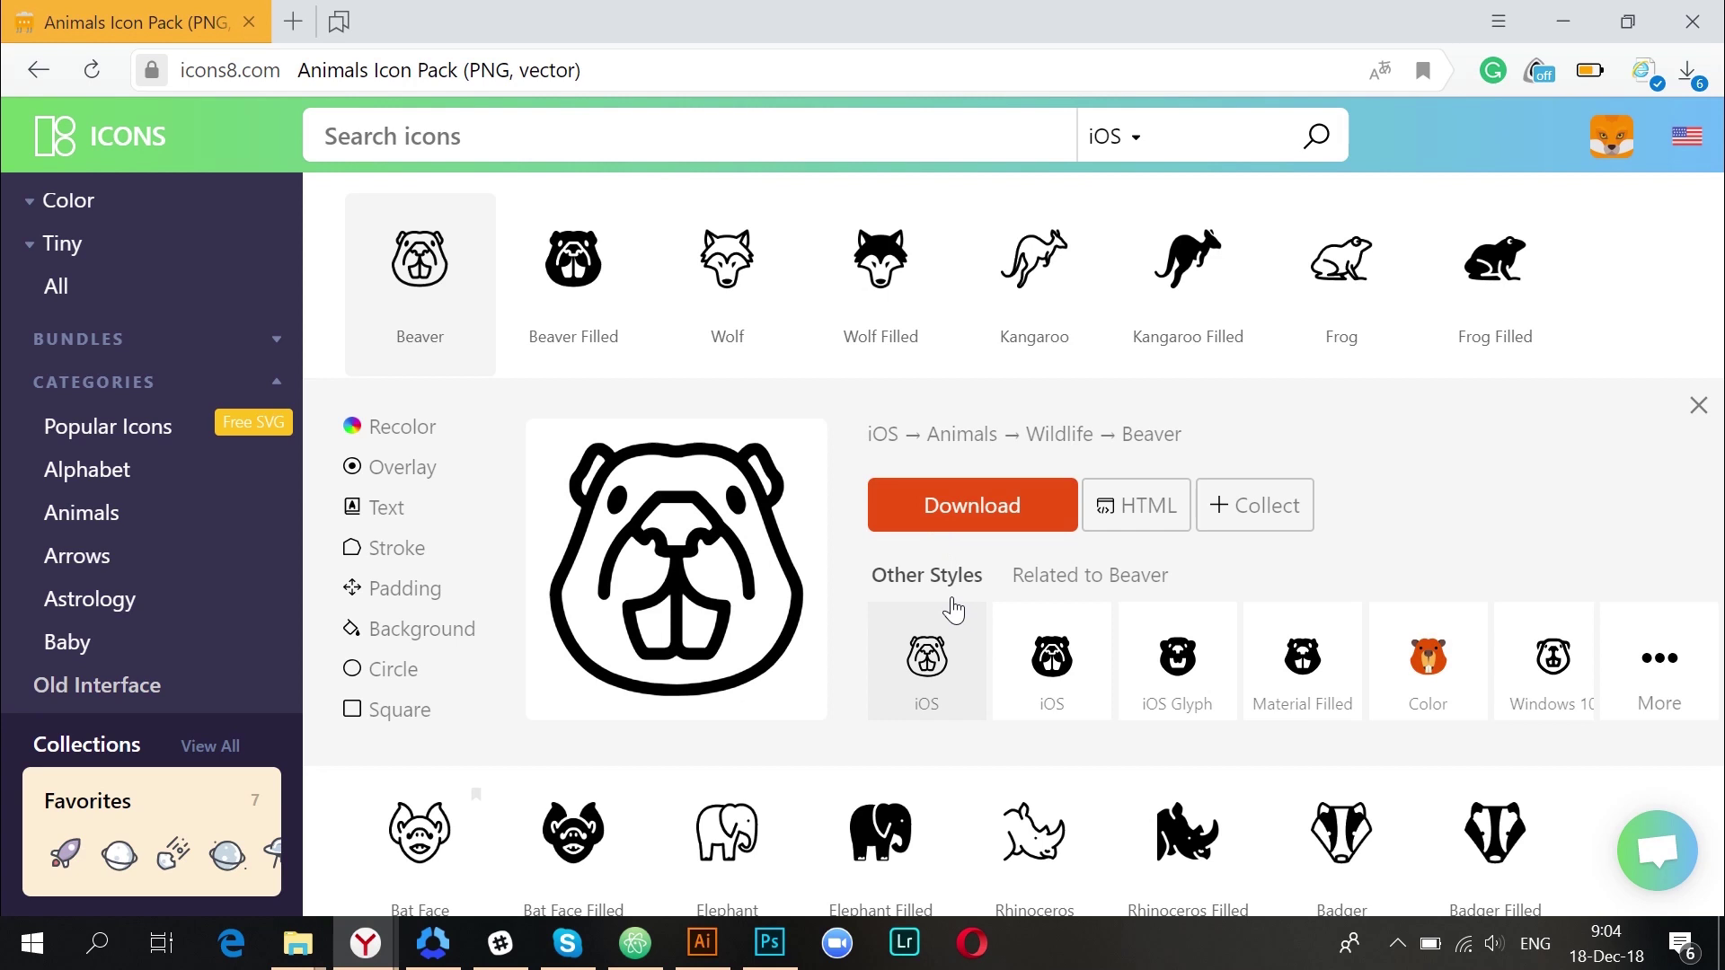
- Download the iOS-style Beaver icon from Icons8 as a 50 px simplified SVG
{"action": "left_click", "coordinate": [957, 521]}
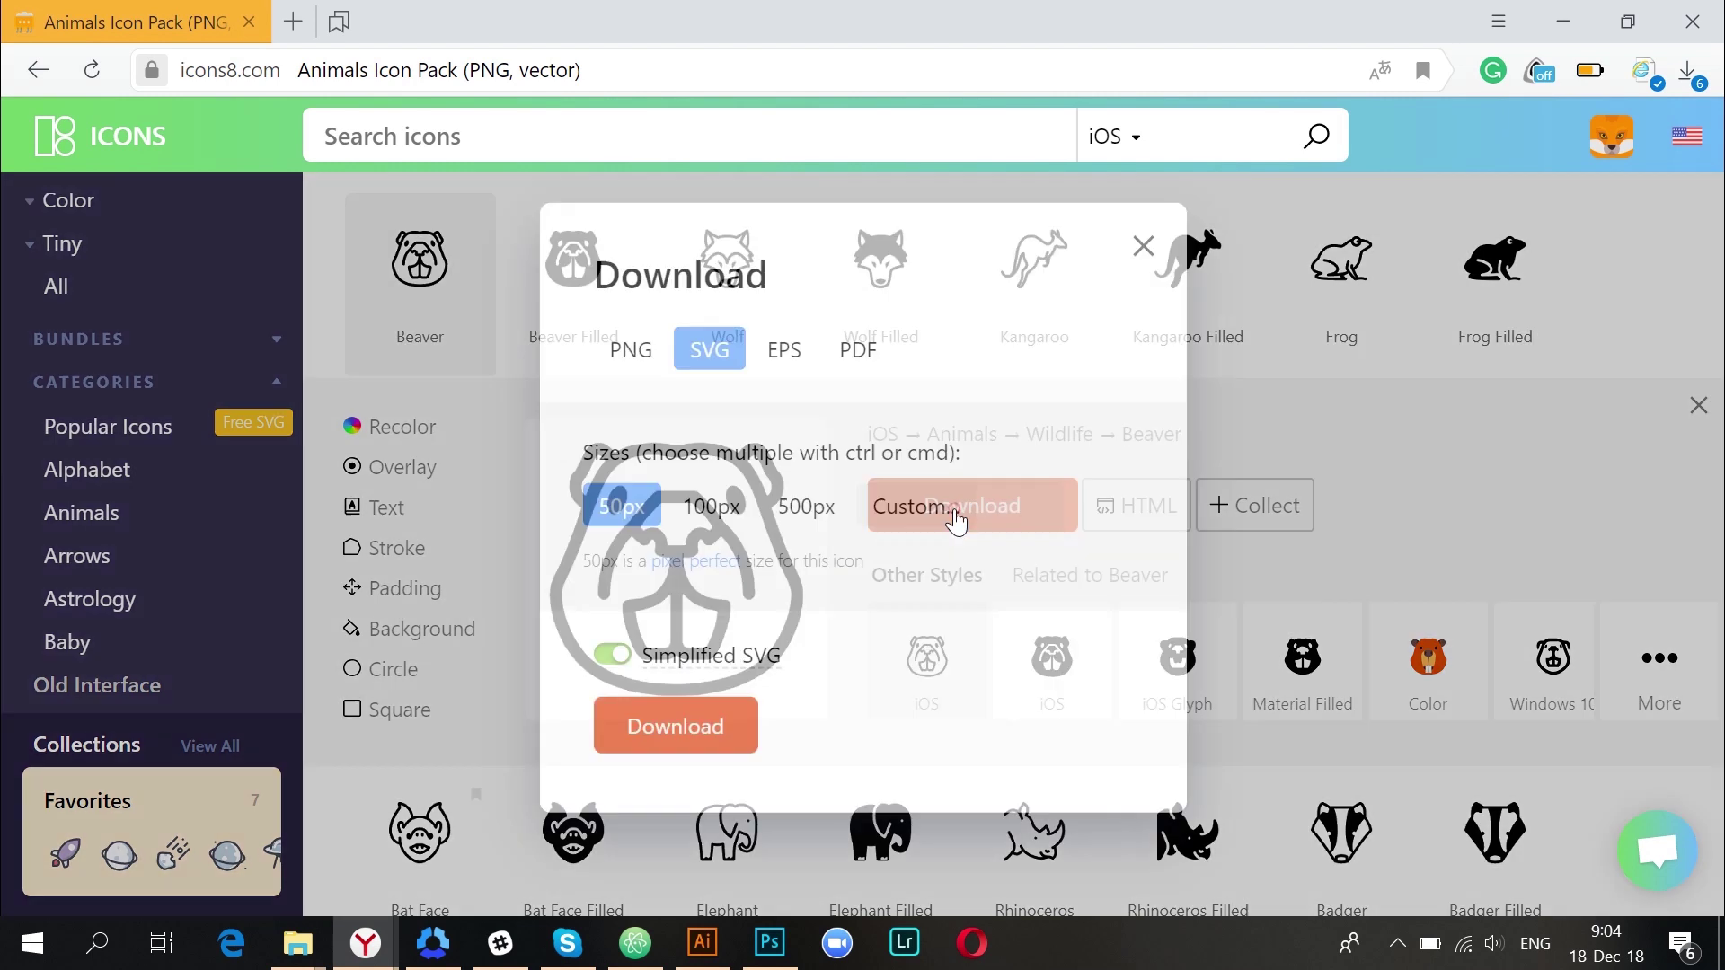
{"action": "left_click", "coordinate": [721, 734]}
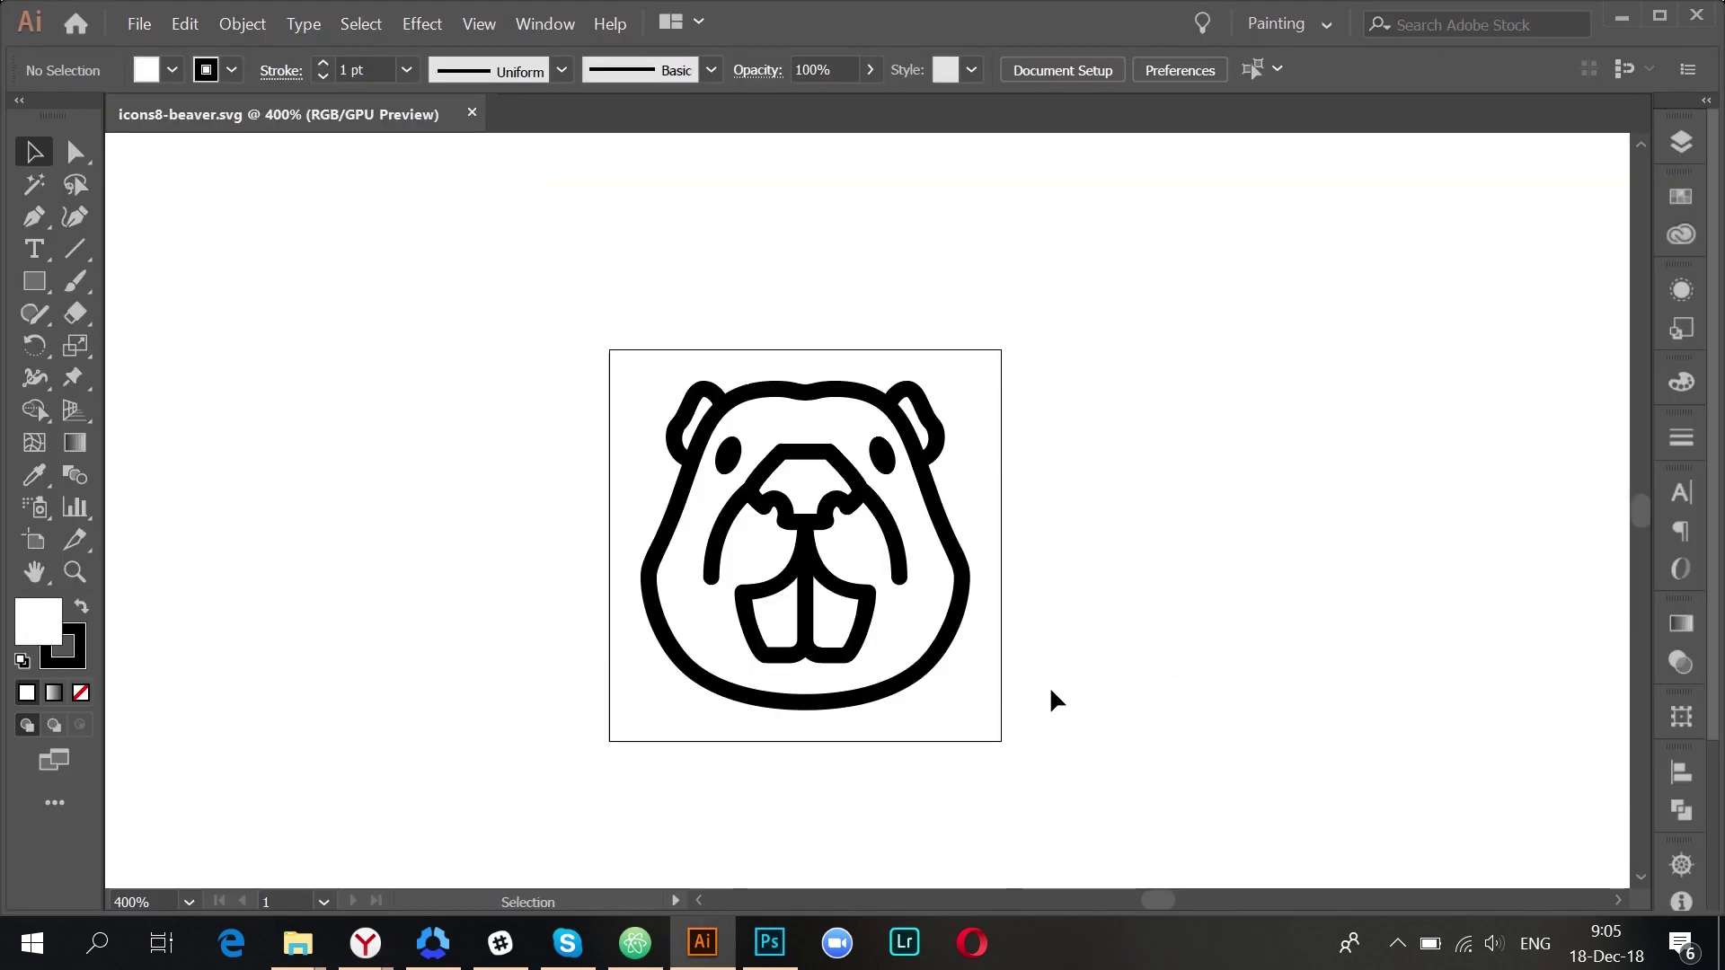
- Select the whole beaver and drag a duplicate of it to the right
{"action": "left_click_drag", "start_coordinate": [1077, 760], "coordinate": [423, 315]}
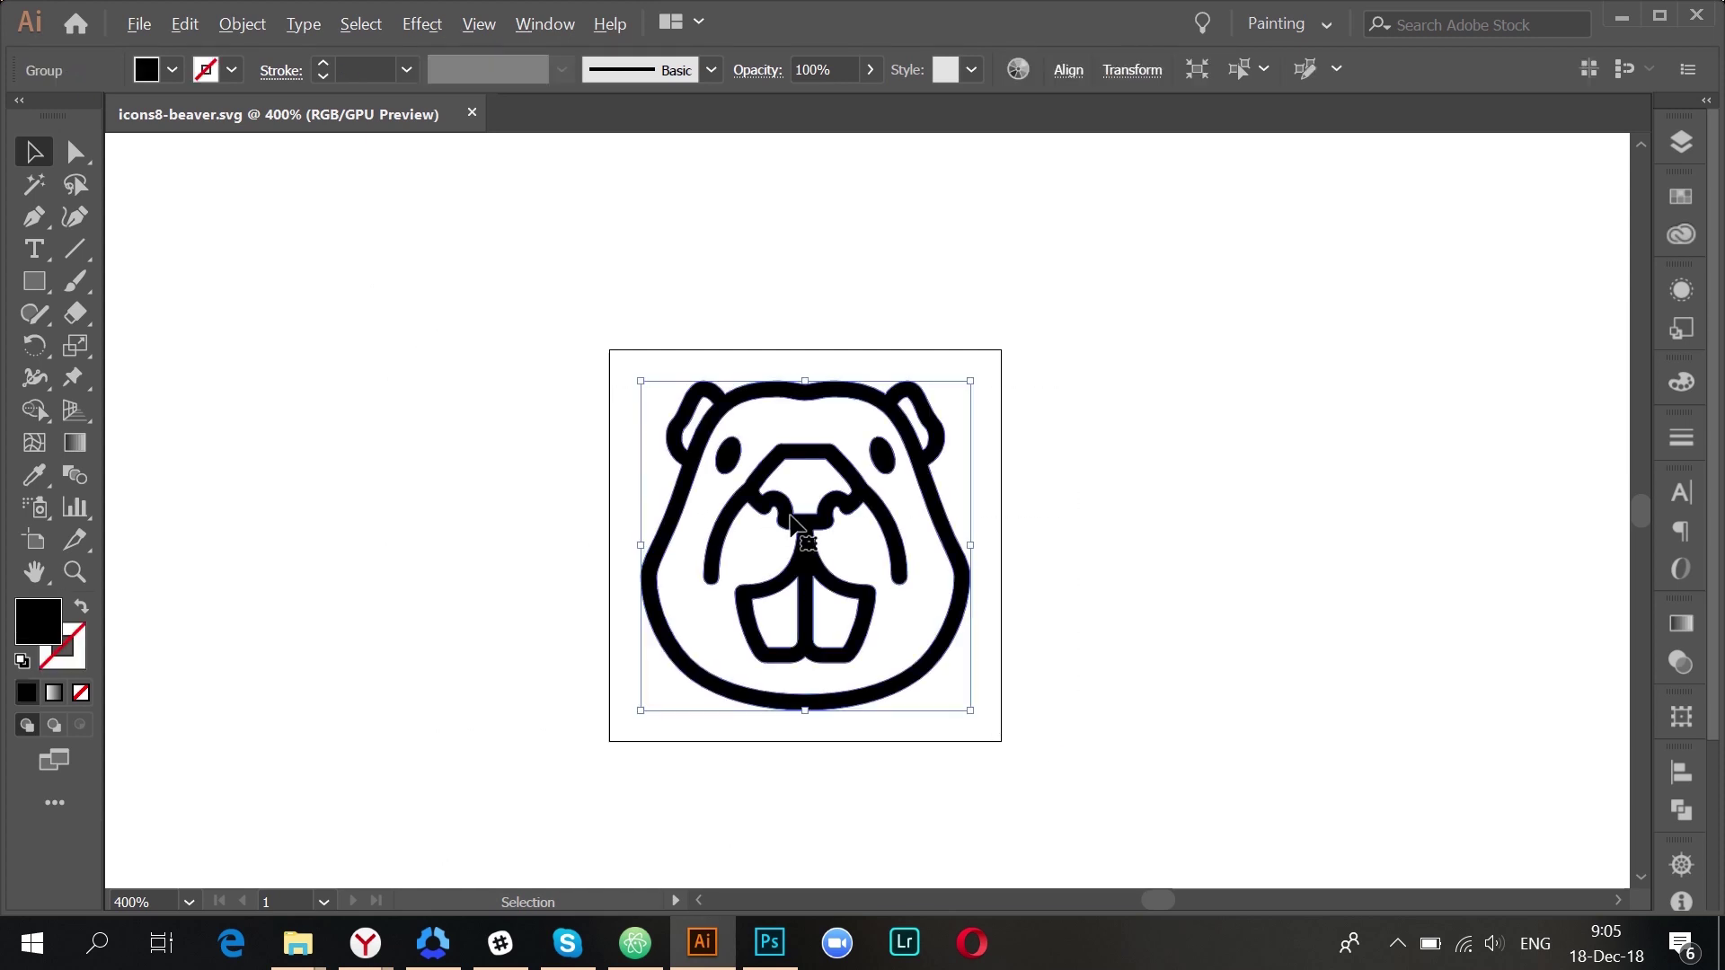
{"action": "left_click_drag", "start_coordinate": [786, 542], "coordinate": [1138, 531]}
{"action": "key", "text": "h"}
{"action": "scroll", "coordinate": [1138, 530], "scroll_direction": "down", "scroll_amount": 2}
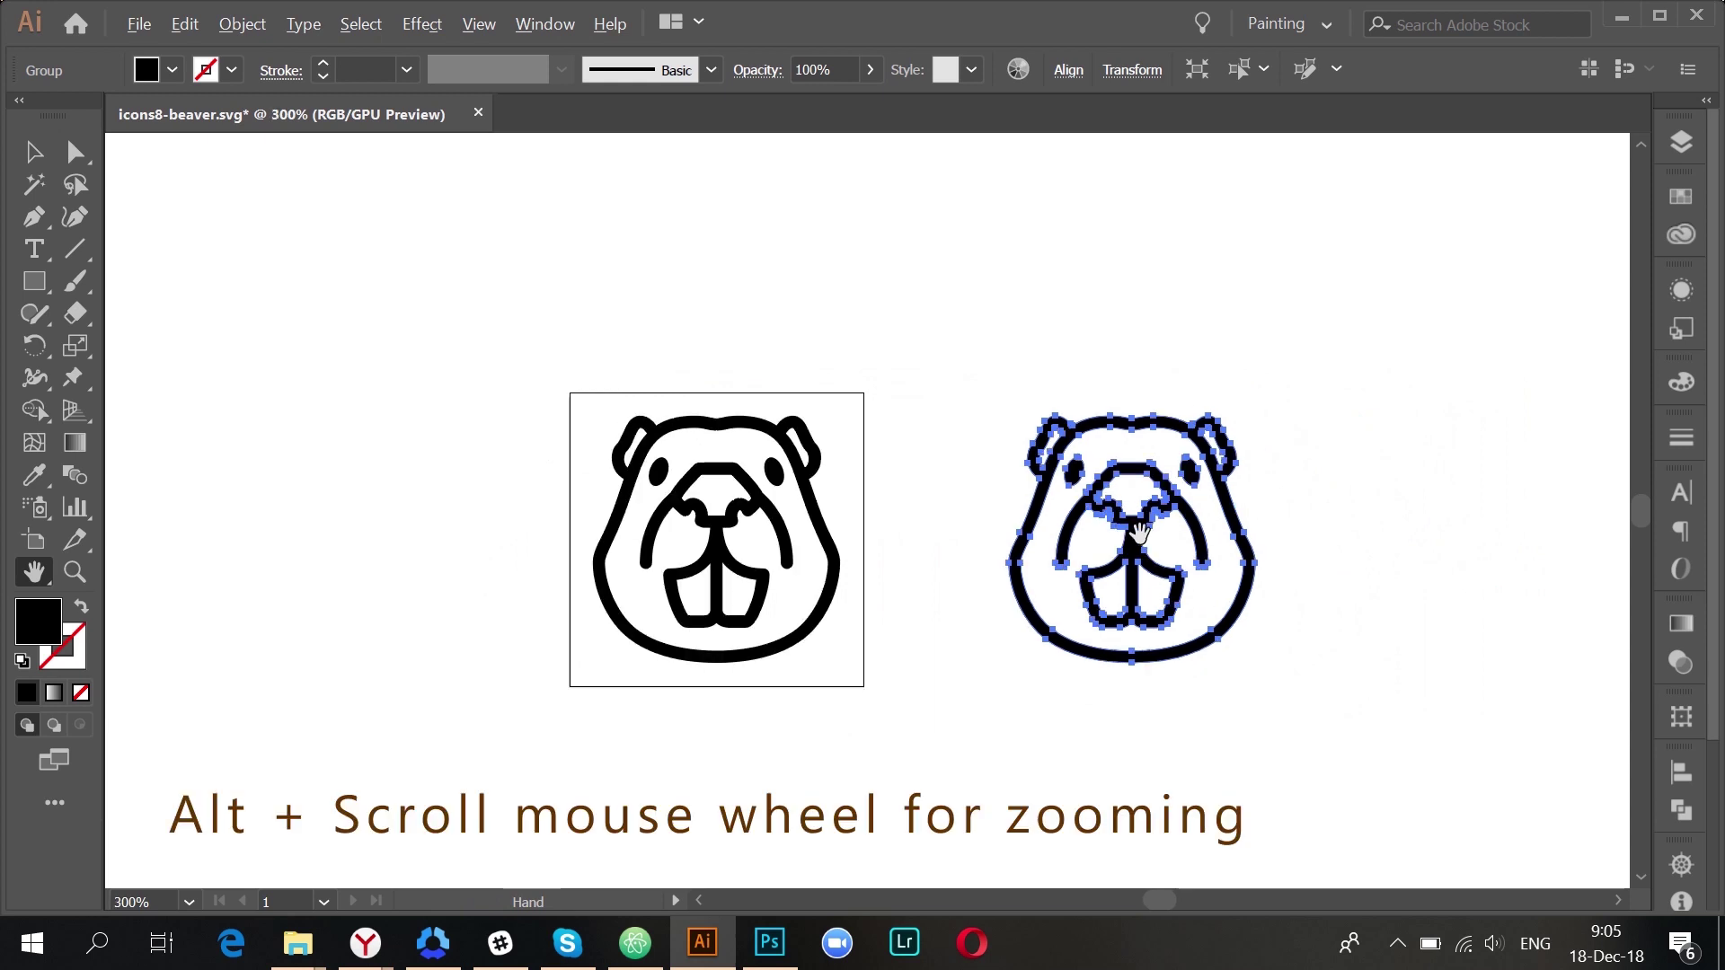
{"action": "key", "text": "v"}
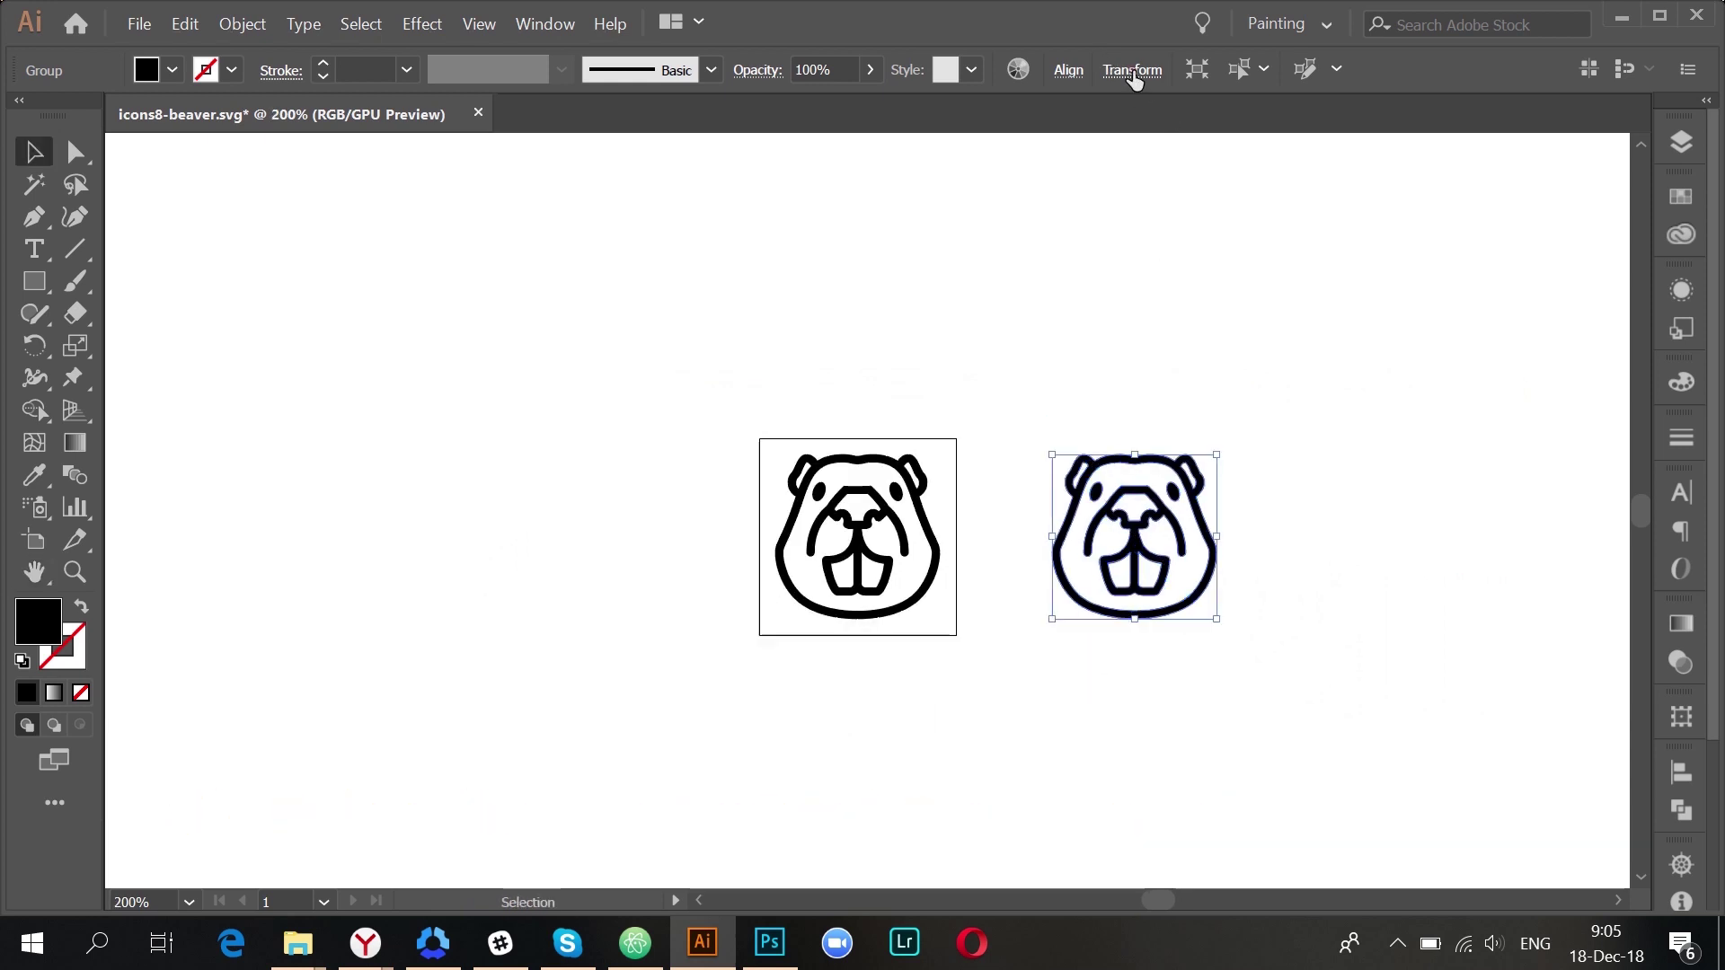
- Double the copy's width to 42 px*2 in Transform and move it further right
{"action": "left_click", "coordinate": [1132, 72]}
{"action": "left_click", "coordinate": [1089, 116]}
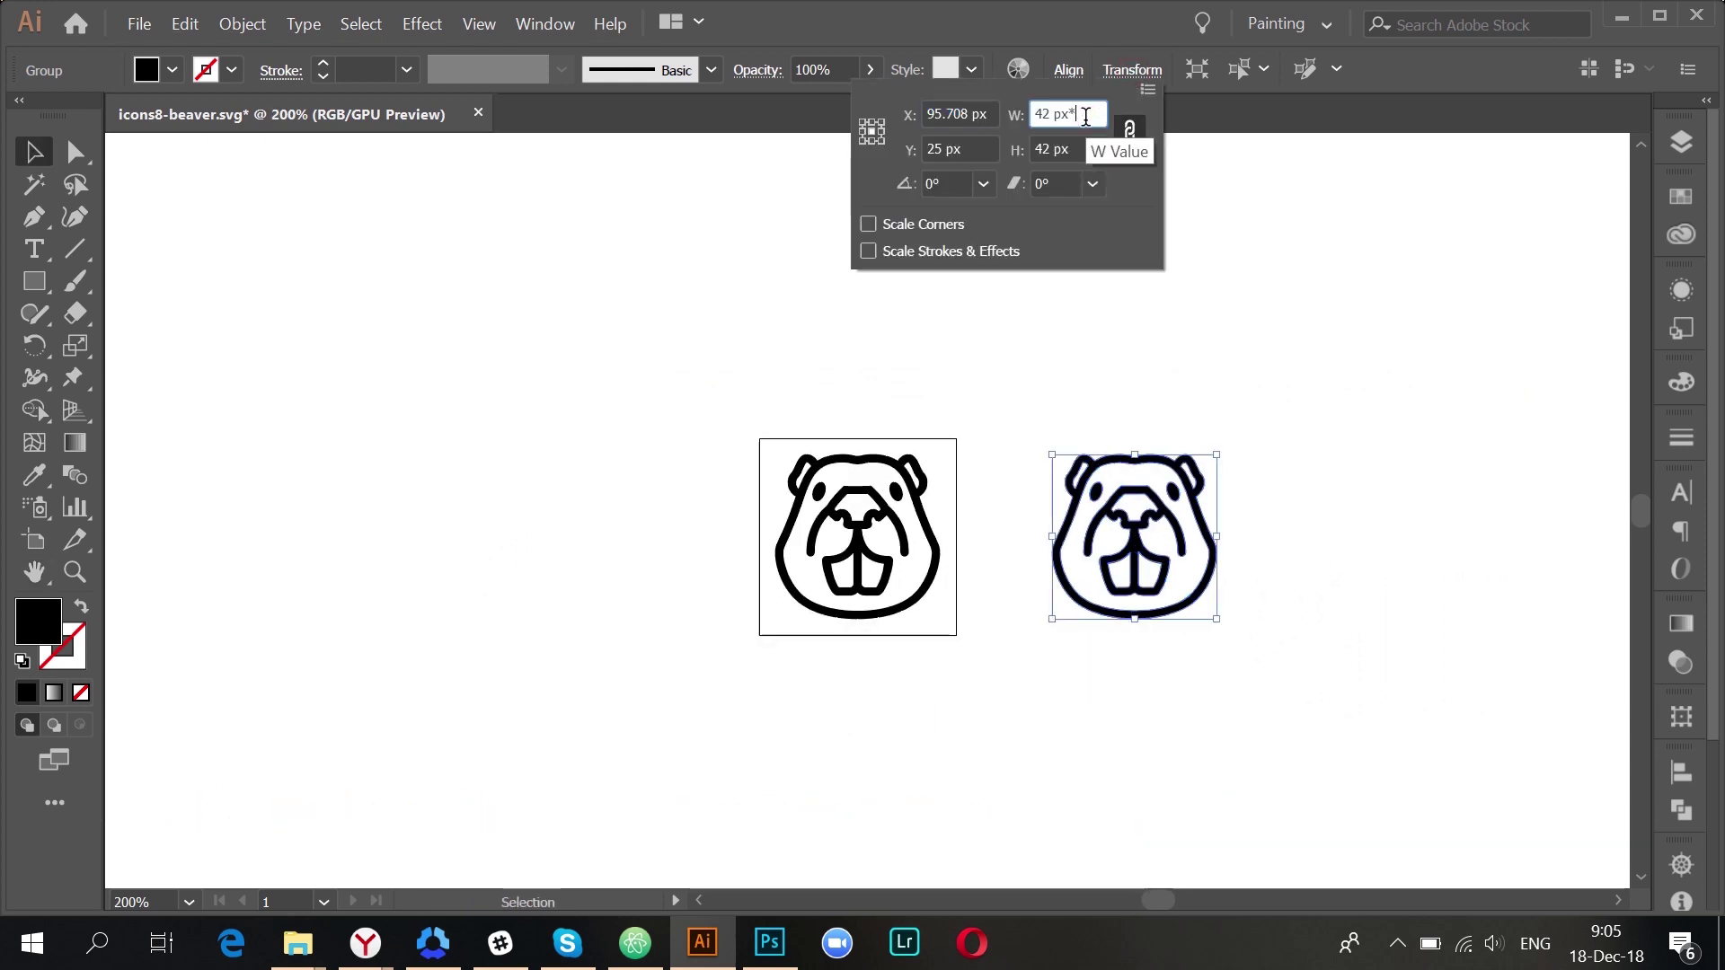
{"action": "key", "text": "Return"}
{"action": "scroll", "coordinate": [1270, 500], "scroll_direction": "up", "scroll_amount": 1}
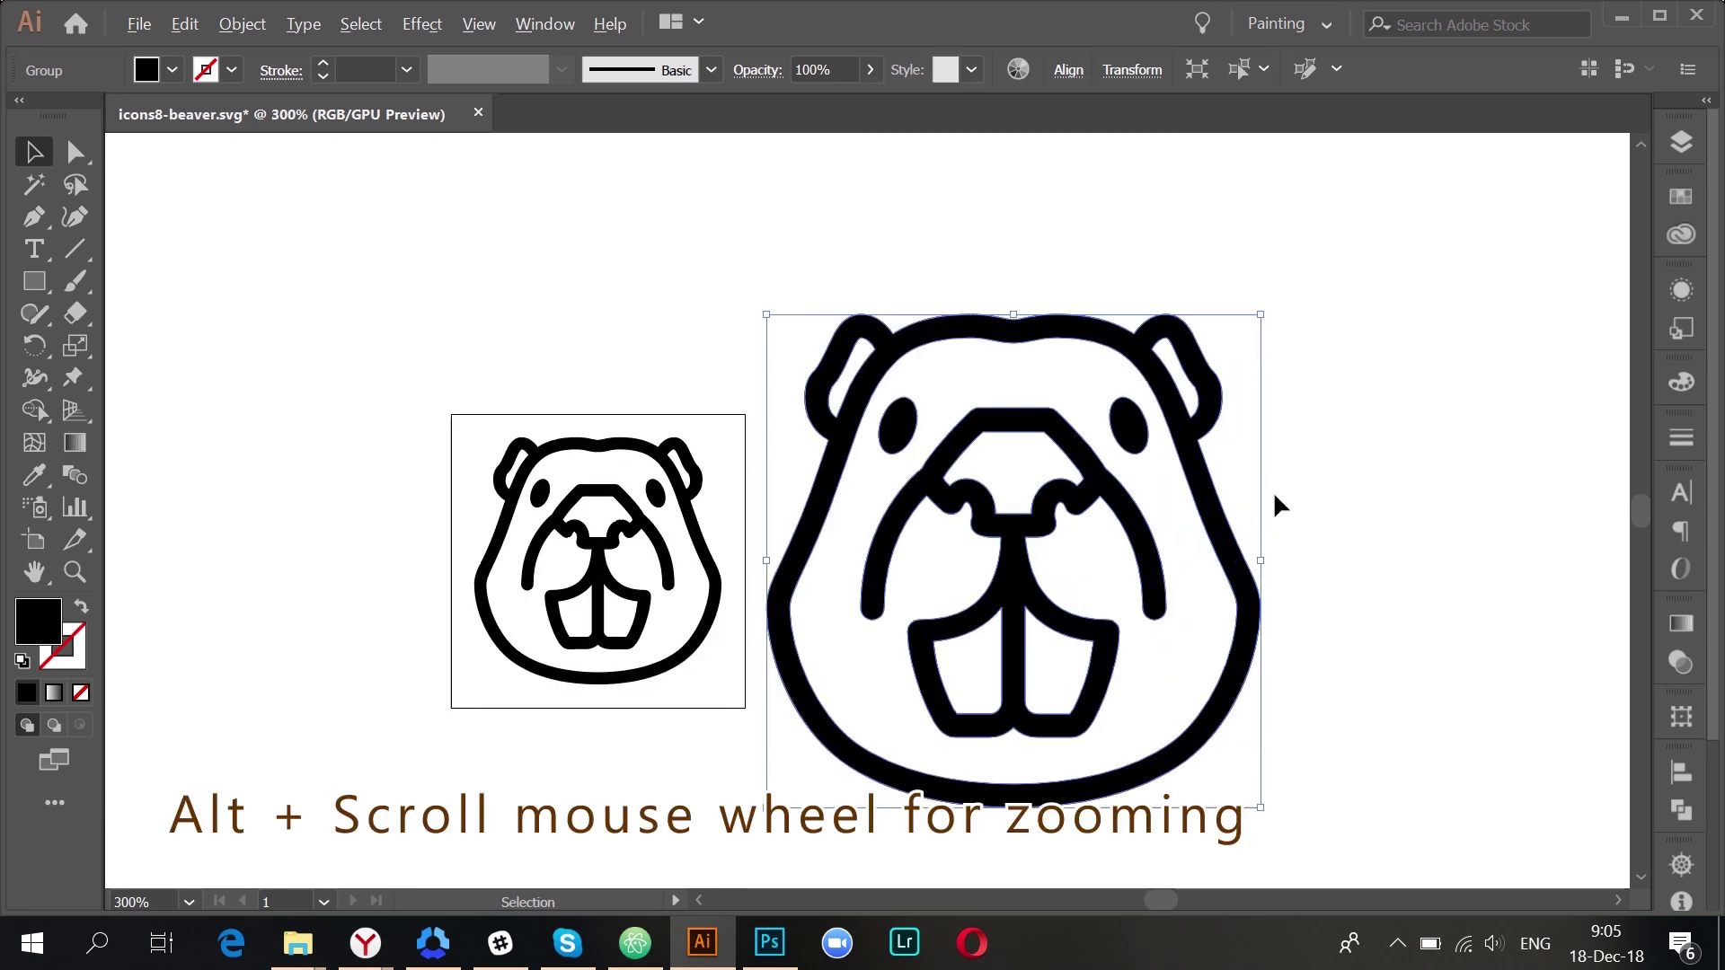
{"action": "left_click_drag", "start_coordinate": [1001, 605], "coordinate": [1089, 606]}
{"action": "left_click", "coordinate": [1407, 576]}
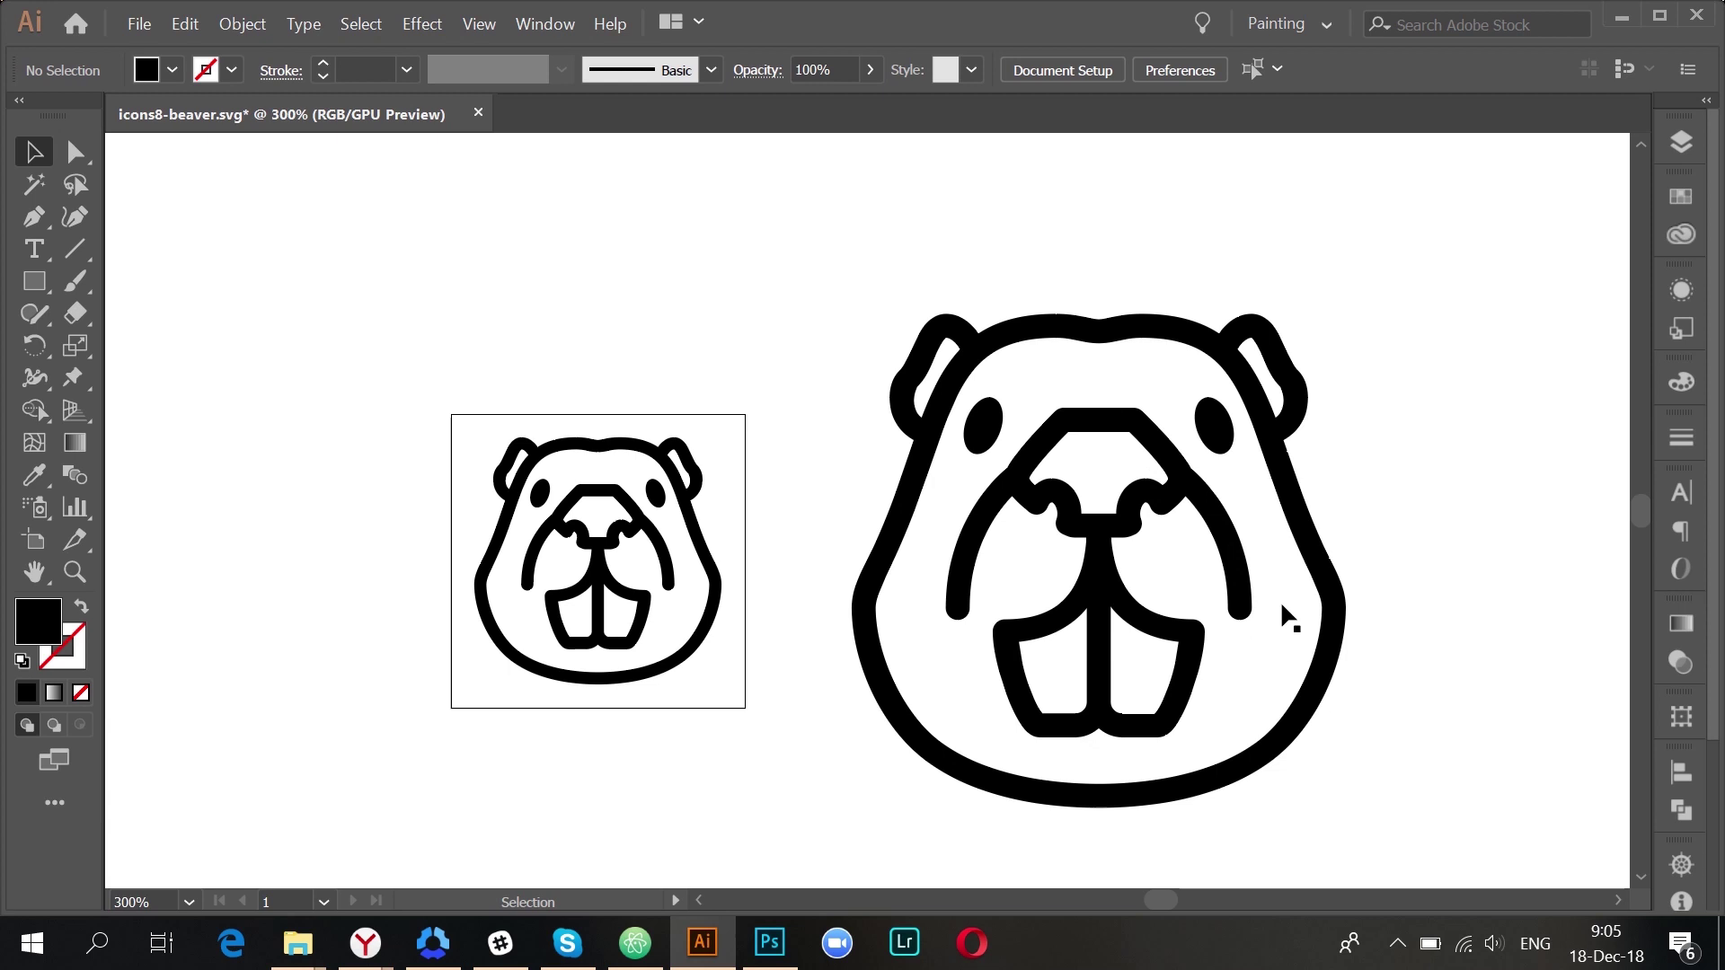
- Paste a copy of the large beaver directly behind it with Ctrl+C, Ctrl+B
{"action": "left_click", "coordinate": [1320, 550]}
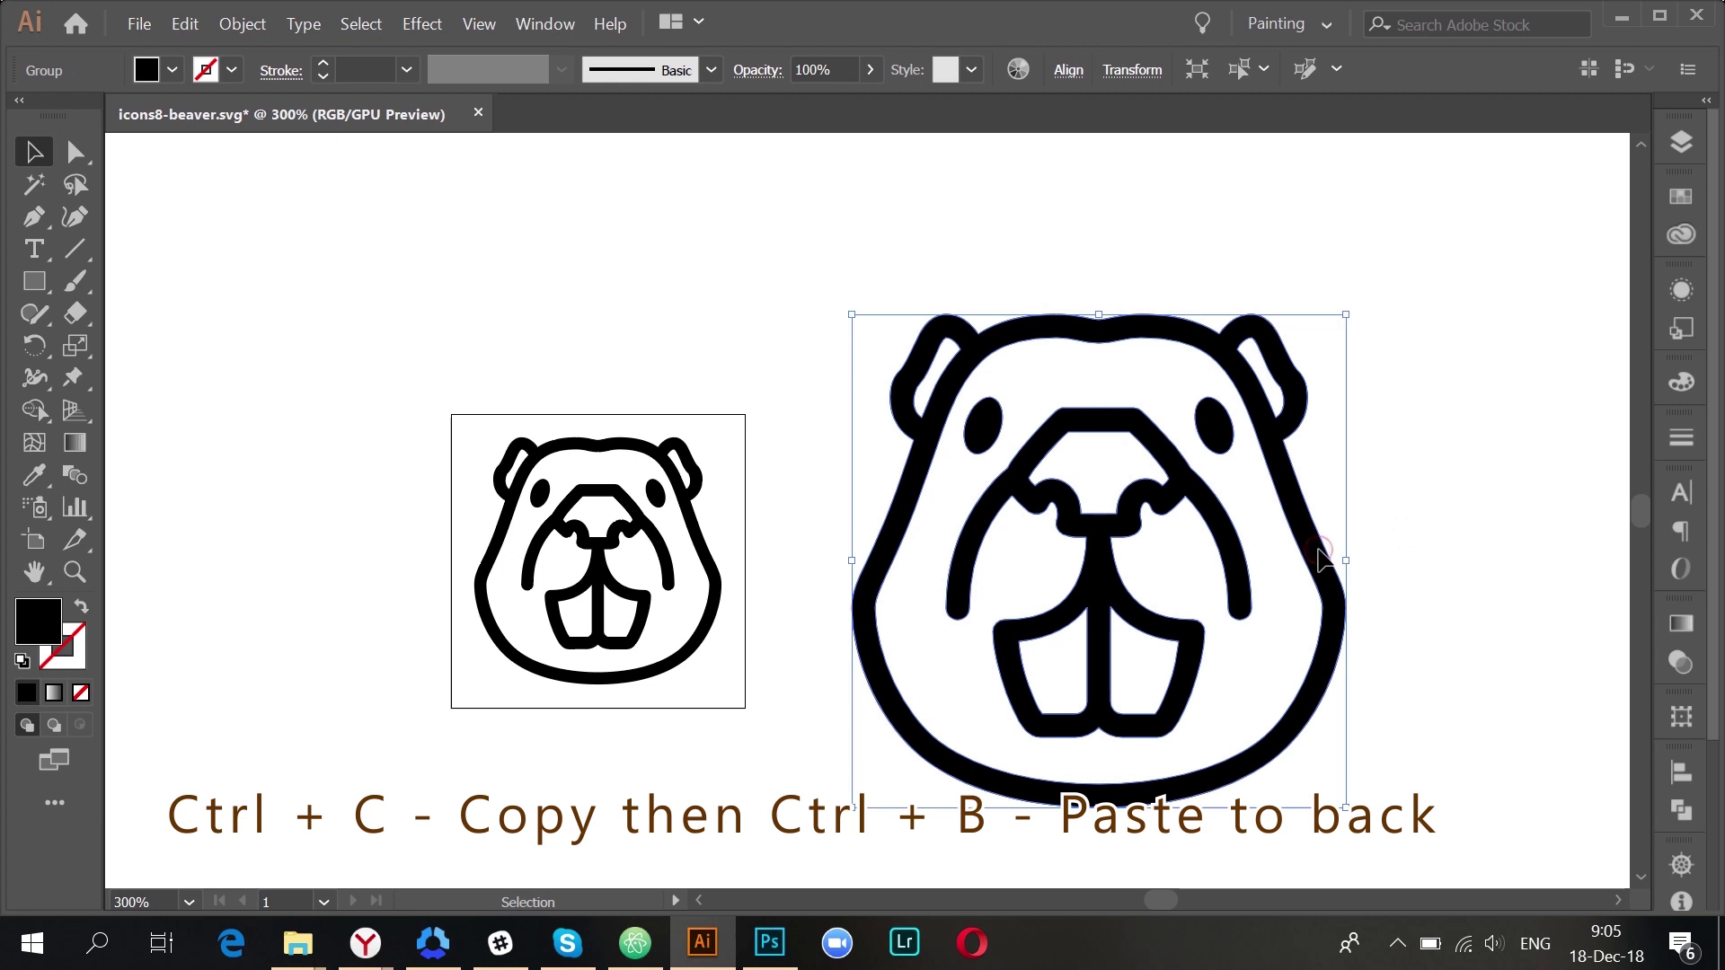
{"action": "key", "text": "ctrl+c"}
{"action": "key", "text": "ctrl+b"}
{"action": "key", "text": "ctrl"}
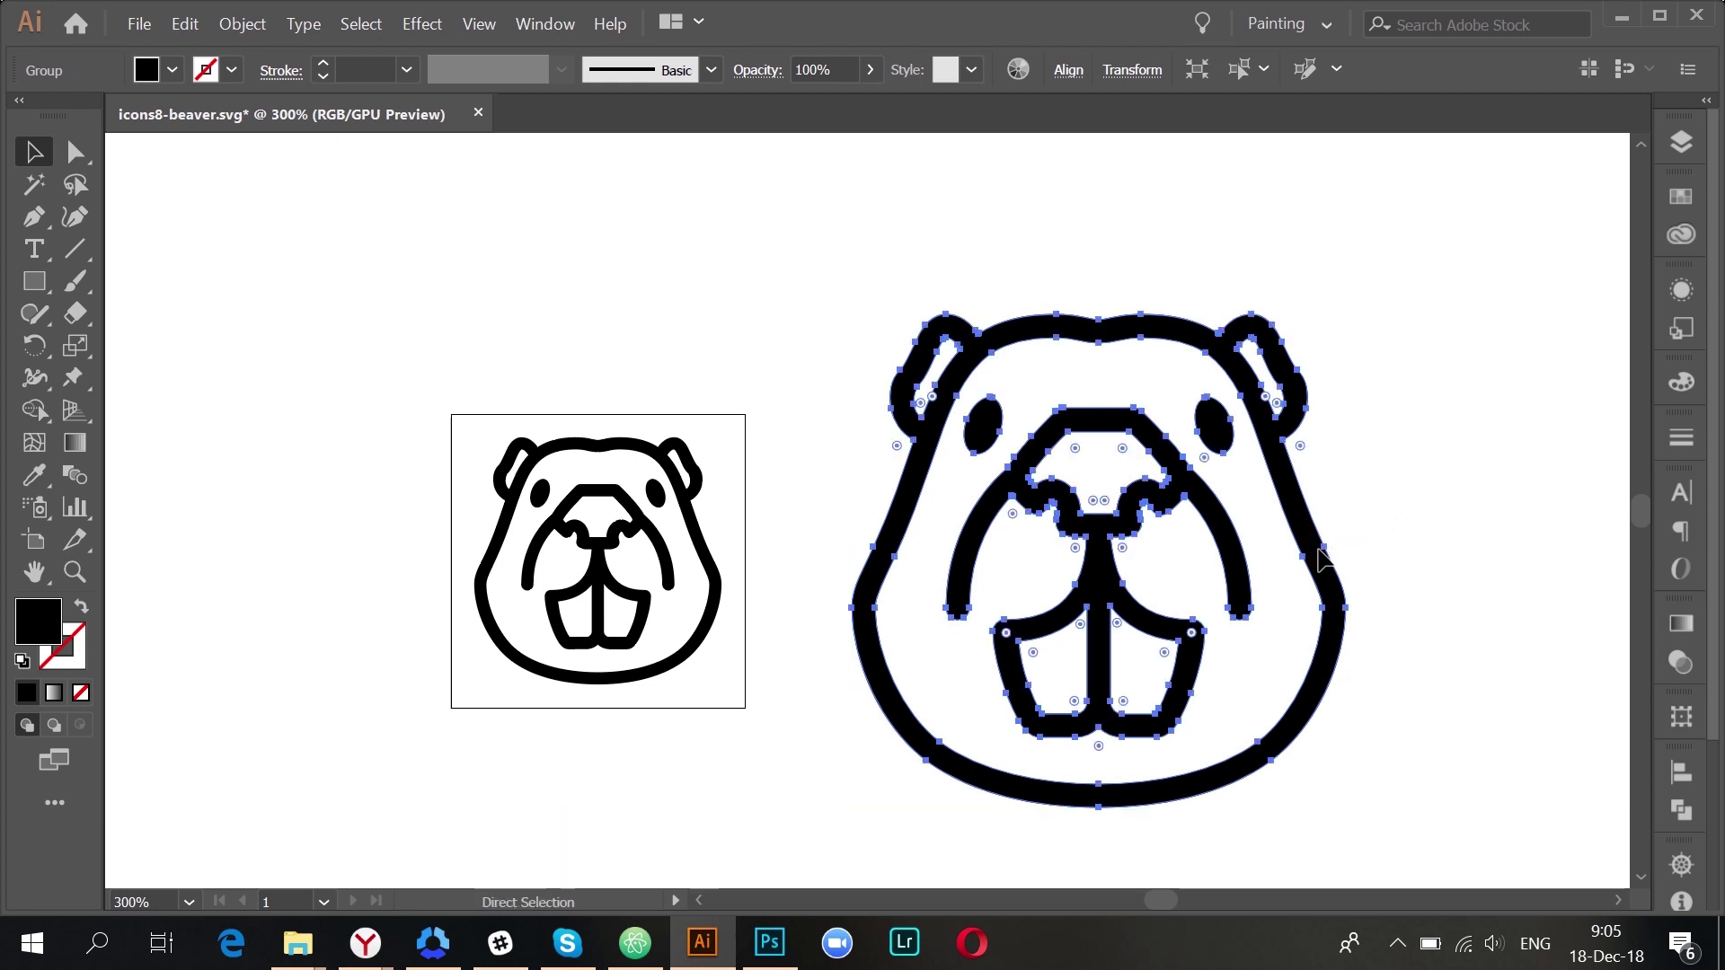
- Fill the back copy with pale yellow F0FF8B and lock it
{"action": "left_click", "coordinate": [1678, 383]}
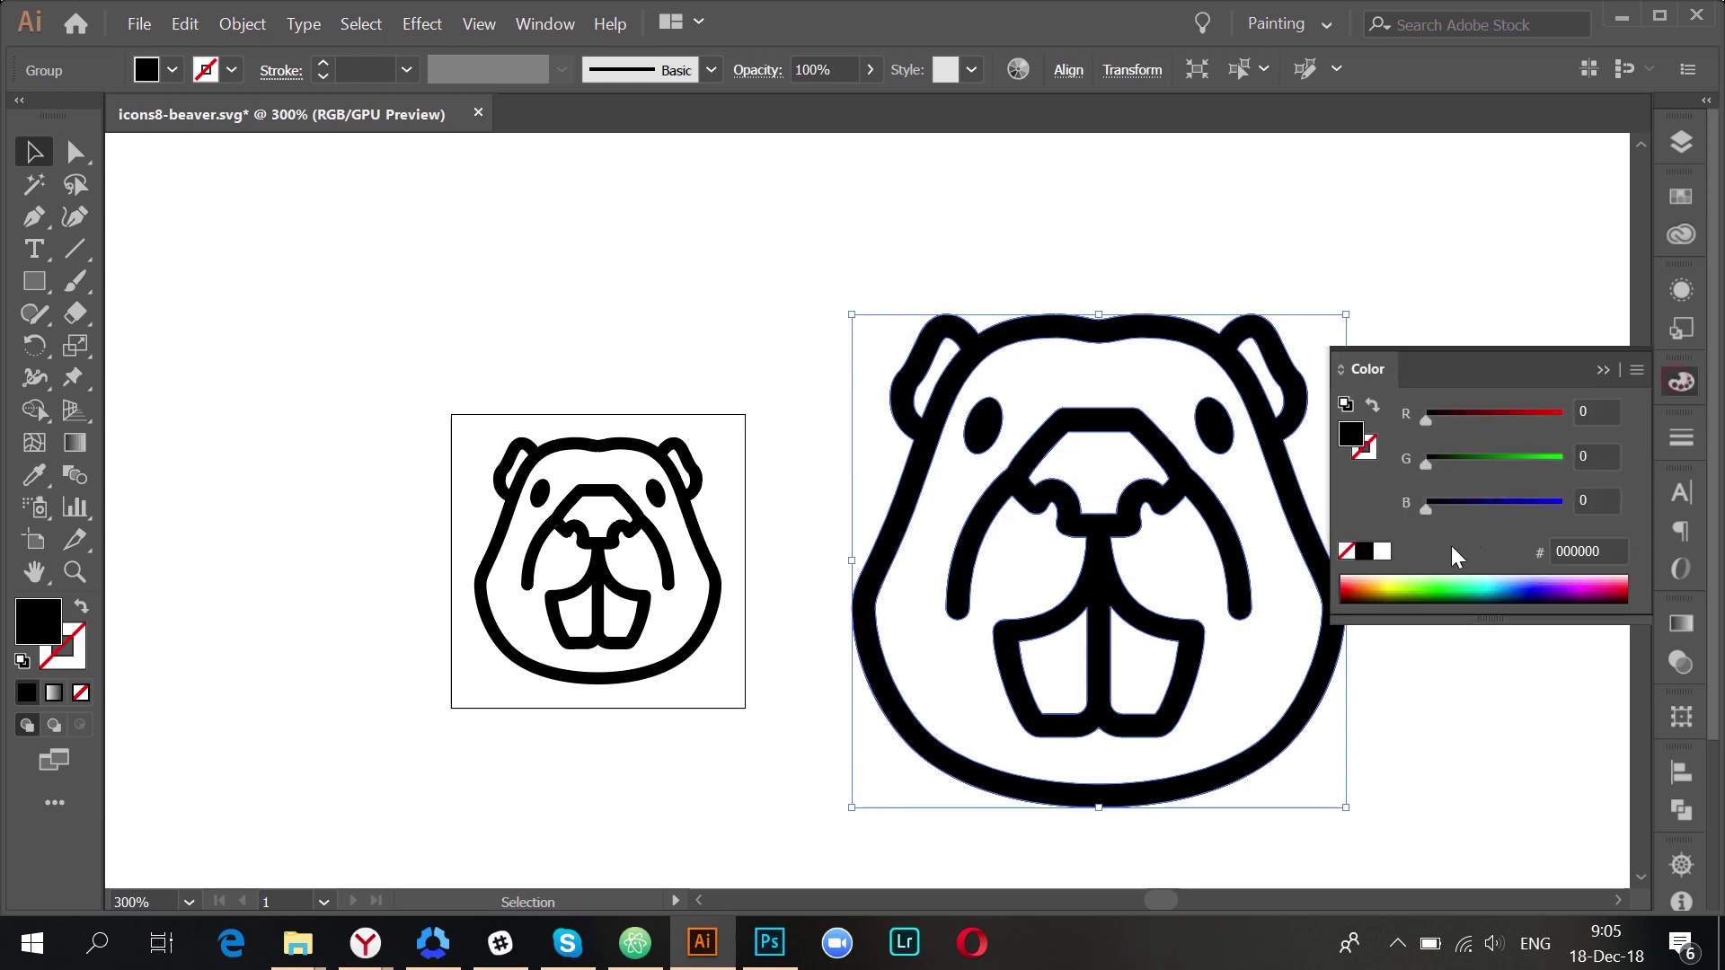
{"action": "left_click", "coordinate": [1391, 578]}
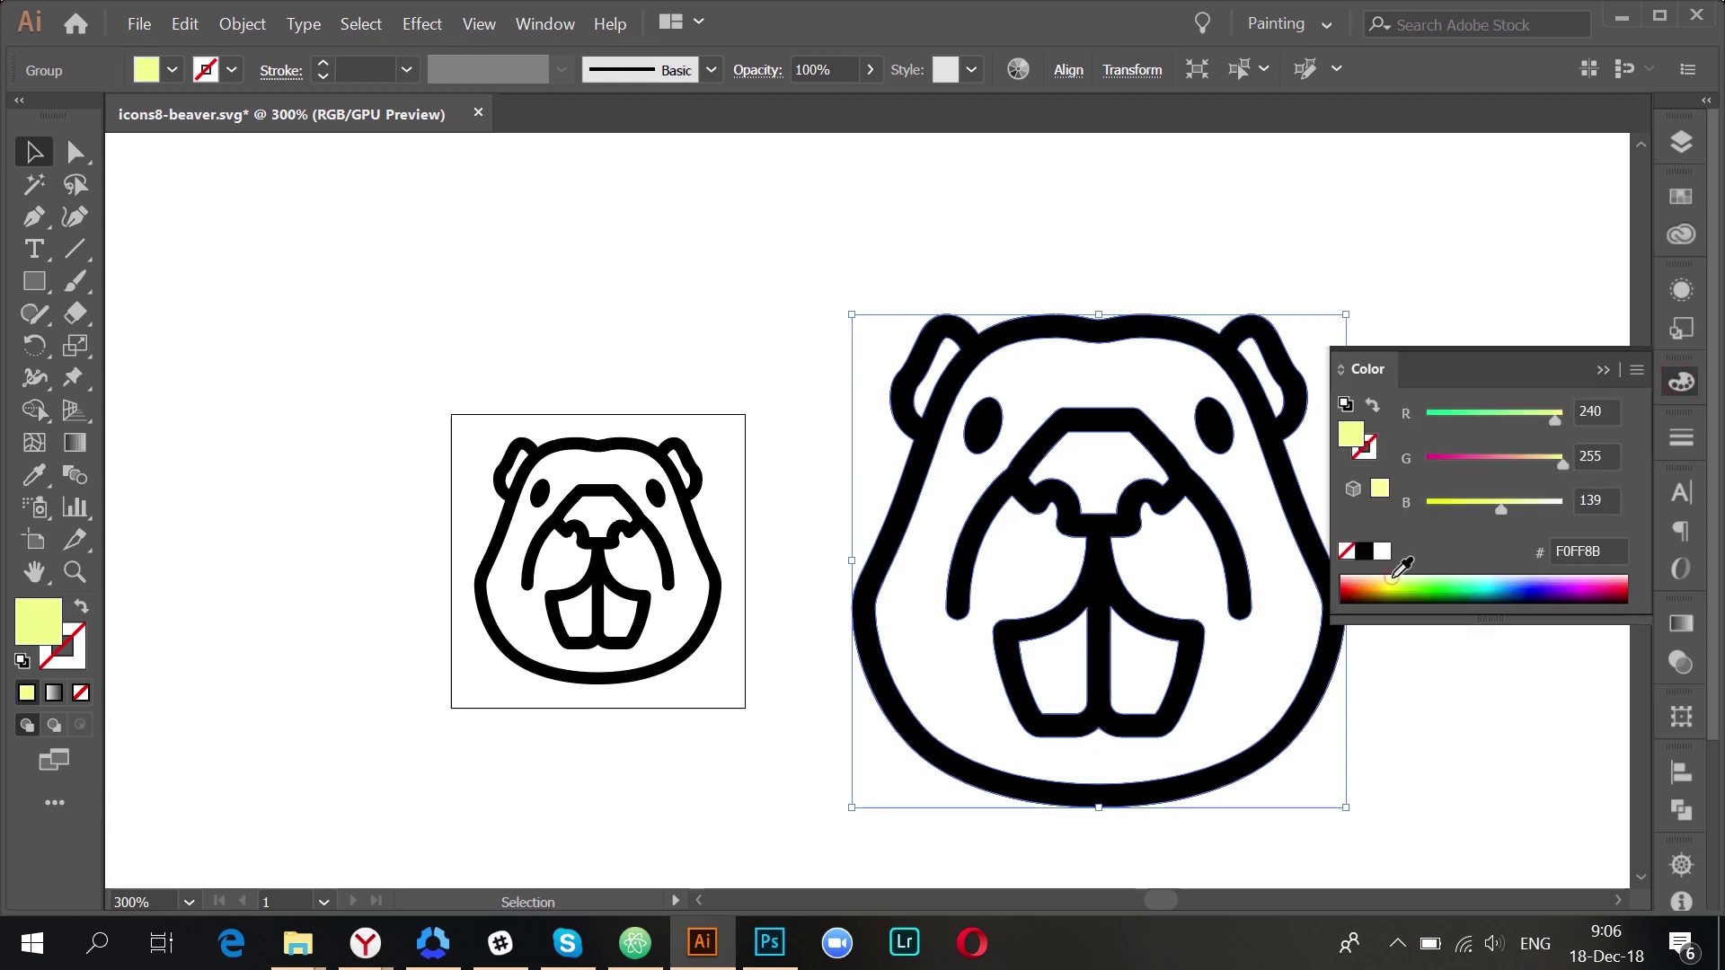
{"action": "left_click", "coordinate": [1603, 370]}
{"action": "key", "text": "ctrl+2"}
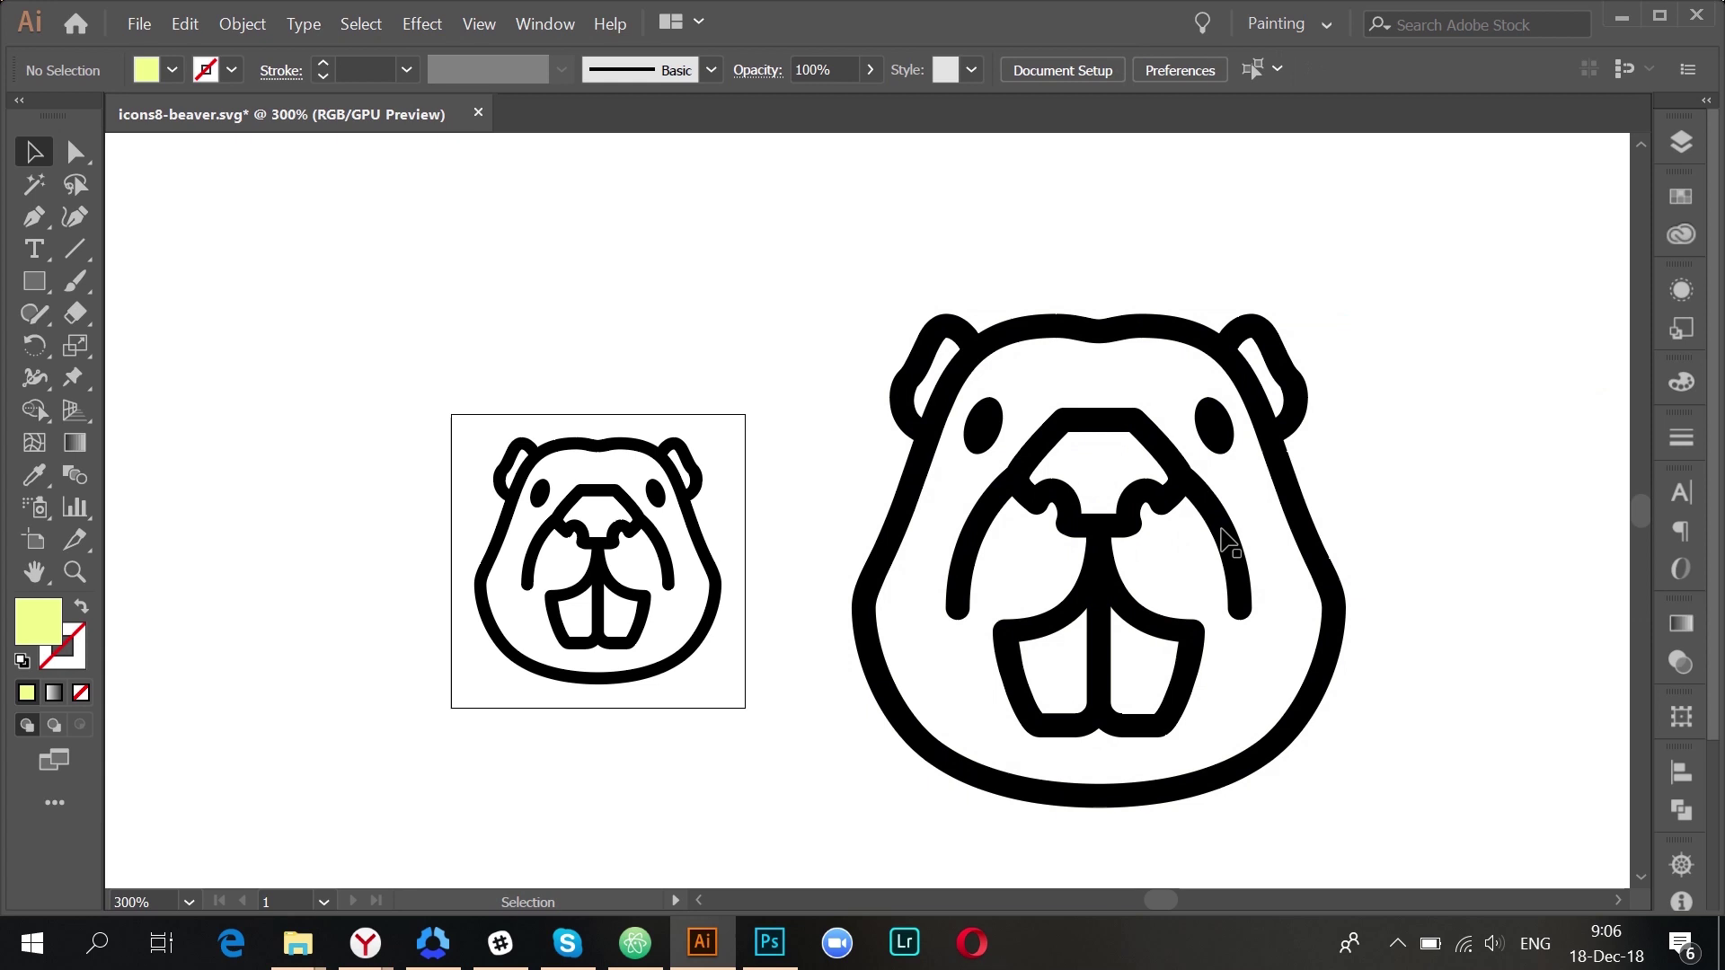
- Swap the front beaver's black fill to a stroke and set the stroke weight to 2 pt
{"action": "left_click", "coordinate": [1227, 539]}
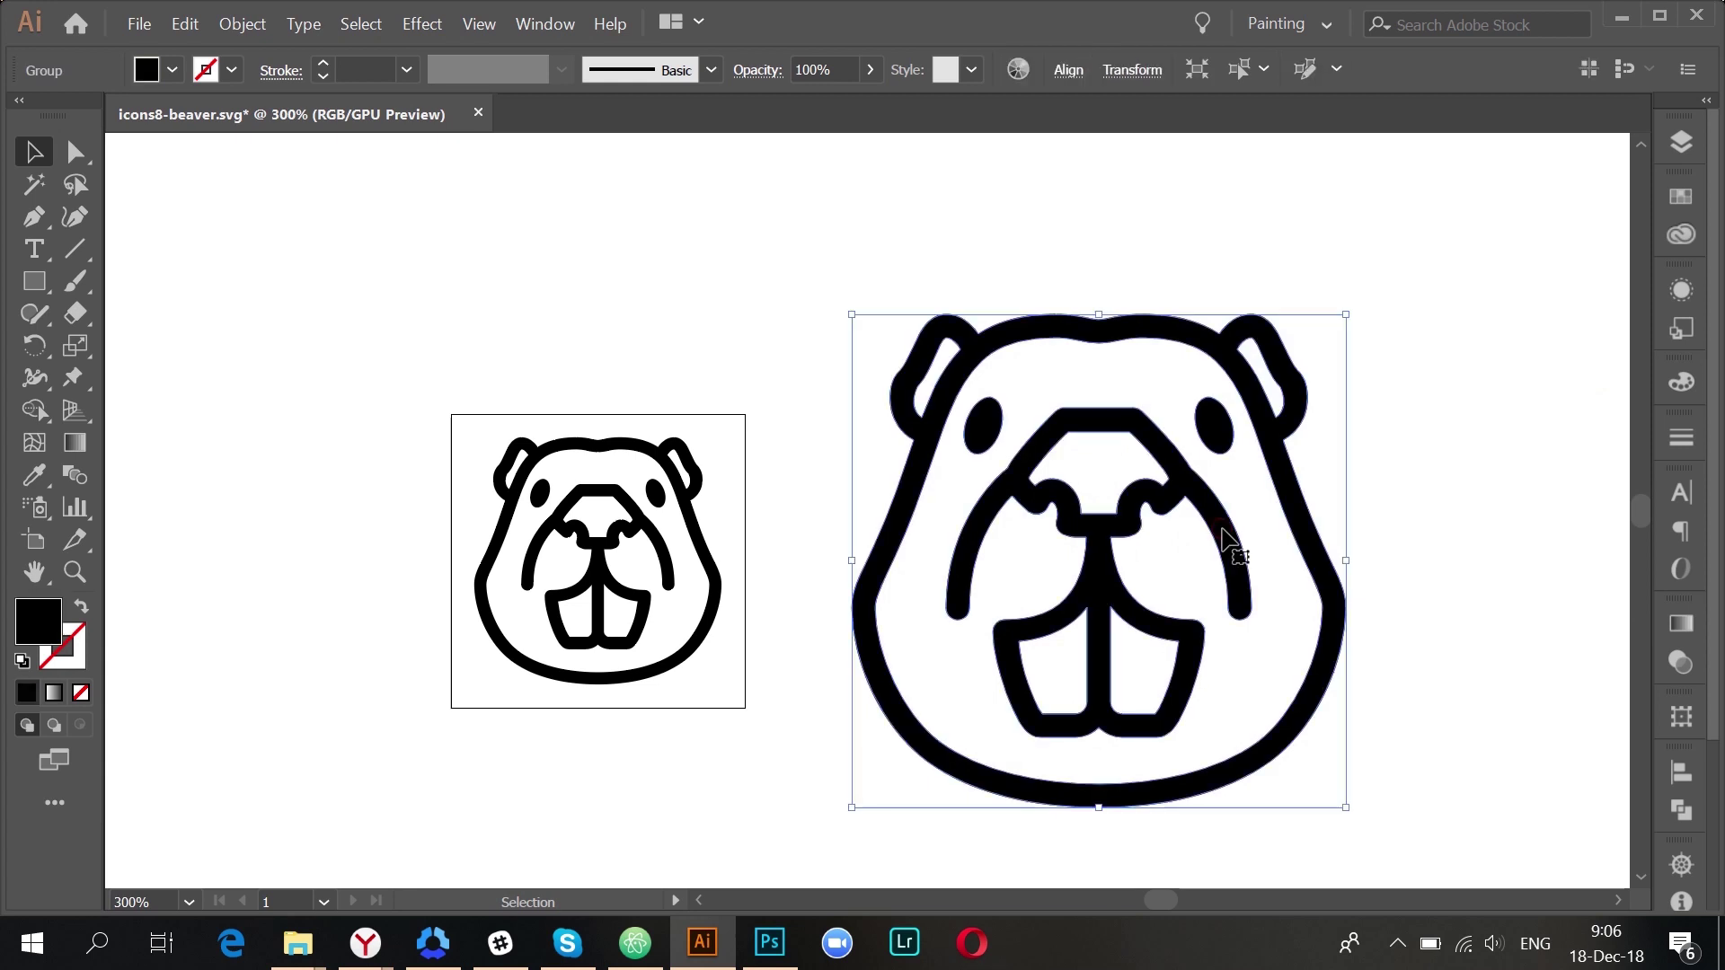
{"action": "left_click", "coordinate": [85, 610]}
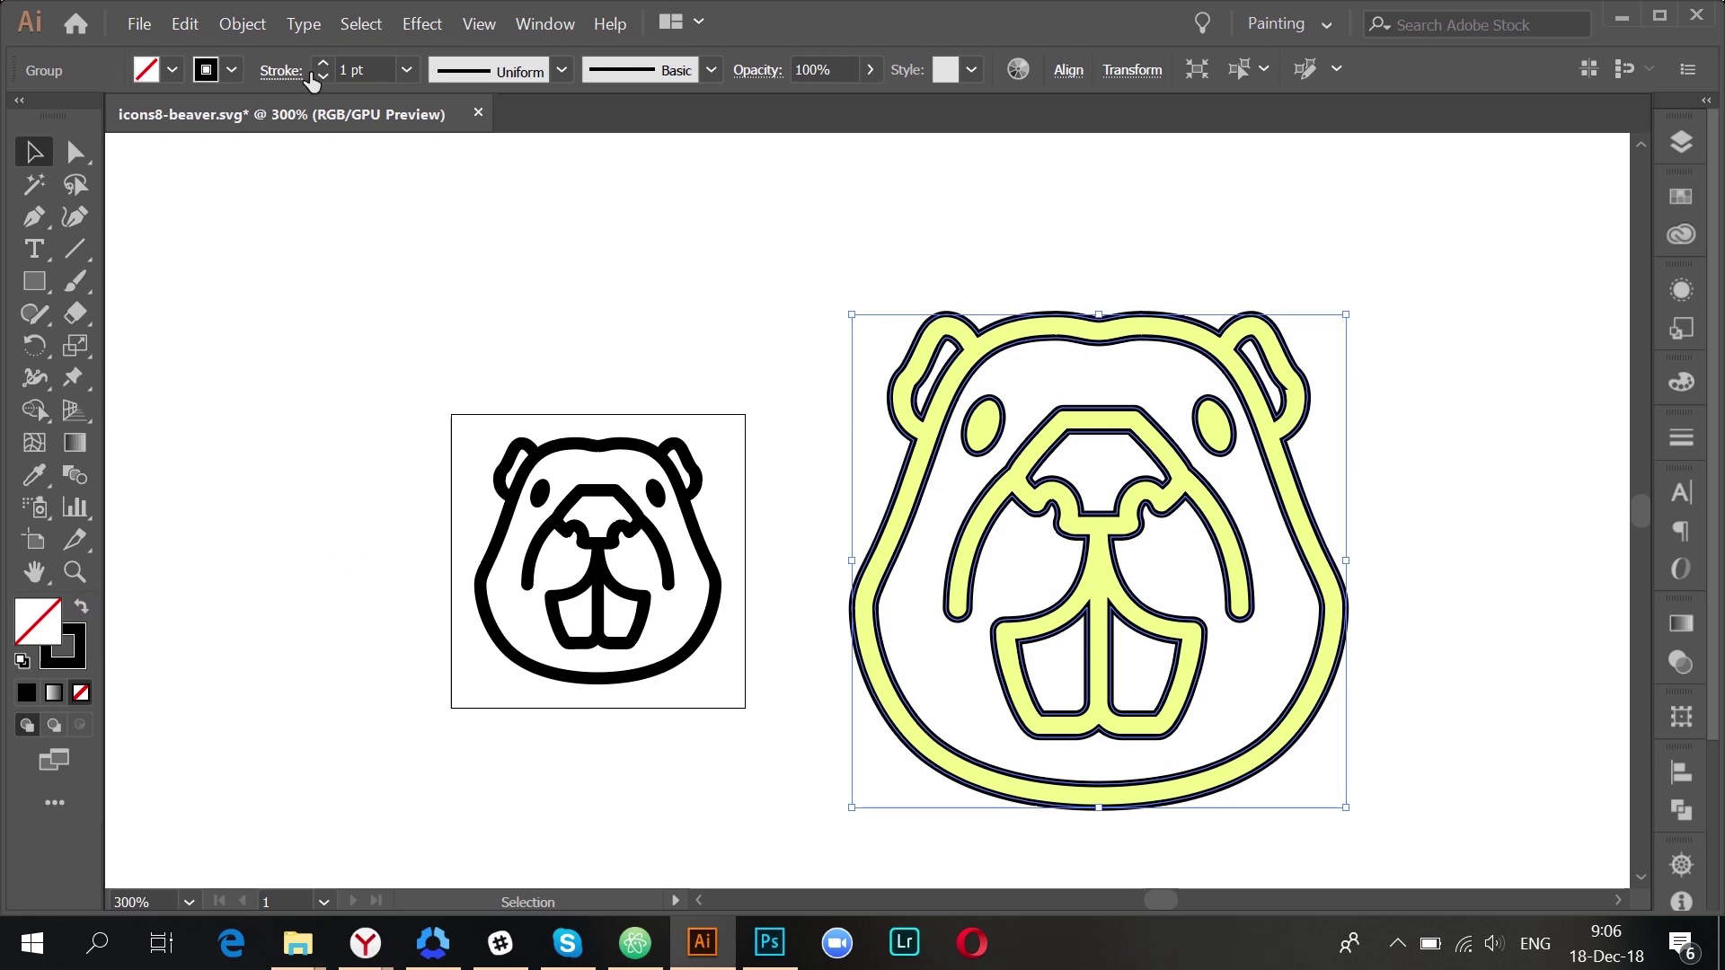
{"action": "left_click", "coordinate": [323, 65]}
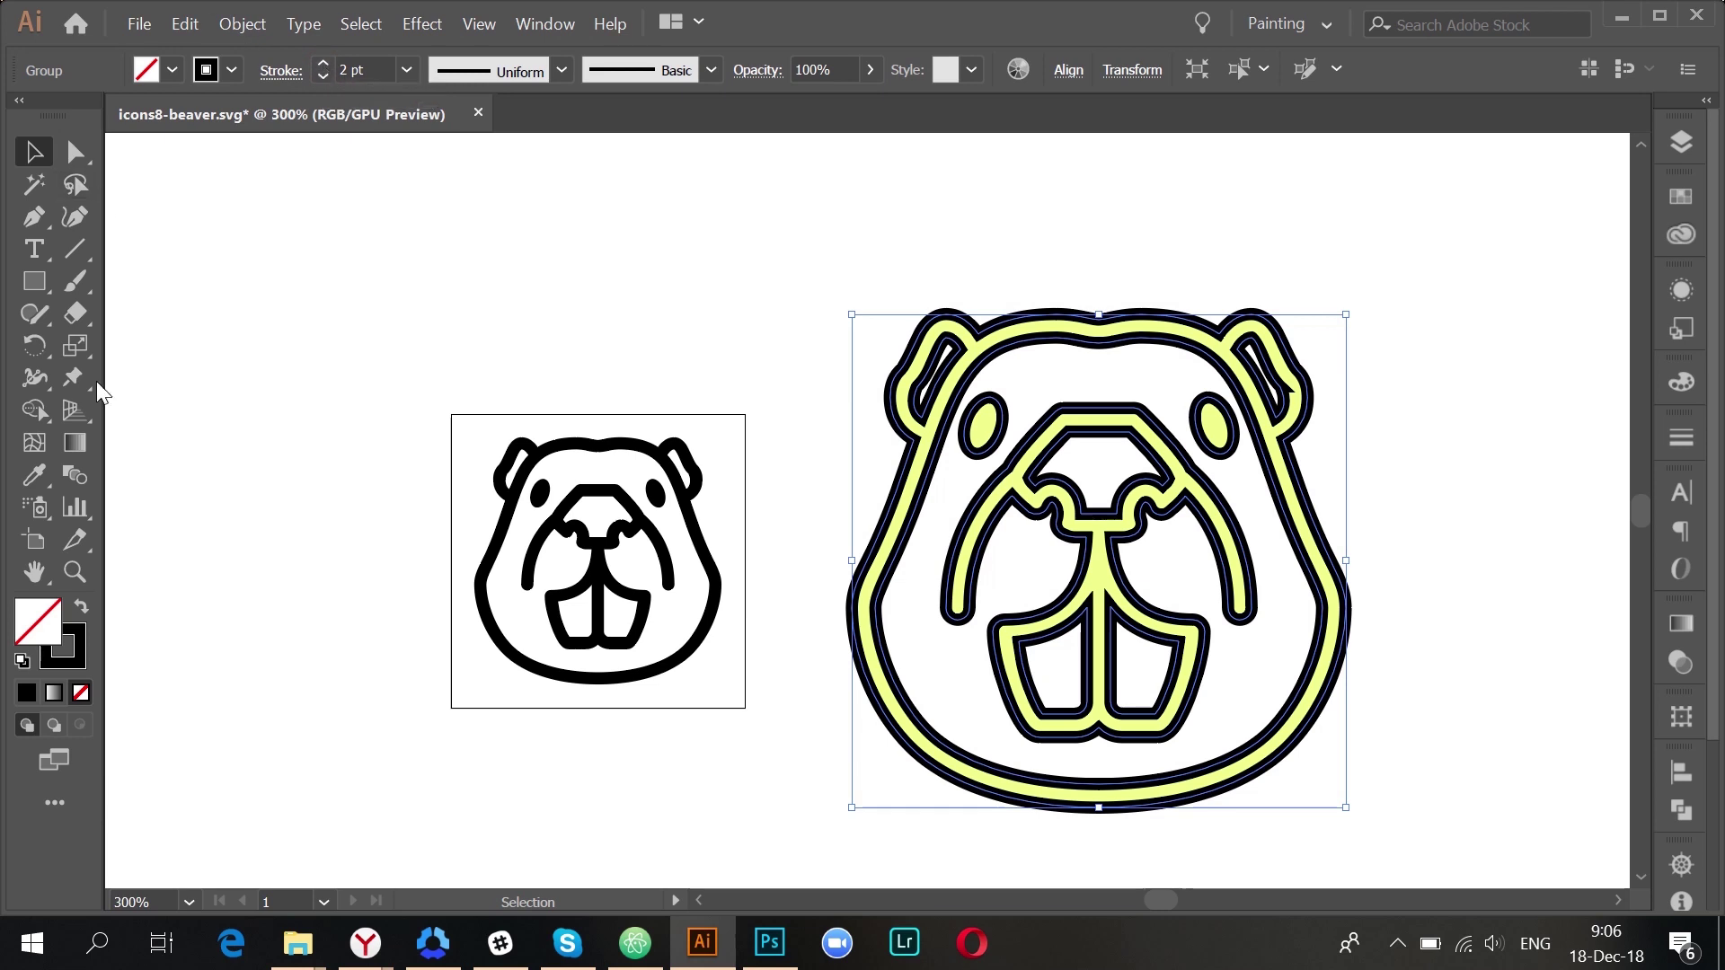
{"action": "left_click", "coordinate": [34, 410]}
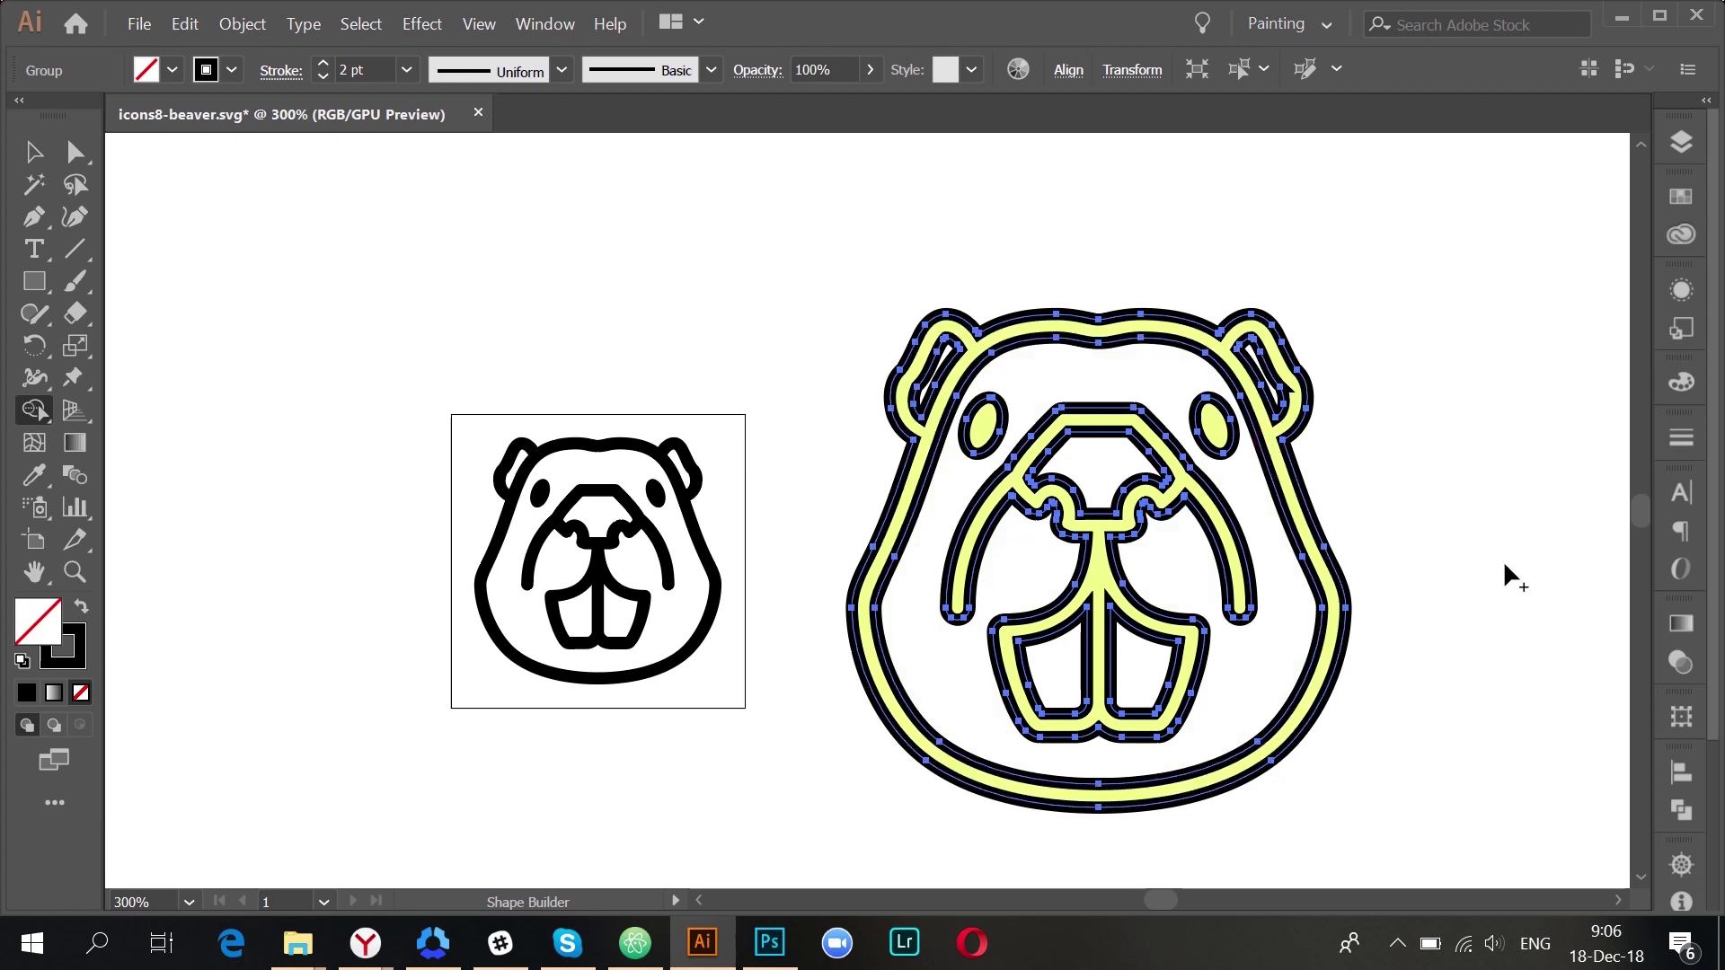
- Select the outline group around the ear and pick an anchor on the ear path
{"action": "key", "text": "v"}
{"action": "scroll", "coordinate": [1271, 458], "scroll_direction": "up", "scroll_amount": 3}
{"action": "scroll", "coordinate": [1312, 283], "scroll_direction": "up", "scroll_amount": 4}
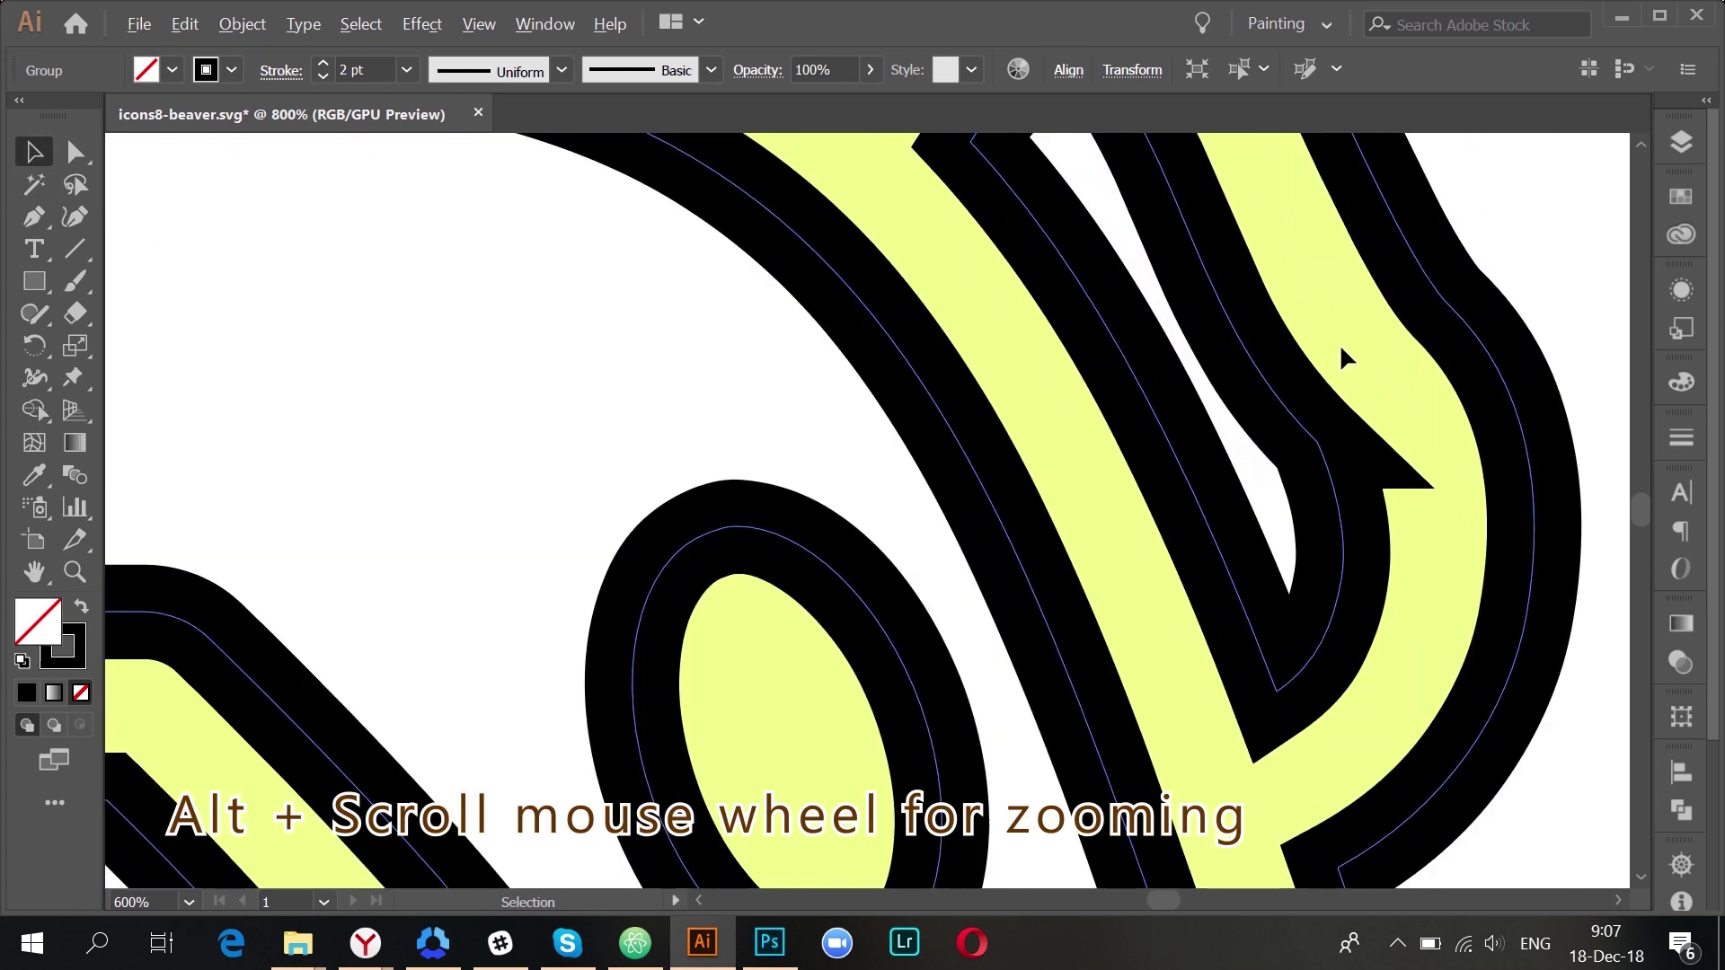
{"action": "left_click", "coordinate": [1316, 438]}
{"action": "scroll", "coordinate": [1334, 449], "scroll_direction": "up", "scroll_amount": 1}
{"action": "left_click_drag", "start_coordinate": [1244, 535], "coordinate": [1435, 476]}
{"action": "scroll", "coordinate": [1435, 476], "scroll_direction": "up", "scroll_amount": 1}
{"action": "key", "text": "a"}
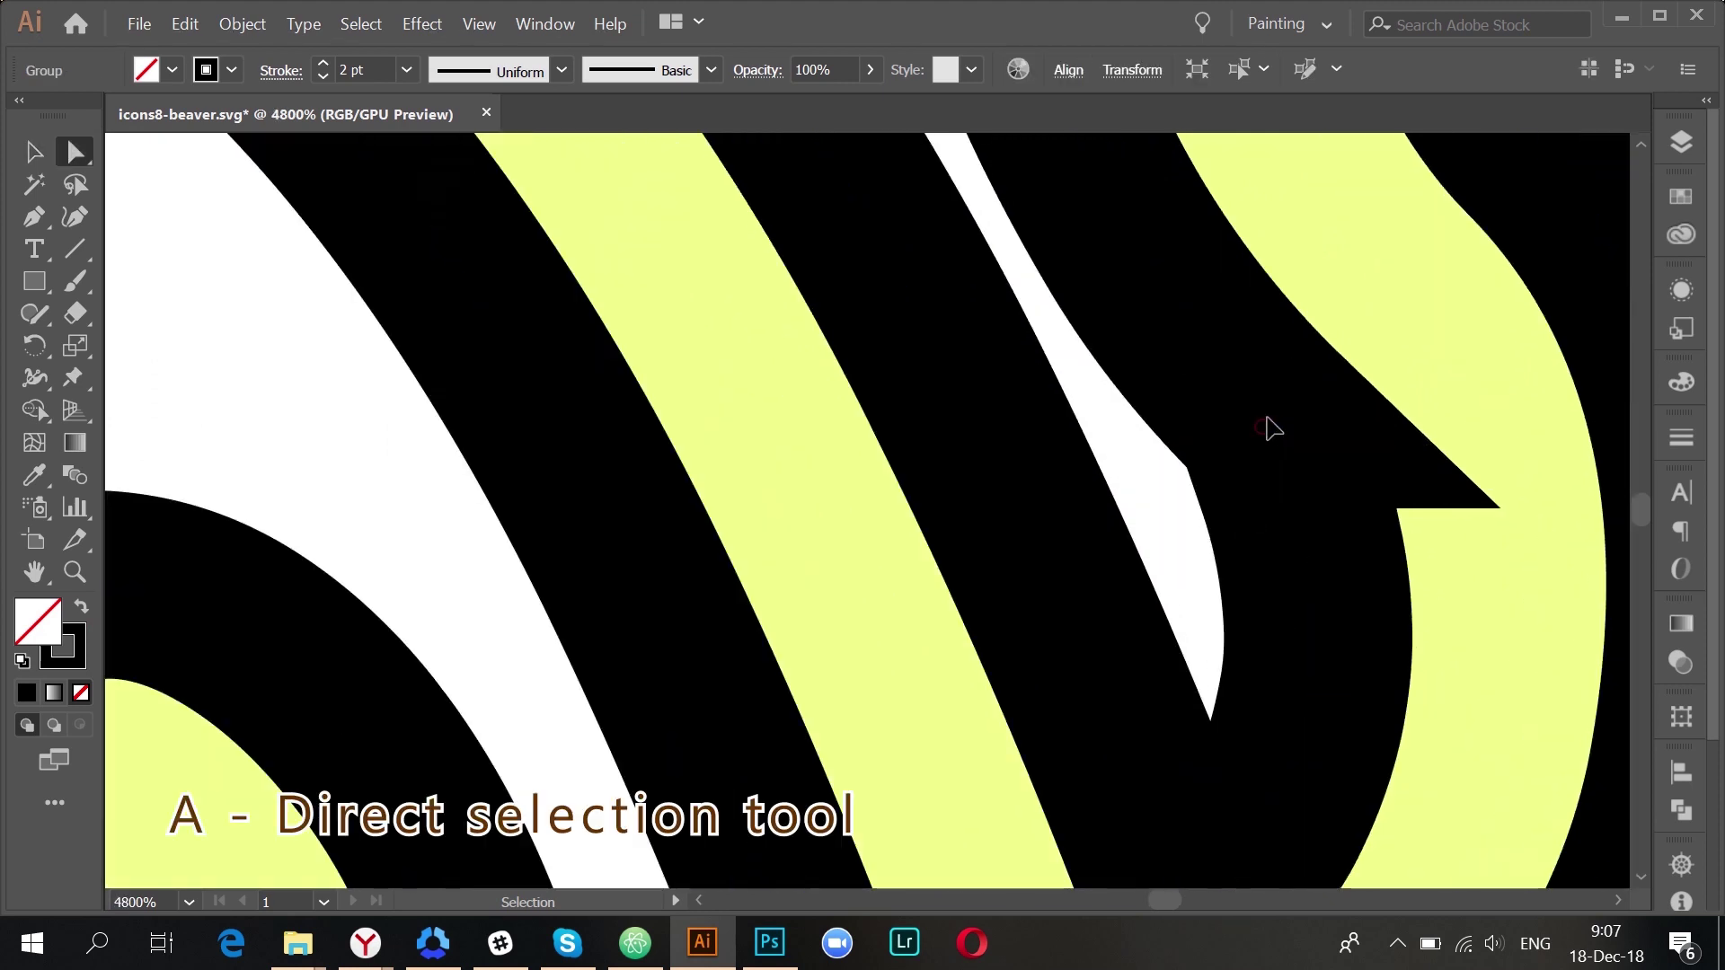
{"action": "left_click", "coordinate": [1266, 415]}
{"action": "scroll", "coordinate": [1281, 418], "scroll_direction": "up", "scroll_amount": 5}
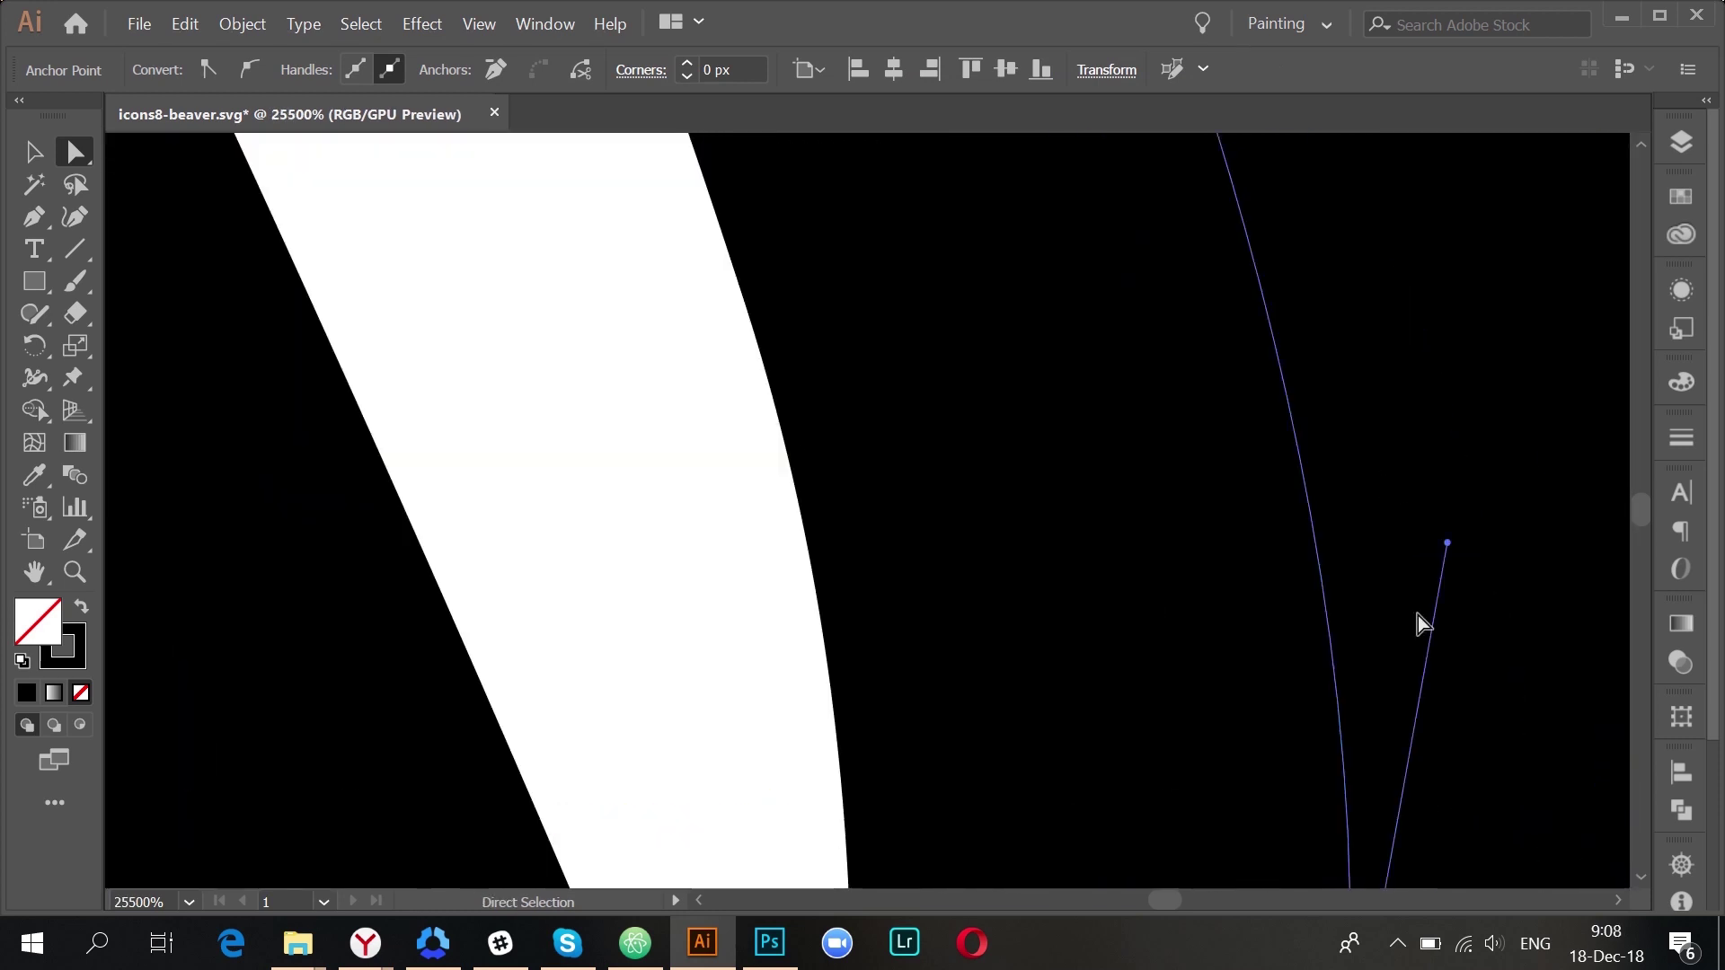
- Pull a curve handle out of the corner anchor on the ear path
{"action": "key", "text": "h"}
{"action": "left_click_drag", "start_coordinate": [1425, 616], "coordinate": [1228, 335]}
{"action": "scroll", "coordinate": [1228, 335], "scroll_direction": "up", "scroll_amount": 2}
{"action": "left_click_drag", "start_coordinate": [1182, 504], "coordinate": [1032, 396]}
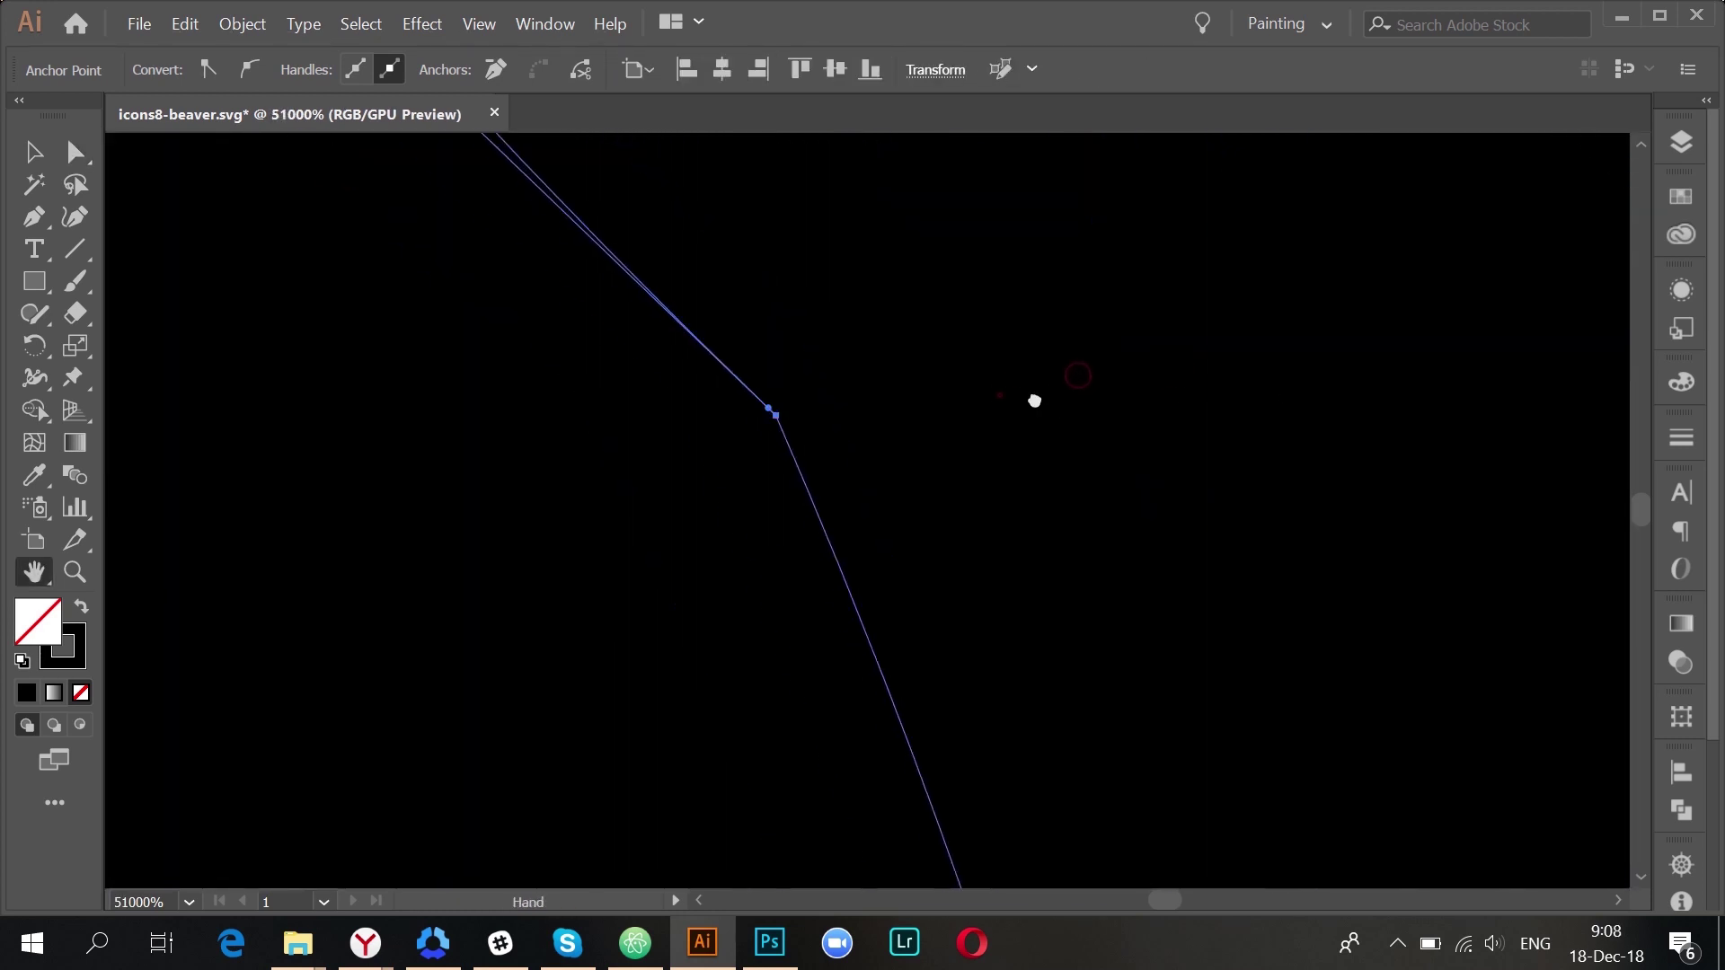
{"action": "key", "text": "a"}
{"action": "left_click", "coordinate": [841, 413]}
{"action": "left_click", "coordinate": [844, 408]}
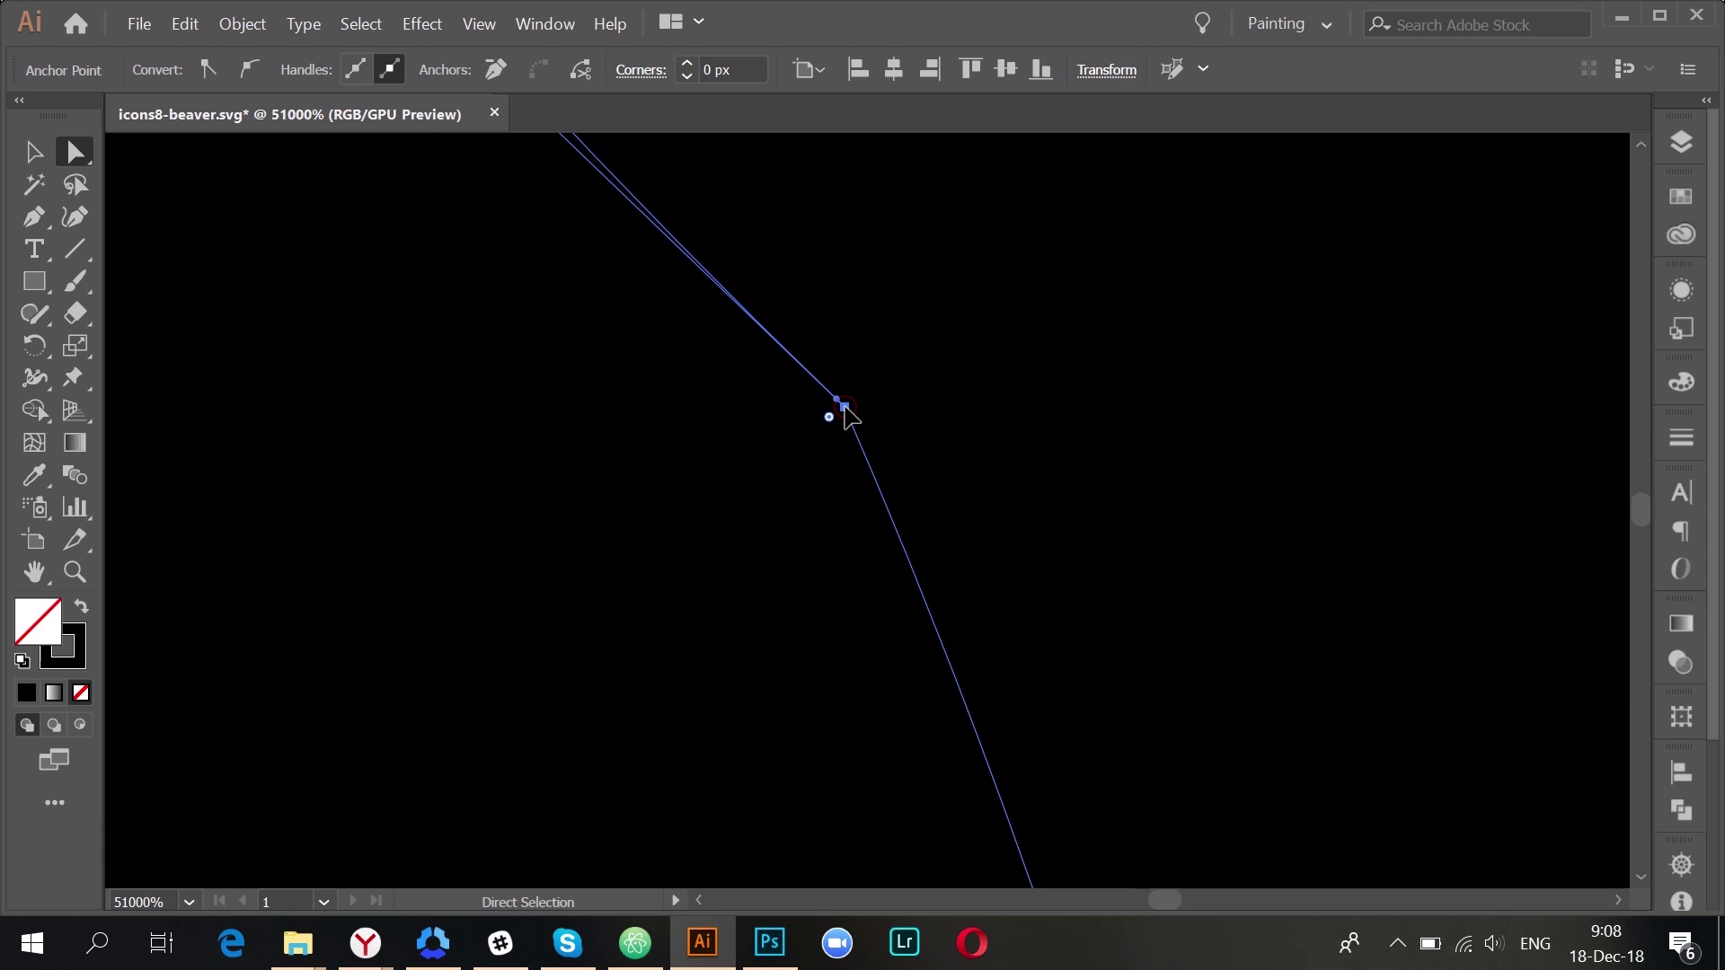
{"action": "left_click_drag", "start_coordinate": [838, 401], "coordinate": [931, 505]}
{"action": "scroll", "coordinate": [1024, 512], "scroll_direction": "down", "scroll_amount": 5}
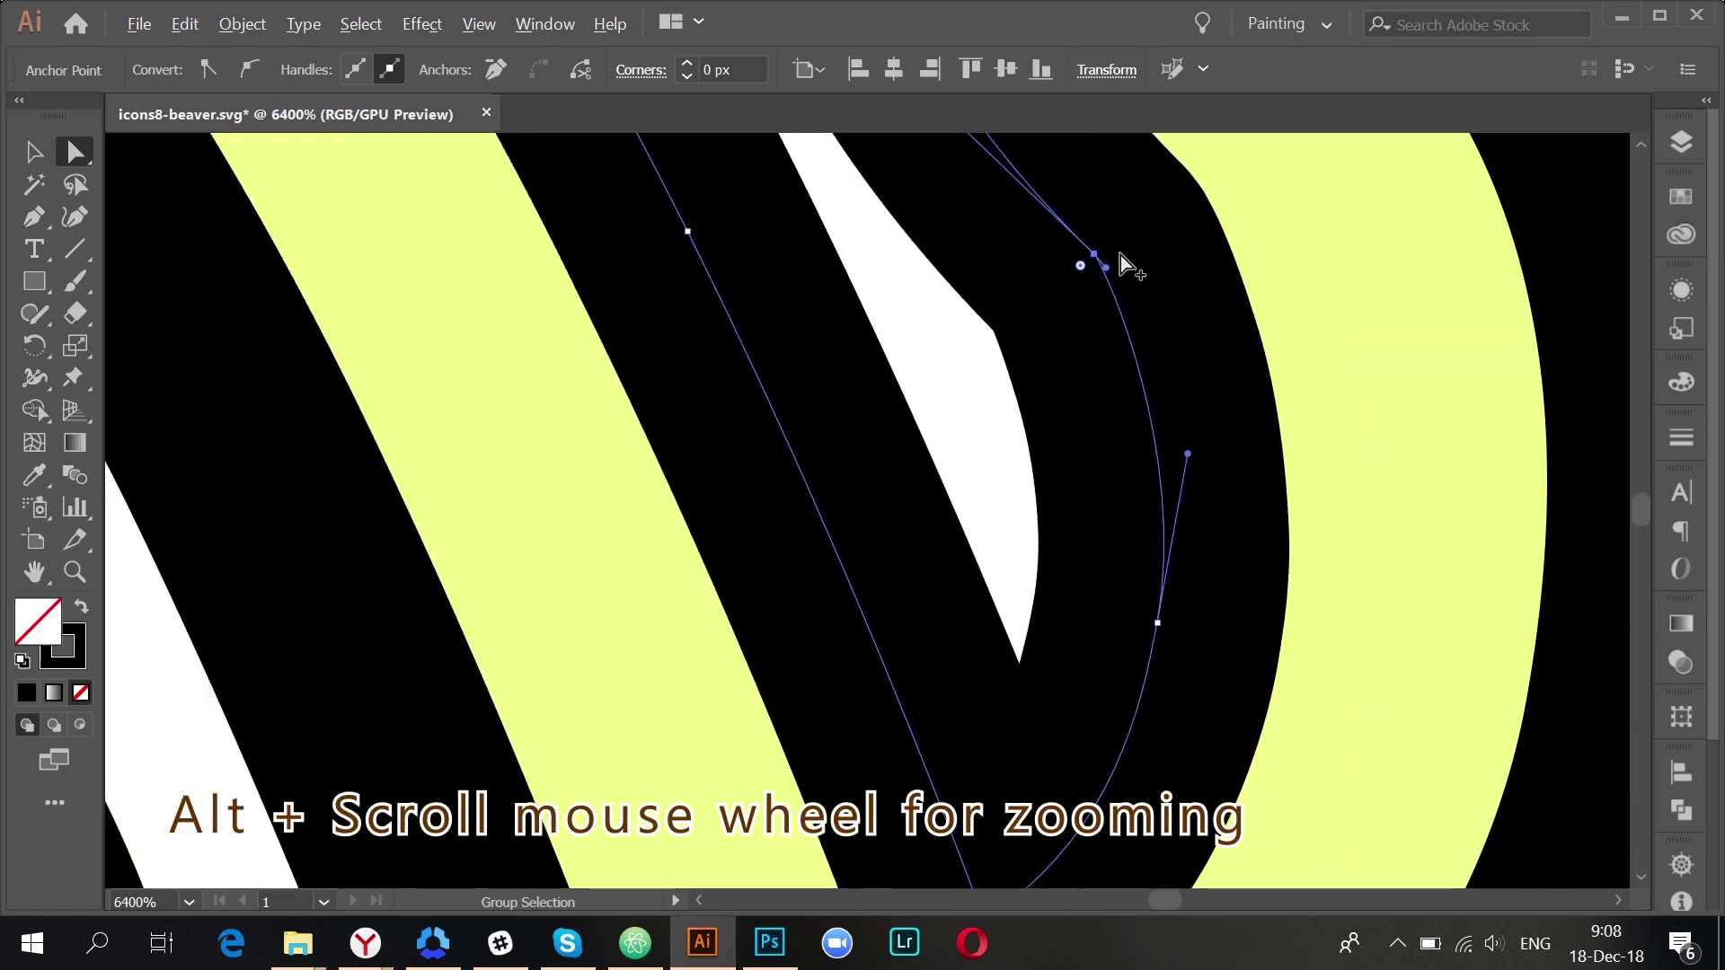
- Bend the inner right-ear curve by pulling a handle from its top anchor
{"action": "left_click", "coordinate": [1092, 257]}
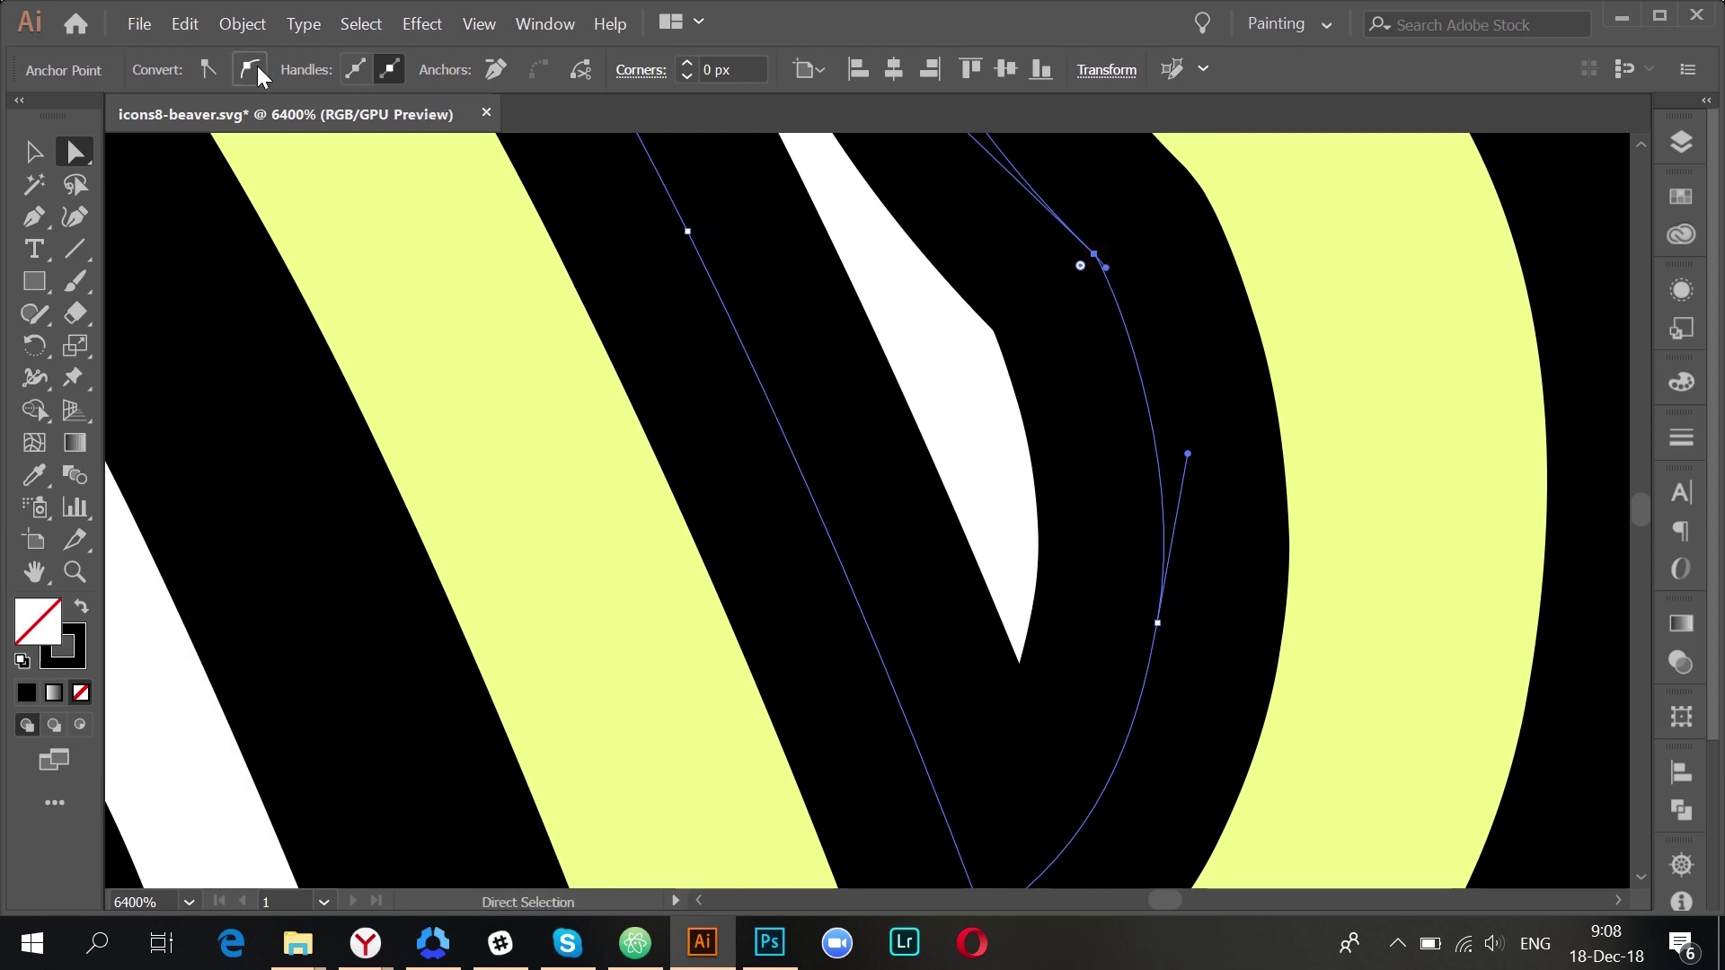
{"action": "scroll", "coordinate": [898, 305], "scroll_direction": "up", "scroll_amount": 2}
{"action": "key", "text": "alt"}
{"action": "scroll", "coordinate": [1015, 353], "scroll_direction": "down", "scroll_amount": 10}
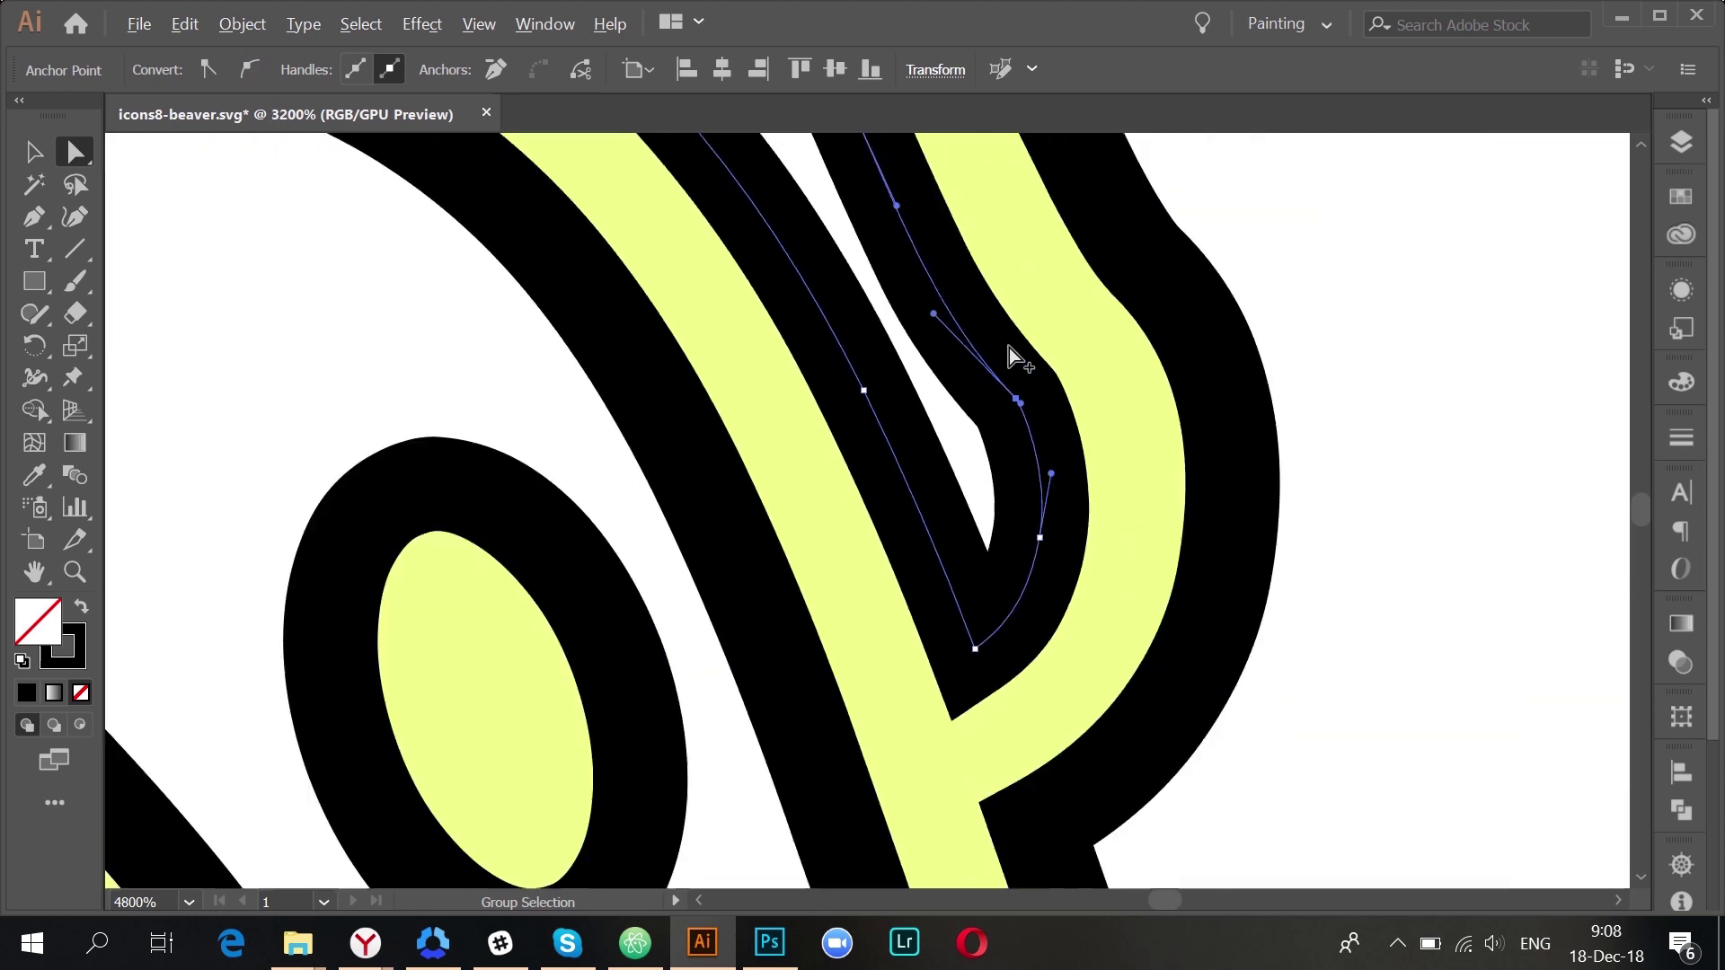
{"action": "scroll", "coordinate": [1015, 346], "scroll_direction": "up", "scroll_amount": 6}
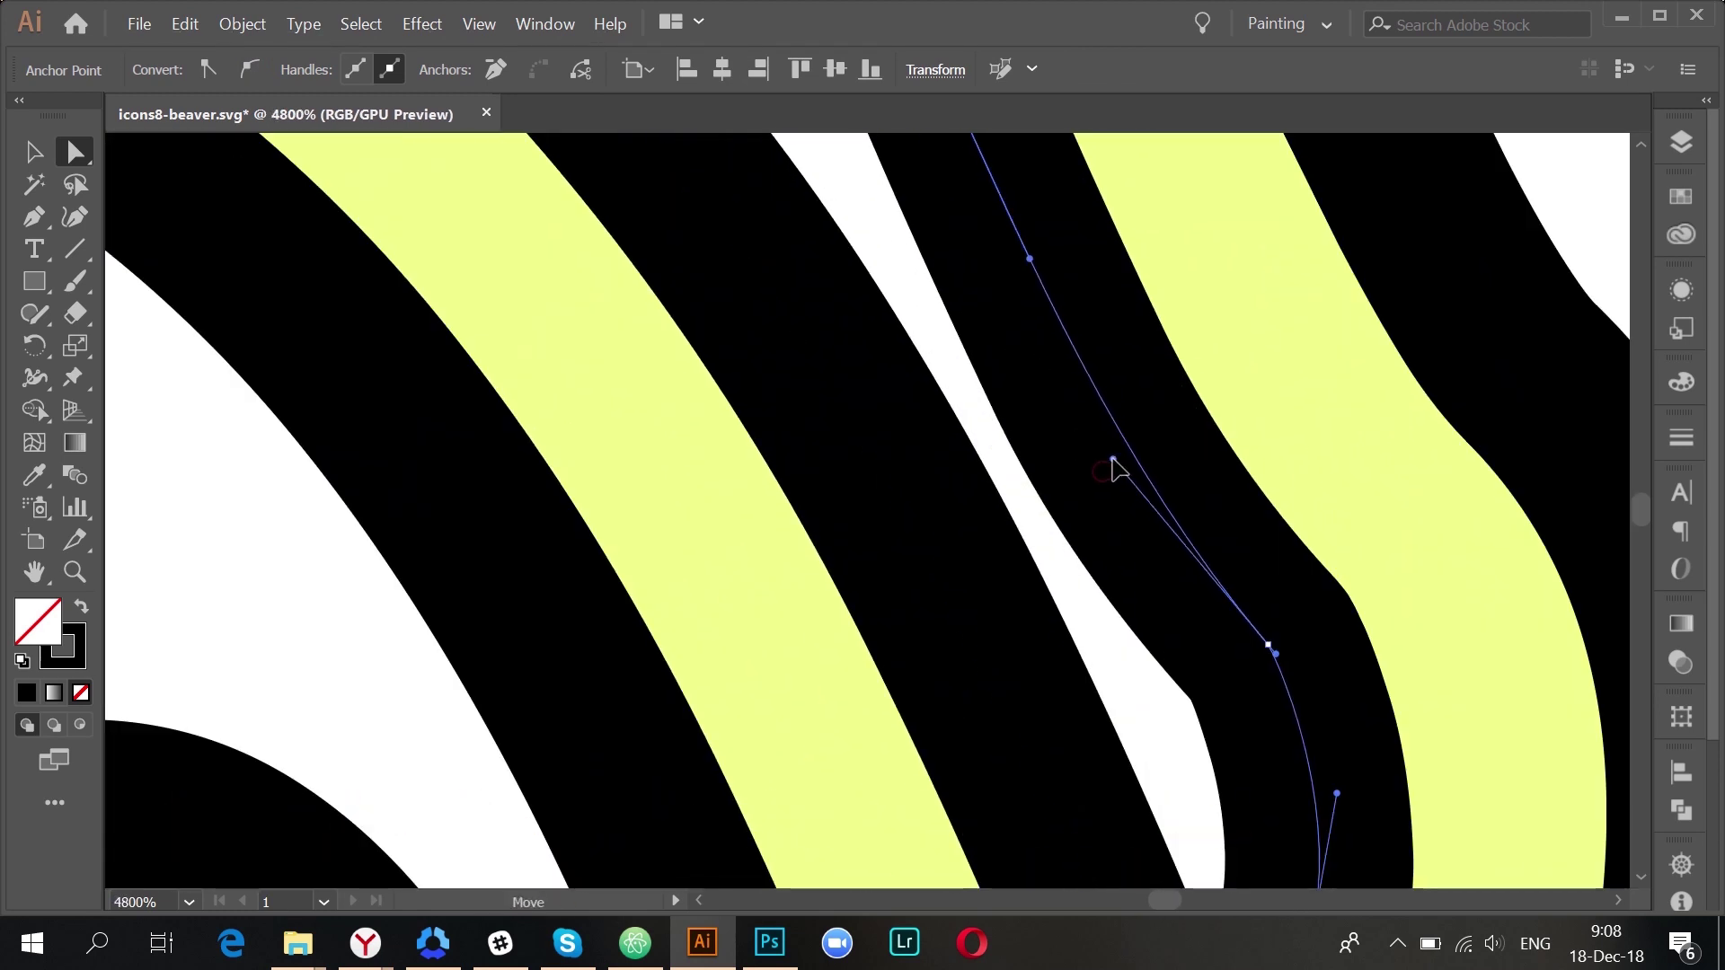
{"action": "scroll", "coordinate": [1204, 663], "scroll_direction": "down", "scroll_amount": 4}
{"action": "scroll", "coordinate": [1204, 663], "scroll_direction": "down", "scroll_amount": 4}
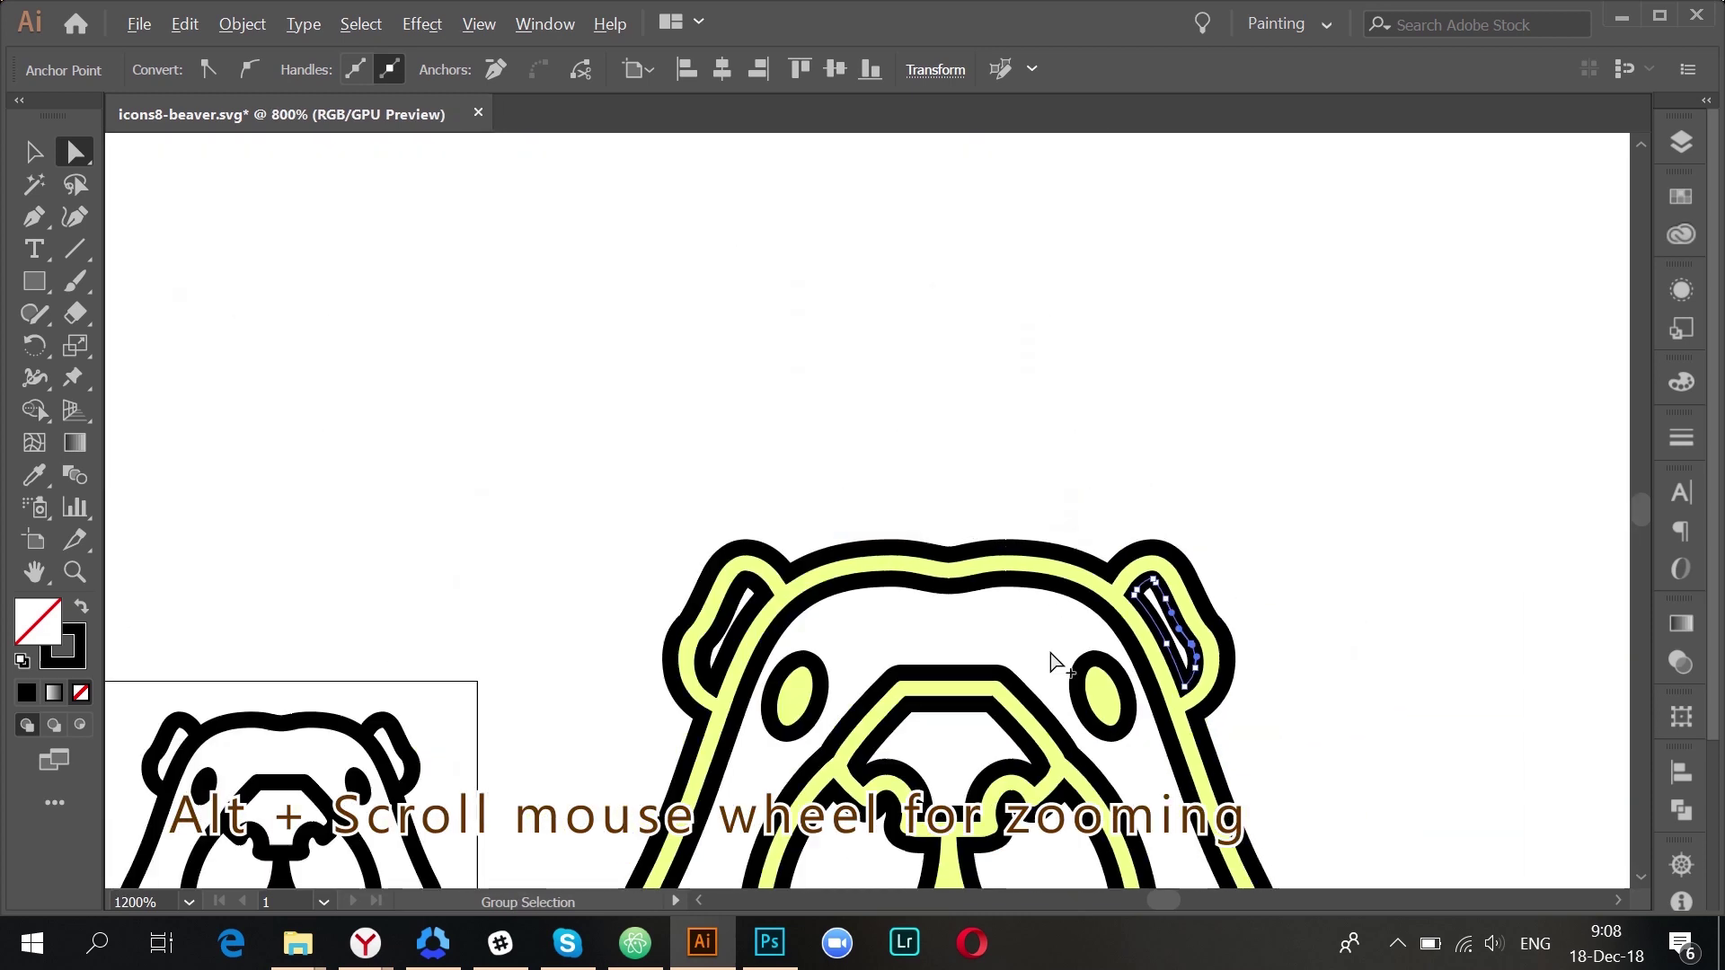
{"action": "scroll", "coordinate": [790, 661], "scroll_direction": "up", "scroll_amount": 6}
{"action": "scroll", "coordinate": [790, 661], "scroll_direction": "up", "scroll_amount": 3}
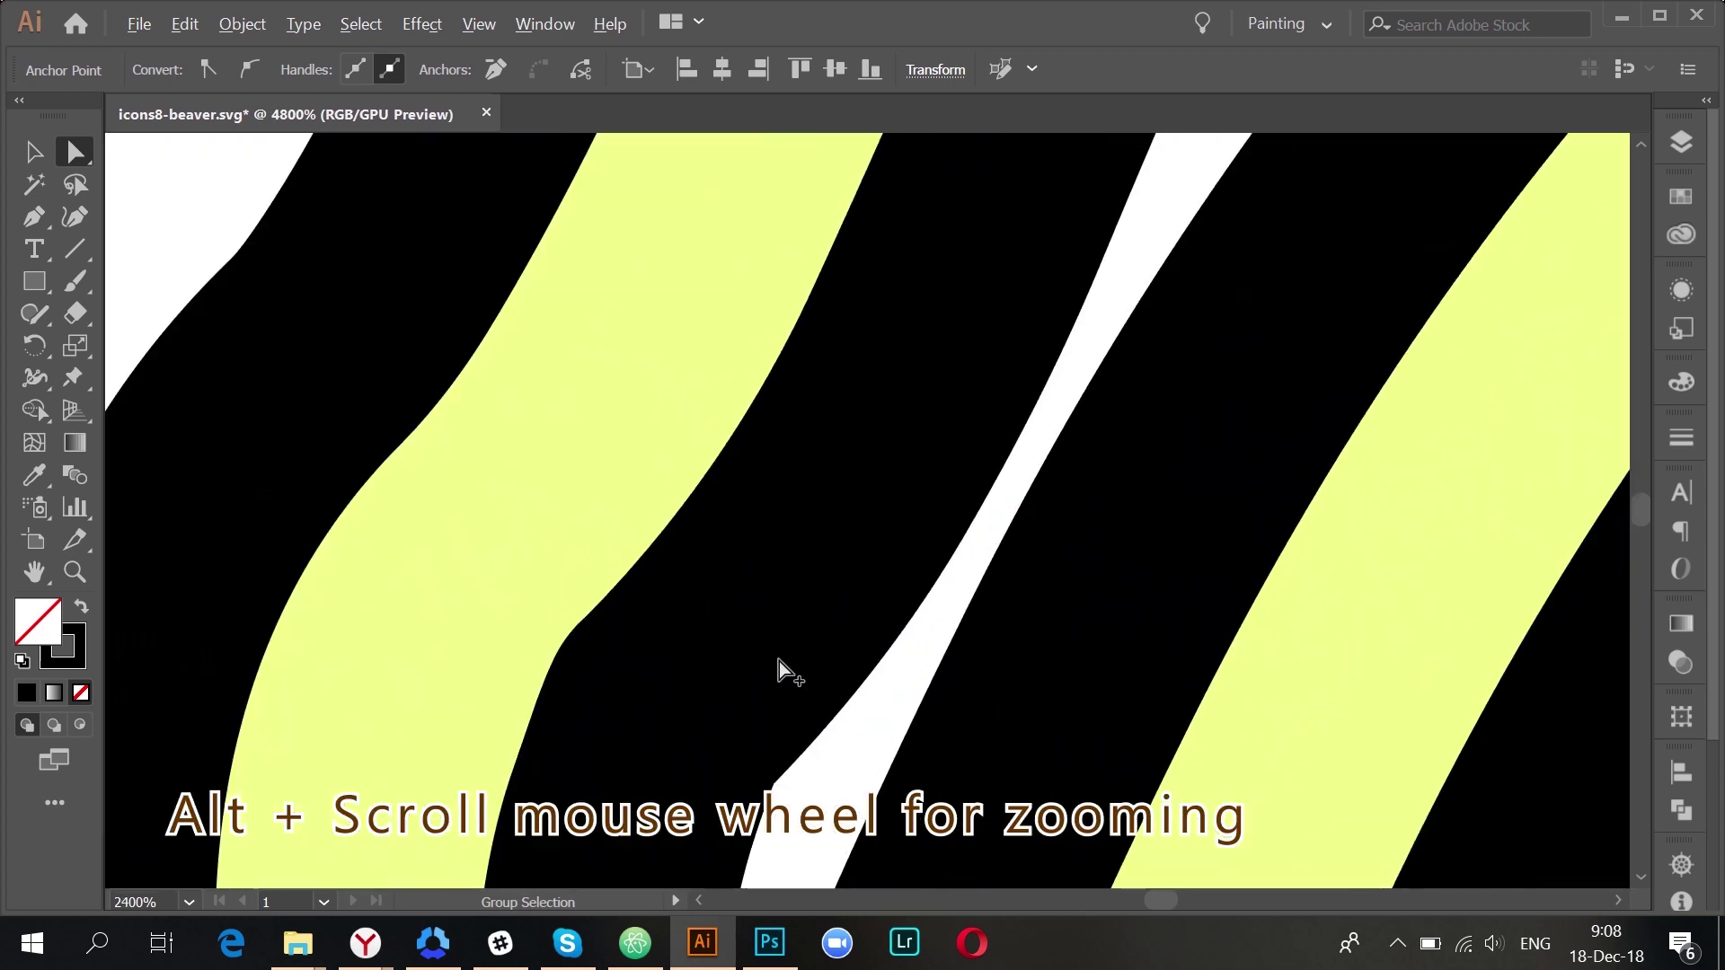
{"action": "left_click", "coordinate": [636, 787]}
{"action": "scroll", "coordinate": [647, 714], "scroll_direction": "up", "scroll_amount": 1}
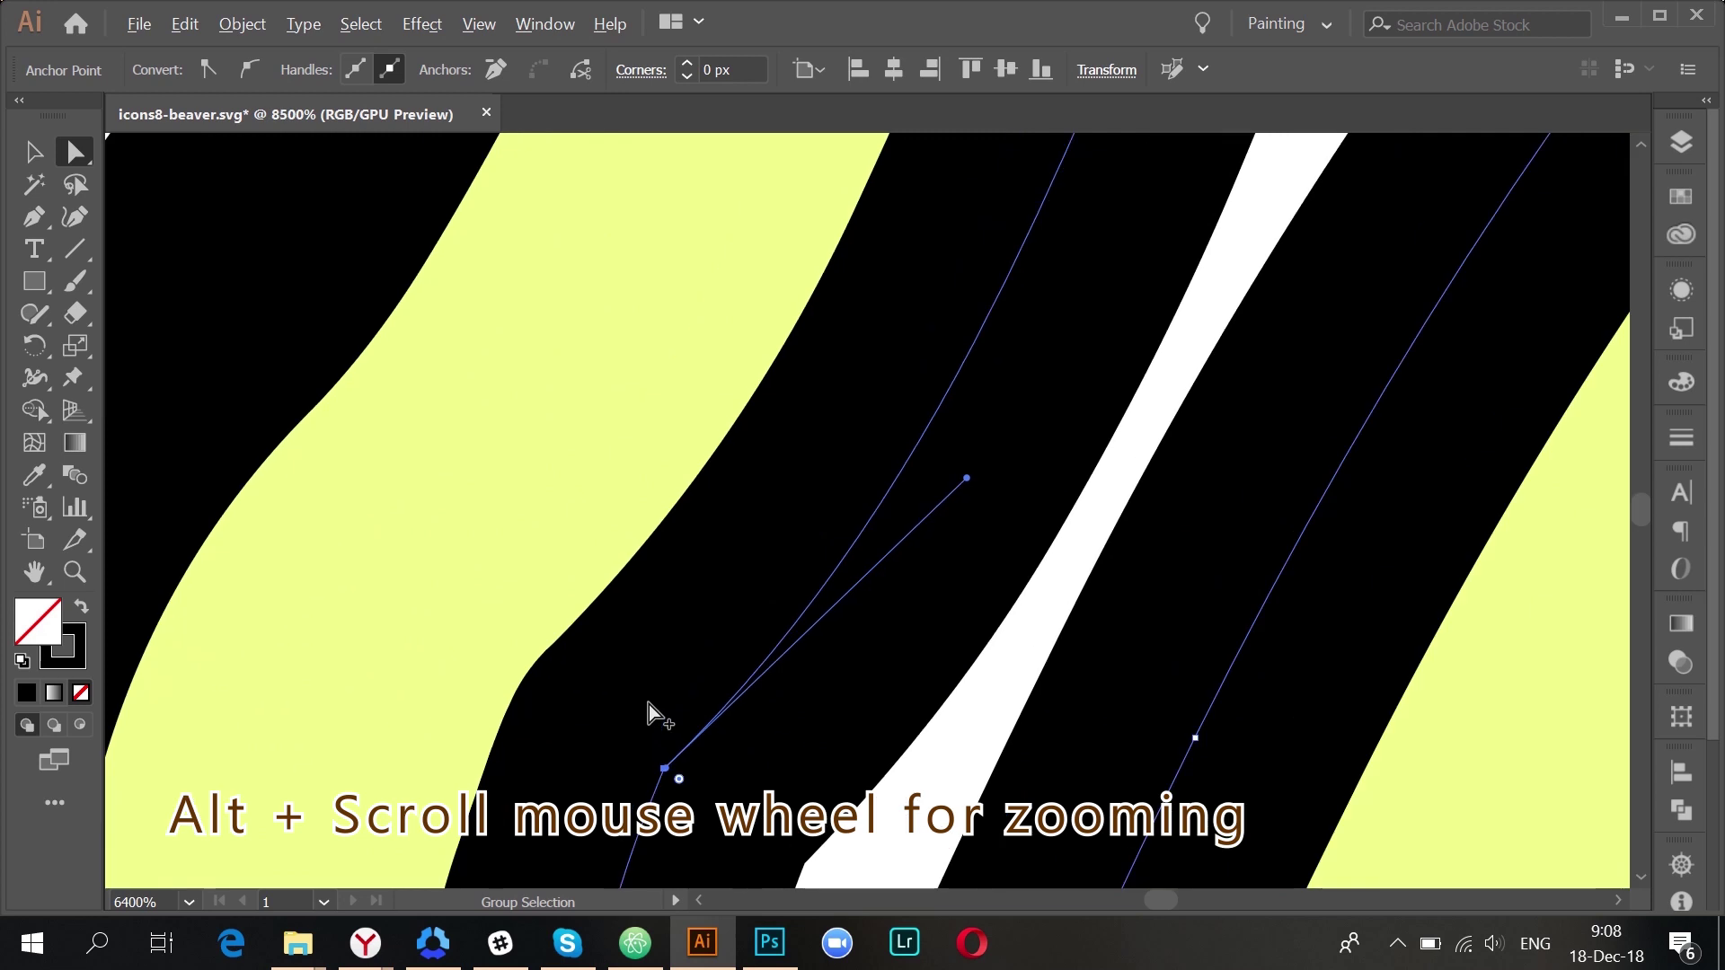
{"action": "scroll", "coordinate": [662, 766], "scroll_direction": "up", "scroll_amount": 3}
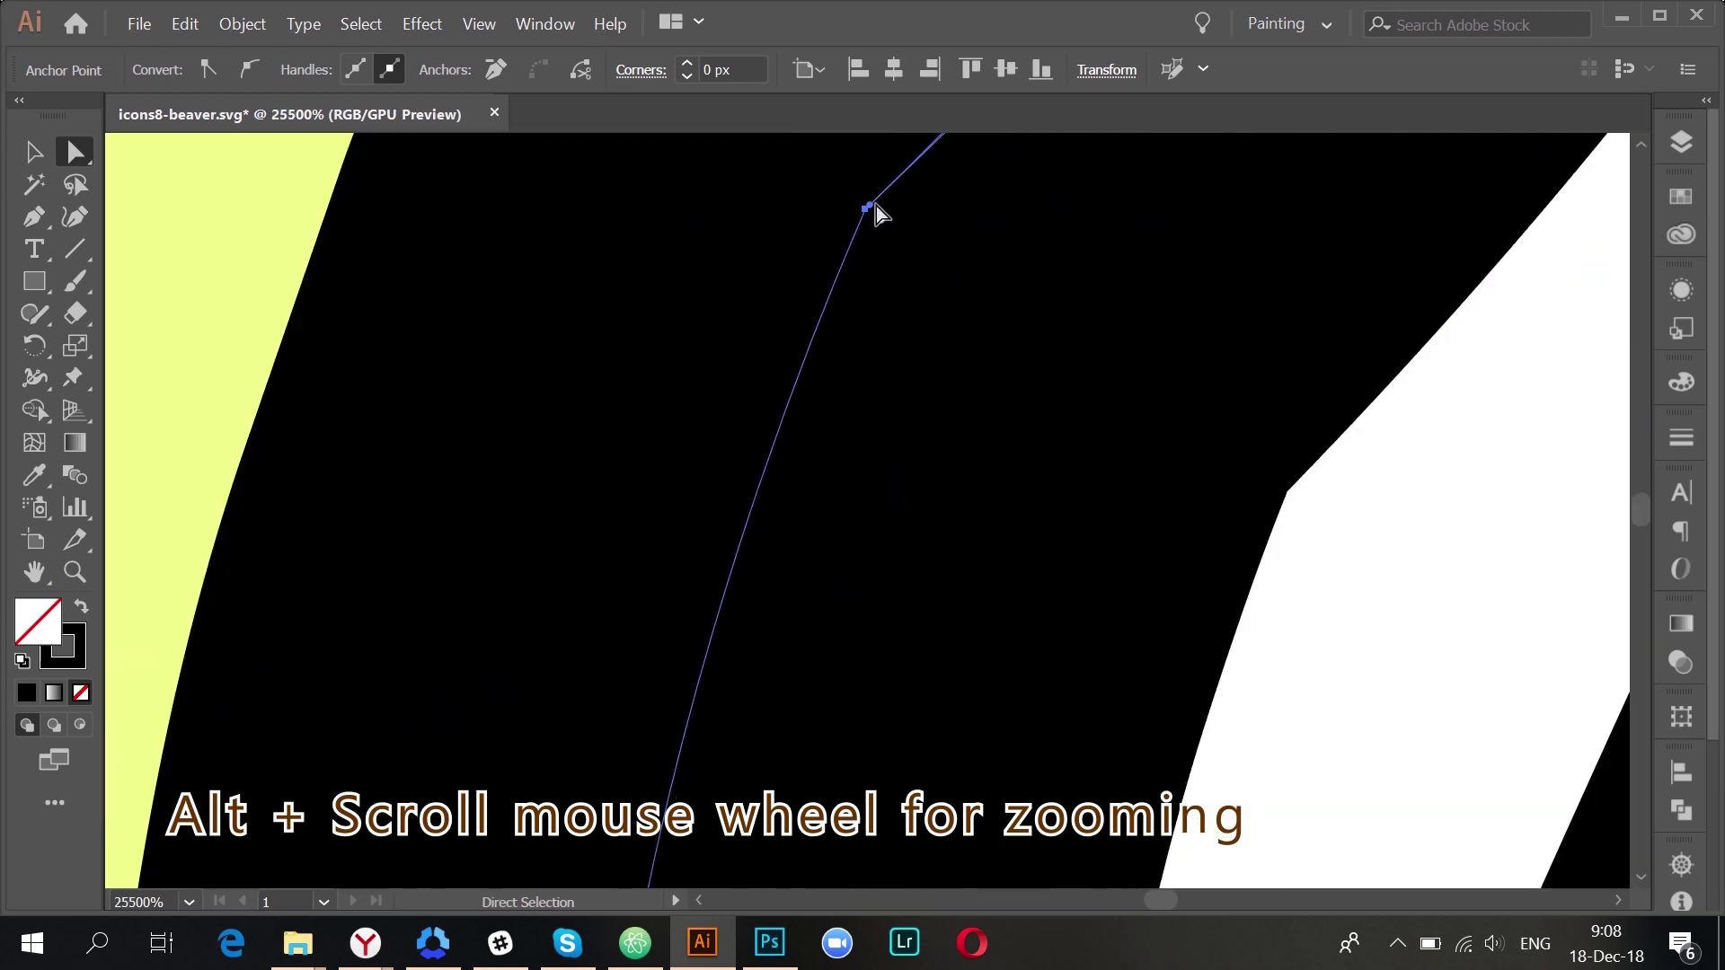
{"action": "left_click_drag", "start_coordinate": [870, 210], "coordinate": [830, 289]}
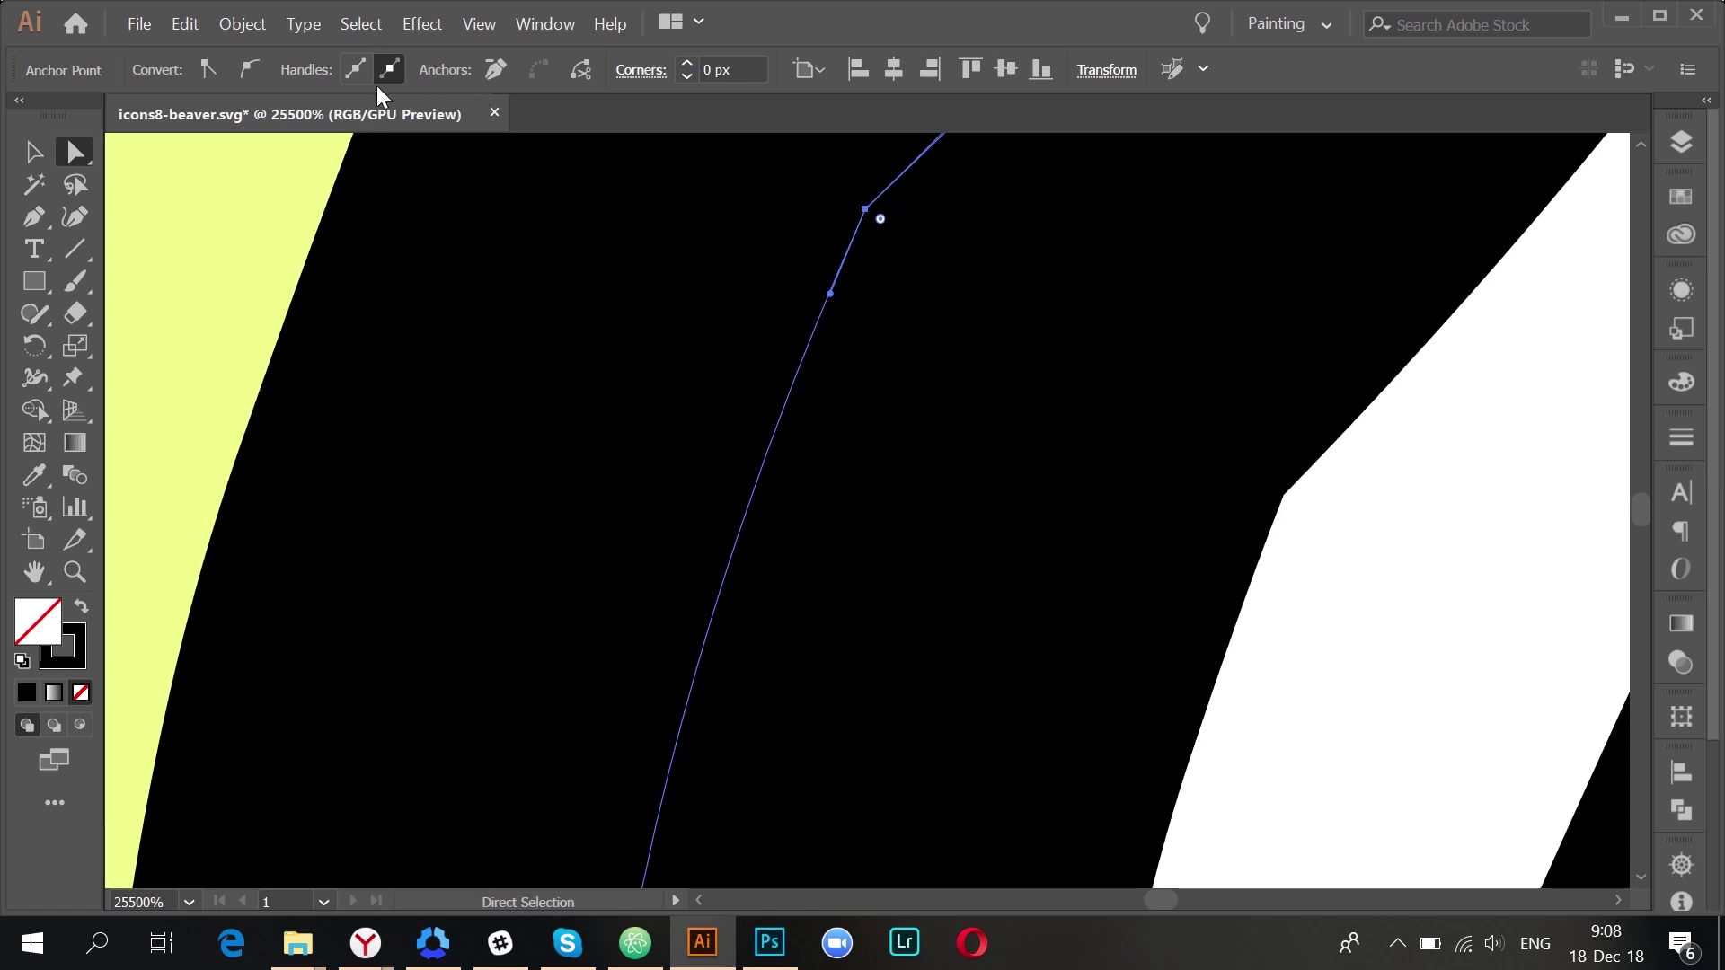
{"action": "scroll", "coordinate": [916, 246], "scroll_direction": "down", "scroll_amount": 10}
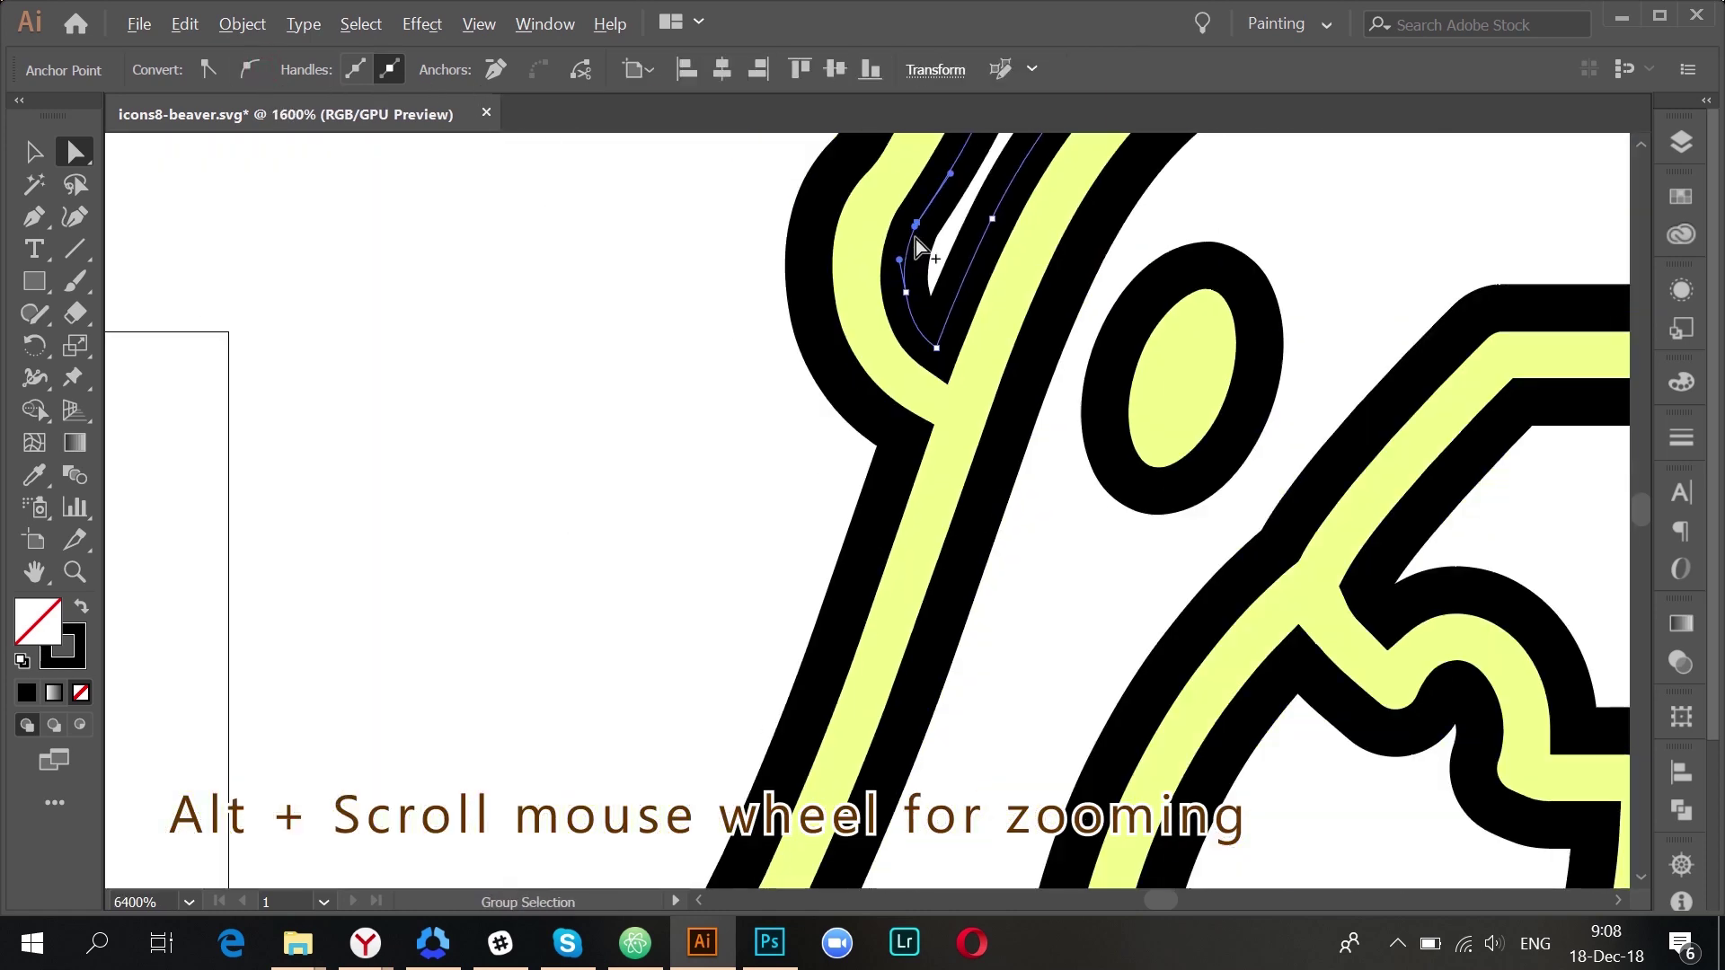
{"action": "scroll", "coordinate": [916, 246], "scroll_direction": "down", "scroll_amount": 3}
- Expand the large beaver's fill and 2 pt stroke into filled shapes via Object > Expand
{"action": "scroll", "coordinate": [1249, 229], "scroll_direction": "up", "scroll_amount": 1}
{"action": "key", "text": "v"}
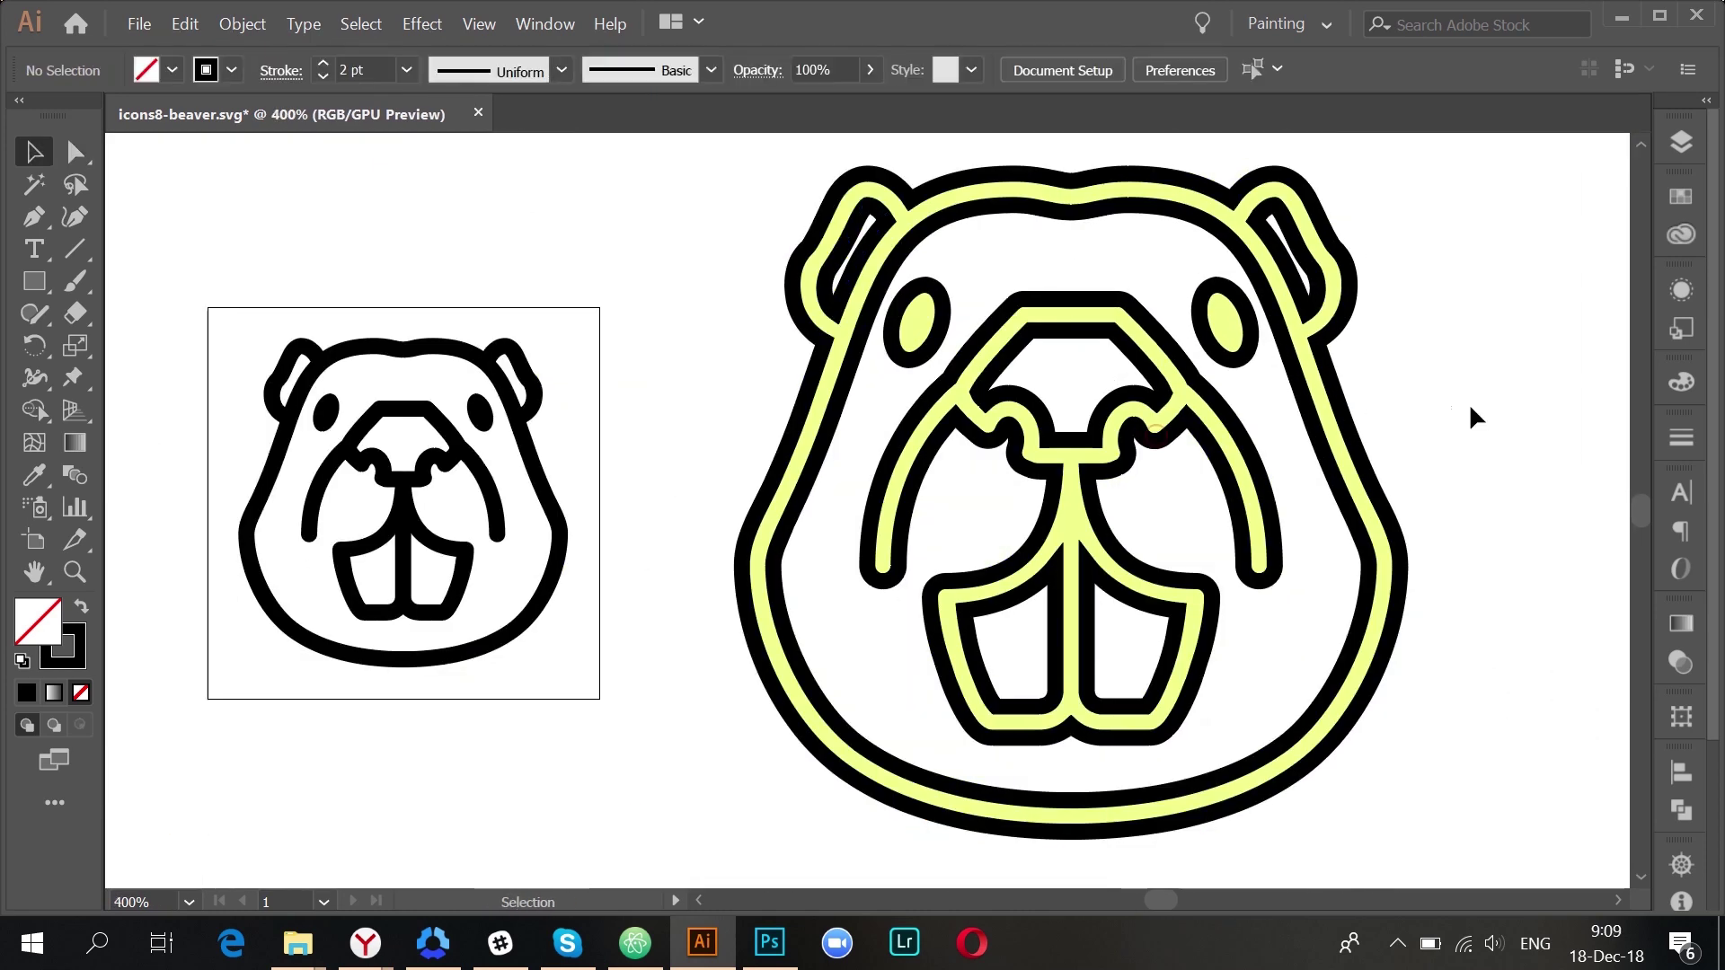
{"action": "left_click_drag", "start_coordinate": [1463, 410], "coordinate": [676, 175]}
{"action": "left_click", "coordinate": [243, 24]}
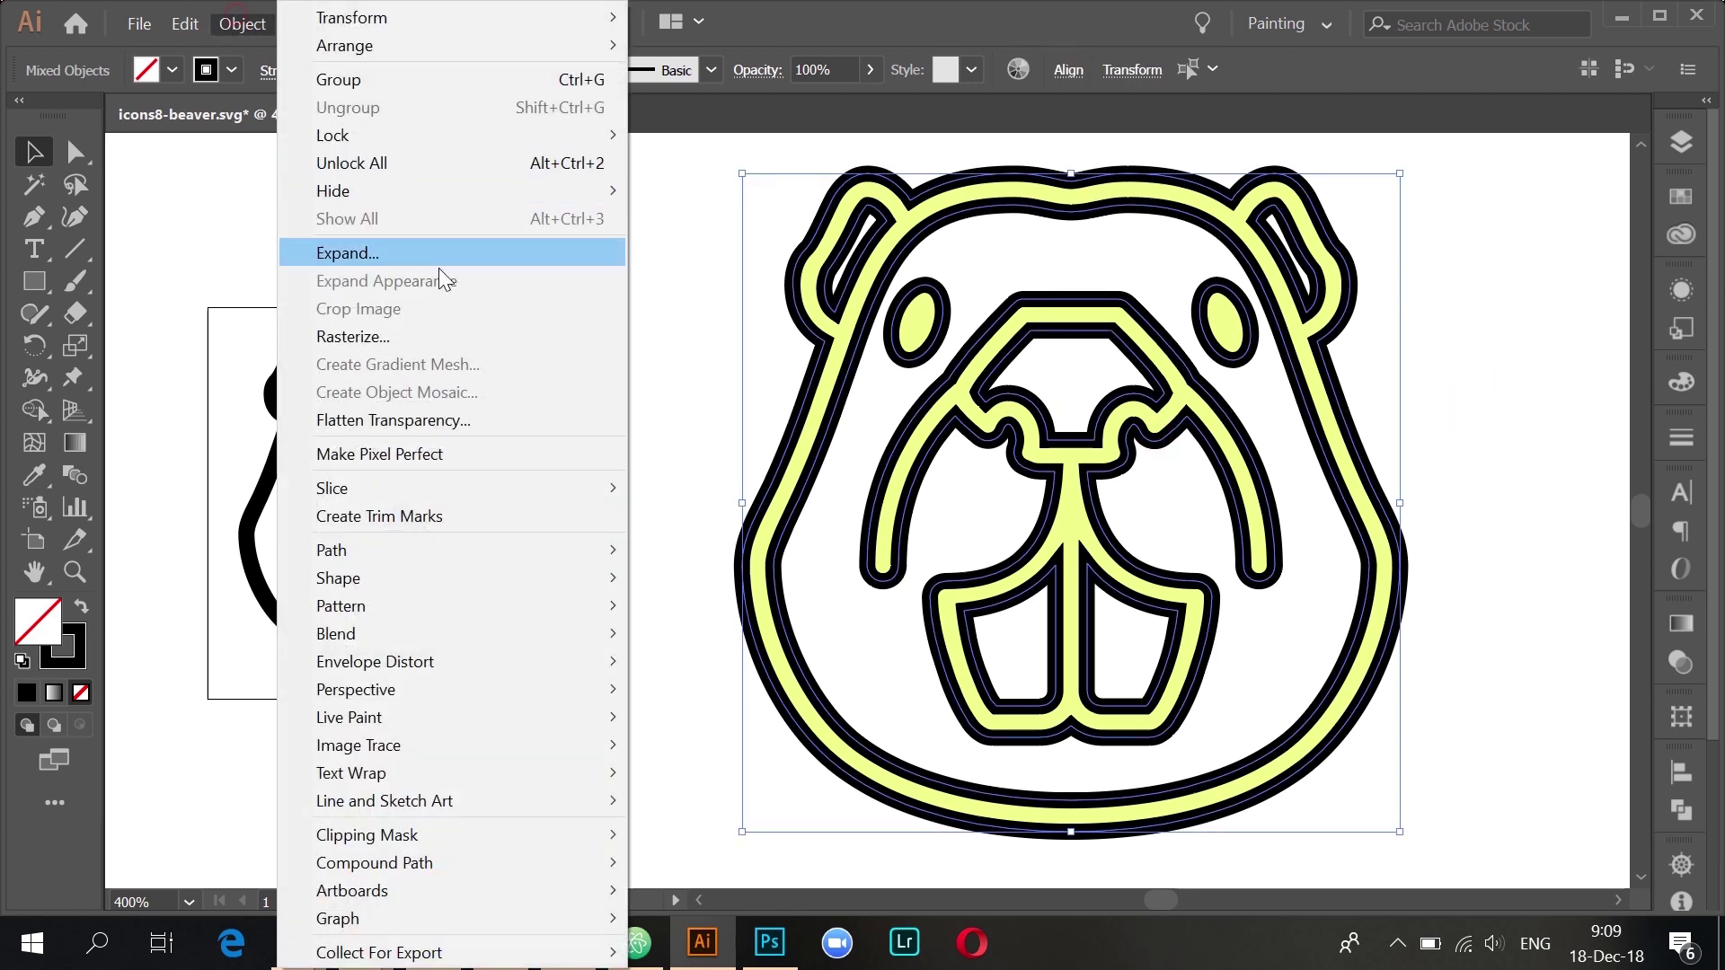
{"action": "left_click", "coordinate": [447, 254]}
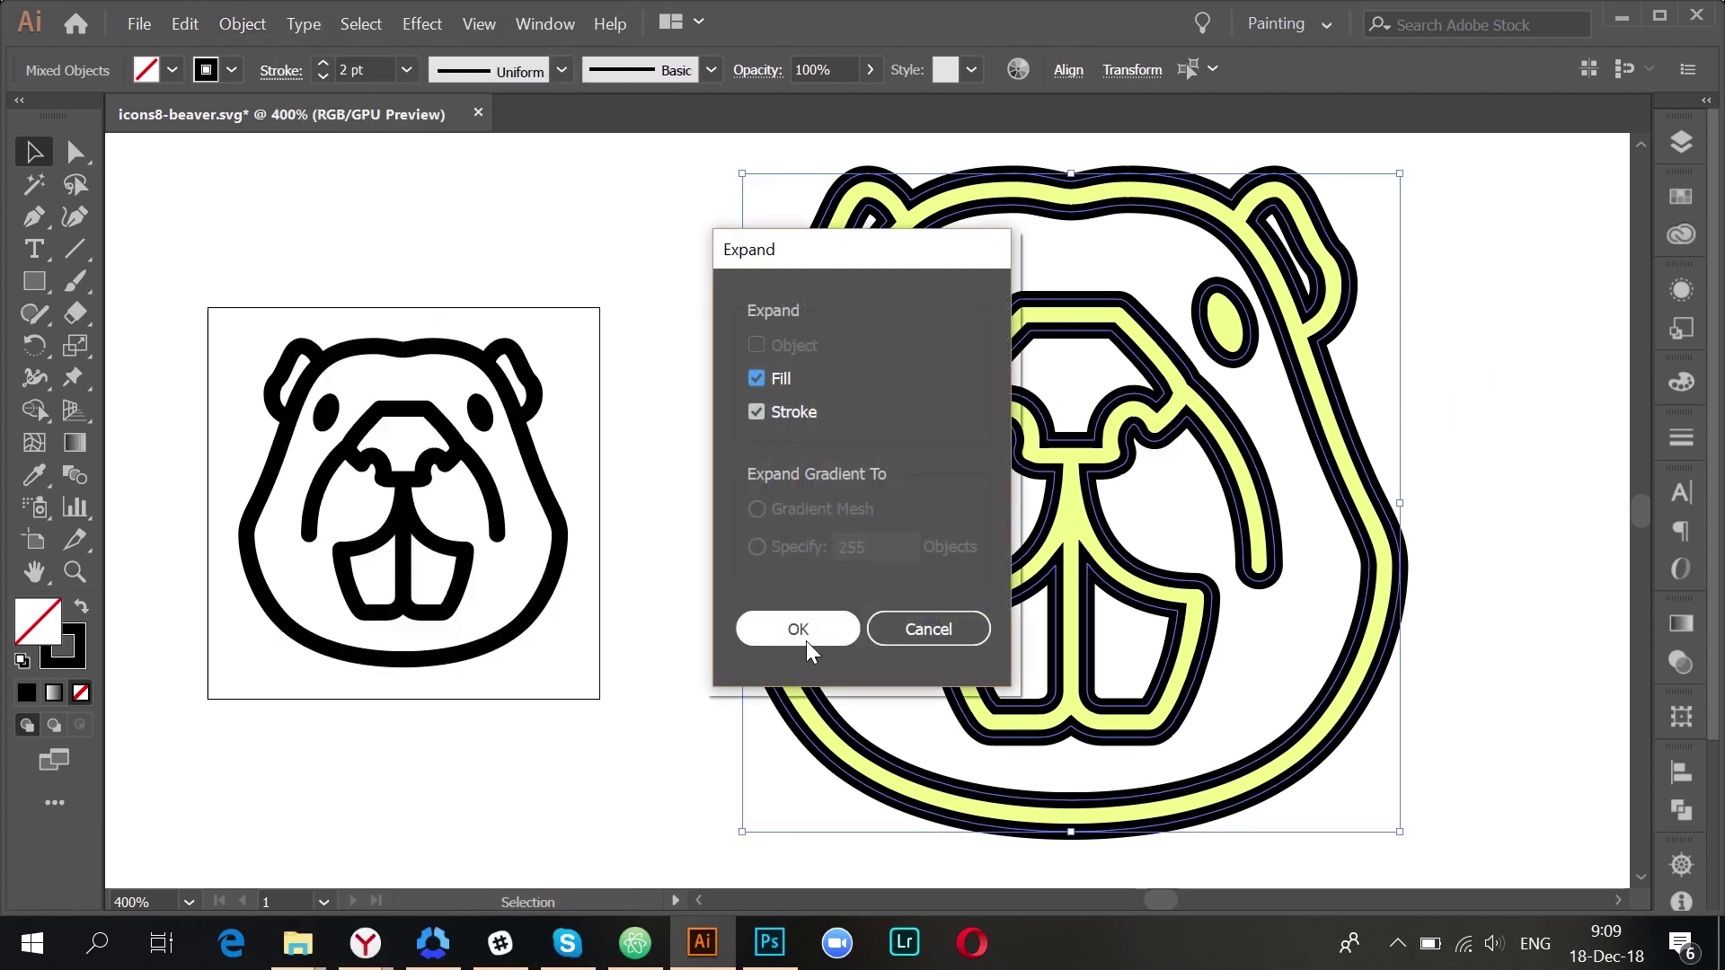
{"action": "left_click", "coordinate": [816, 636]}
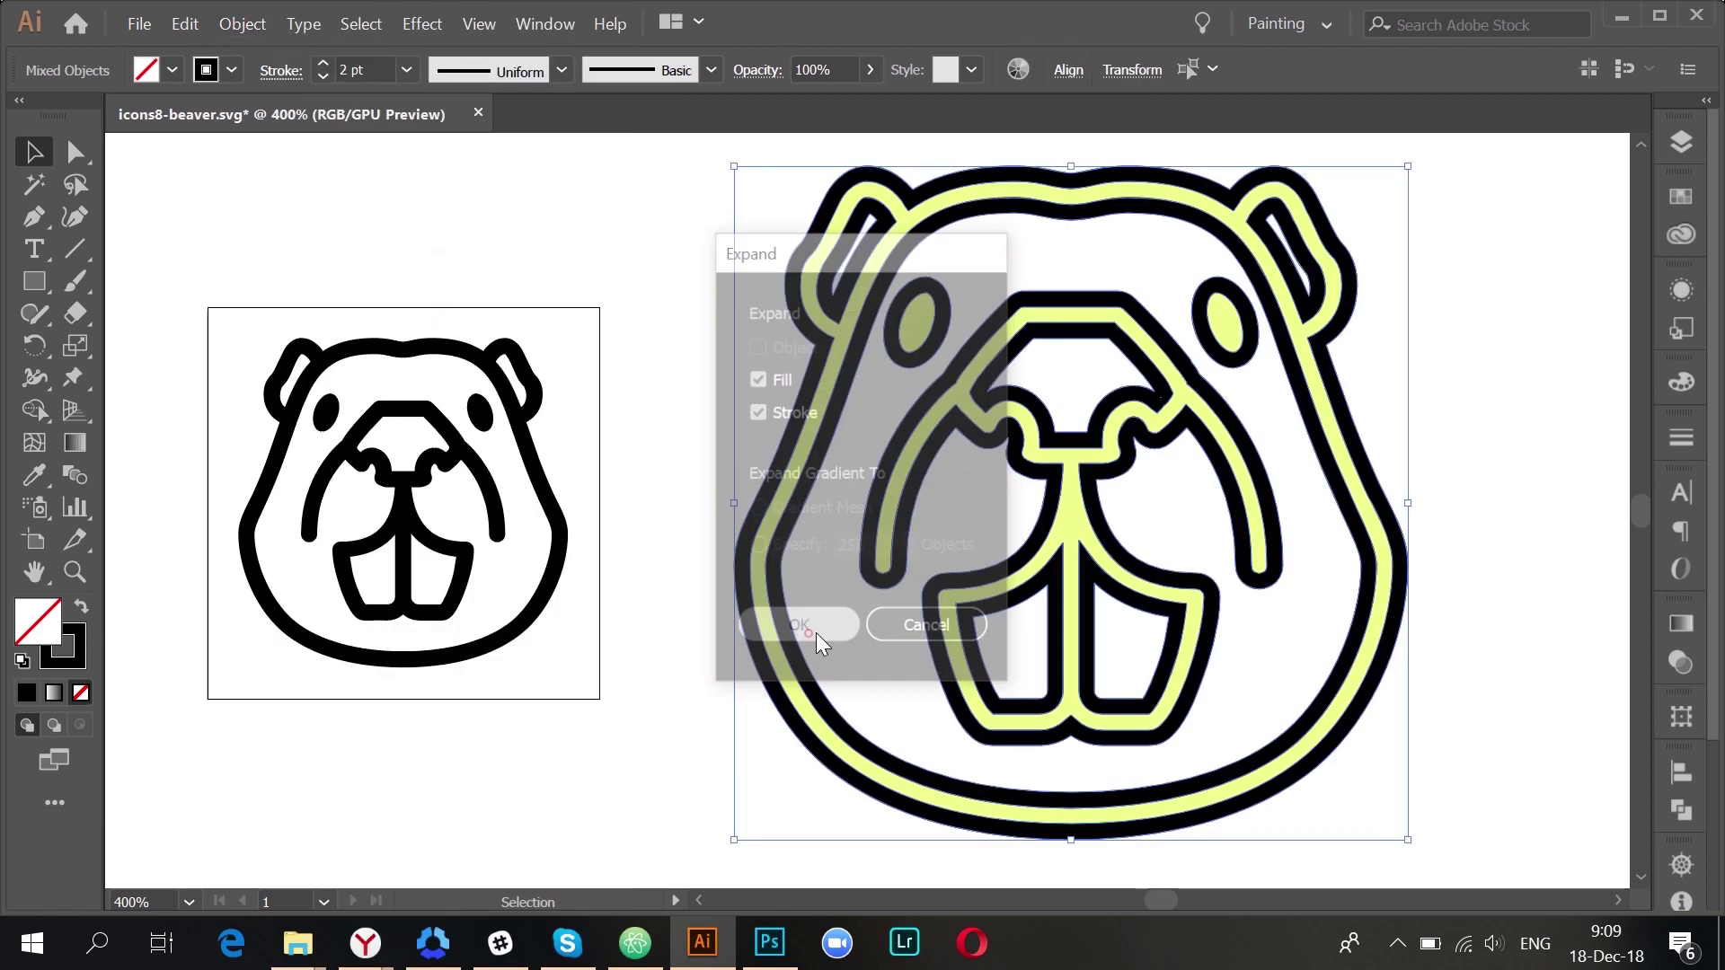
{"action": "left_click", "coordinate": [1491, 415]}
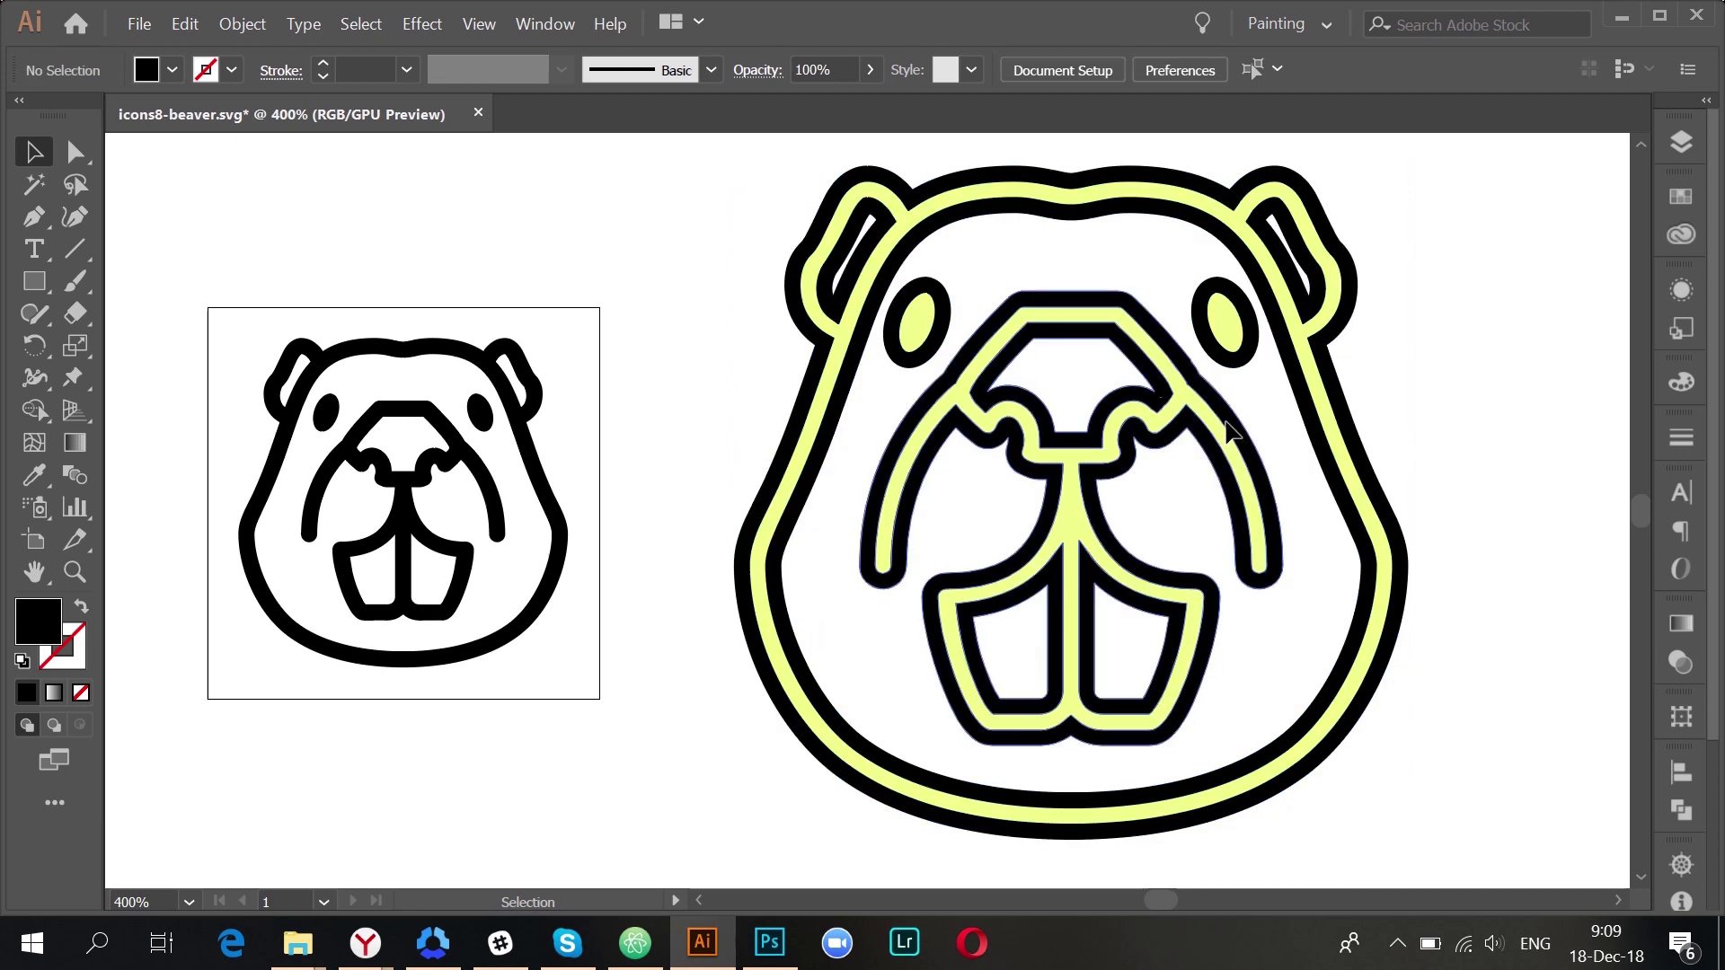
{"action": "left_click", "coordinate": [1232, 433]}
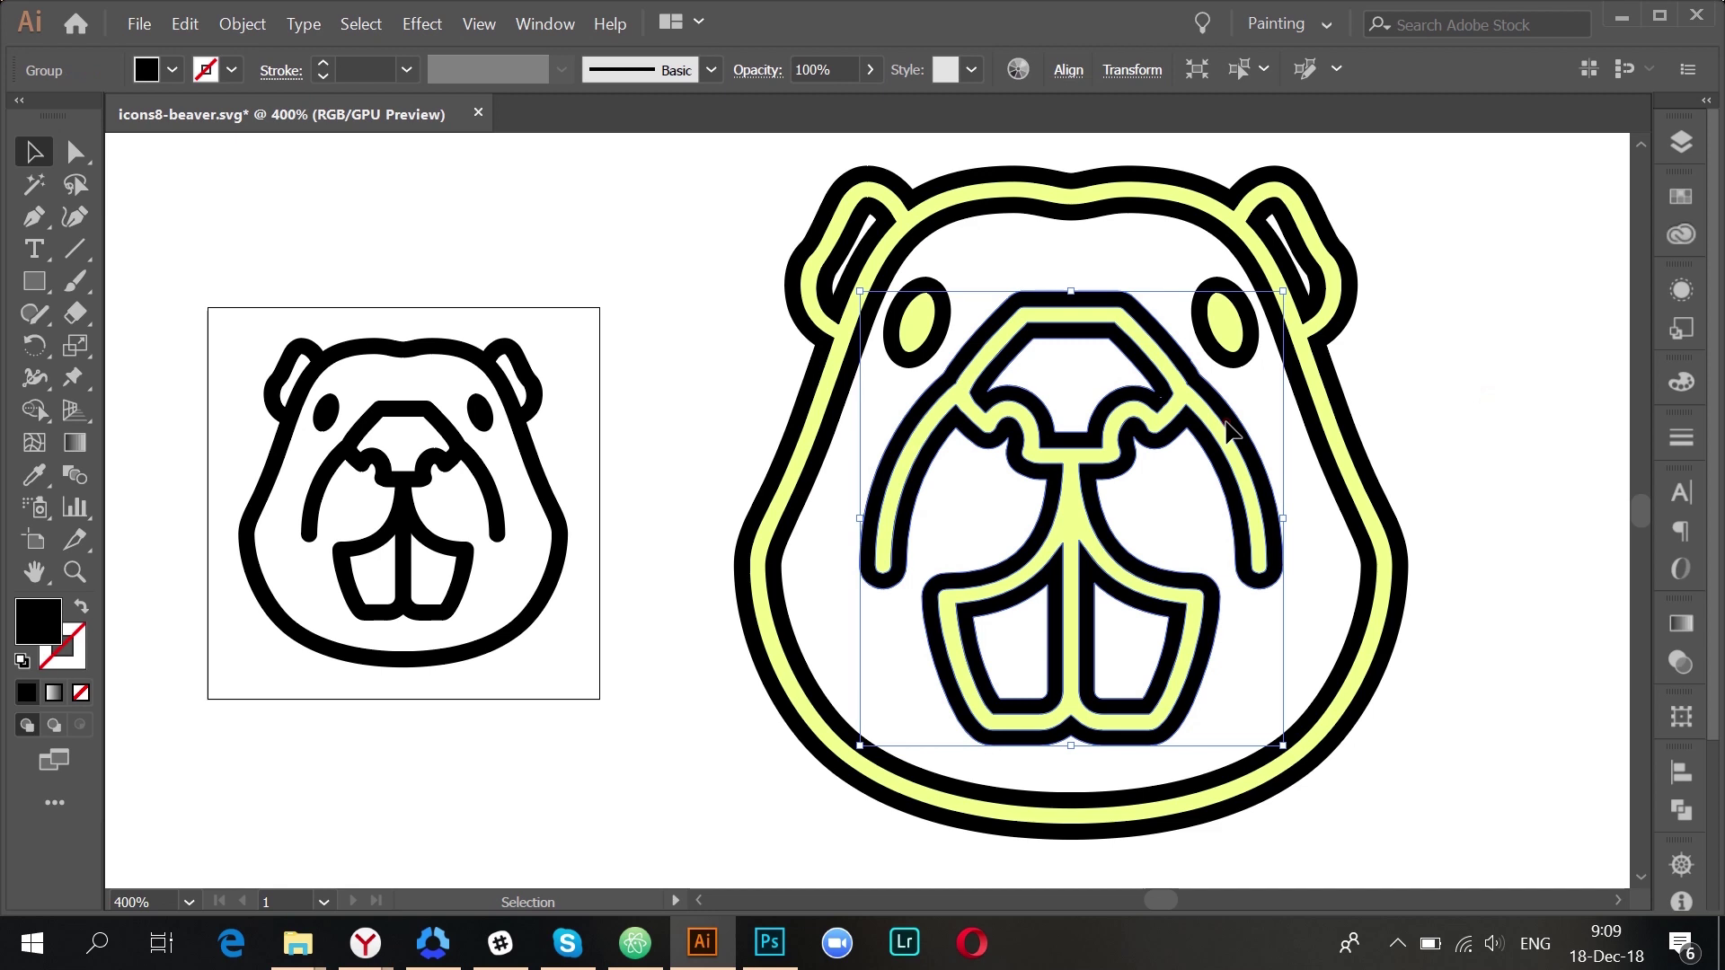
- Merge the inner band and delete the nose, both tooth fills and the extra outline band
{"action": "left_click", "coordinate": [34, 409]}
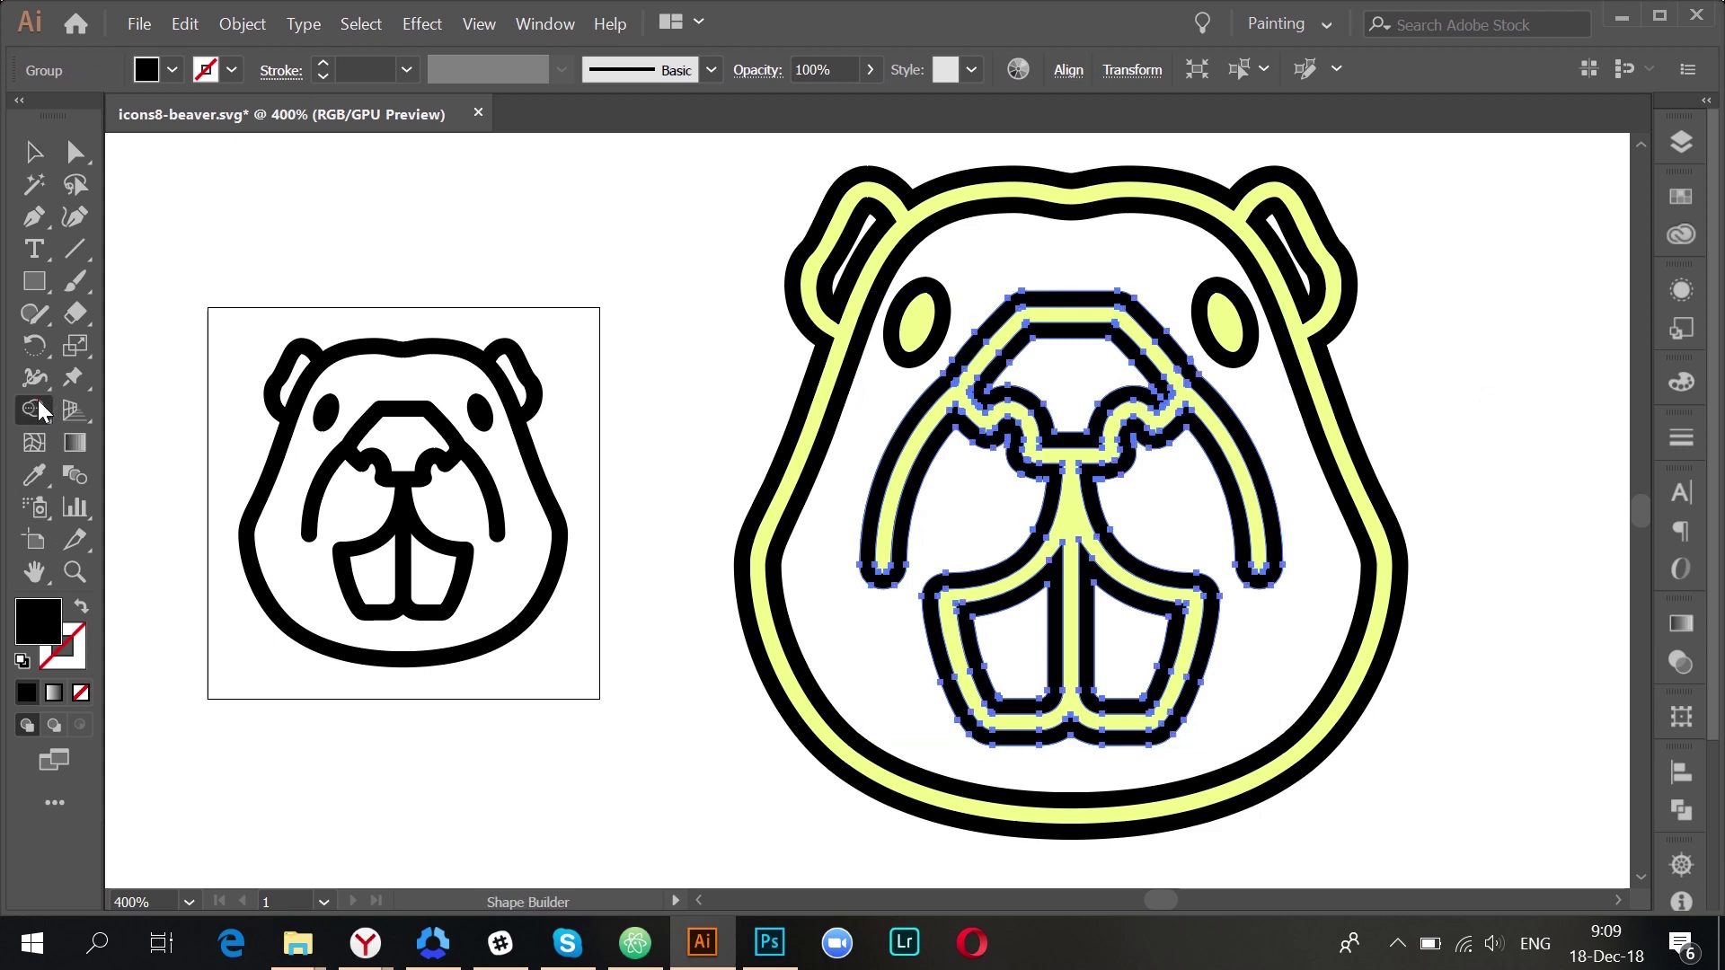
{"action": "left_click", "coordinate": [1075, 539]}
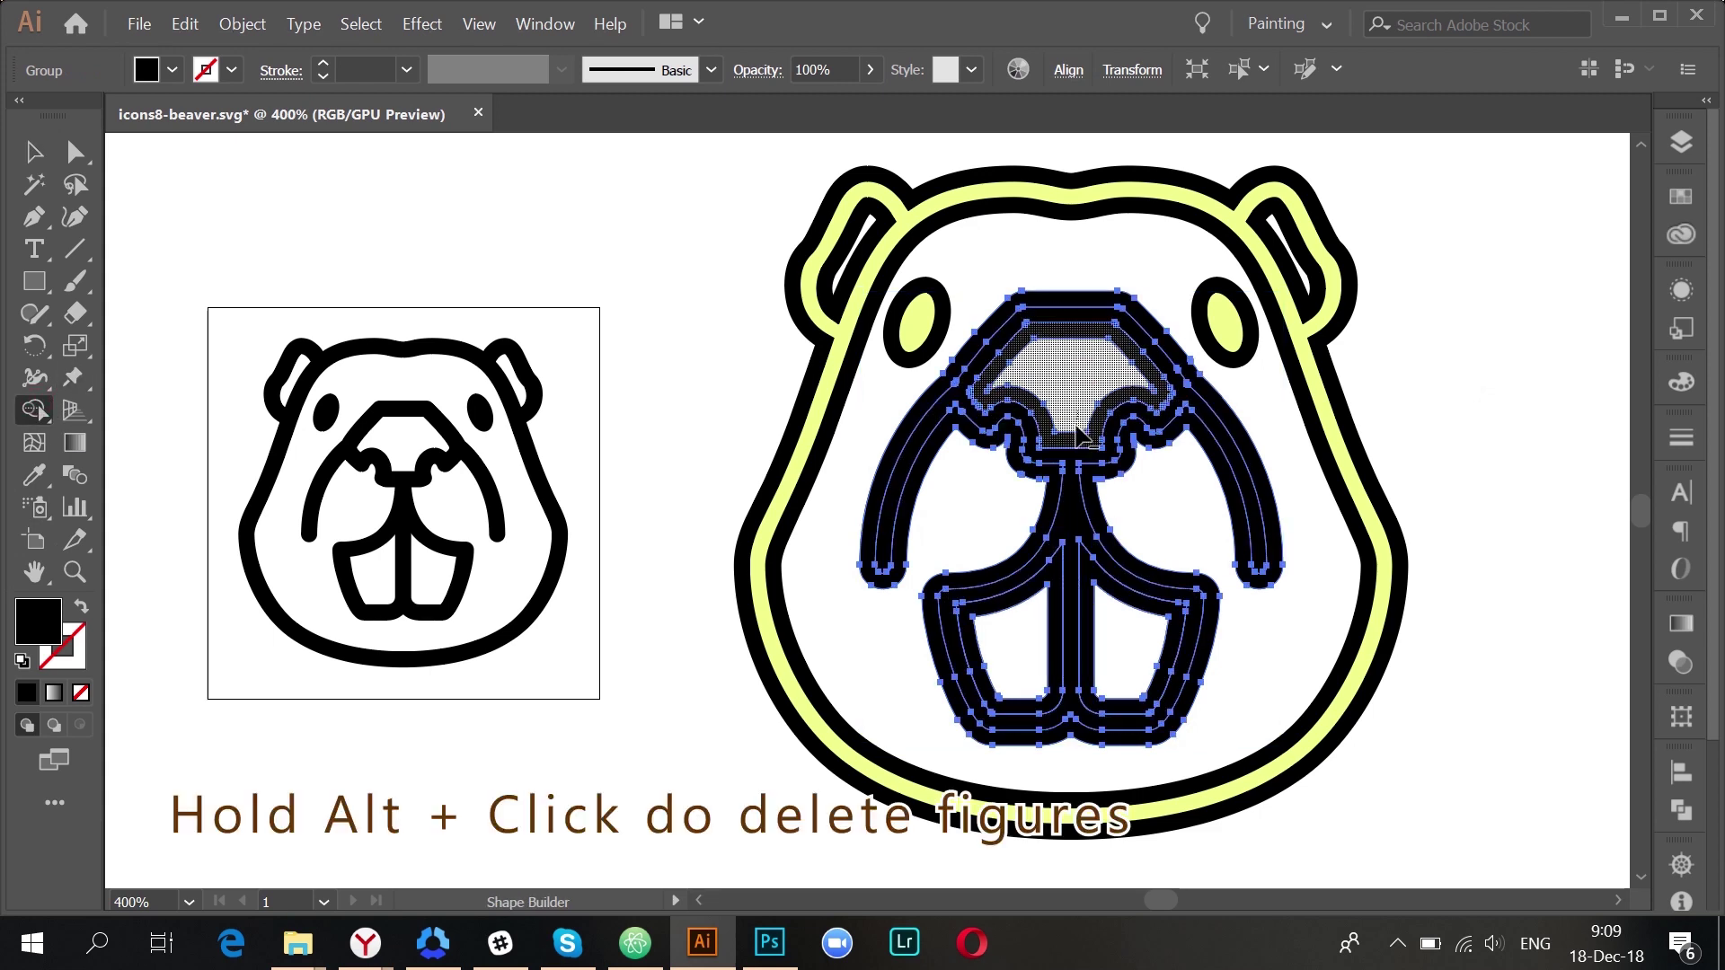
{"action": "left_click", "coordinate": [1088, 453], "text": "alt"}
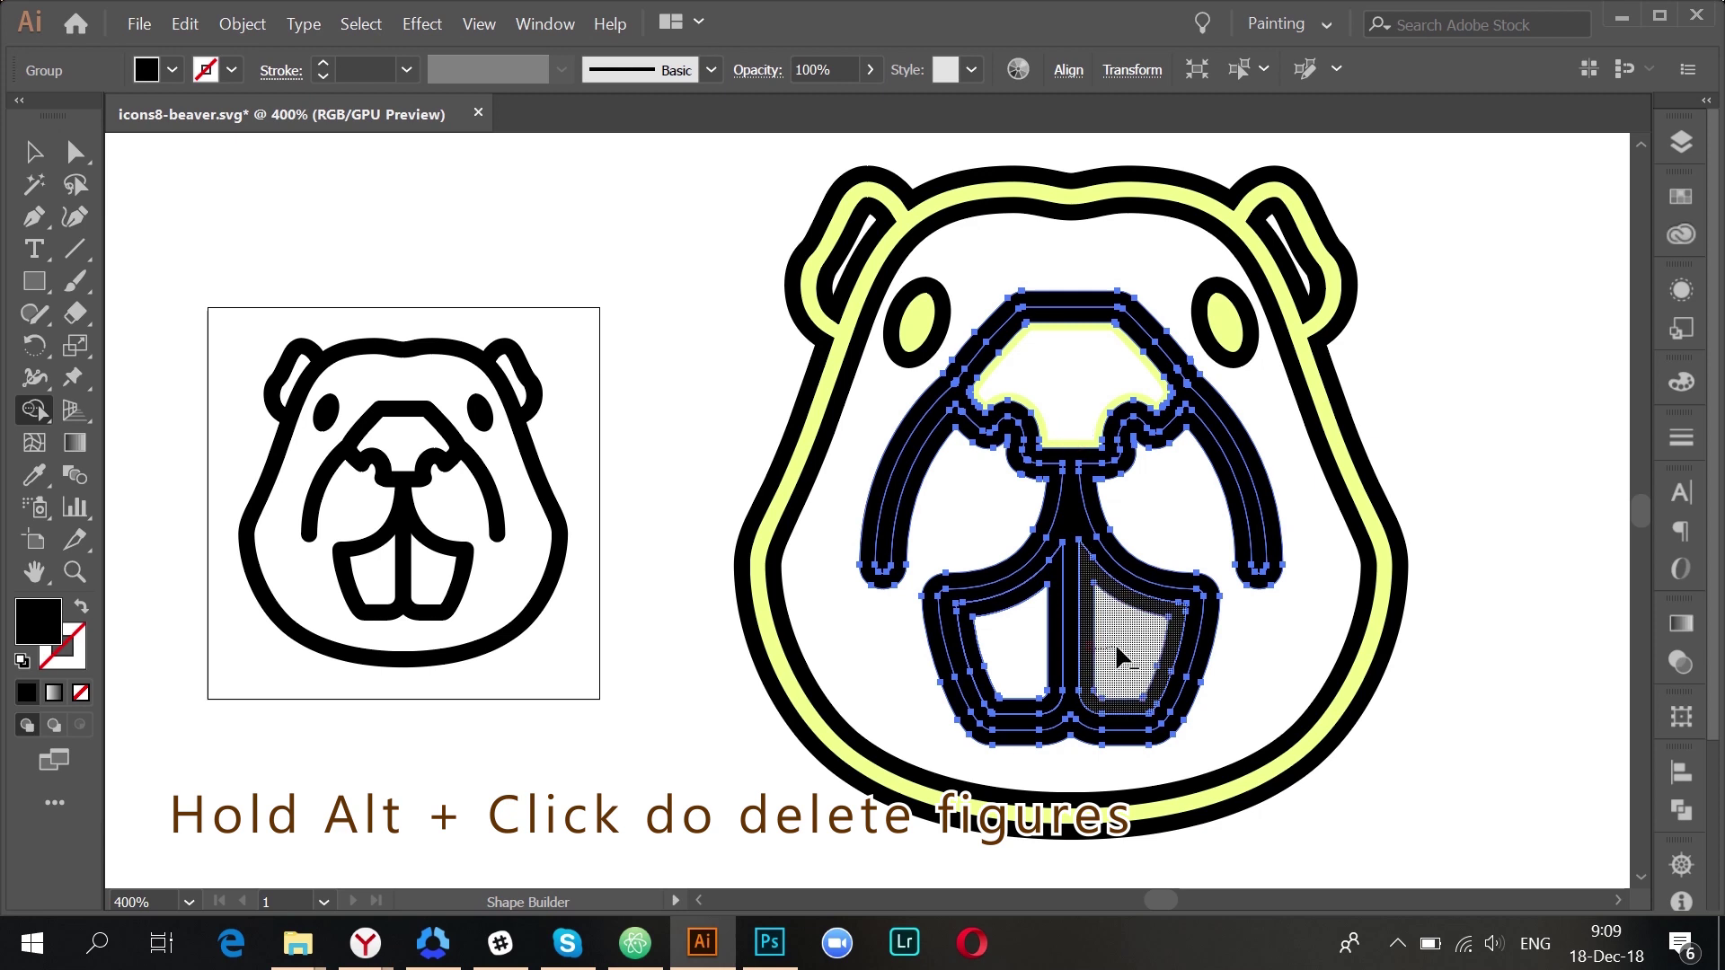
{"action": "left_click", "coordinate": [1117, 656], "text": "alt"}
{"action": "left_click", "coordinate": [1024, 682], "text": "alt"}
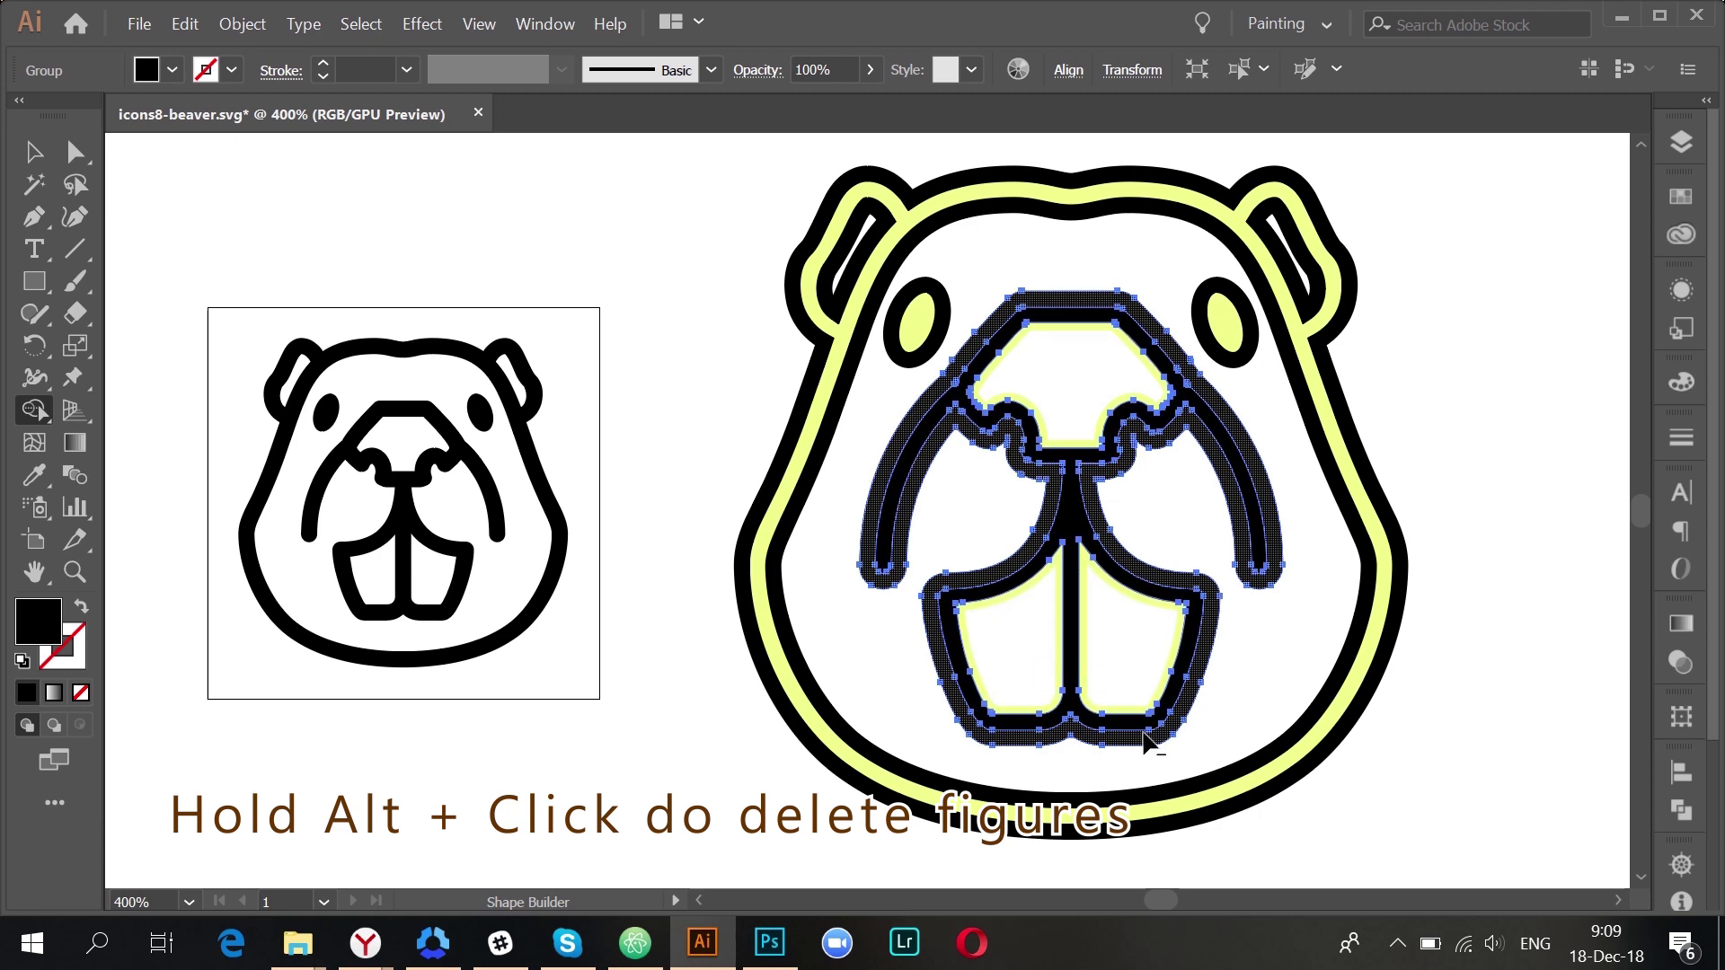
{"action": "left_click", "coordinate": [1144, 742], "text": "alt"}
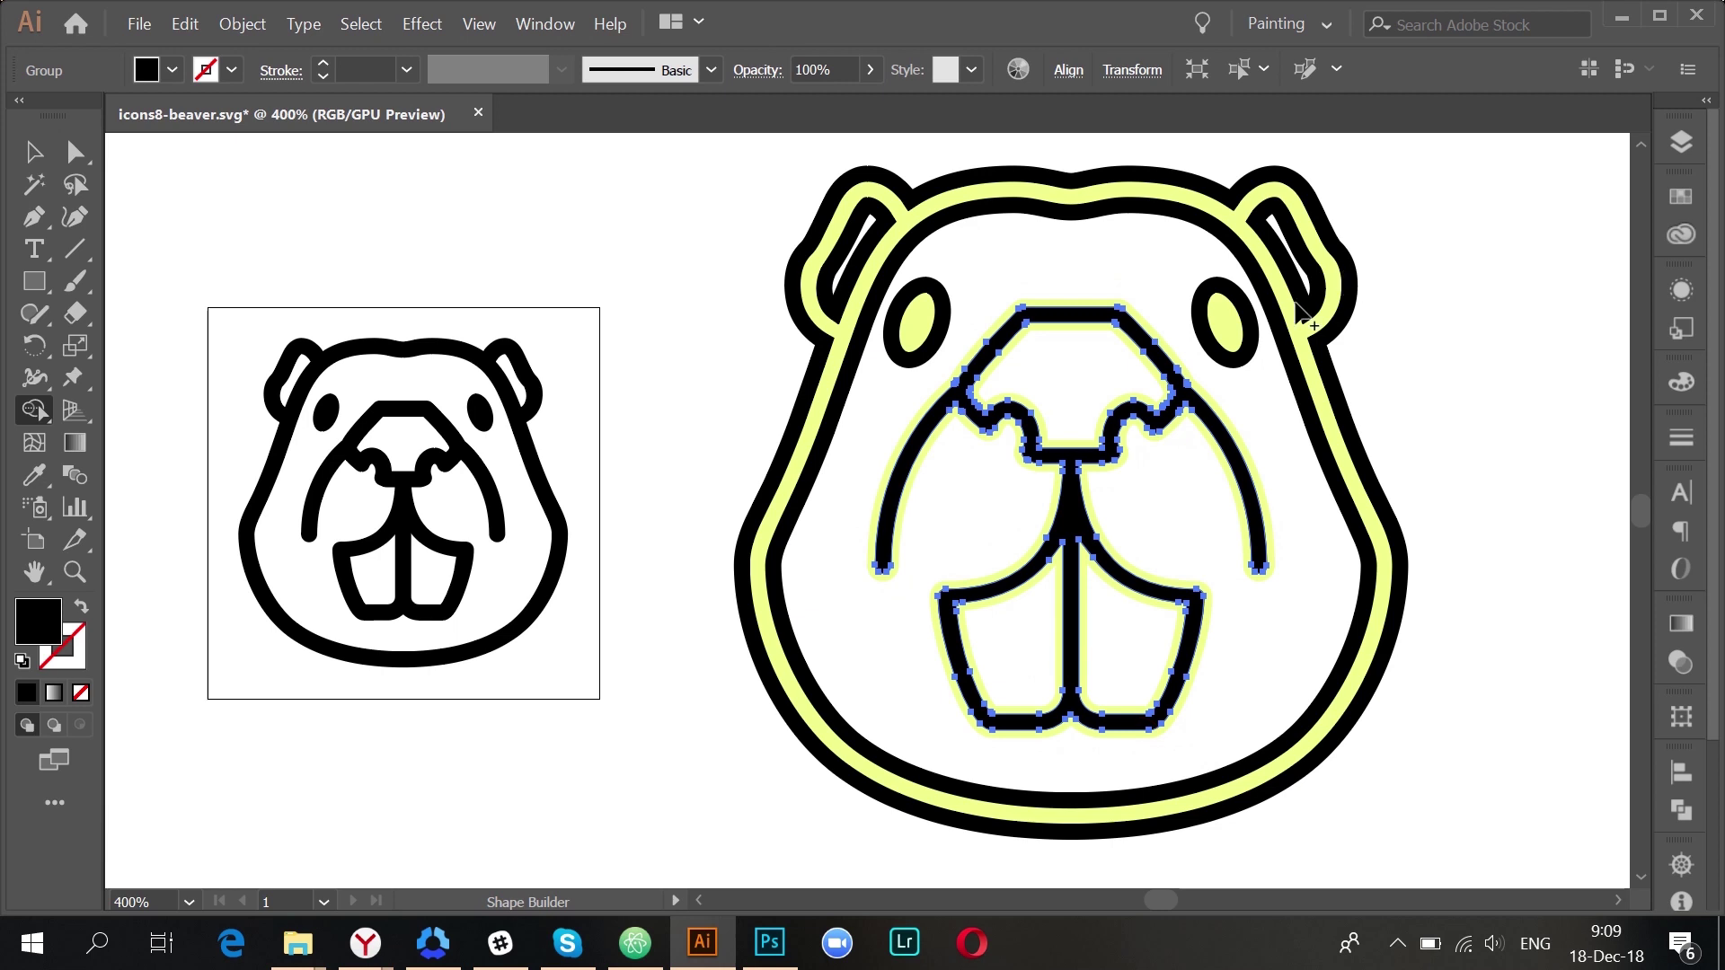
{"action": "key", "text": "v"}
- Merge the right eye's ring and centre into one solid black shape
{"action": "left_click", "coordinate": [1233, 345]}
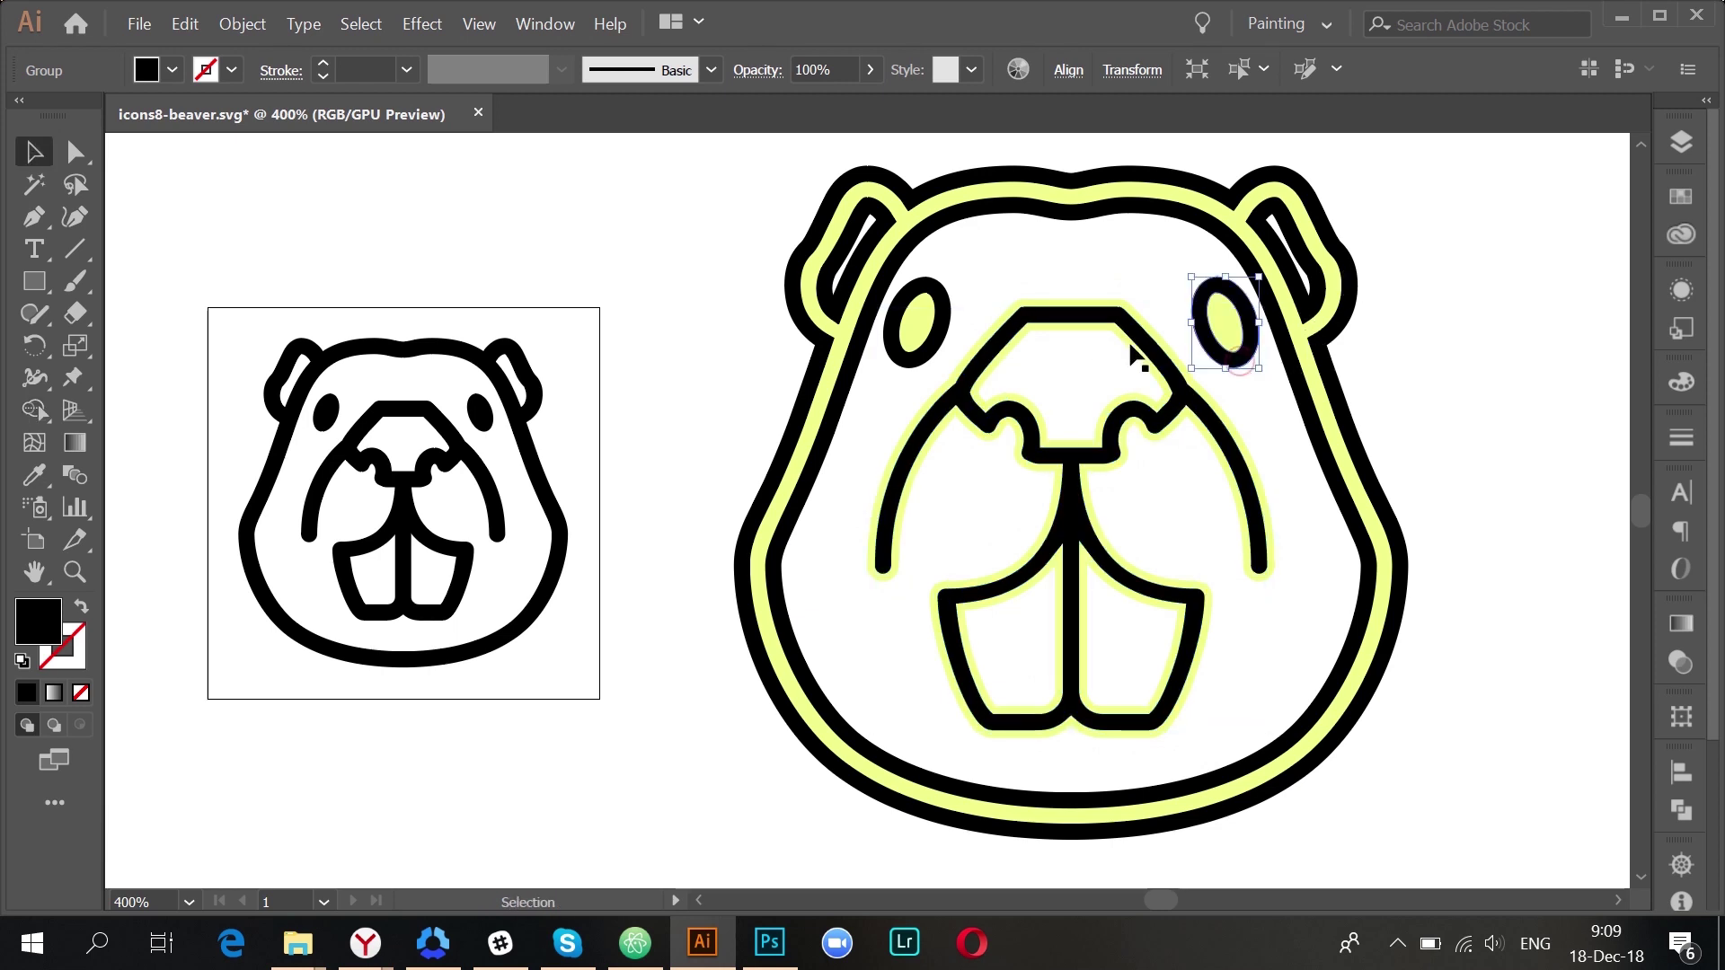
{"action": "left_click", "coordinate": [32, 411]}
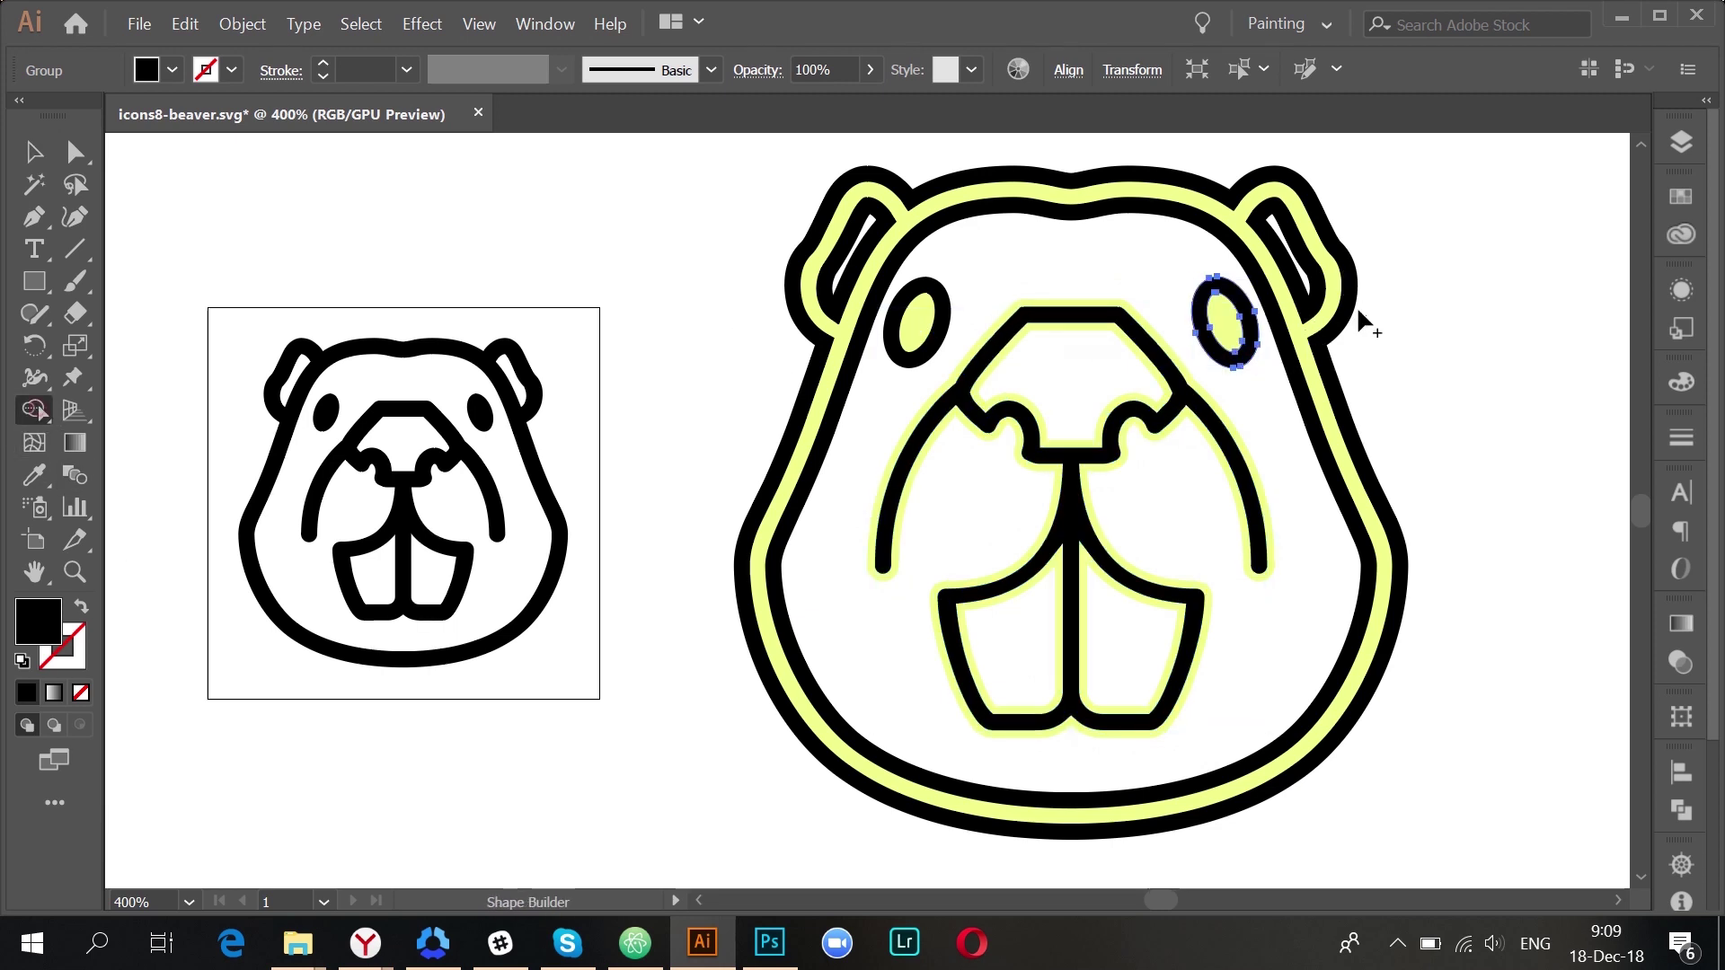
{"action": "mouse_move", "coordinate": [1222, 310]}
{"action": "left_mouse_down"}
{"action": "mouse_move", "coordinate": [1230, 328]}
{"action": "mouse_move", "coordinate": [1240, 314]}
{"action": "left_mouse_up"}
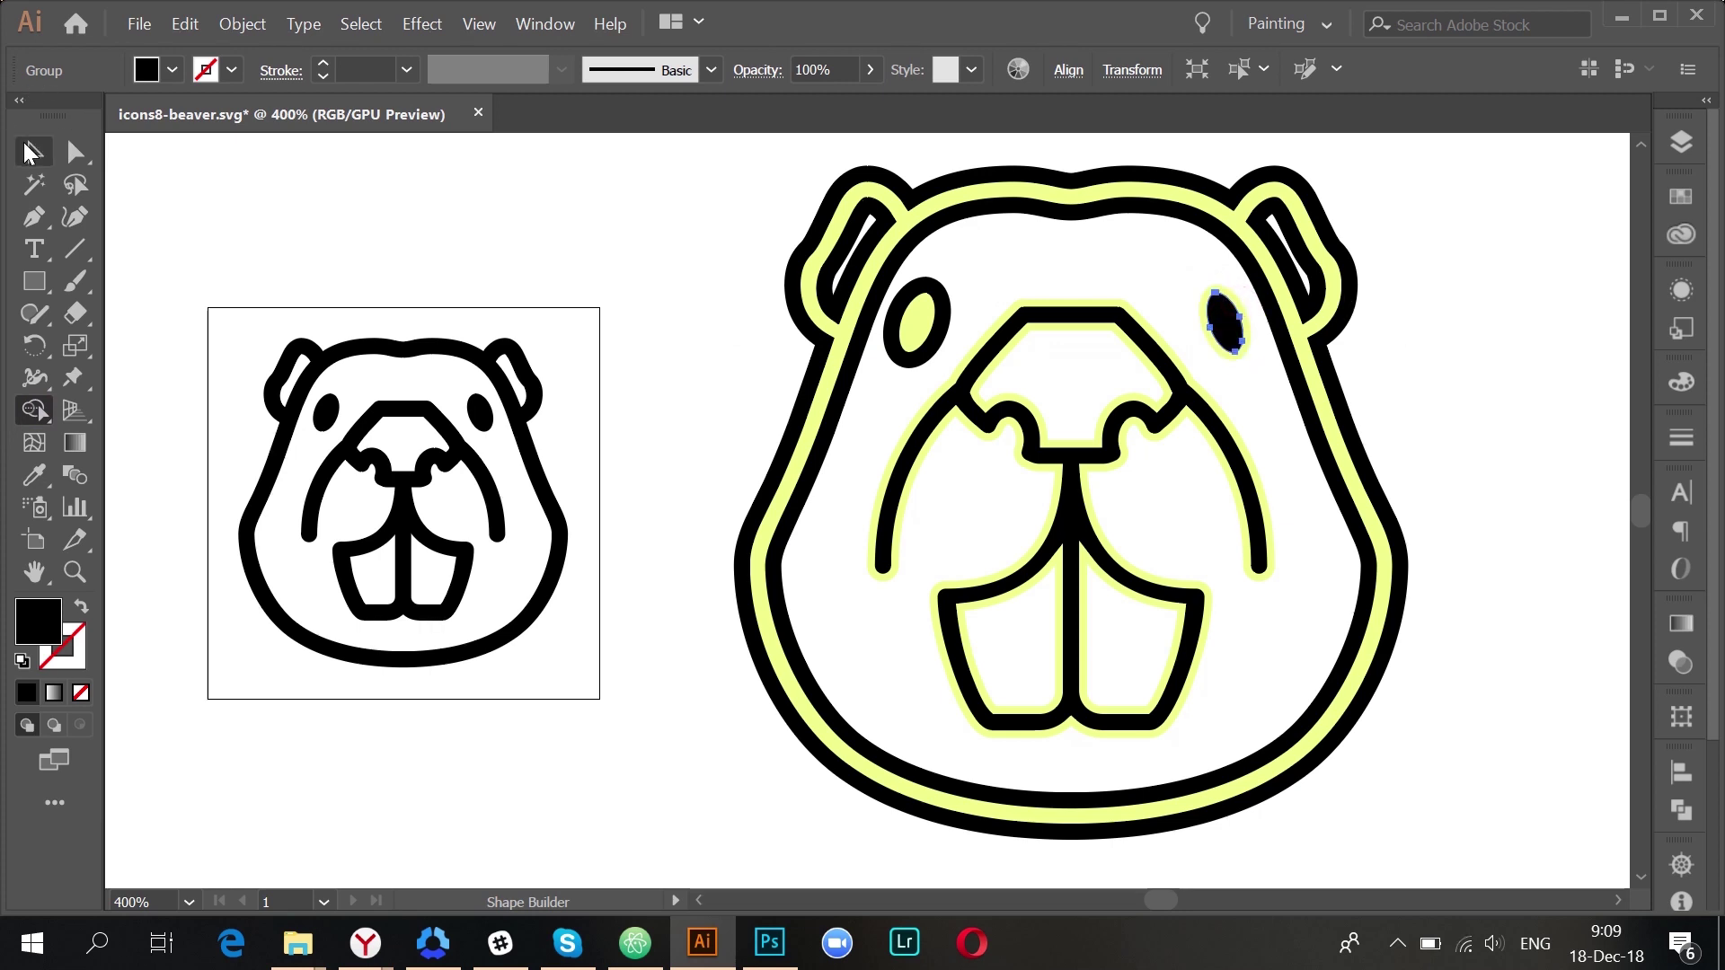
{"action": "left_click", "coordinate": [33, 149]}
{"action": "left_click", "coordinate": [981, 276]}
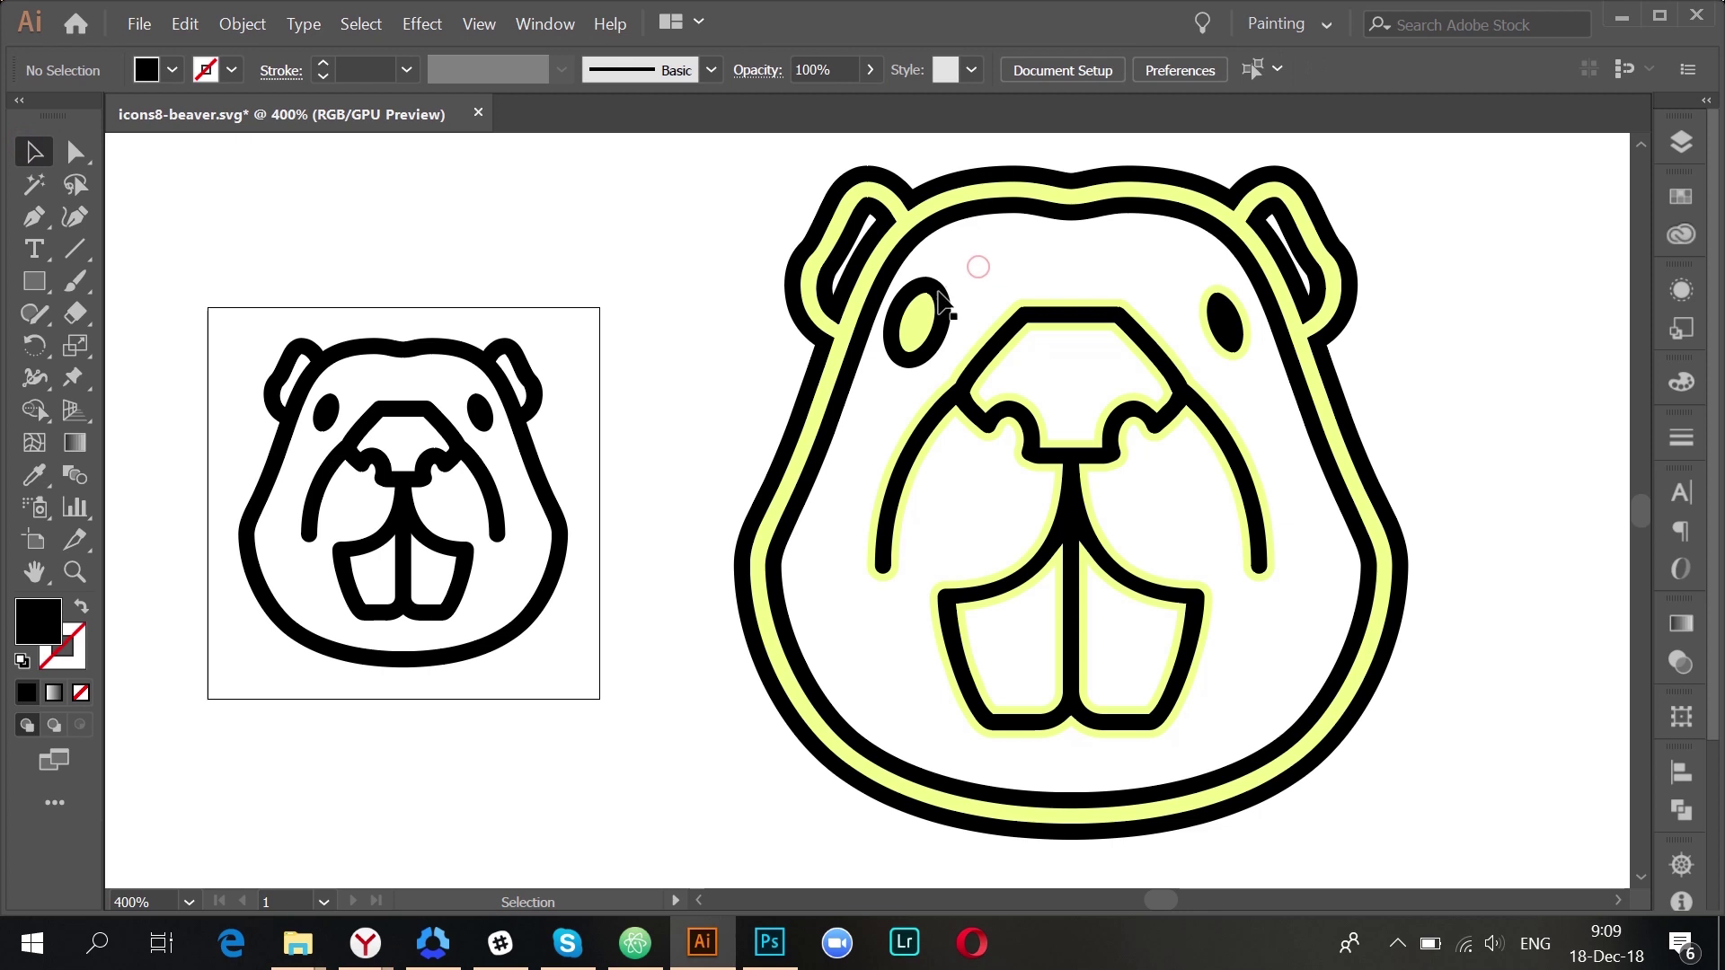
- Turn the left eye into a solid black oval with Shape Builder
{"action": "left_click", "coordinate": [938, 303]}
{"action": "left_click", "coordinate": [40, 407]}
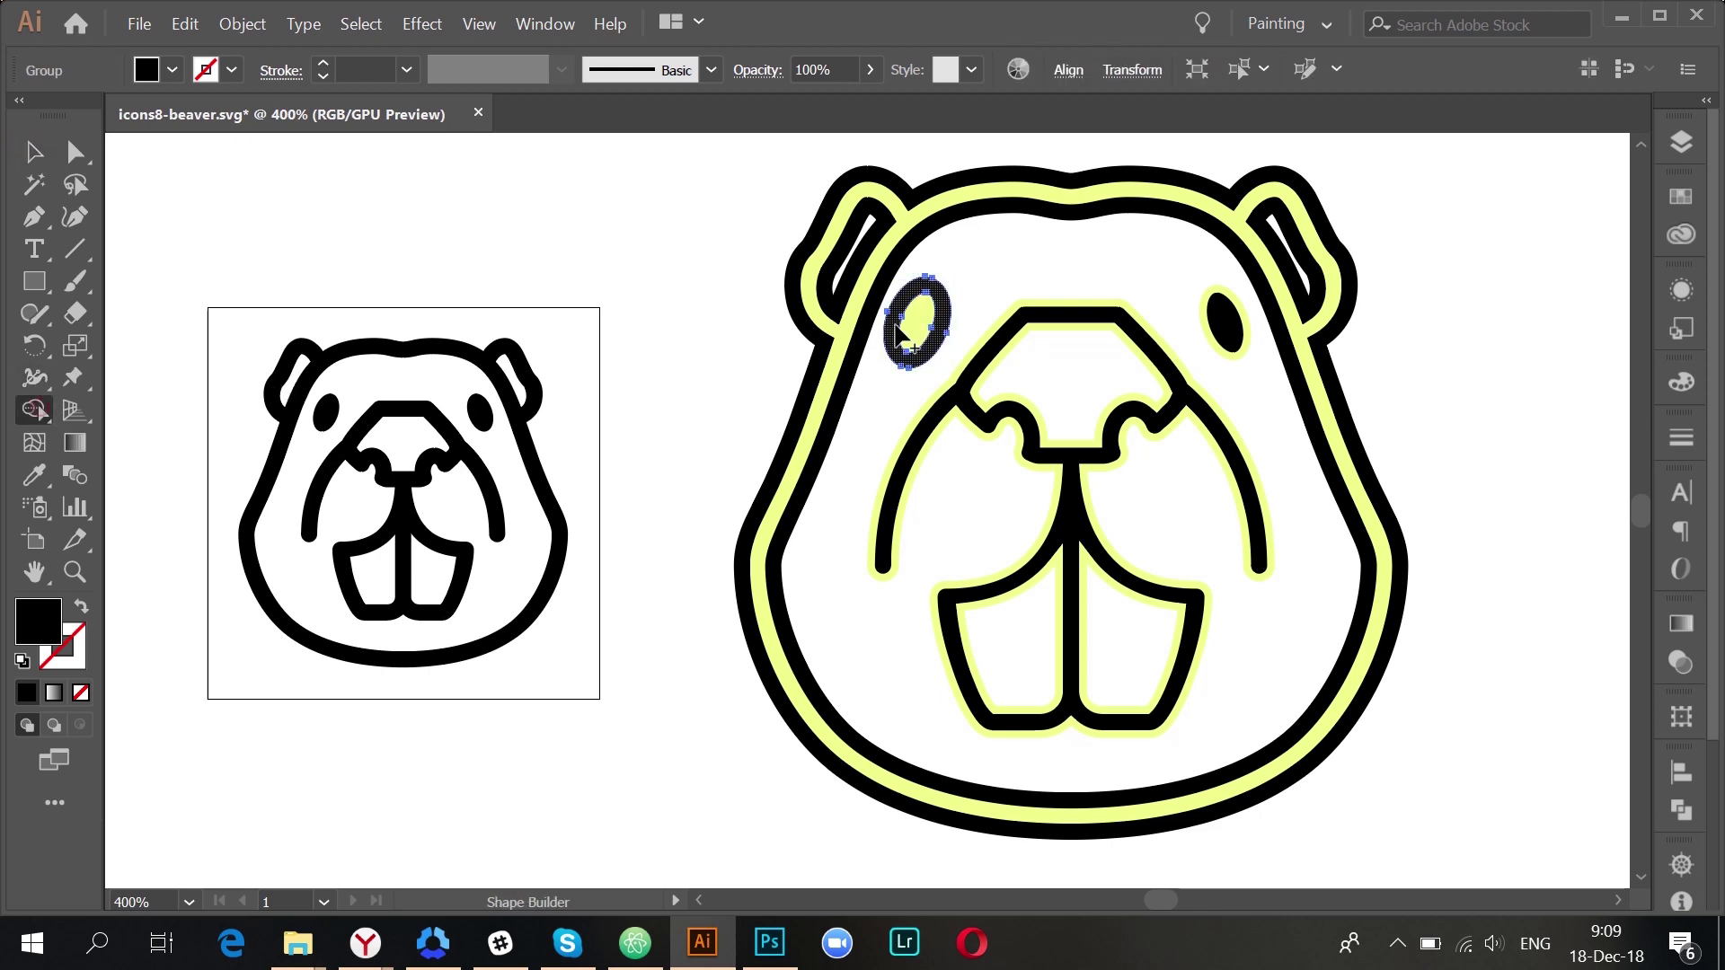
{"action": "left_click", "coordinate": [941, 318], "text": "alt"}
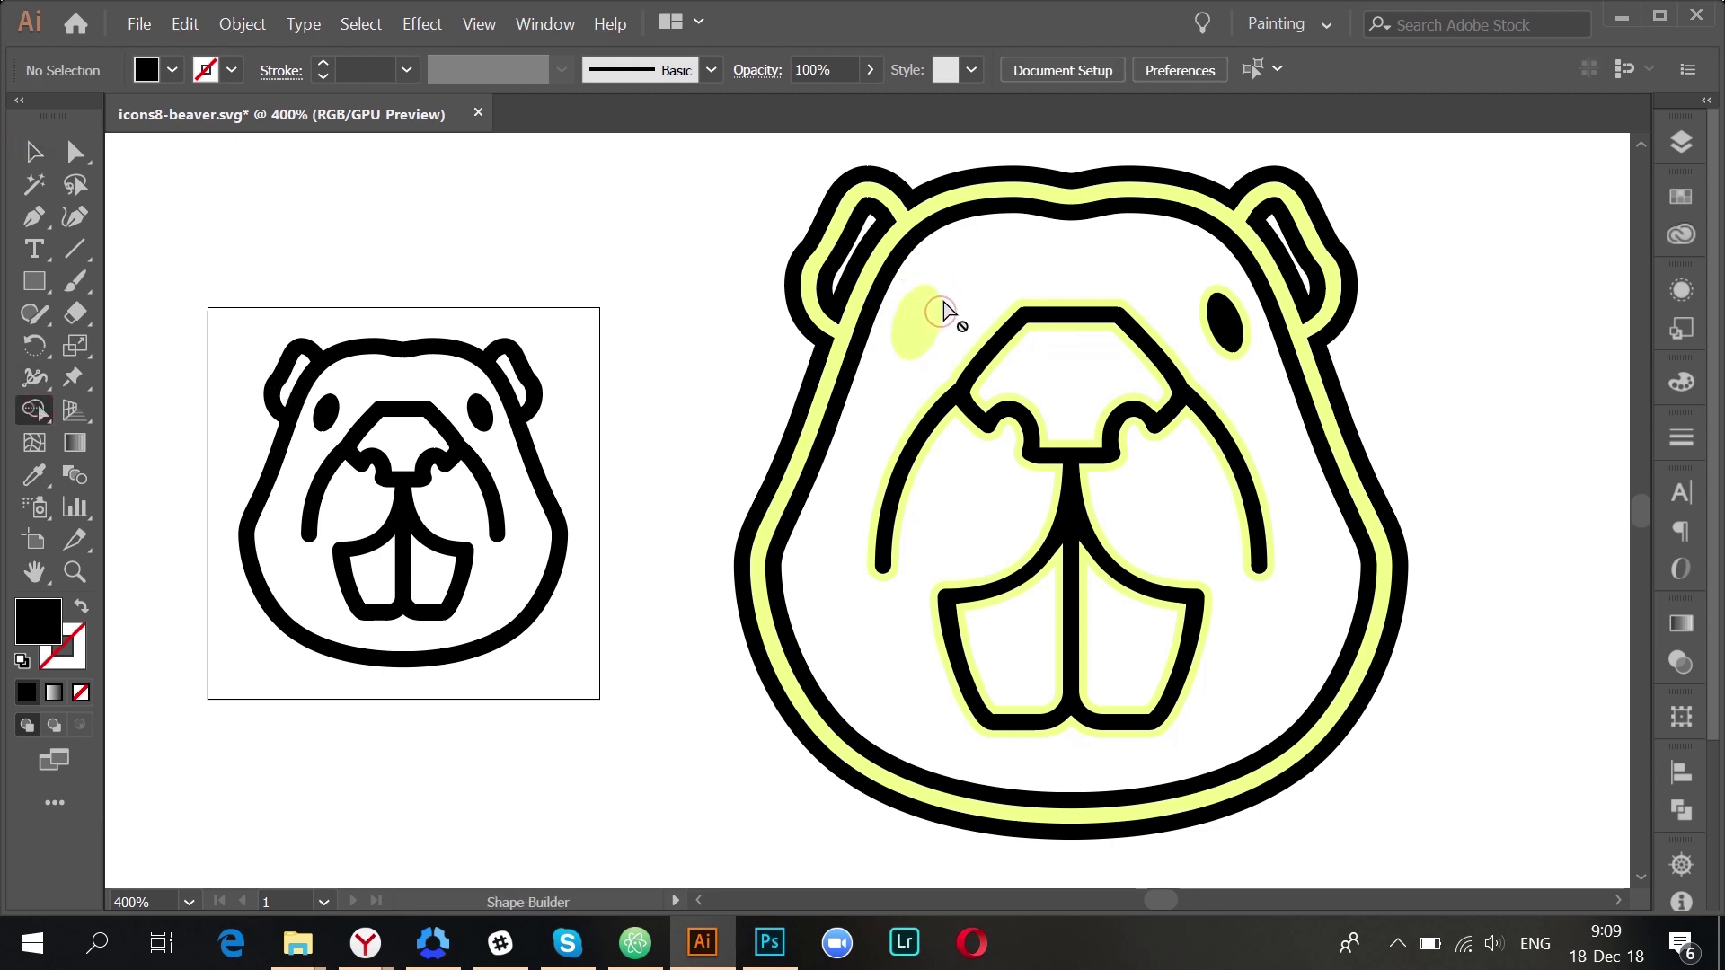
{"action": "left_click", "coordinate": [938, 318]}
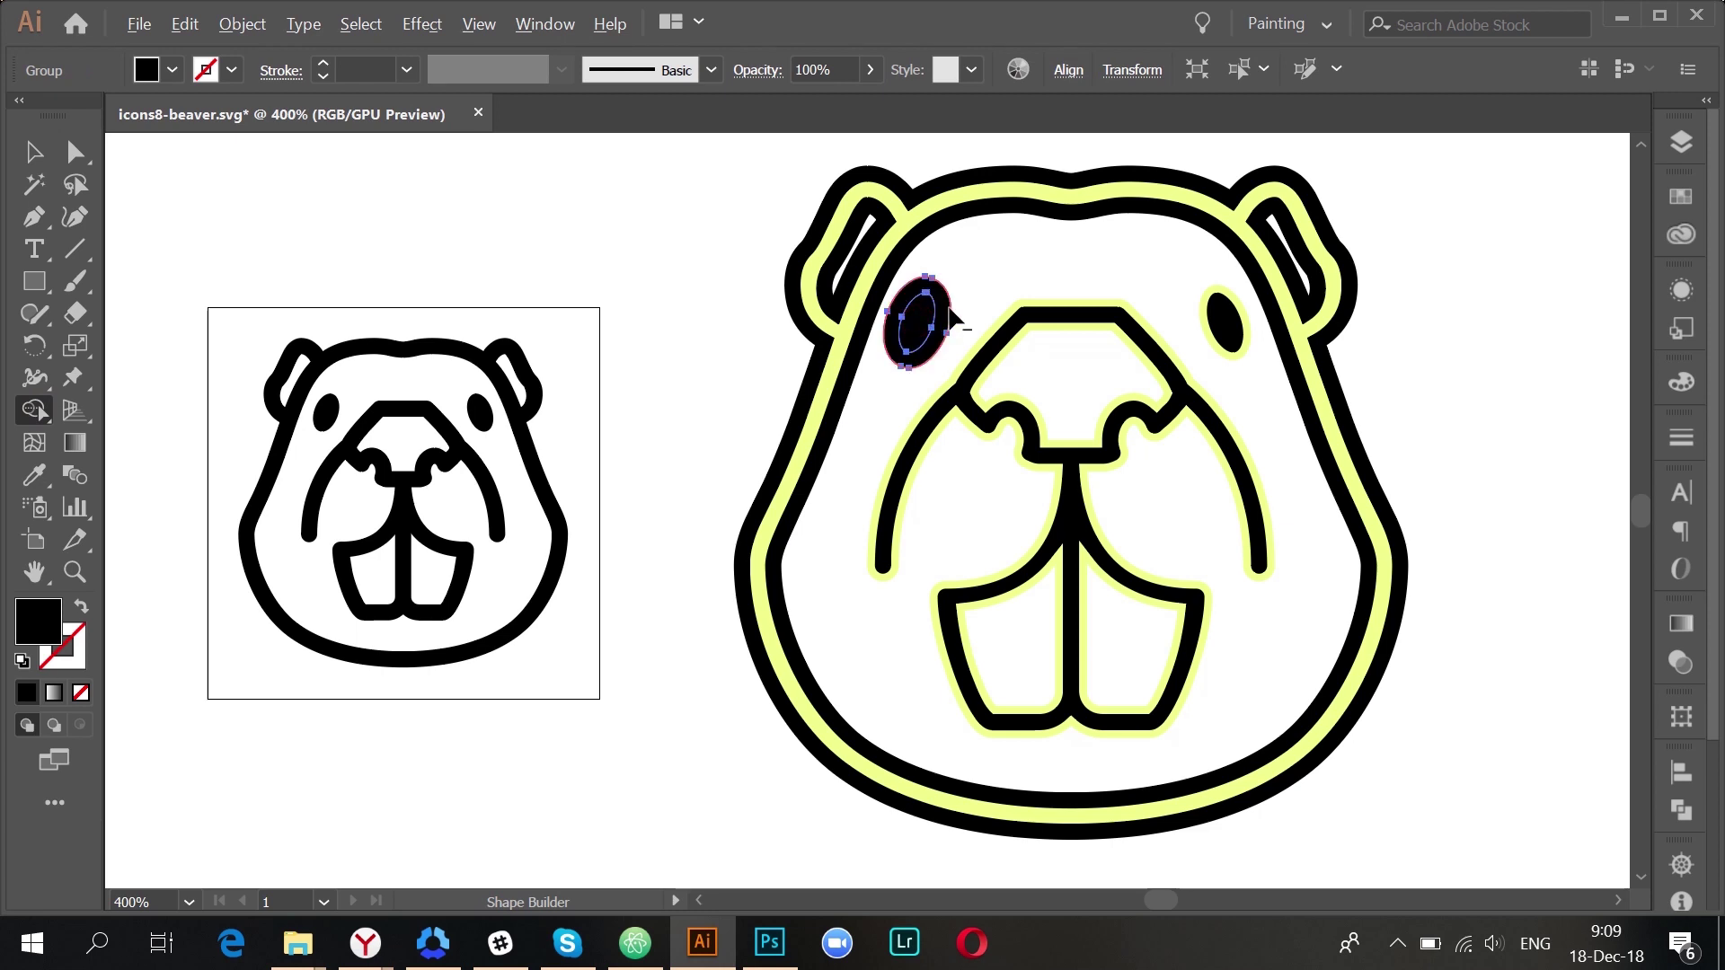
{"action": "left_click", "coordinate": [947, 313], "text": "alt"}
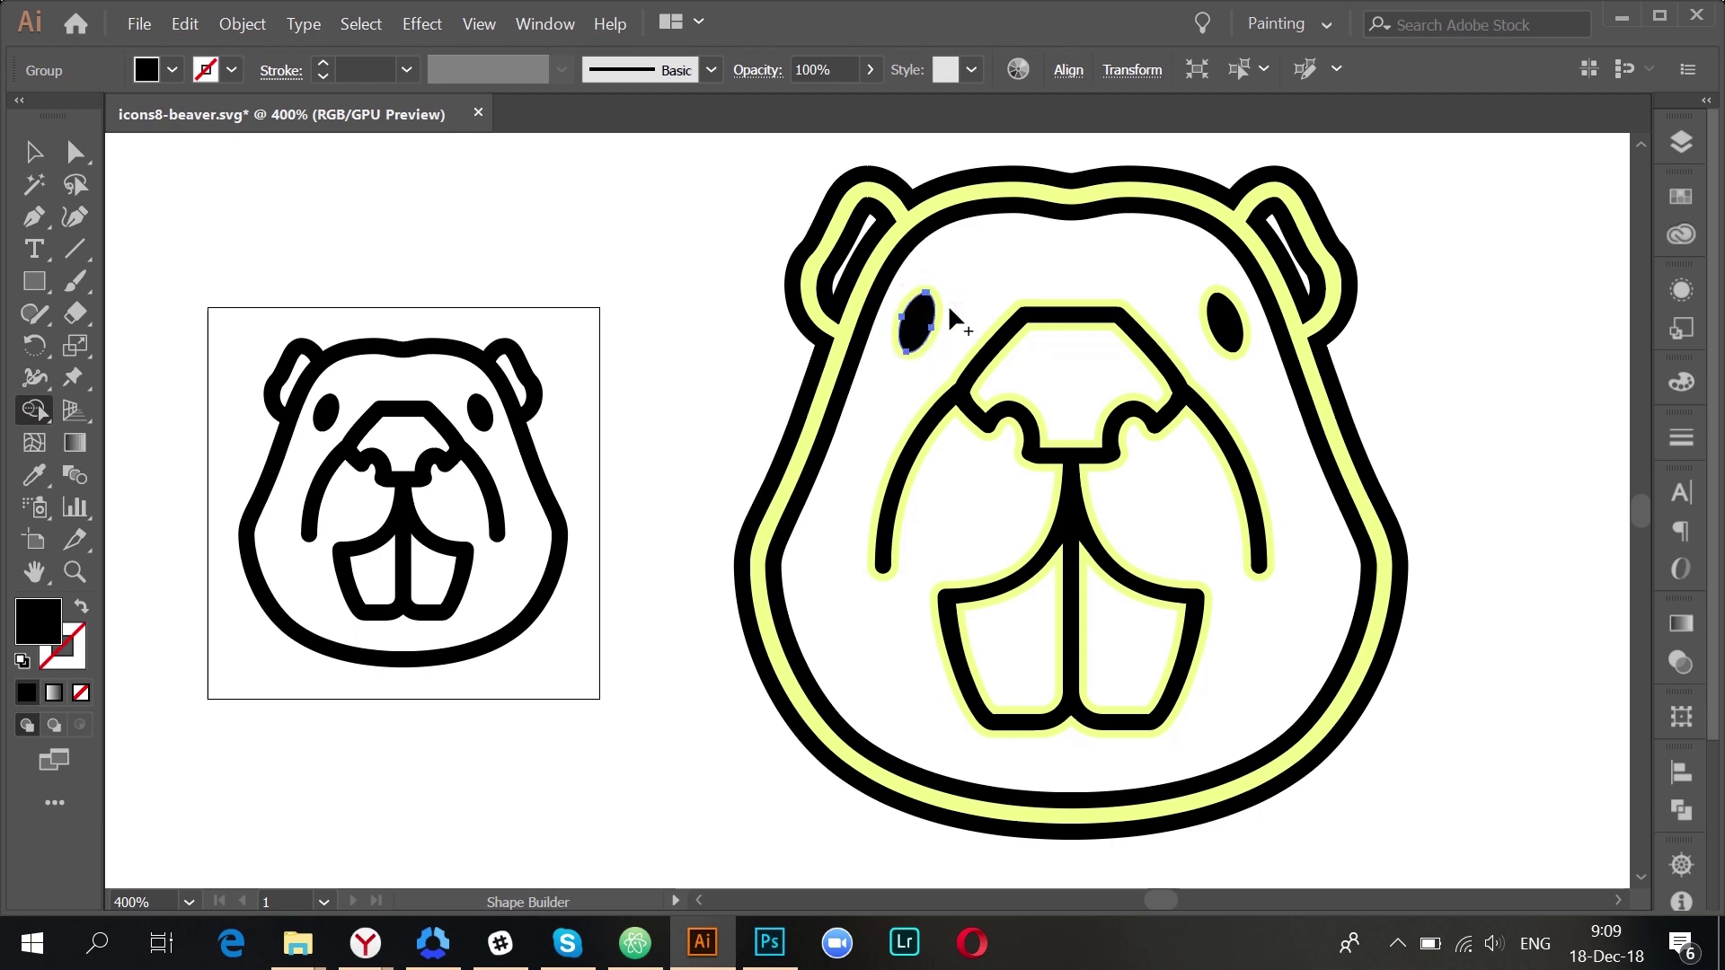
{"action": "key", "text": "v"}
{"action": "left_click", "coordinate": [975, 212]}
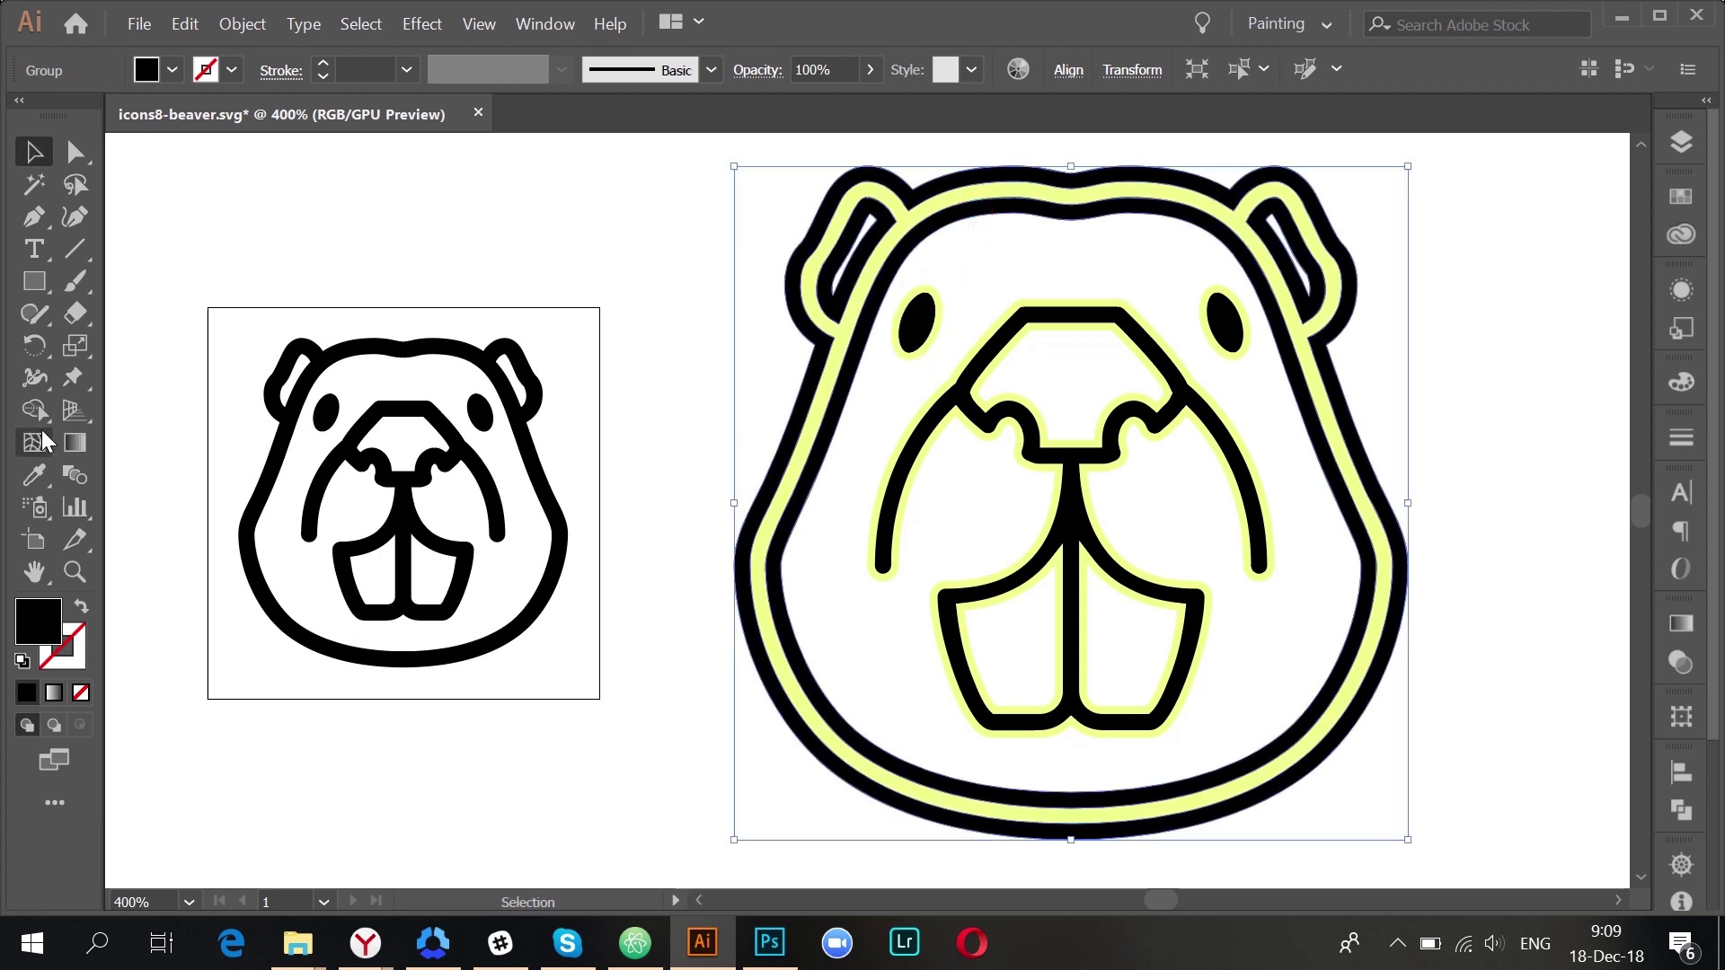
- Delete both ear inner slivers, the extra outer head band and the head's dark fill
{"action": "left_click", "coordinate": [34, 406]}
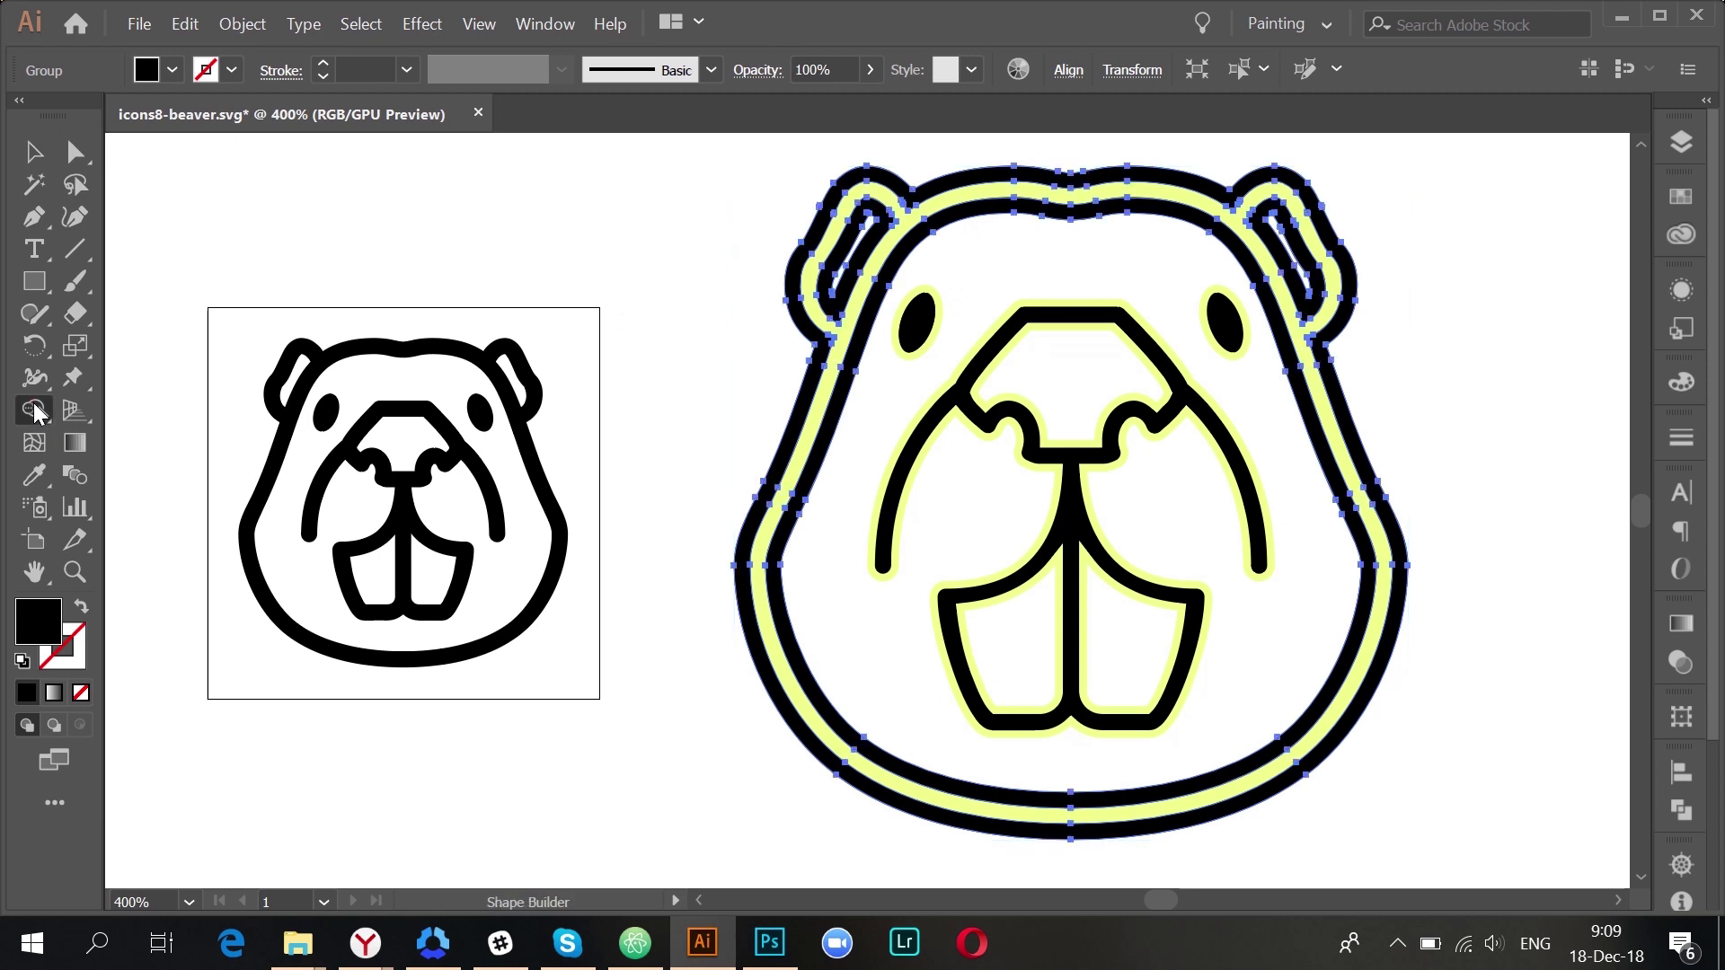
{"action": "left_click", "coordinate": [882, 232], "text": "alt"}
{"action": "key", "text": "ctrl+z"}
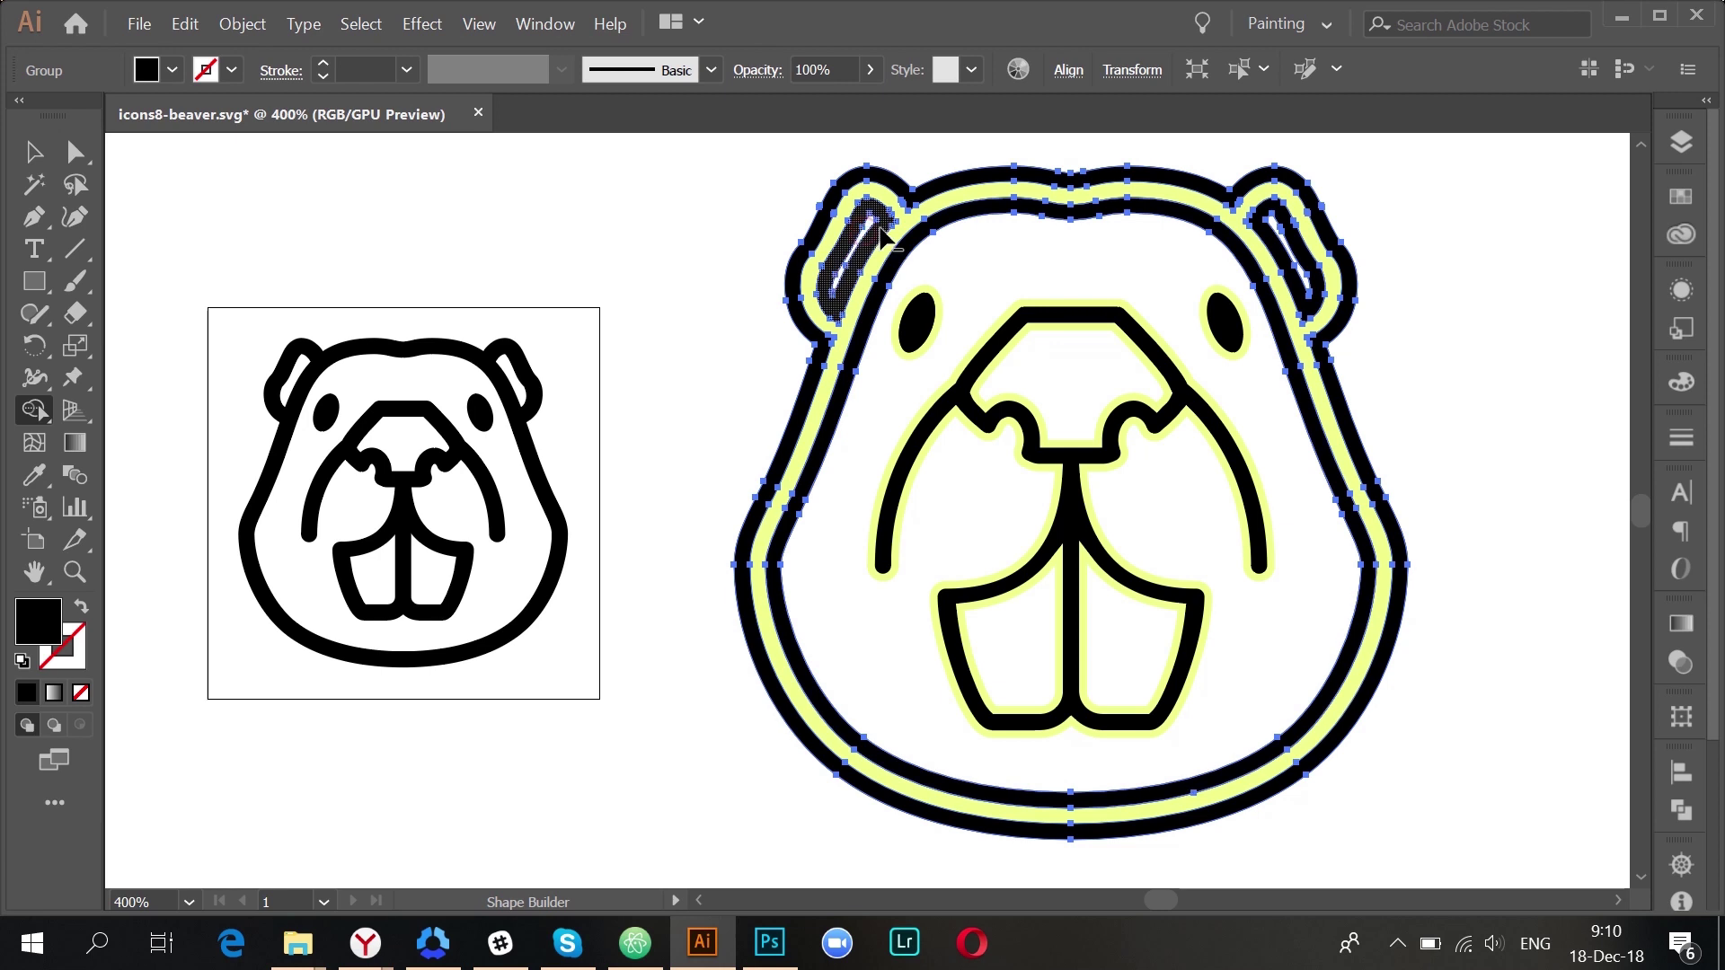
{"action": "left_click", "coordinate": [925, 244]}
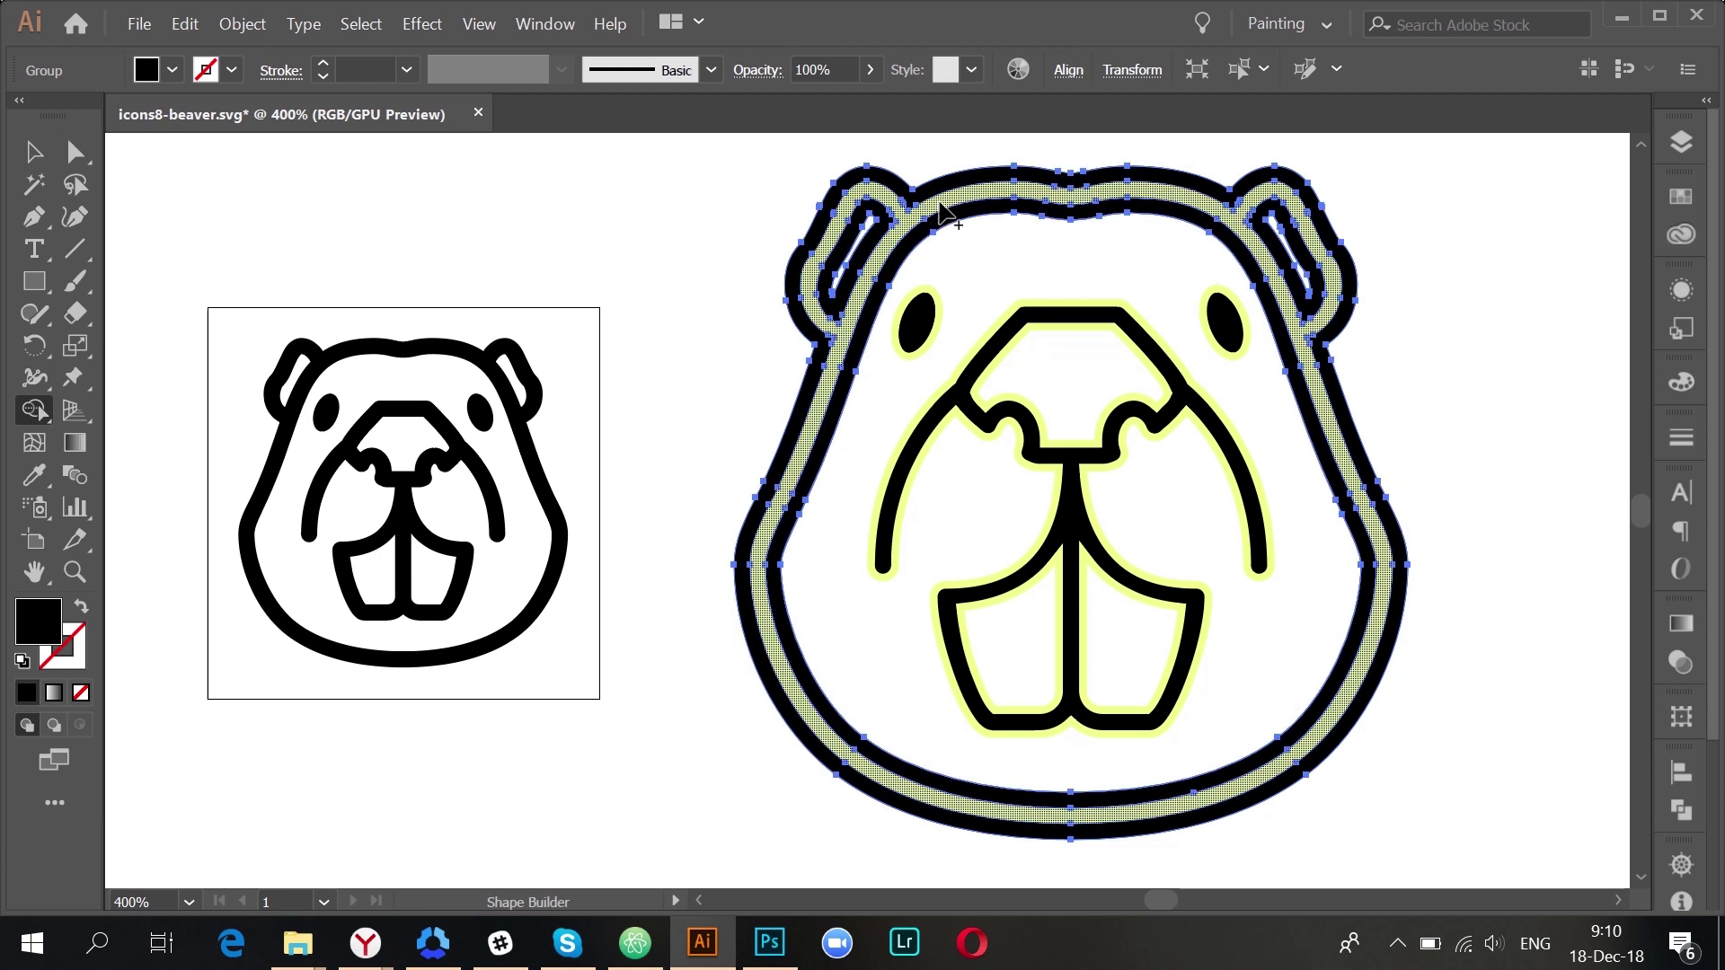
{"action": "key", "text": "ctrl+z"}
{"action": "left_click", "coordinate": [857, 235], "text": "alt"}
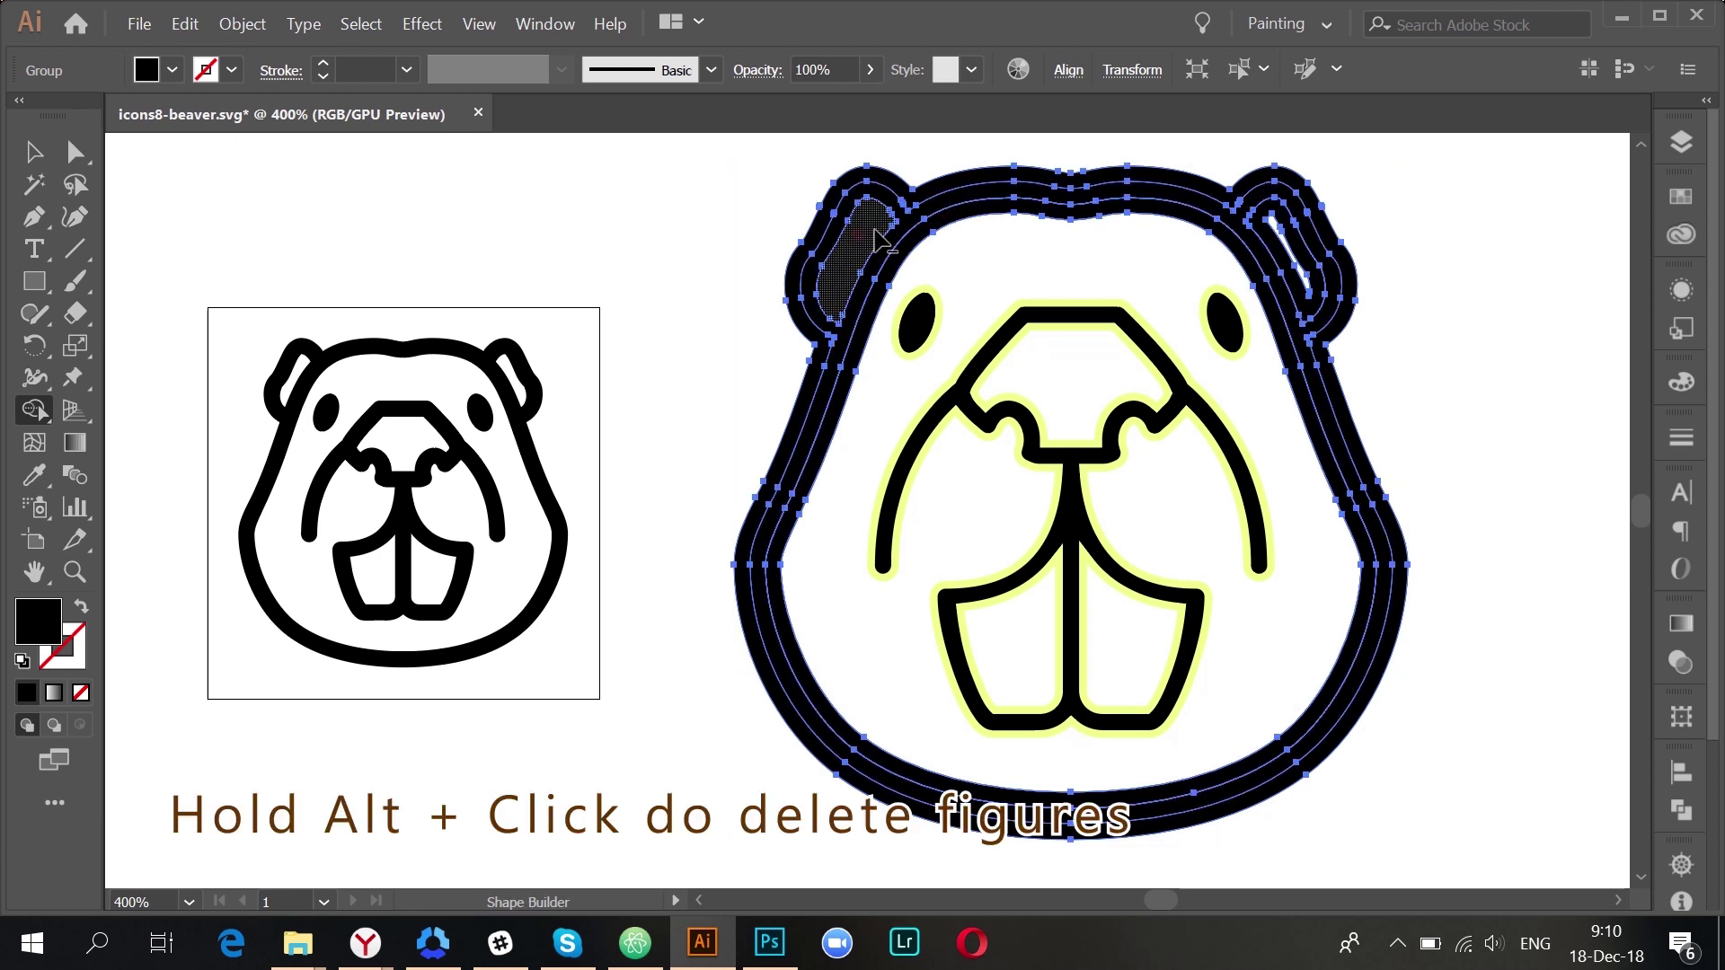
{"action": "left_click", "coordinate": [1309, 270], "text": "alt"}
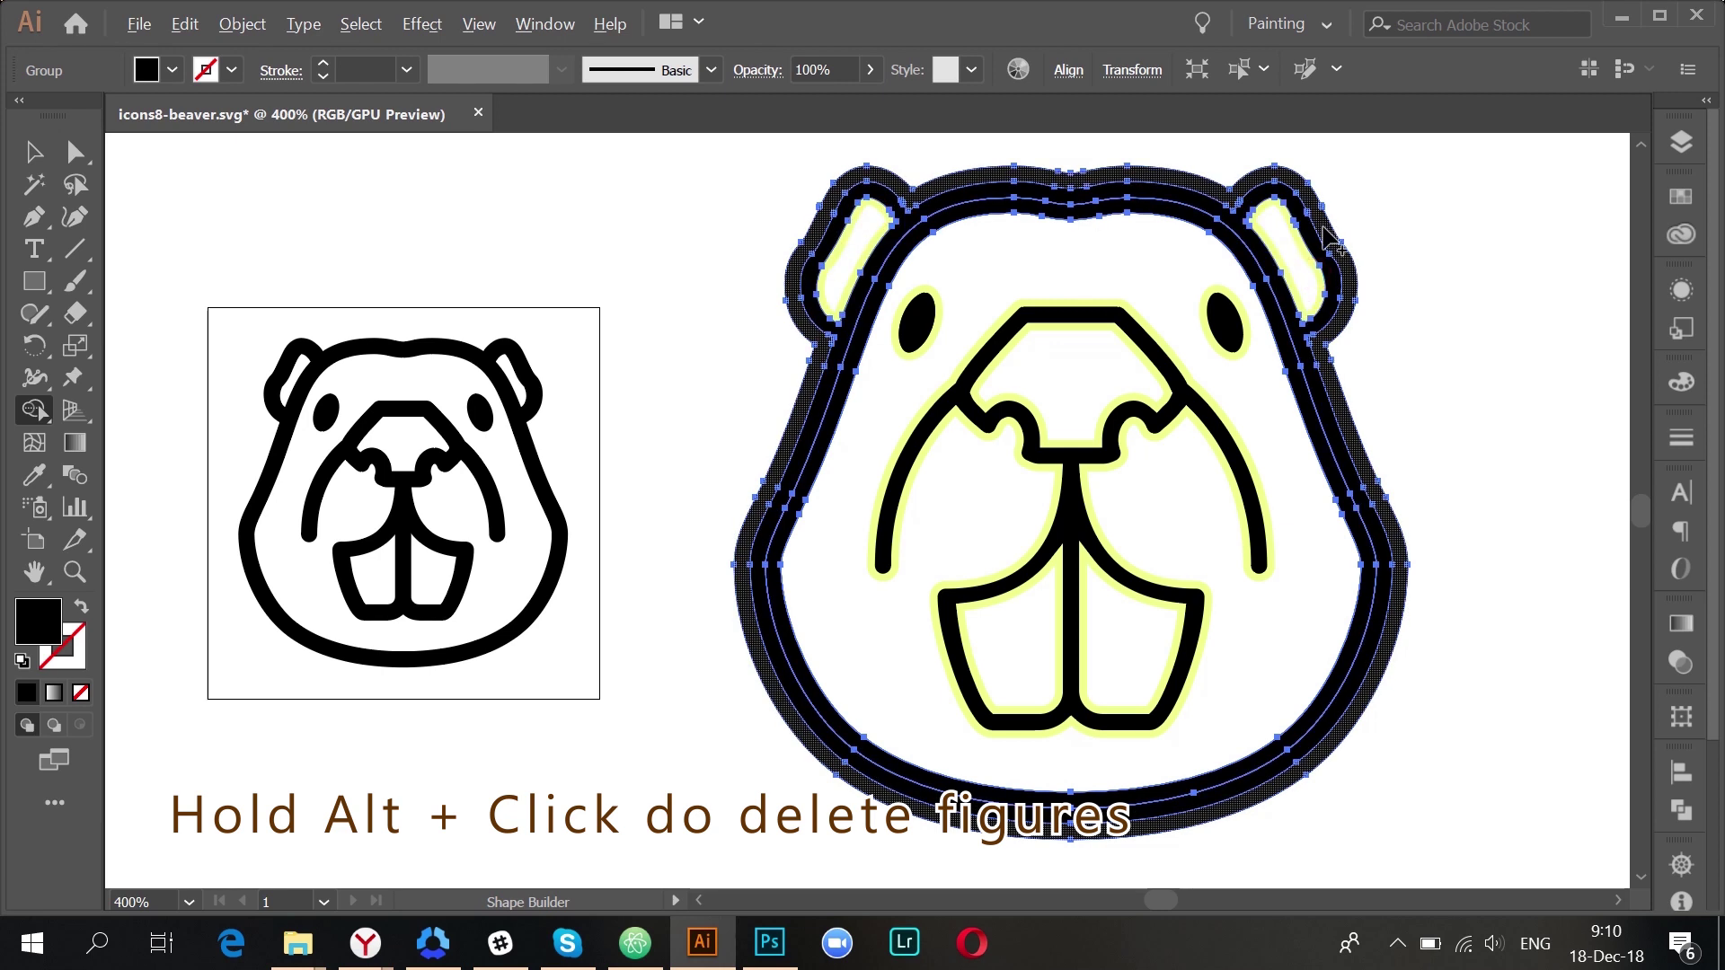
{"action": "left_click", "coordinate": [1325, 232], "text": "alt"}
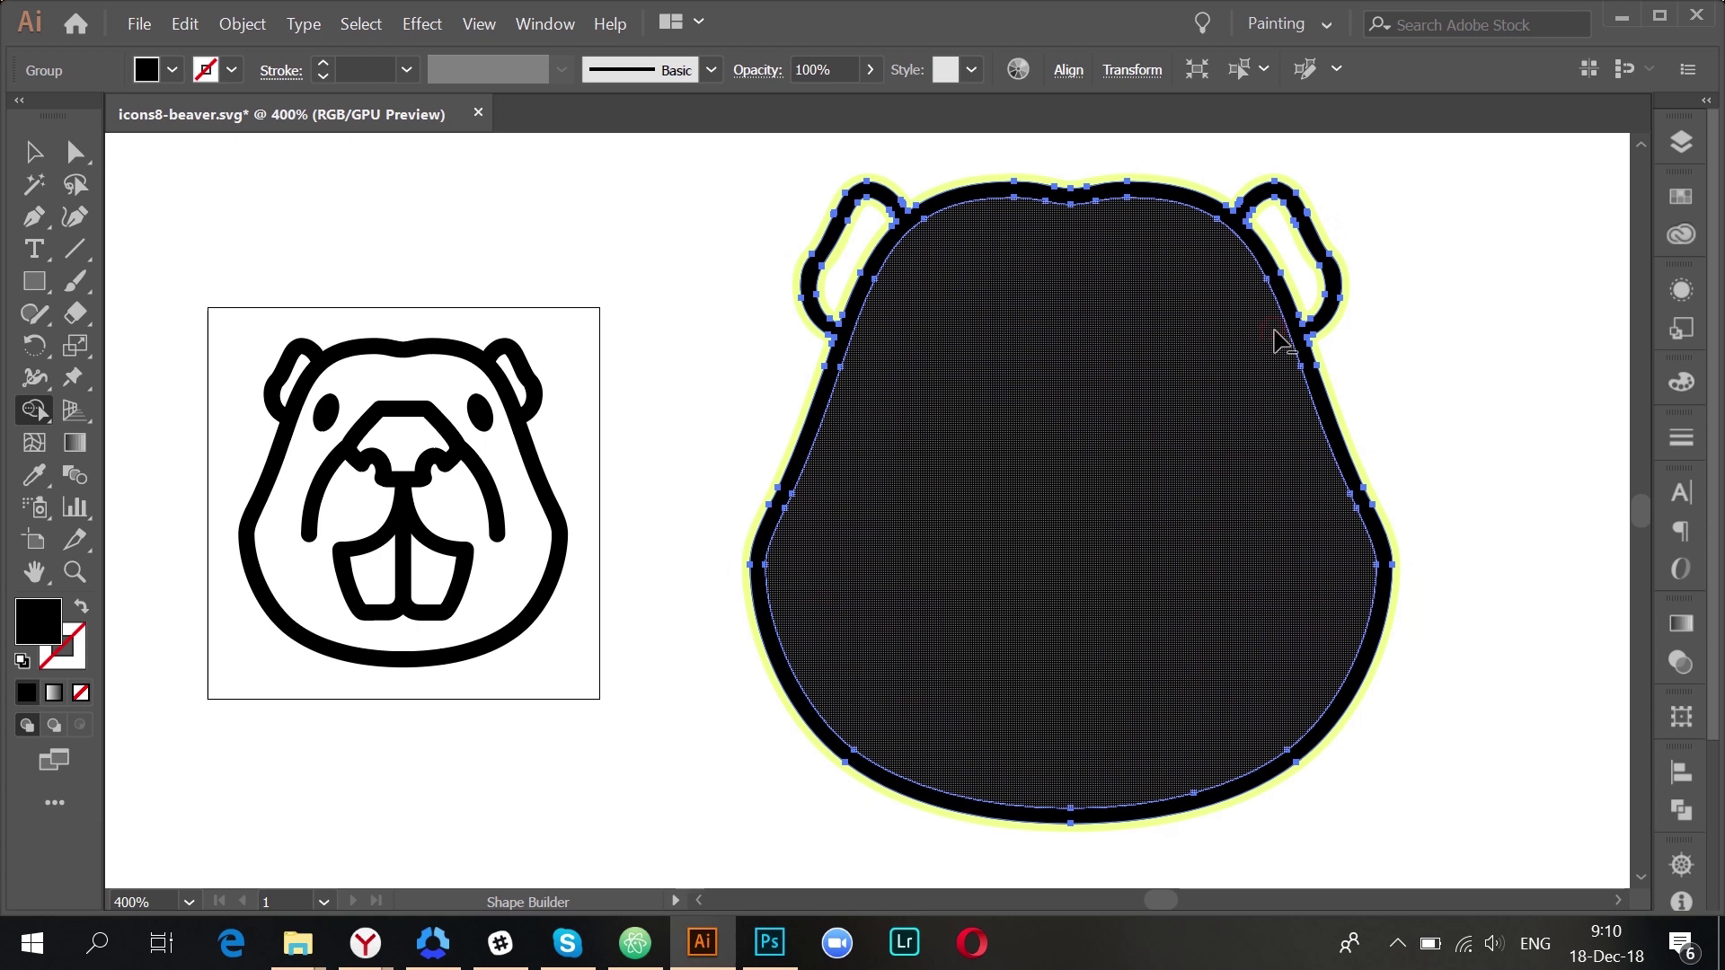
{"action": "left_click", "coordinate": [1273, 331], "text": "alt"}
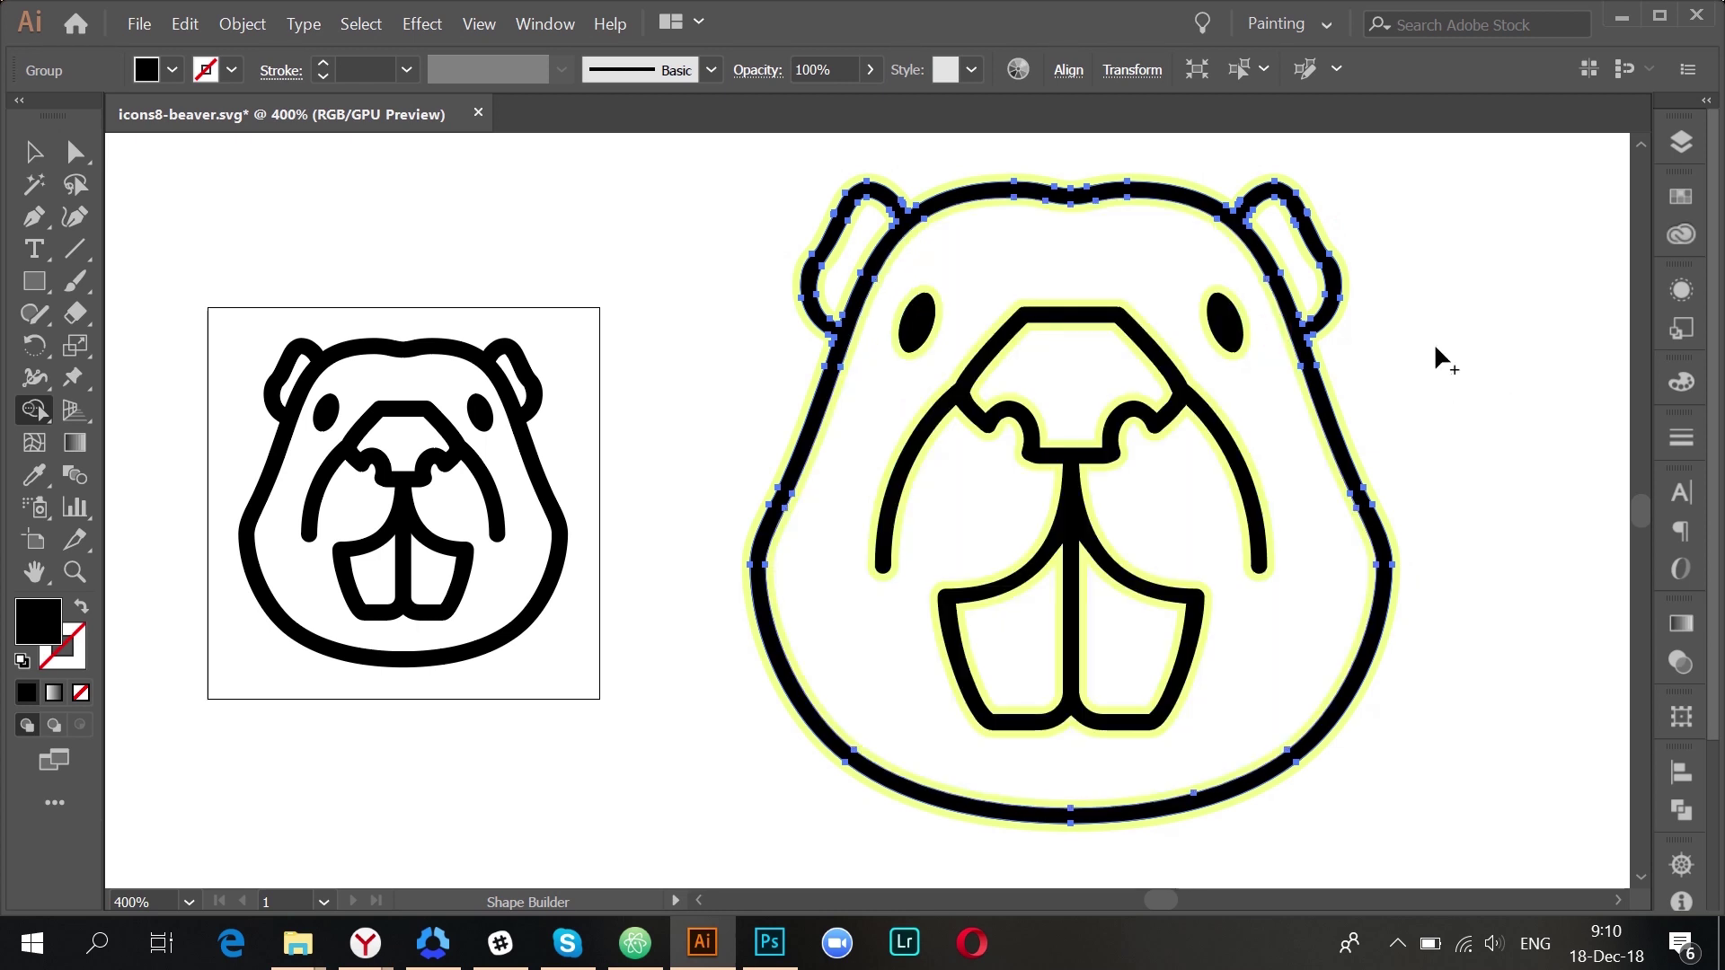
{"action": "key", "text": "v"}
{"action": "left_click", "coordinate": [1435, 348]}
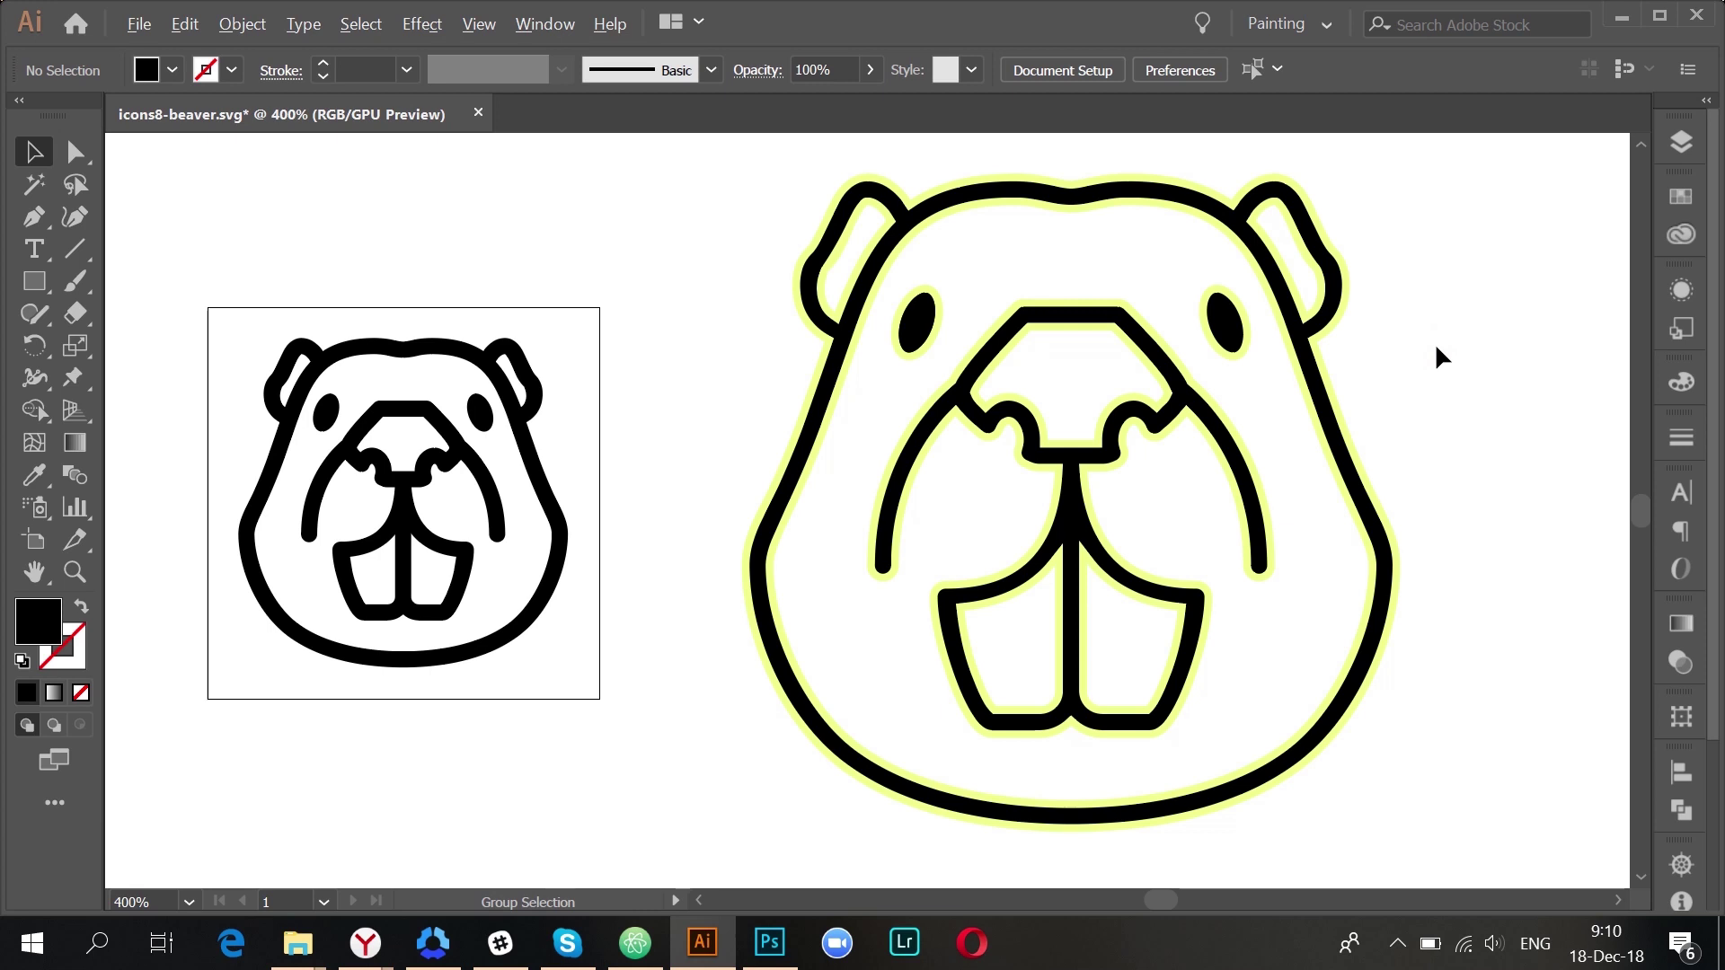
- Unlock the yellow back copy with Ctrl+Alt+2 and delete it
{"action": "key", "text": "ctrl+alt+y"}
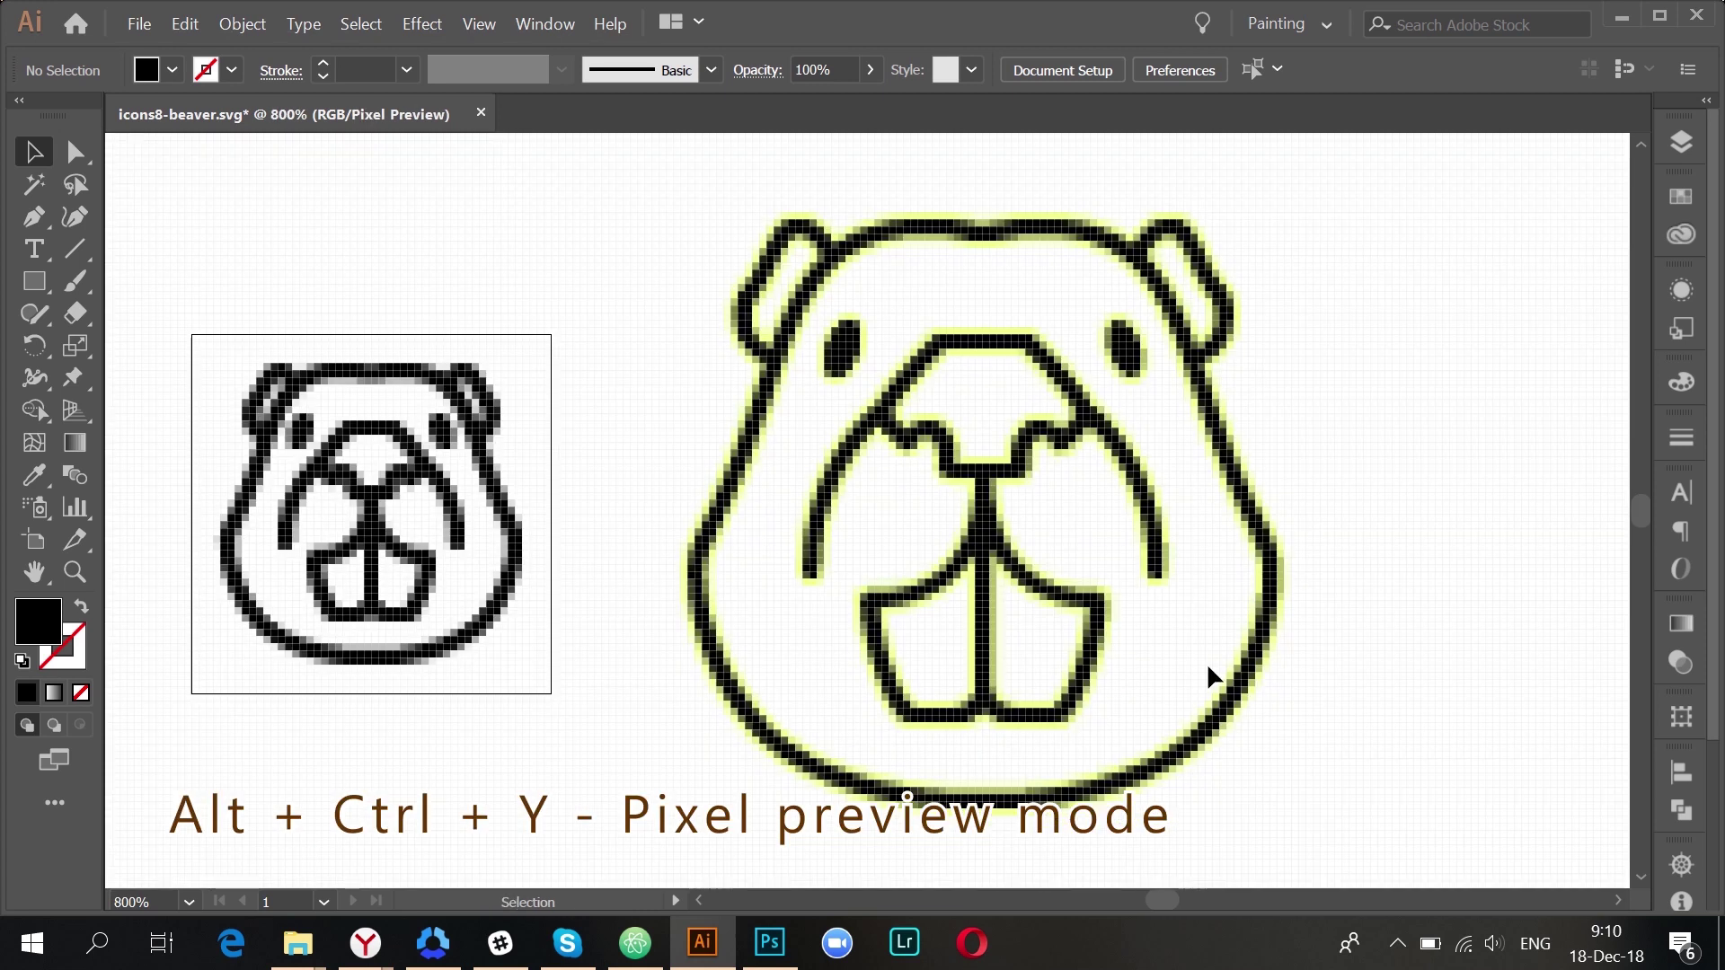
{"action": "left_click", "coordinate": [1208, 677]}
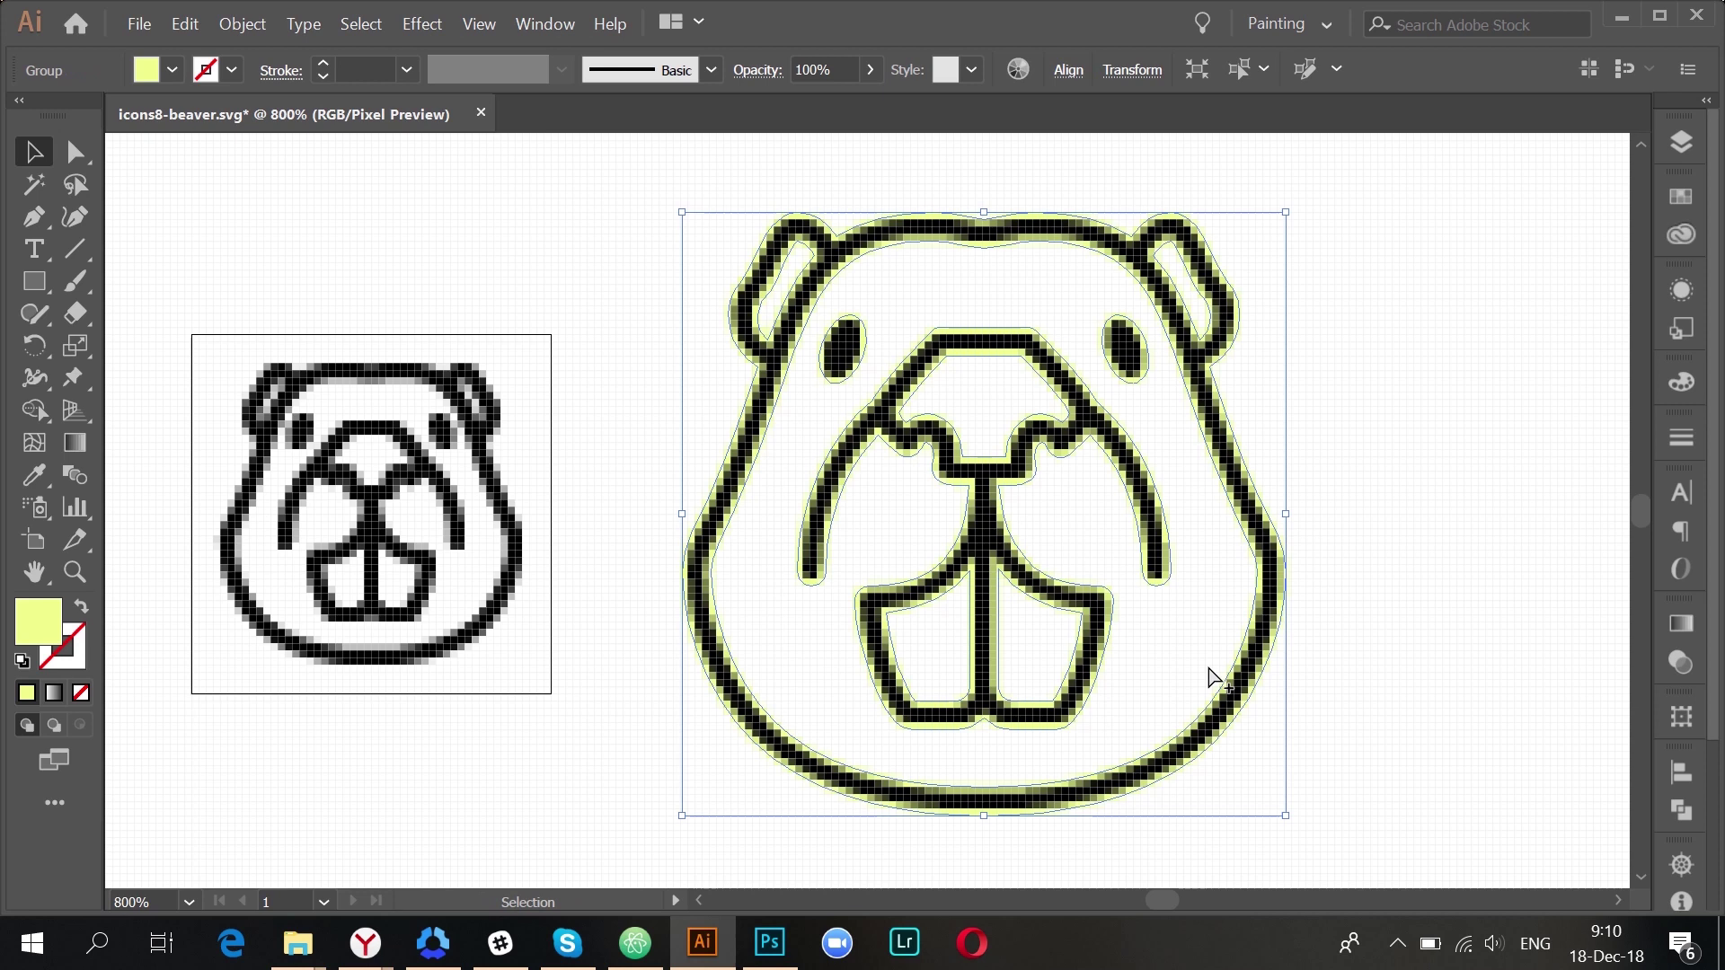
{"action": "key", "text": "ctrl+alt+y"}
{"action": "scroll", "coordinate": [1213, 679], "scroll_direction": "up", "scroll_amount": 1}
{"action": "scroll", "coordinate": [1366, 687], "scroll_direction": "down", "scroll_amount": 2}
{"action": "scroll", "coordinate": [1455, 687], "scroll_direction": "up", "scroll_amount": 2}
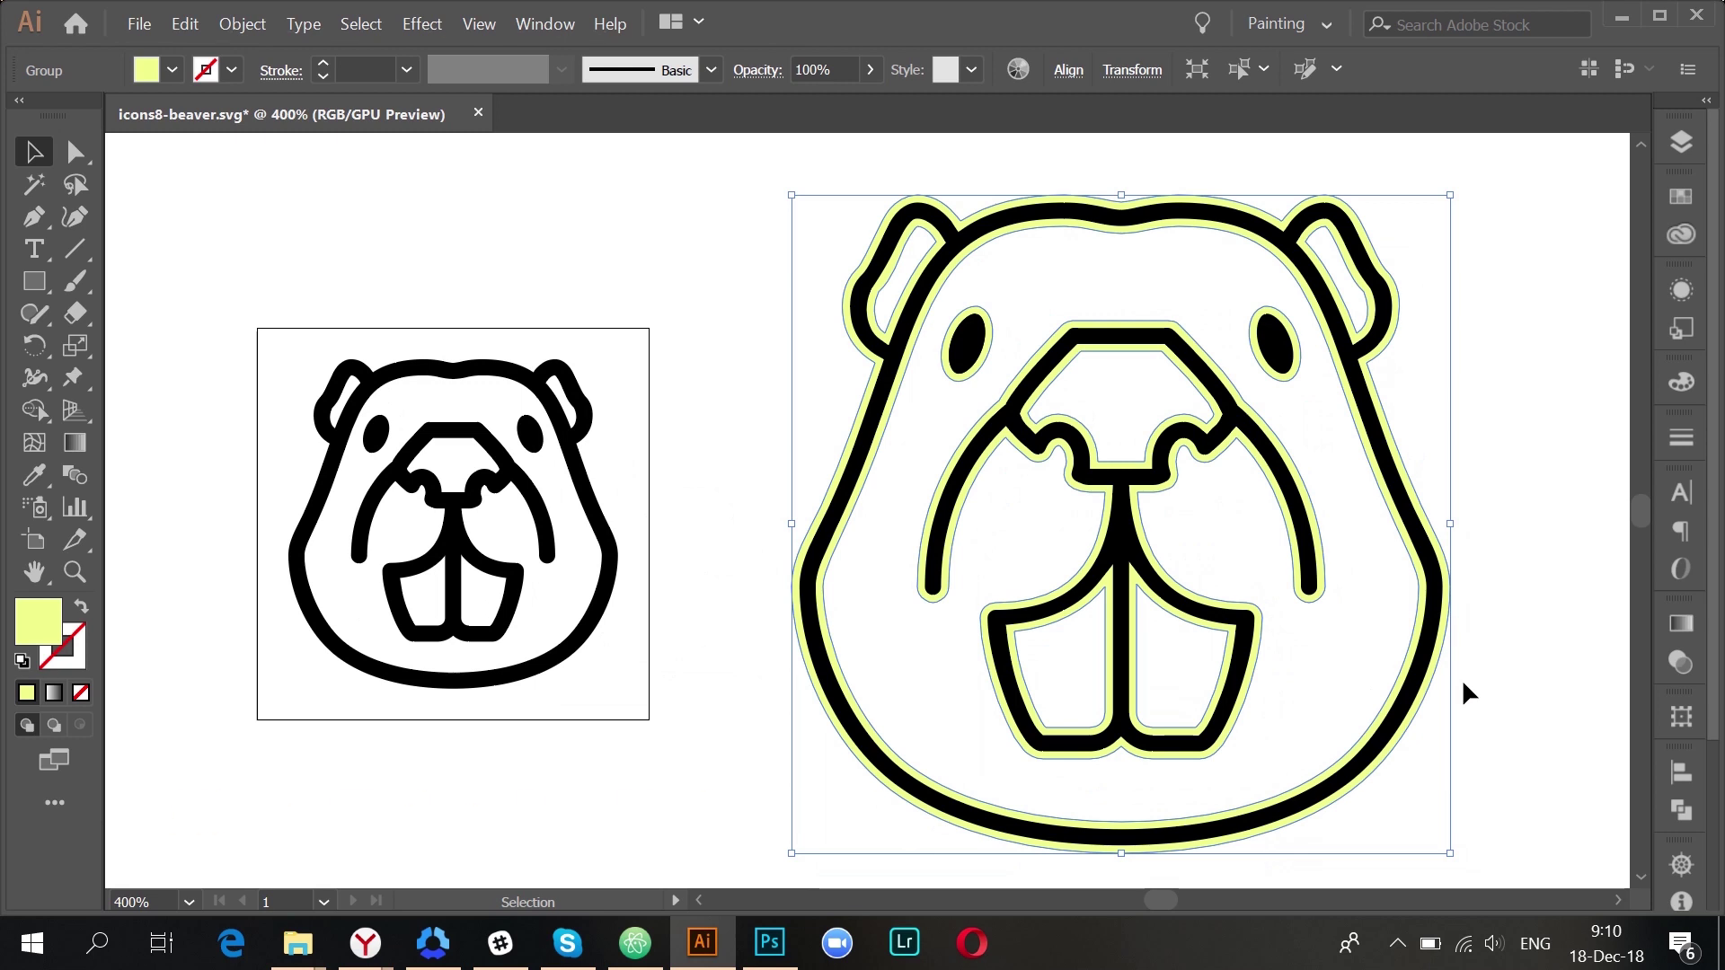
{"action": "key", "text": "ctrl+alt+2"}
{"action": "key", "text": "Delete"}
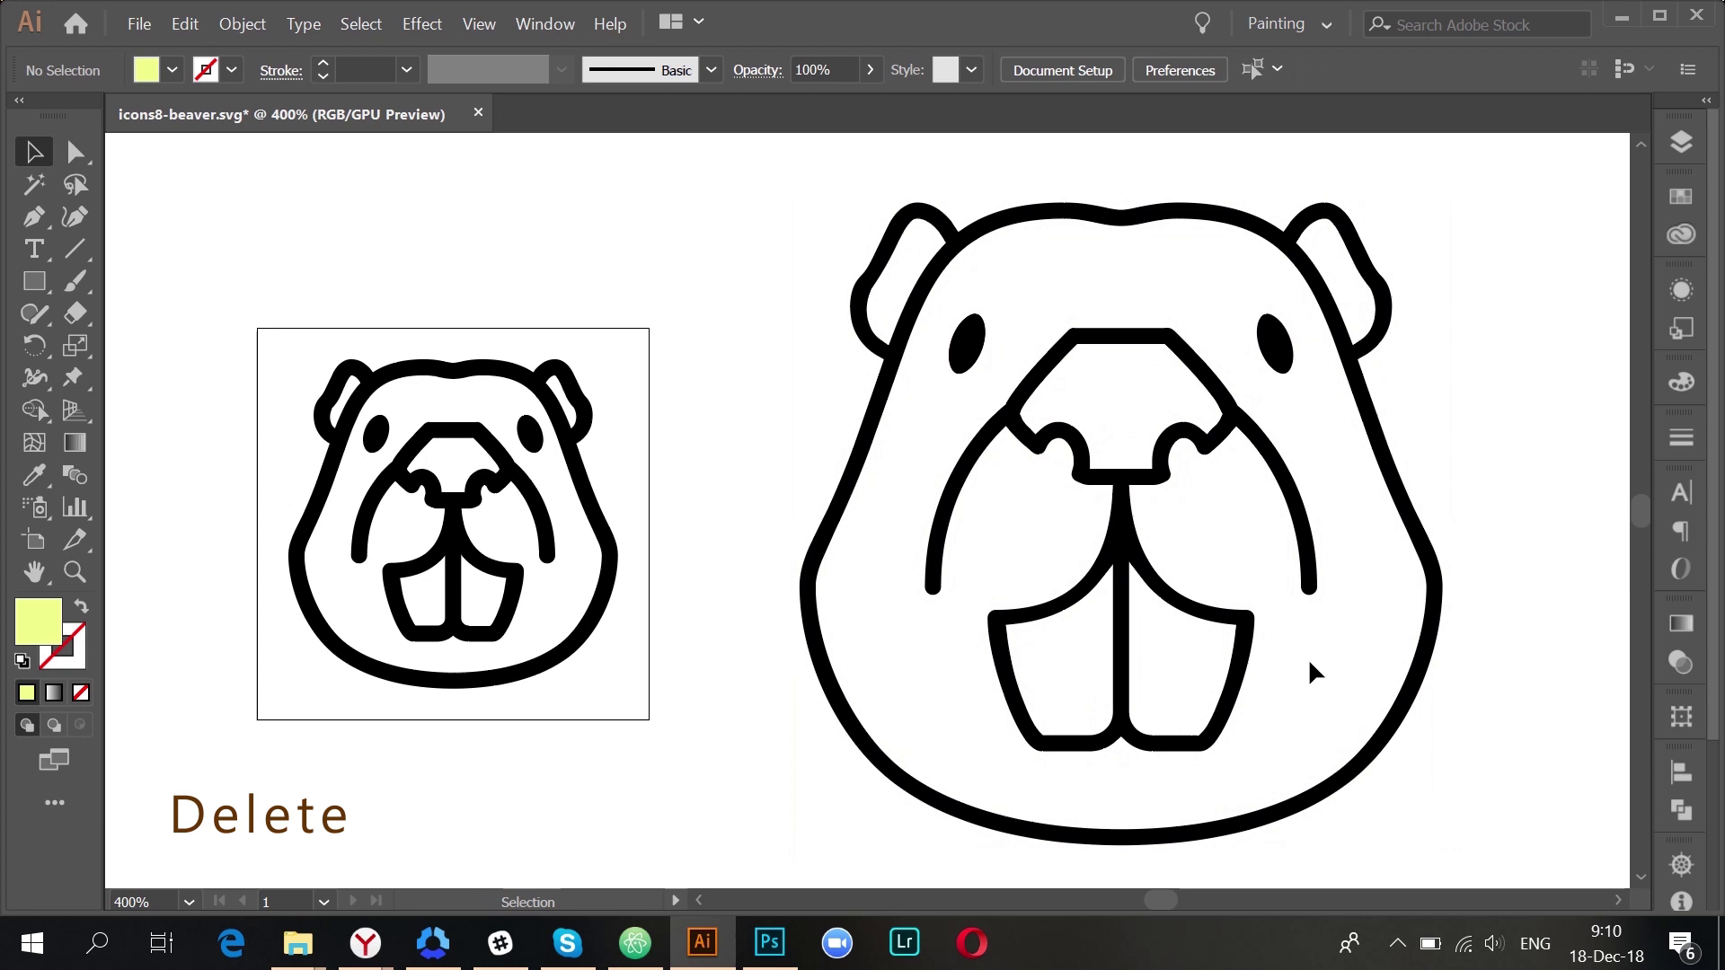
- With Pixel Preview on, set the large beaver group's X position to 110 px
{"action": "key", "text": "ctrl+alt+y"}
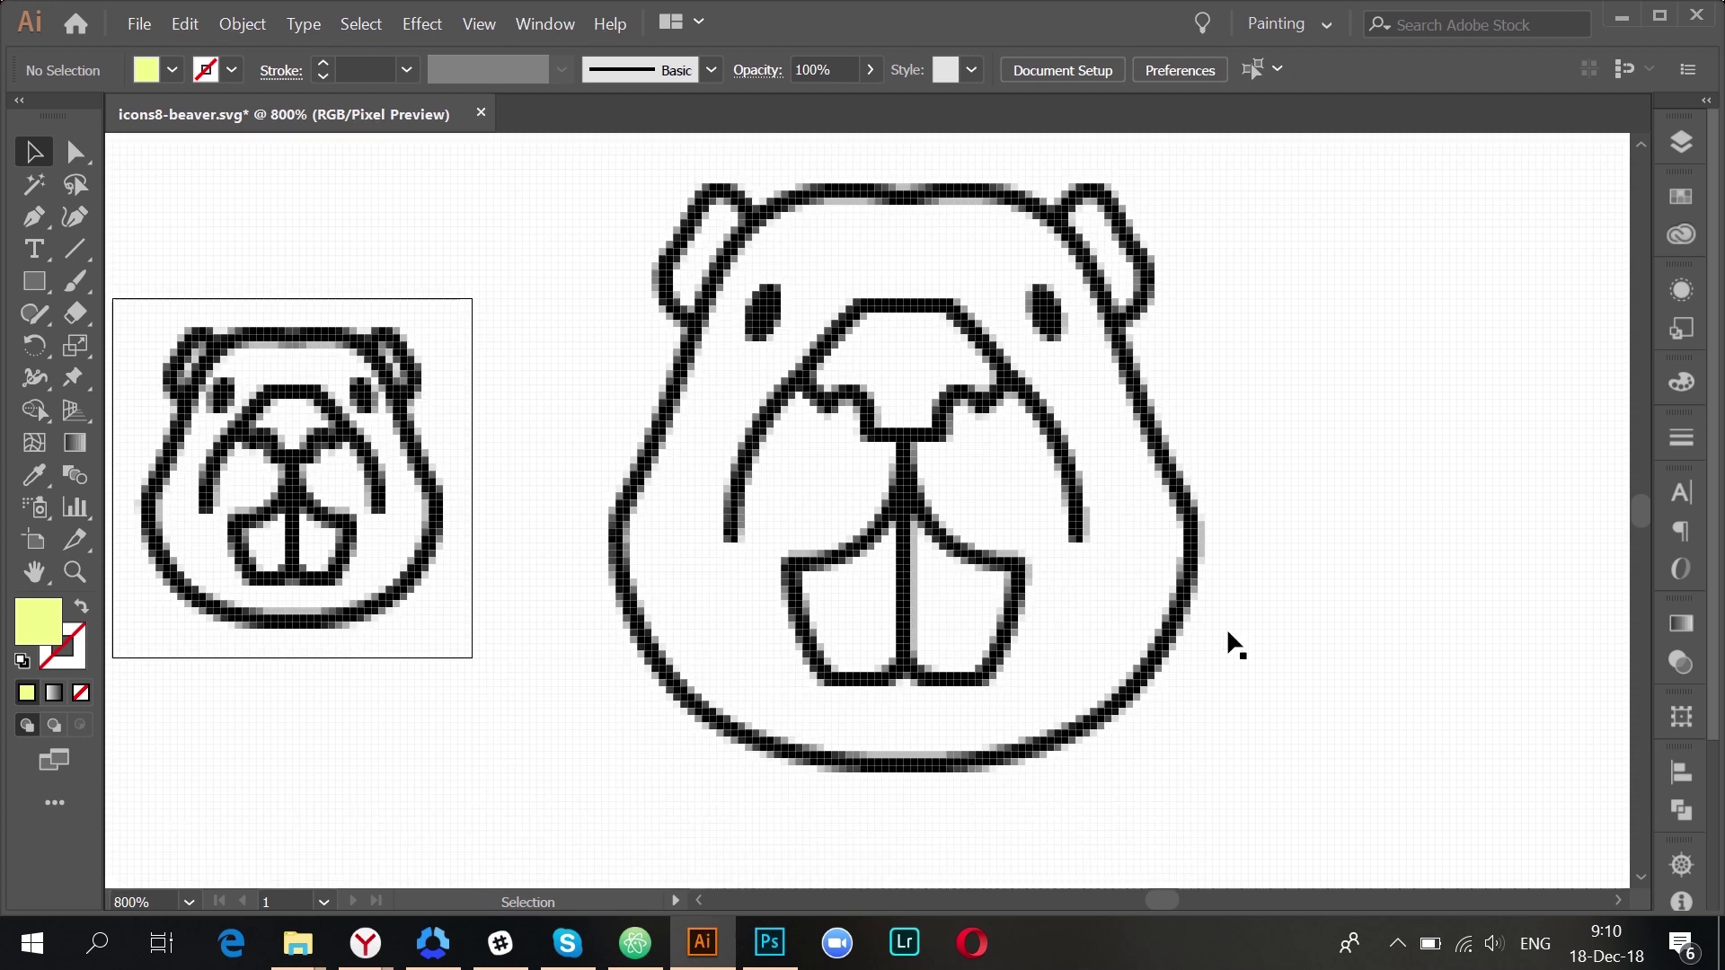
{"action": "left_click_drag", "start_coordinate": [1326, 733], "coordinate": [600, 185]}
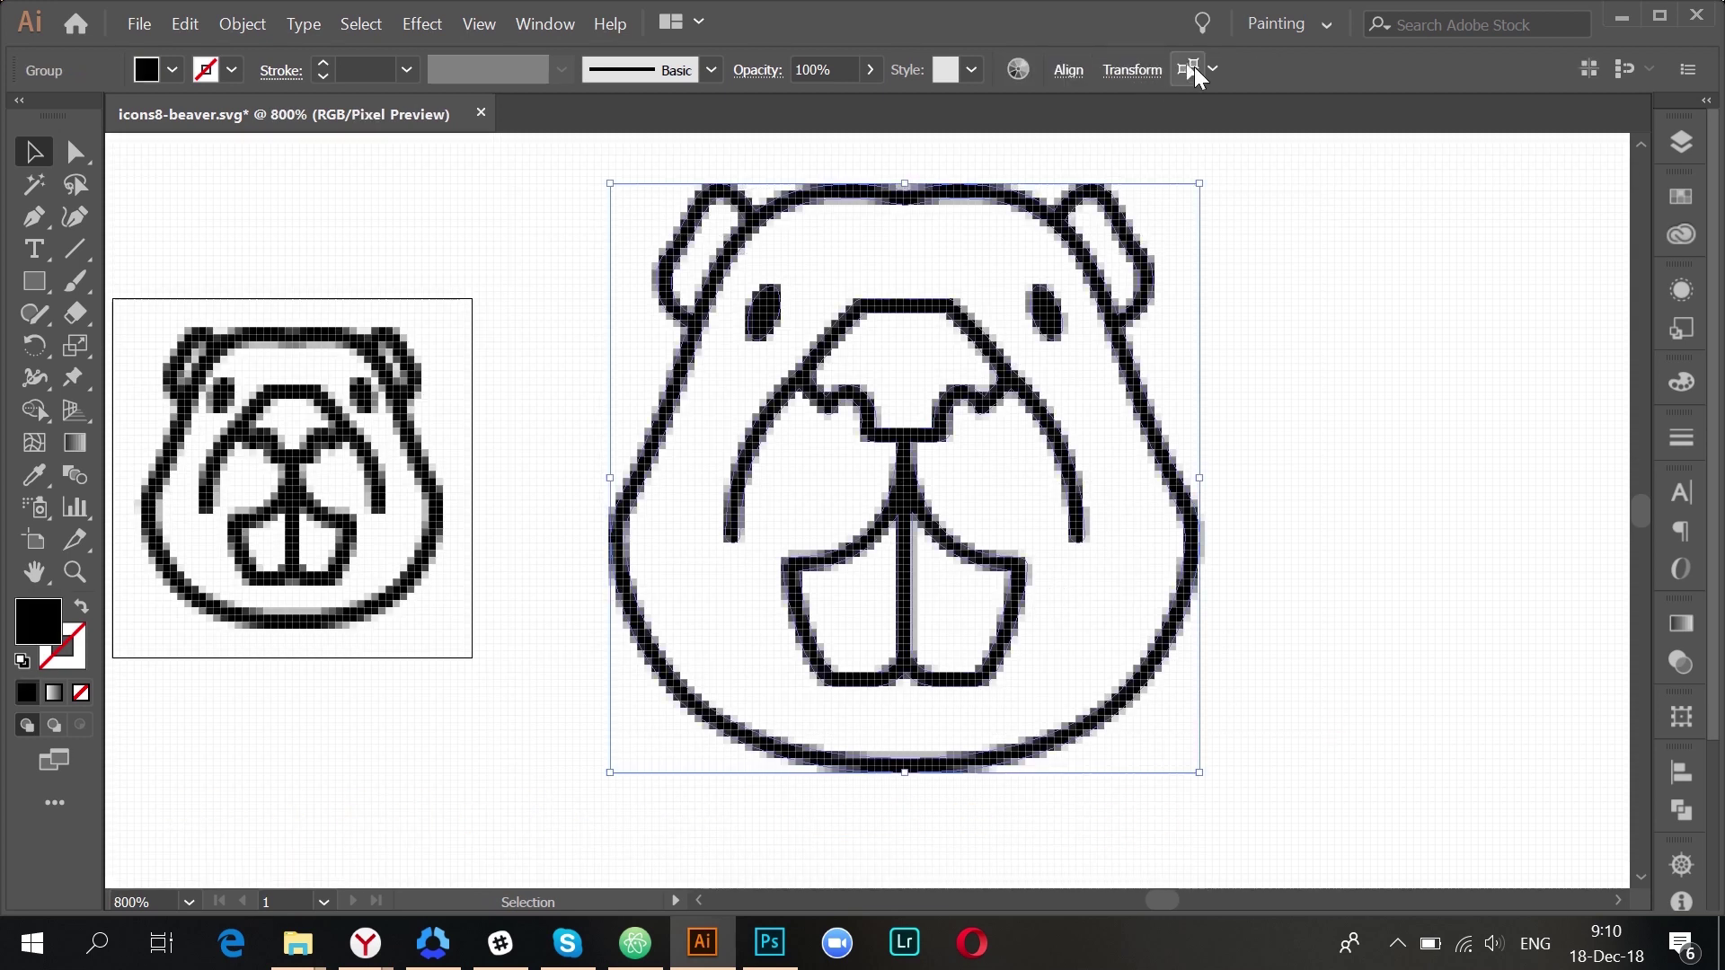
{"action": "left_click", "coordinate": [1134, 70]}
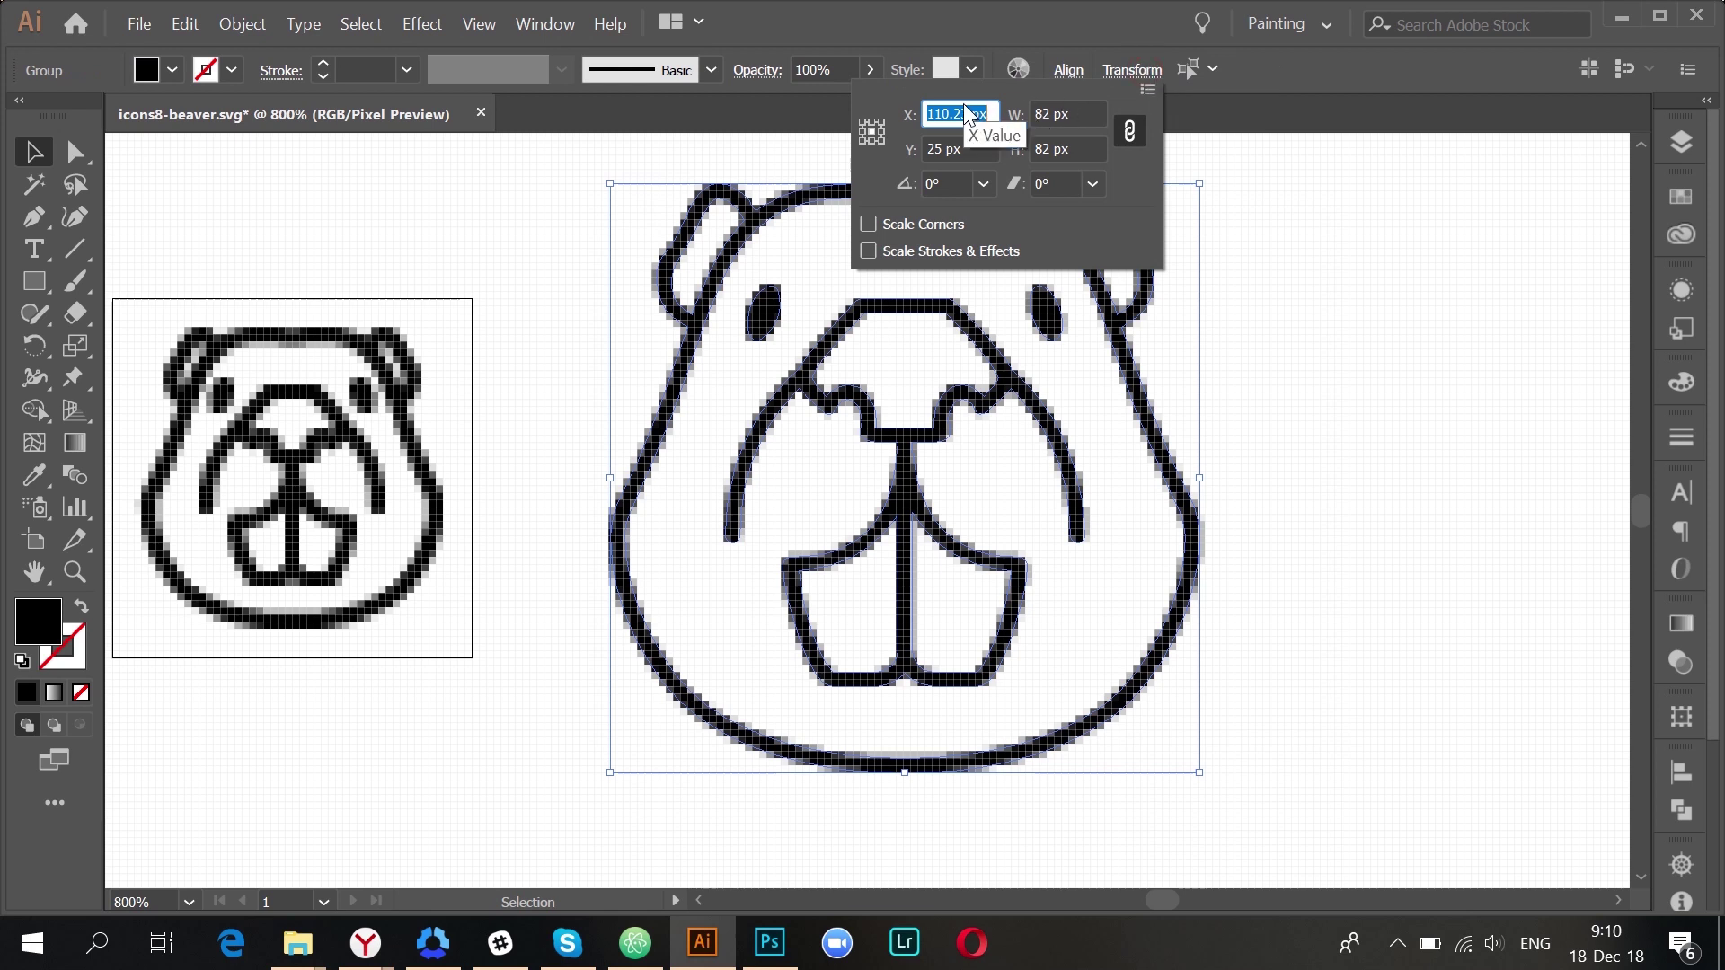
{"action": "type", "text": "110"}
{"action": "key", "text": "Return"}
{"action": "left_click", "coordinate": [1331, 434]}
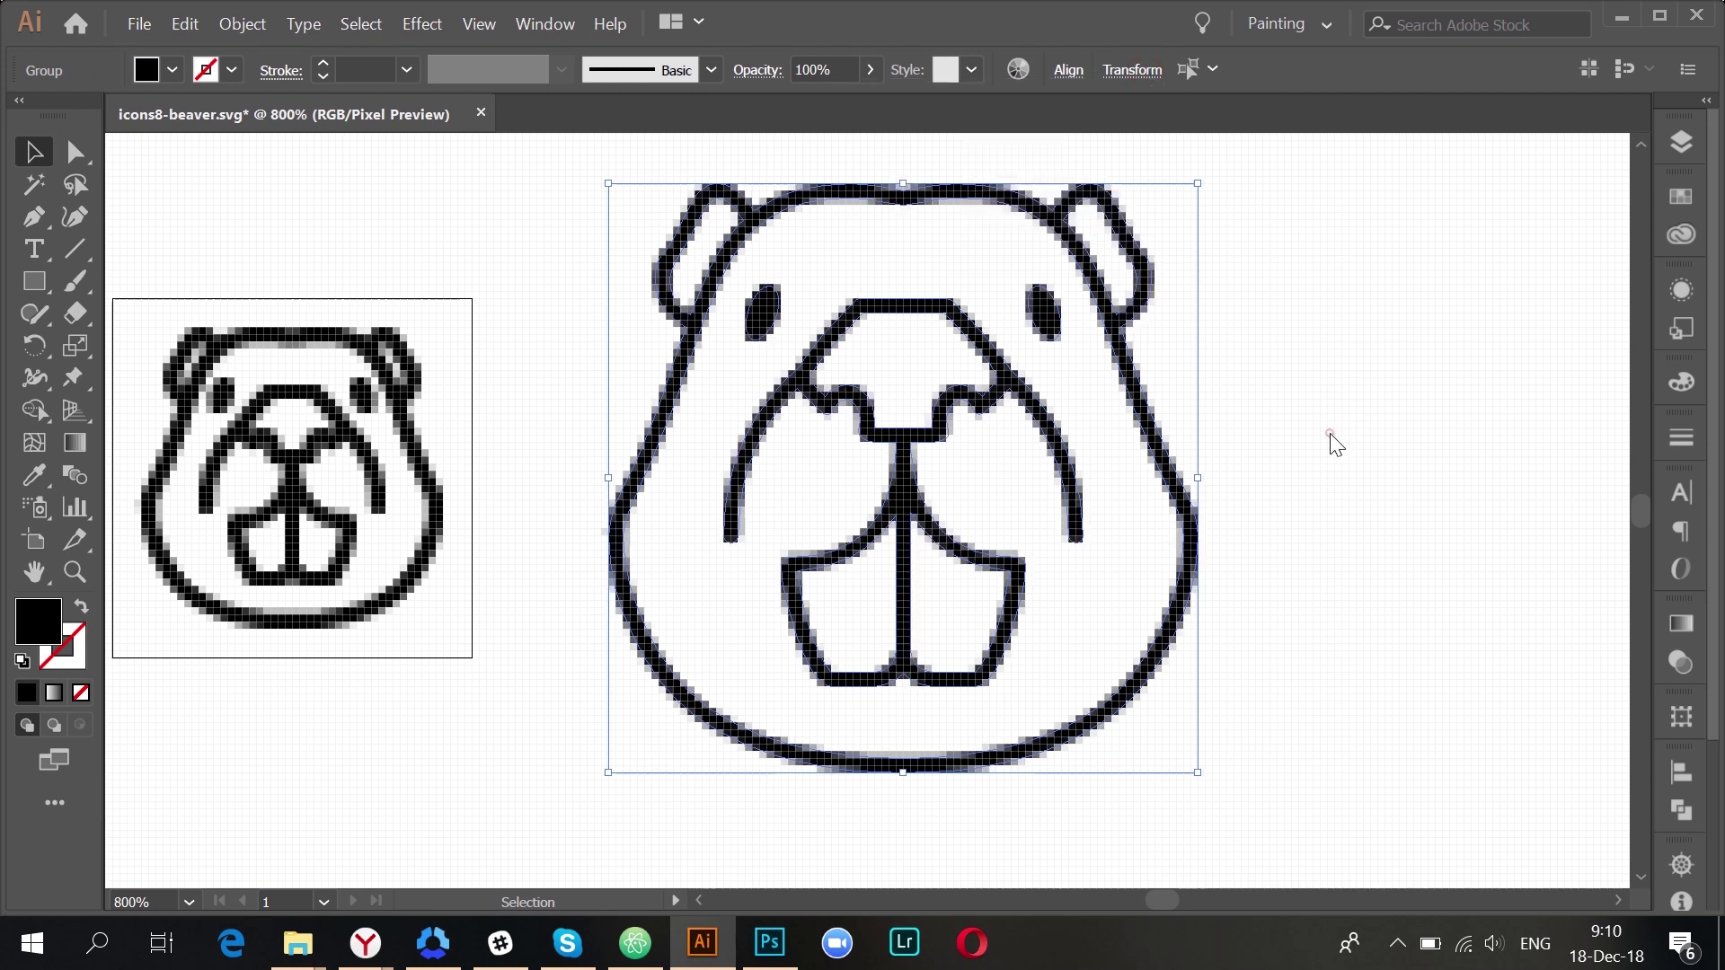
{"action": "left_click", "coordinate": [1320, 428]}
{"action": "key", "text": "h"}
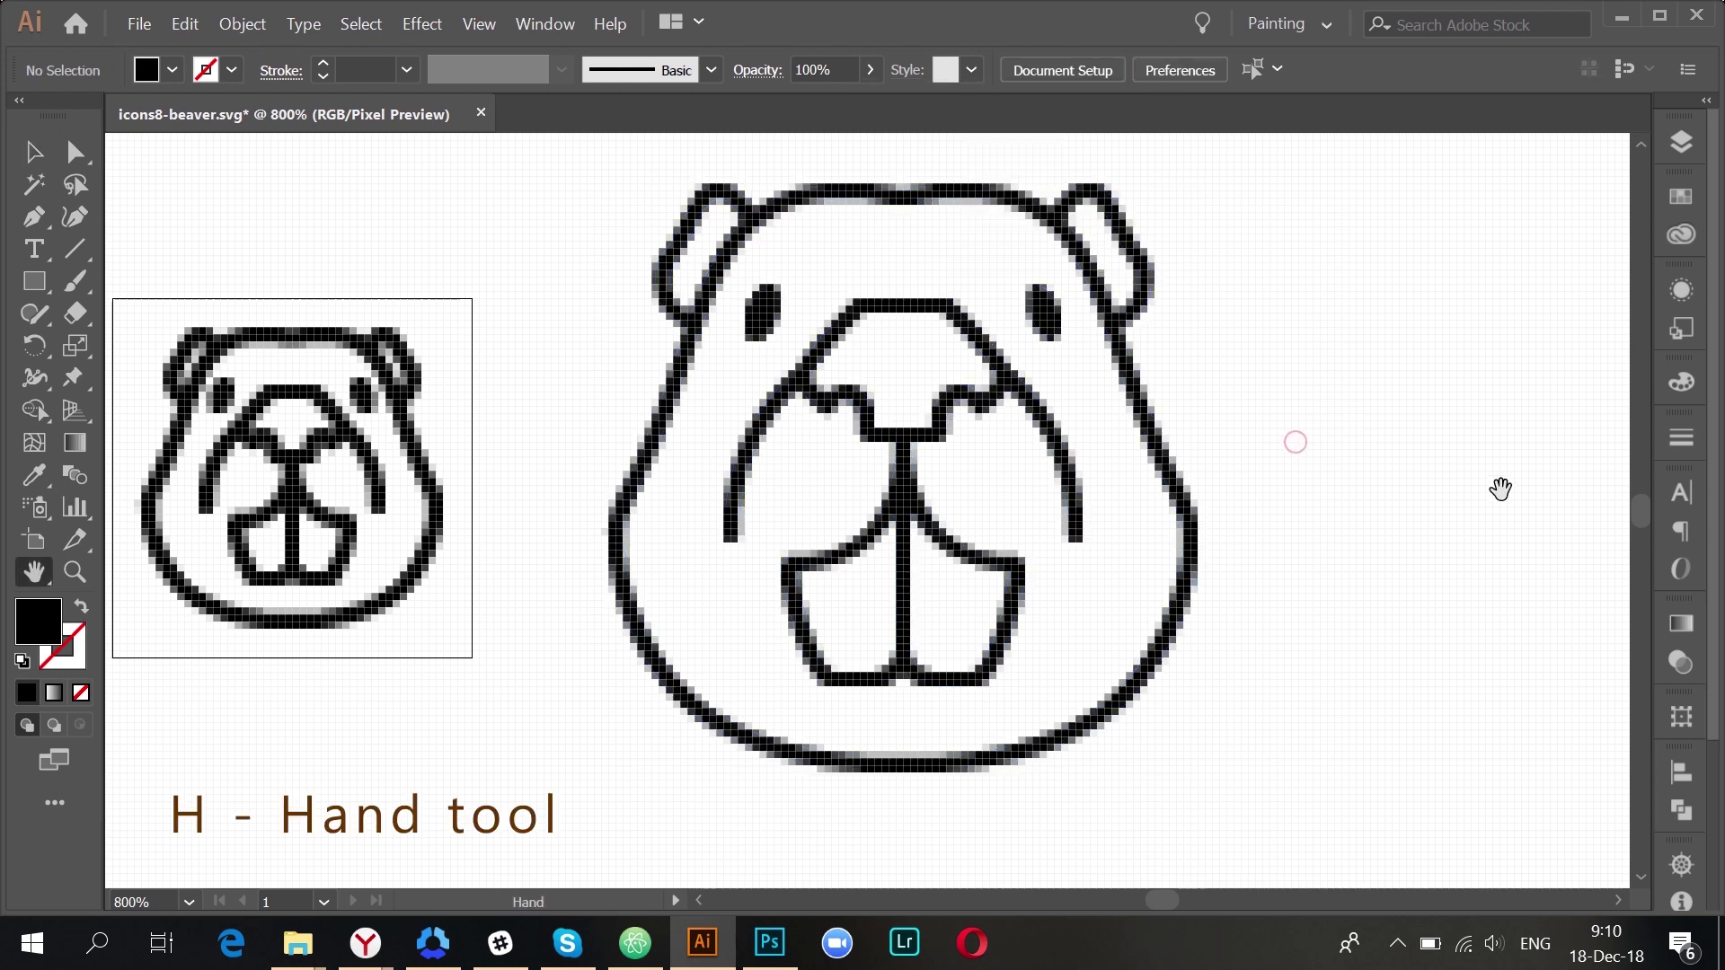
{"action": "left_click_drag", "start_coordinate": [1299, 428], "coordinate": [1494, 443]}
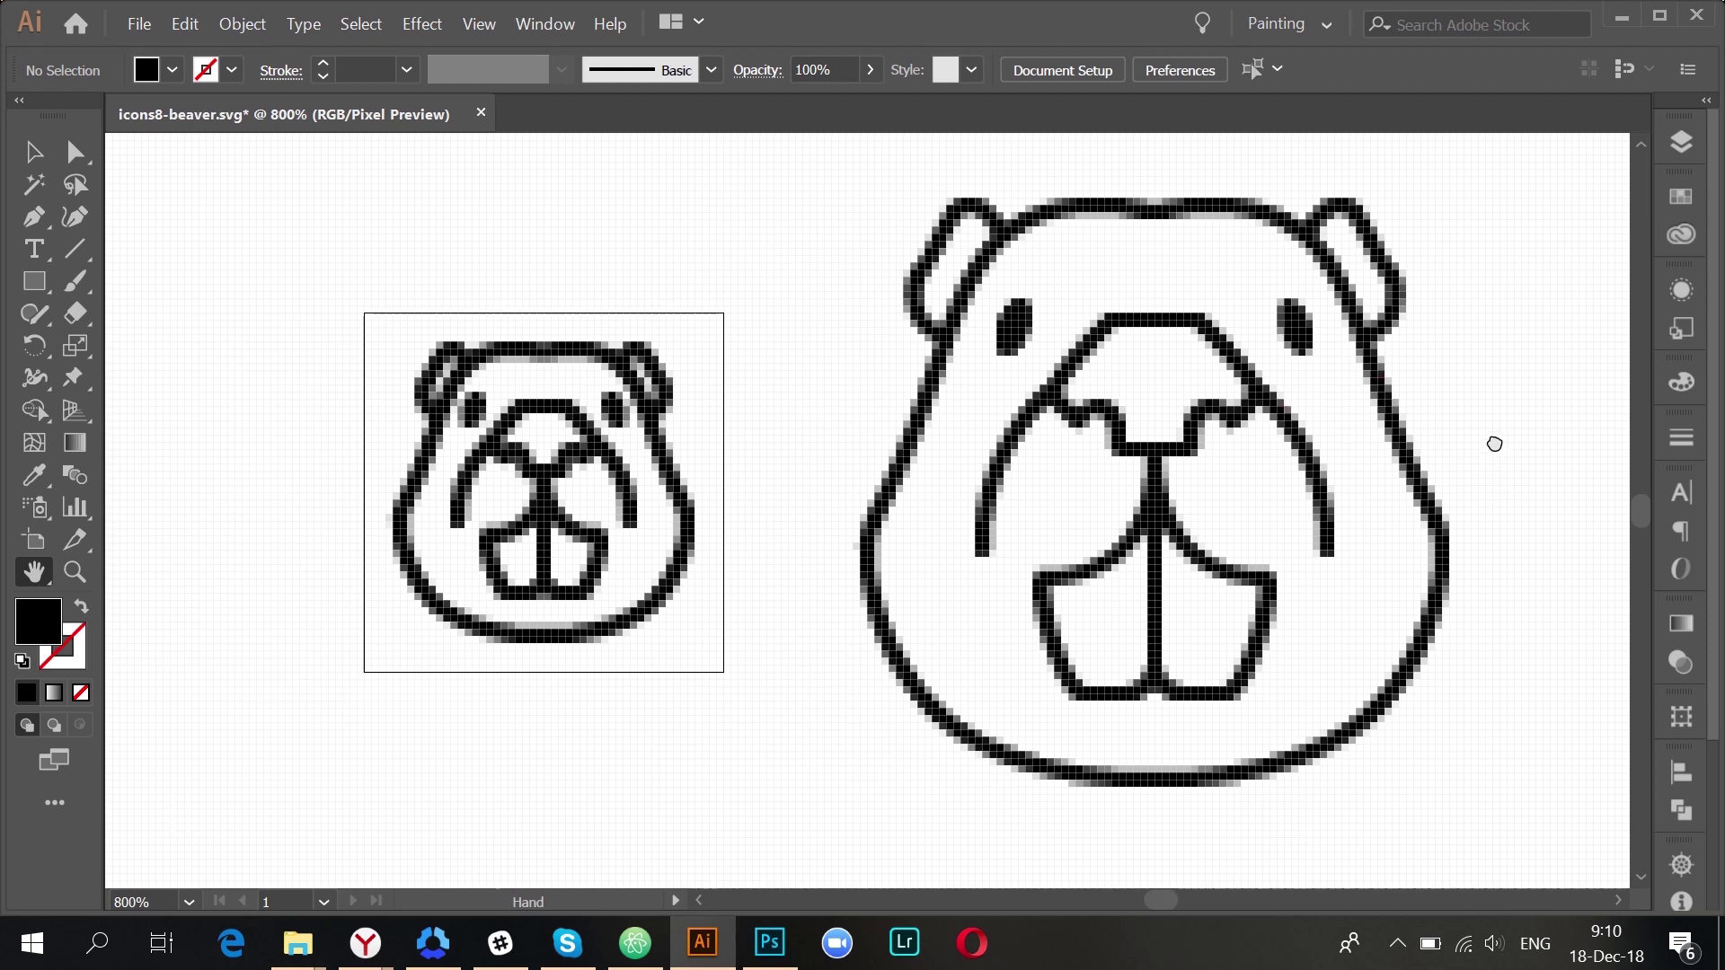
{"action": "key", "text": "ctrl+alt+y"}
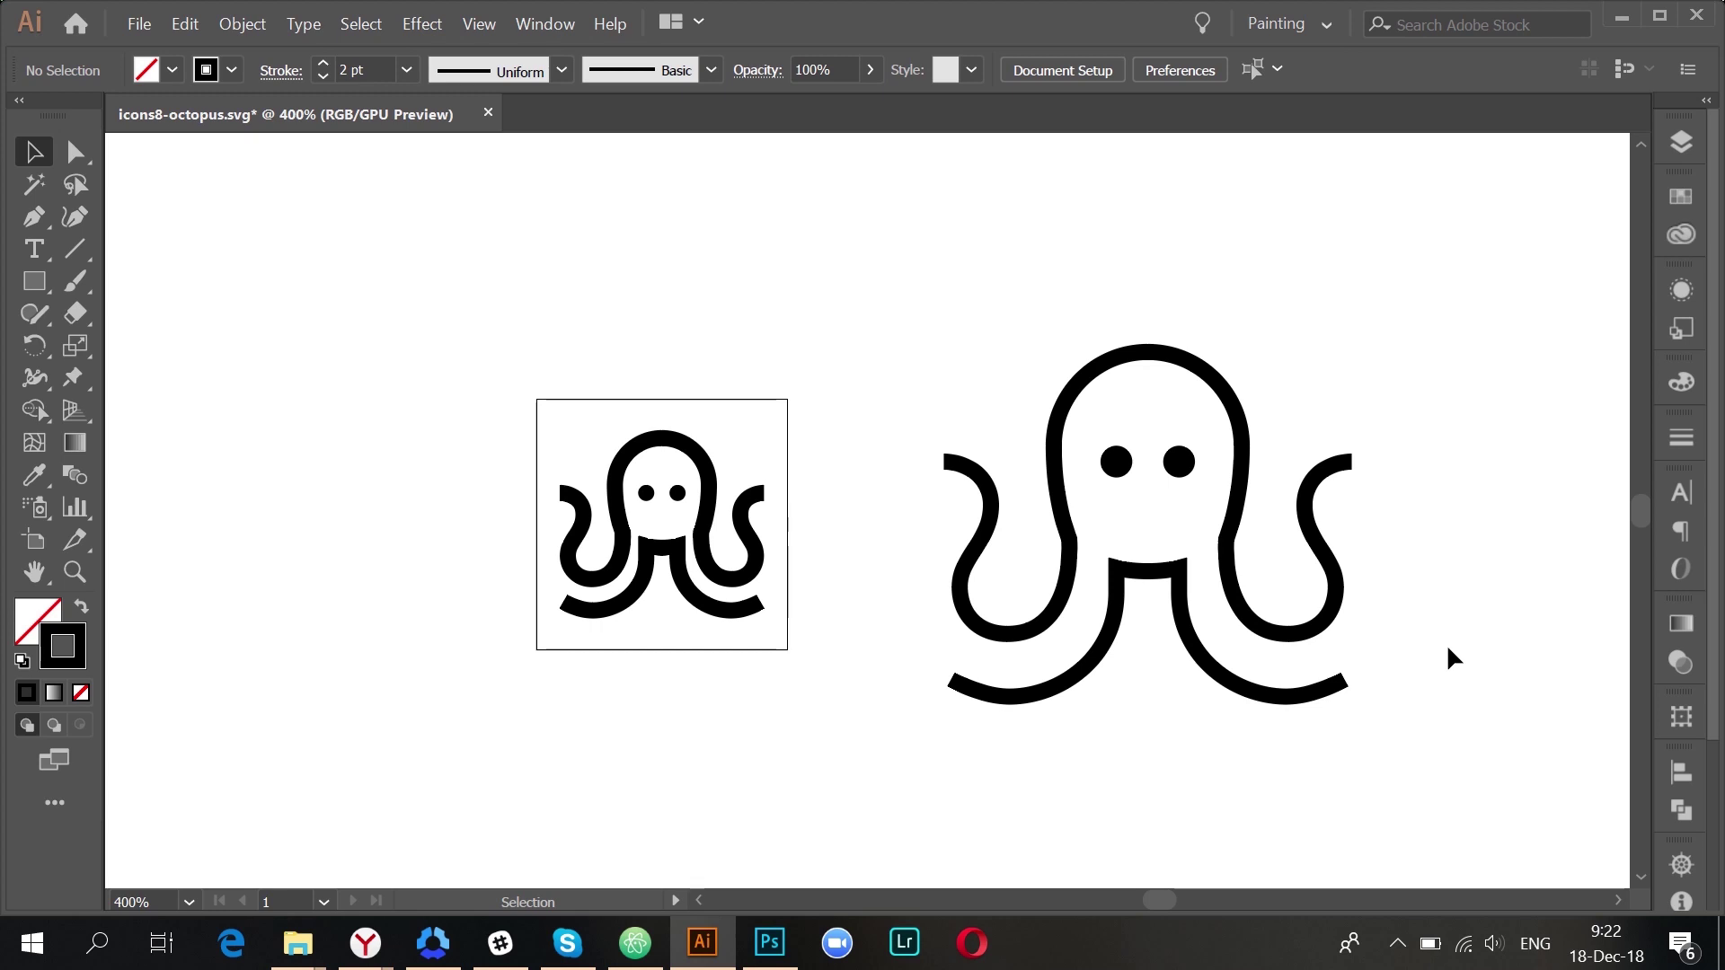
- Download the icons8 Windows 10 octopus as a 32px simplified SVG, icons8-octopus.svg
{"action": "left_click_drag", "start_coordinate": [1452, 658], "coordinate": [1315, 496]}
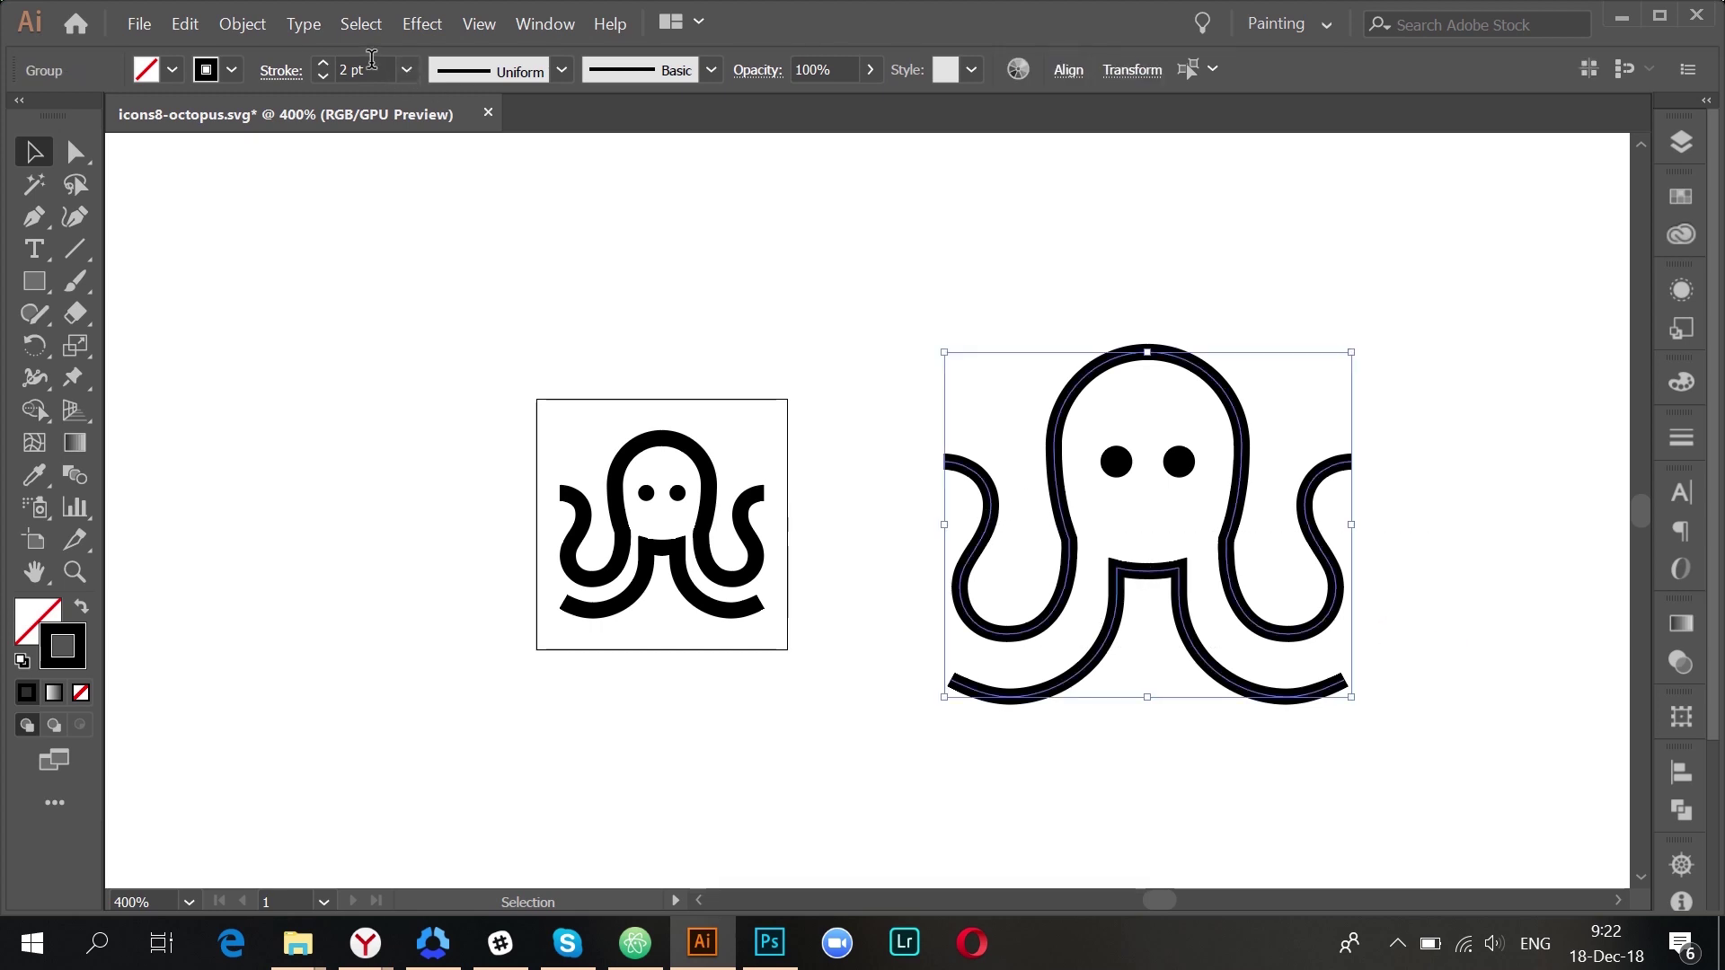
{"action": "scroll", "coordinate": [359, 70], "scroll_direction": "up", "scroll_amount": 2}
{"action": "scroll", "coordinate": [359, 70], "scroll_direction": "down", "scroll_amount": 4}
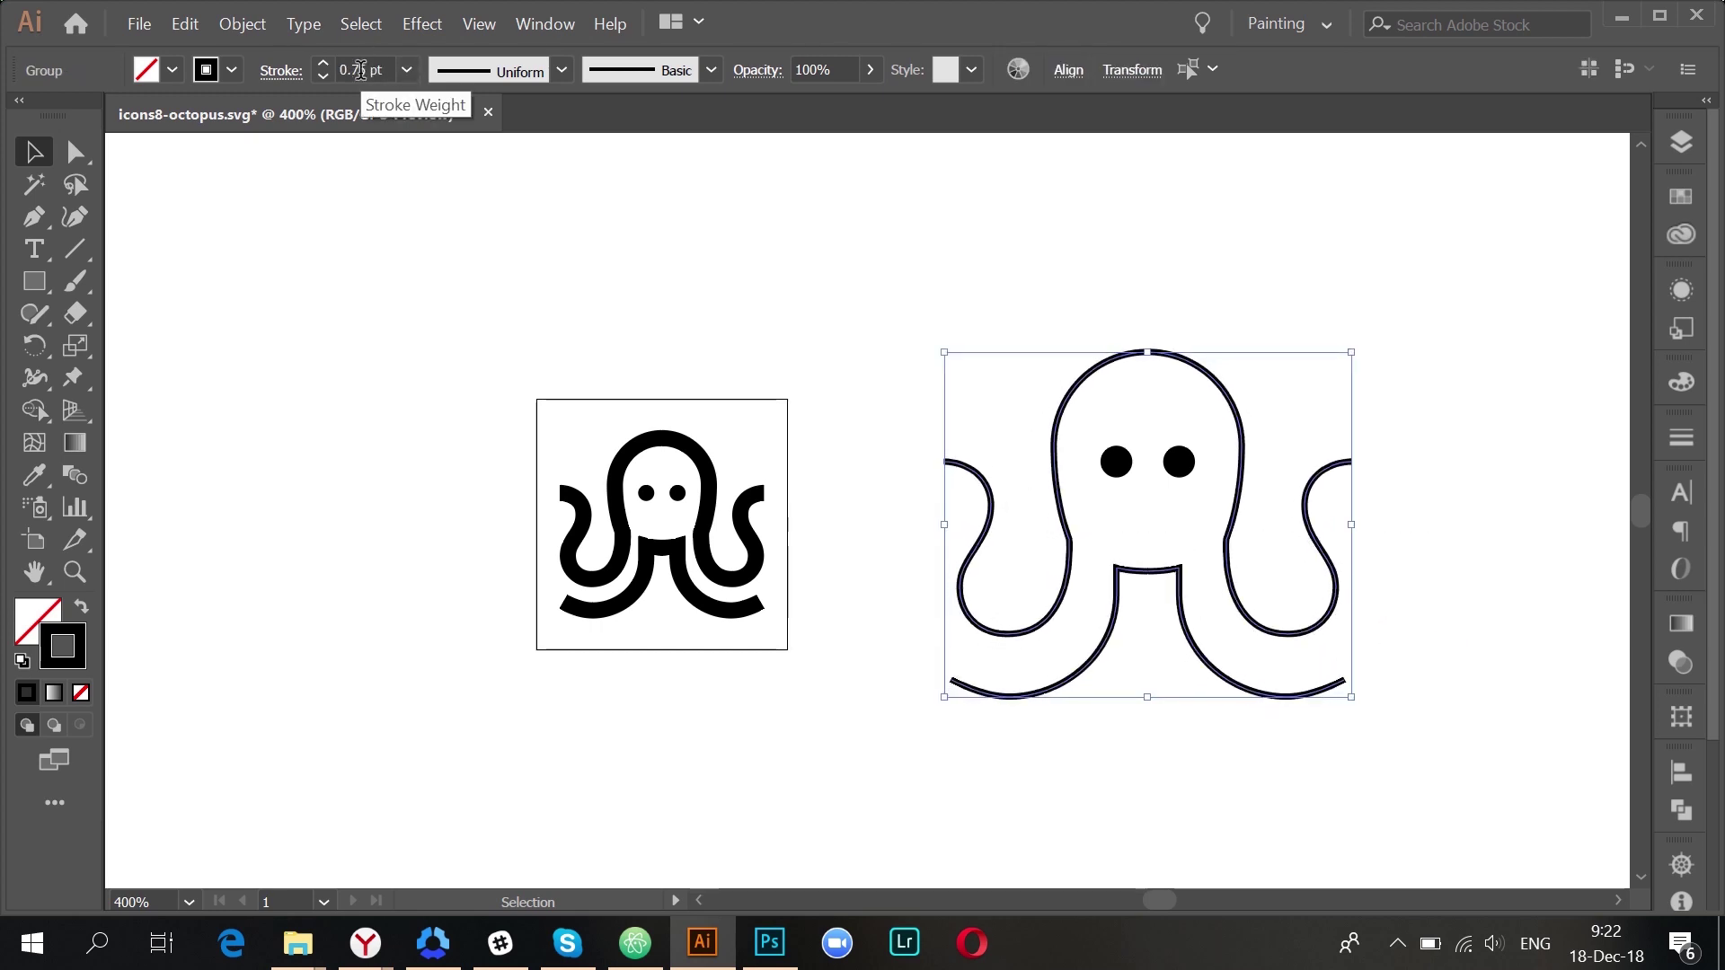
{"action": "scroll", "coordinate": [360, 70], "scroll_direction": "up", "scroll_amount": 3}
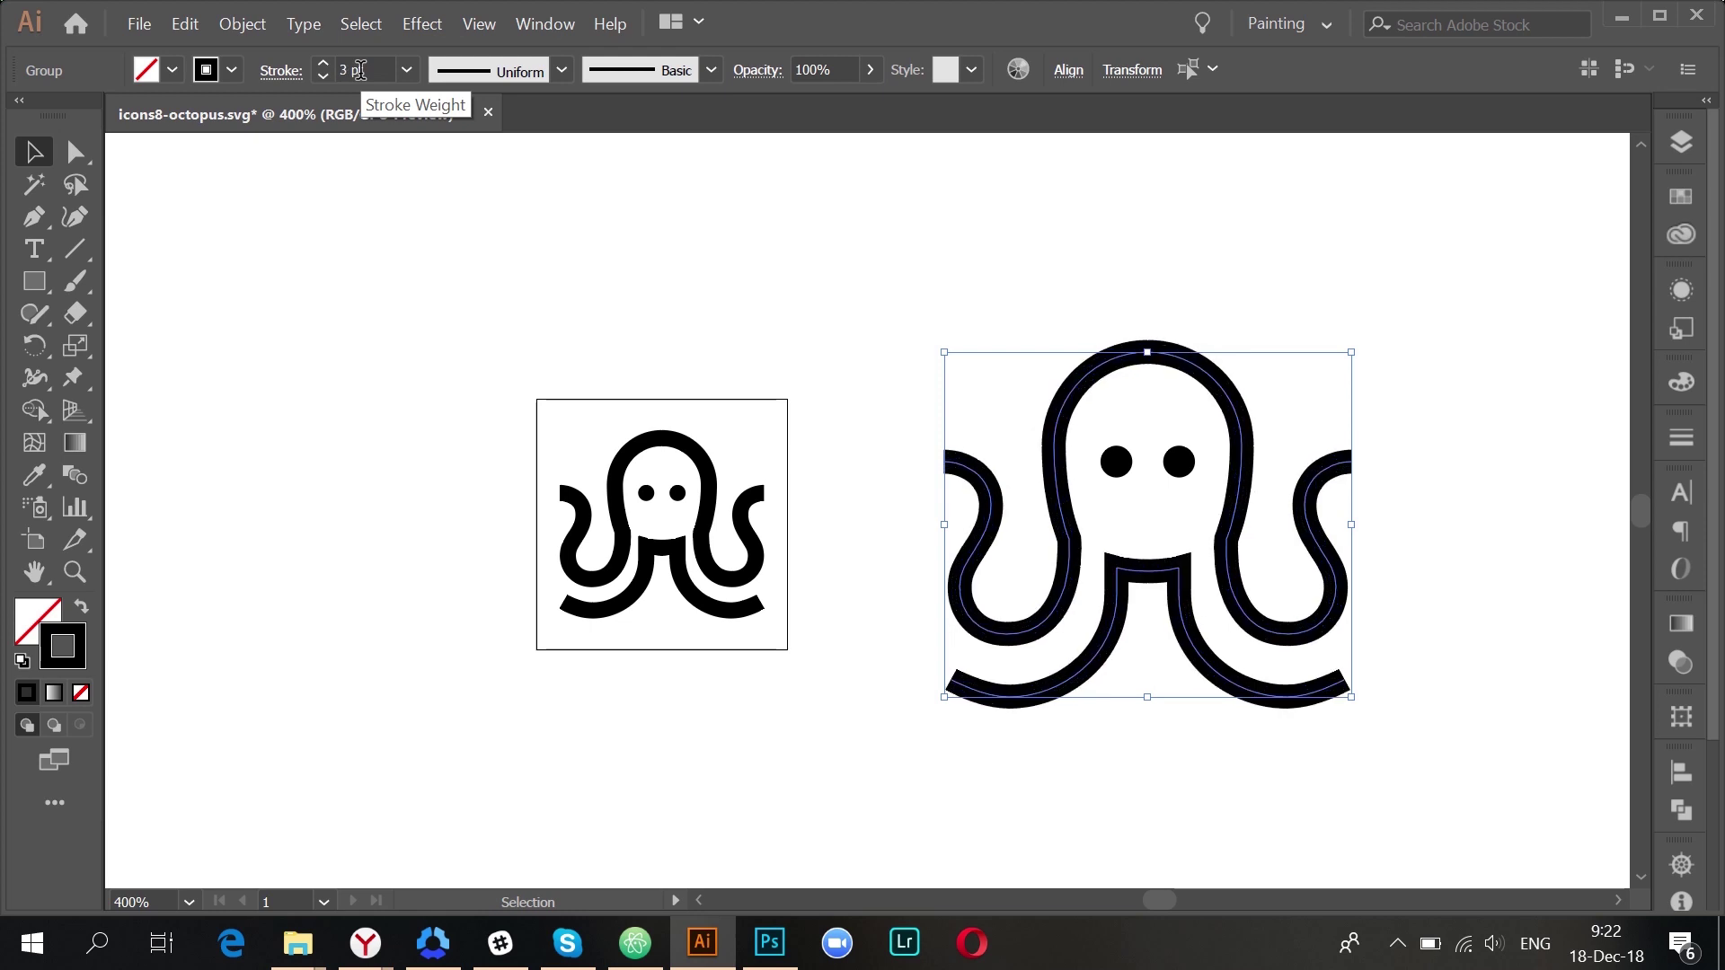
{"action": "scroll", "coordinate": [359, 70], "scroll_direction": "down", "scroll_amount": 1}
{"action": "left_click", "coordinate": [797, 259]}
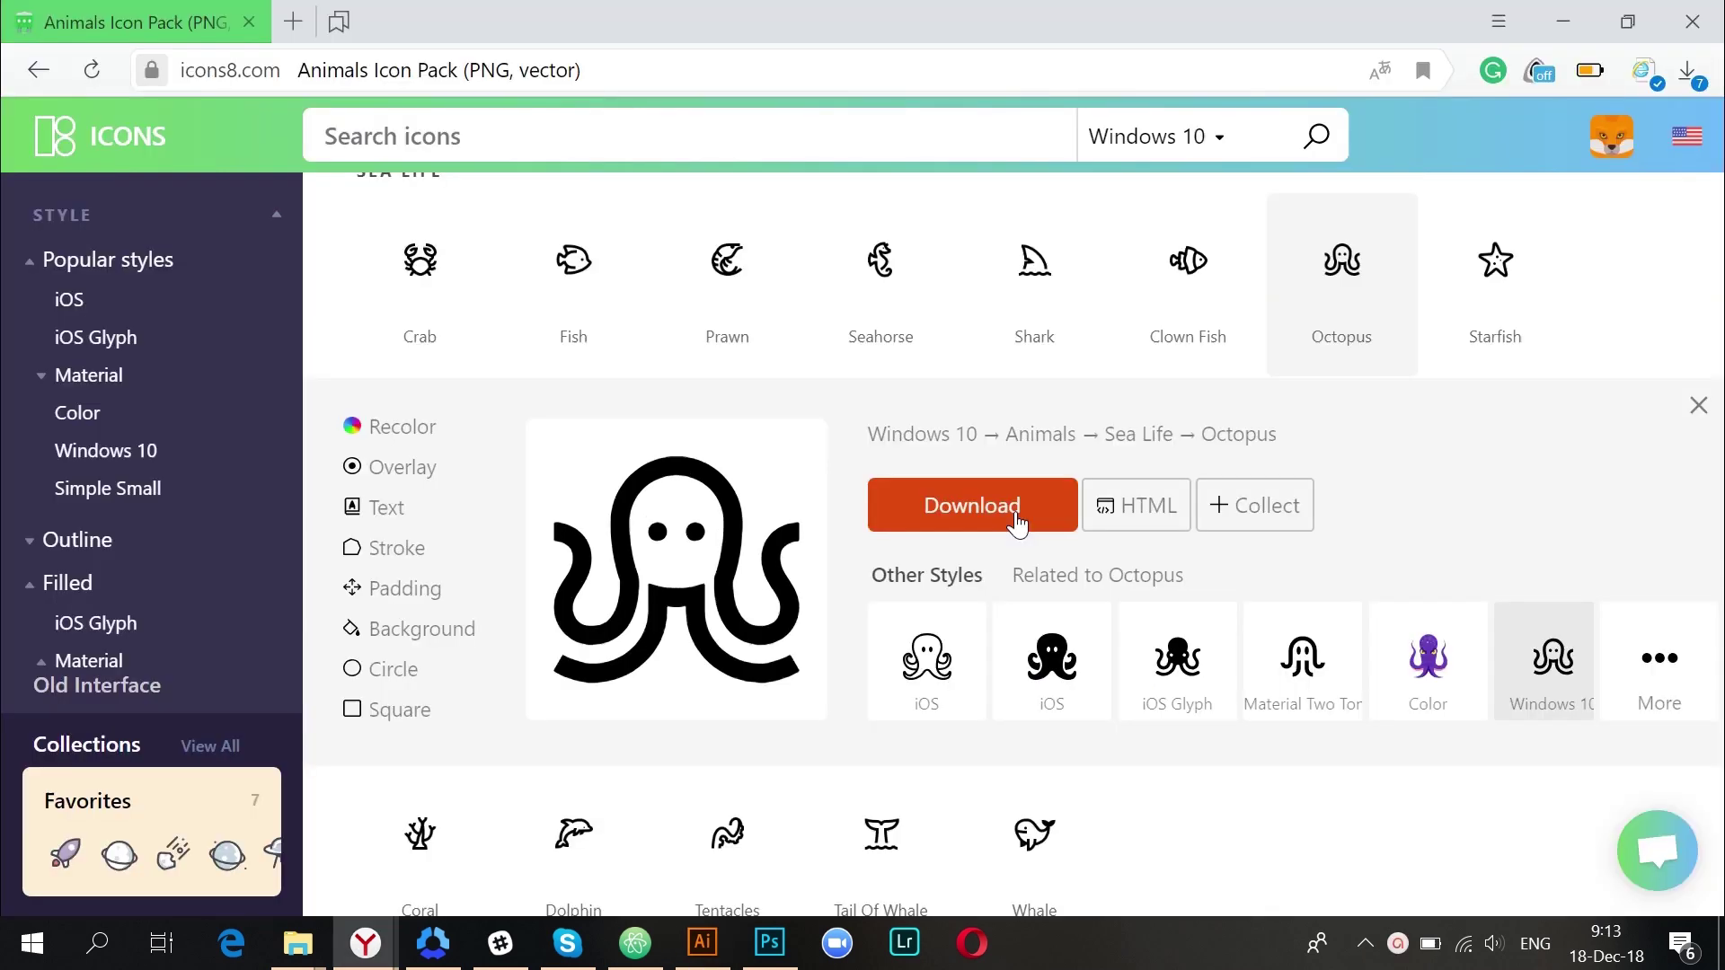
{"action": "left_click", "coordinate": [1016, 523]}
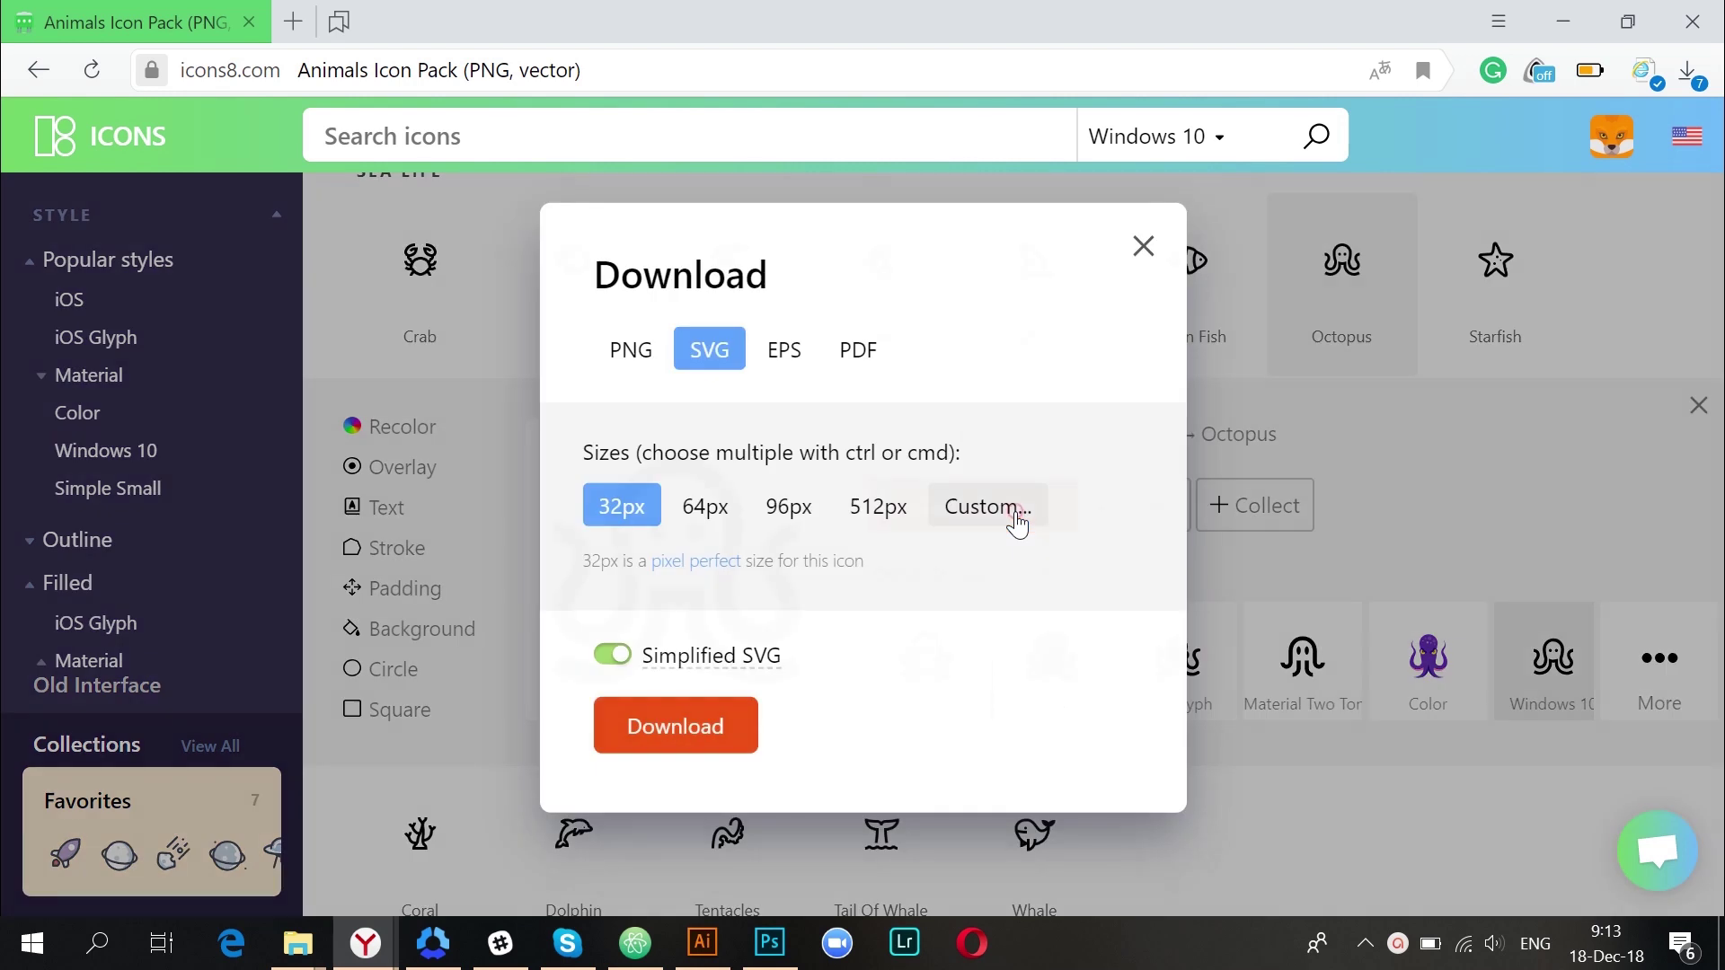
{"action": "left_click", "coordinate": [737, 744]}
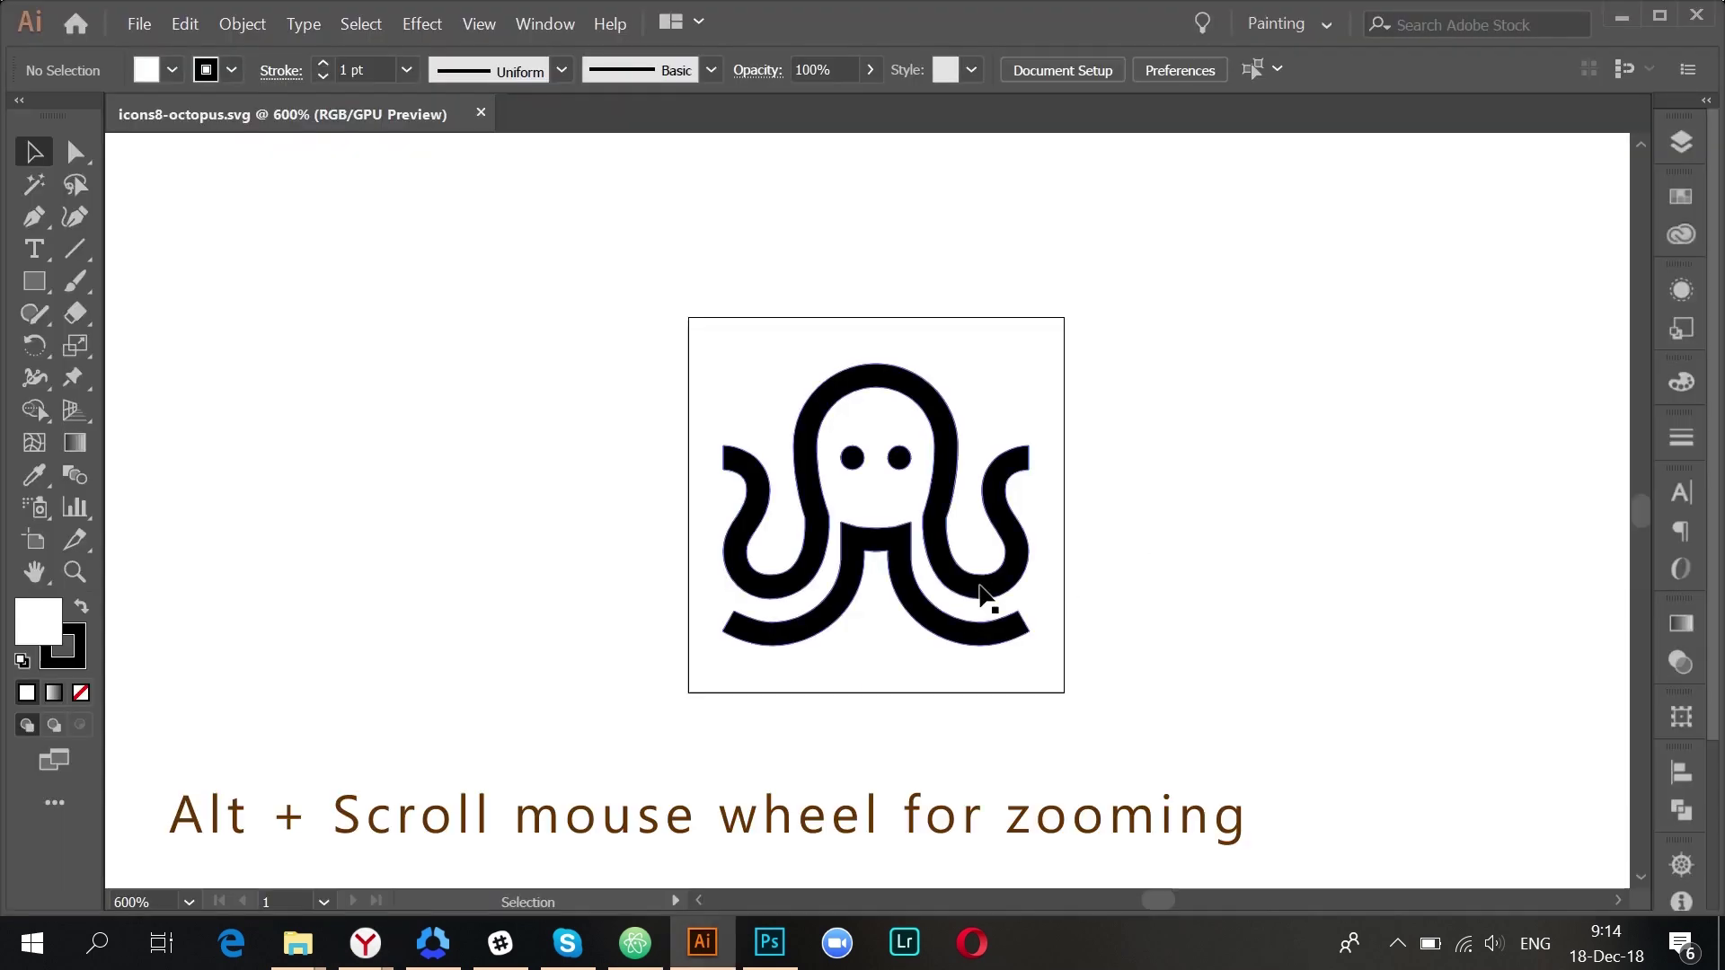
- Duplicate the octopus icon to the right of the original
{"action": "left_click", "coordinate": [984, 588]}
{"action": "scroll", "coordinate": [979, 586], "scroll_direction": "down", "scroll_amount": 3}
{"action": "left_click_drag", "start_coordinate": [952, 617], "coordinate": [1321, 620]}
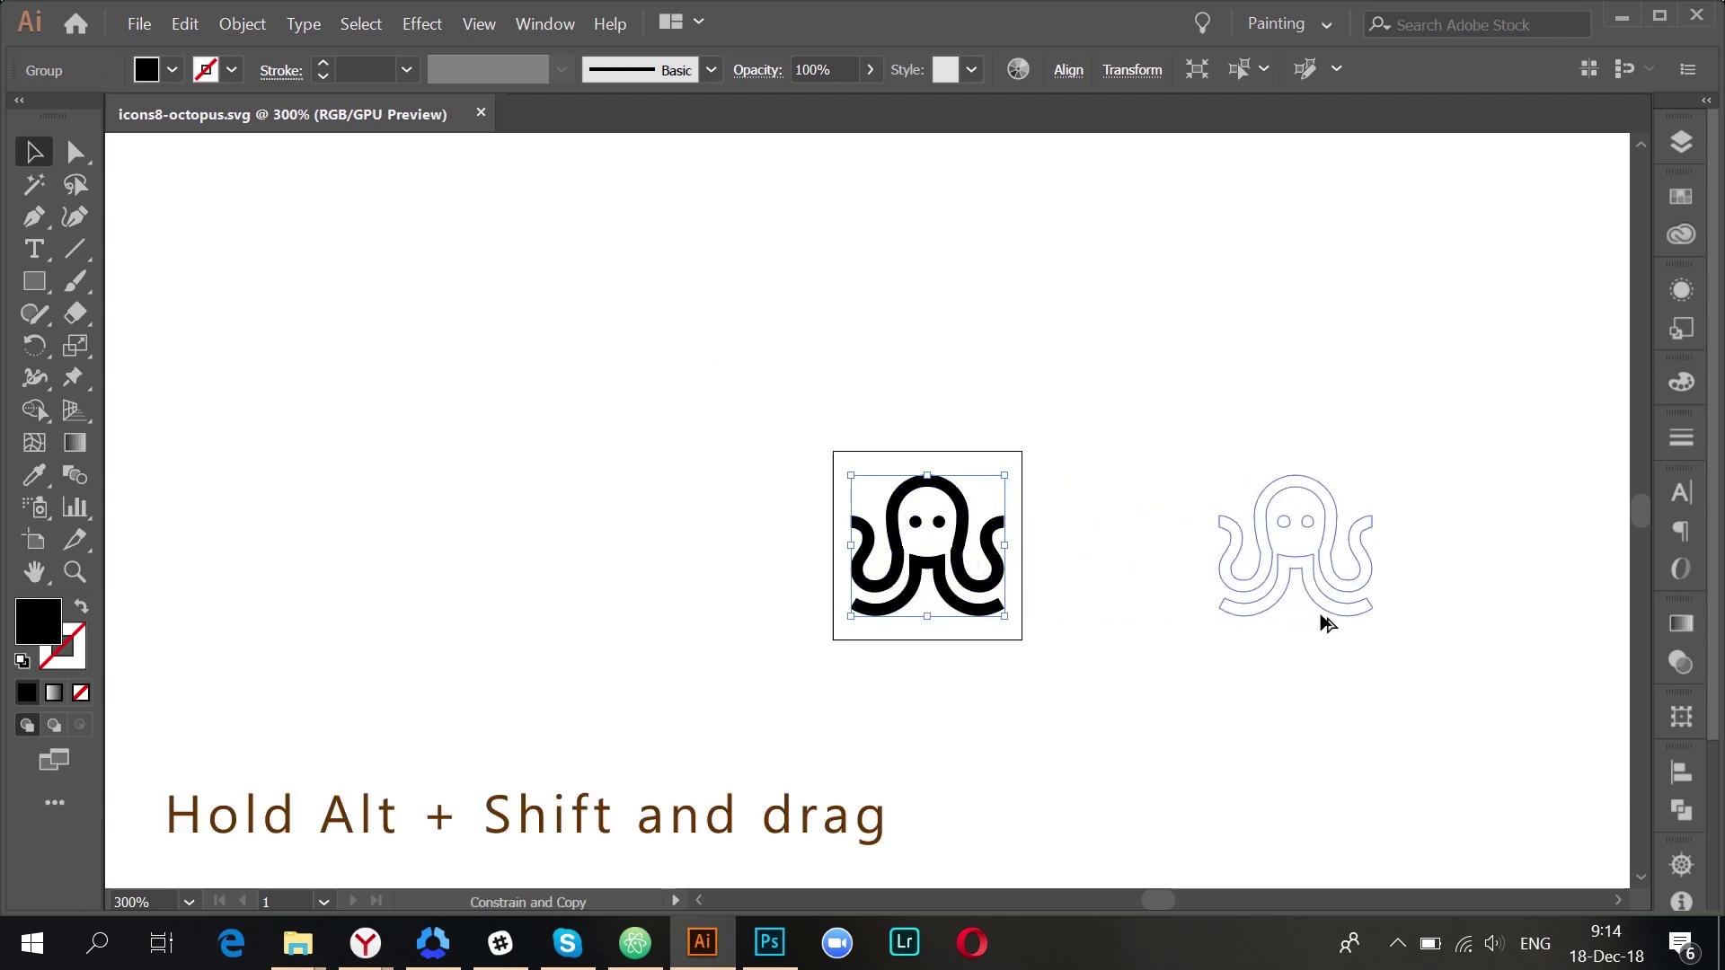
{"action": "scroll", "coordinate": [1494, 570], "scroll_direction": "up", "scroll_amount": 2}
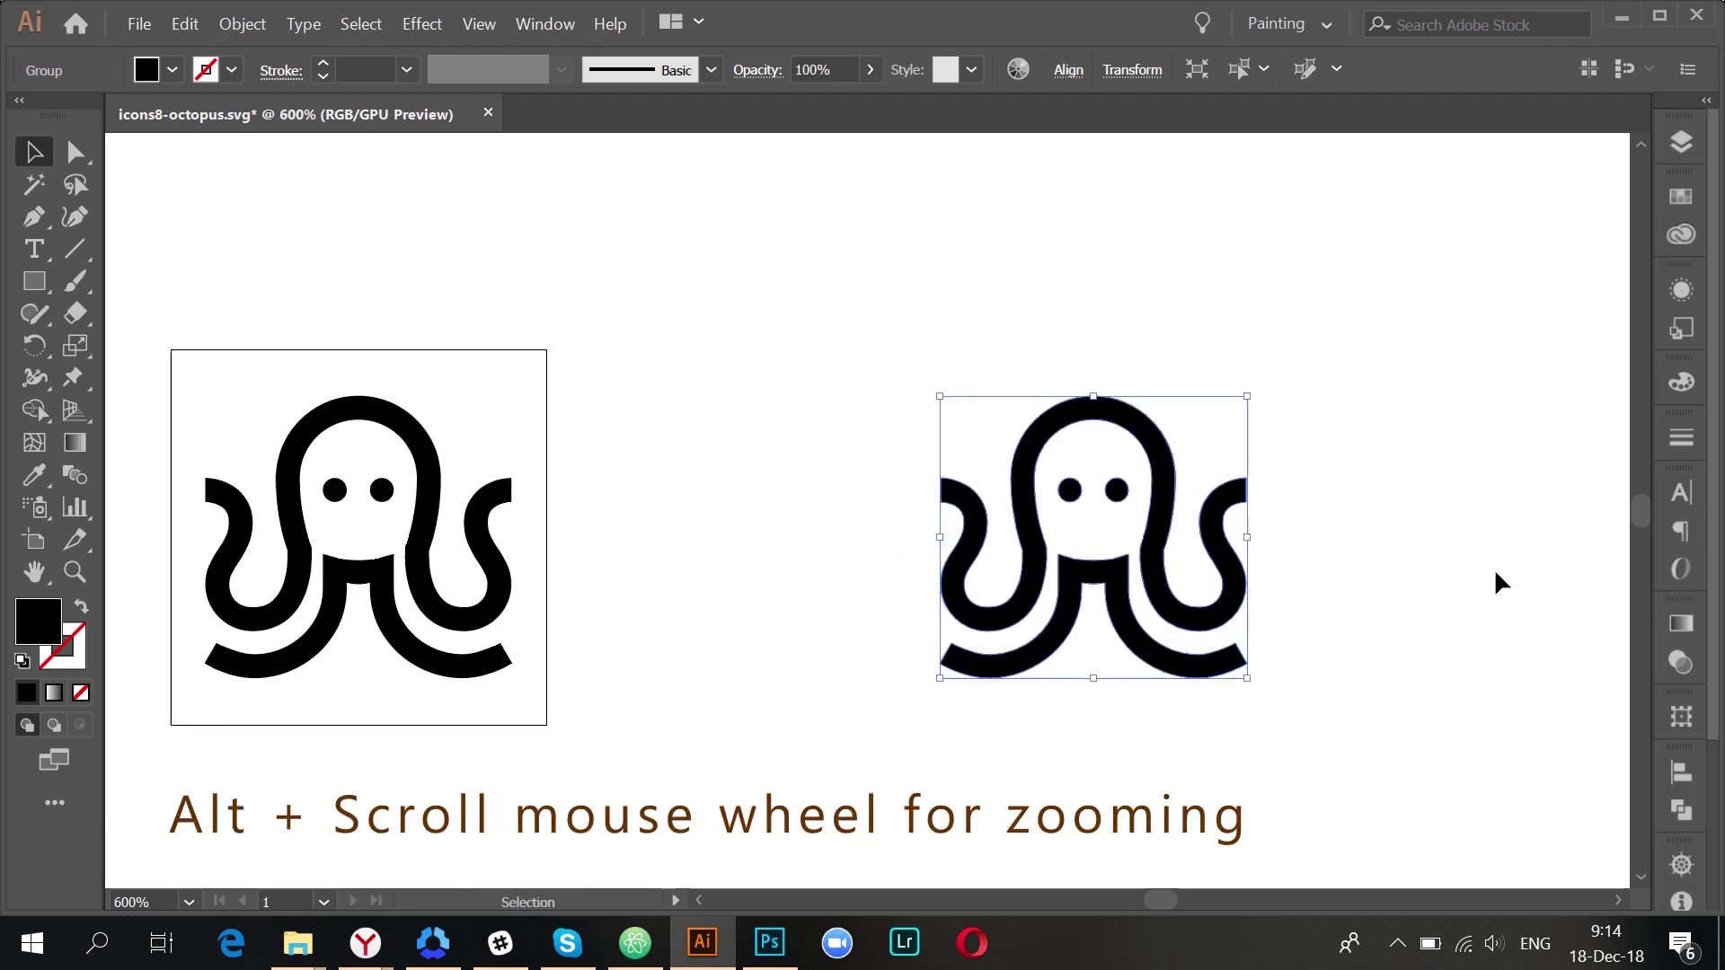
- Double the copy's height proportionally to 48 px by entering 24 px*2
{"action": "left_click", "coordinate": [1141, 68]}
{"action": "left_click", "coordinate": [1088, 148]}
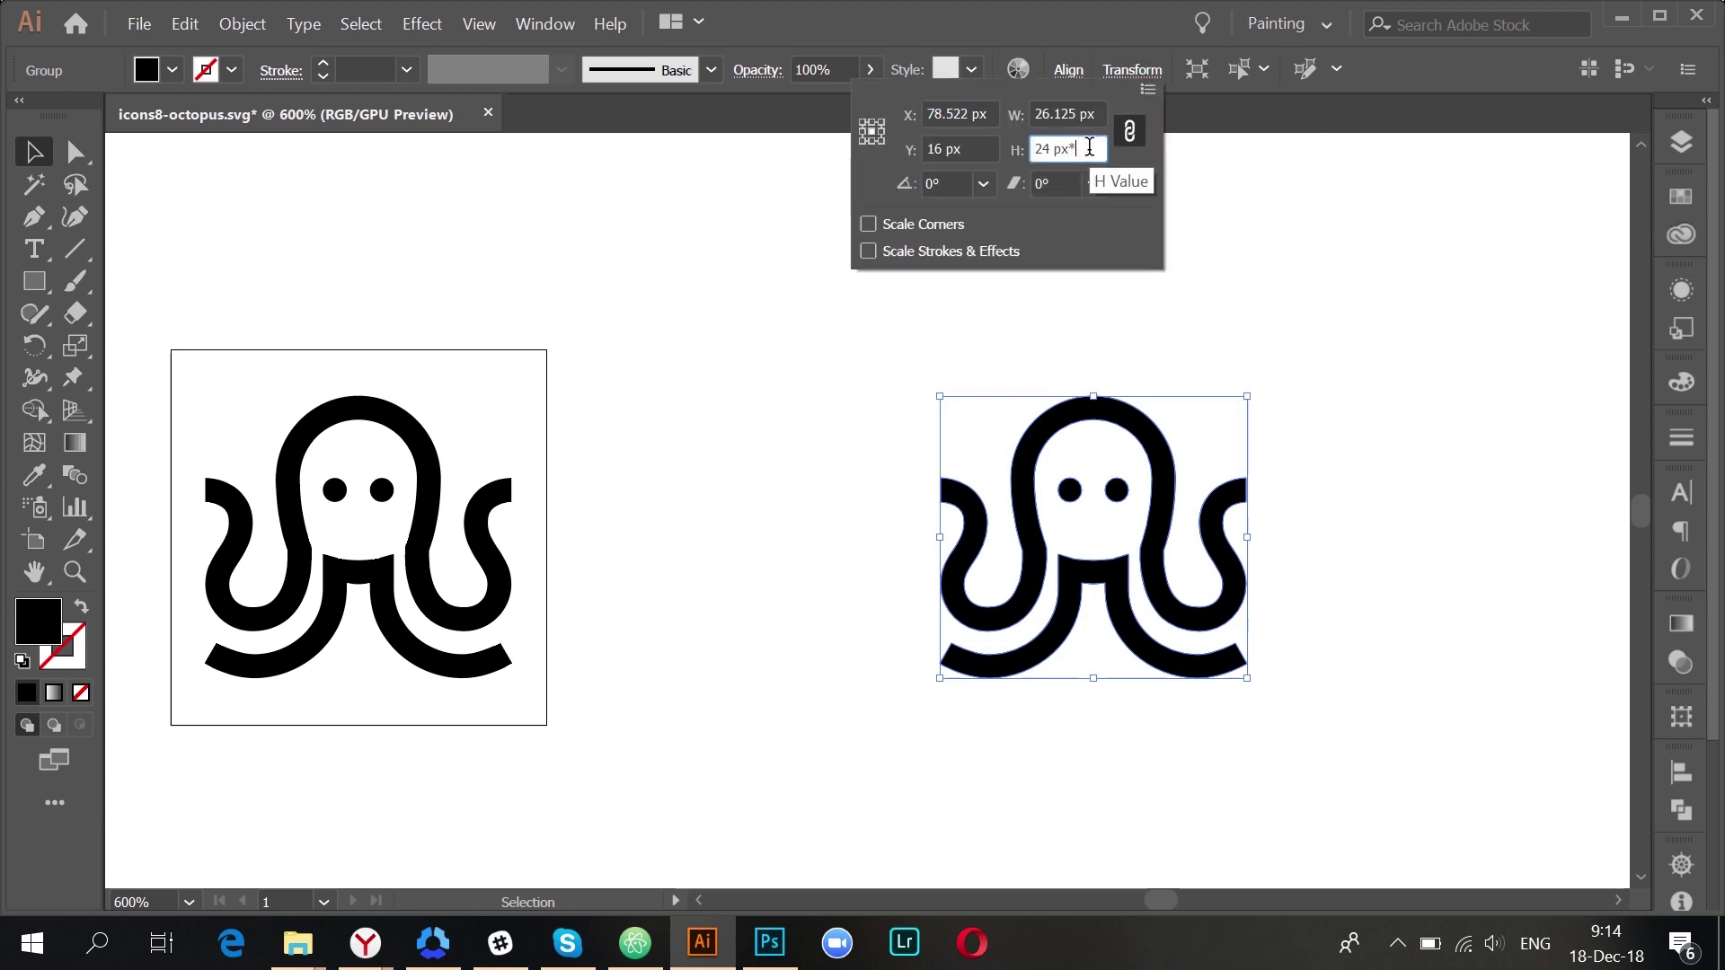
{"action": "type", "text": "*2"}
{"action": "key", "text": "Return"}
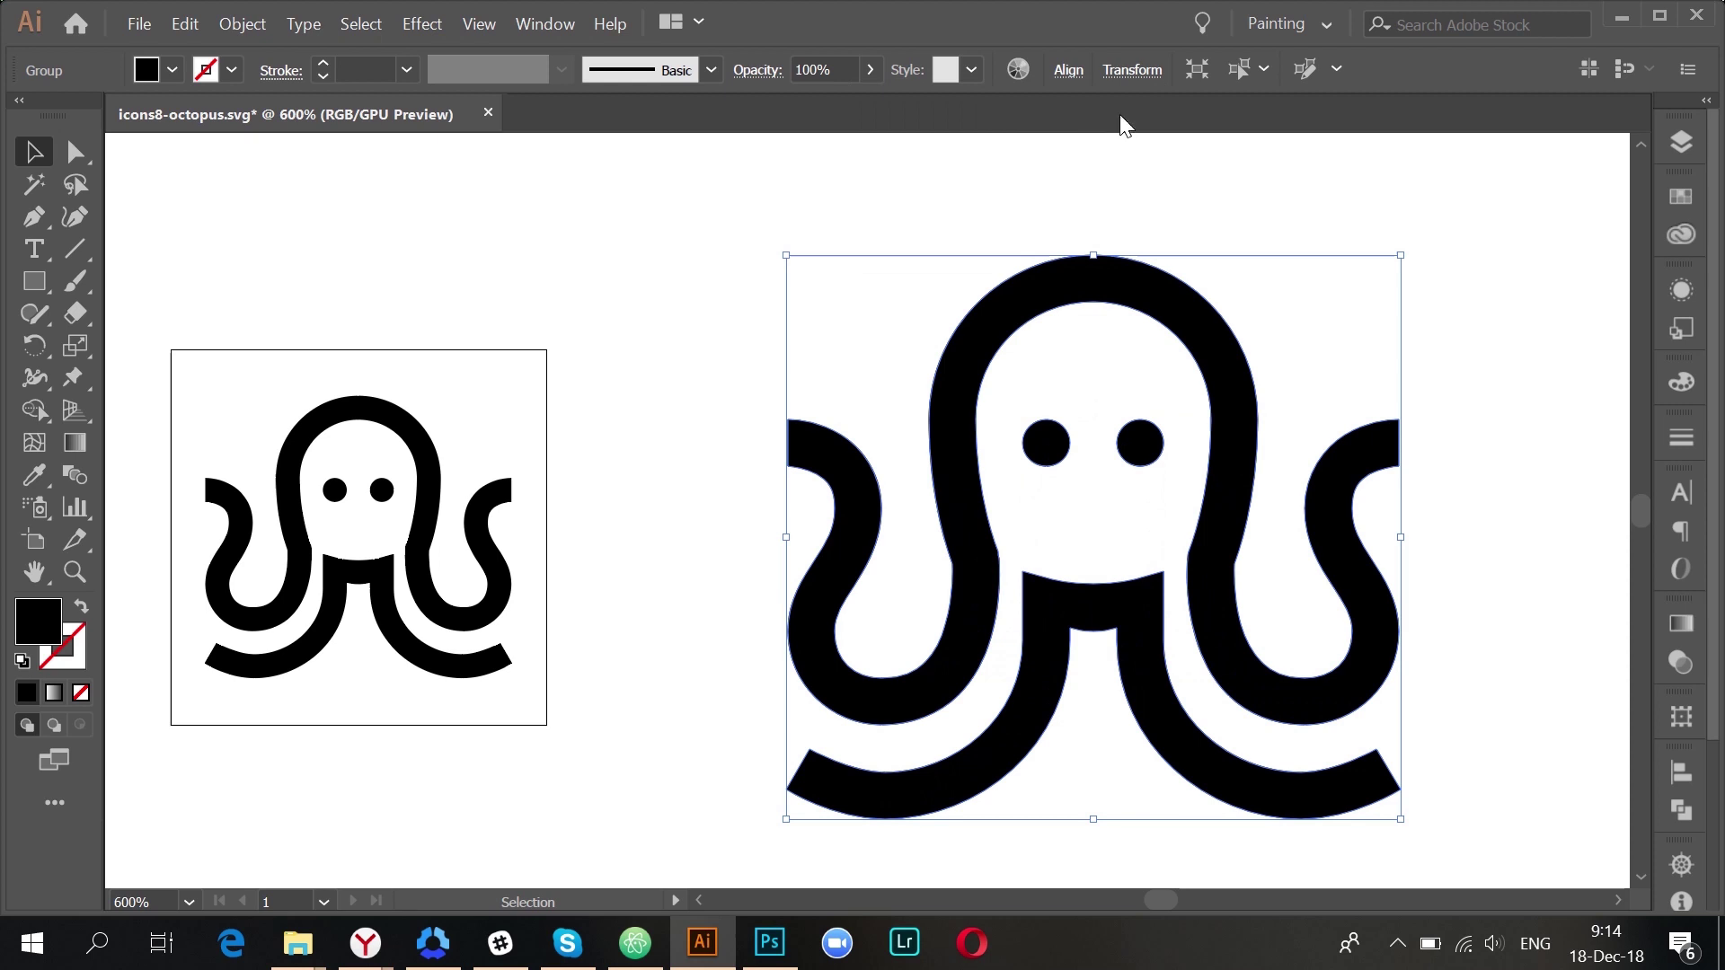
- Position the copy at X 78 px and check it with Pixel Preview
{"action": "left_click", "coordinate": [1140, 70]}
{"action": "type", "text": "78"}
{"action": "key", "text": "Return"}
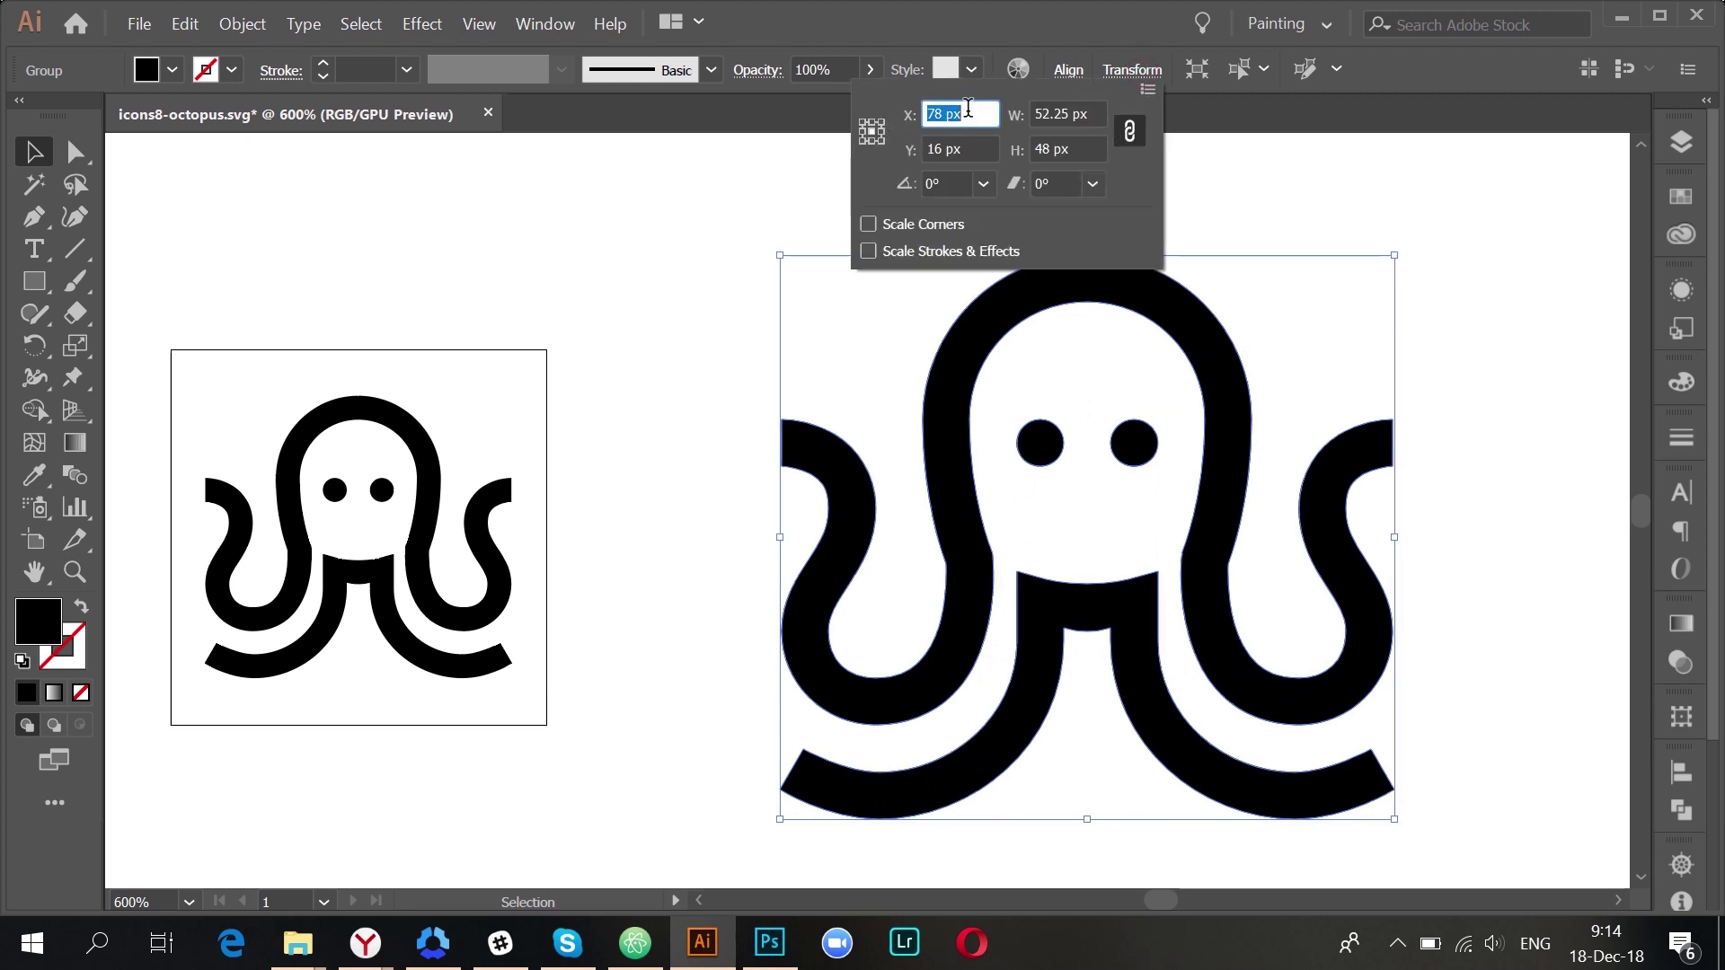
{"action": "key", "text": "Escape"}
{"action": "key", "text": "ctrl+alt+y"}
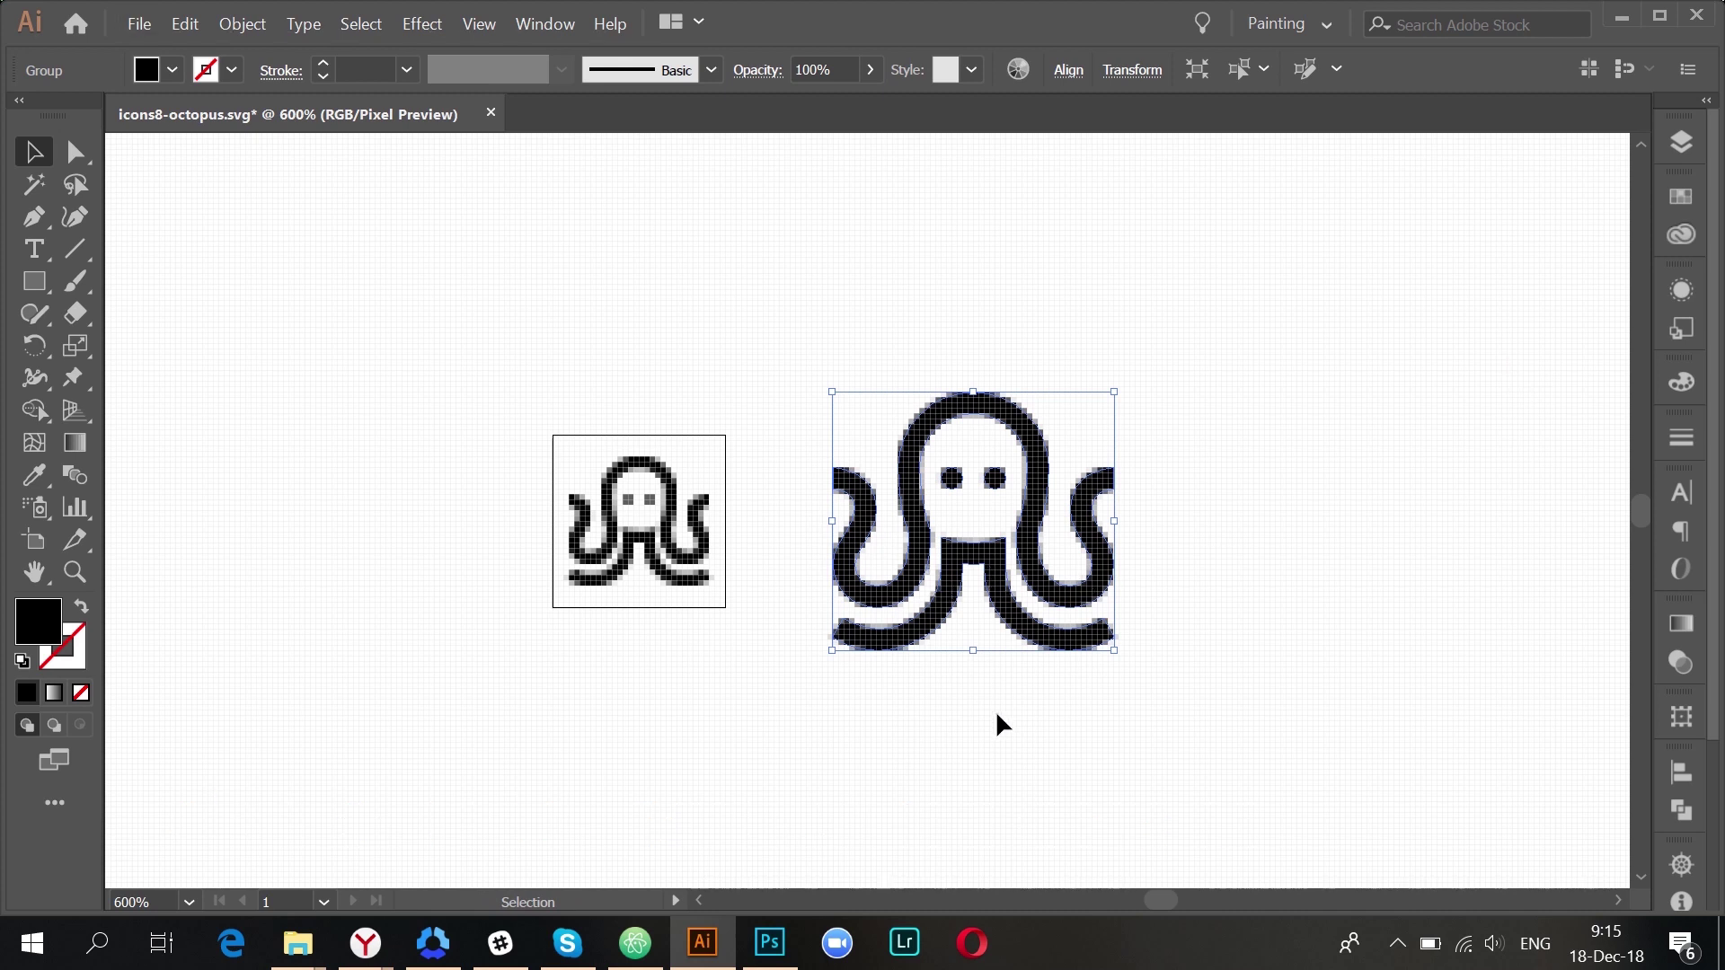
{"action": "left_click", "coordinate": [995, 714]}
{"action": "left_click", "coordinate": [1024, 528]}
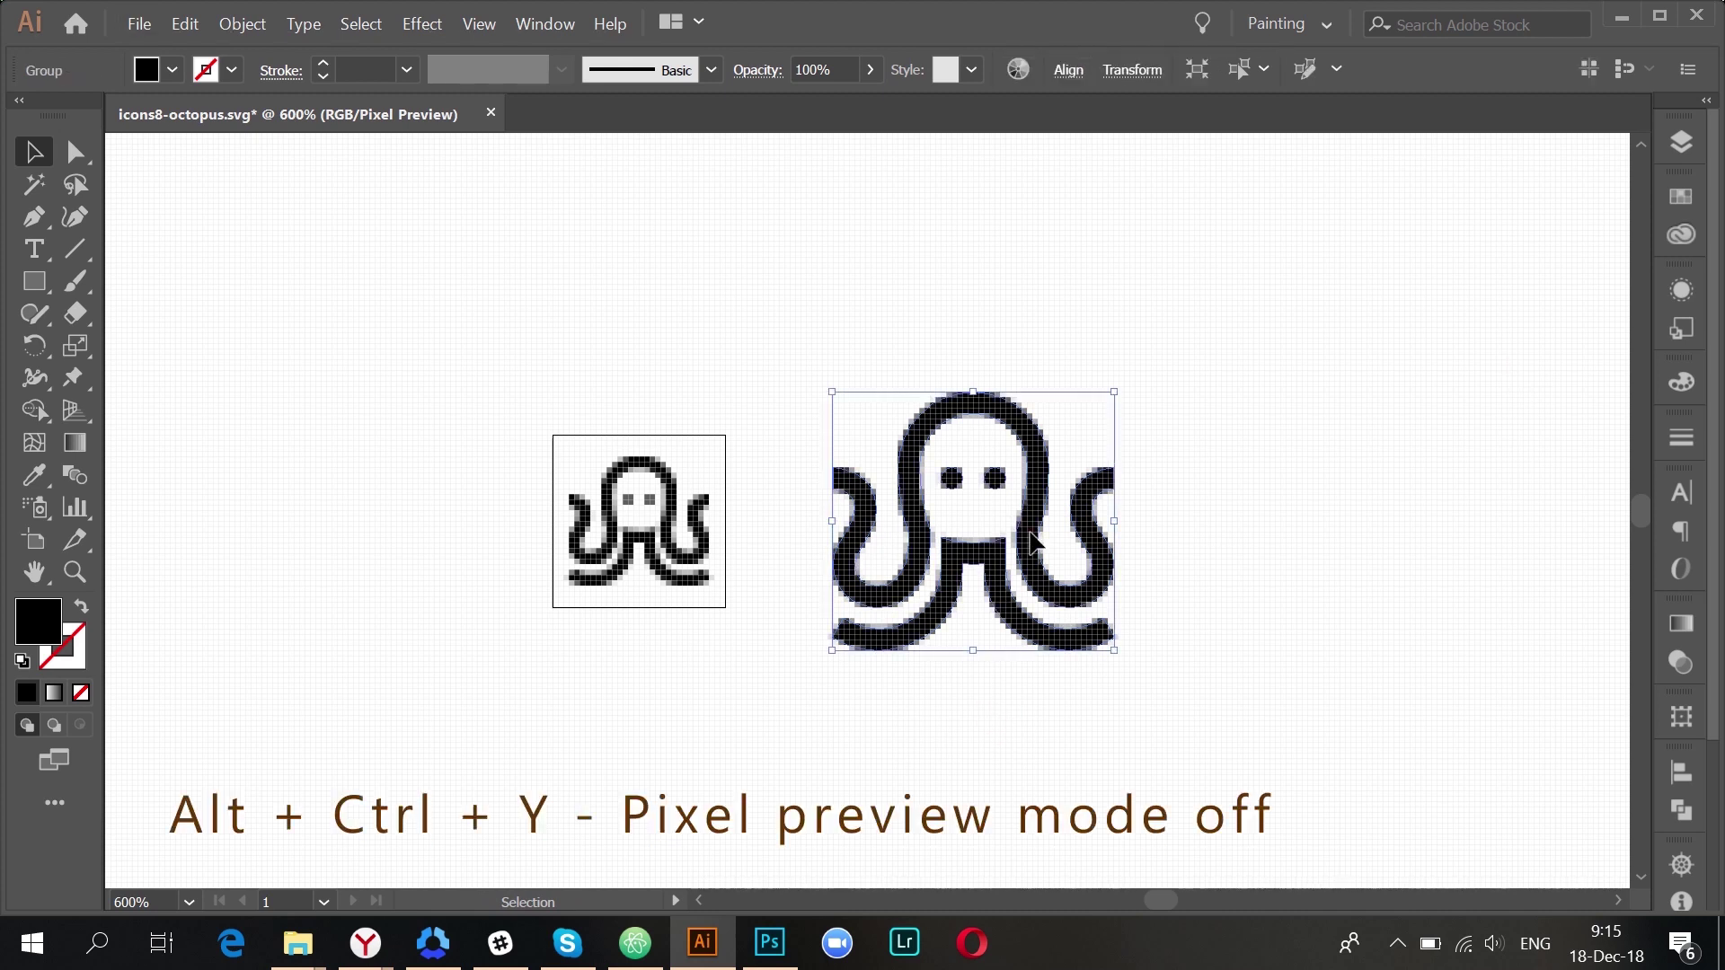
- Fill the pasted-behind octopus copy with yellow FFFC5C, lock it, and reselect the black front octopus
{"action": "key", "text": "ctrl+alt+y"}
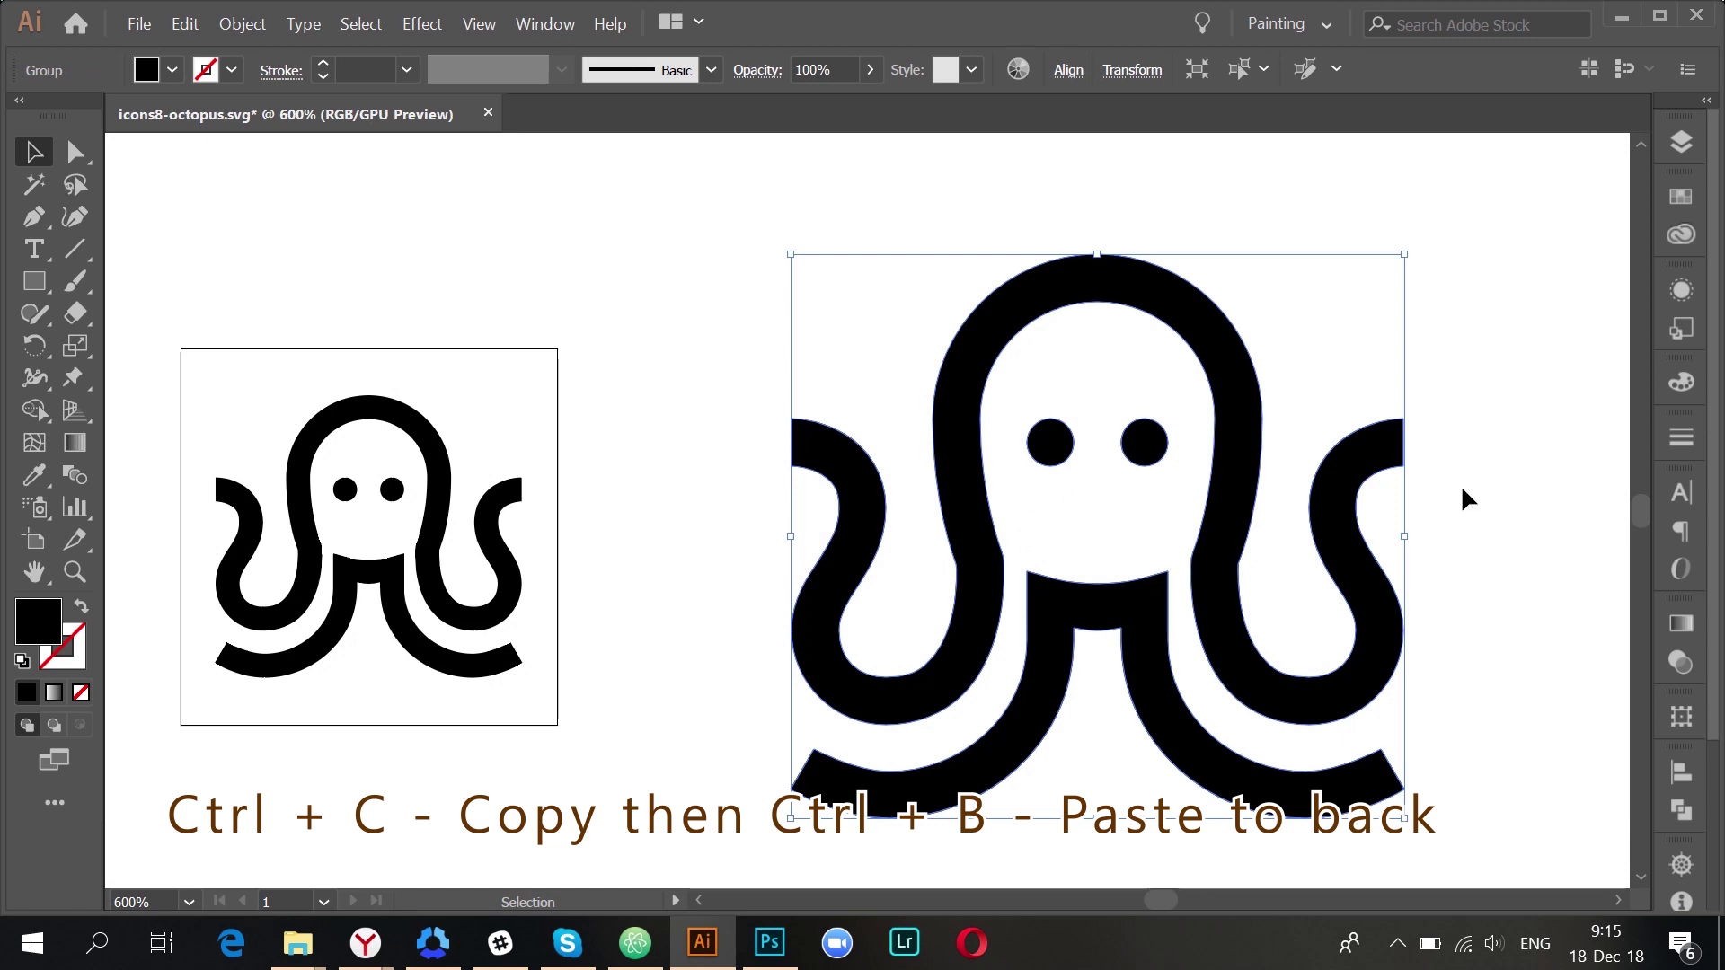
{"action": "left_click", "coordinate": [1685, 397]}
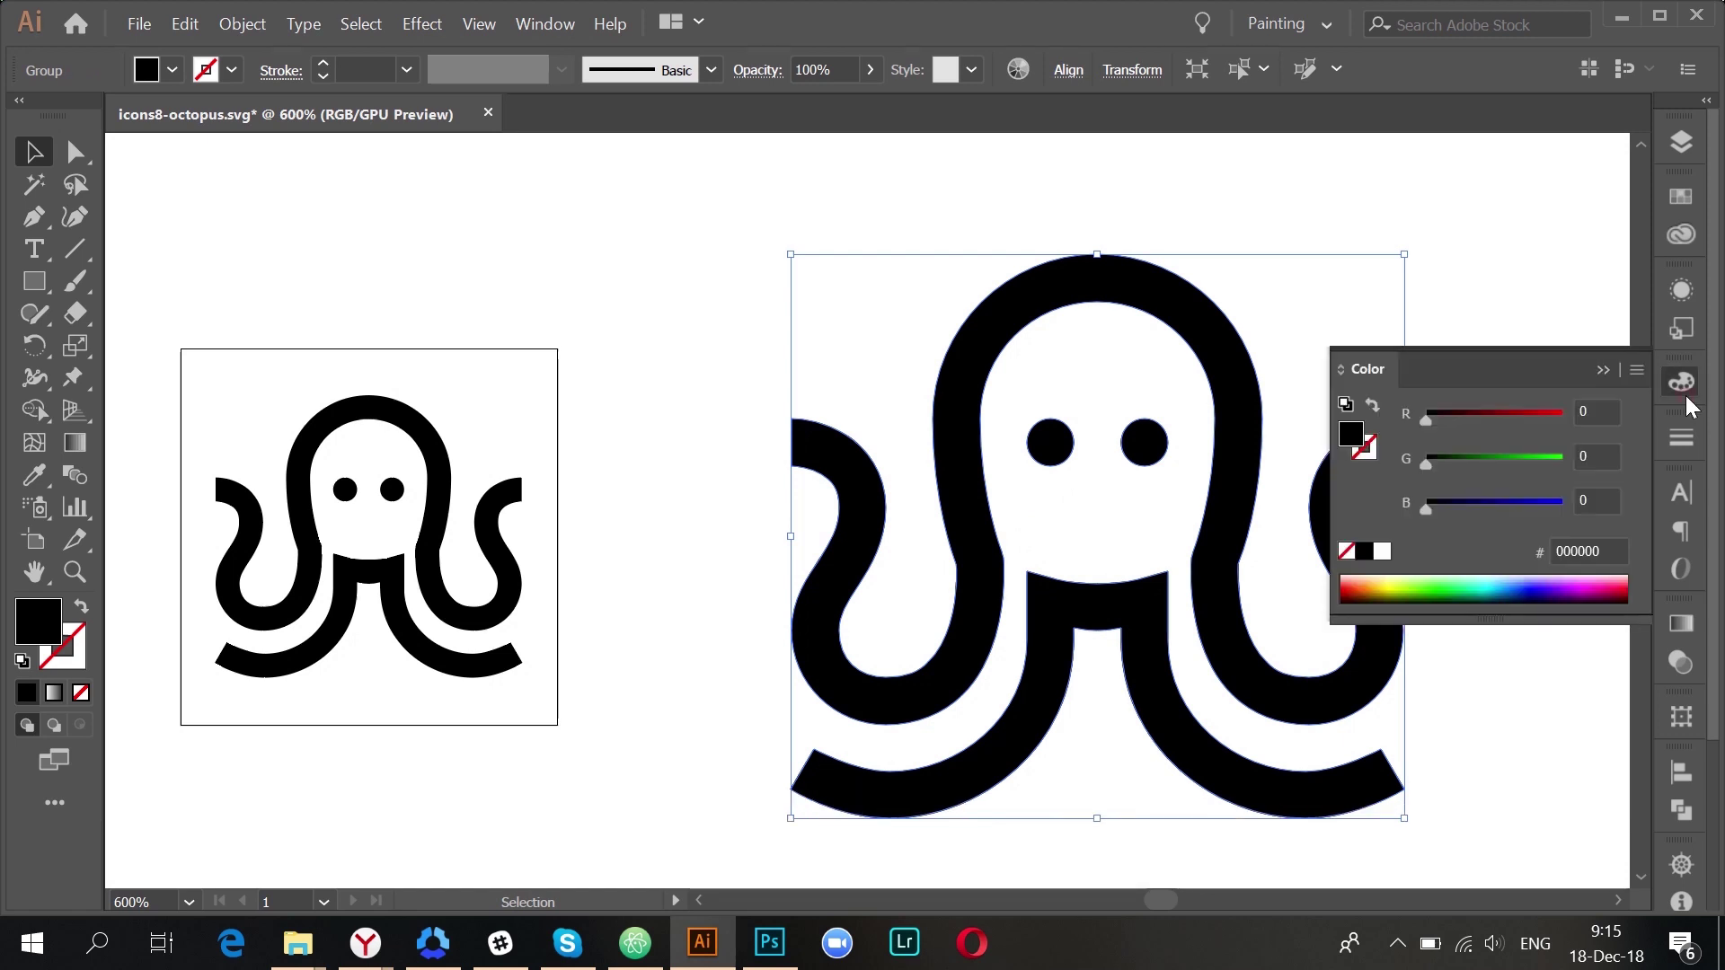
{"action": "left_click", "coordinate": [1387, 582]}
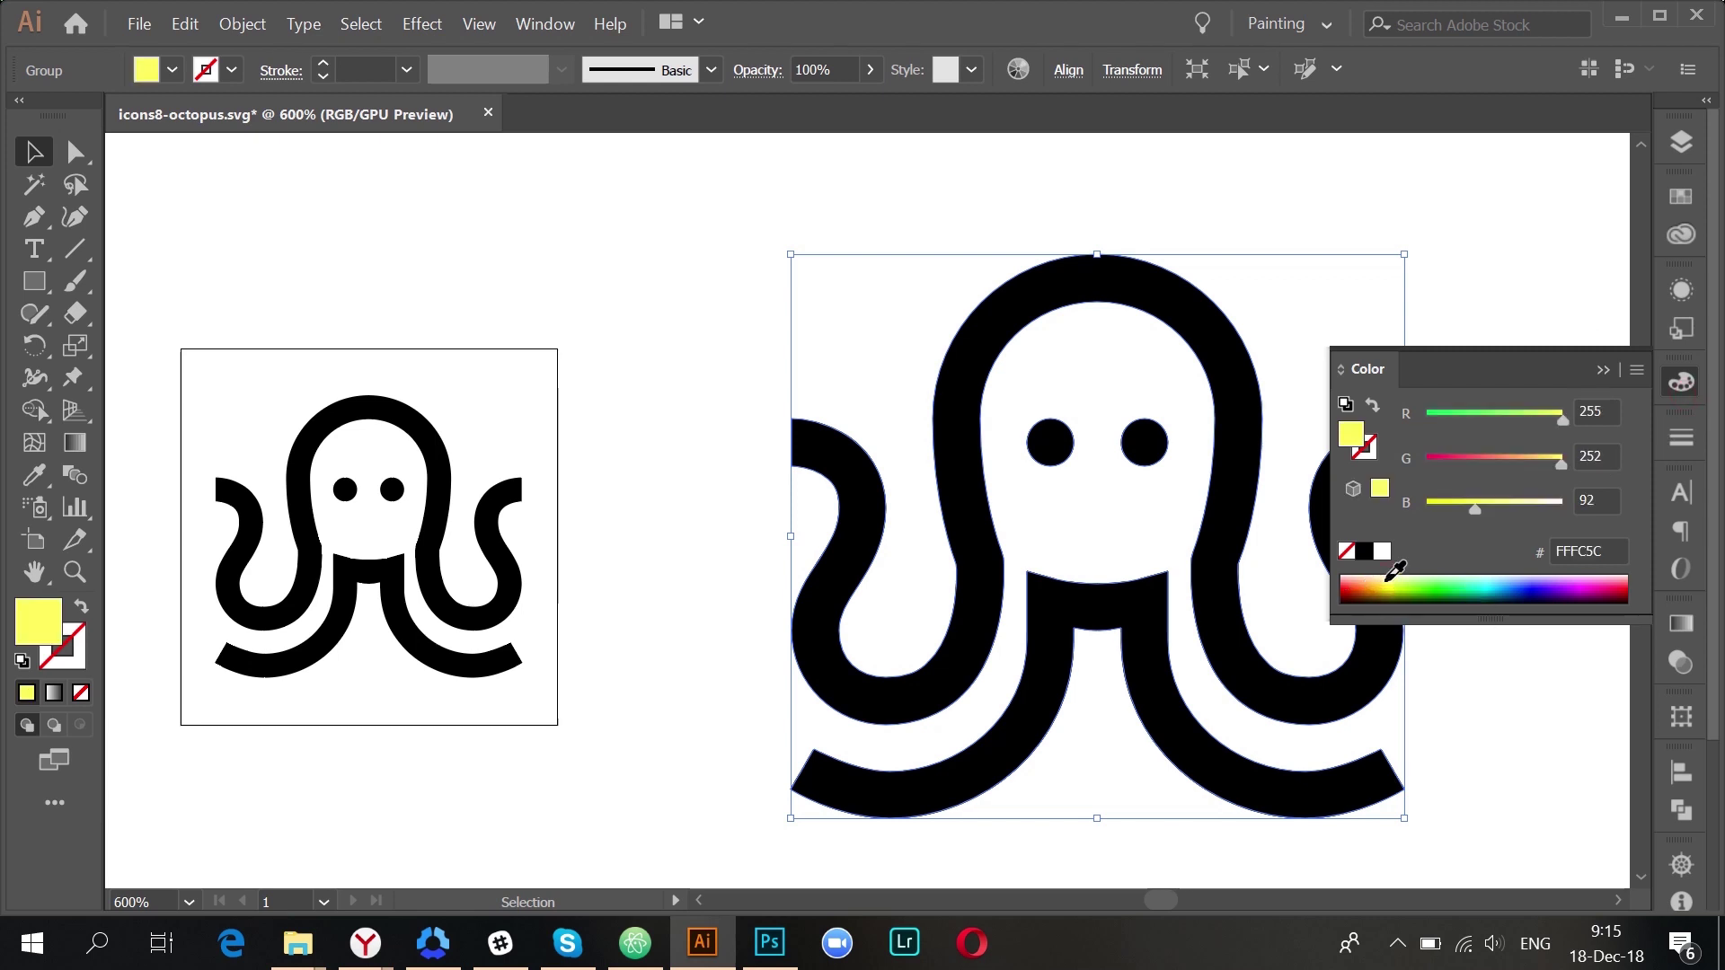
{"action": "left_click", "coordinate": [1603, 370]}
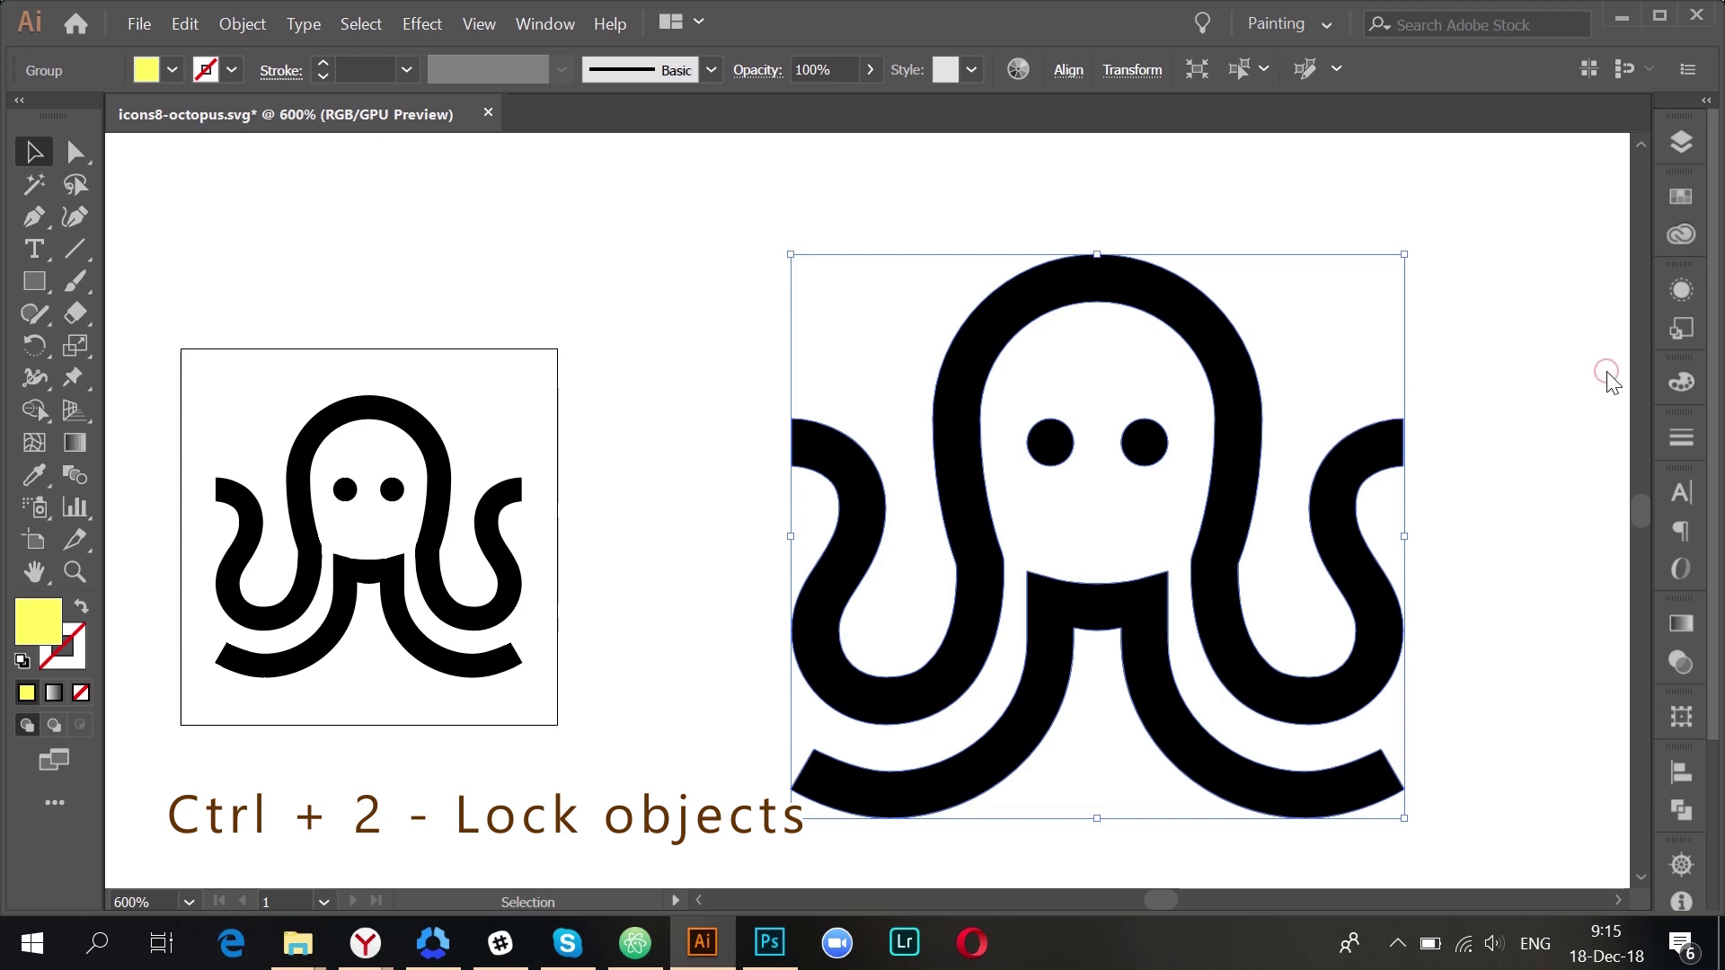
{"action": "key", "text": "ctrl+2"}
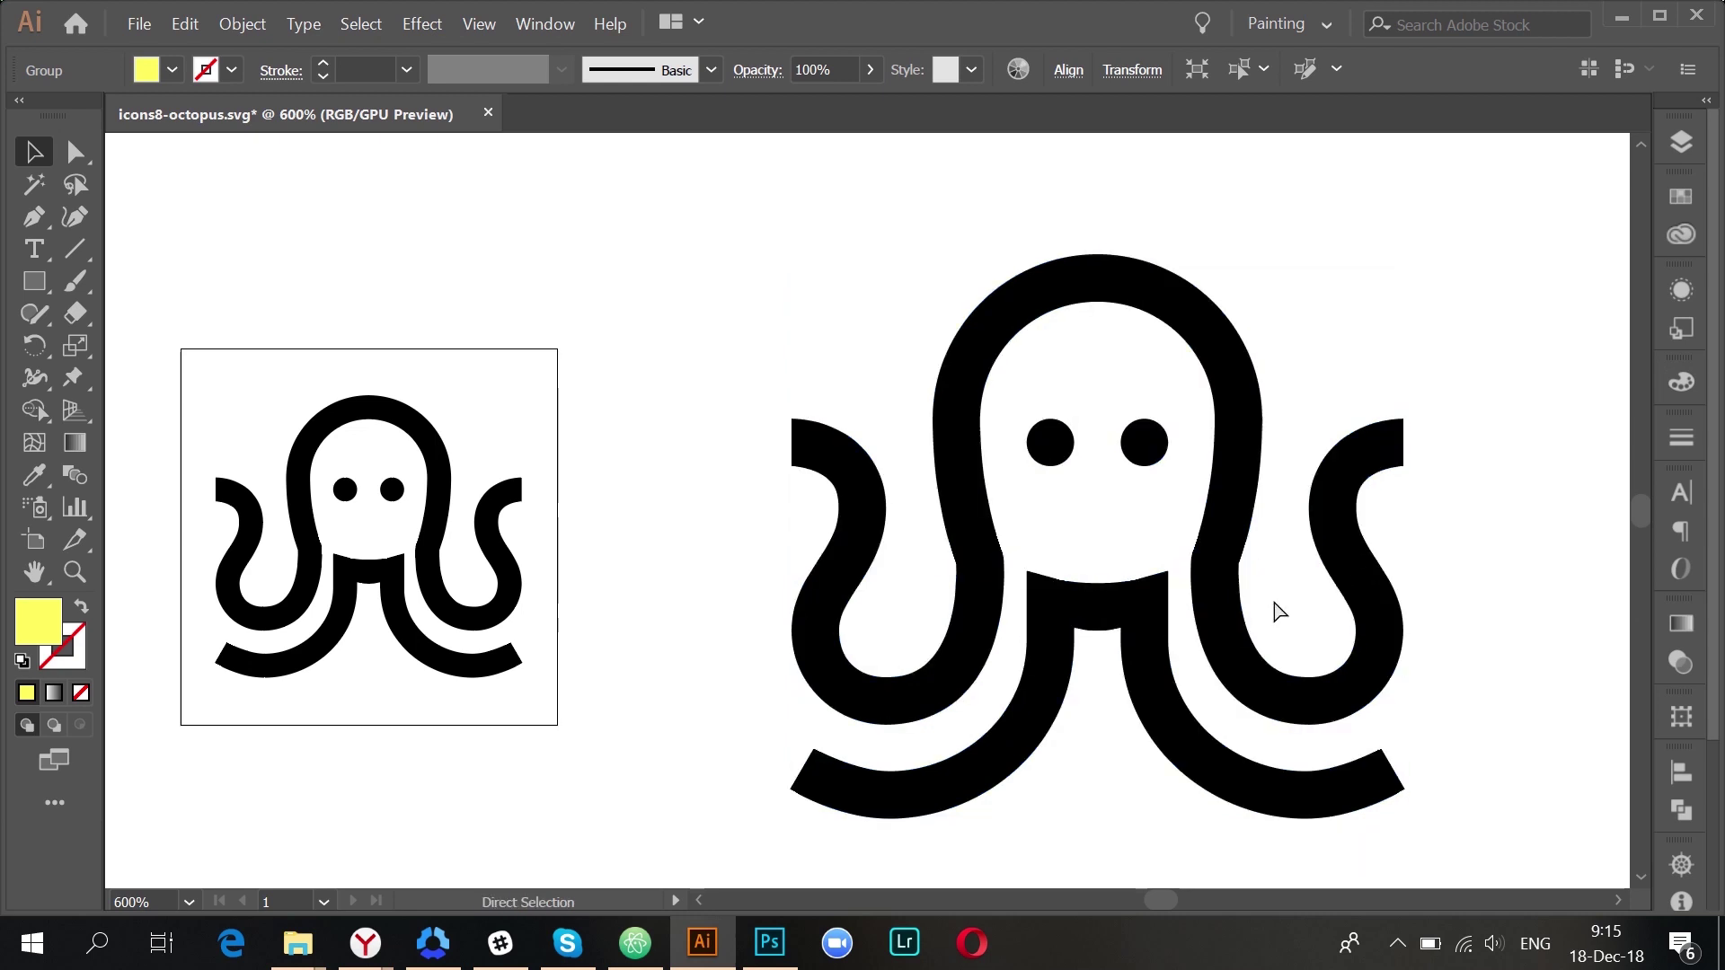
{"action": "key", "text": "ctrl+alt+2"}
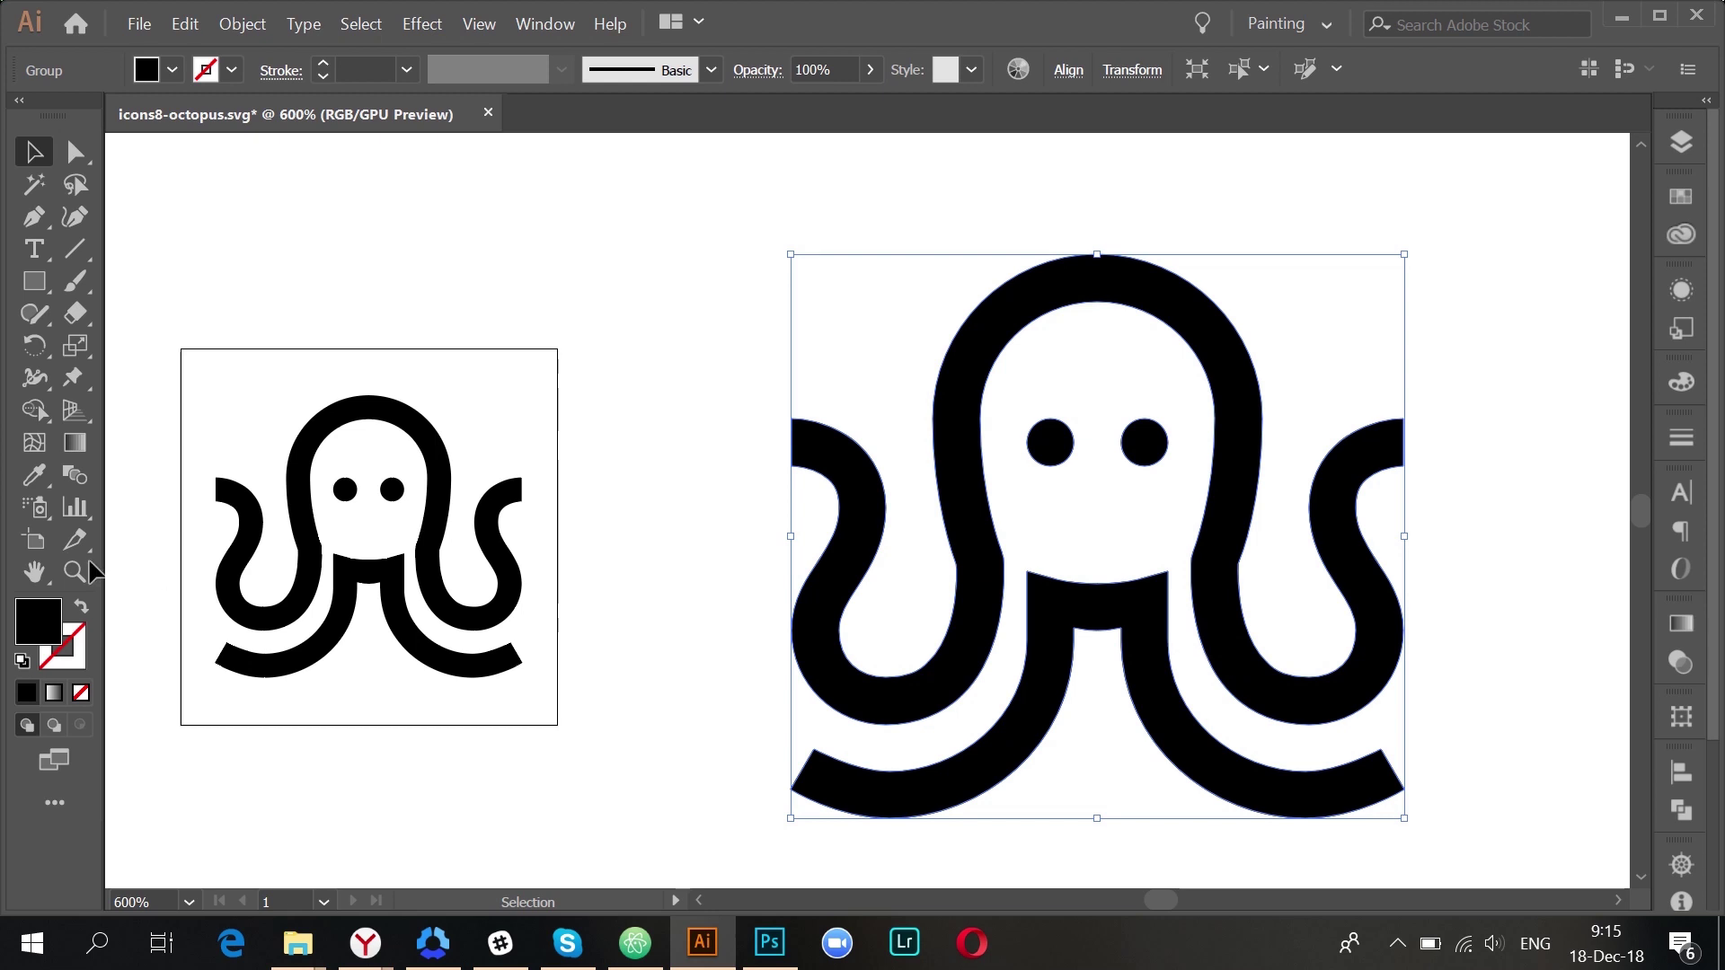
- Turn the front octopus into thin black outlines, ungroup it, and check each eye selects separately
{"action": "left_click", "coordinate": [81, 608]}
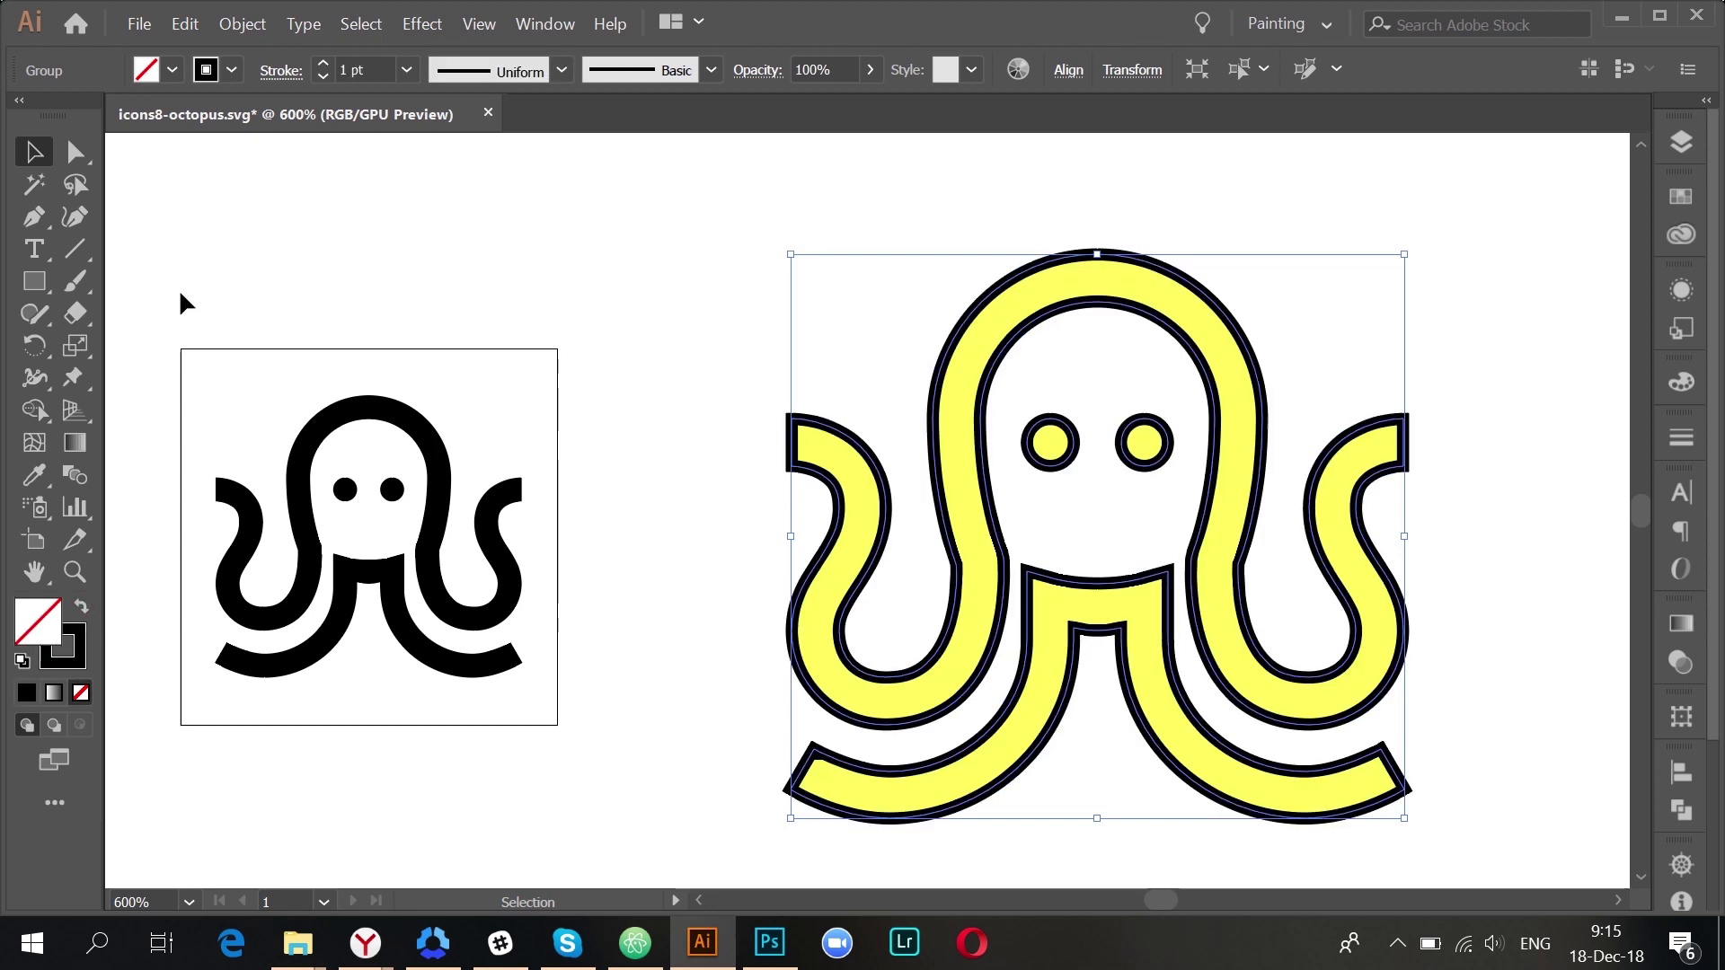
{"action": "left_click", "coordinate": [34, 411]}
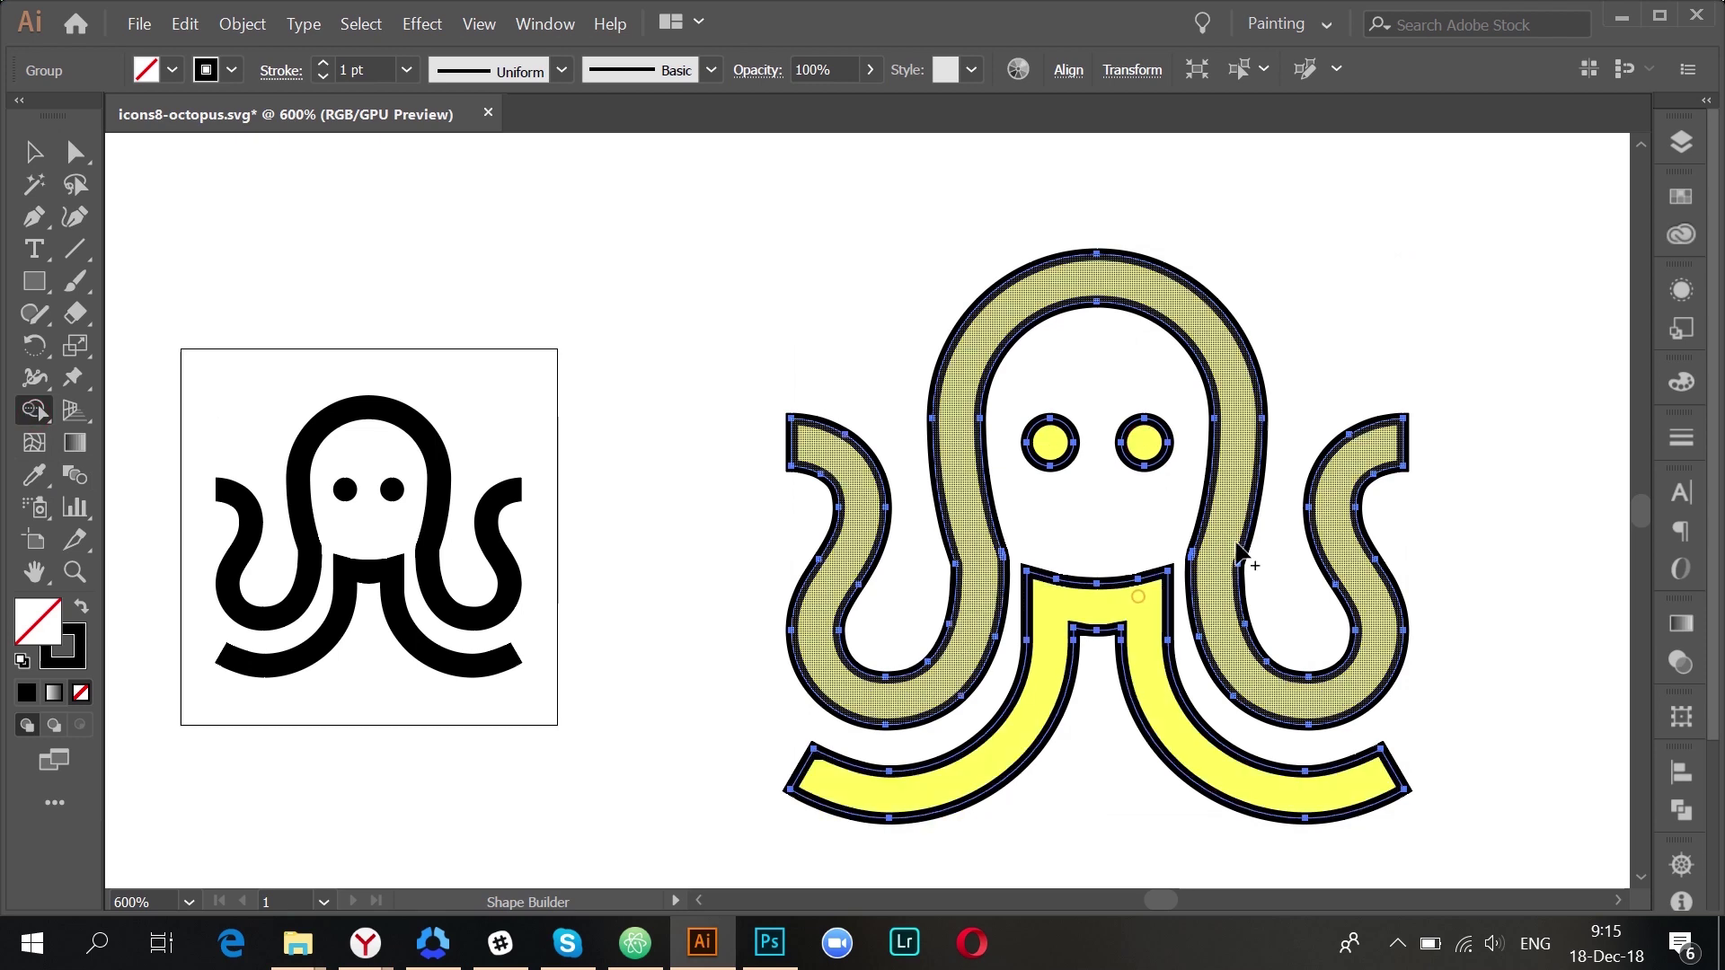
{"action": "left_click_drag", "start_coordinate": [1239, 557], "coordinate": [1127, 545]}
{"action": "key", "text": "v"}
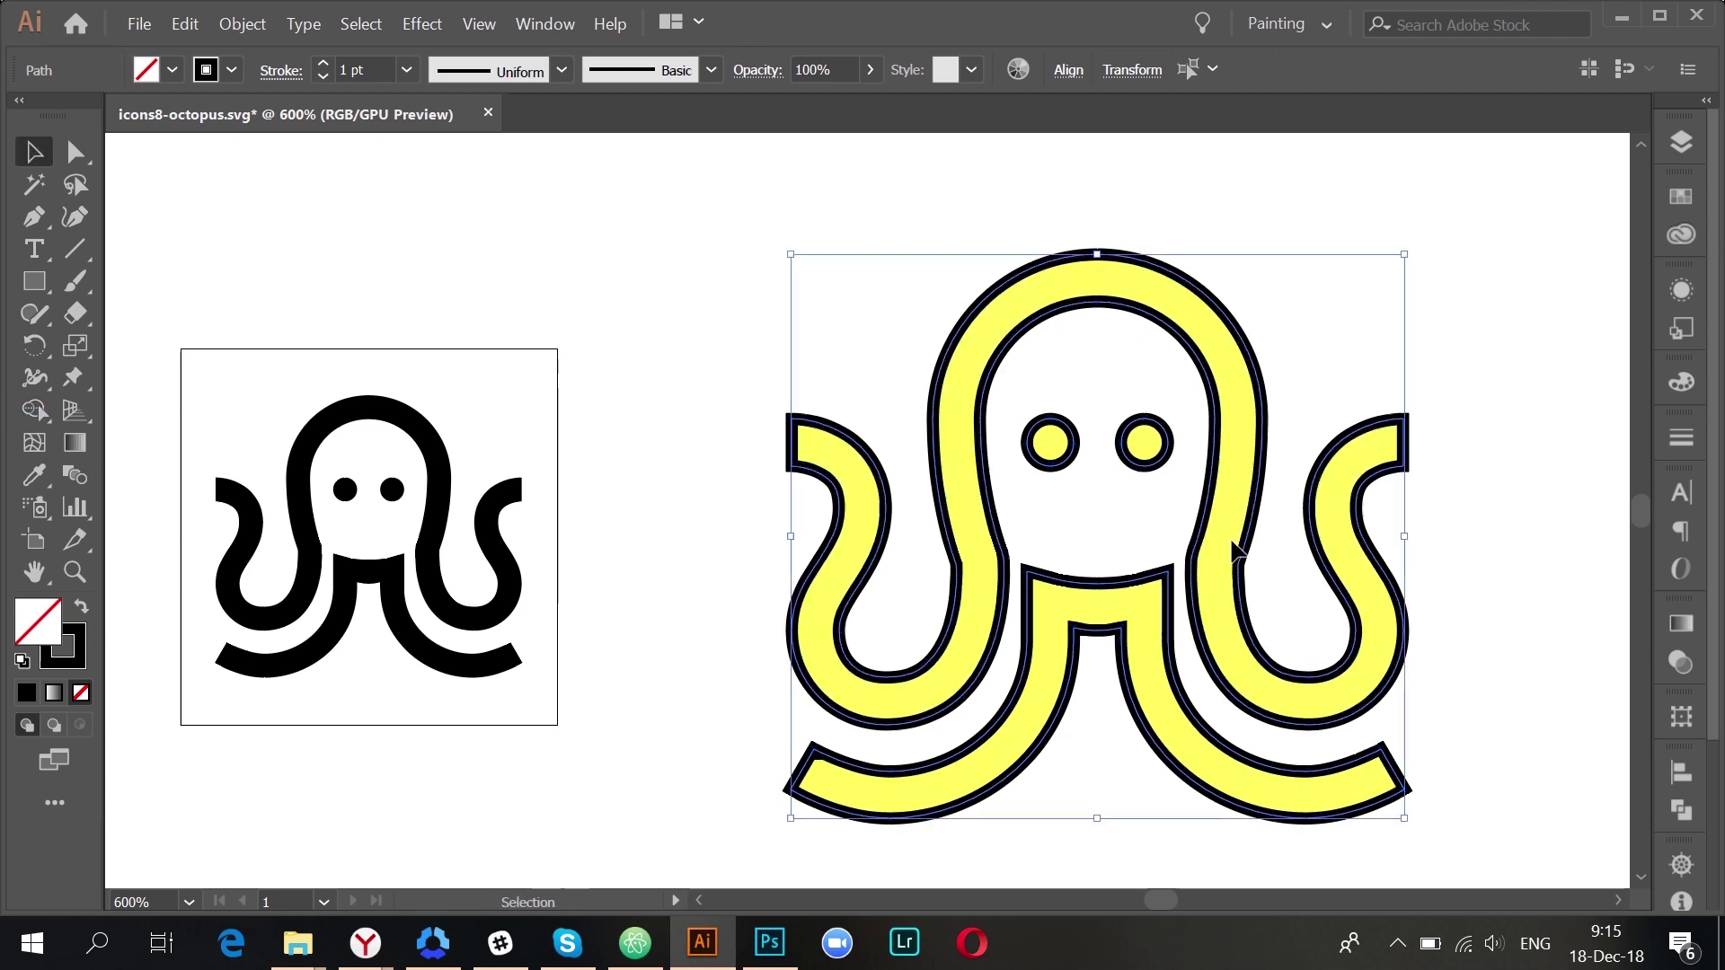
{"action": "key", "text": "ctrl+shift+g"}
{"action": "left_click", "coordinate": [1128, 544]}
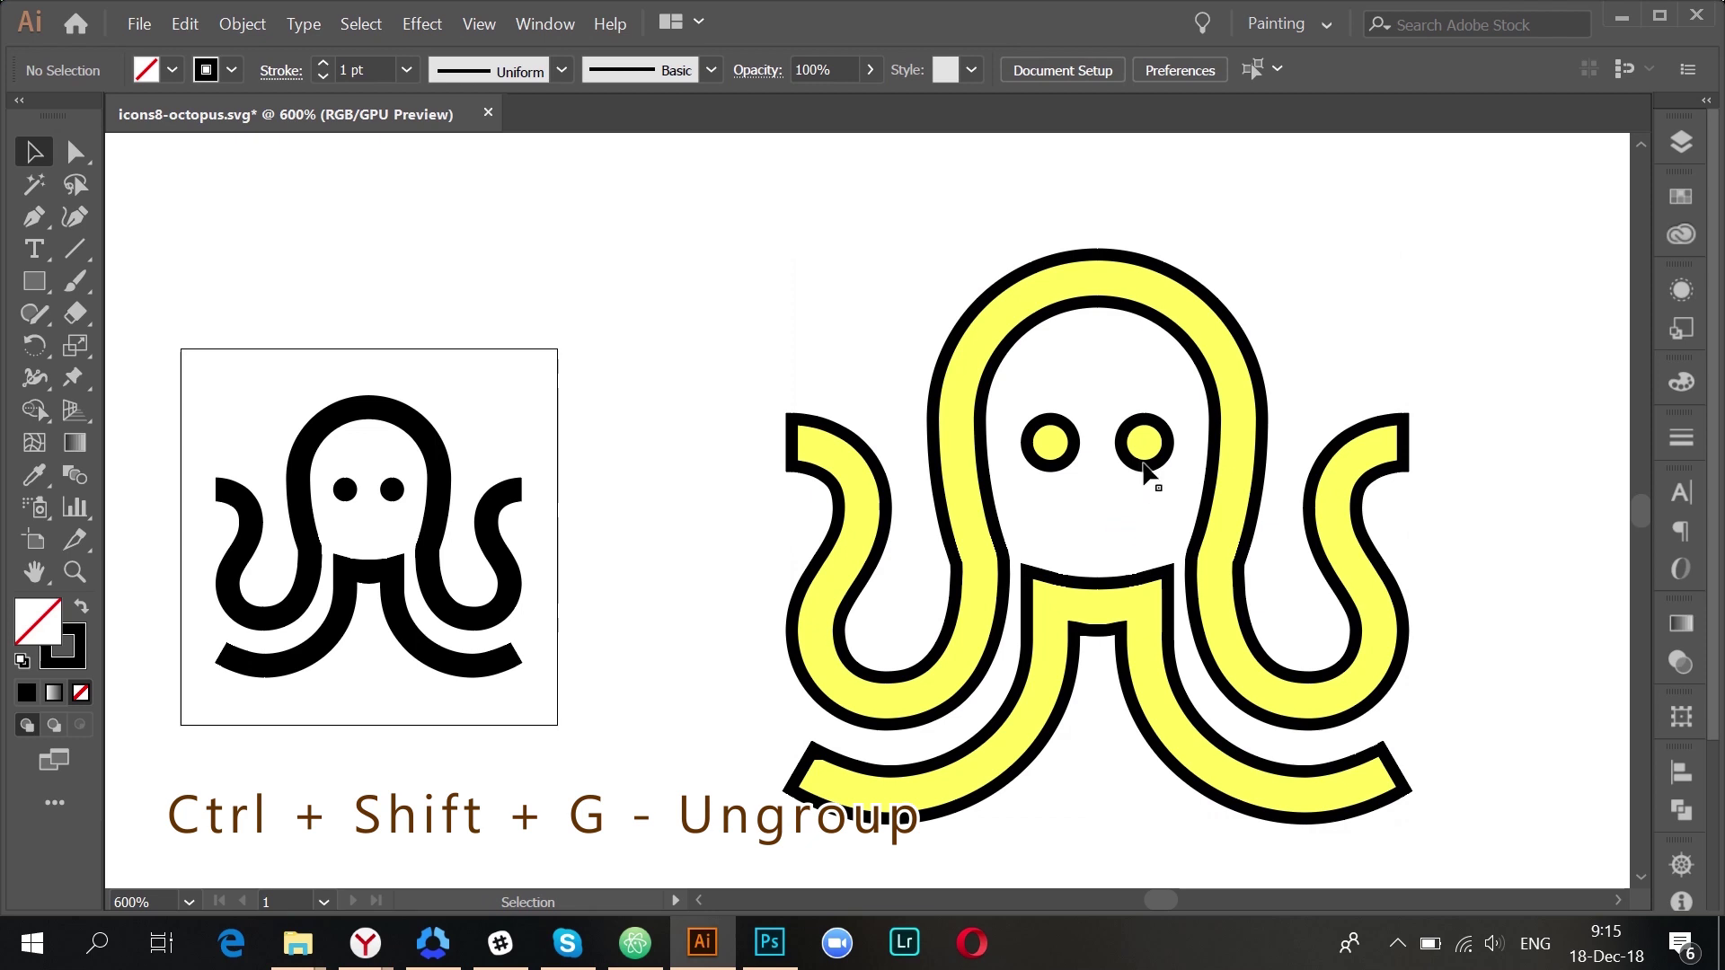
{"action": "left_click", "coordinate": [1146, 471]}
{"action": "left_click", "coordinate": [1031, 458]}
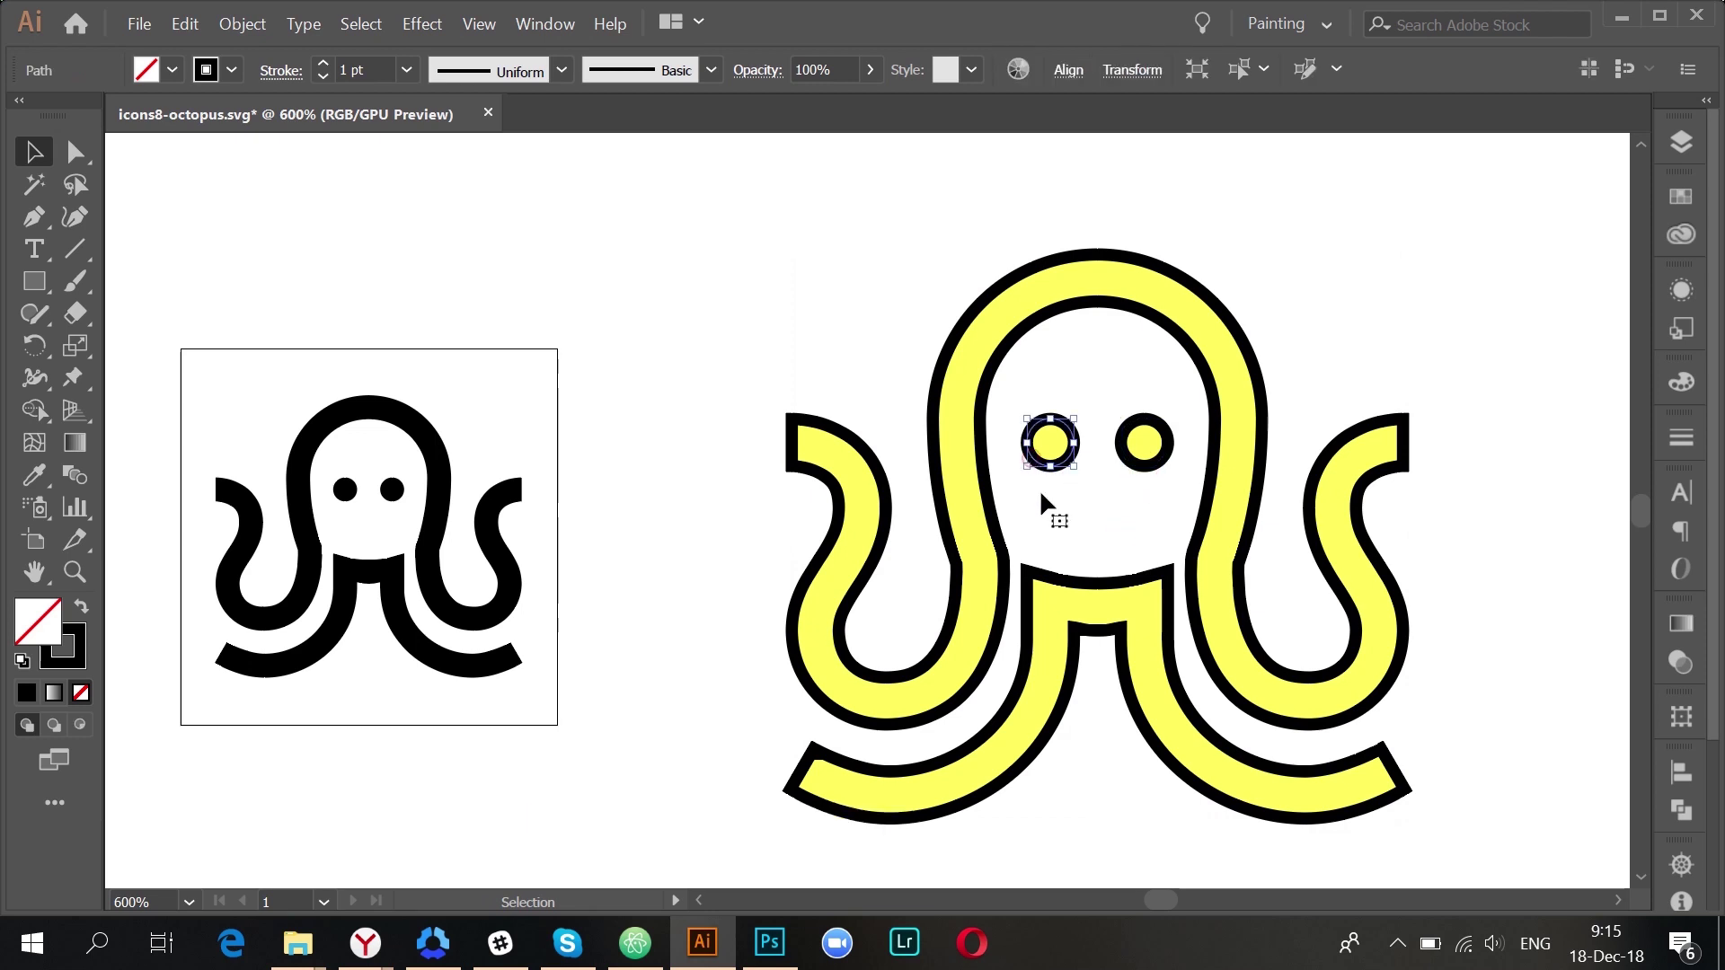
- Delete the closing segments at the left and right outer tentacle tips
{"action": "left_click", "coordinate": [1066, 561]}
{"action": "key", "text": "a"}
{"action": "left_click", "coordinate": [816, 460]}
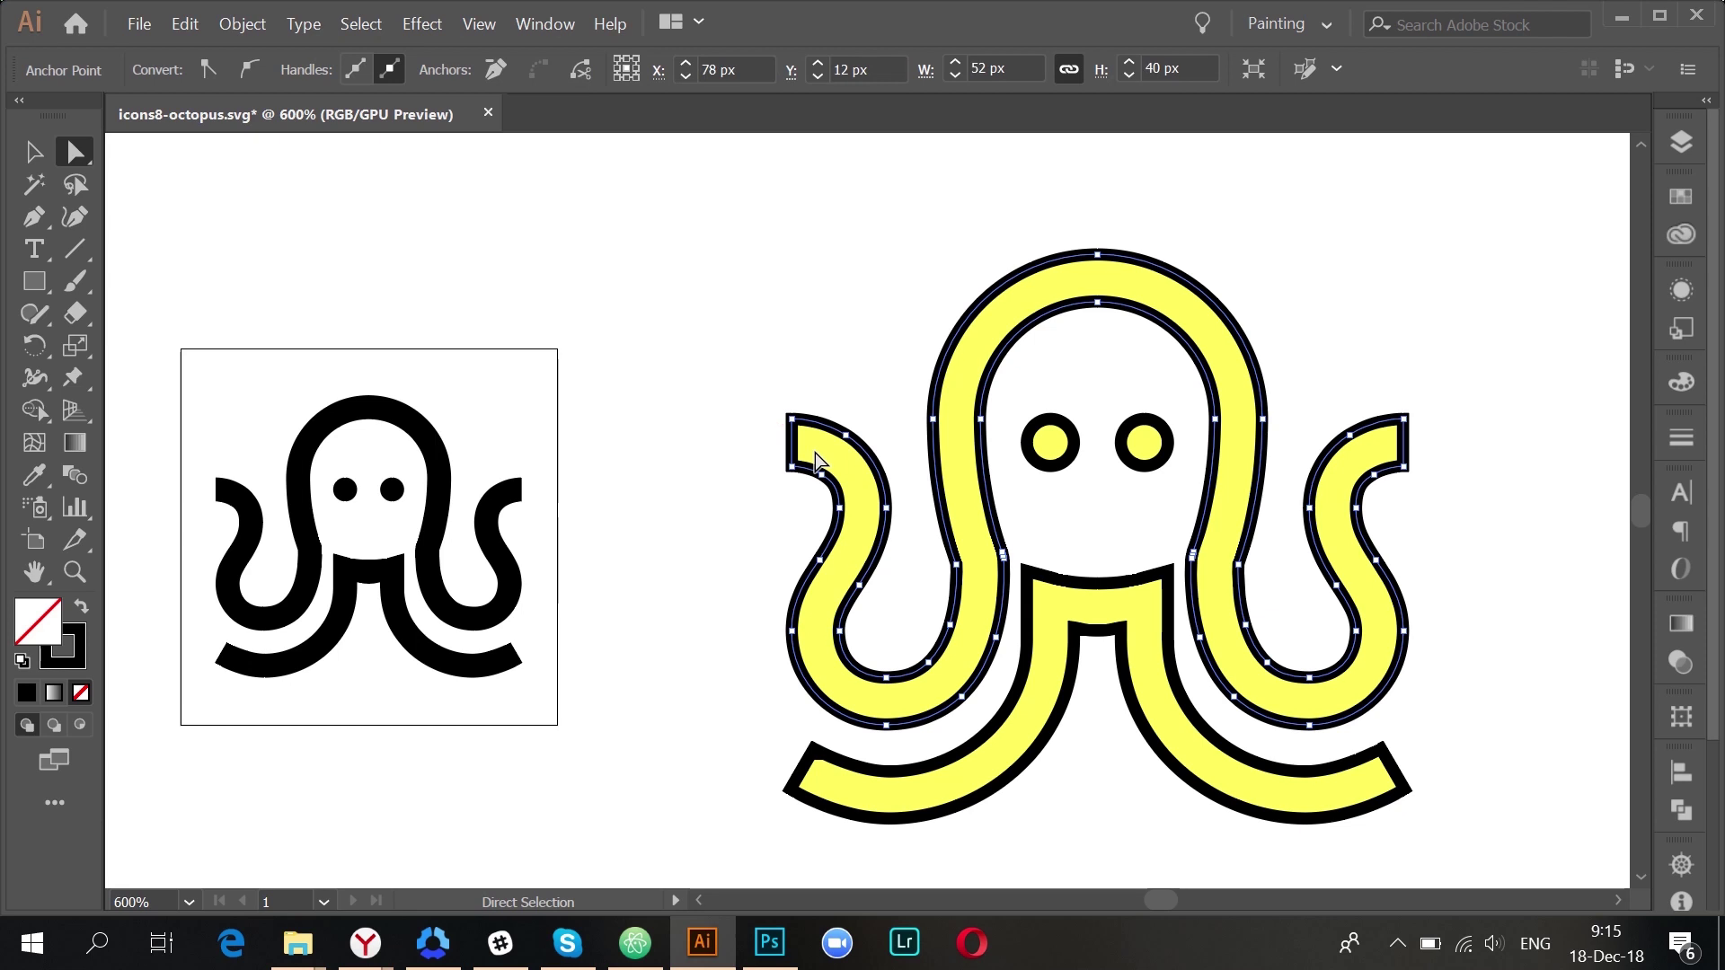
{"action": "left_click", "coordinate": [748, 445]}
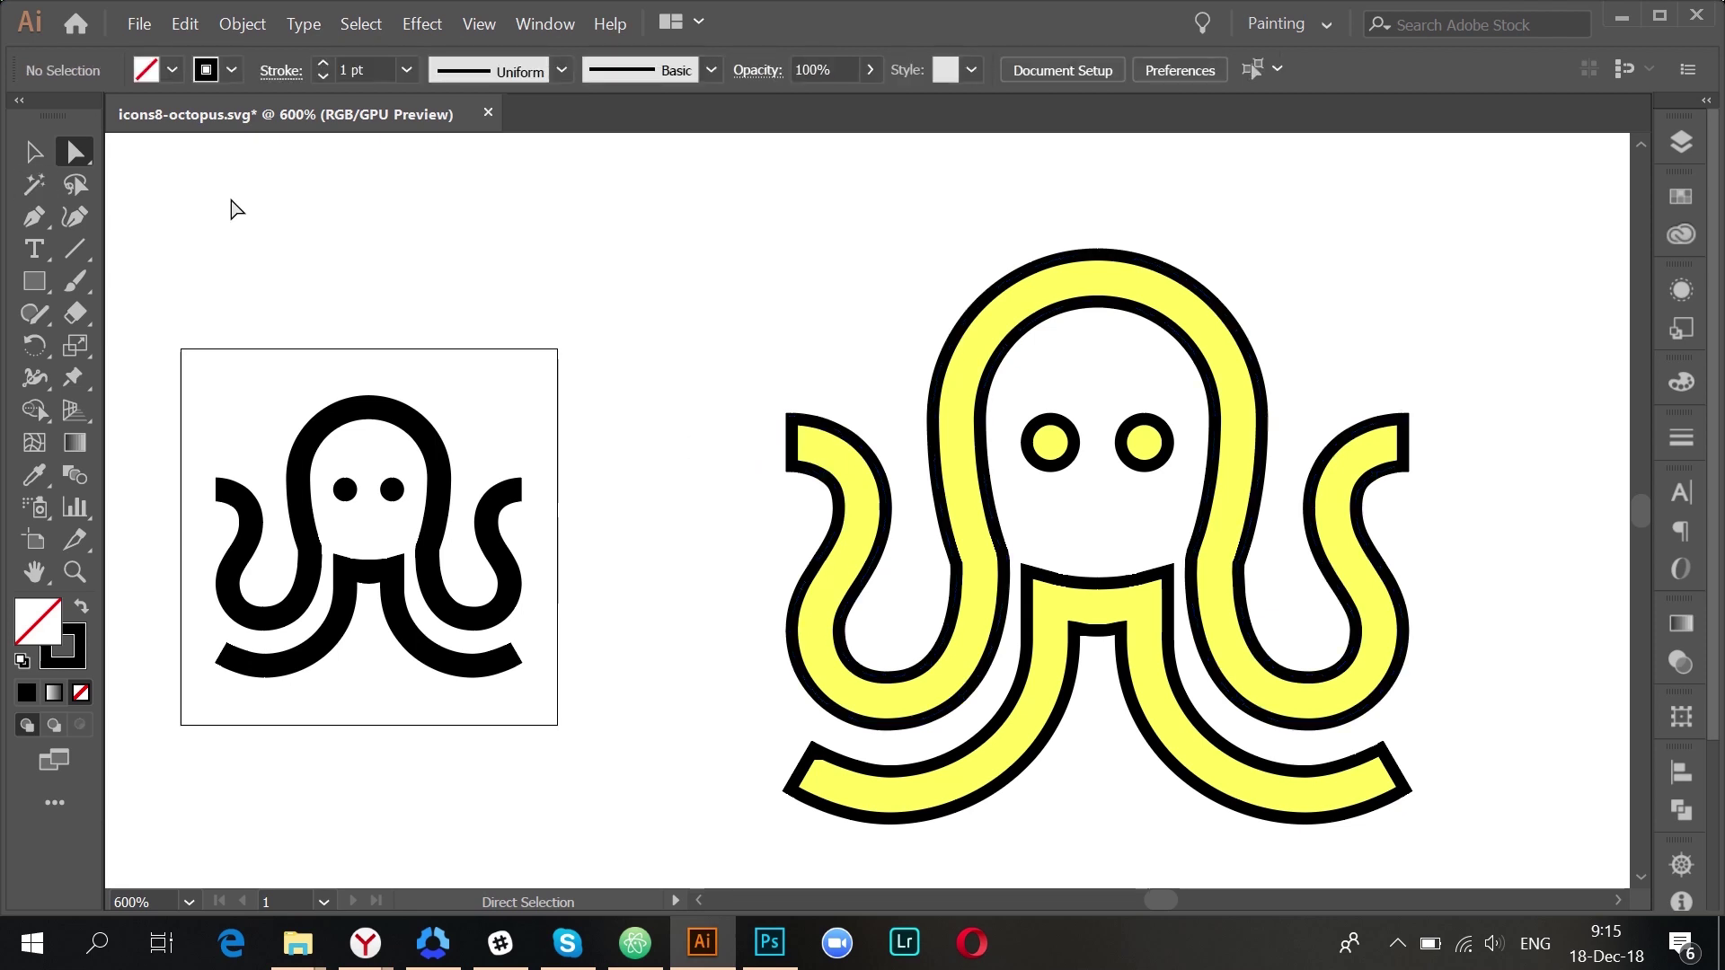
{"action": "left_click", "coordinate": [797, 443]}
{"action": "key", "text": "Delete"}
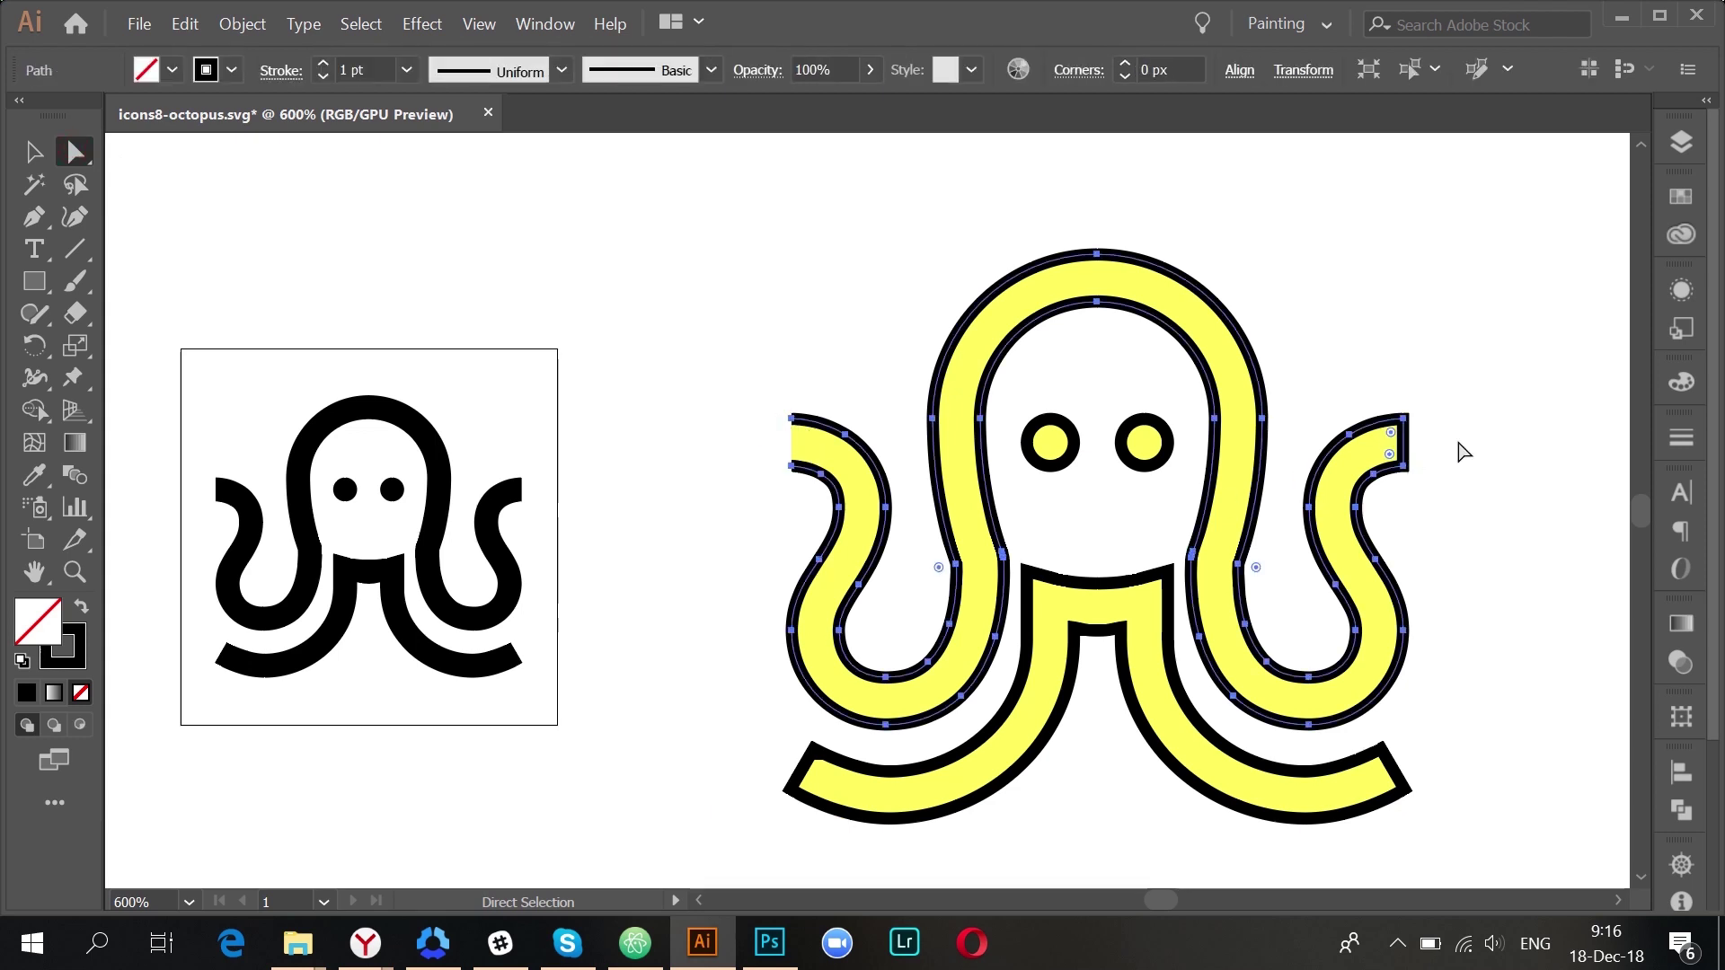
{"action": "left_click", "coordinate": [1388, 444]}
{"action": "key", "text": "Delete"}
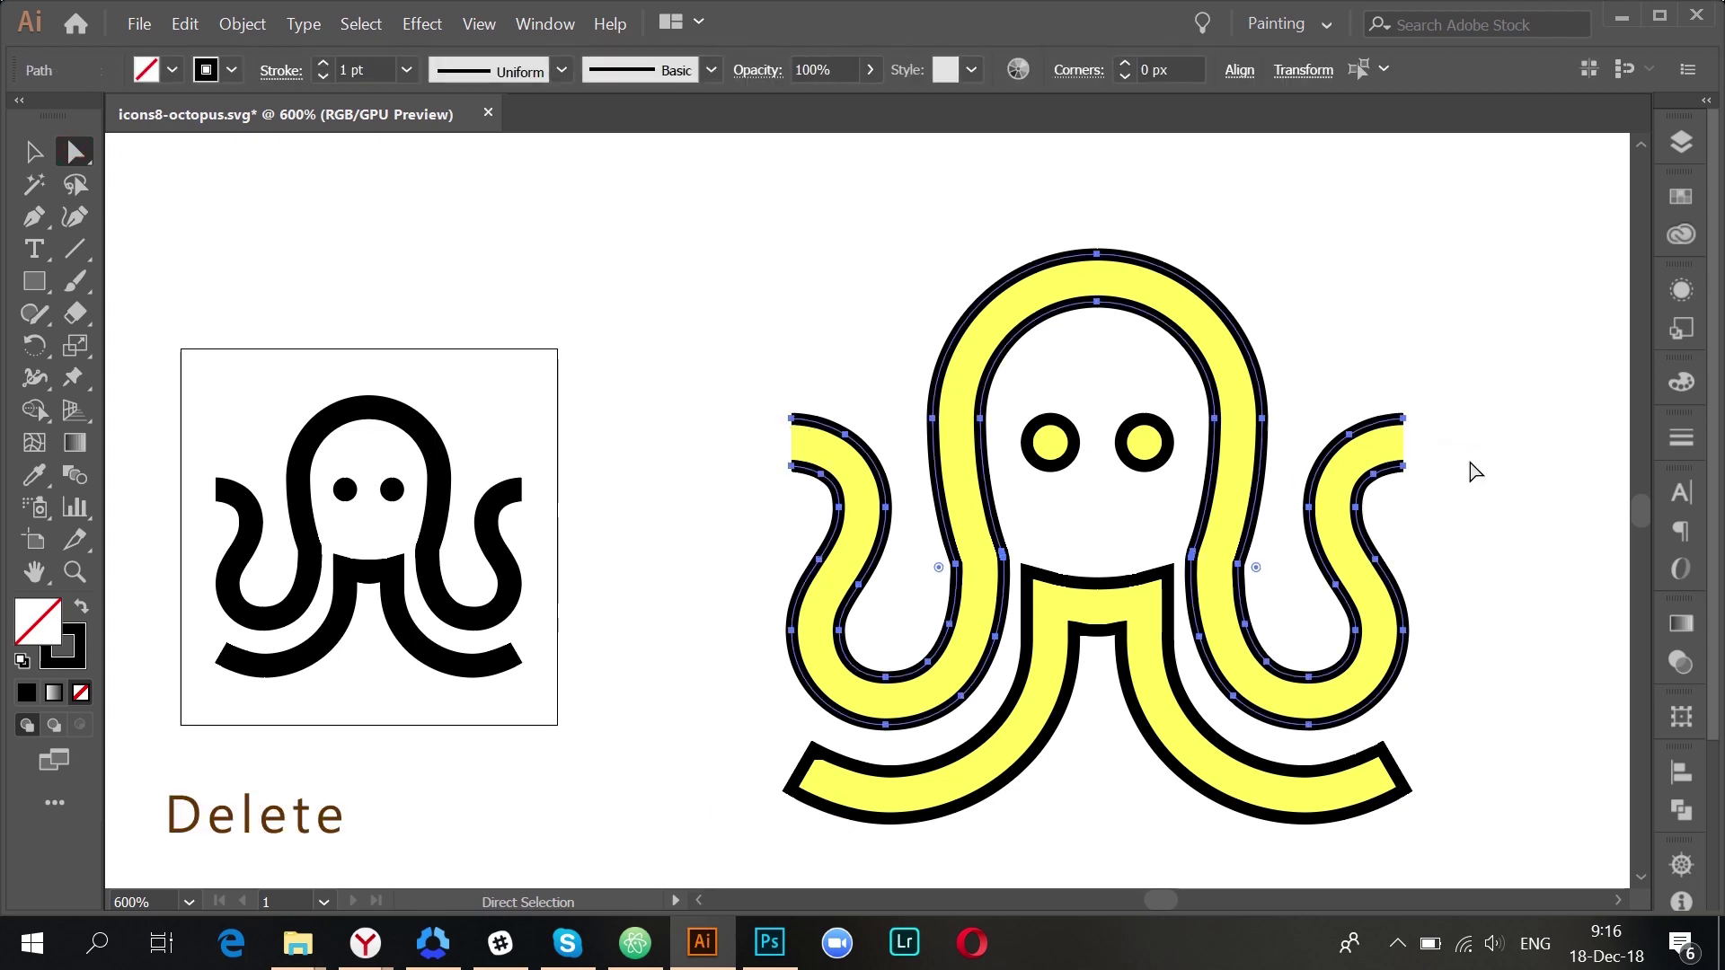
- Reselect the upper outline path, view its anchor points, and try ungrouping it
{"action": "key", "text": "v"}
{"action": "left_click", "coordinate": [1467, 461]}
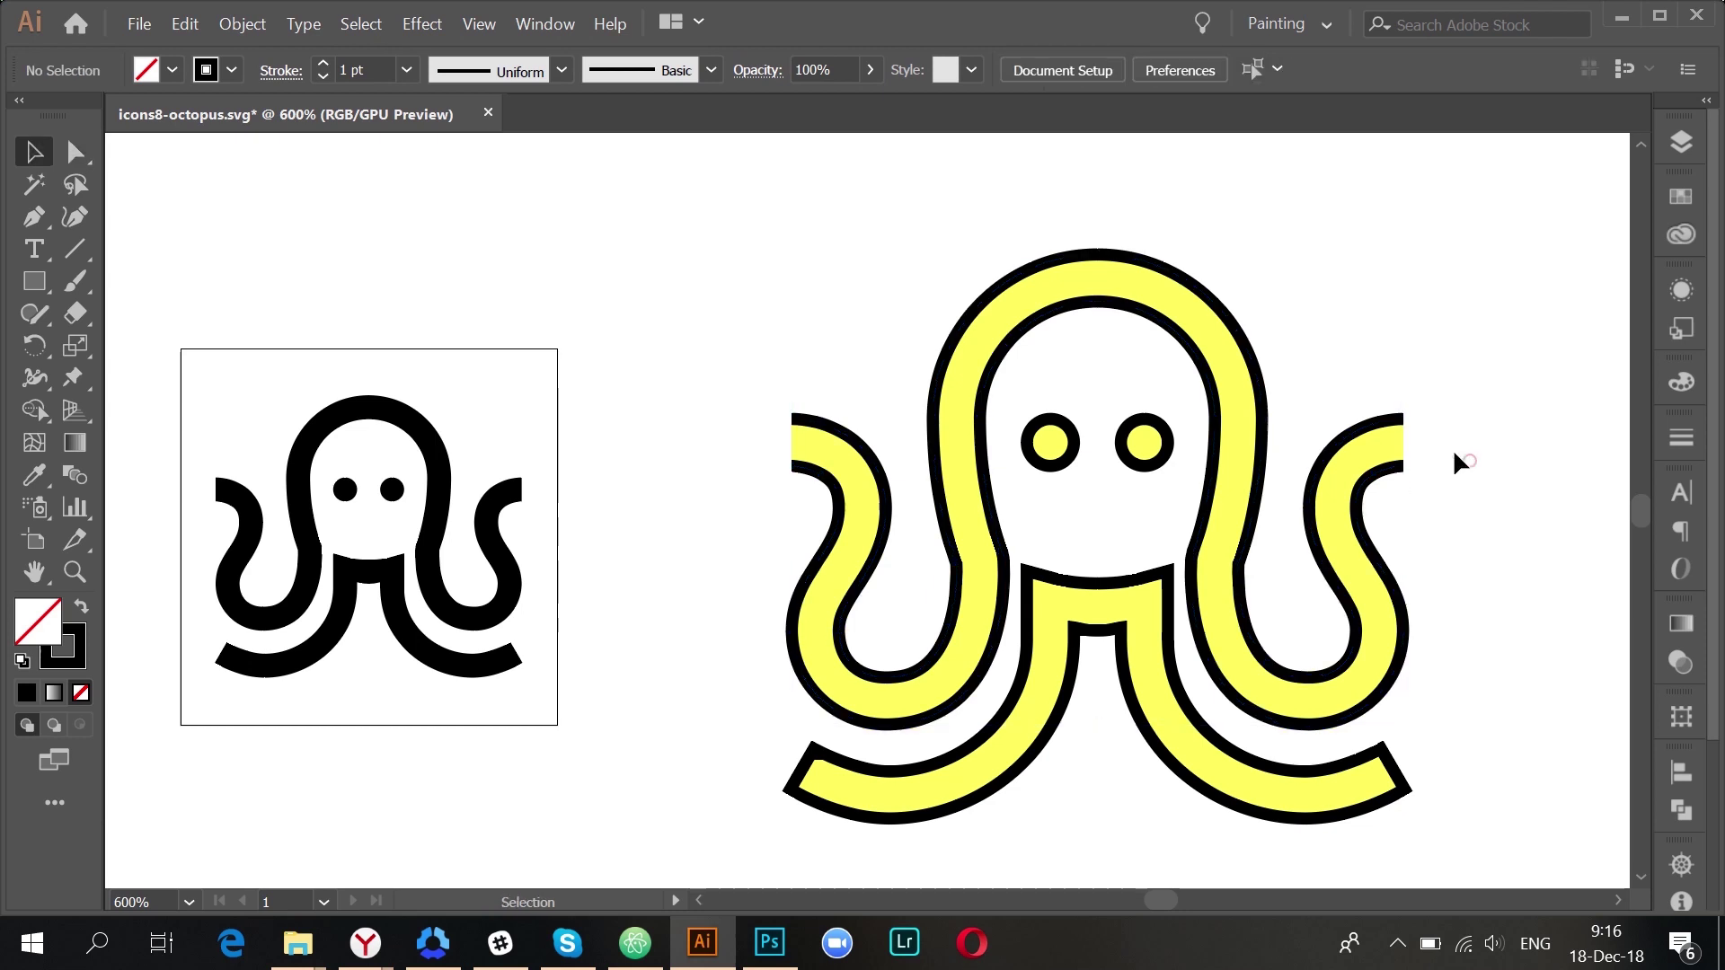
{"action": "left_click_drag", "start_coordinate": [1256, 274], "coordinate": [1167, 354]}
{"action": "key", "text": "ctrl"}
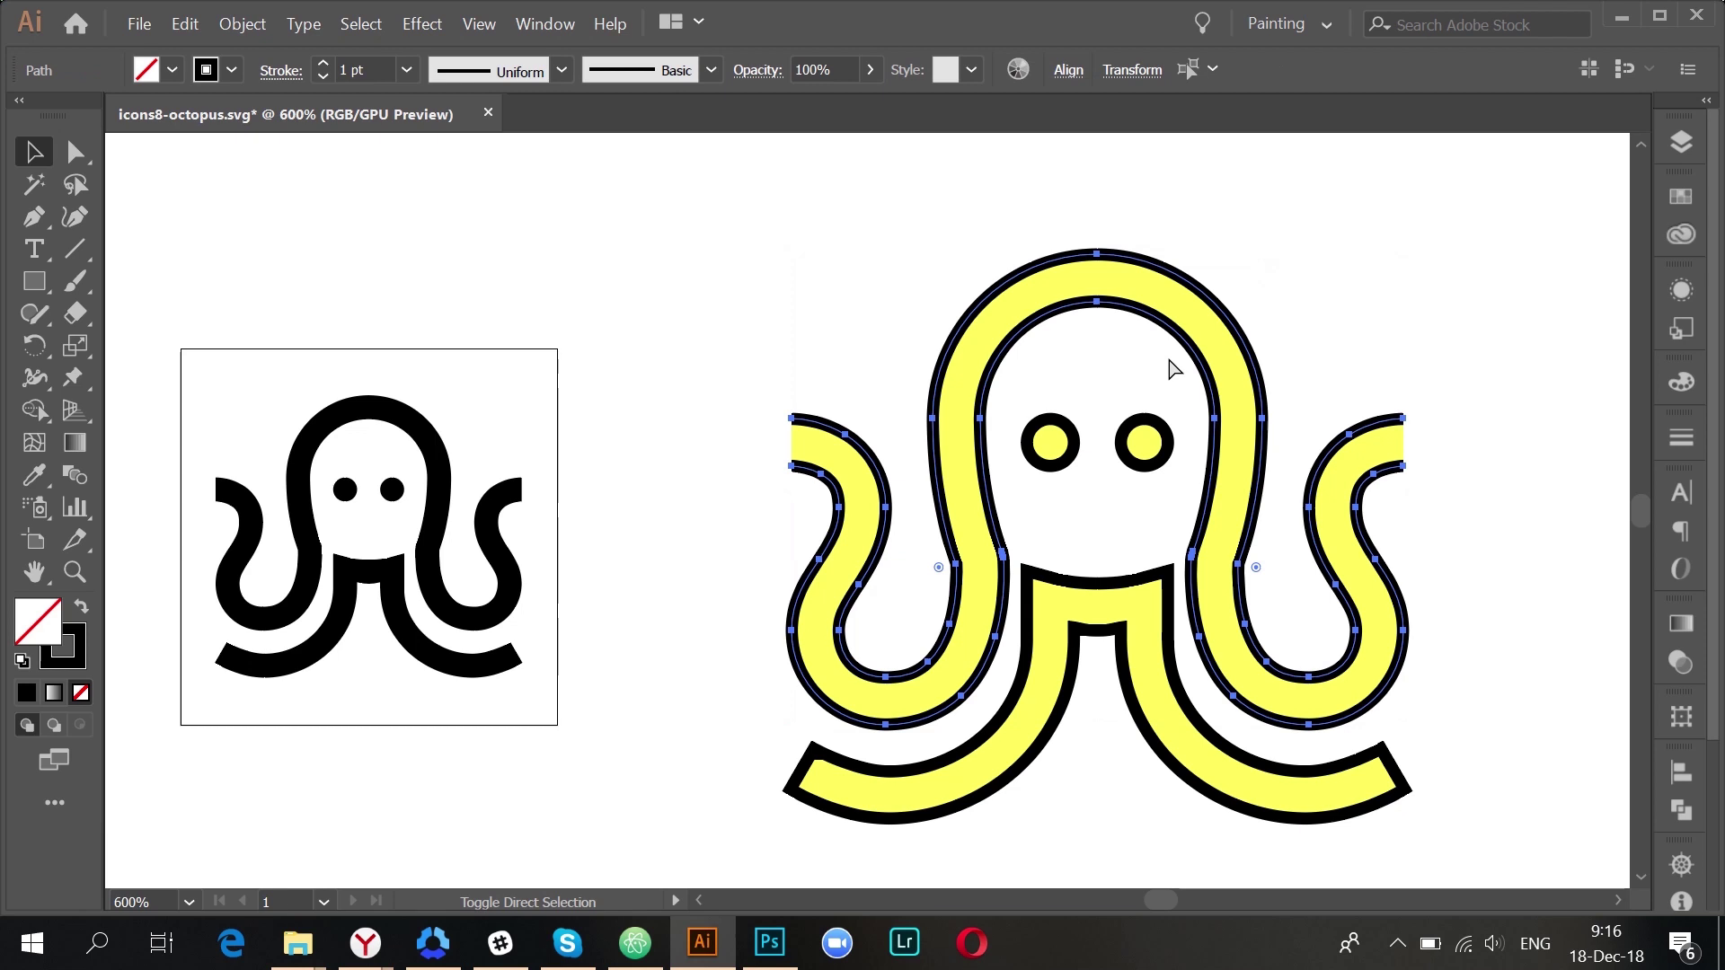
{"action": "key", "text": "ctrl+shift+g"}
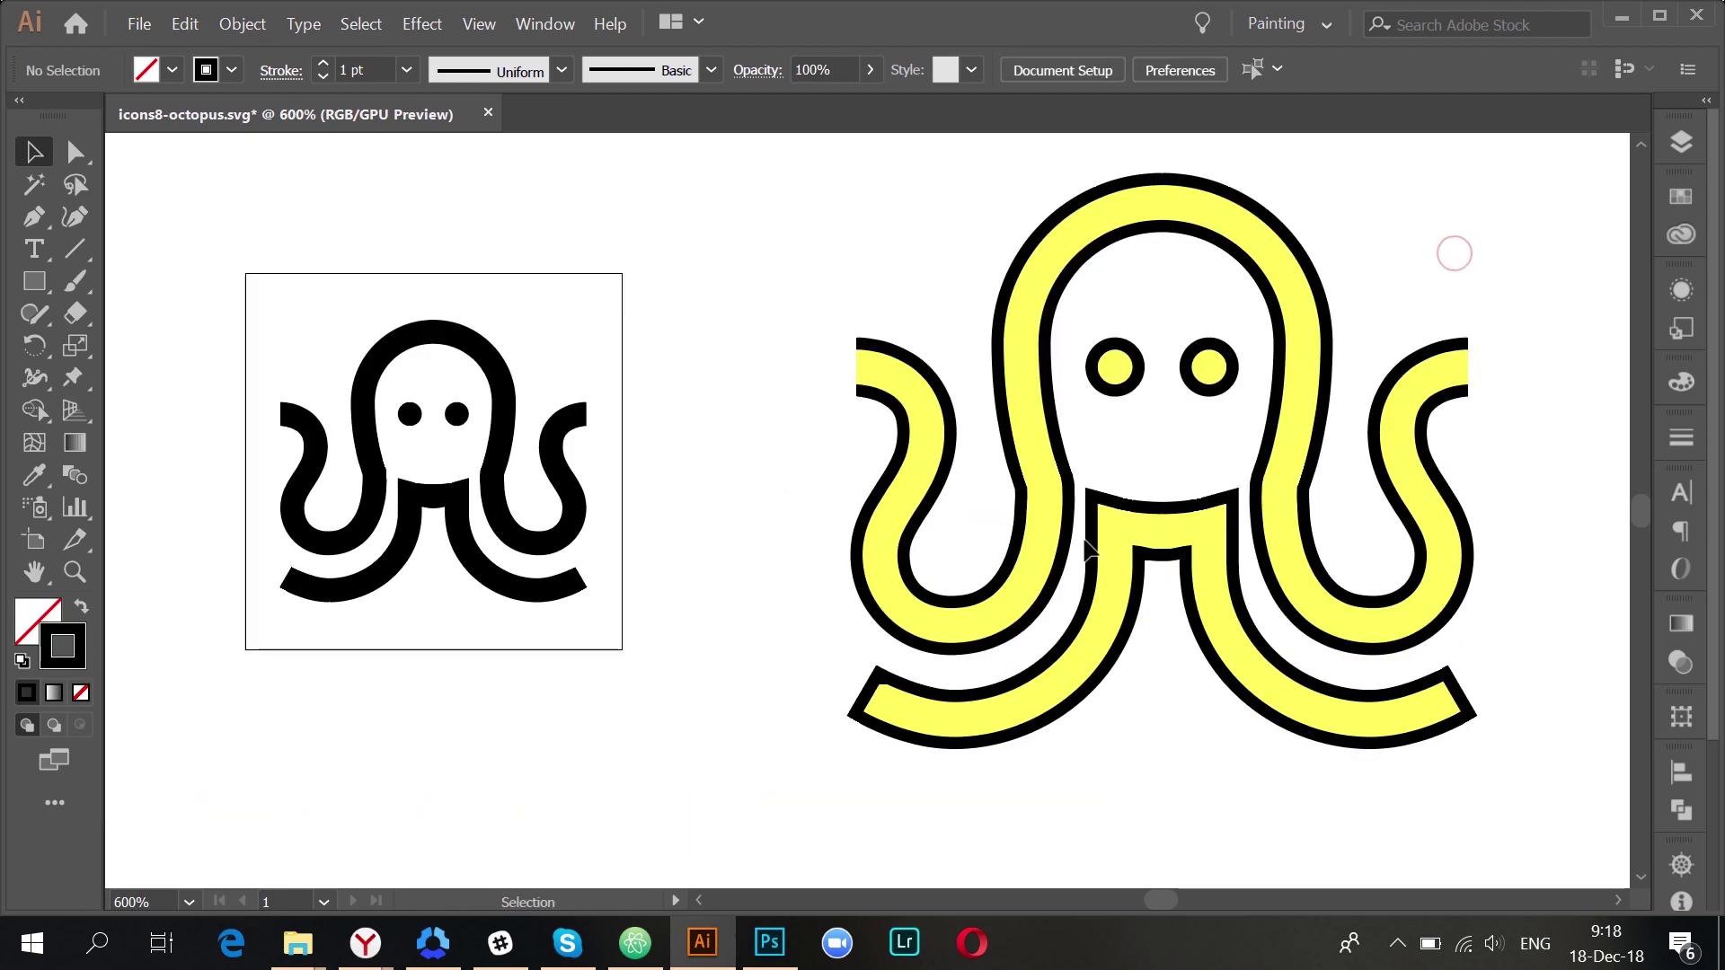
- Hide the upper octopus outline path, the fifth <Path>, in the Layers panel
{"action": "scroll", "coordinate": [1452, 255], "scroll_direction": "up", "scroll_amount": 1}
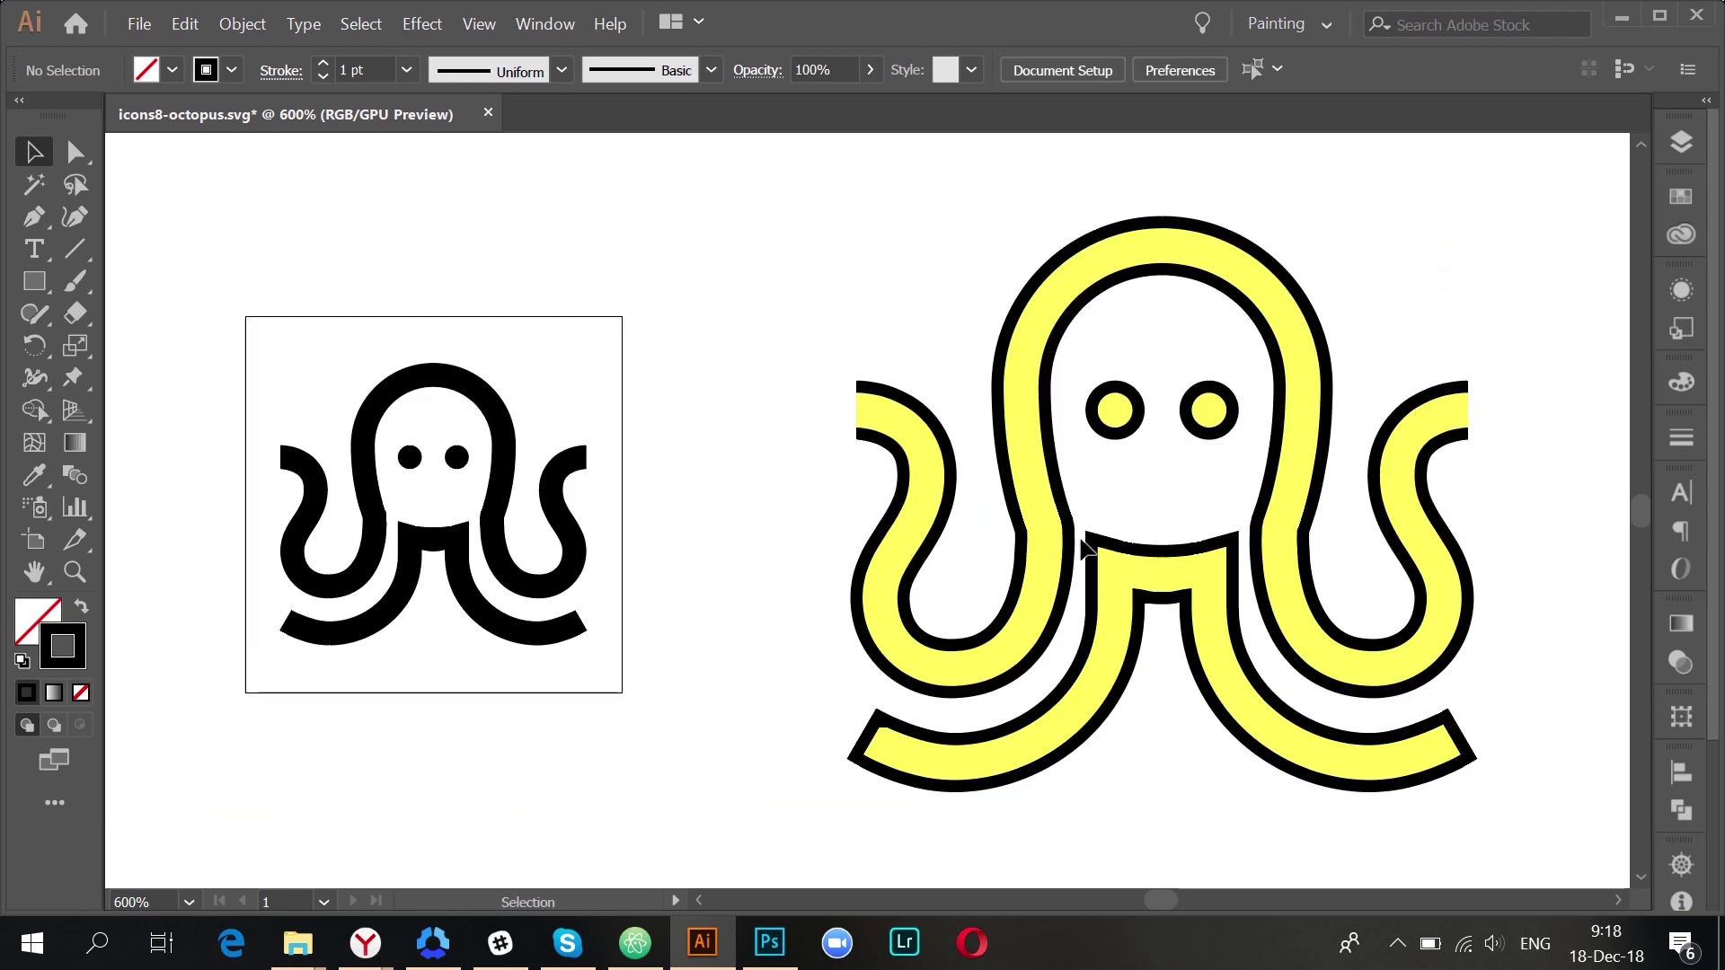
{"action": "left_click", "coordinate": [1069, 588]}
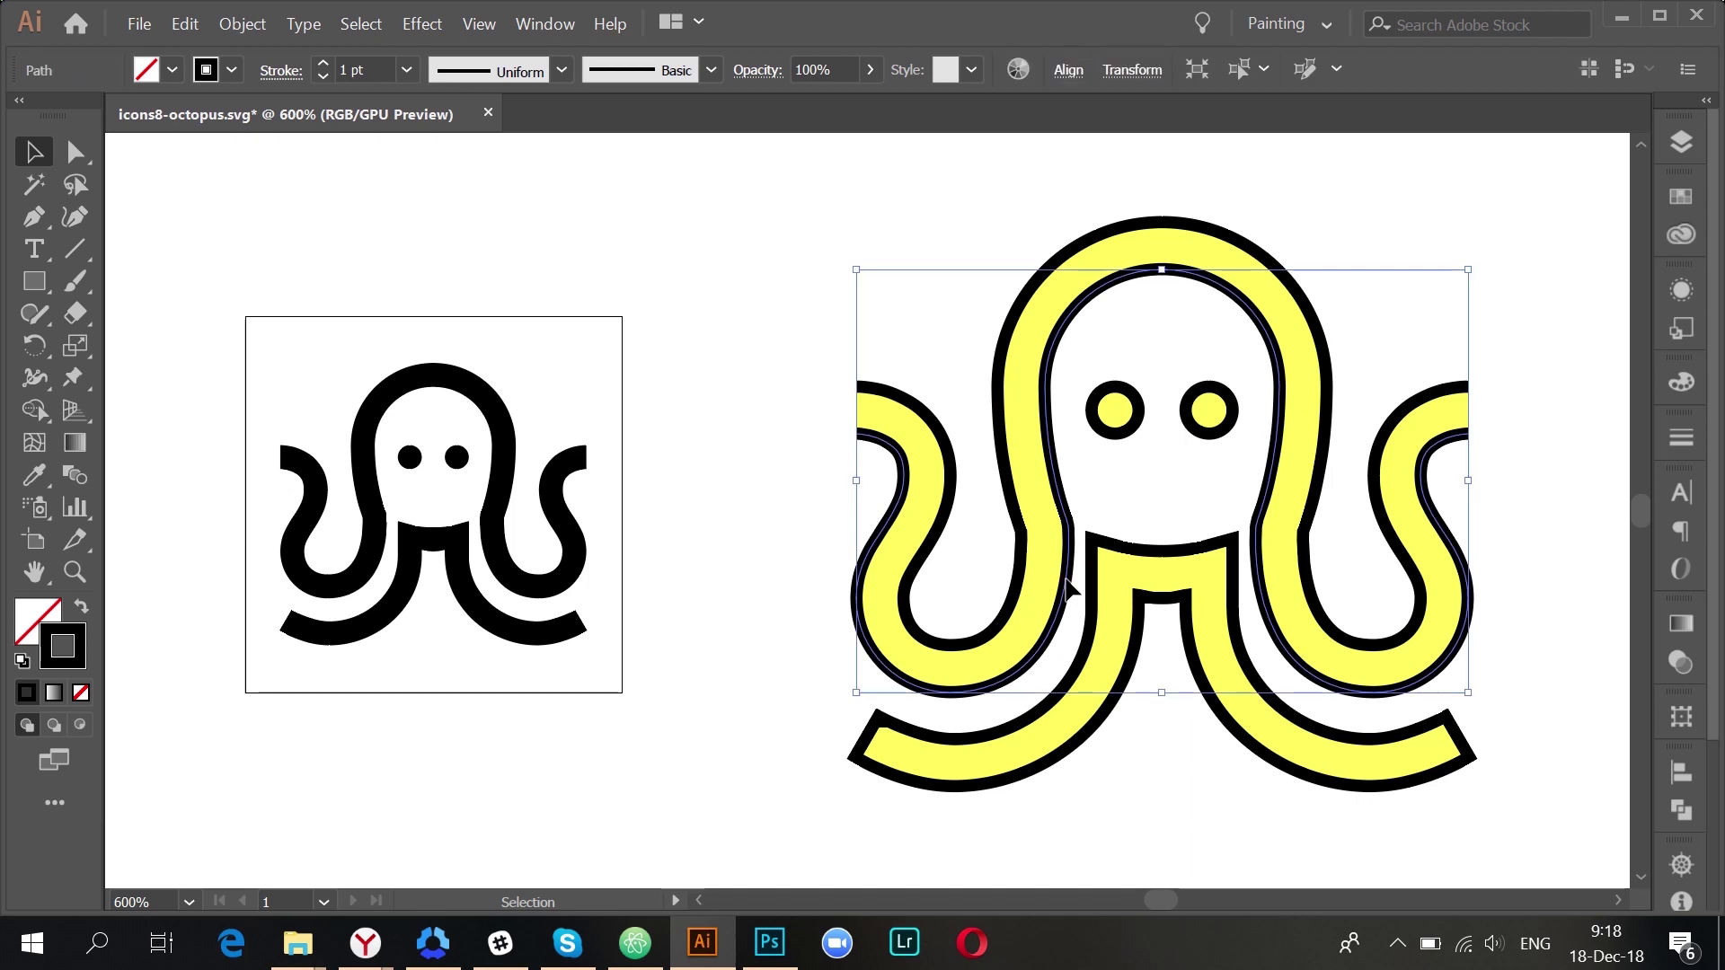
{"action": "left_click", "coordinate": [1681, 142]}
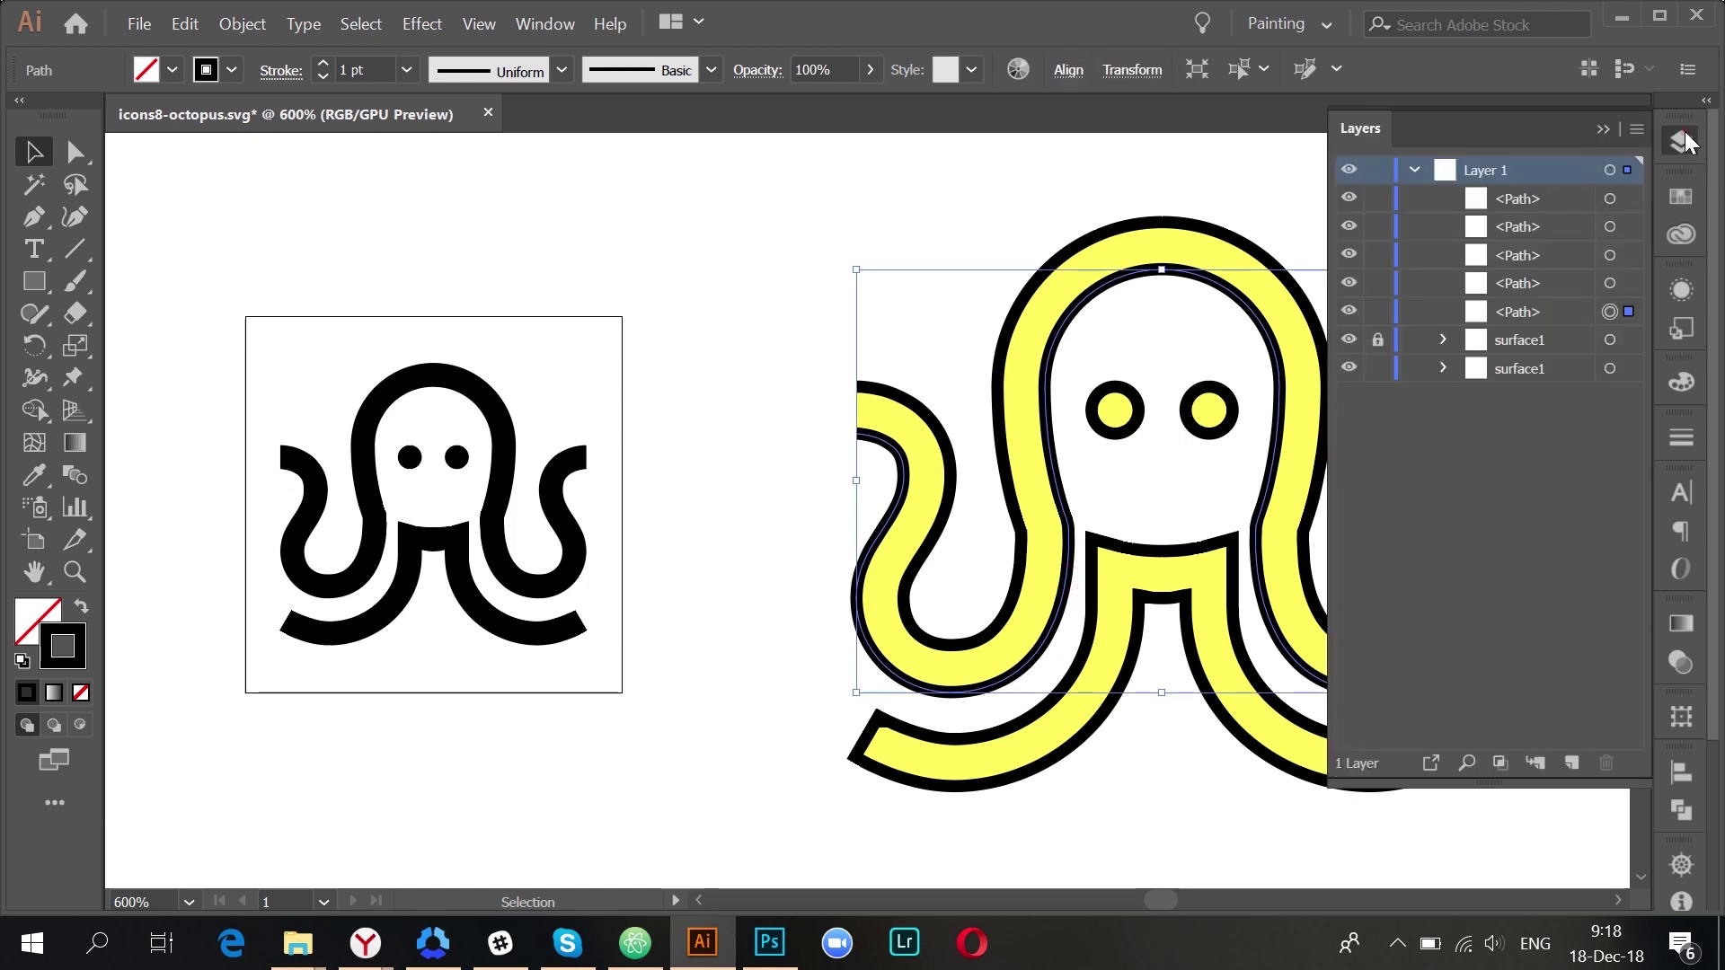
{"action": "left_click", "coordinate": [1348, 311]}
{"action": "left_click", "coordinate": [1602, 129]}
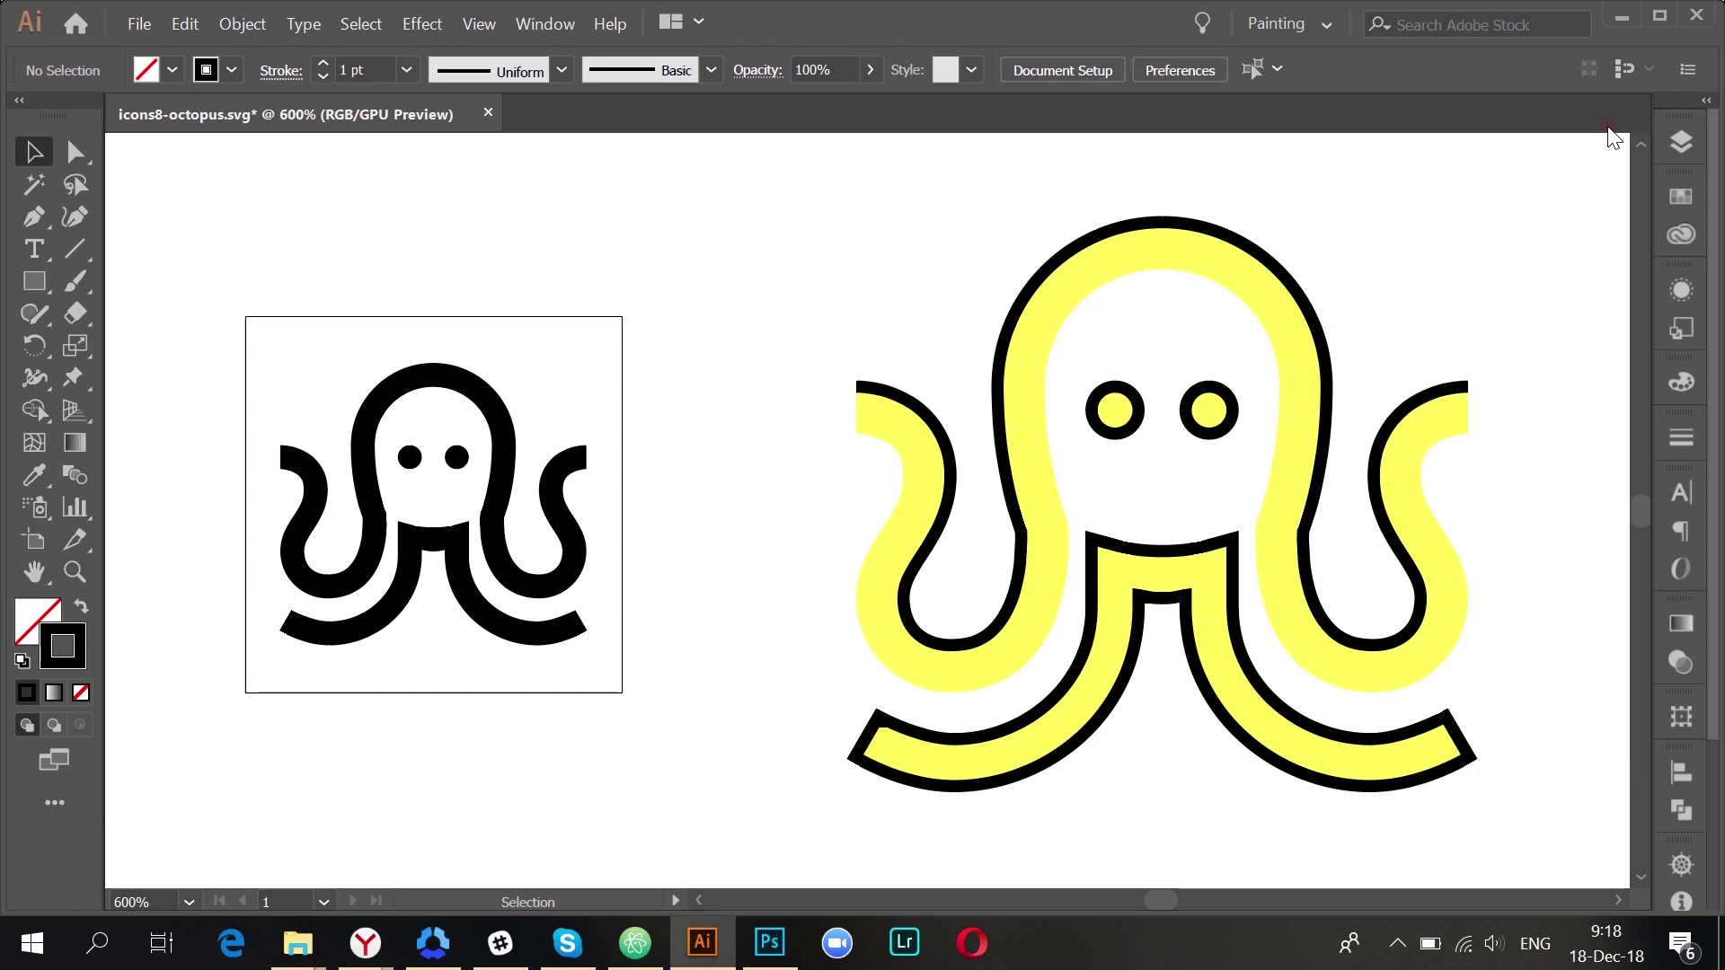
- Zoom in to 3200% on the left tentacle tip and show the document grid
{"action": "left_click", "coordinate": [1101, 495]}
{"action": "scroll", "coordinate": [863, 397], "scroll_direction": "up", "scroll_amount": 2}
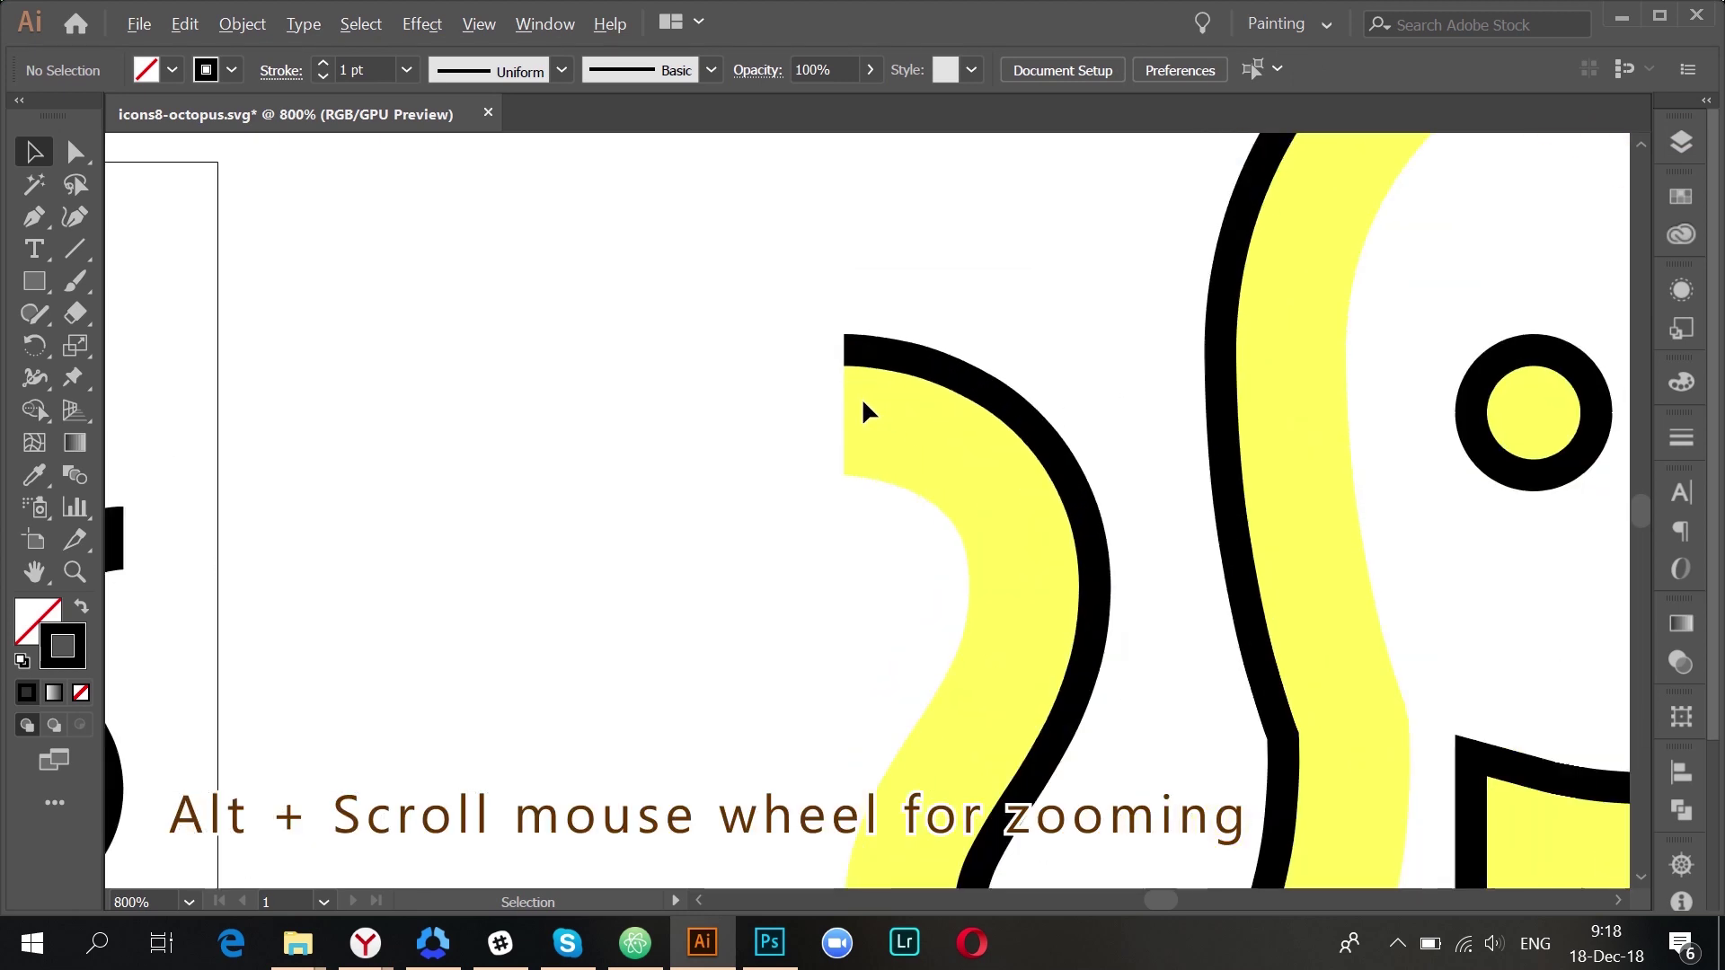
{"action": "scroll", "coordinate": [863, 404], "scroll_direction": "up", "scroll_amount": 4}
{"action": "key", "text": "ctrl+apostrophe"}
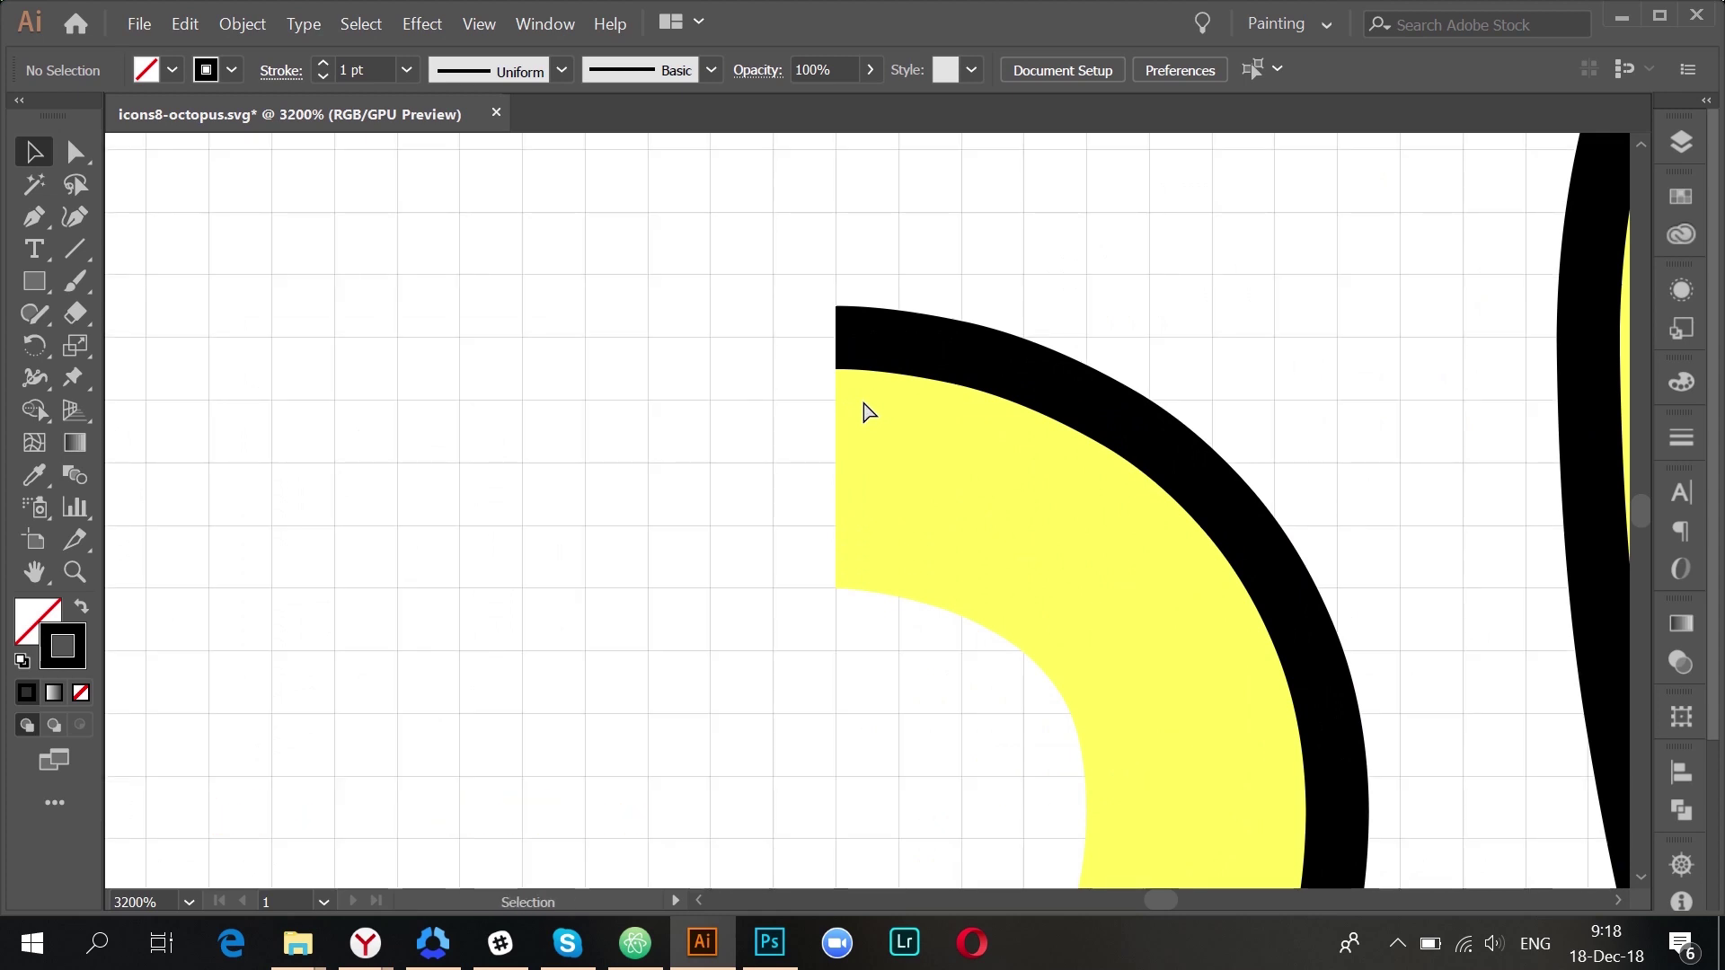
- In Guides & Grid preferences, set a gridline every 1 px with 1 subdivision
{"action": "key", "text": "ctrl+k"}
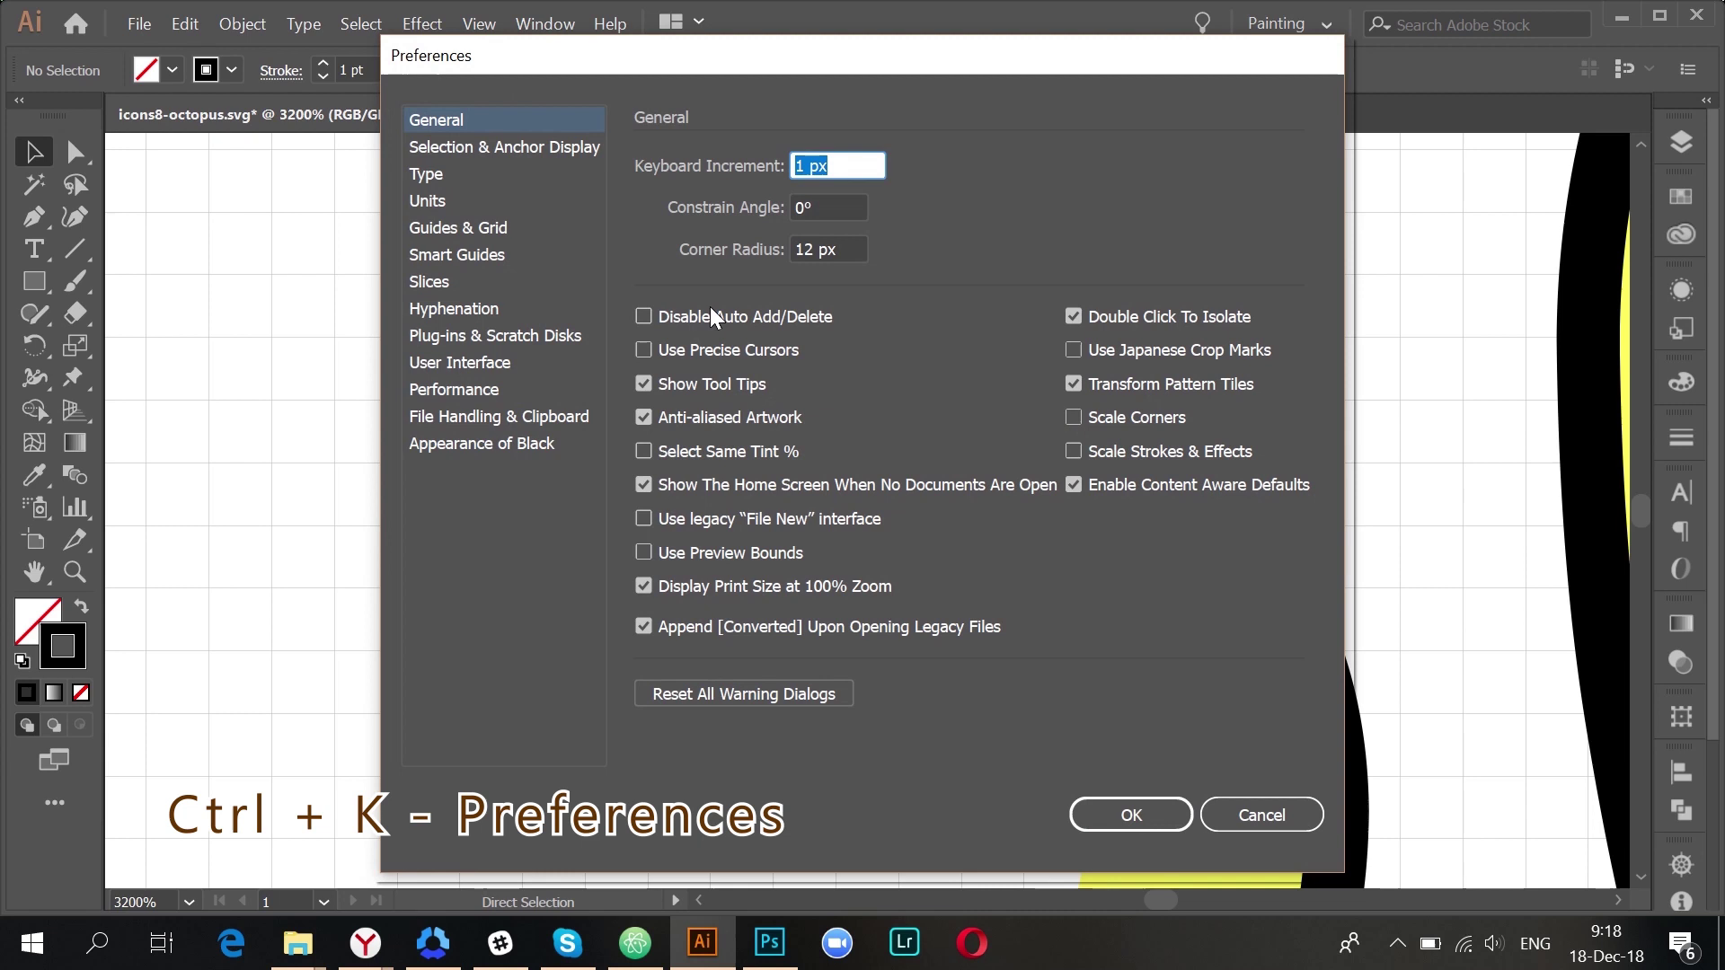
{"action": "left_click", "coordinate": [459, 235]}
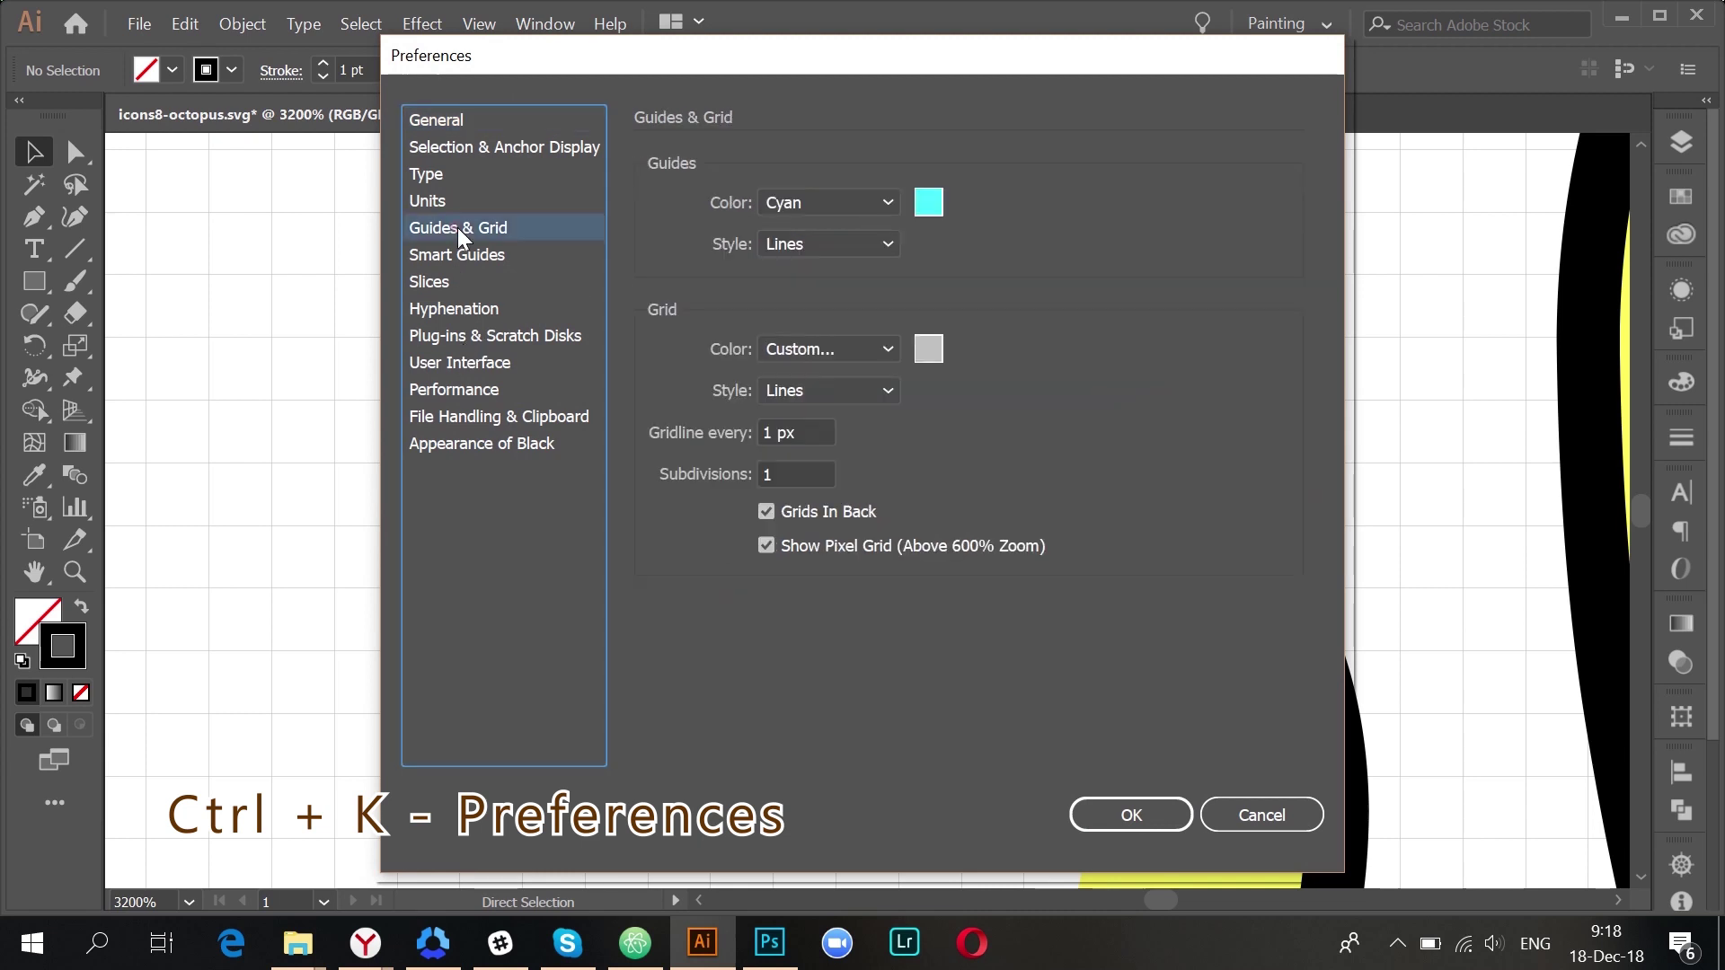
{"action": "left_click", "coordinate": [804, 433]}
{"action": "left_click", "coordinate": [791, 471]}
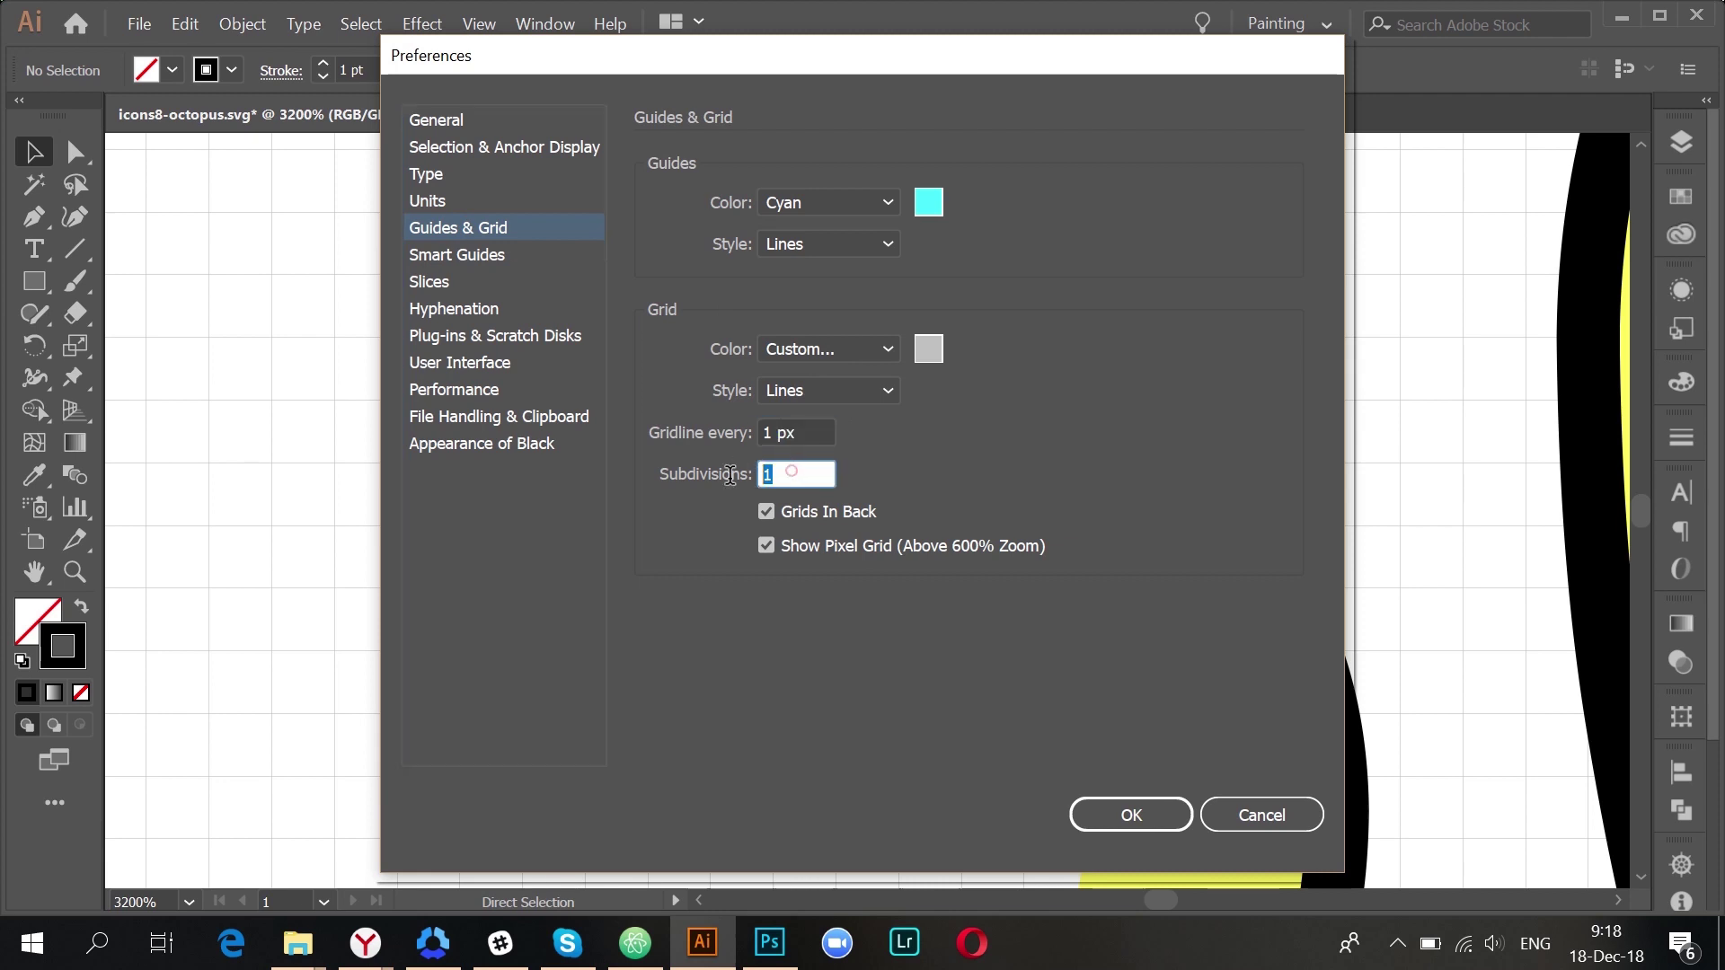
{"action": "left_click", "coordinate": [1112, 819]}
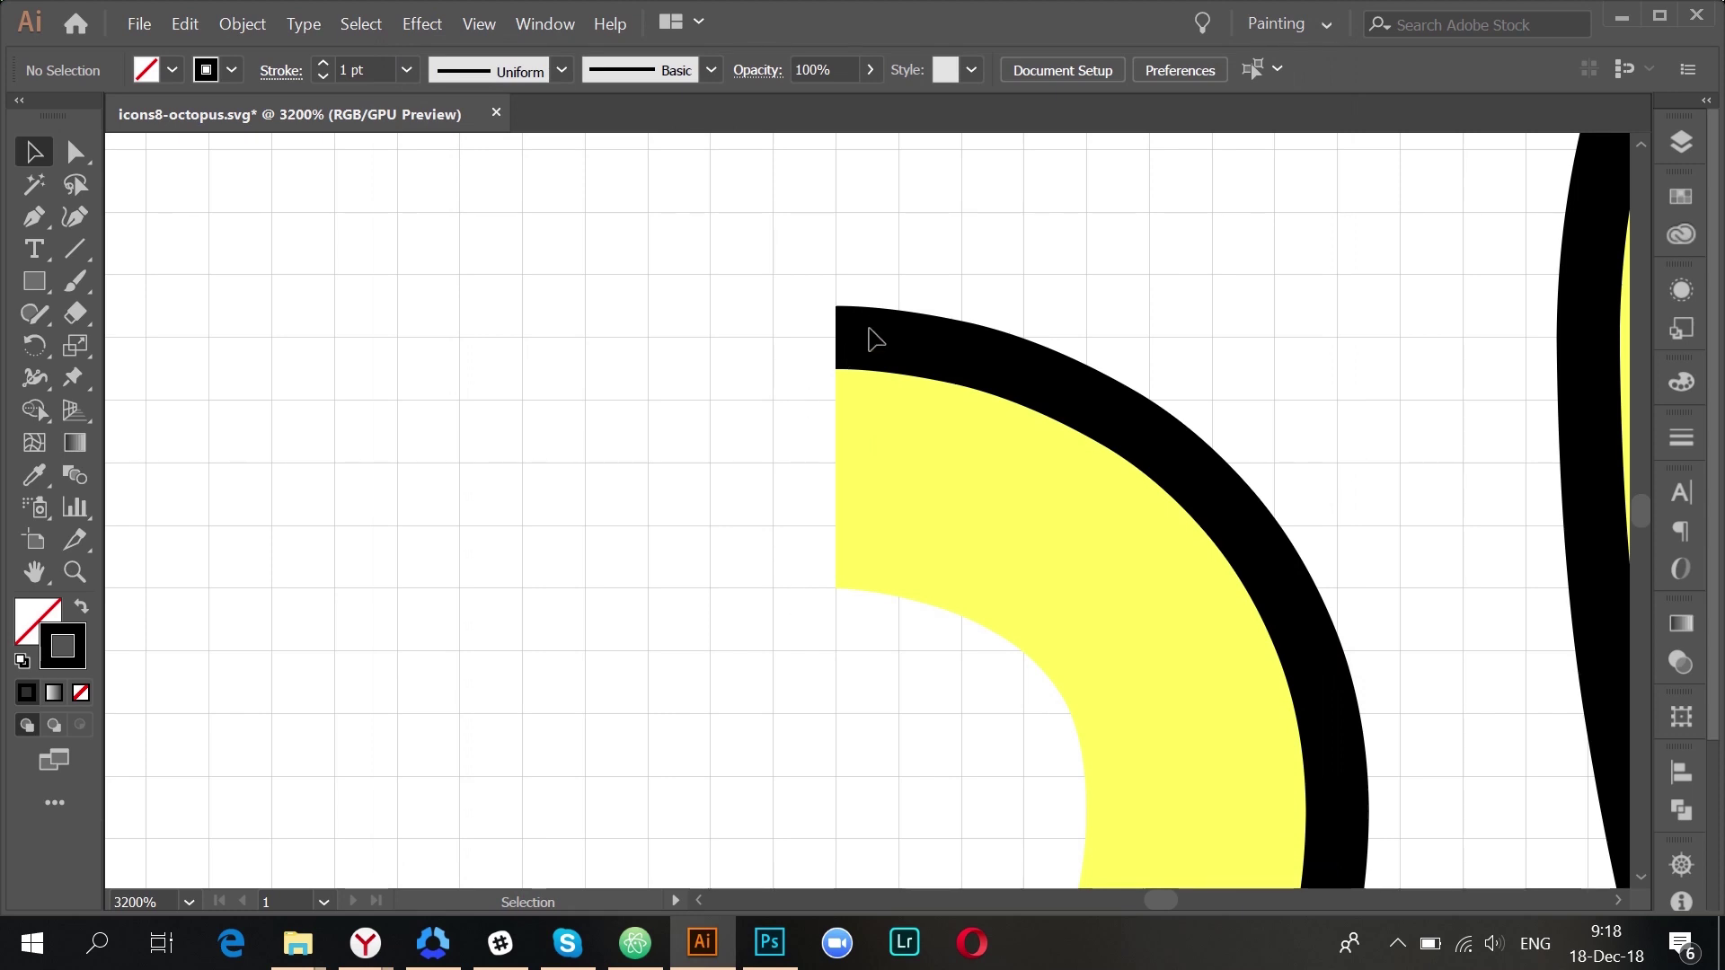
- Raise the black outline path's stroke weight from 1 pt to 4 pt
{"action": "left_click", "coordinate": [939, 387]}
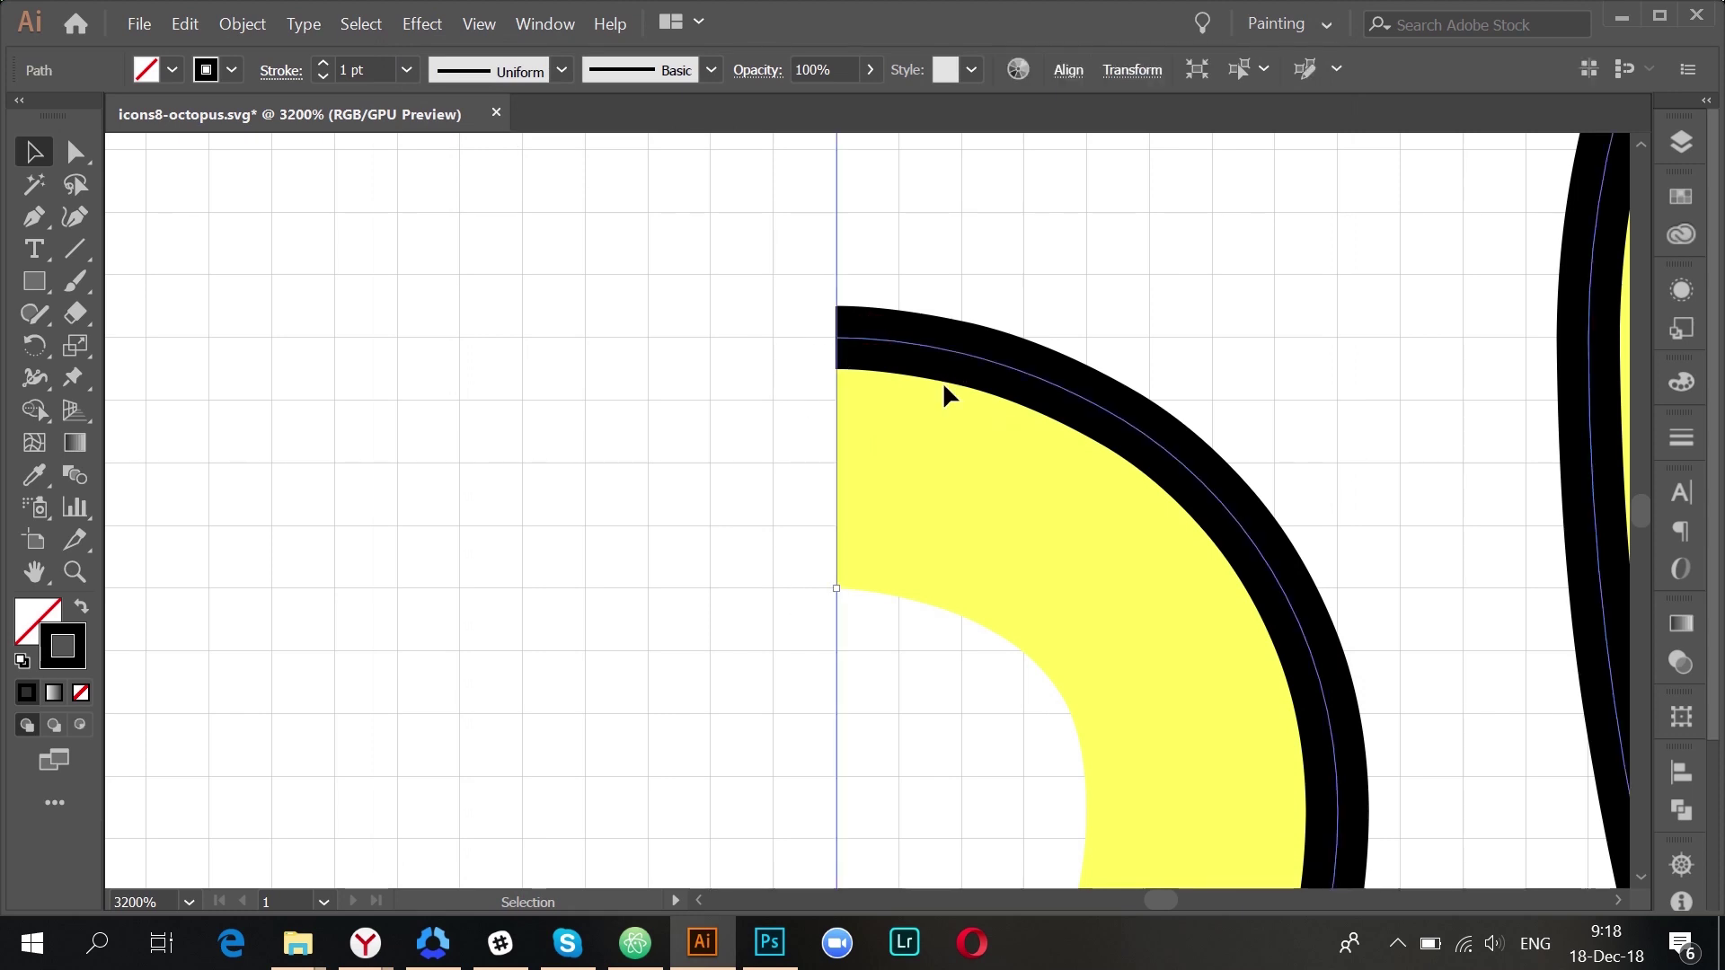
{"action": "left_click", "coordinate": [953, 451]}
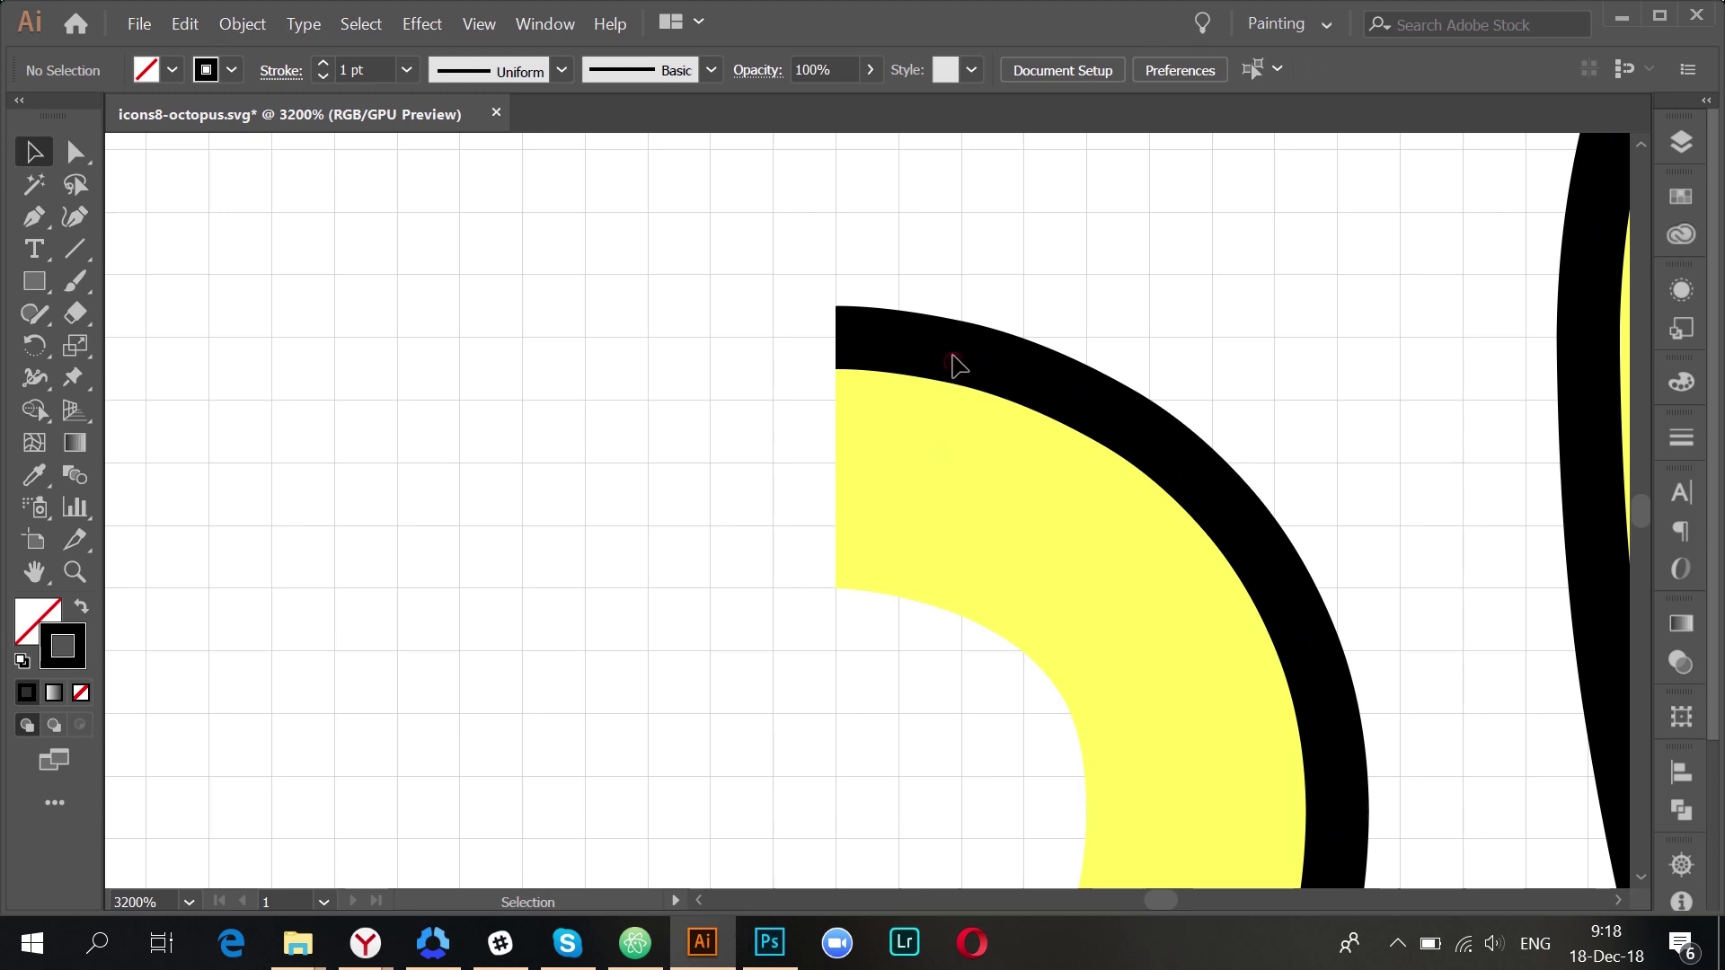
{"action": "left_click", "coordinate": [955, 364]}
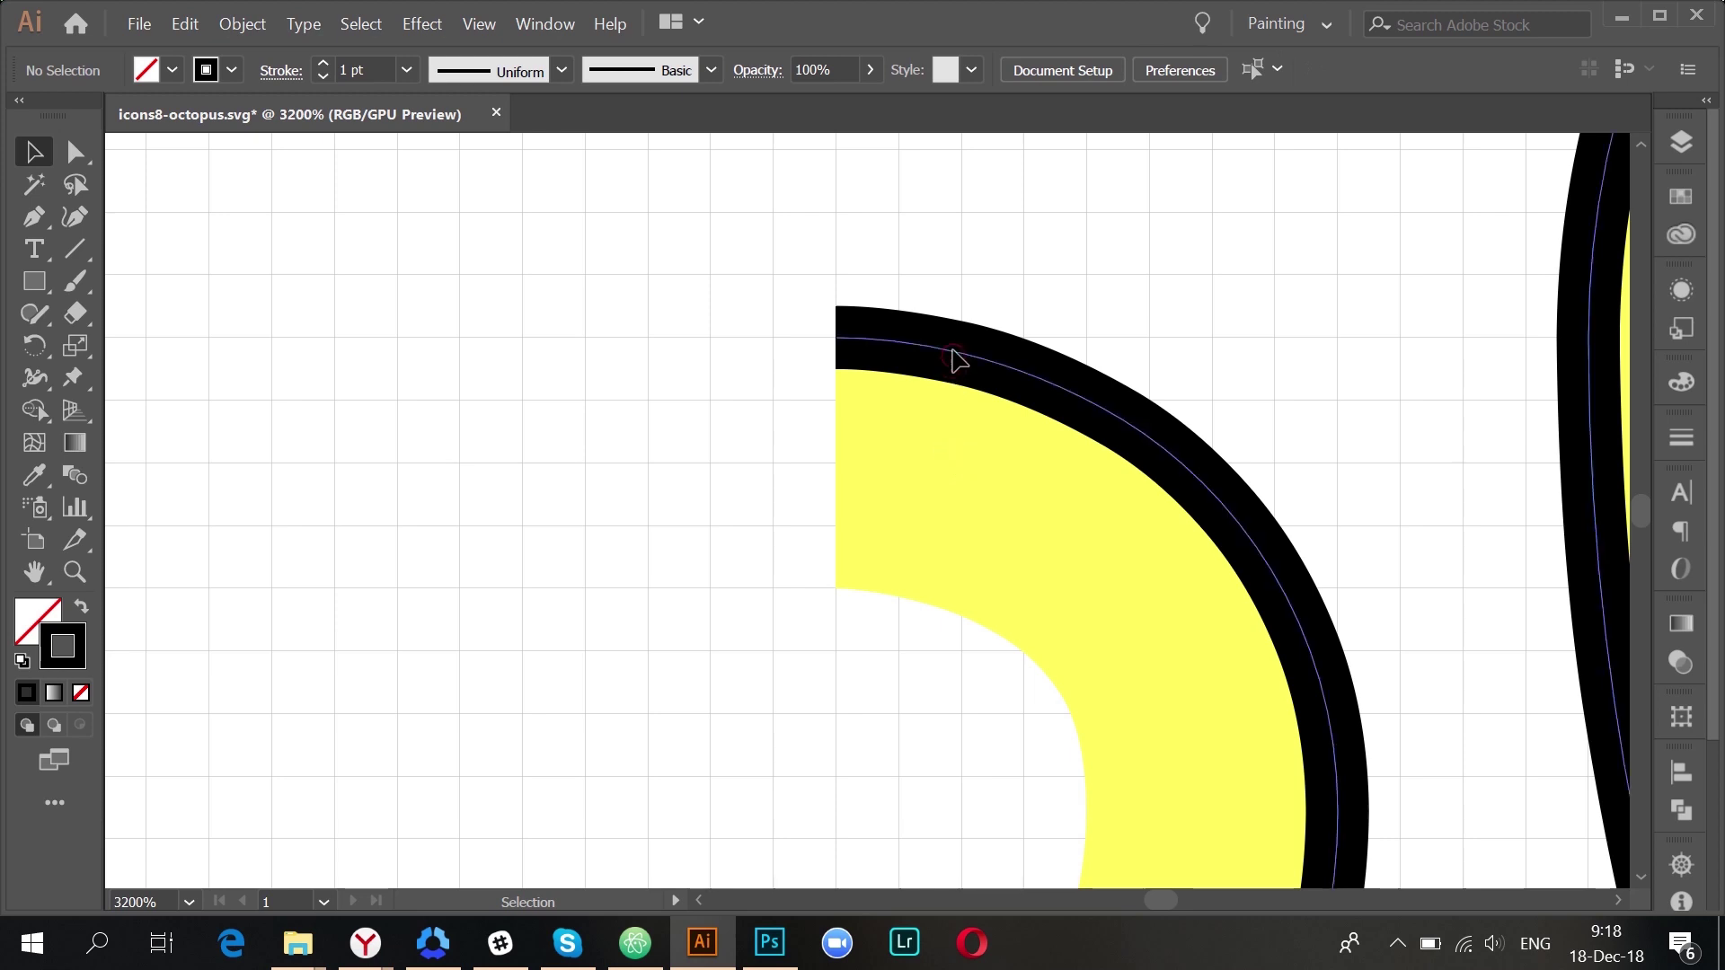
{"action": "left_click", "coordinate": [321, 61]}
{"action": "left_click", "coordinate": [322, 61]}
{"action": "left_click", "coordinate": [322, 62]}
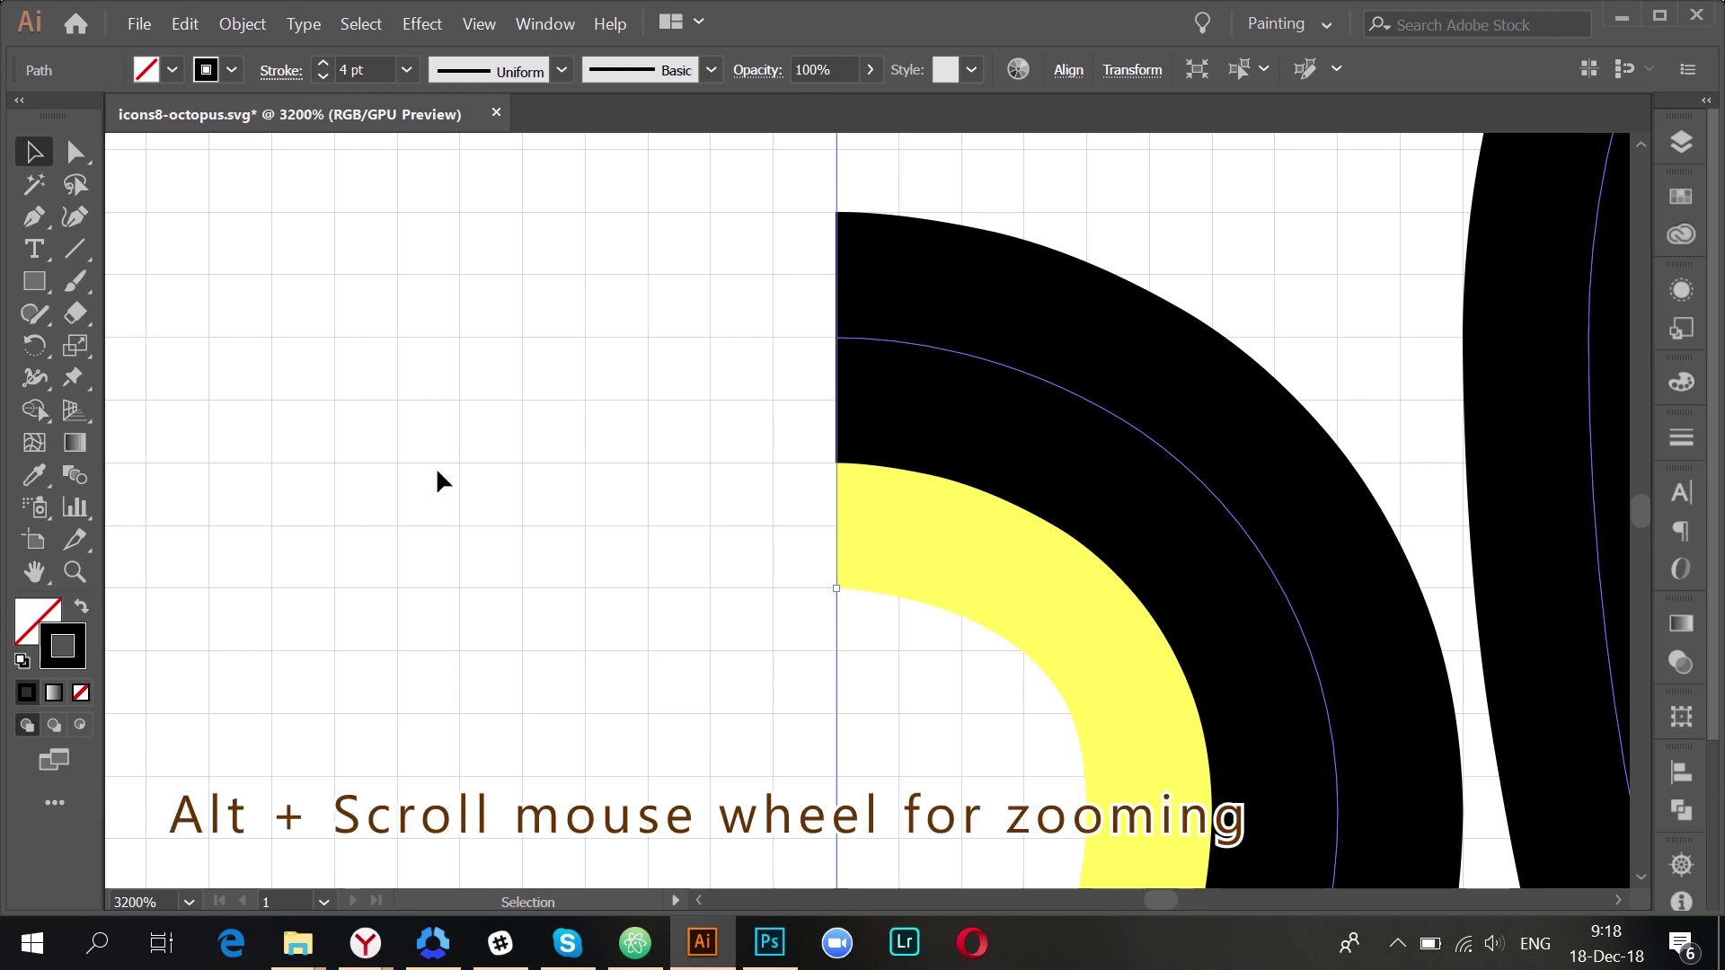
- Expand the outline's fill and stroke into filled shapes
{"action": "scroll", "coordinate": [560, 462], "scroll_direction": "down", "scroll_amount": 5}
{"action": "scroll", "coordinate": [940, 532], "scroll_direction": "up", "scroll_amount": 1}
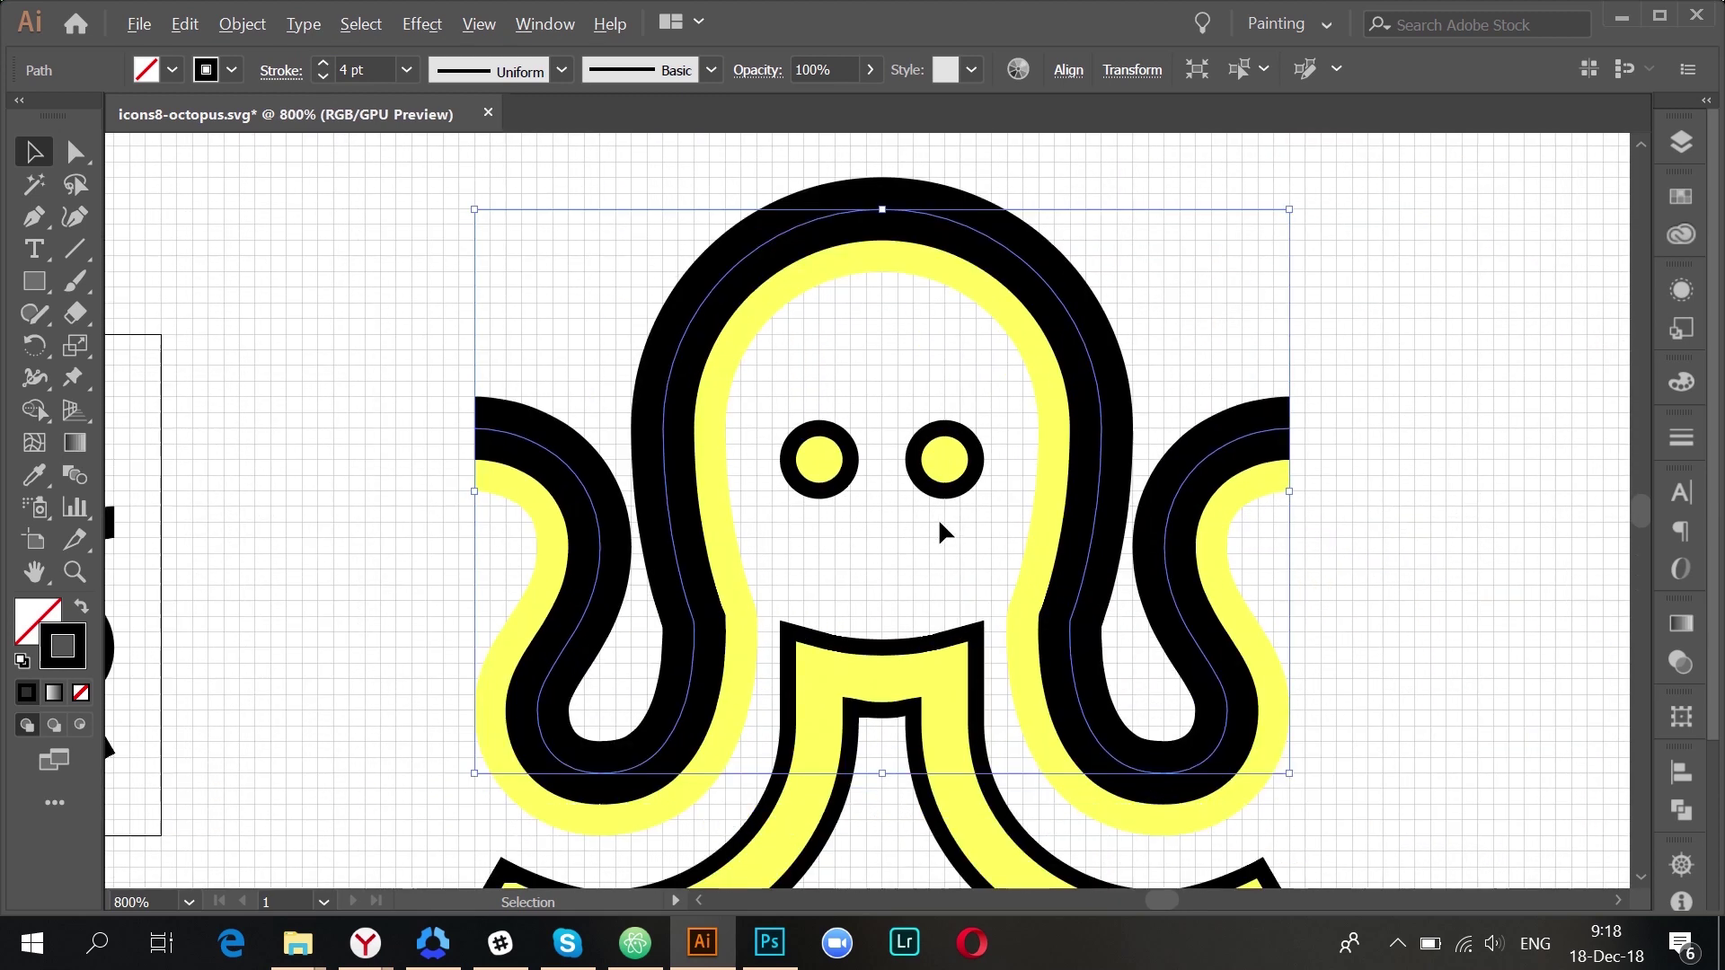
{"action": "left_click", "coordinate": [237, 24]}
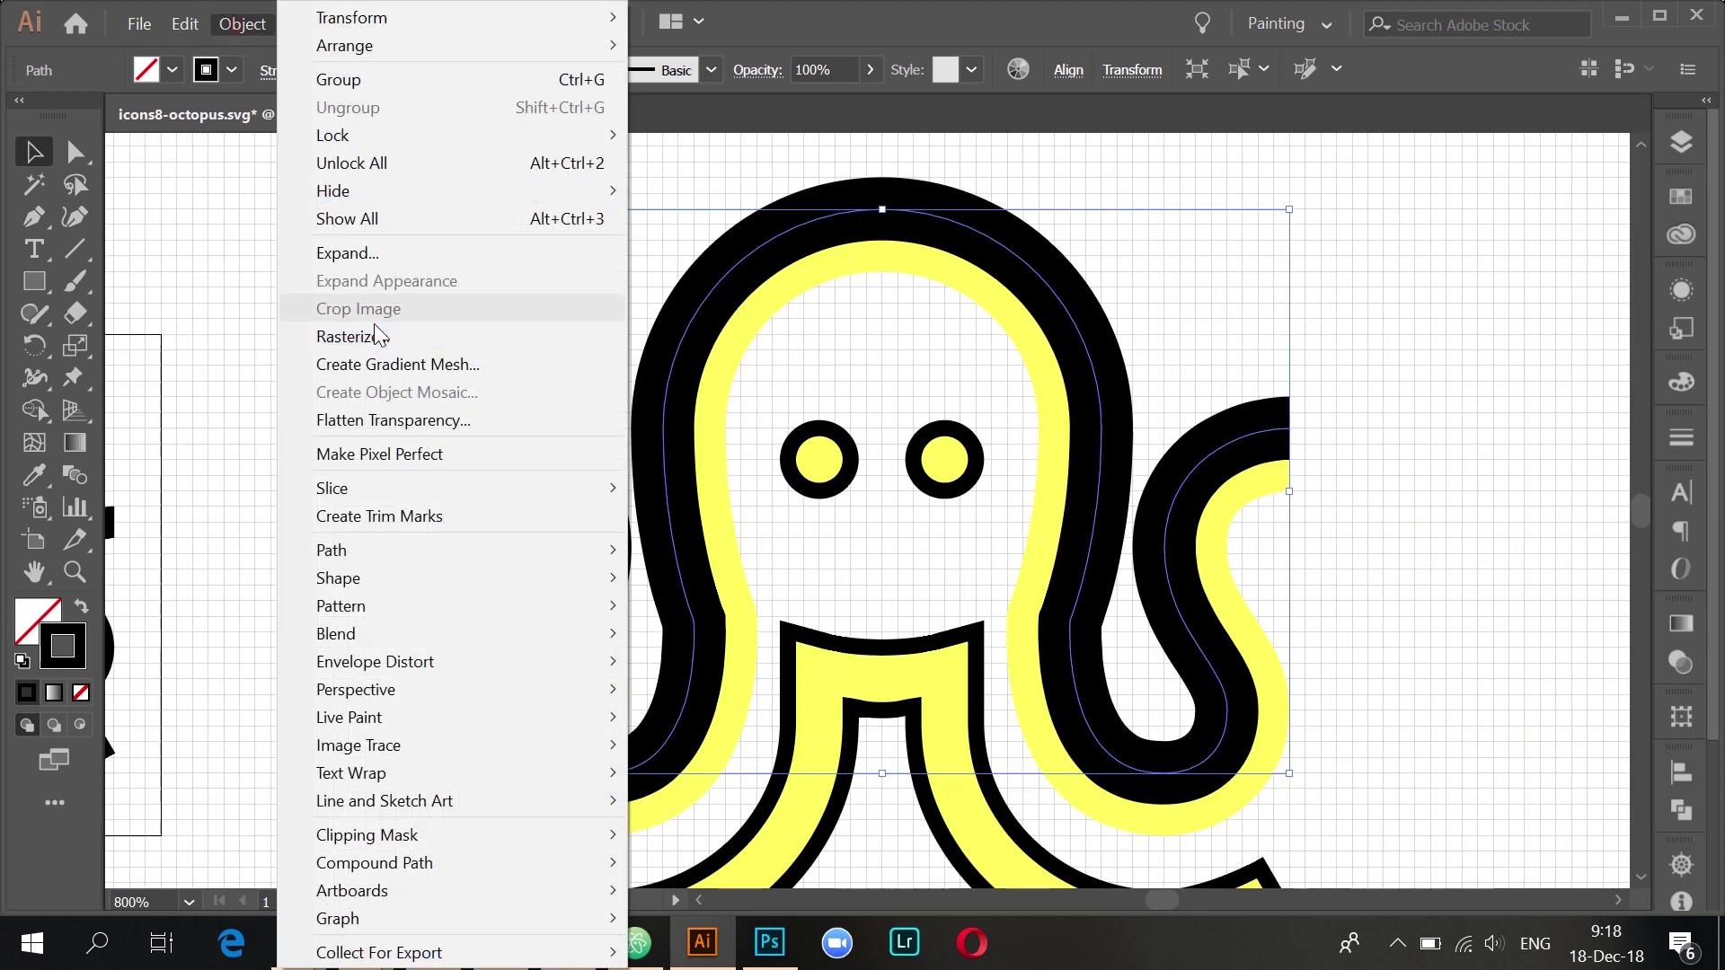
{"action": "left_click", "coordinate": [380, 262]}
{"action": "left_click", "coordinate": [827, 626]}
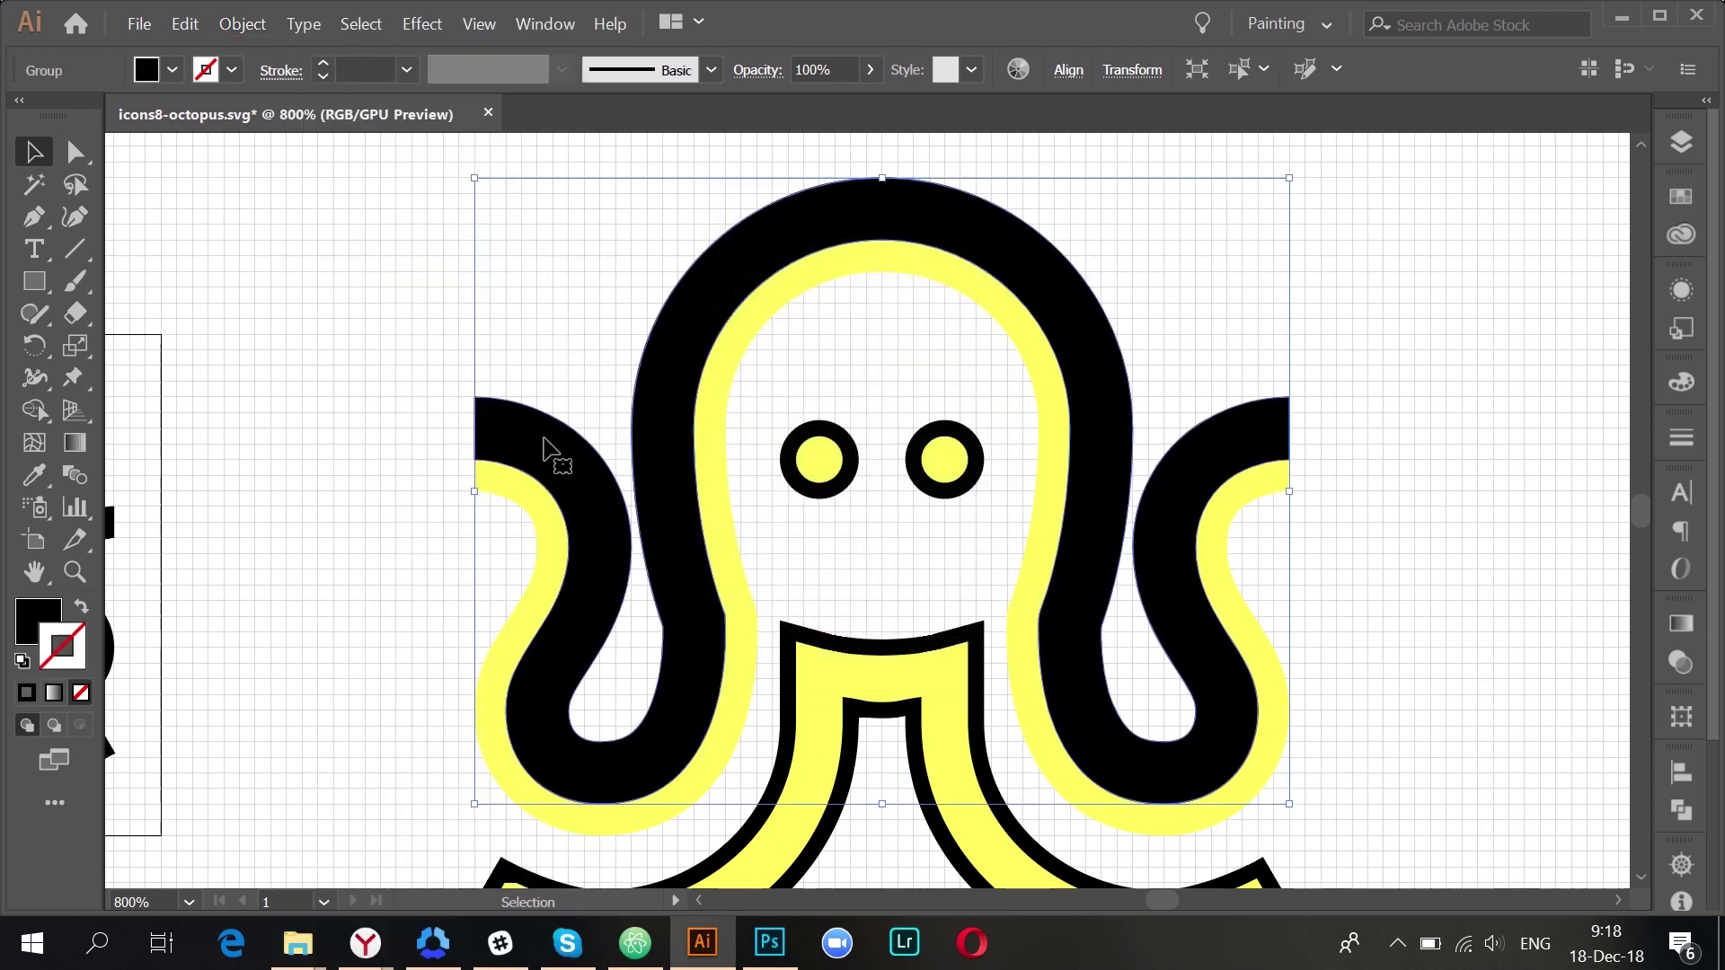
- Lasso and delete the extra anchor points along the left tentacle's outer edge
{"action": "key", "text": "a"}
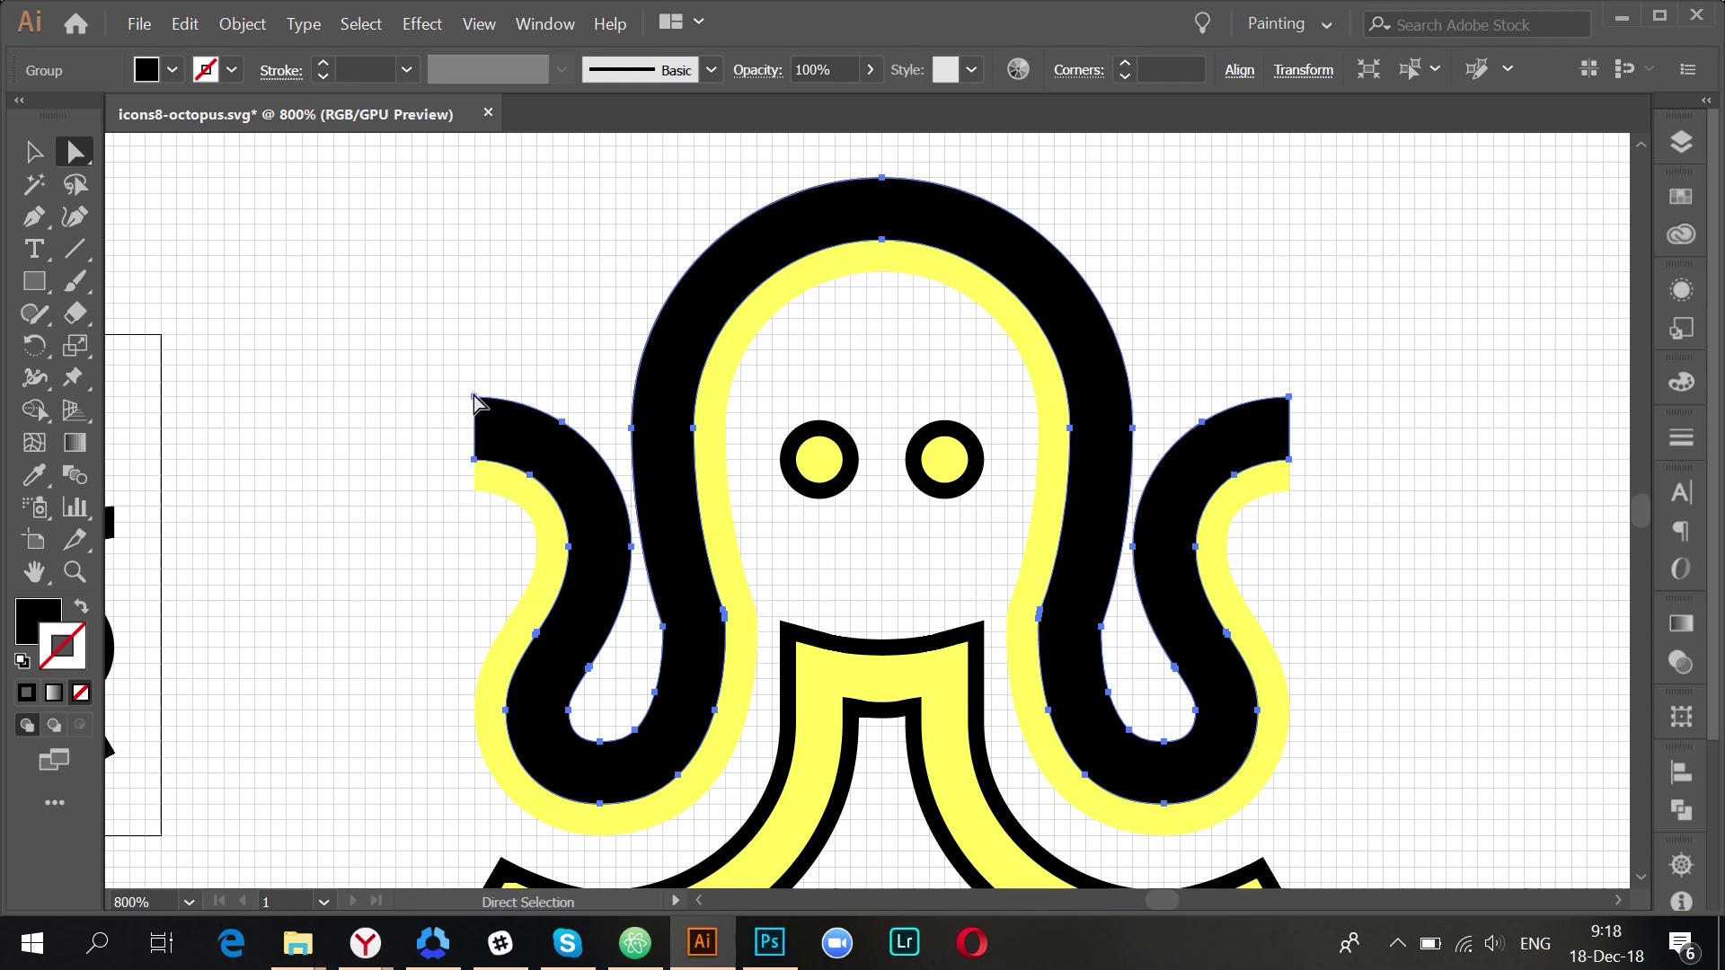
{"action": "left_click", "coordinate": [474, 394]}
{"action": "key", "text": "q"}
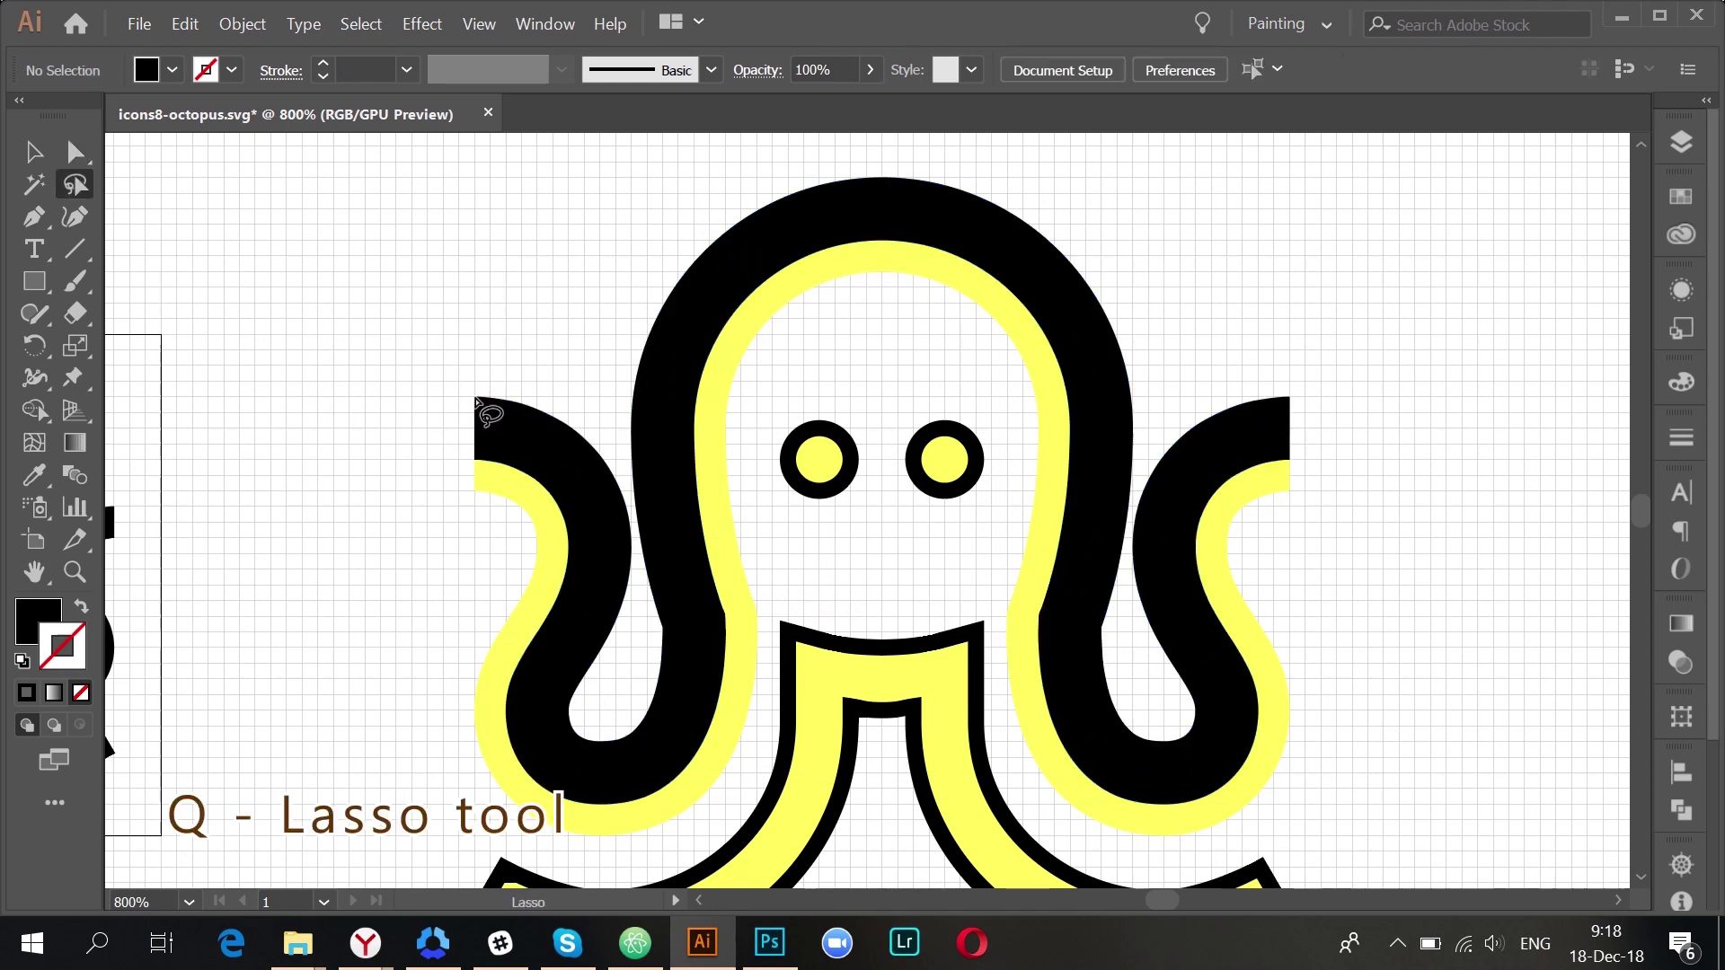
{"action": "mouse_move", "coordinate": [464, 378]}
{"action": "left_mouse_down"}
{"action": "mouse_move", "coordinate": [500, 424]}
{"action": "mouse_move", "coordinate": [598, 509]}
{"action": "mouse_move", "coordinate": [606, 561]}
{"action": "mouse_move", "coordinate": [557, 705]}
{"action": "mouse_move", "coordinate": [562, 749]}
{"action": "mouse_move", "coordinate": [612, 765]}
{"action": "mouse_move", "coordinate": [655, 736]}
{"action": "mouse_move", "coordinate": [690, 623]}
{"action": "mouse_move", "coordinate": [650, 277]}
{"action": "mouse_move", "coordinate": [570, 292]}
{"action": "mouse_move", "coordinate": [481, 359]}
{"action": "left_mouse_up"}
{"action": "key", "text": "Delete"}
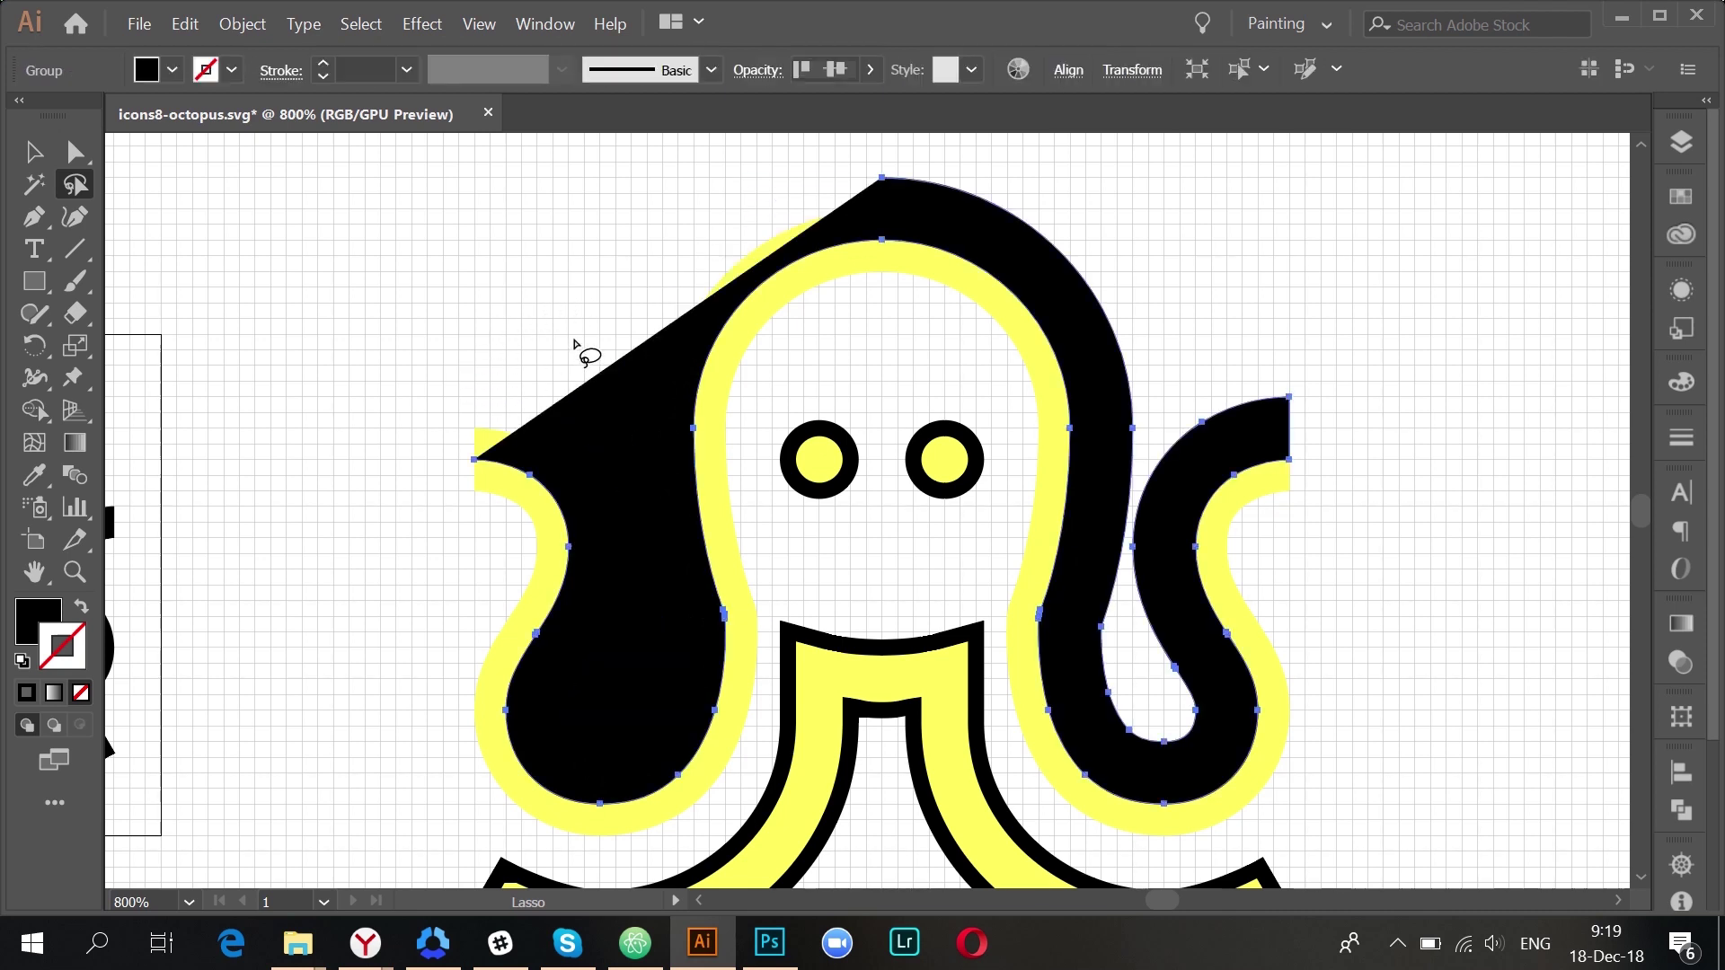
- Delete the extra anchors at the upper right of the head and the stray top line
{"action": "mouse_move", "coordinate": [806, 165]}
{"action": "left_mouse_down"}
{"action": "mouse_move", "coordinate": [992, 247]}
{"action": "mouse_move", "coordinate": [1082, 318]}
{"action": "mouse_move", "coordinate": [1106, 409]}
{"action": "mouse_move", "coordinate": [1082, 670]}
{"action": "mouse_move", "coordinate": [1126, 753]}
{"action": "mouse_move", "coordinate": [1175, 757]}
{"action": "mouse_move", "coordinate": [1212, 680]}
{"action": "mouse_move", "coordinate": [1151, 557]}
{"action": "mouse_move", "coordinate": [1162, 524]}
{"action": "mouse_move", "coordinate": [1208, 466]}
{"action": "mouse_move", "coordinate": [1303, 422]}
{"action": "mouse_move", "coordinate": [1250, 304]}
{"action": "mouse_move", "coordinate": [1054, 230]}
{"action": "left_mouse_up"}
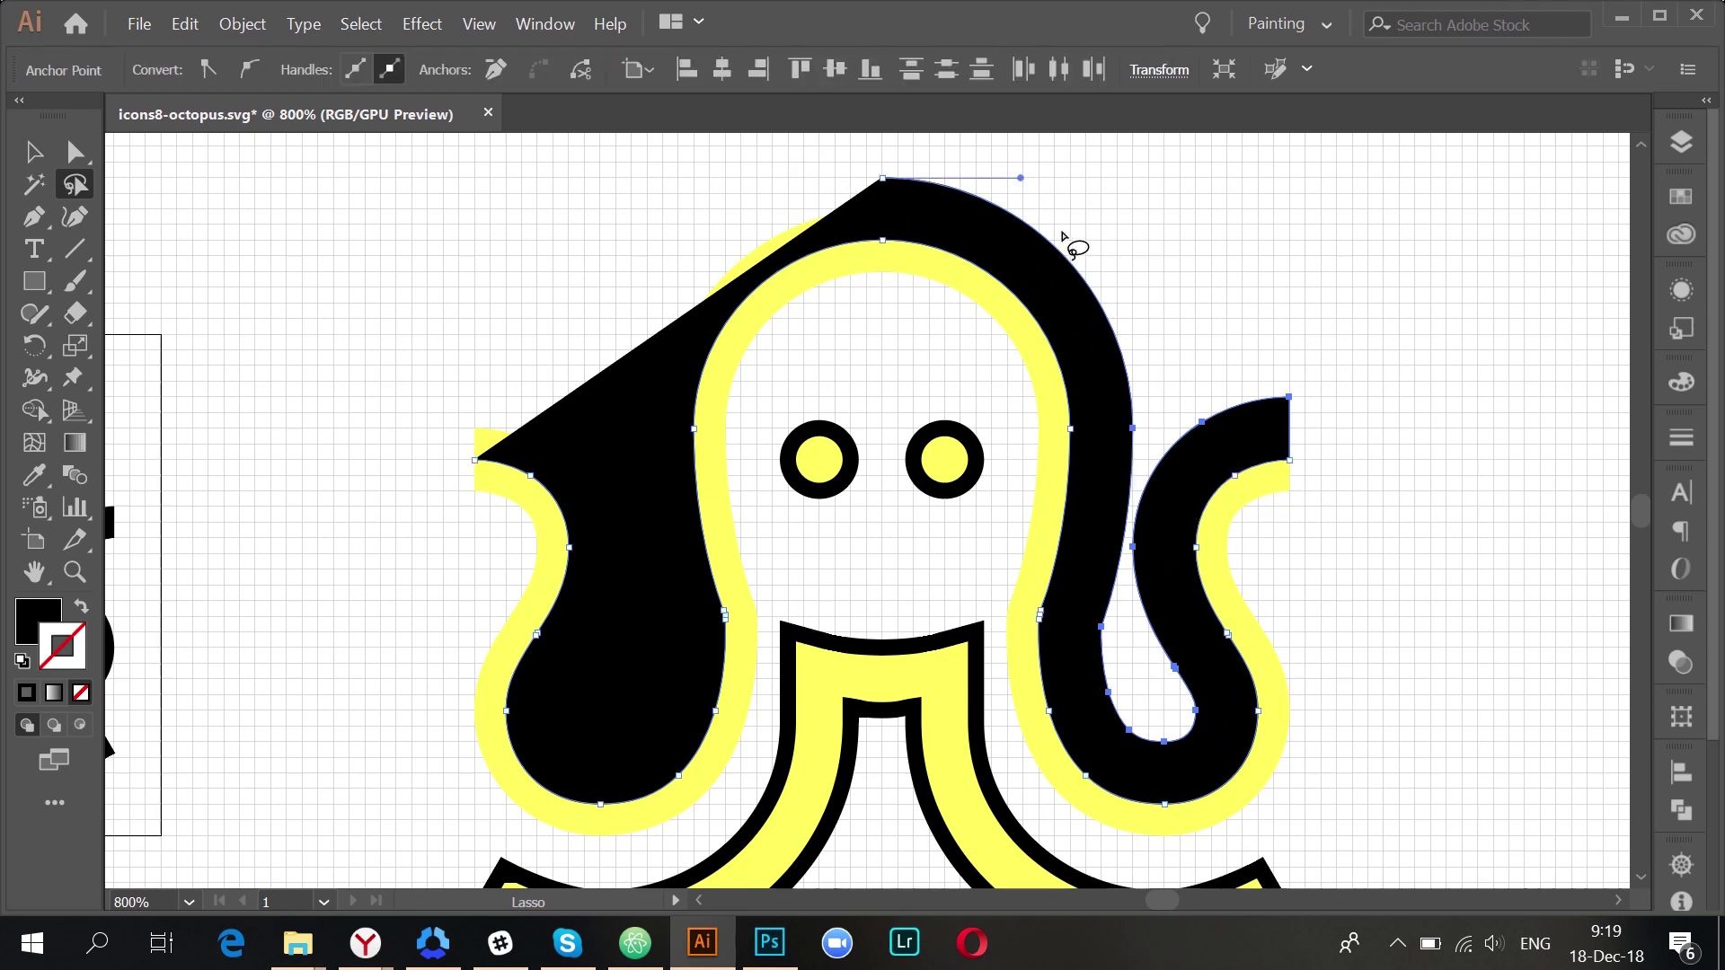
{"action": "key", "text": "Delete"}
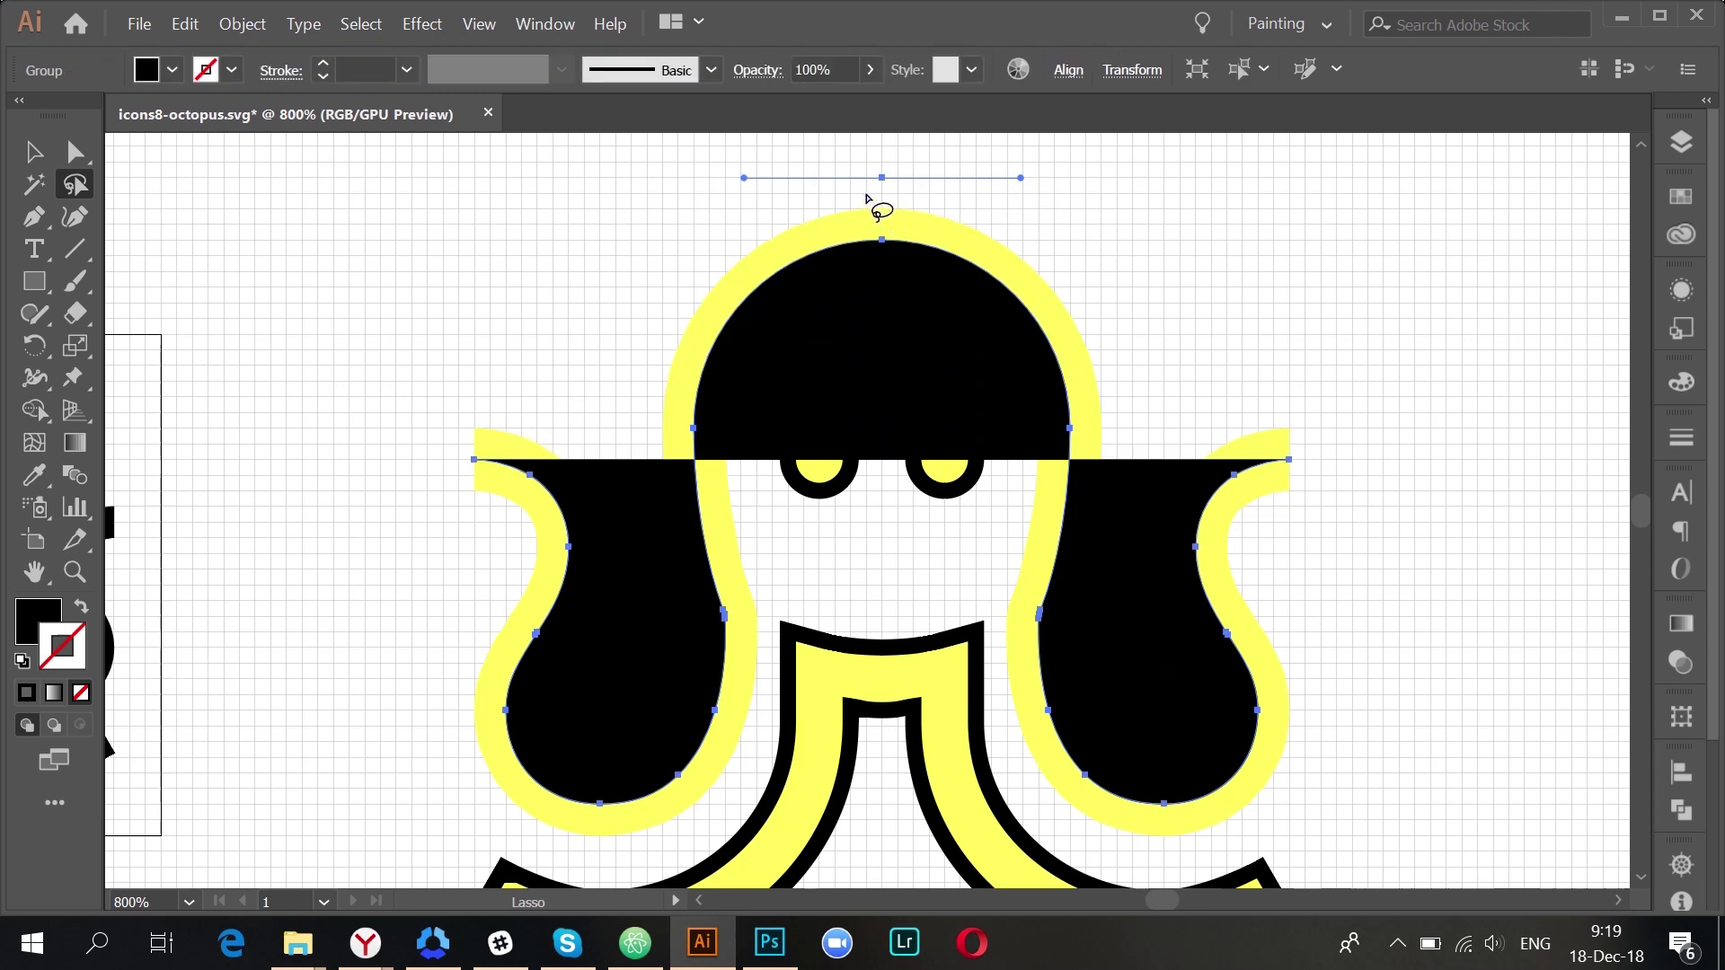
{"action": "mouse_move", "coordinate": [878, 200]}
{"action": "left_mouse_down"}
{"action": "mouse_move", "coordinate": [899, 157]}
{"action": "mouse_move", "coordinate": [864, 193]}
{"action": "left_mouse_up"}
{"action": "key", "text": "Delete"}
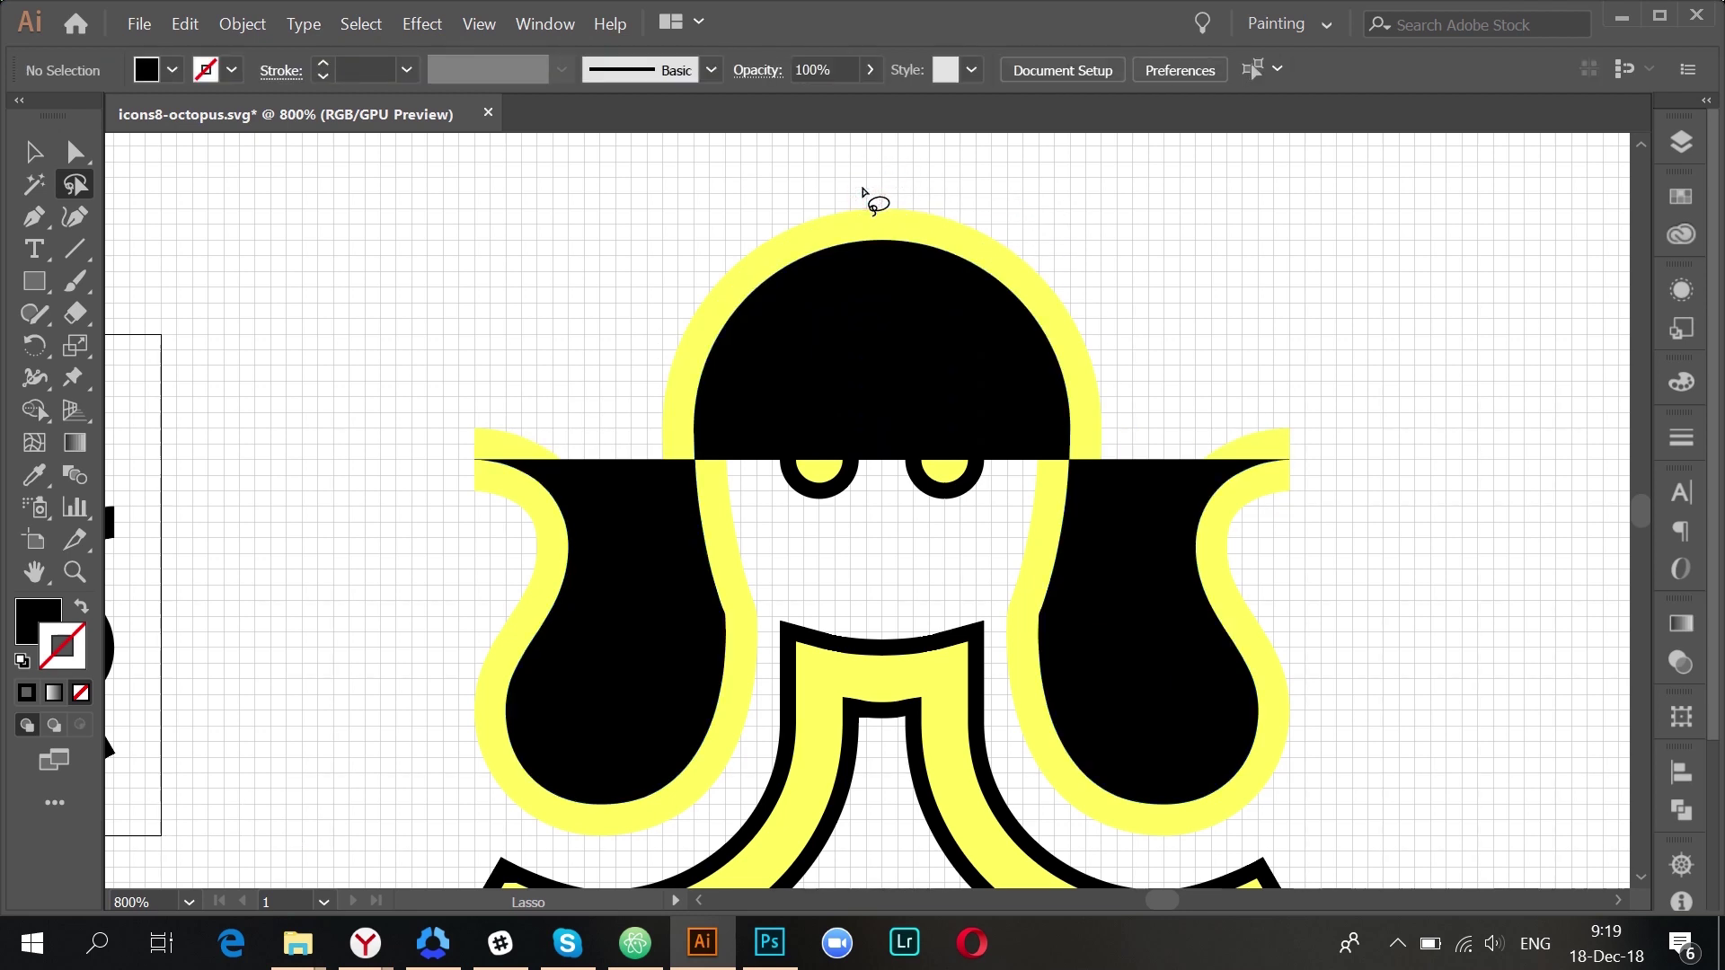
- Change the octopus head and upper tentacles to a 2 pt black stroke with no fill
{"action": "key", "text": "v"}
{"action": "left_click", "coordinate": [866, 347]}
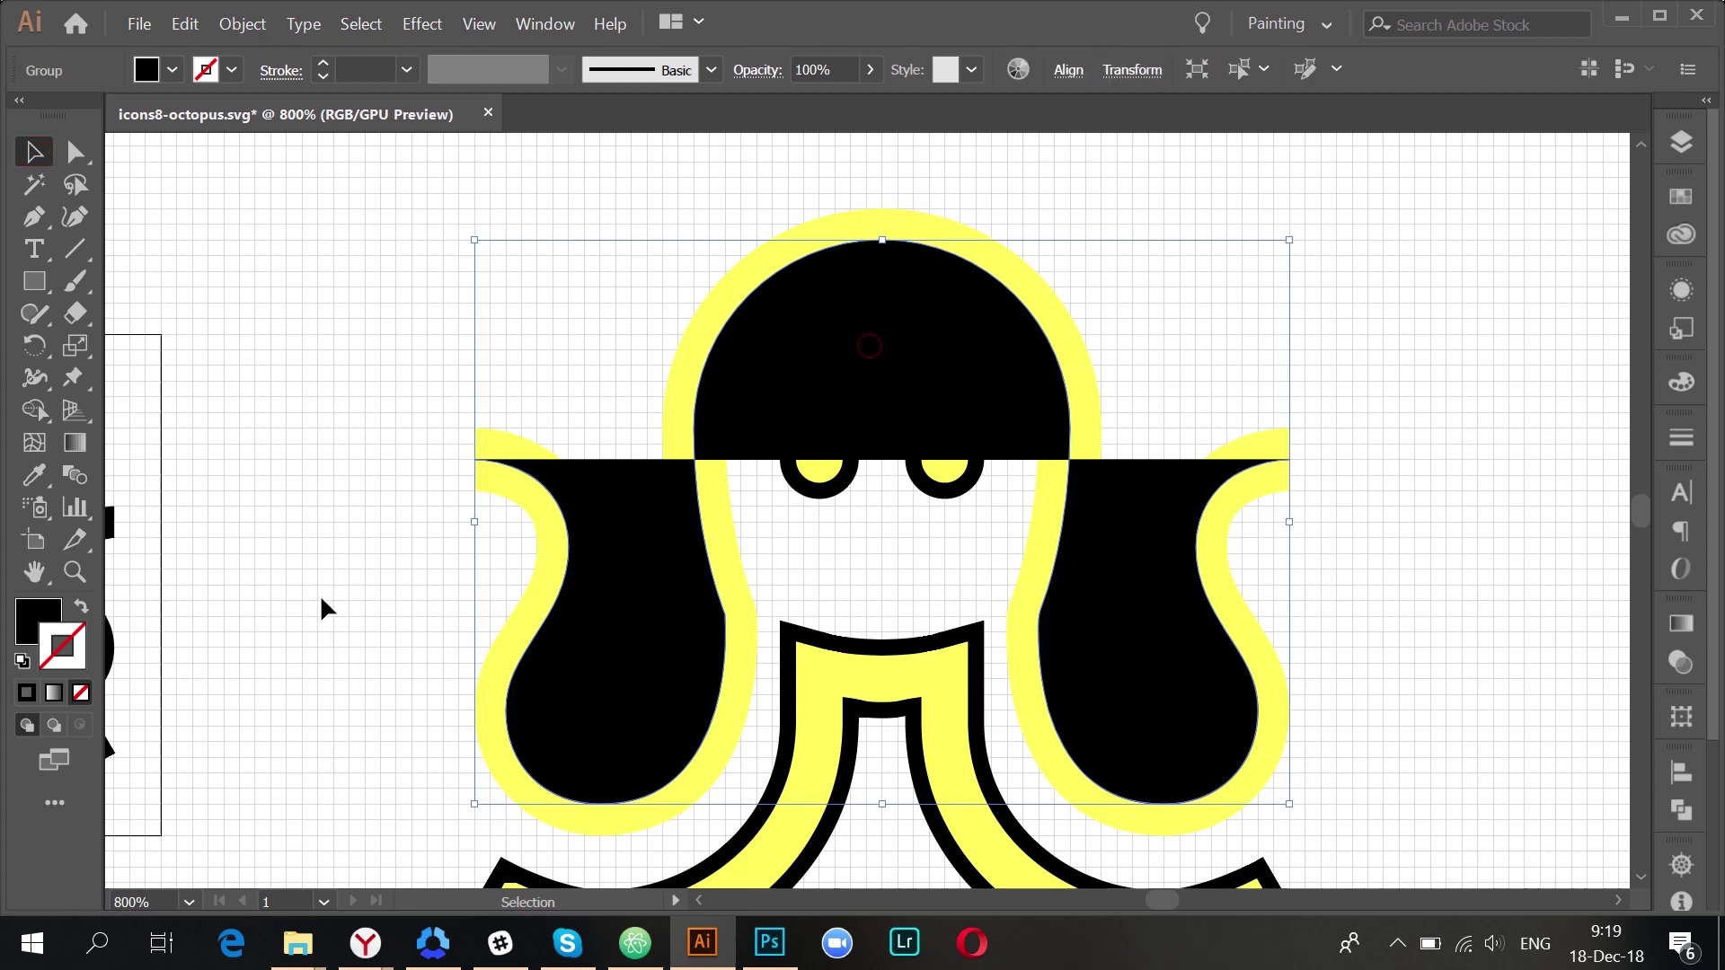
{"action": "left_click", "coordinate": [82, 608]}
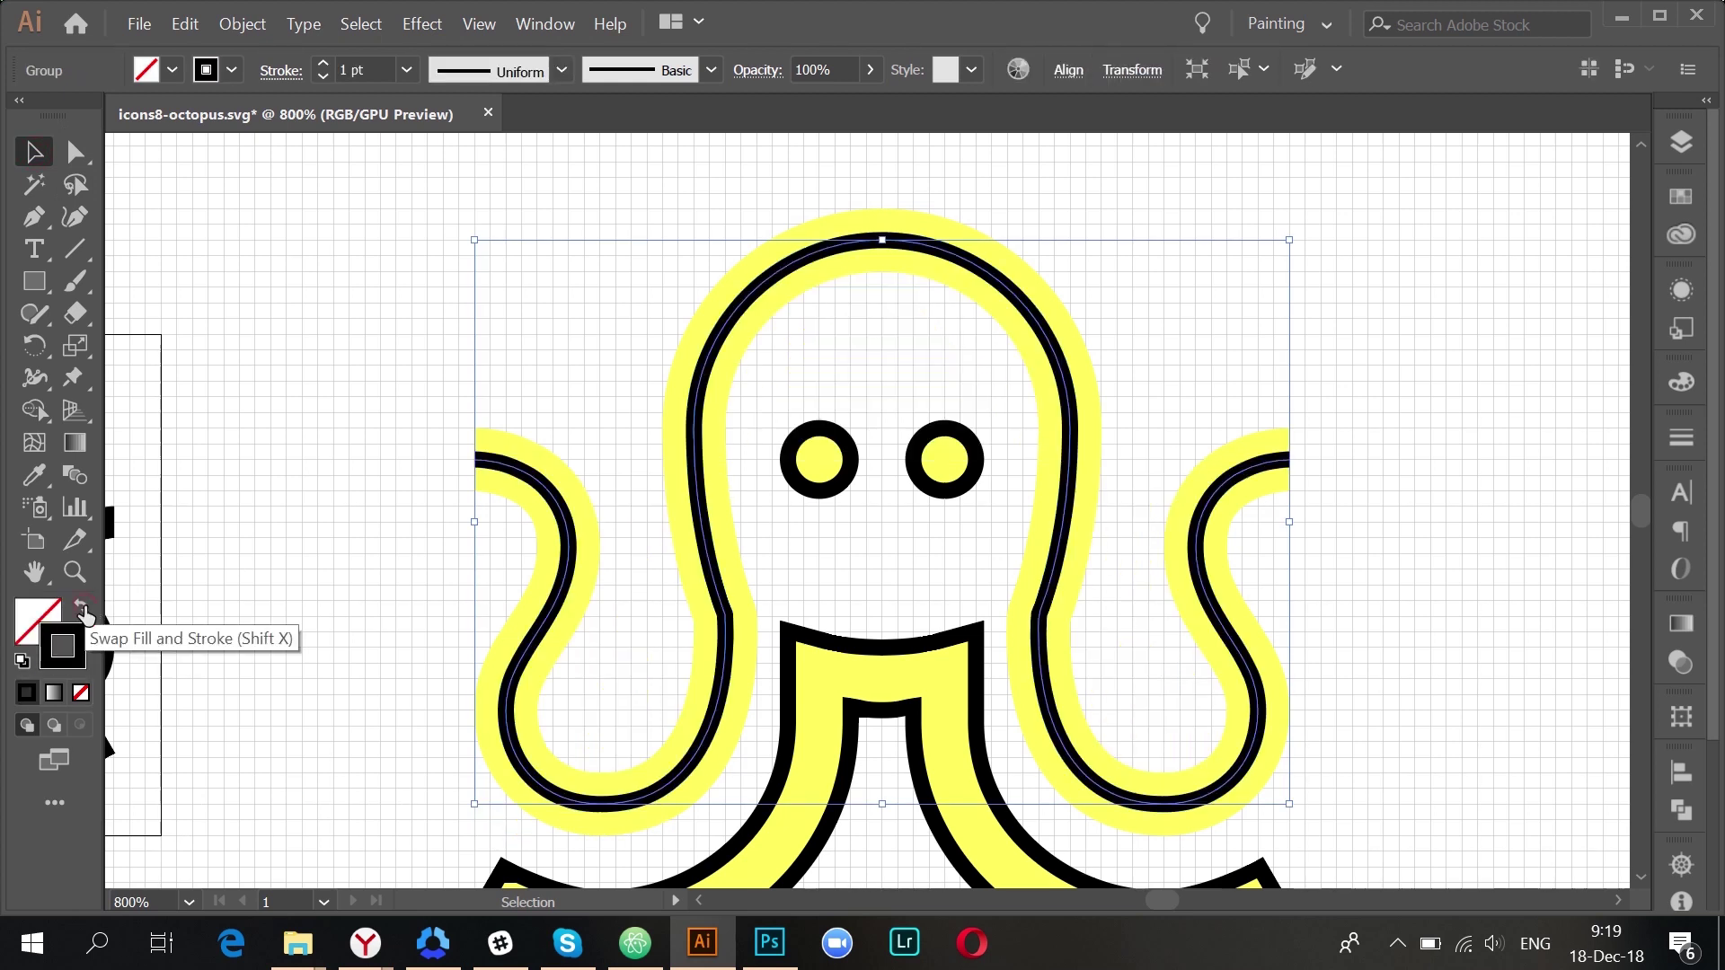
{"action": "scroll", "coordinate": [360, 70], "scroll_direction": "up", "scroll_amount": 1}
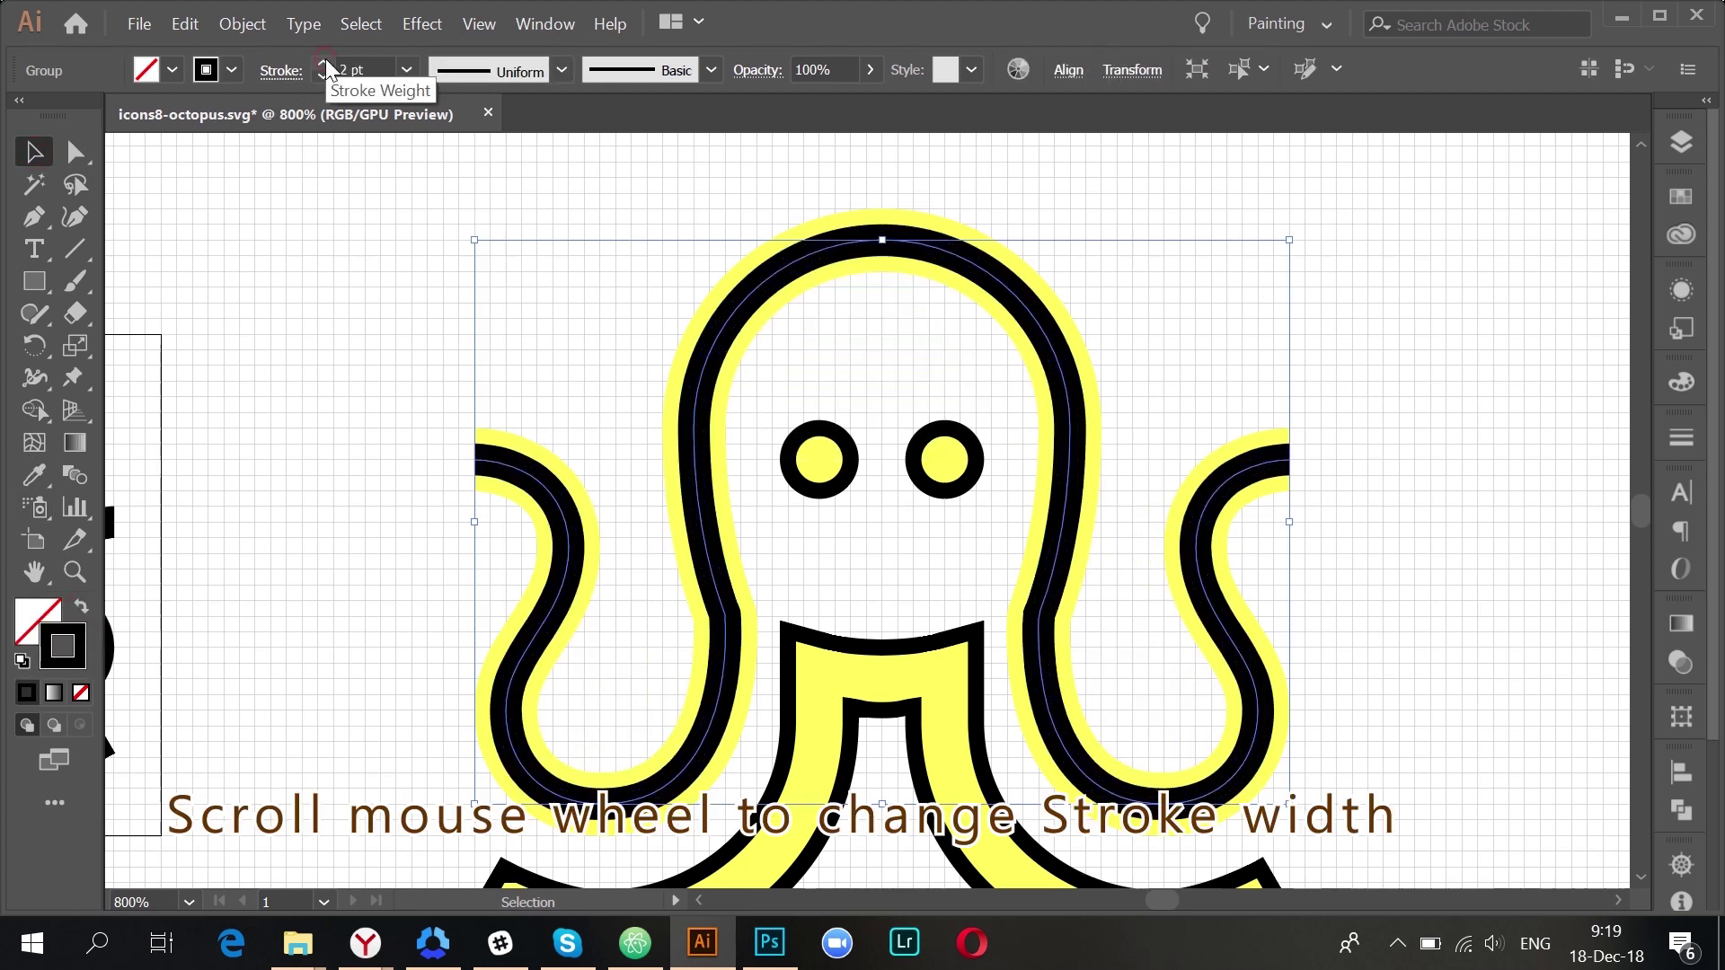
{"action": "left_click", "coordinate": [1134, 259]}
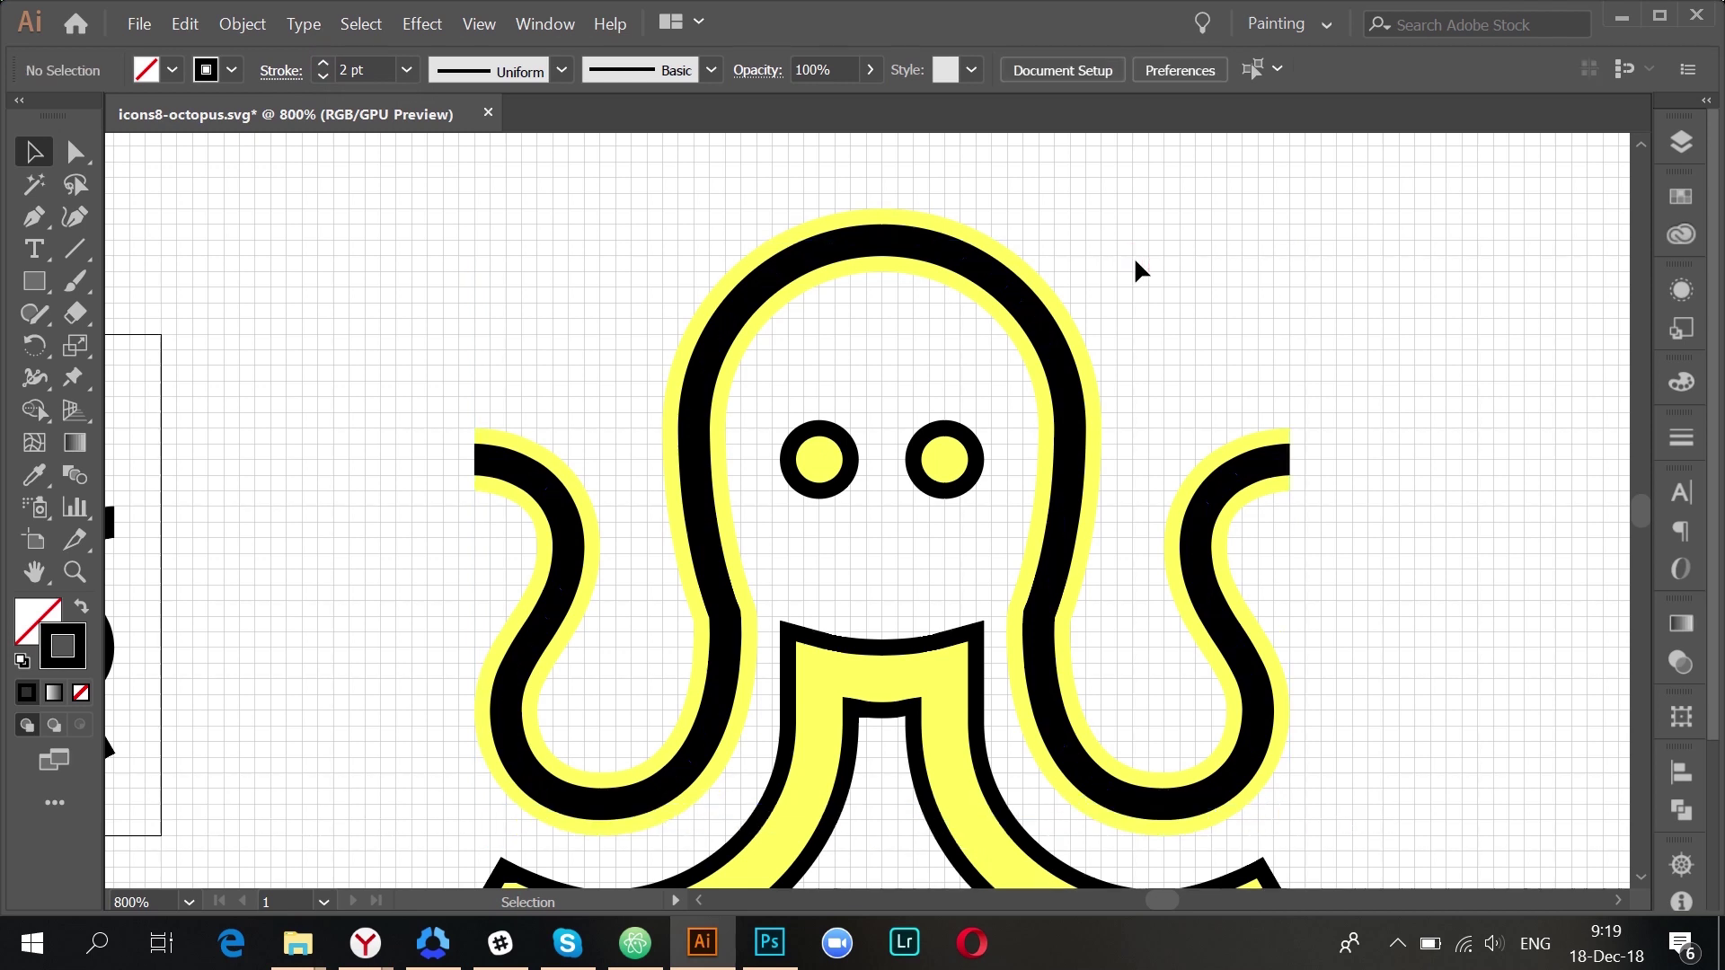
{"action": "scroll", "coordinate": [1142, 225], "scroll_direction": "down", "scroll_amount": 3}
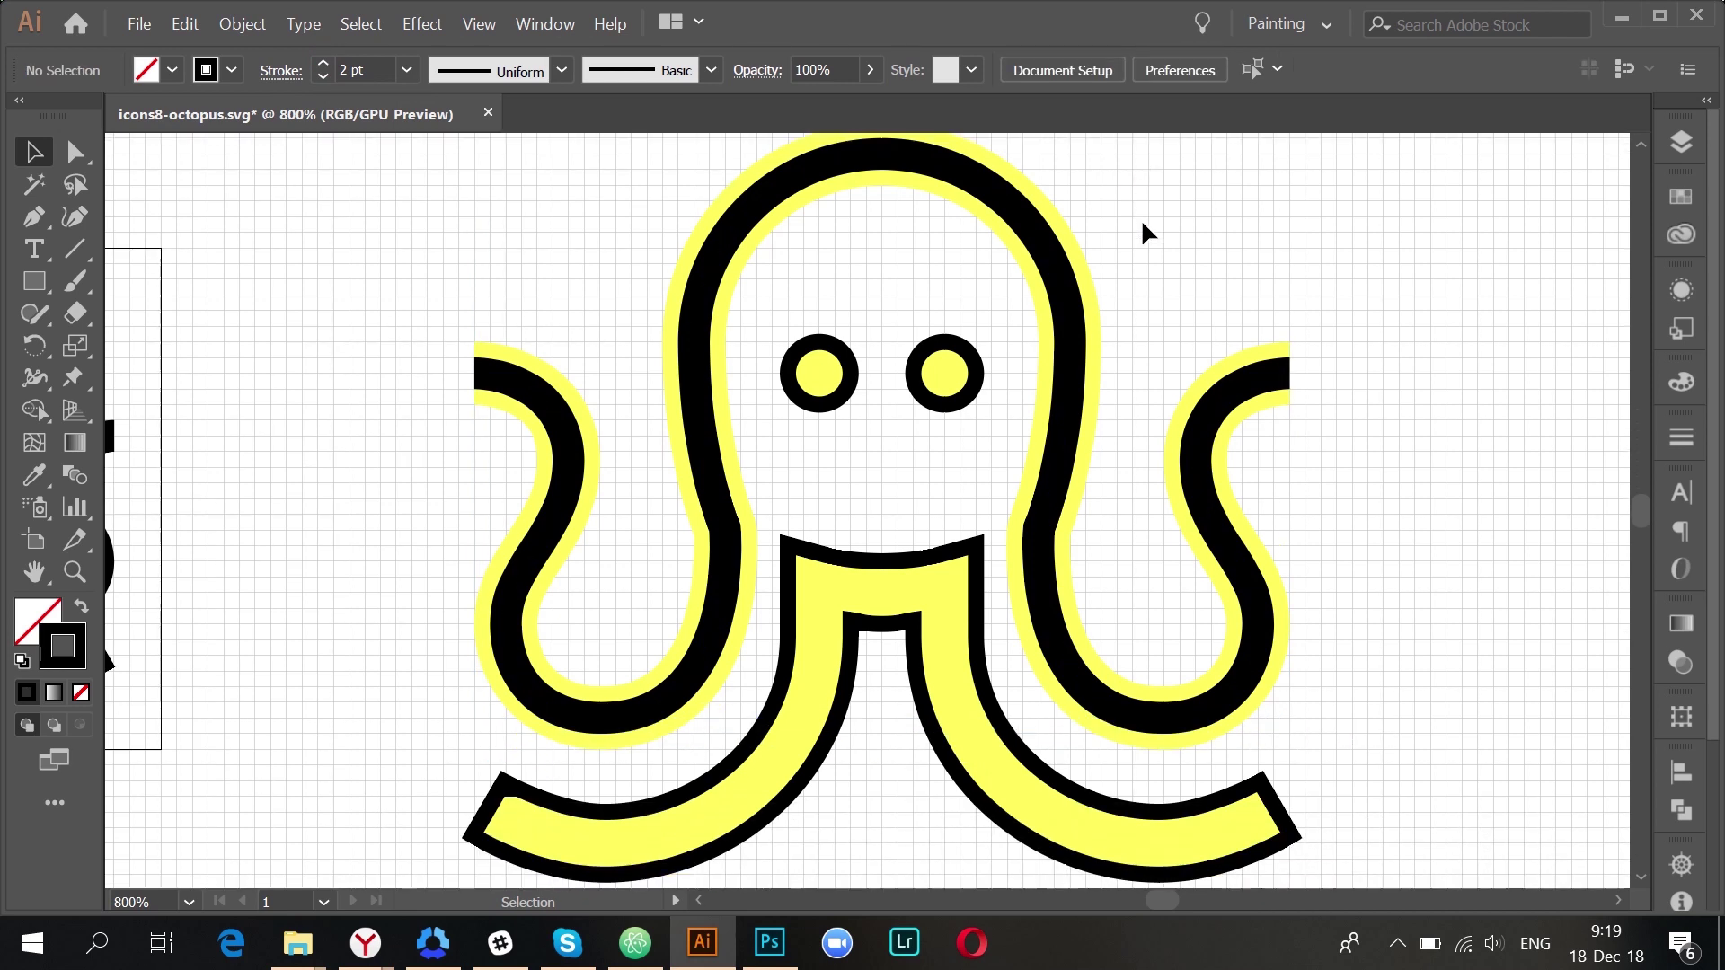
{"action": "scroll", "coordinate": [1143, 225], "scroll_direction": "down", "scroll_amount": 1}
- Delete the end-cap segments at both tips of the lower tentacle outline
{"action": "left_click", "coordinate": [1048, 737]}
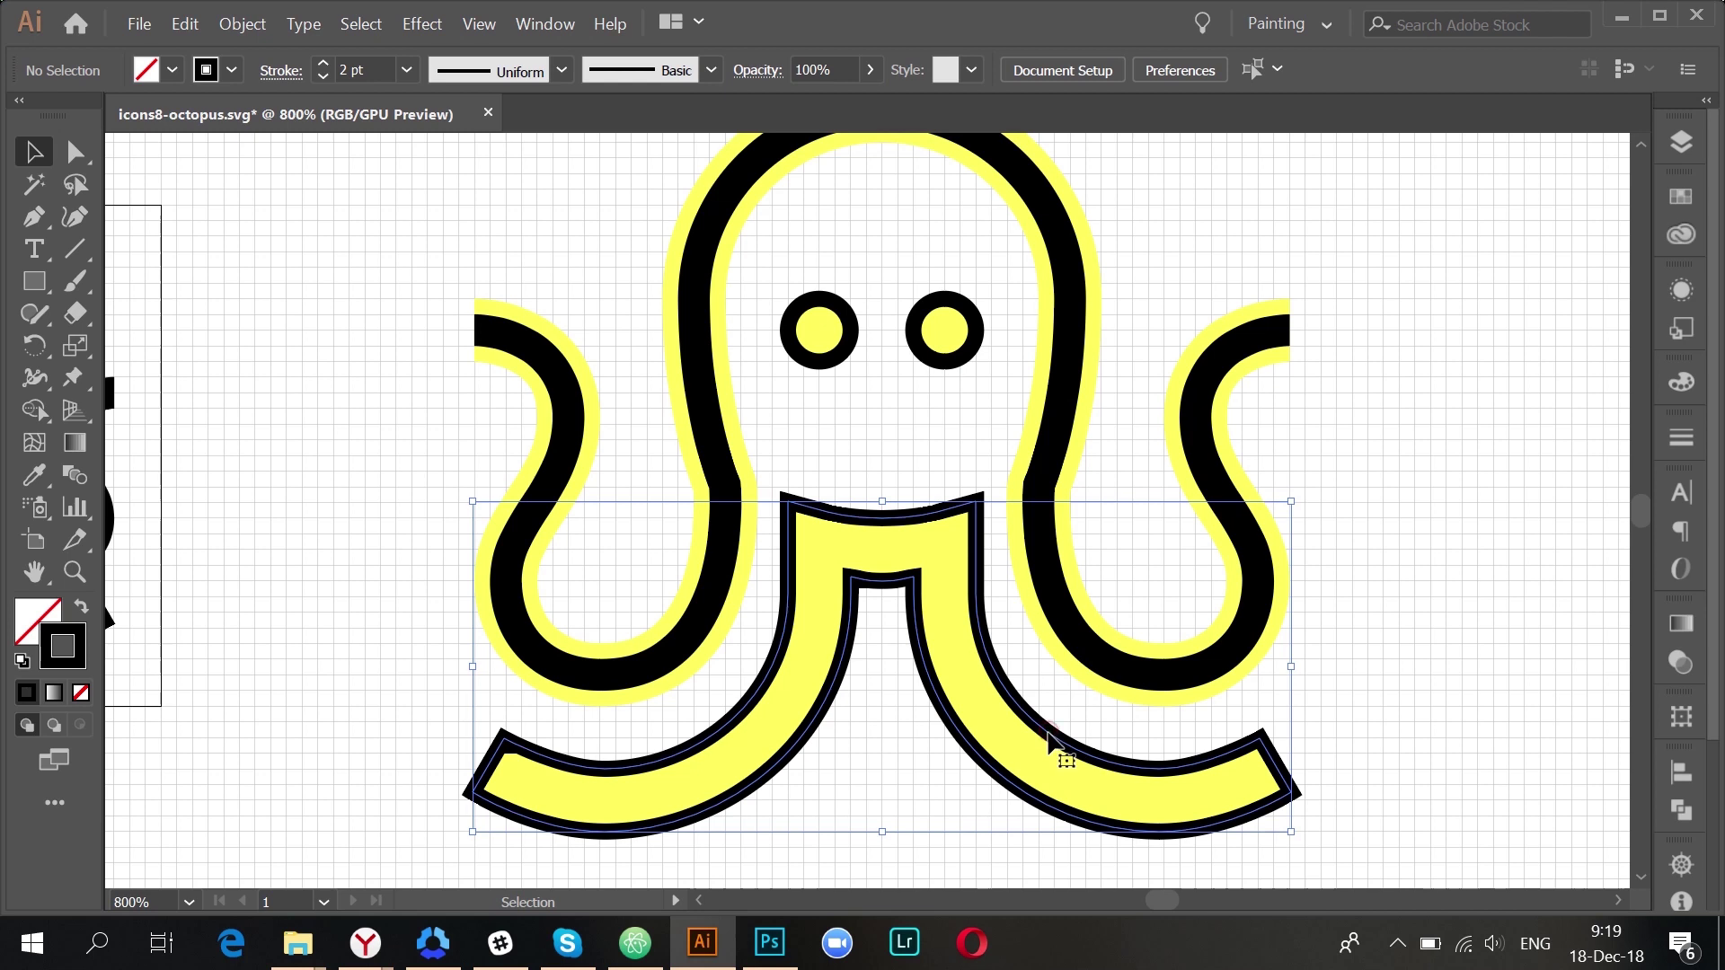
{"action": "scroll", "coordinate": [1042, 732], "scroll_direction": "down", "scroll_amount": 2}
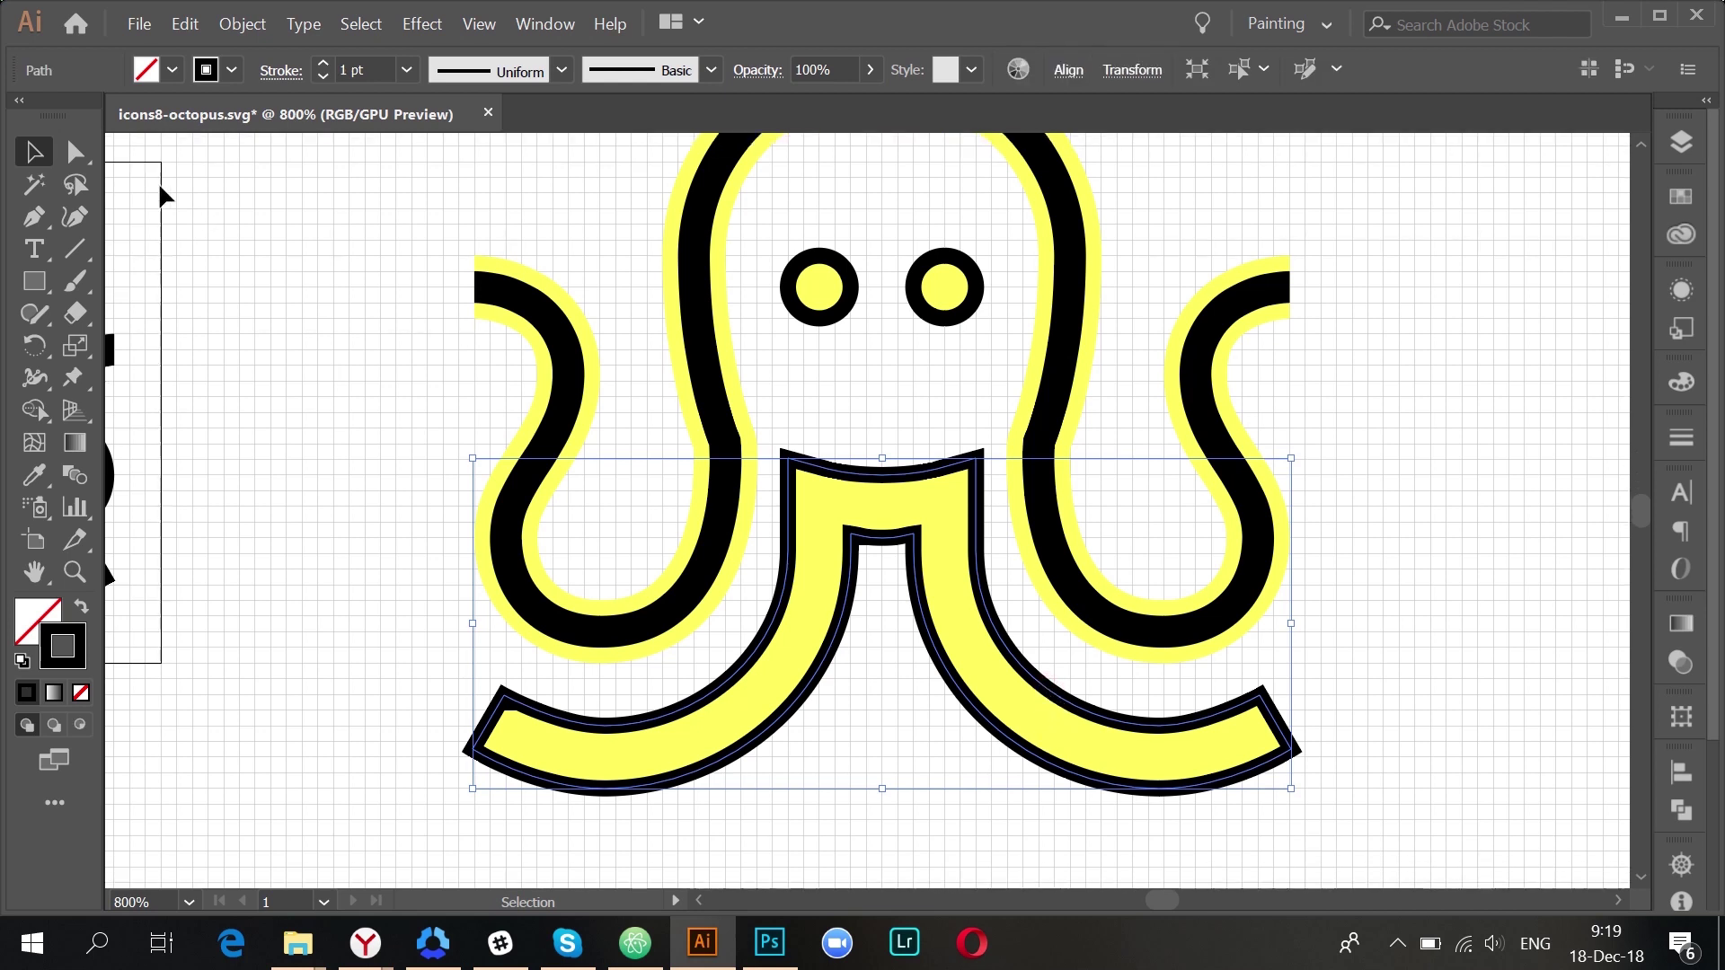
{"action": "left_click", "coordinate": [76, 153]}
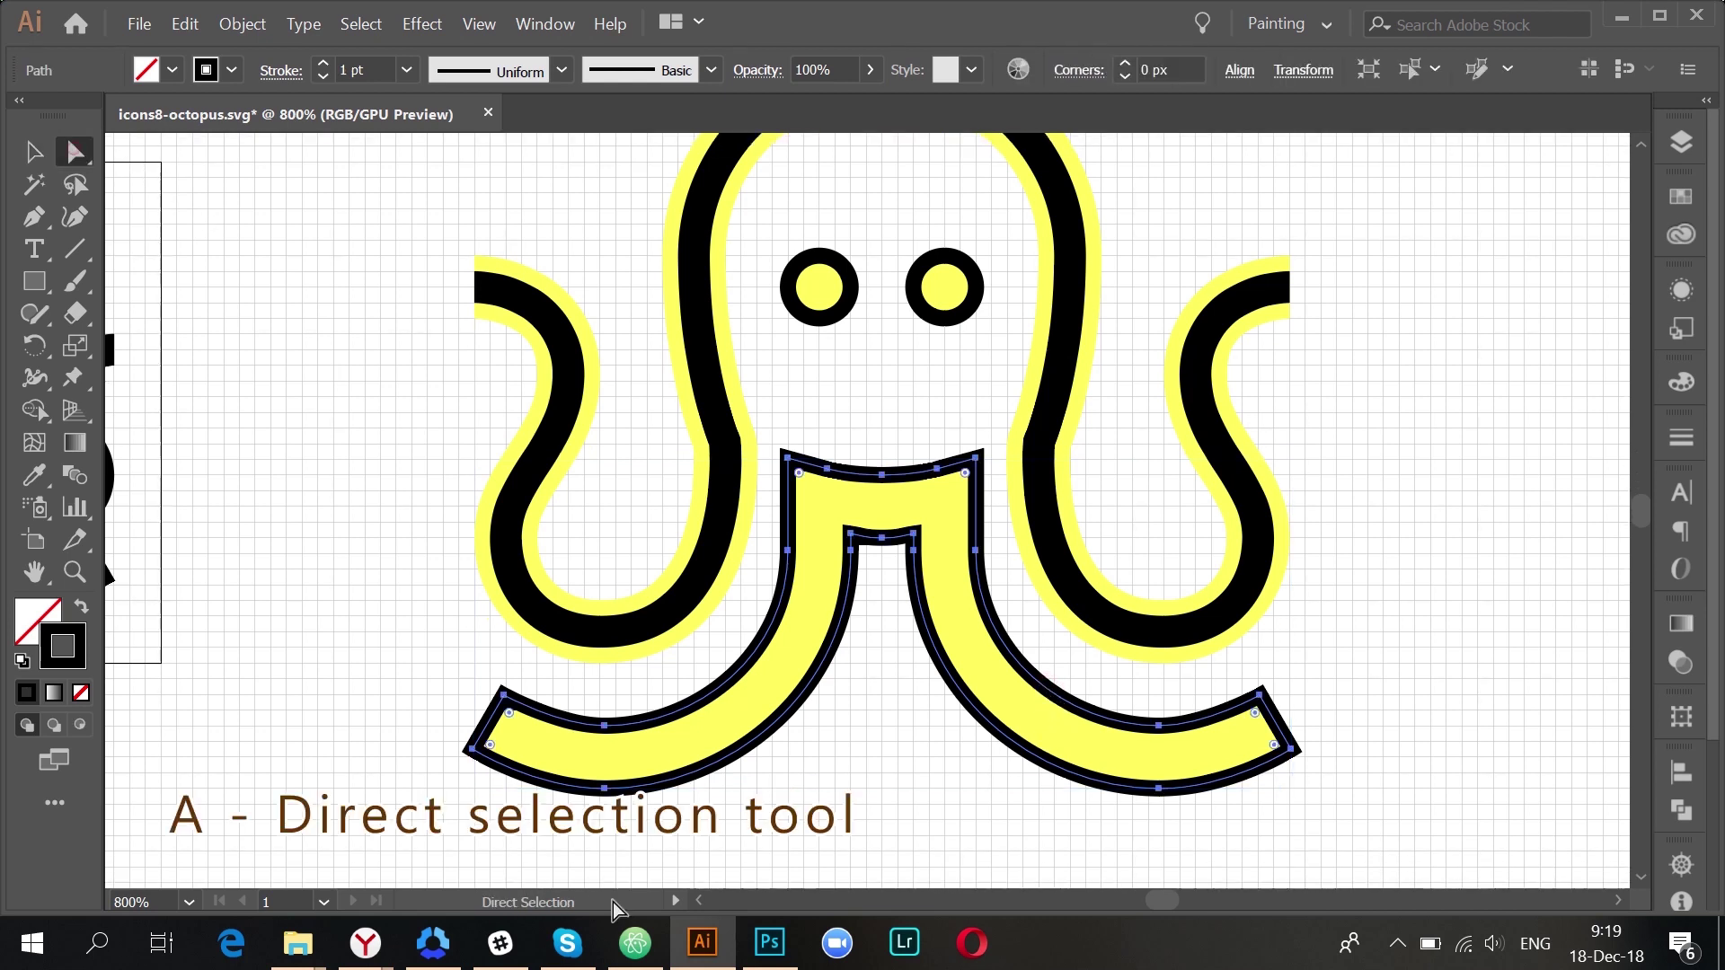
{"action": "left_click", "coordinate": [488, 721]}
{"action": "key", "text": "Delete"}
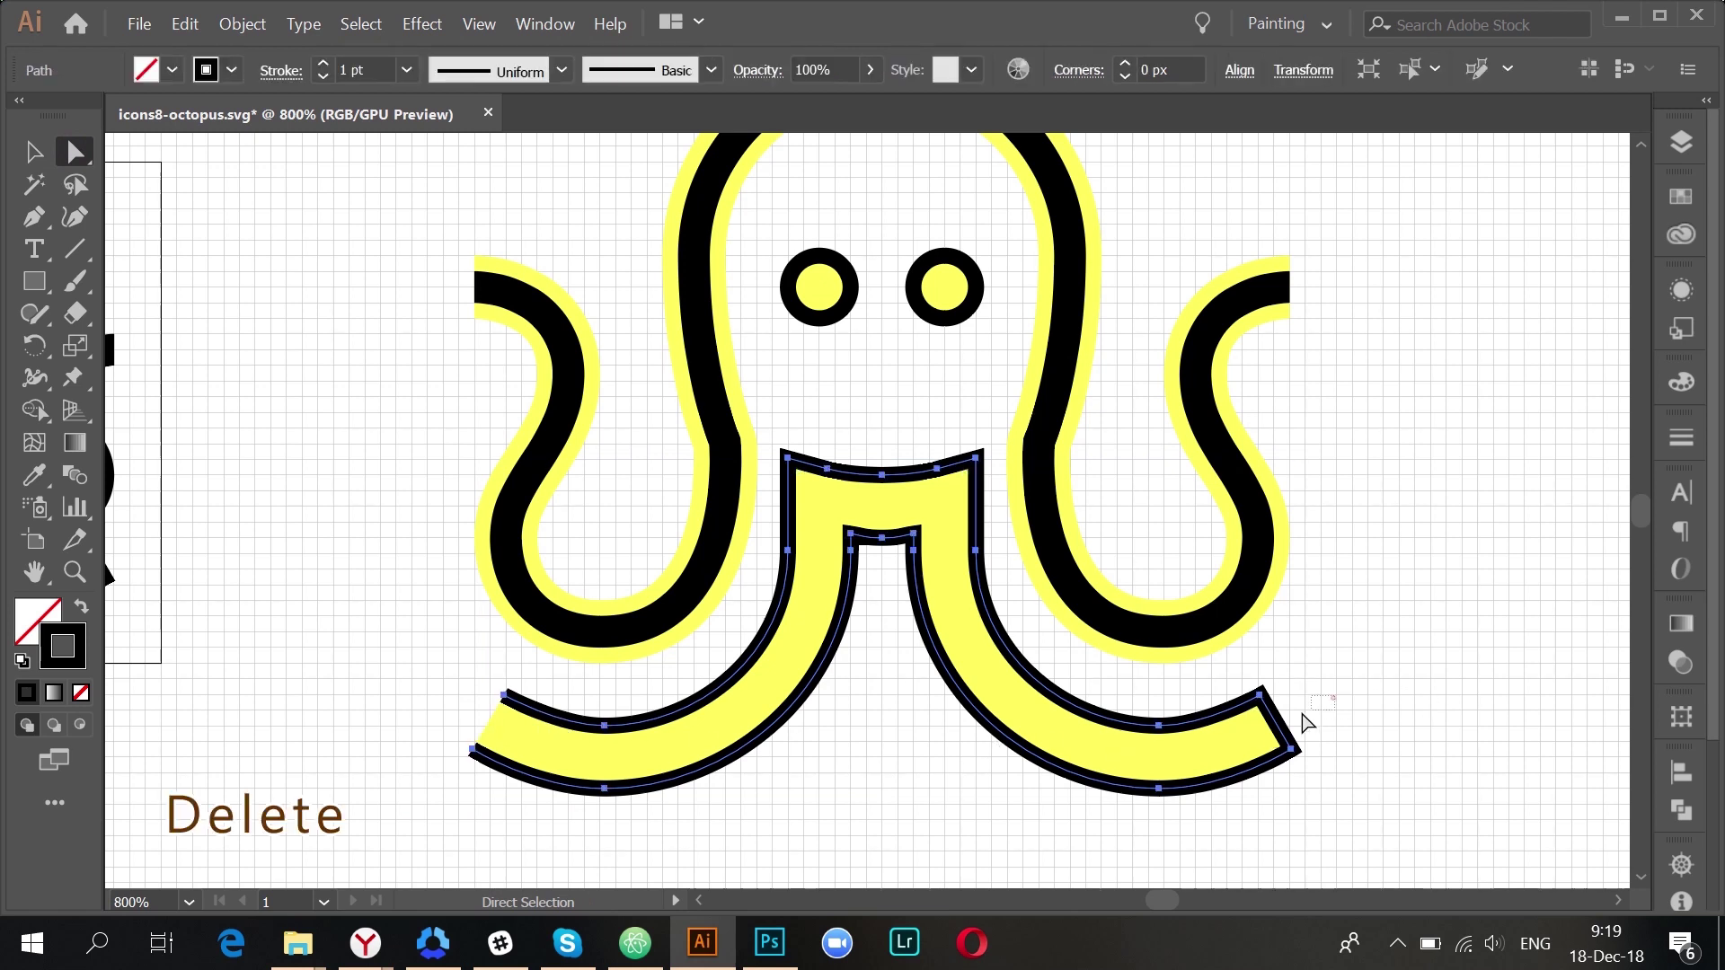
{"action": "left_click", "coordinate": [1276, 721]}
{"action": "key", "text": "Delete"}
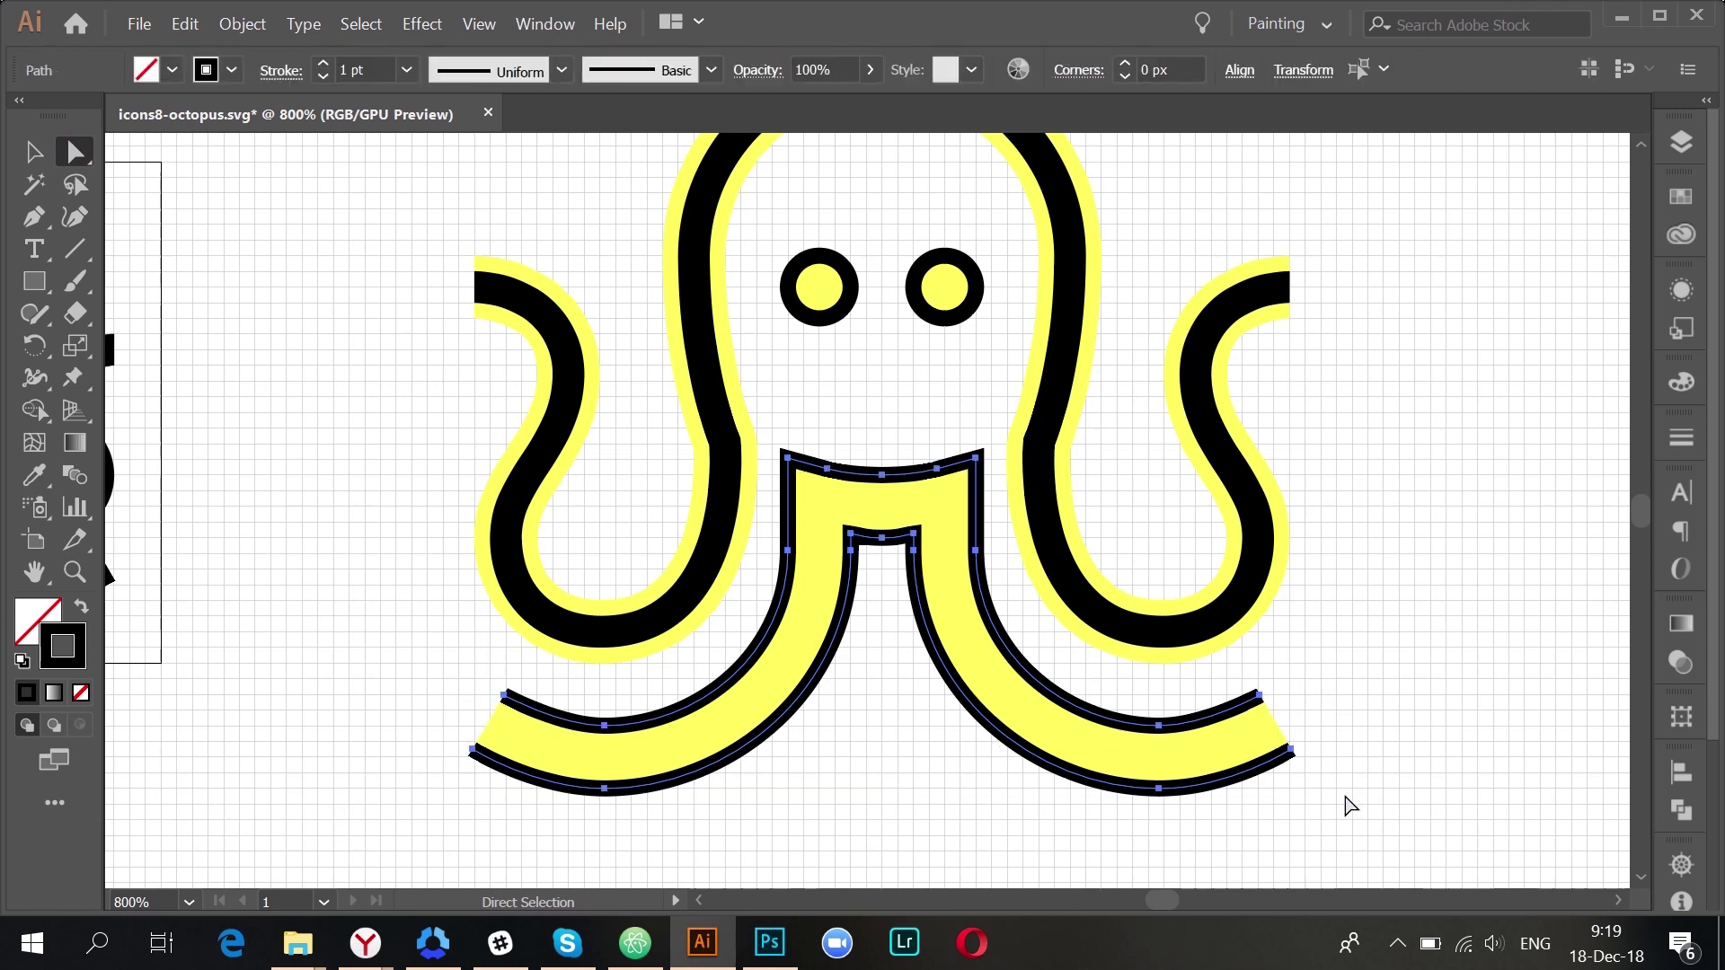
{"action": "left_click", "coordinate": [1347, 799]}
- Hide the outer lower tentacle path in the Layers panel, keeping only the inner curve
{"action": "key", "text": "v"}
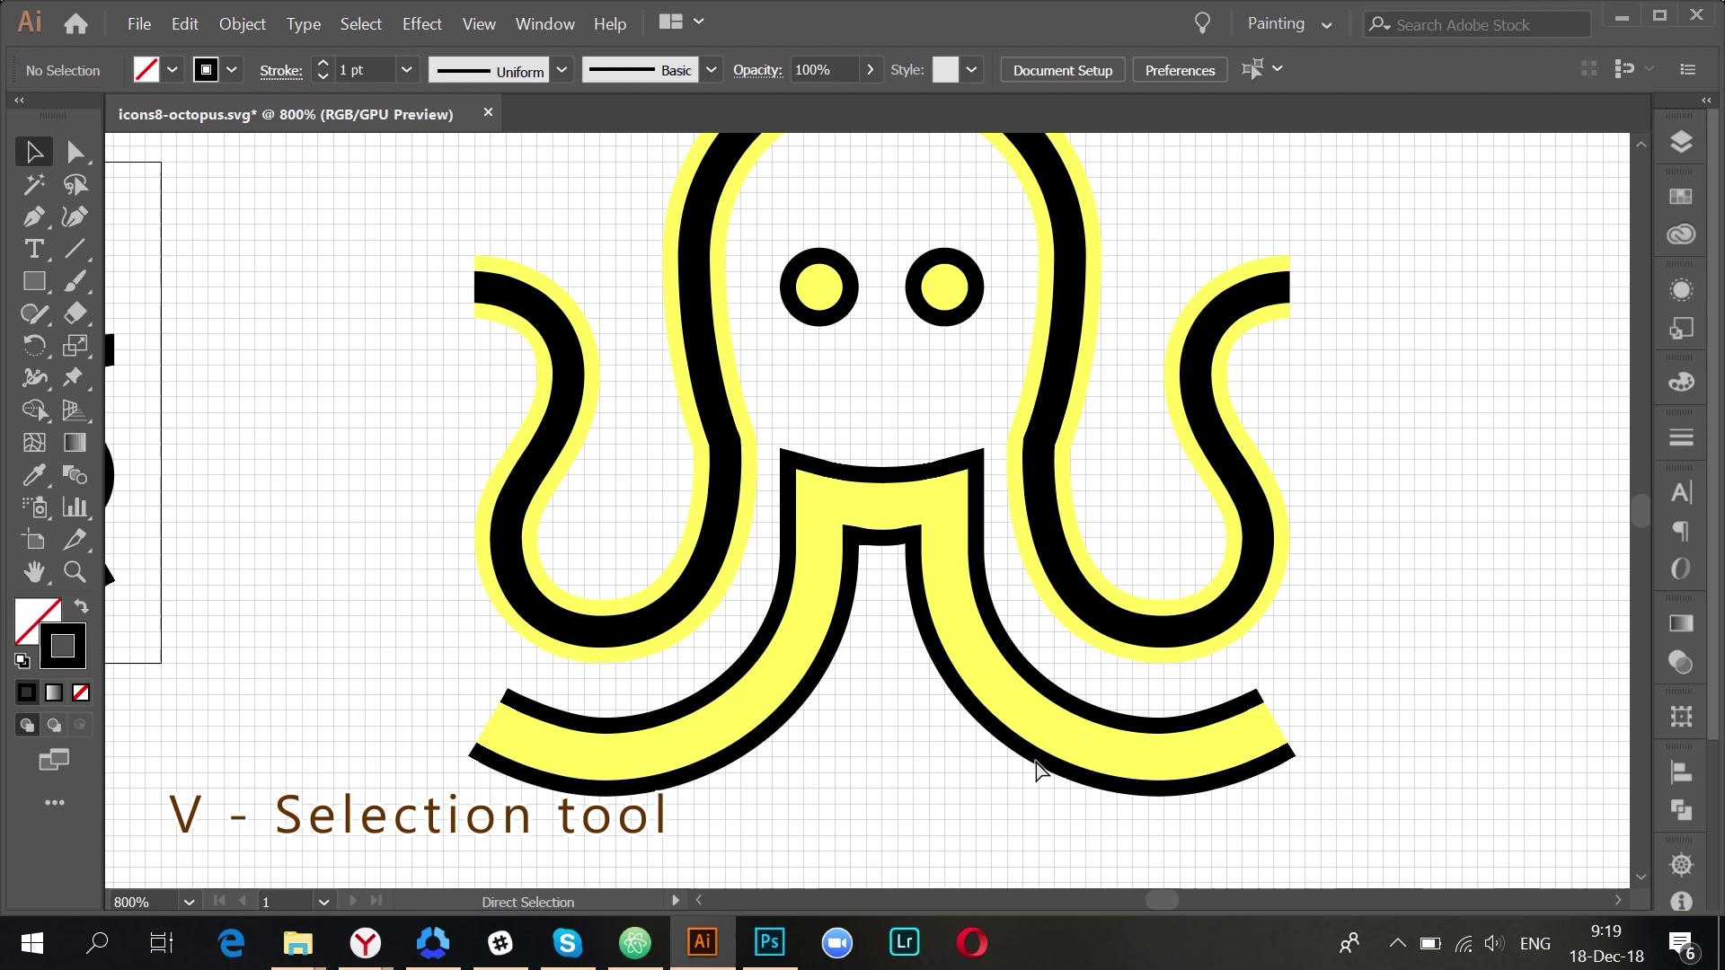
{"action": "left_click", "coordinate": [1033, 762]}
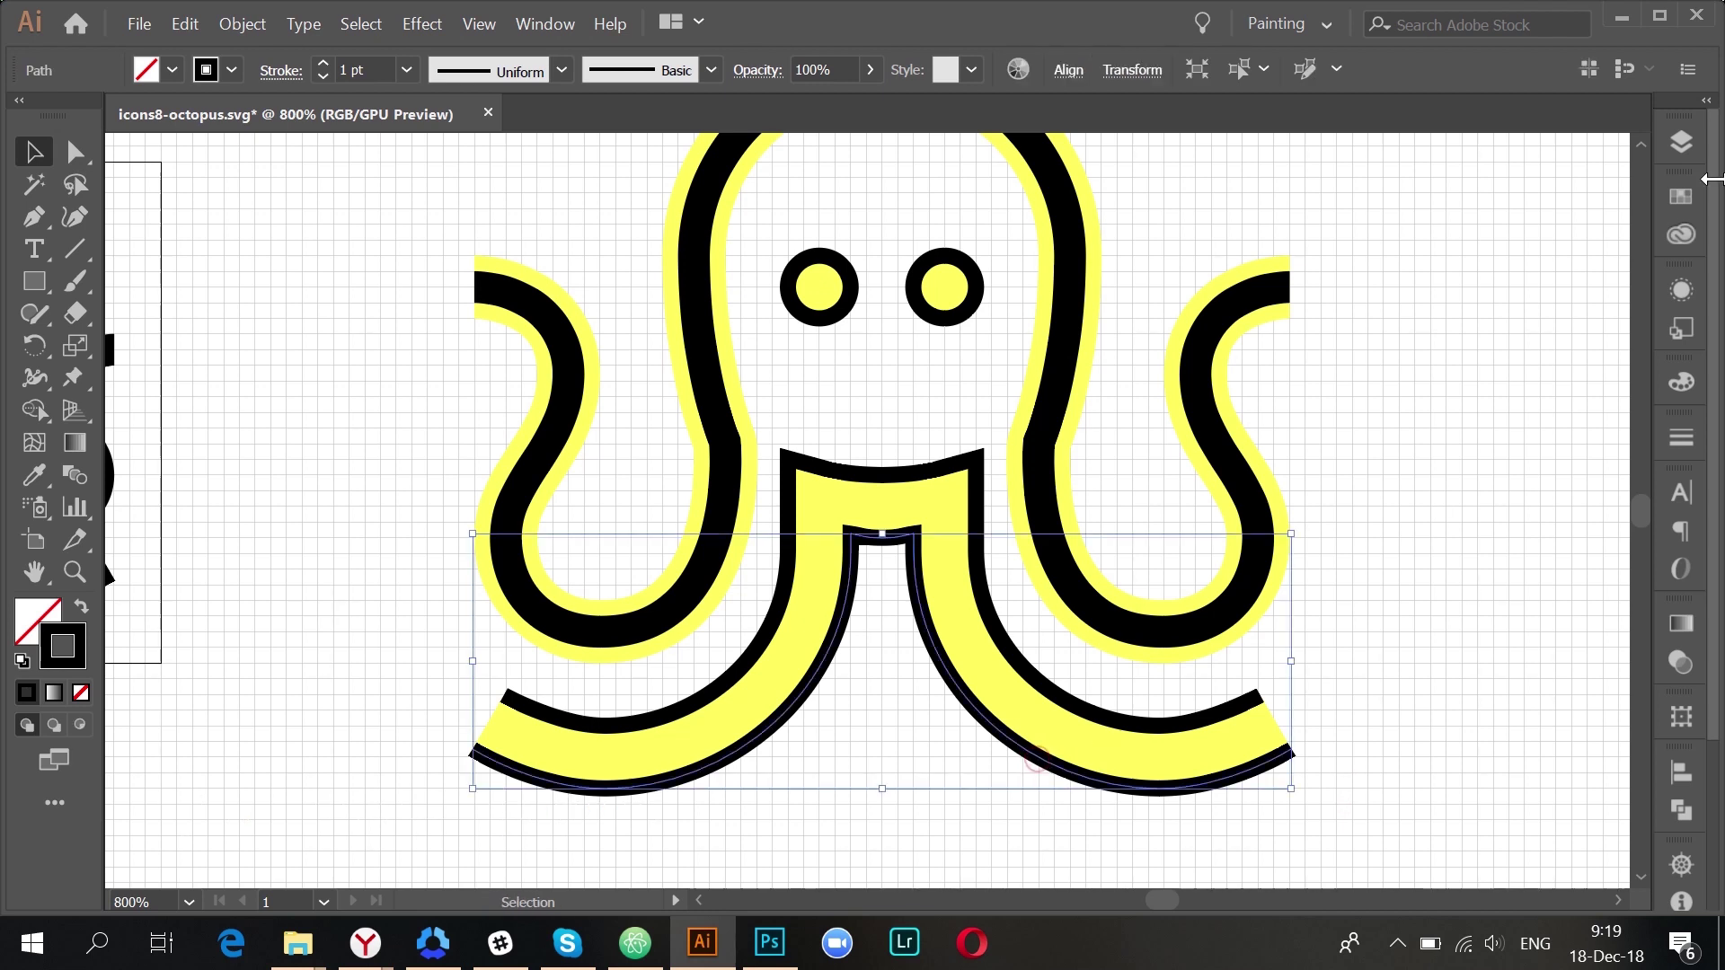
{"action": "left_click", "coordinate": [1681, 142]}
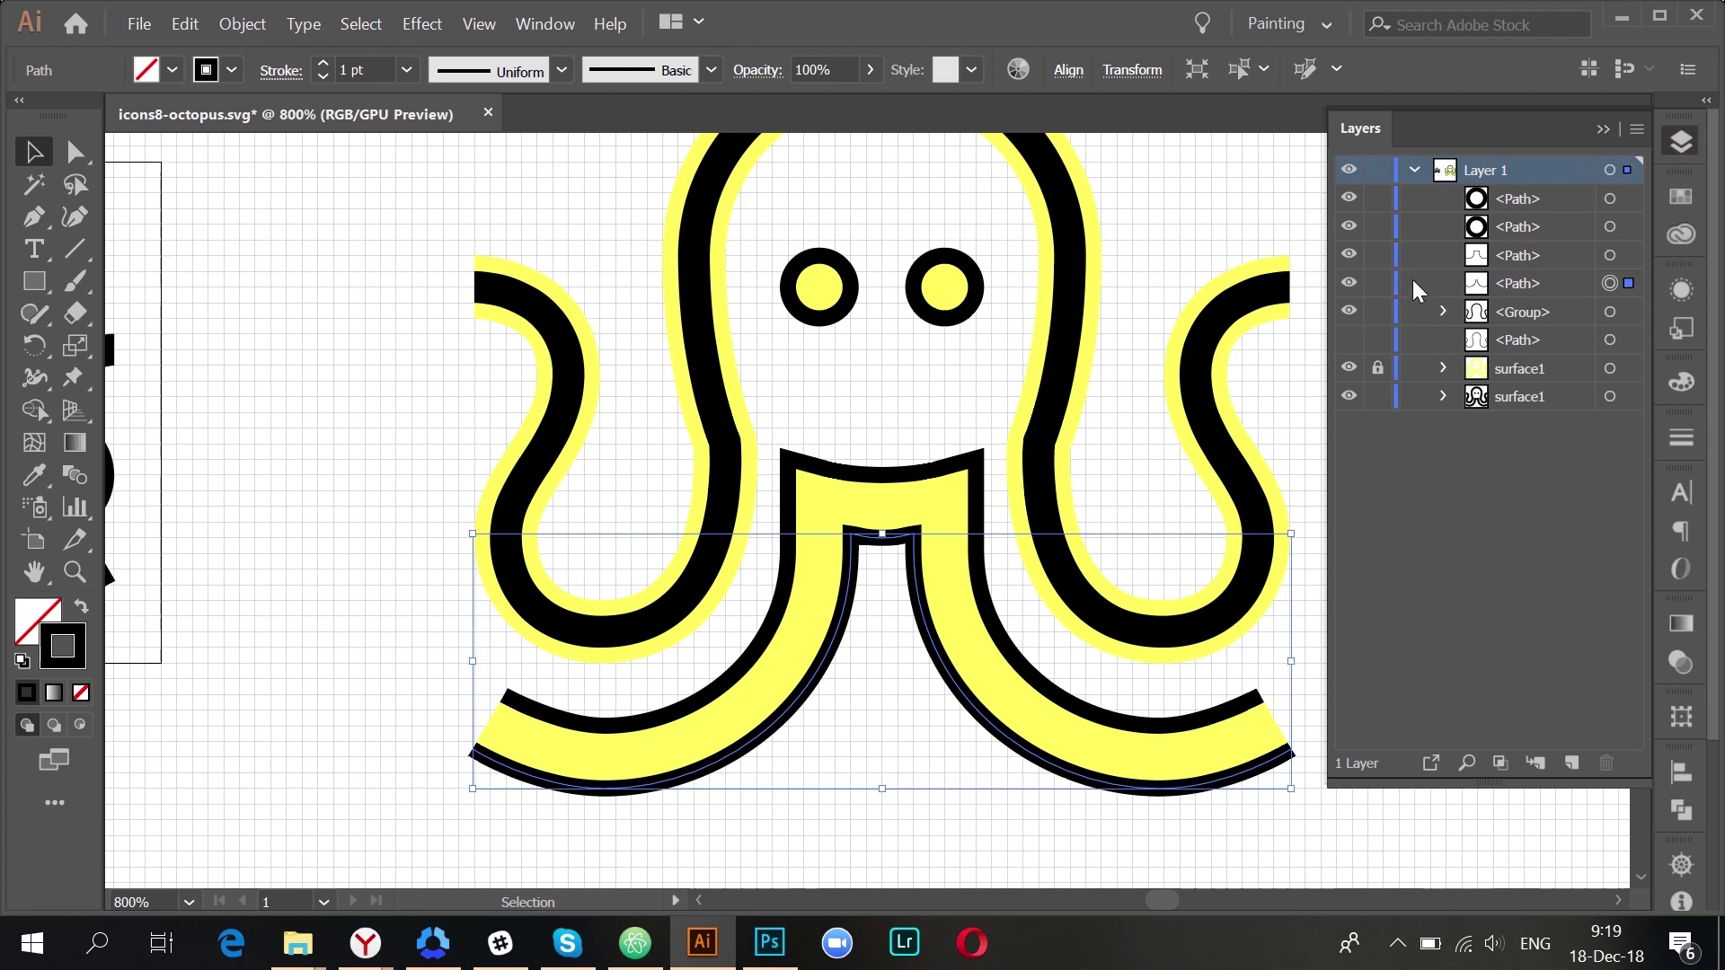
{"action": "left_click", "coordinate": [1347, 284]}
{"action": "left_click", "coordinate": [1604, 128]}
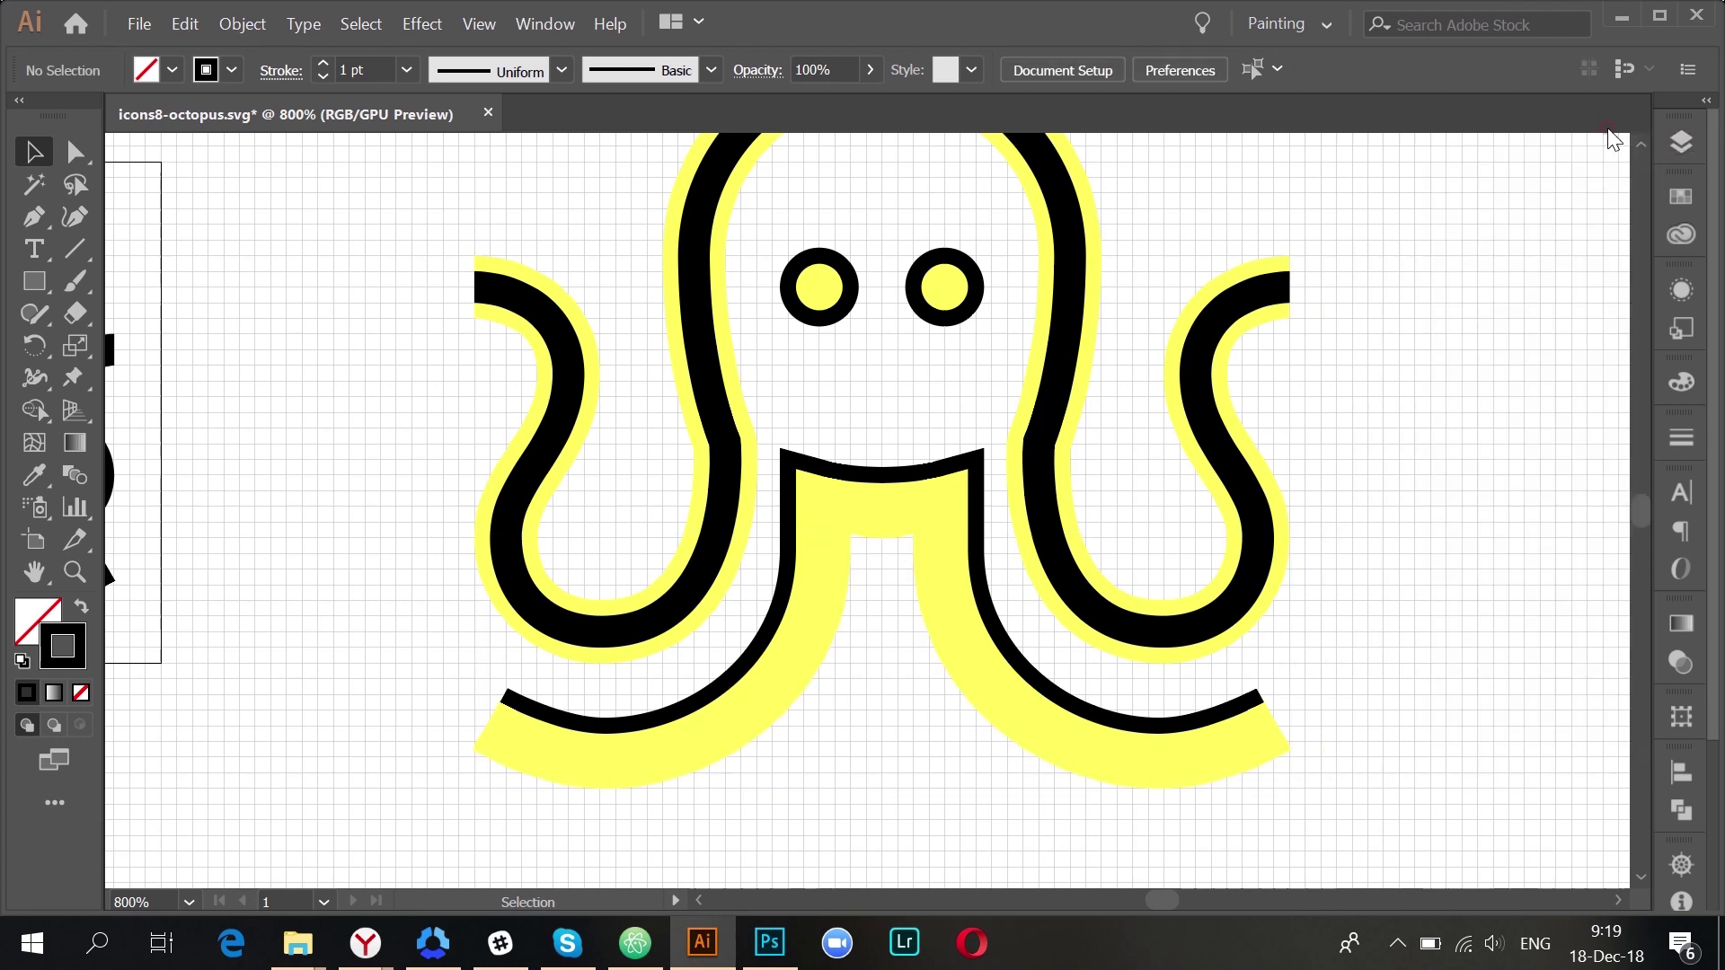
{"action": "left_click", "coordinate": [909, 494]}
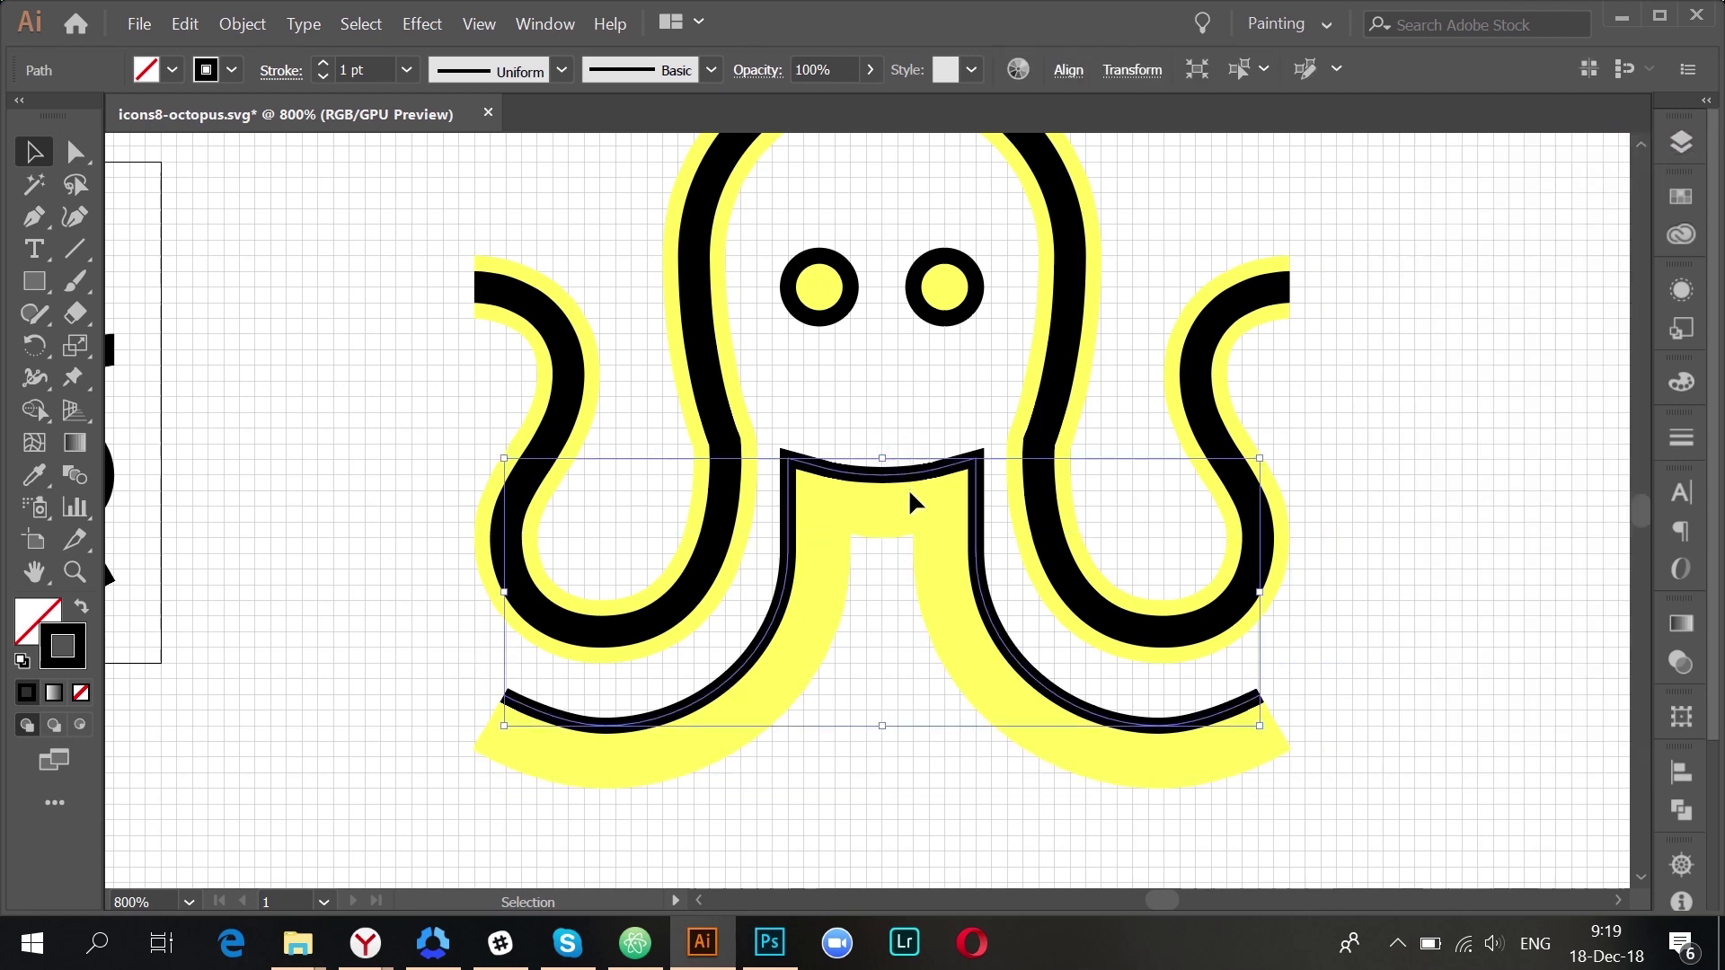
- Expand the 4 pt lower tentacle stroke into a solid black filled shape with Object > Expand
{"action": "scroll", "coordinate": [322, 70], "scroll_direction": "up", "scroll_amount": 3}
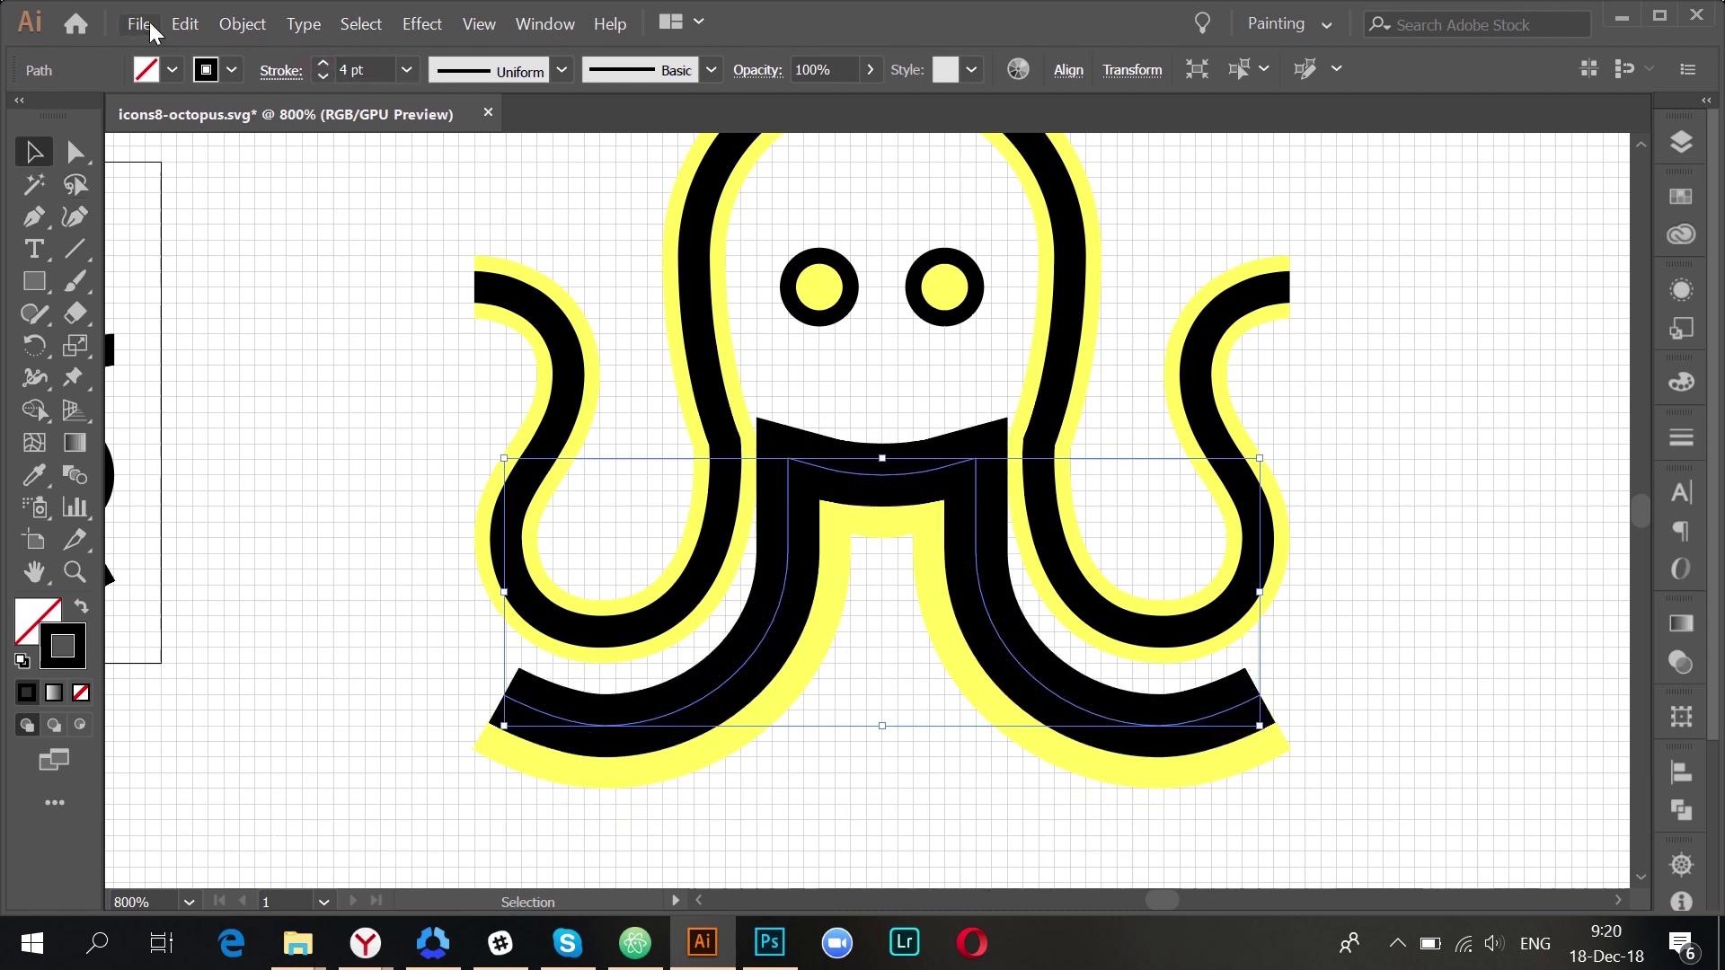
{"action": "left_click", "coordinate": [243, 24]}
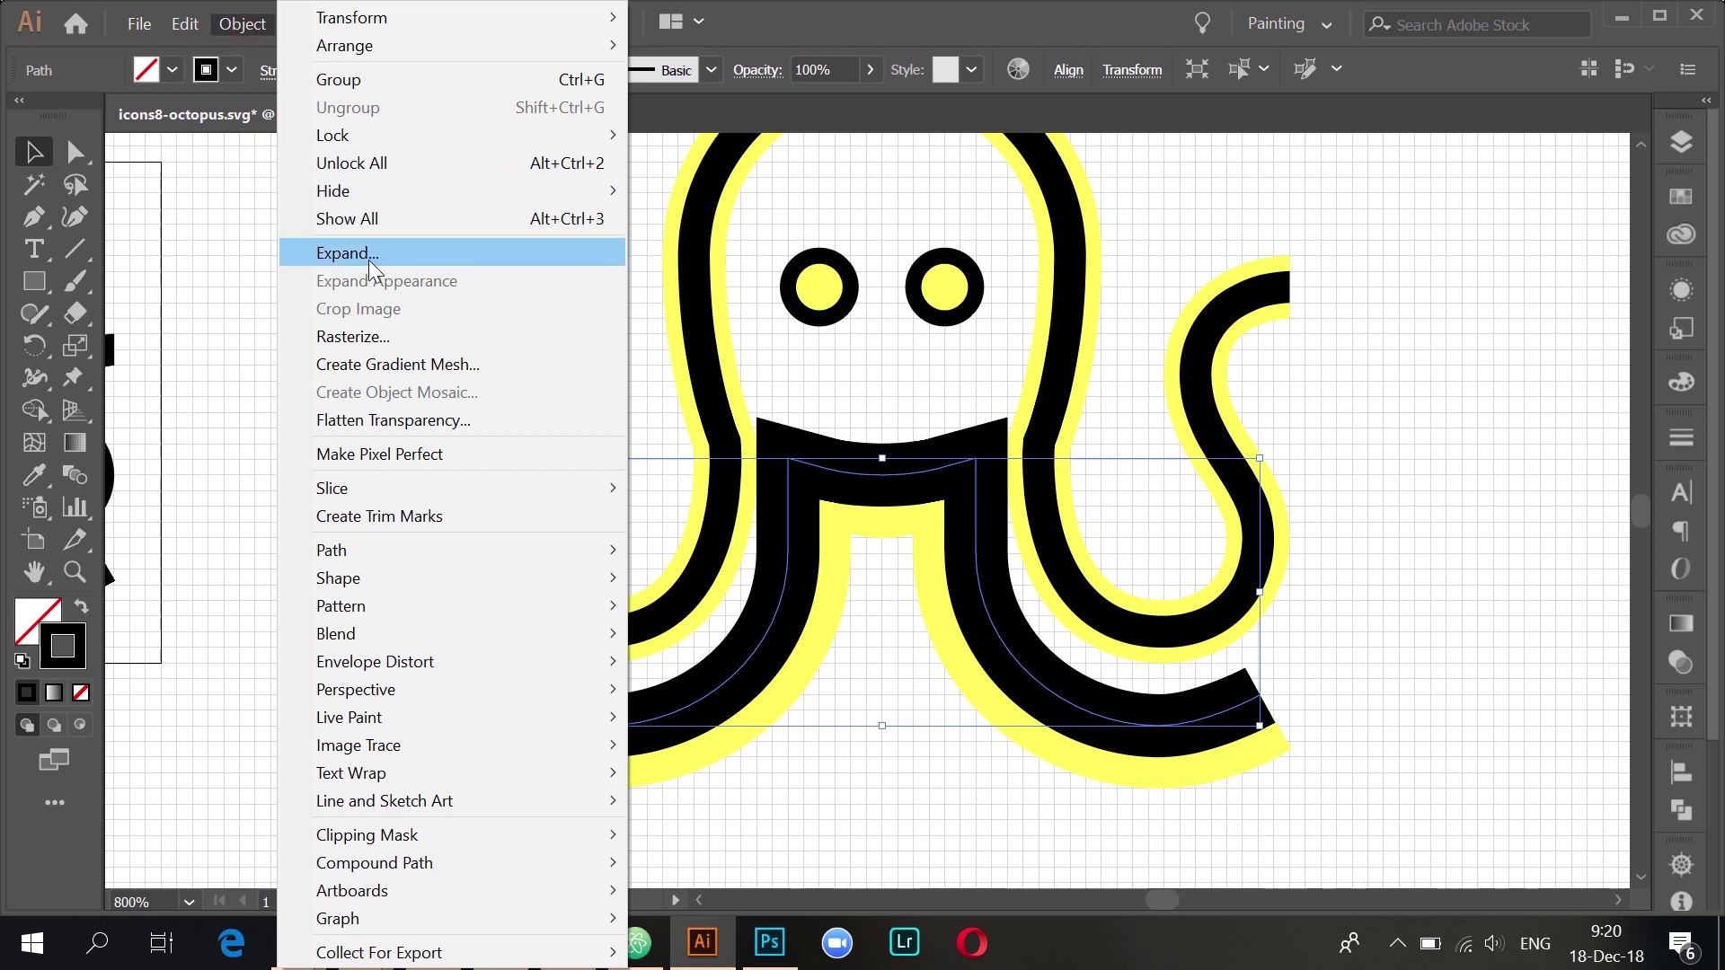
{"action": "left_click", "coordinate": [368, 259]}
{"action": "left_click", "coordinate": [796, 625]}
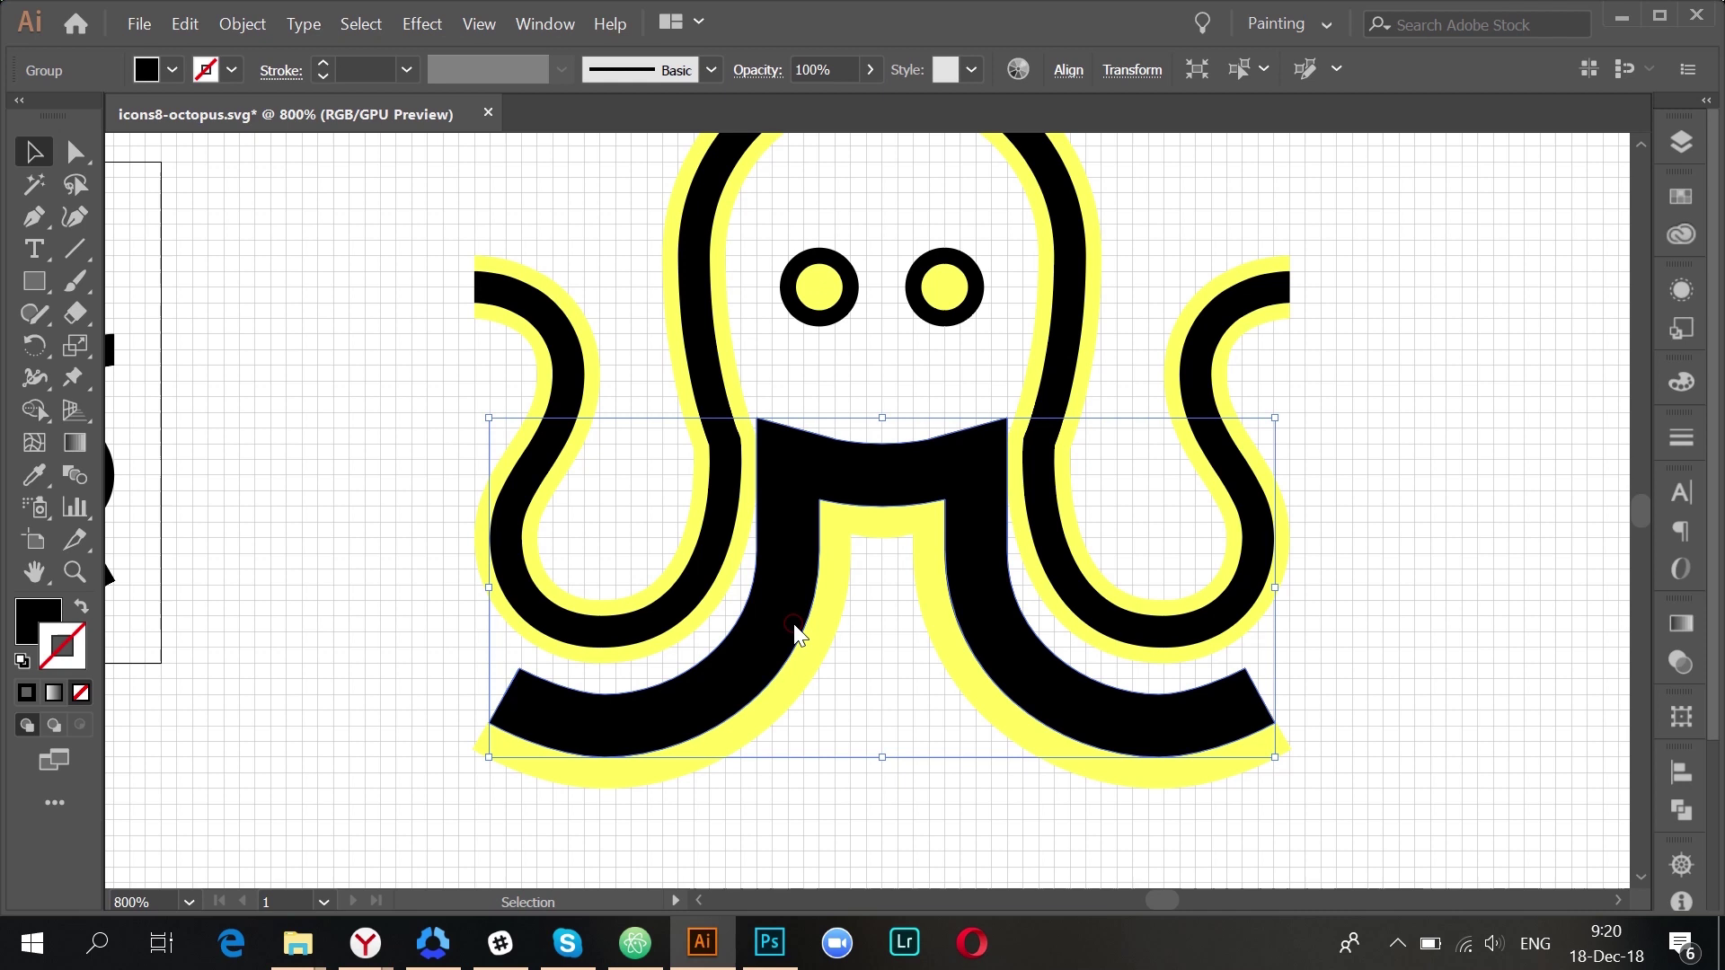
- Delete the extra anchor at the left tentacle tip and select the right tip's anchor
{"action": "key", "text": "a"}
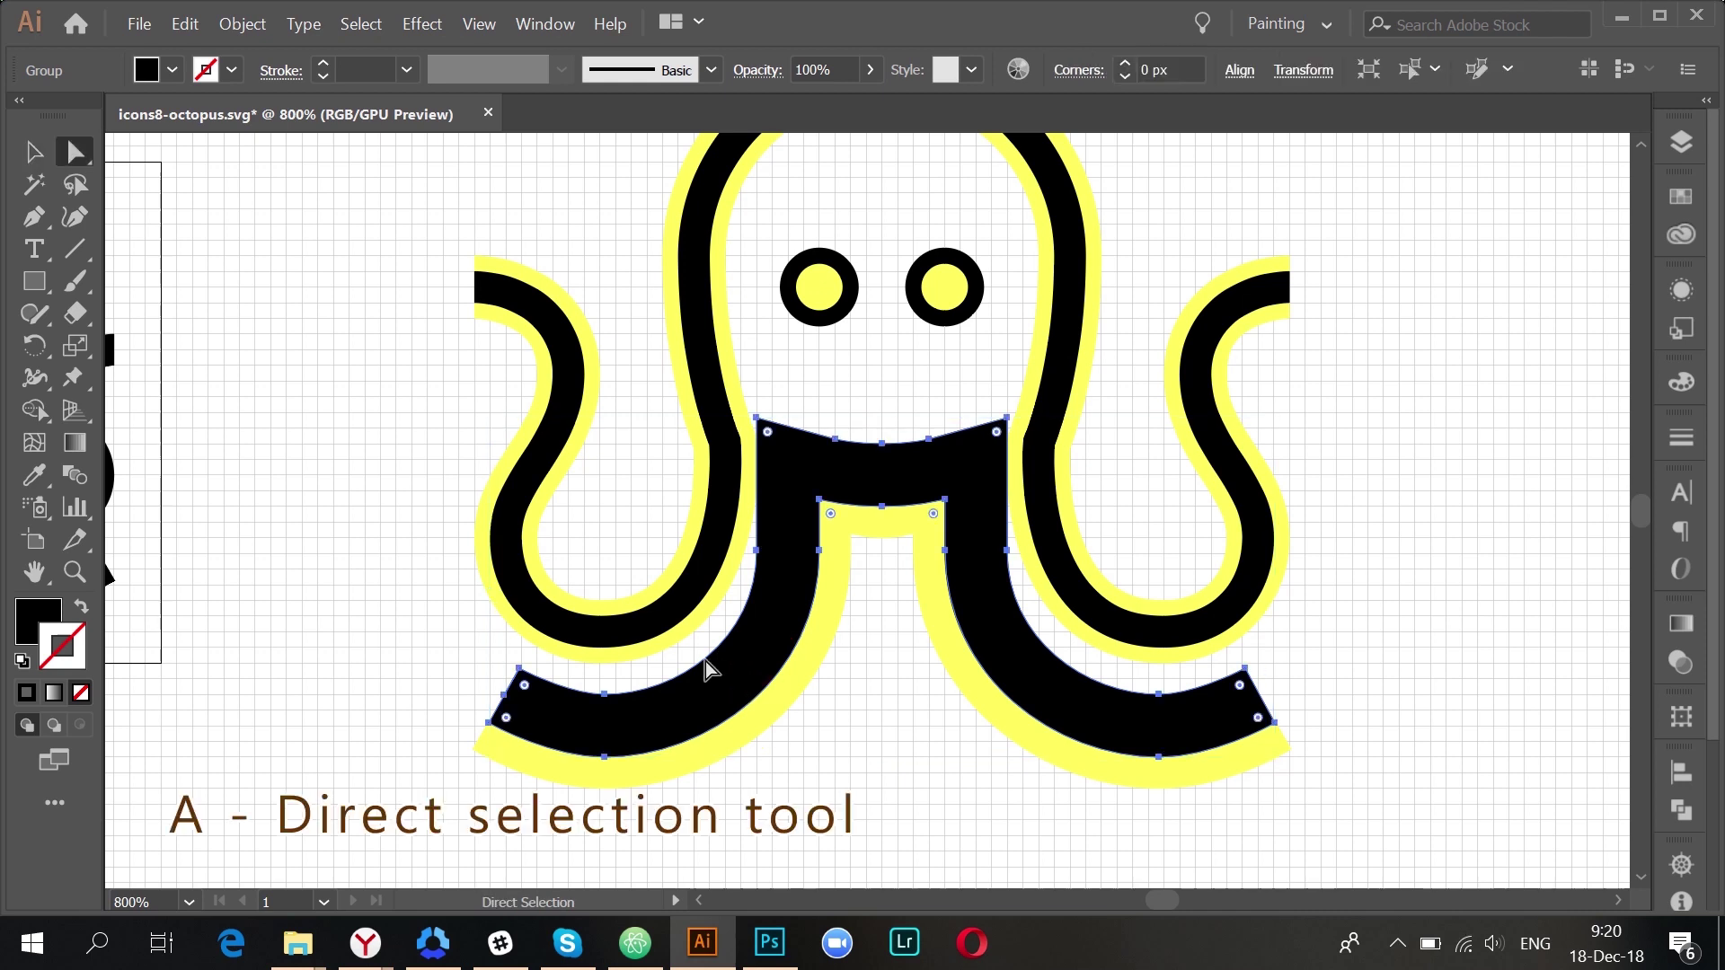
{"action": "left_click", "coordinate": [399, 661]}
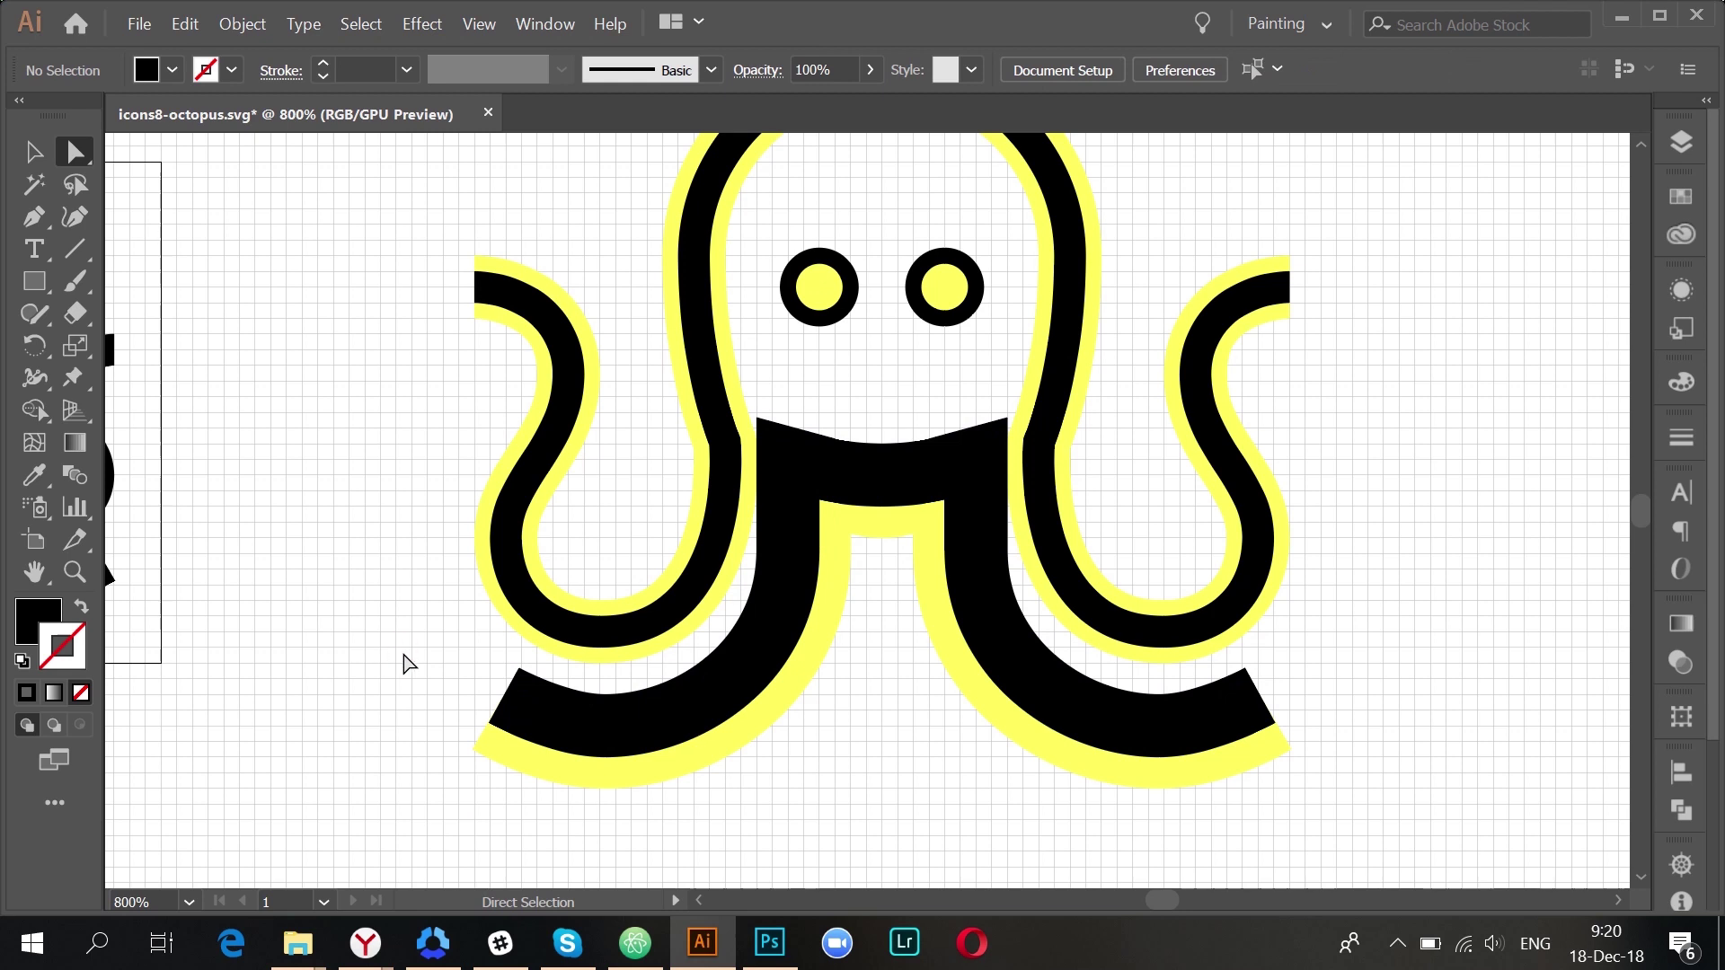
{"action": "left_click", "coordinate": [504, 696]}
{"action": "key", "text": "Delete"}
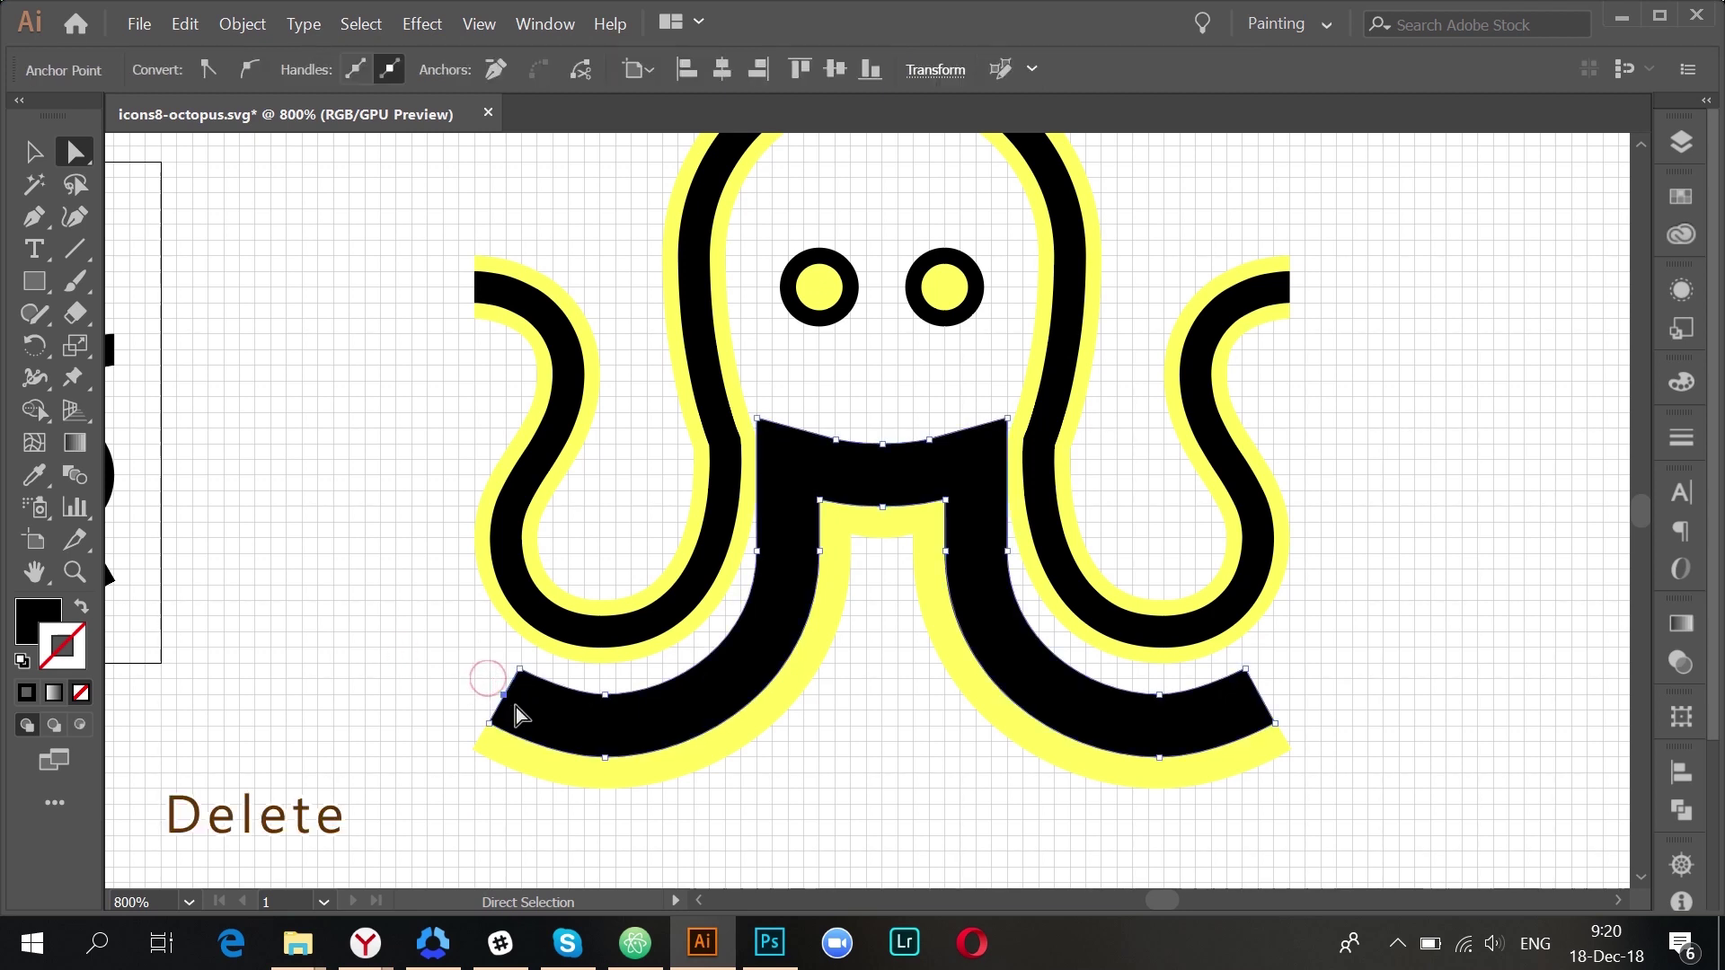
{"action": "left_click", "coordinate": [1260, 697]}
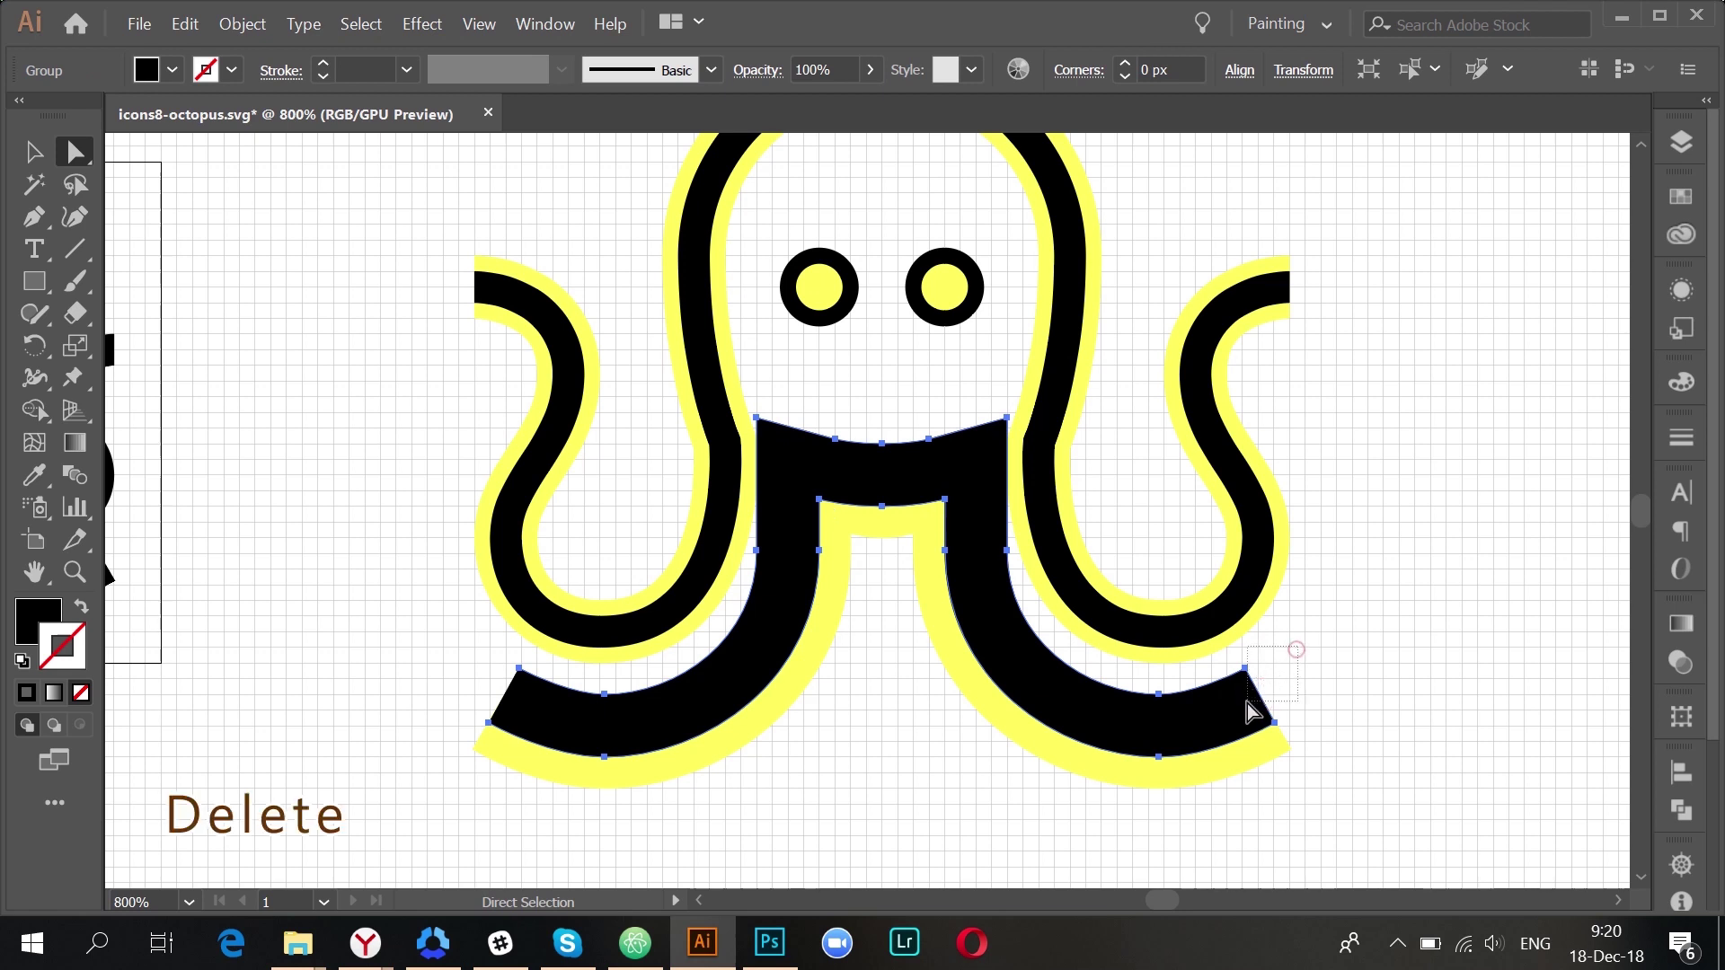
- Delete the right tentacle tip anchor and isolate the lower tentacle compound path for editing
{"action": "left_click", "coordinate": [1246, 703]}
{"action": "key", "text": "Delete"}
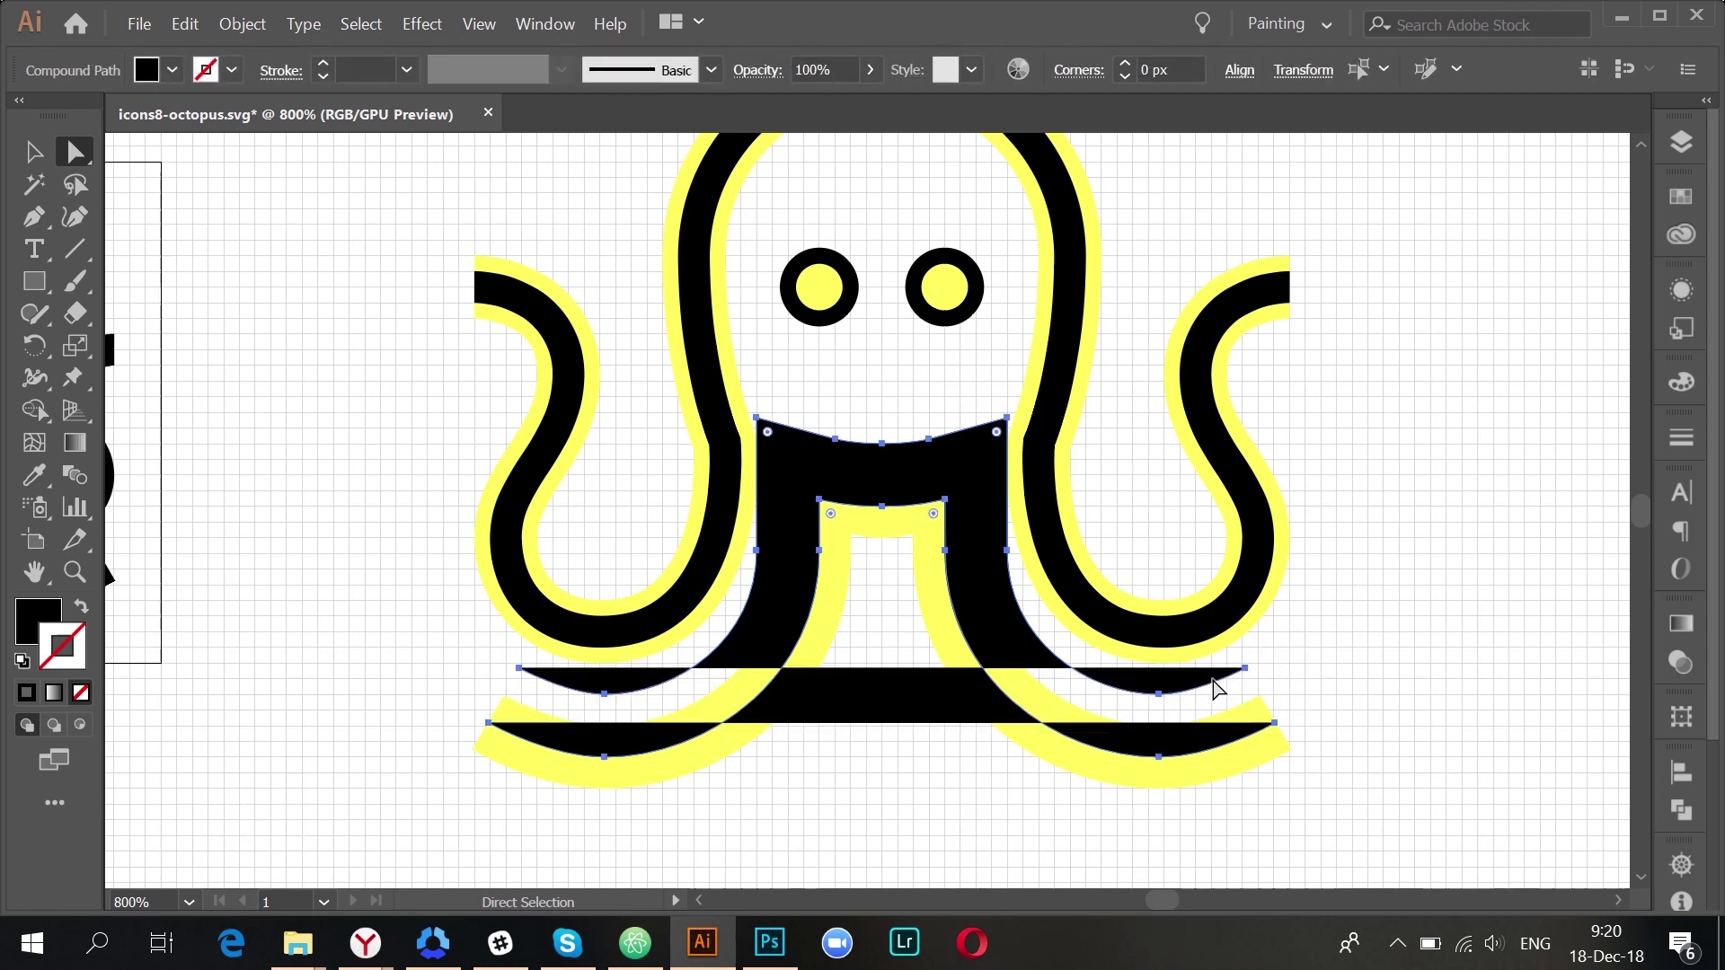
{"action": "key", "text": "v"}
{"action": "double_click", "coordinate": [1171, 739]}
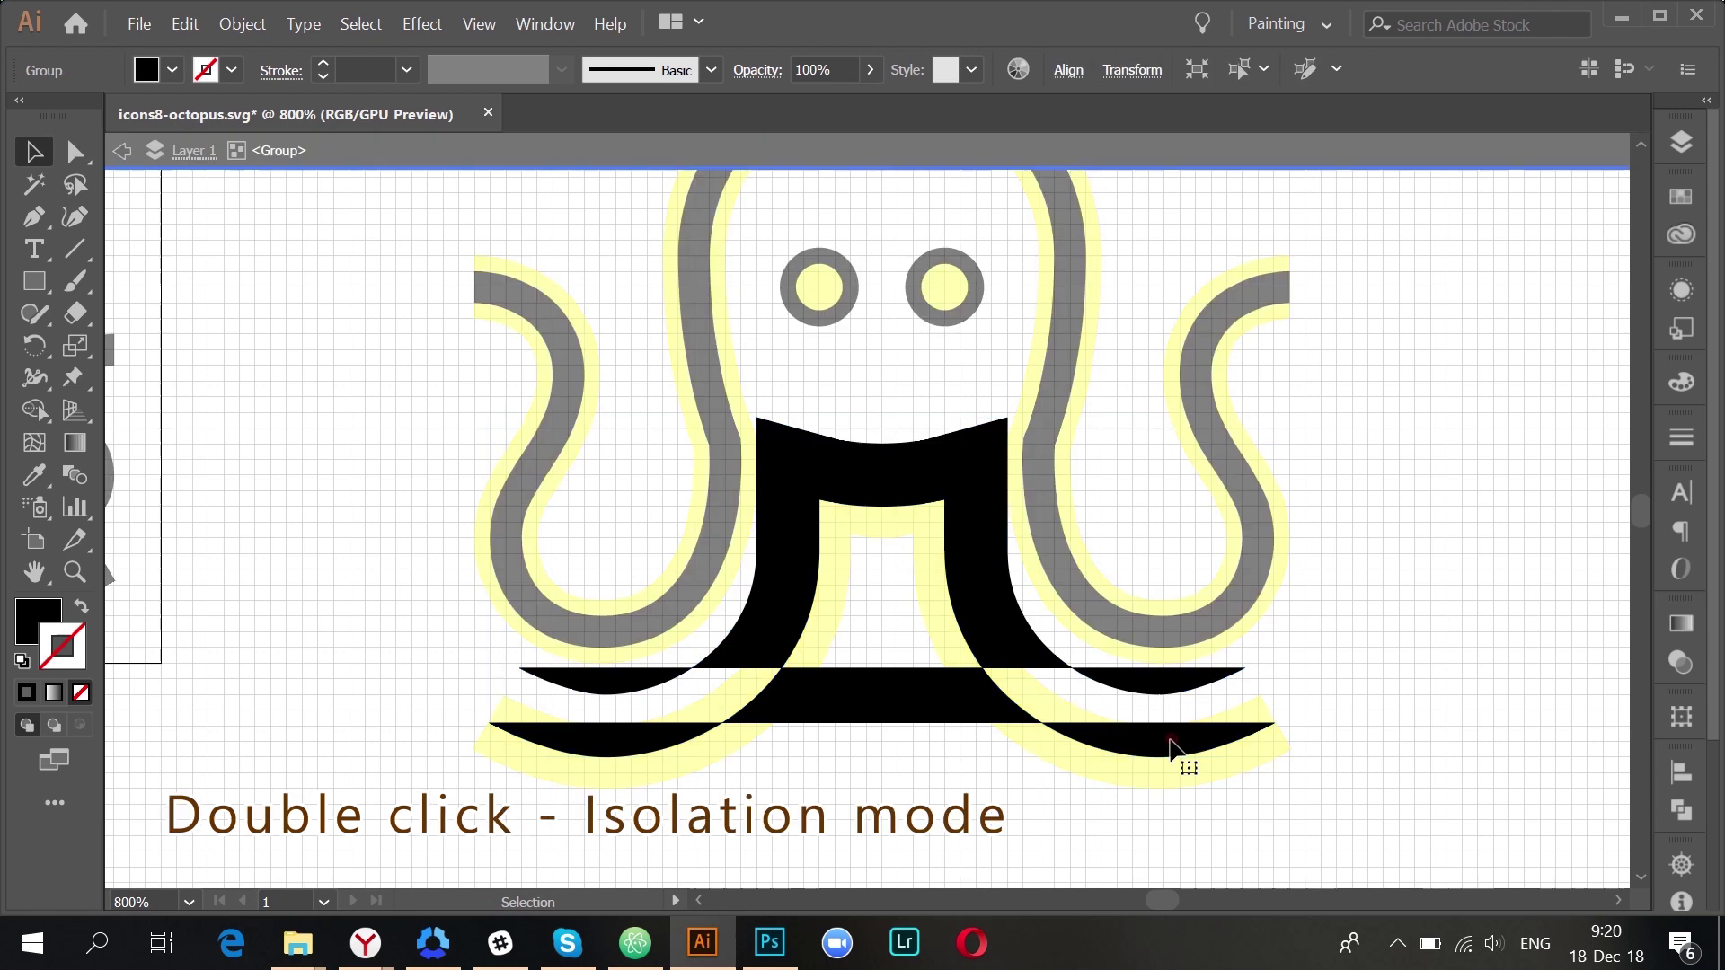
{"action": "left_click", "coordinate": [1147, 691]}
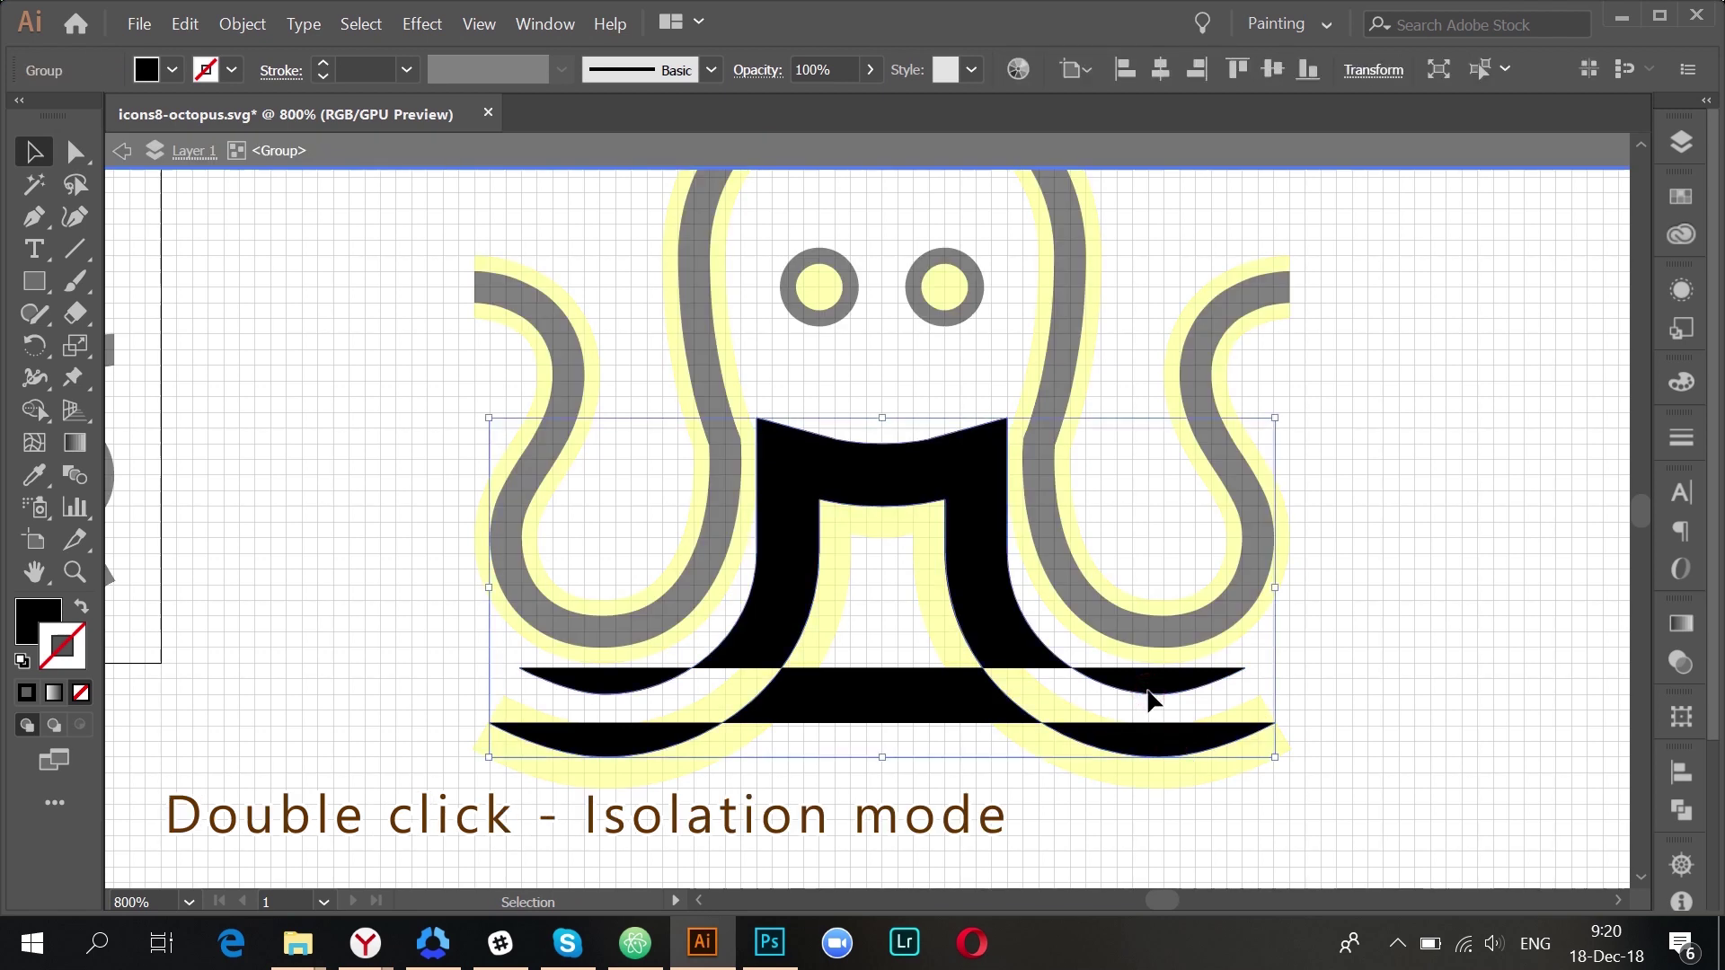
{"action": "double_click", "coordinate": [1147, 746]}
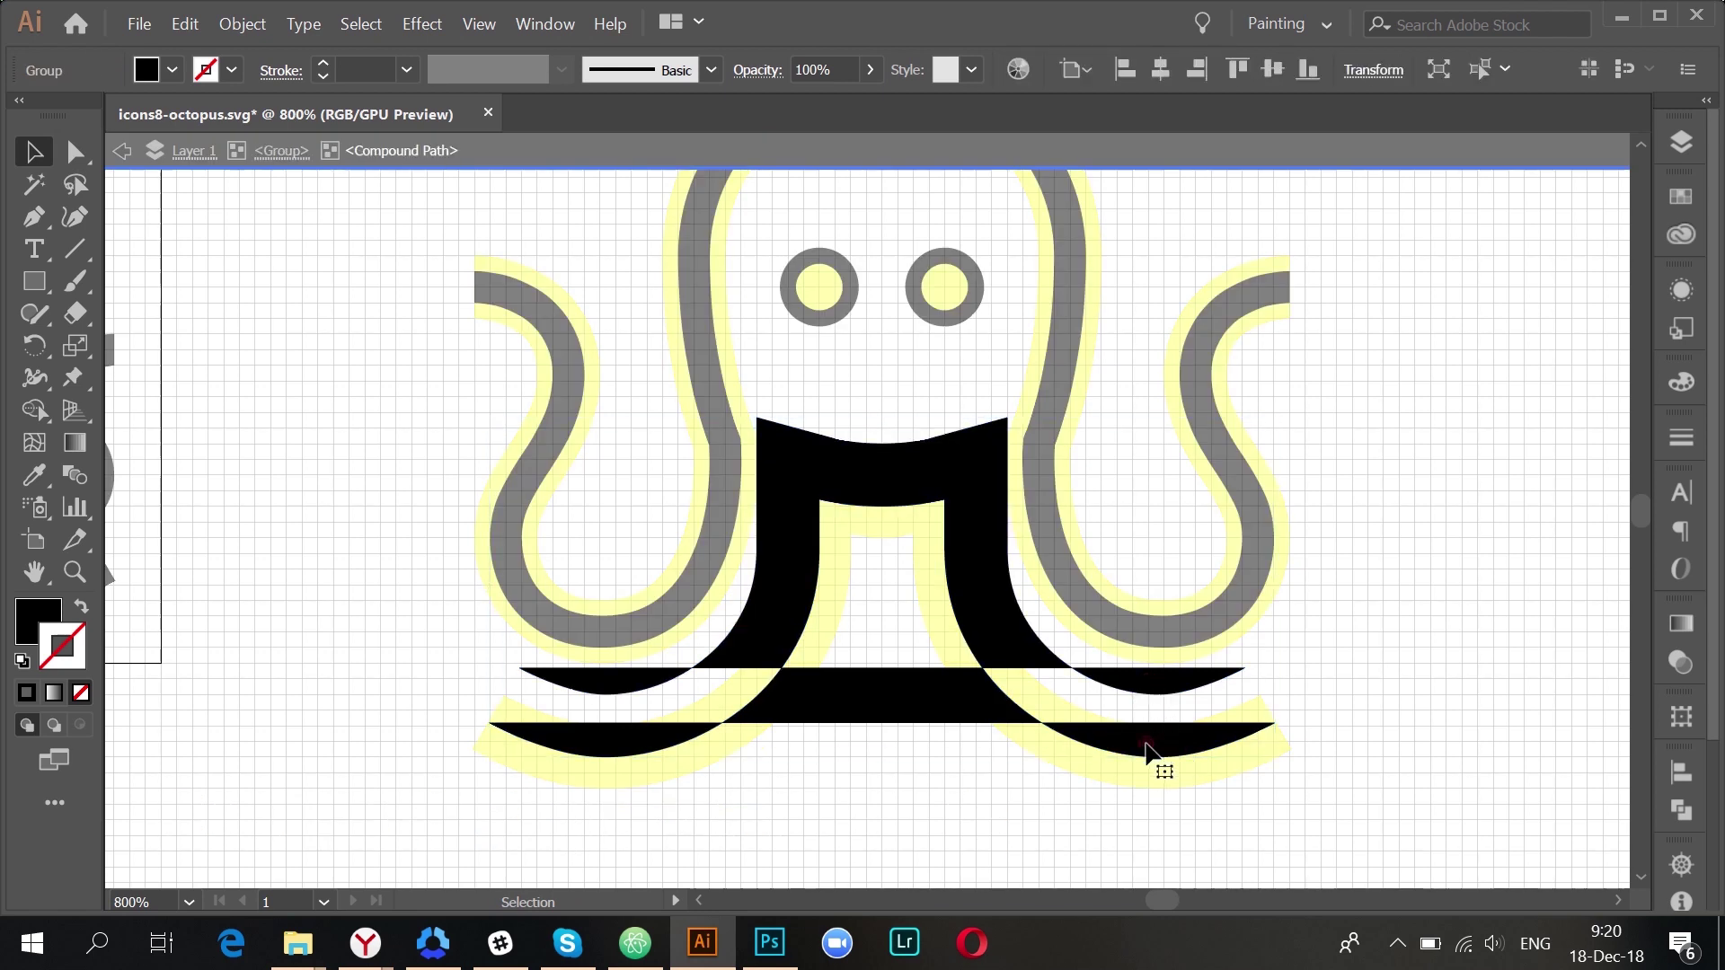
{"action": "left_click", "coordinate": [1150, 697]}
{"action": "key", "text": "ctrl+z"}
{"action": "left_click", "coordinate": [1192, 704]}
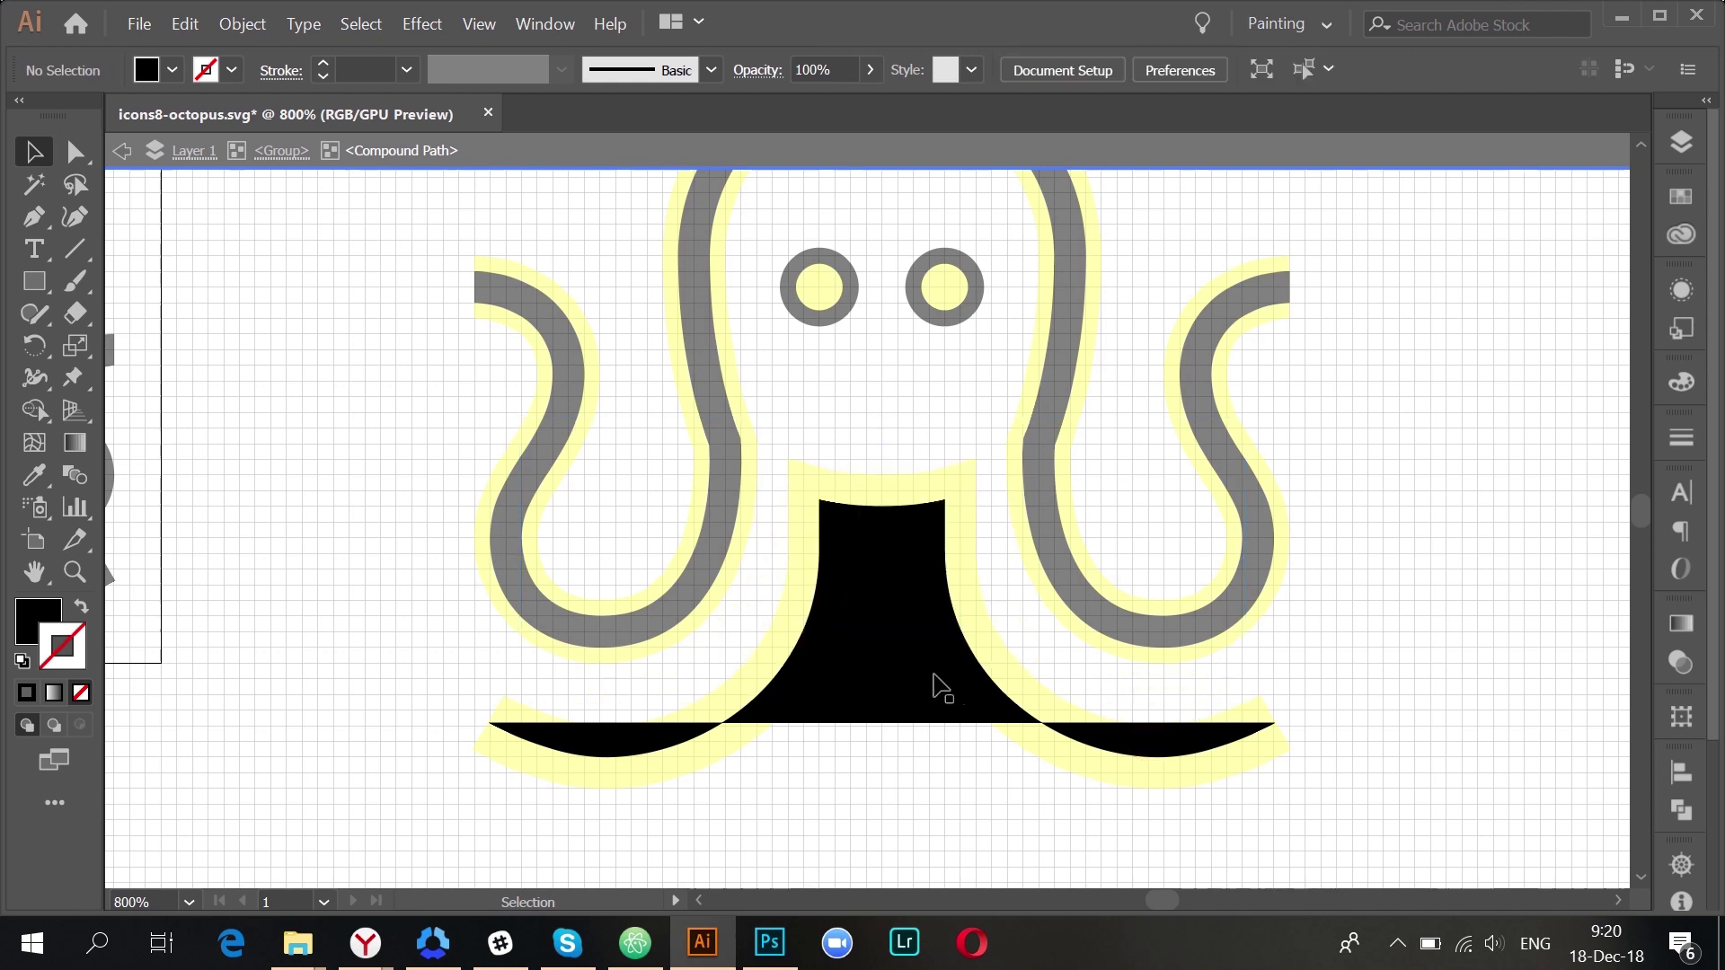
{"action": "left_click", "coordinate": [934, 674]}
- Swap fill and stroke so the tentacle shape becomes a black outline, then leave isolation mode
{"action": "left_click", "coordinate": [80, 610]}
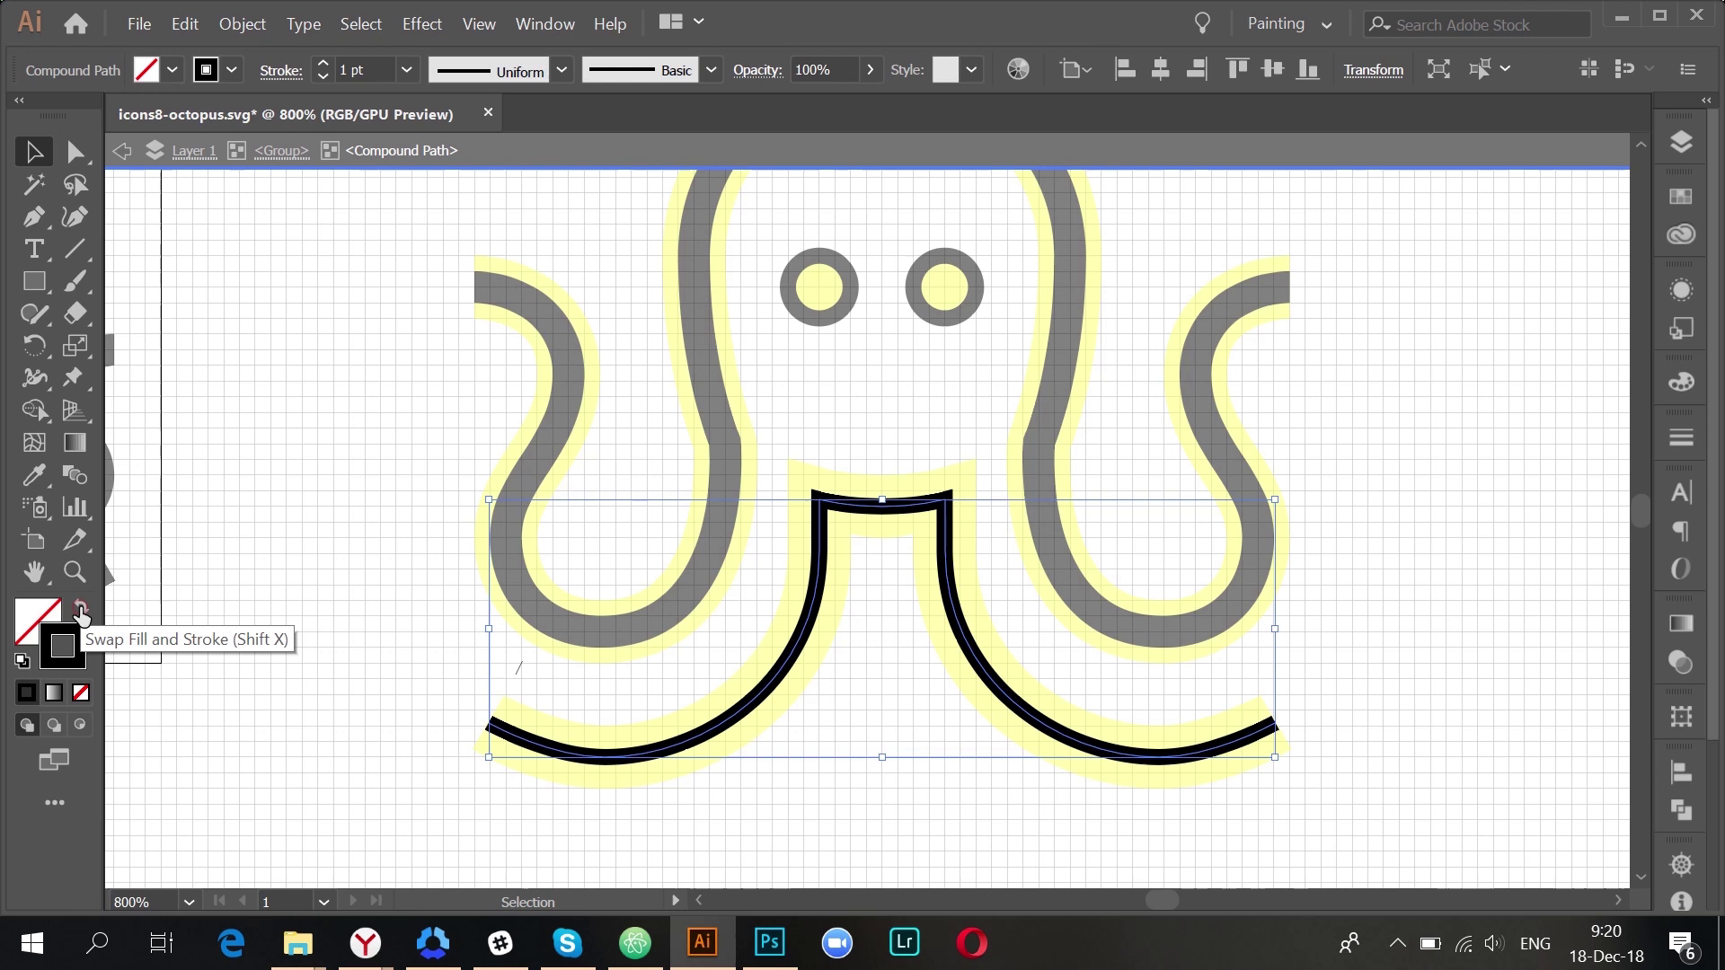
{"action": "double_click", "coordinate": [361, 544]}
{"action": "left_click", "coordinate": [520, 670]}
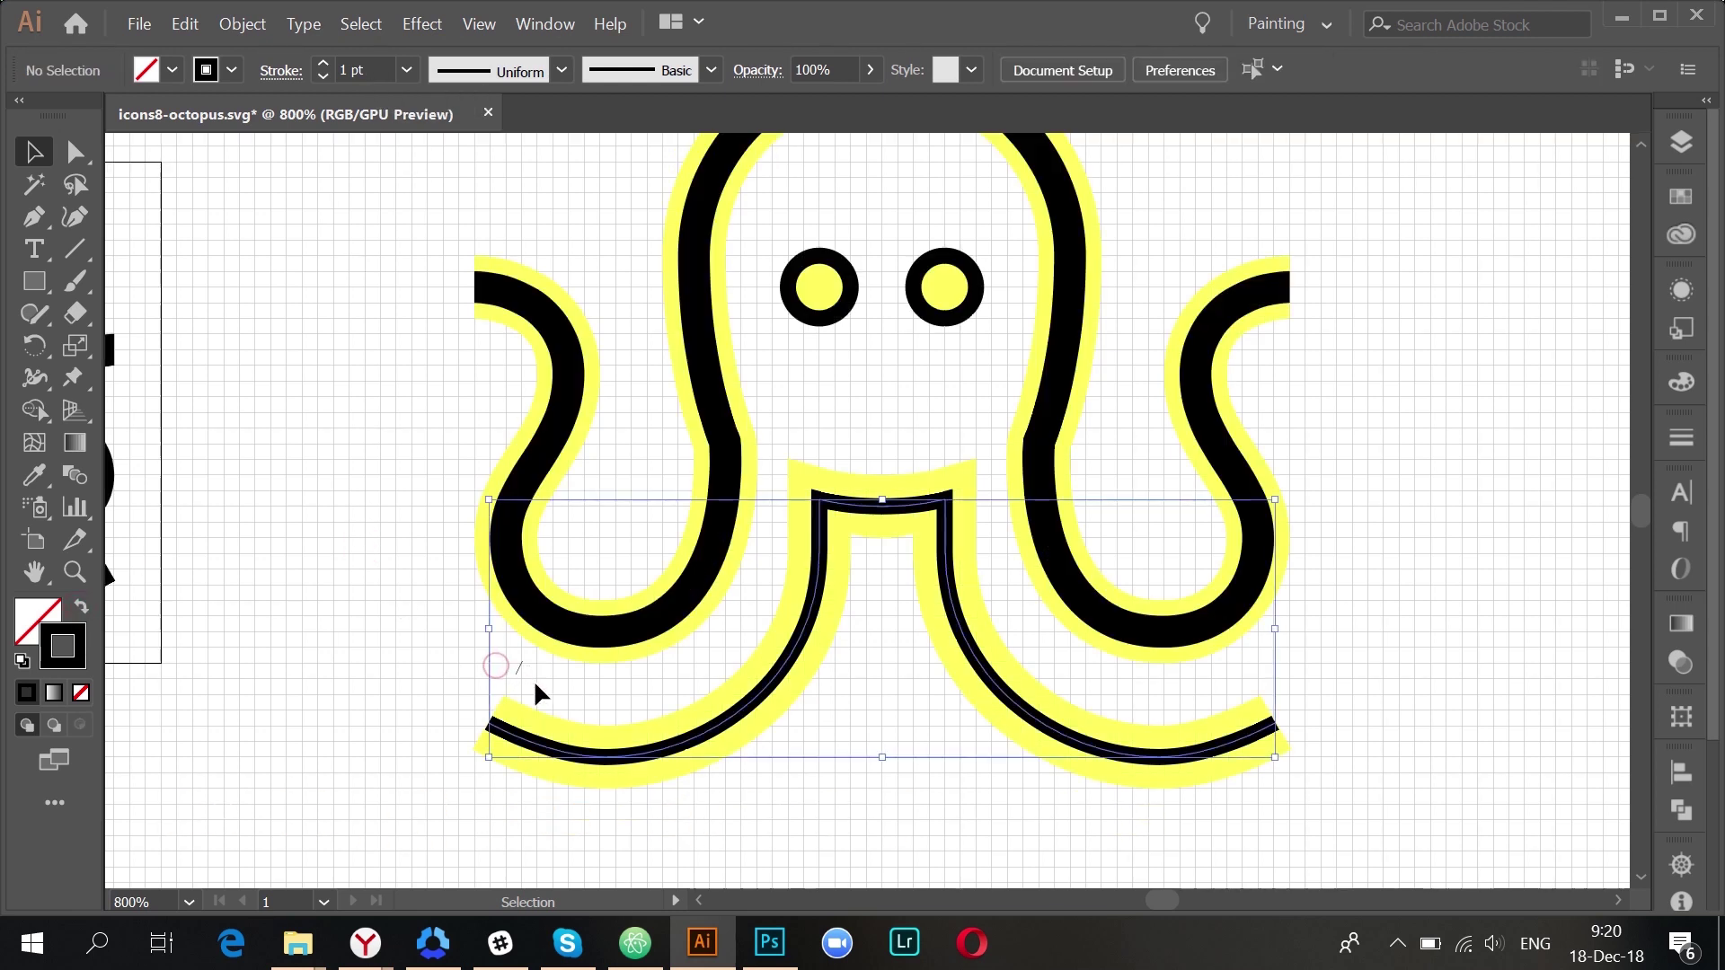
- Set the lower tentacles group's stroke weight to 2 pt
{"action": "left_click", "coordinate": [521, 663]}
{"action": "key", "text": "a"}
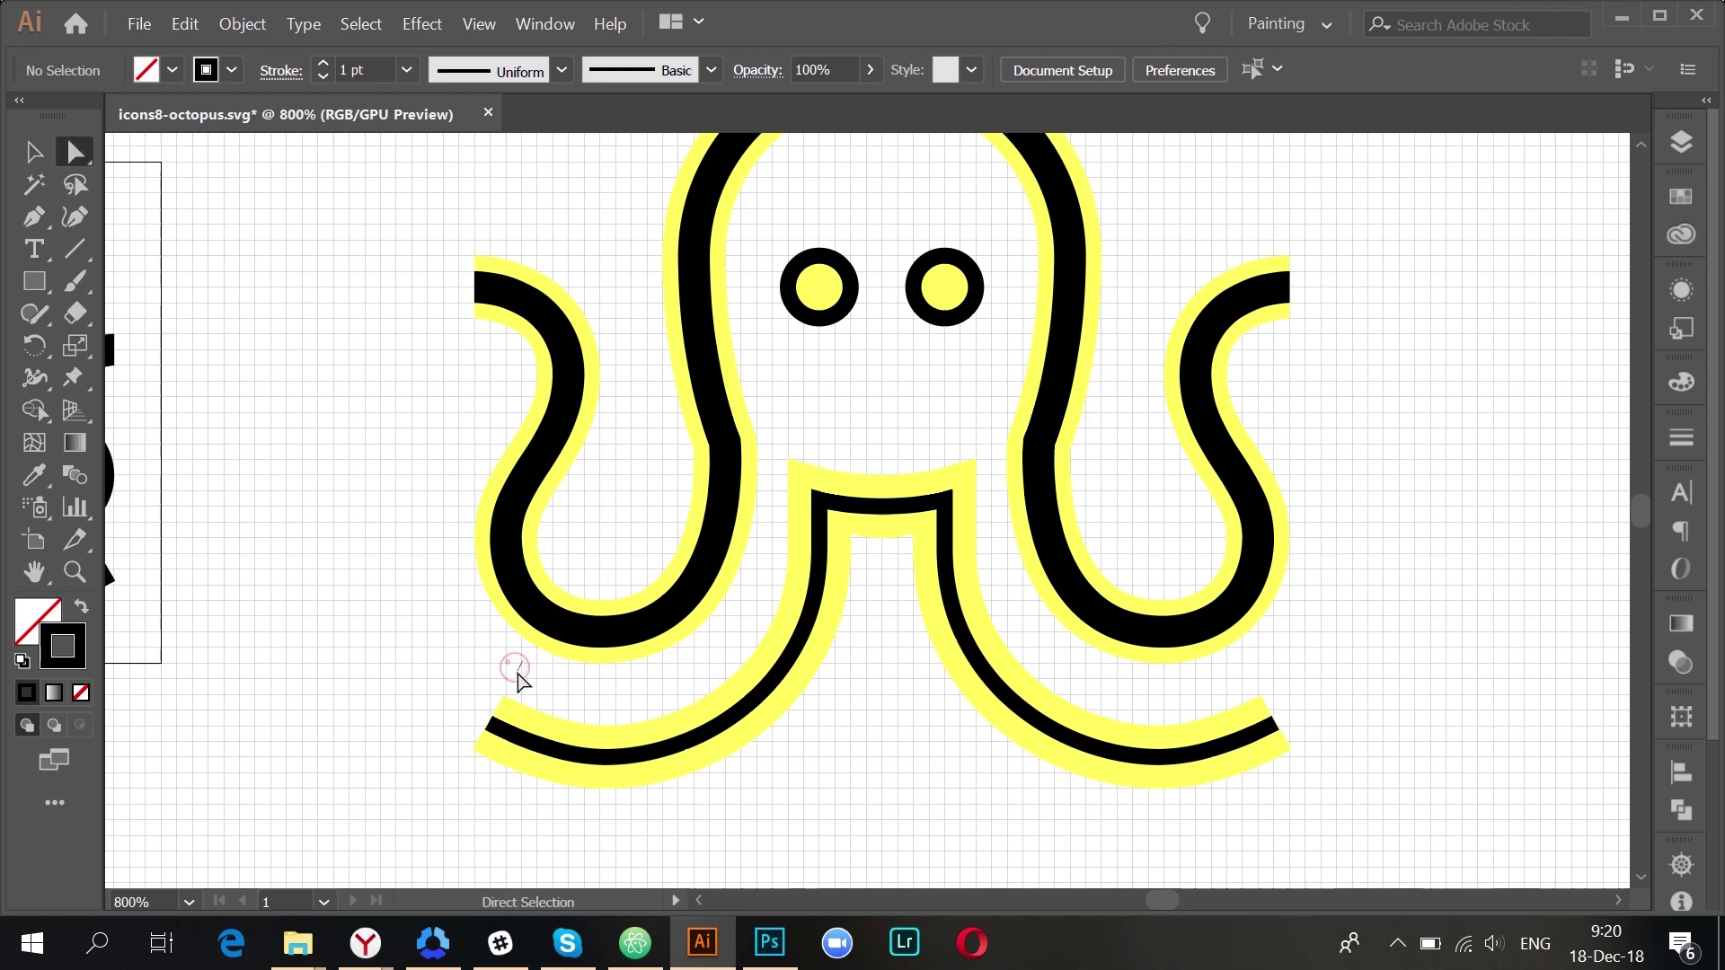
{"action": "key", "text": "v"}
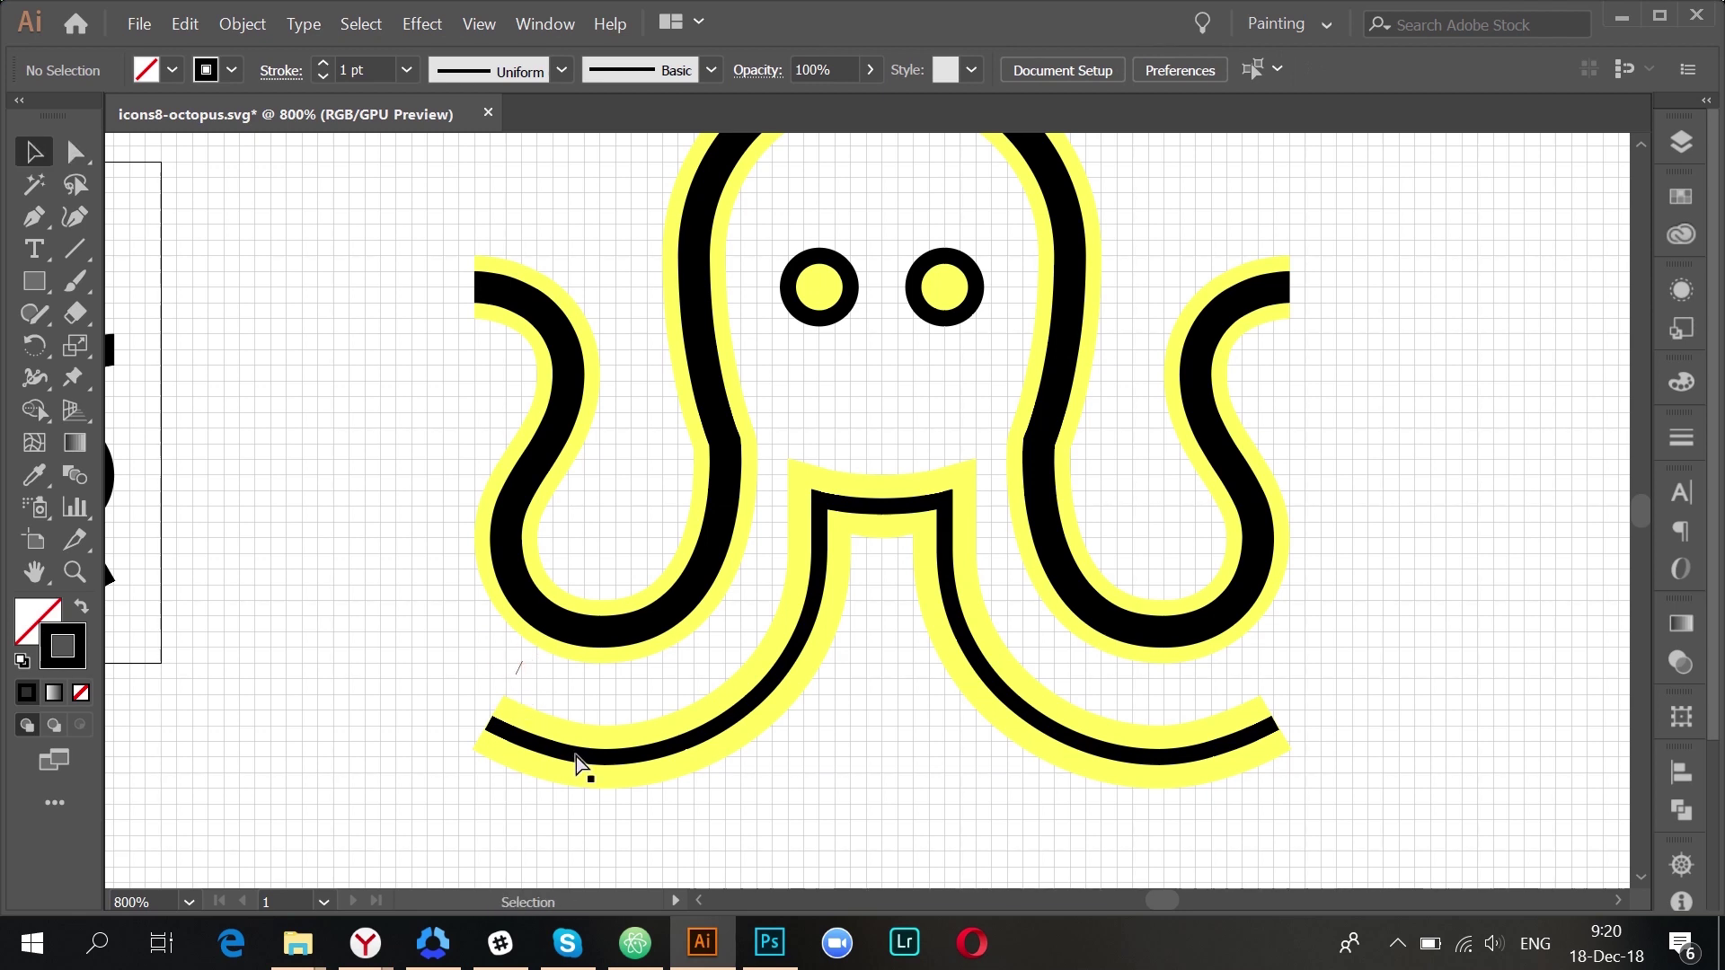
{"action": "left_click", "coordinate": [578, 763]}
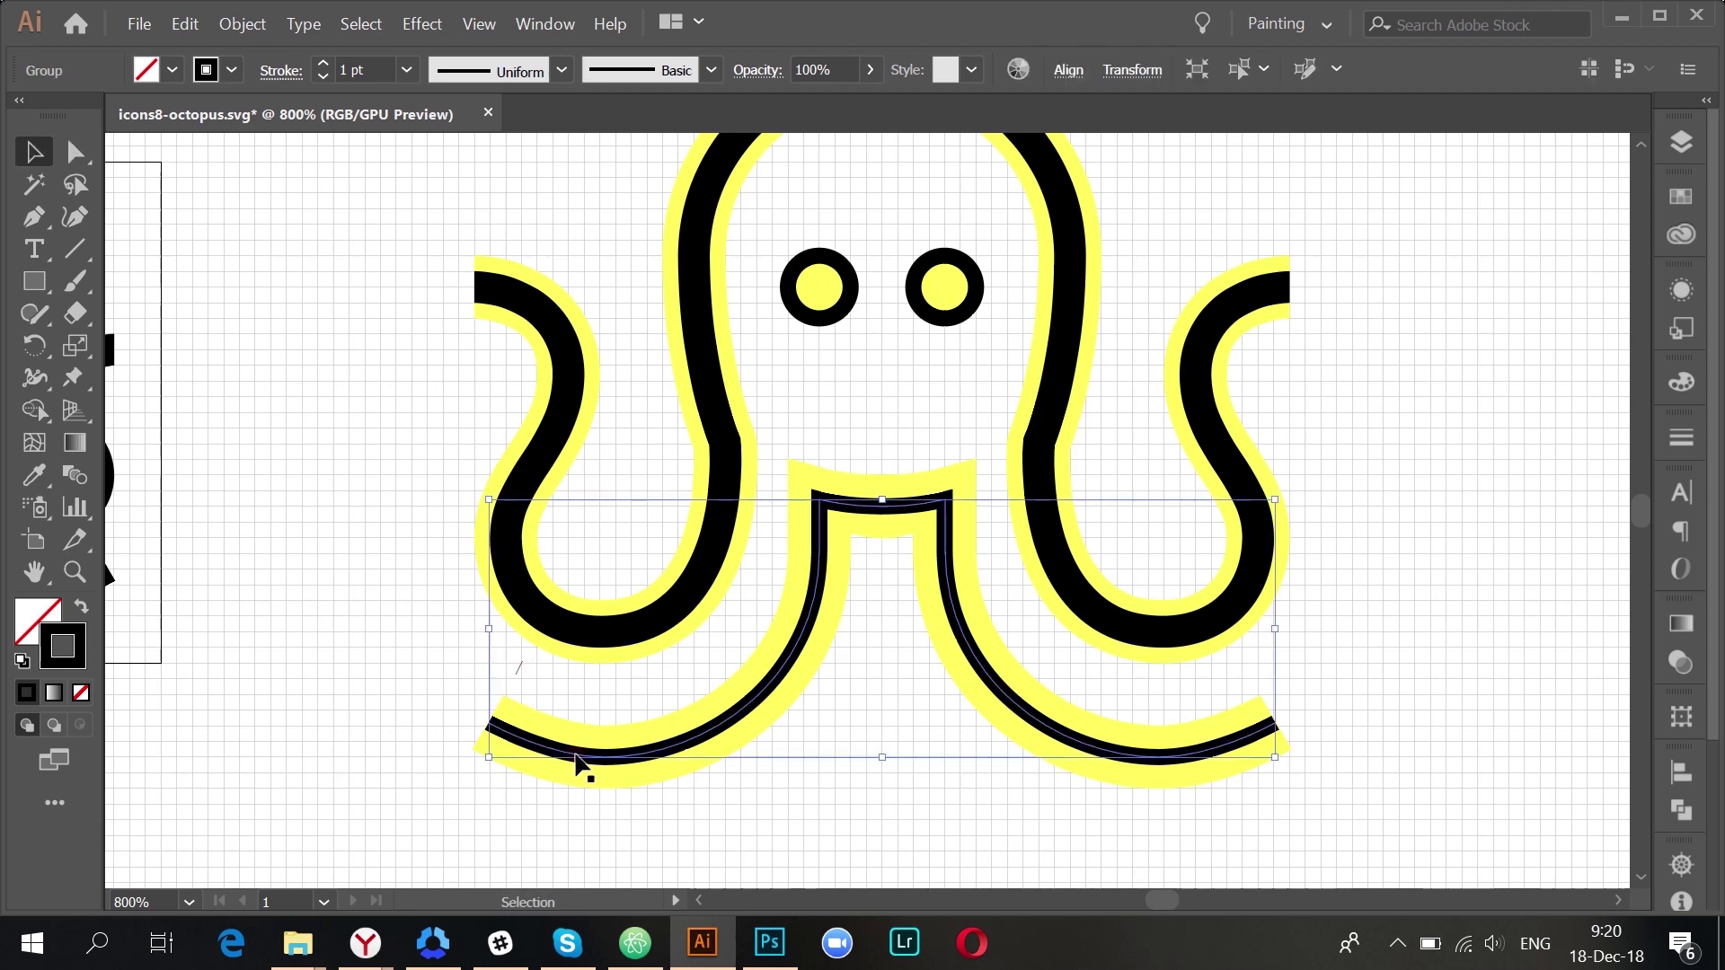
{"action": "left_click", "coordinate": [323, 66]}
{"action": "left_click", "coordinate": [323, 66]}
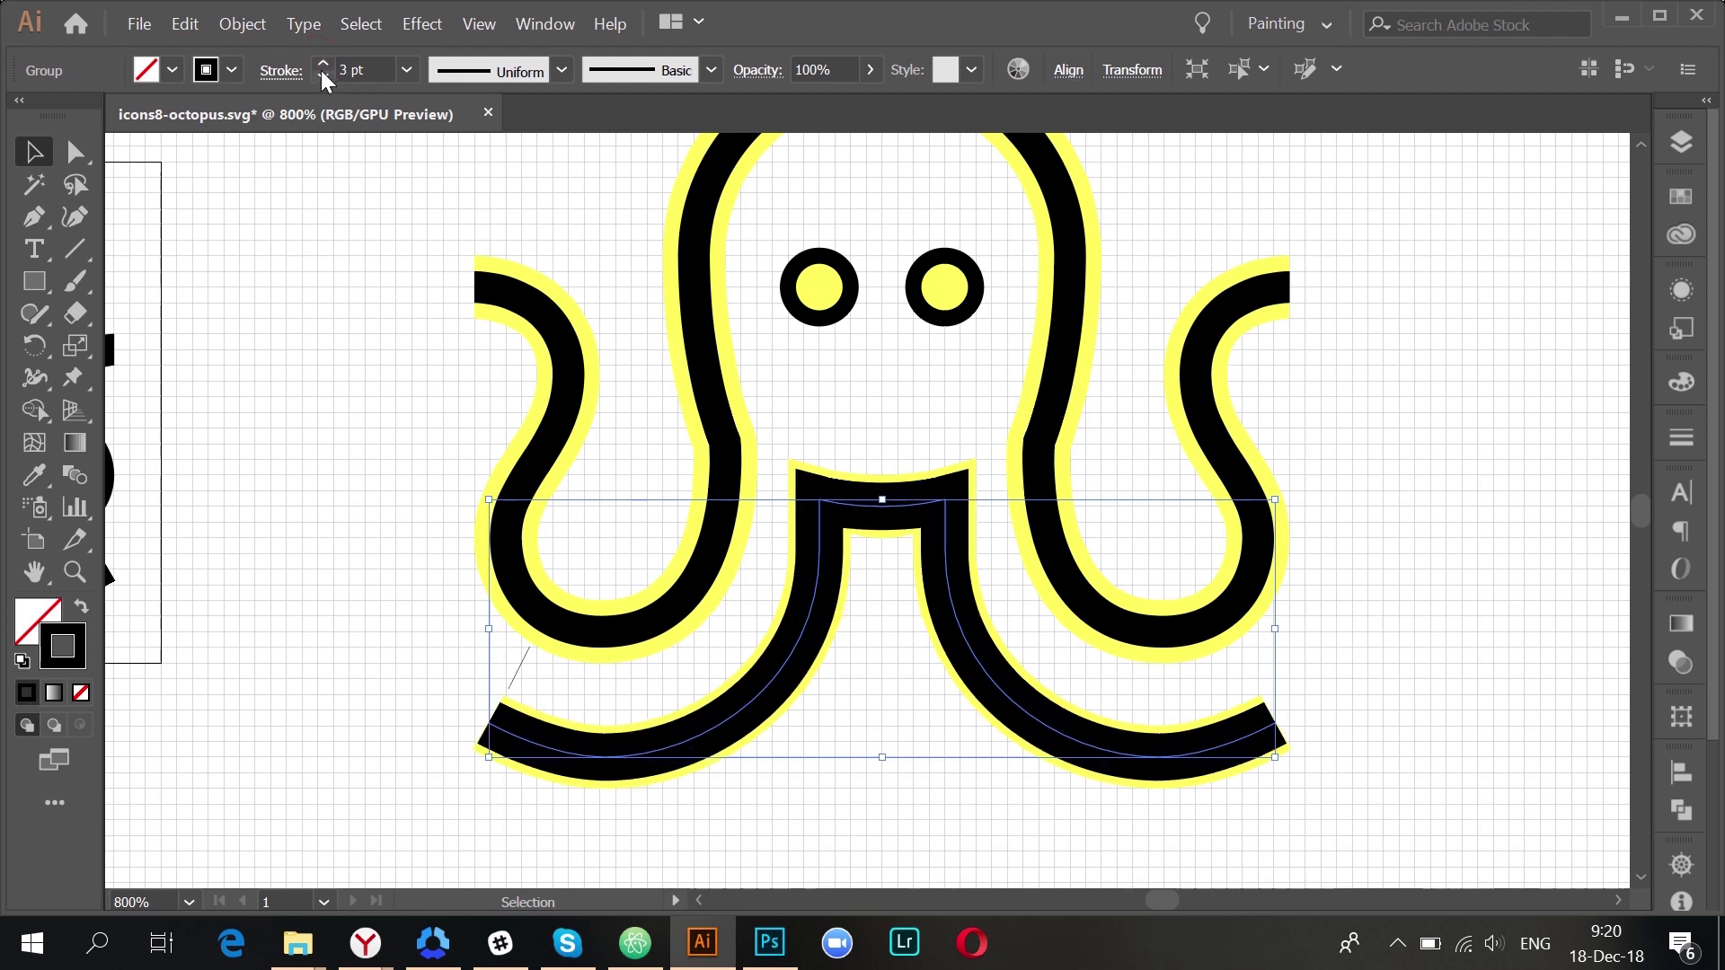
{"action": "left_click", "coordinate": [323, 76]}
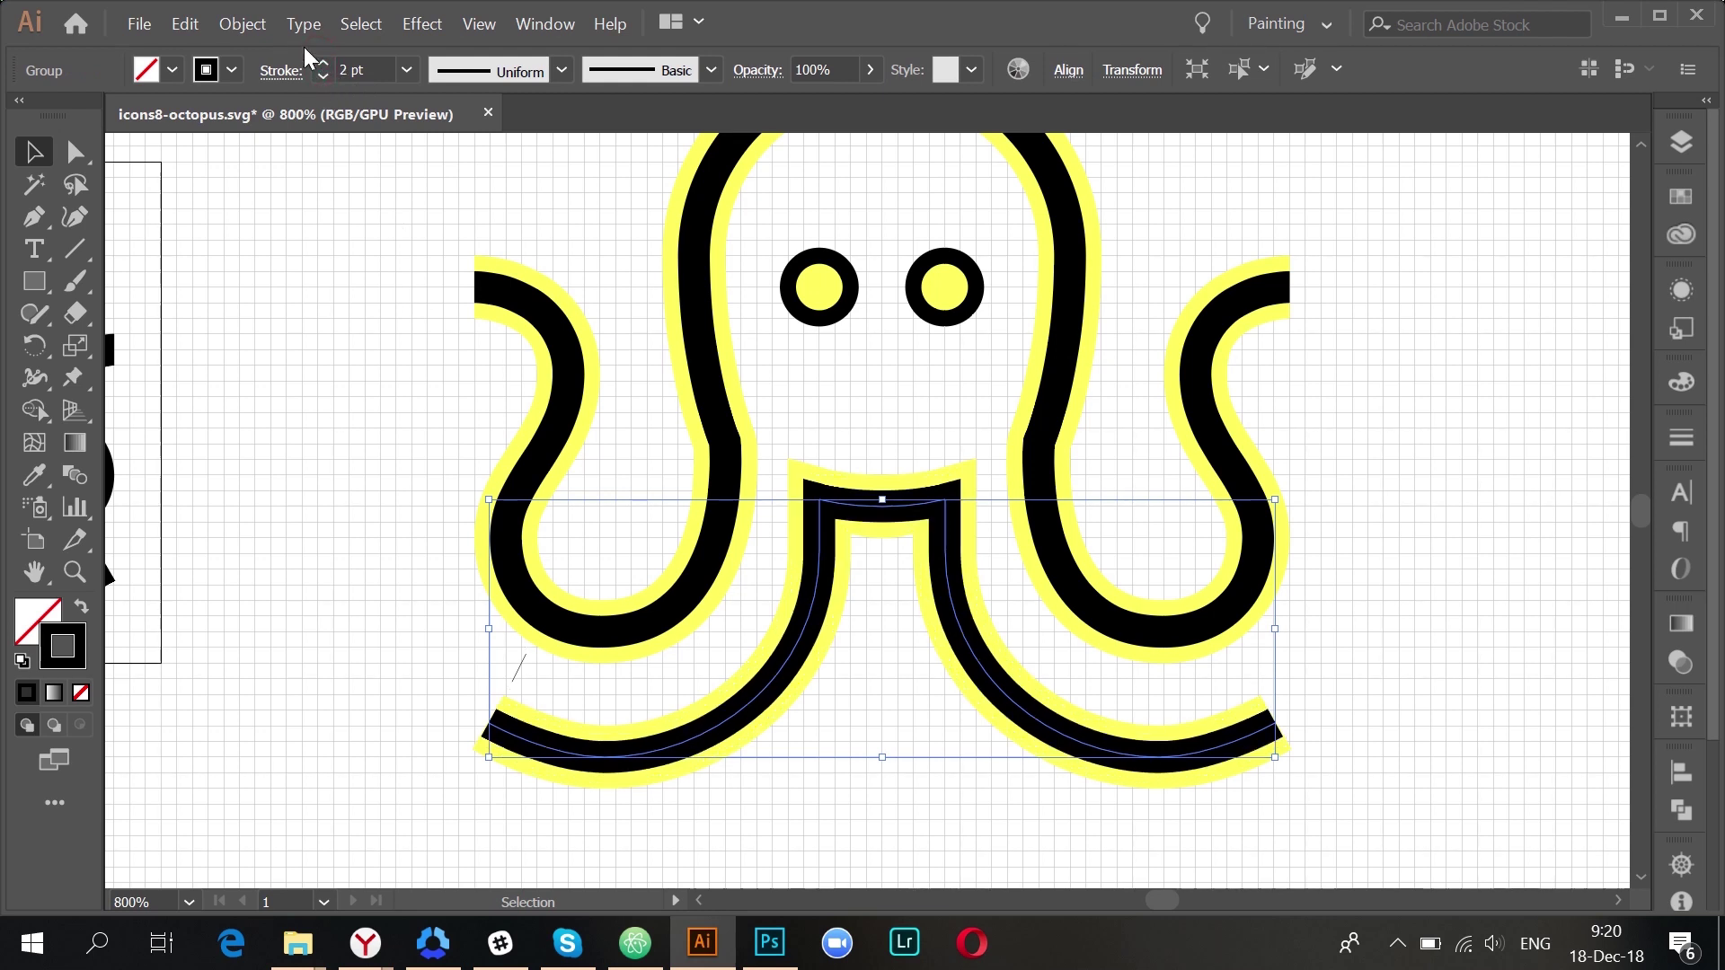
{"action": "left_click", "coordinate": [440, 681]}
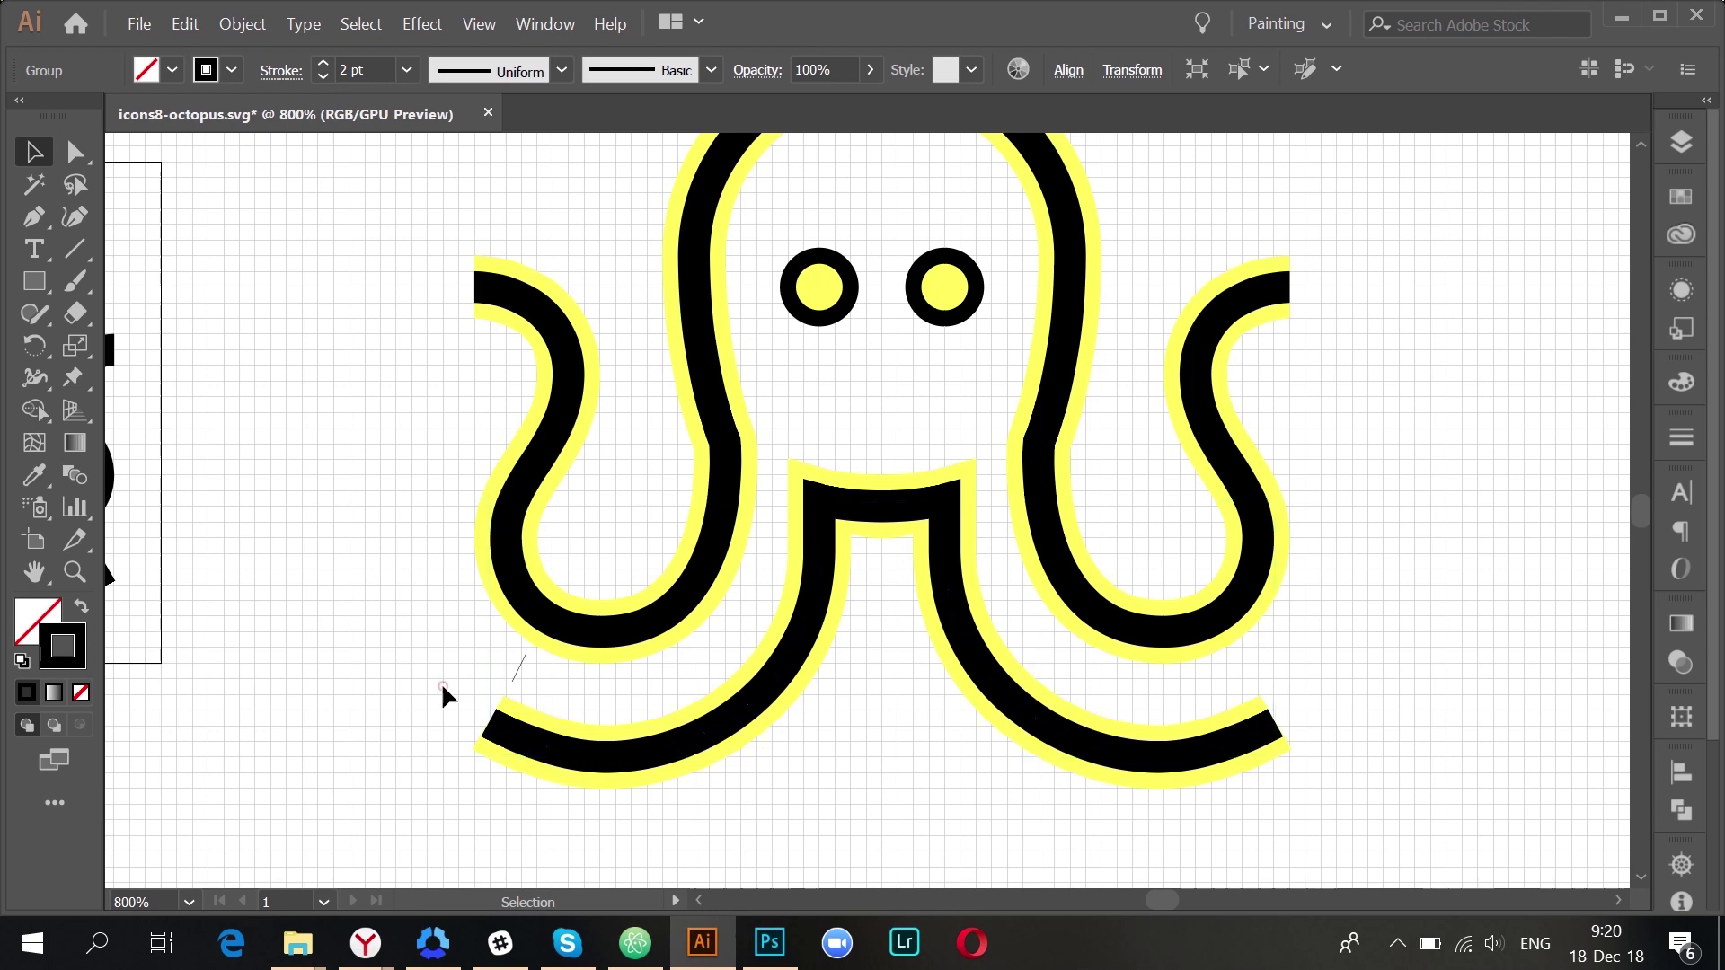
{"action": "scroll", "coordinate": [1263, 679], "scroll_direction": "up", "scroll_amount": 3}
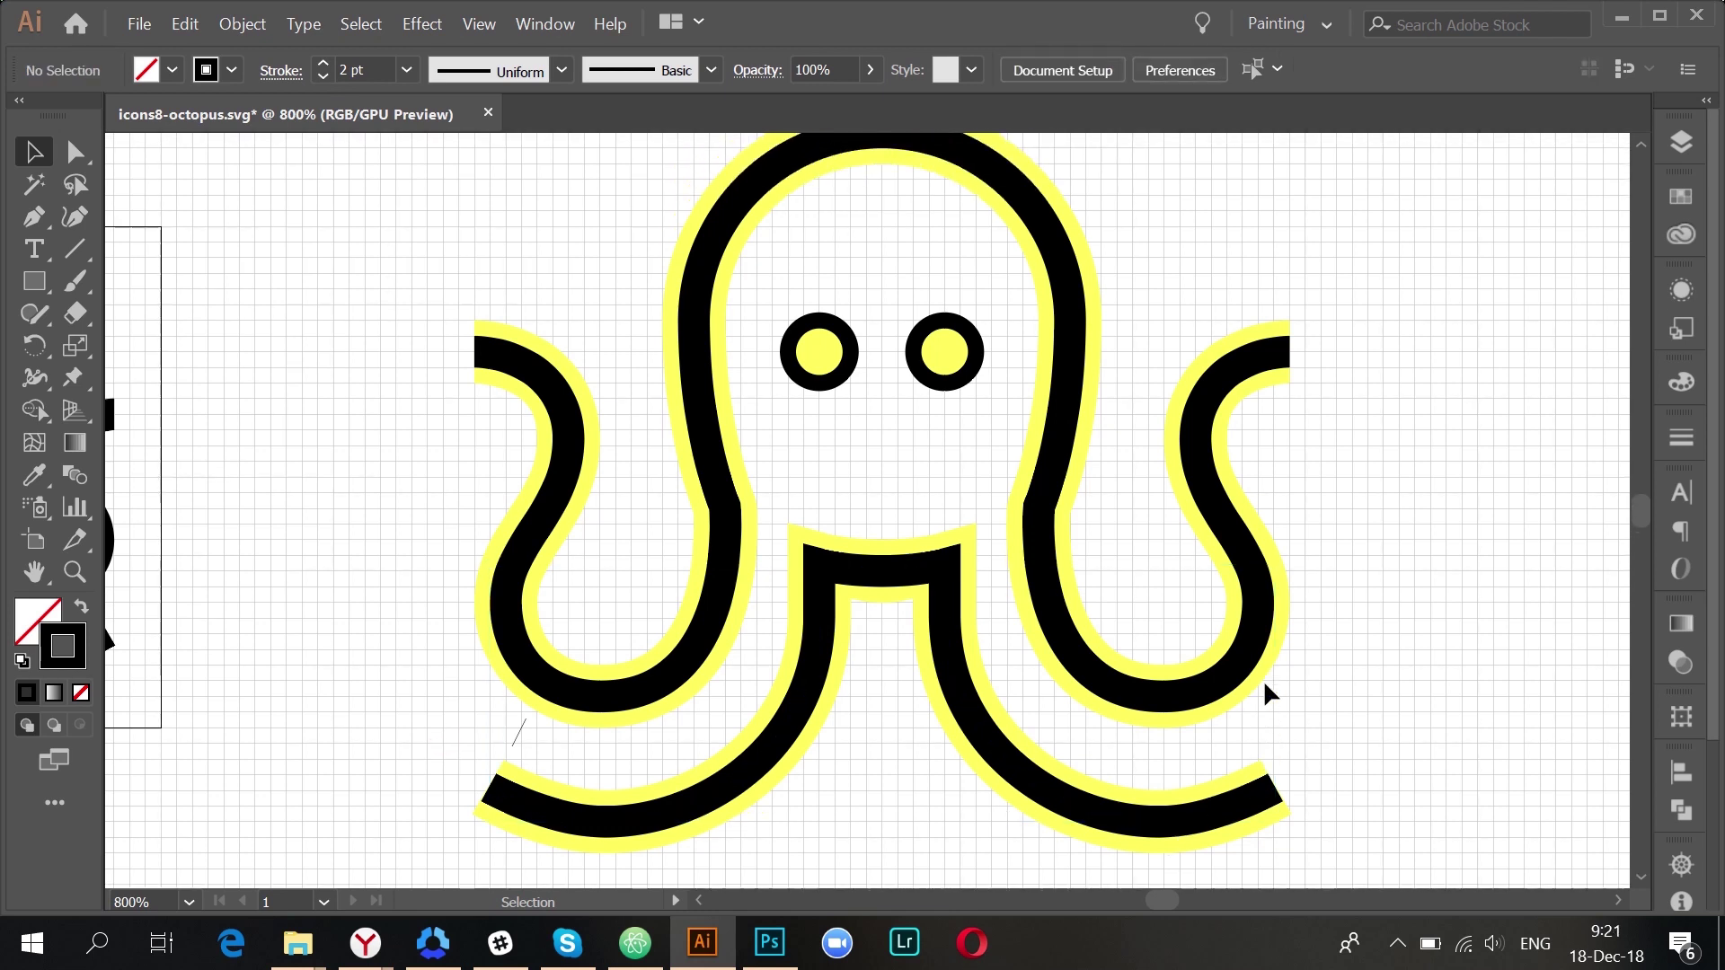
- Make both octopus eyes solid black by swapping their fill and stroke
{"action": "left_click_drag", "start_coordinate": [905, 375], "coordinate": [849, 360]}
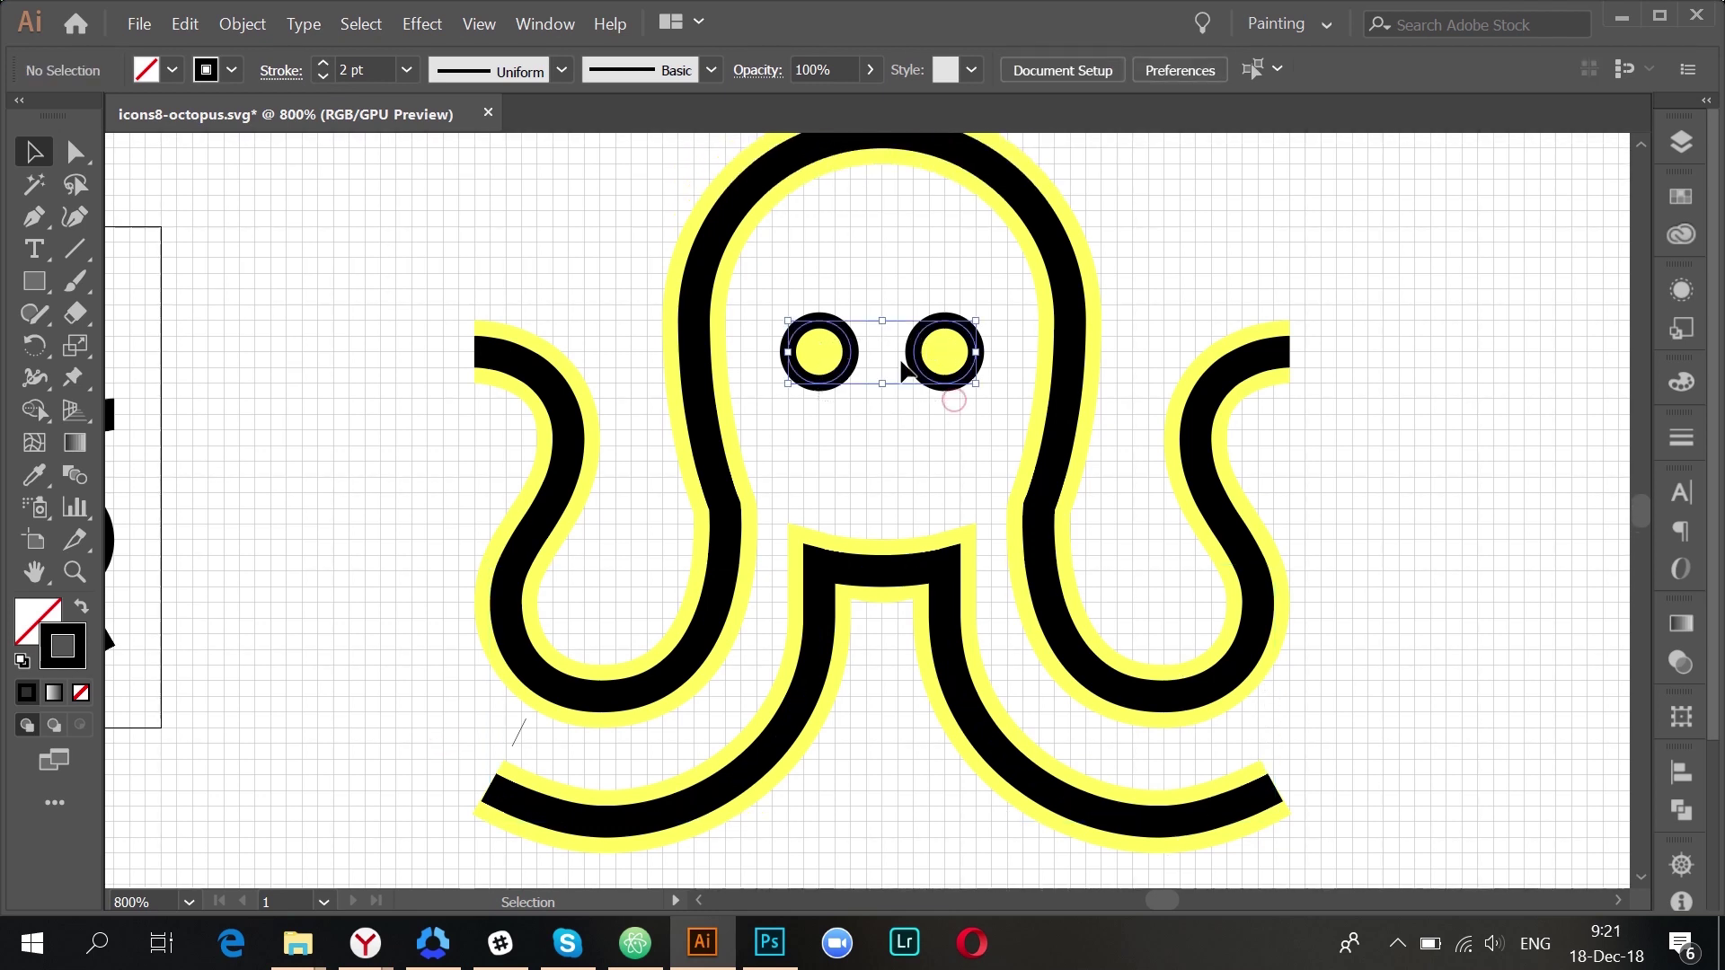
{"action": "scroll", "coordinate": [899, 341], "scroll_direction": "up", "scroll_amount": 3}
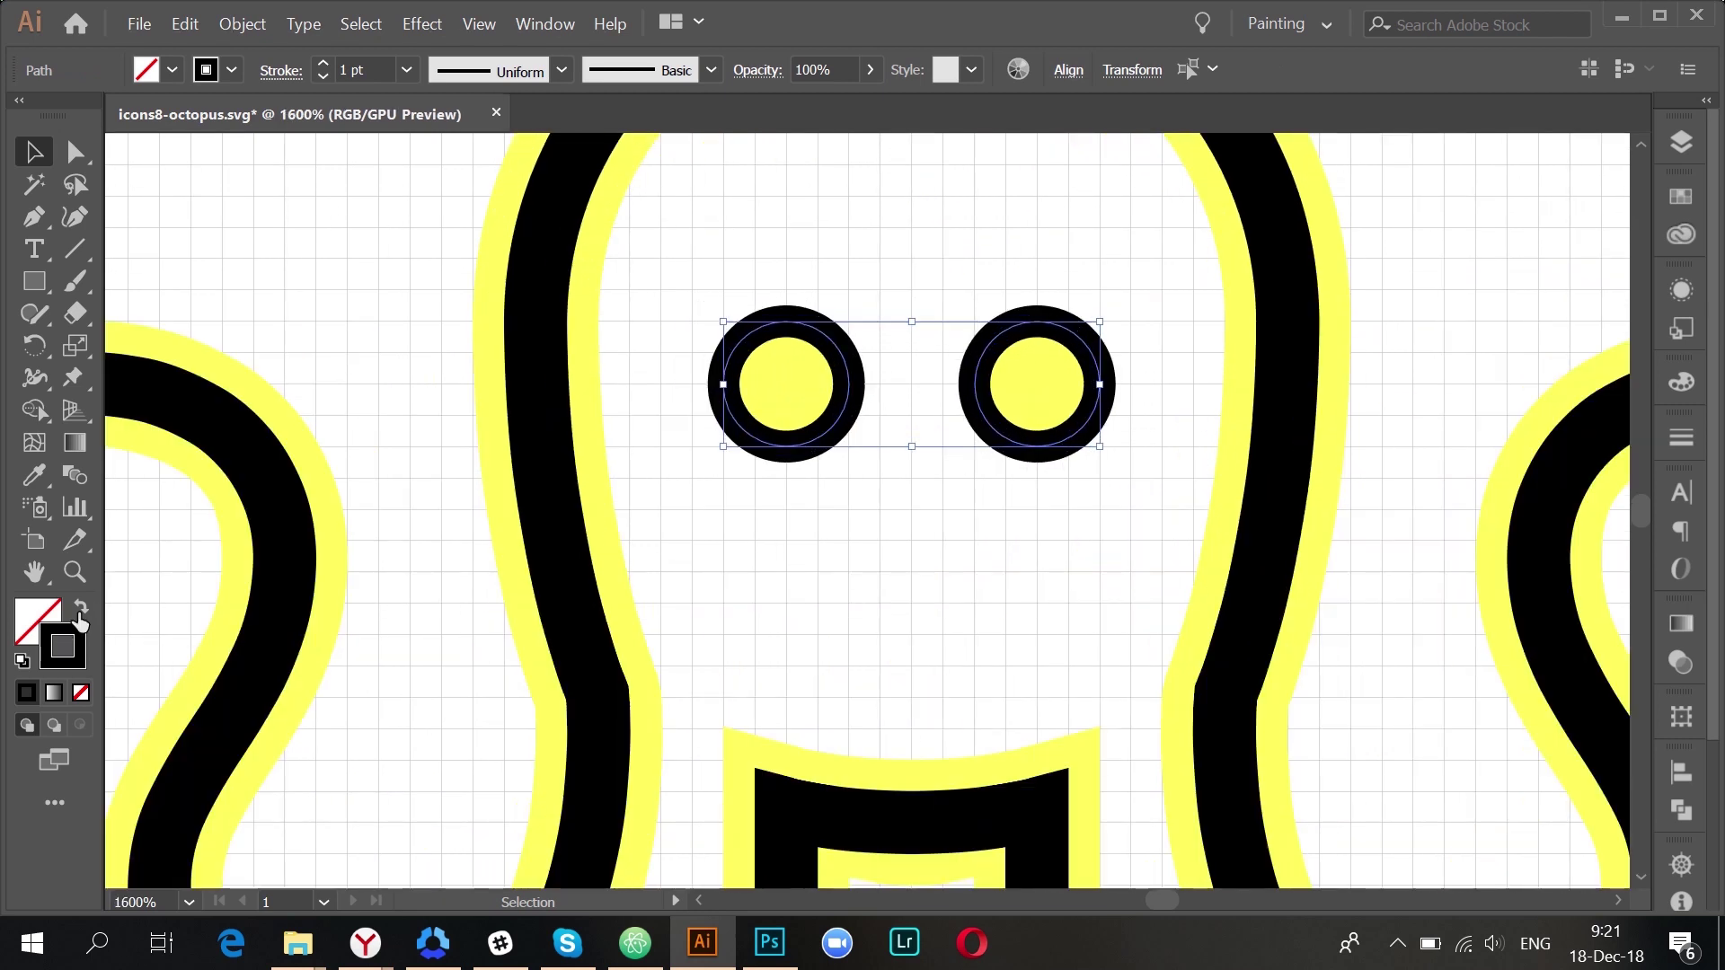
{"action": "left_click", "coordinate": [80, 610]}
- Scale the right and left eyes down around their centres into small pupils
{"action": "left_click", "coordinate": [1039, 412]}
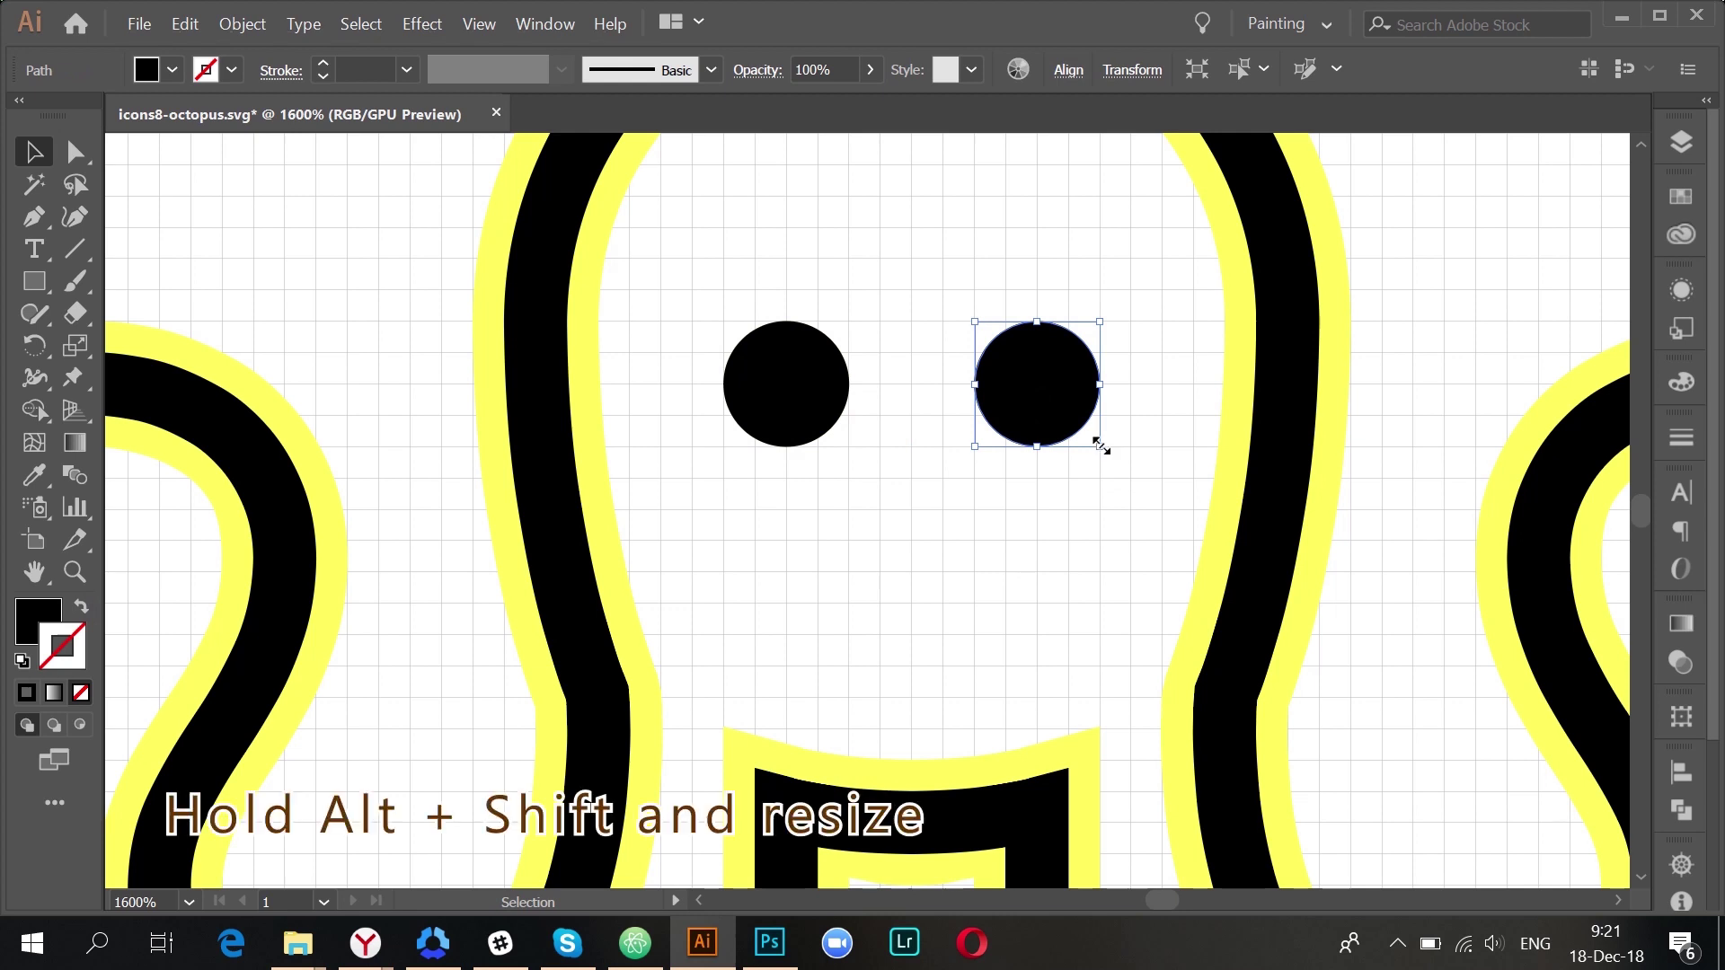
{"action": "left_click_drag", "start_coordinate": [1099, 444], "coordinate": [1067, 415]}
{"action": "left_click", "coordinate": [781, 407]}
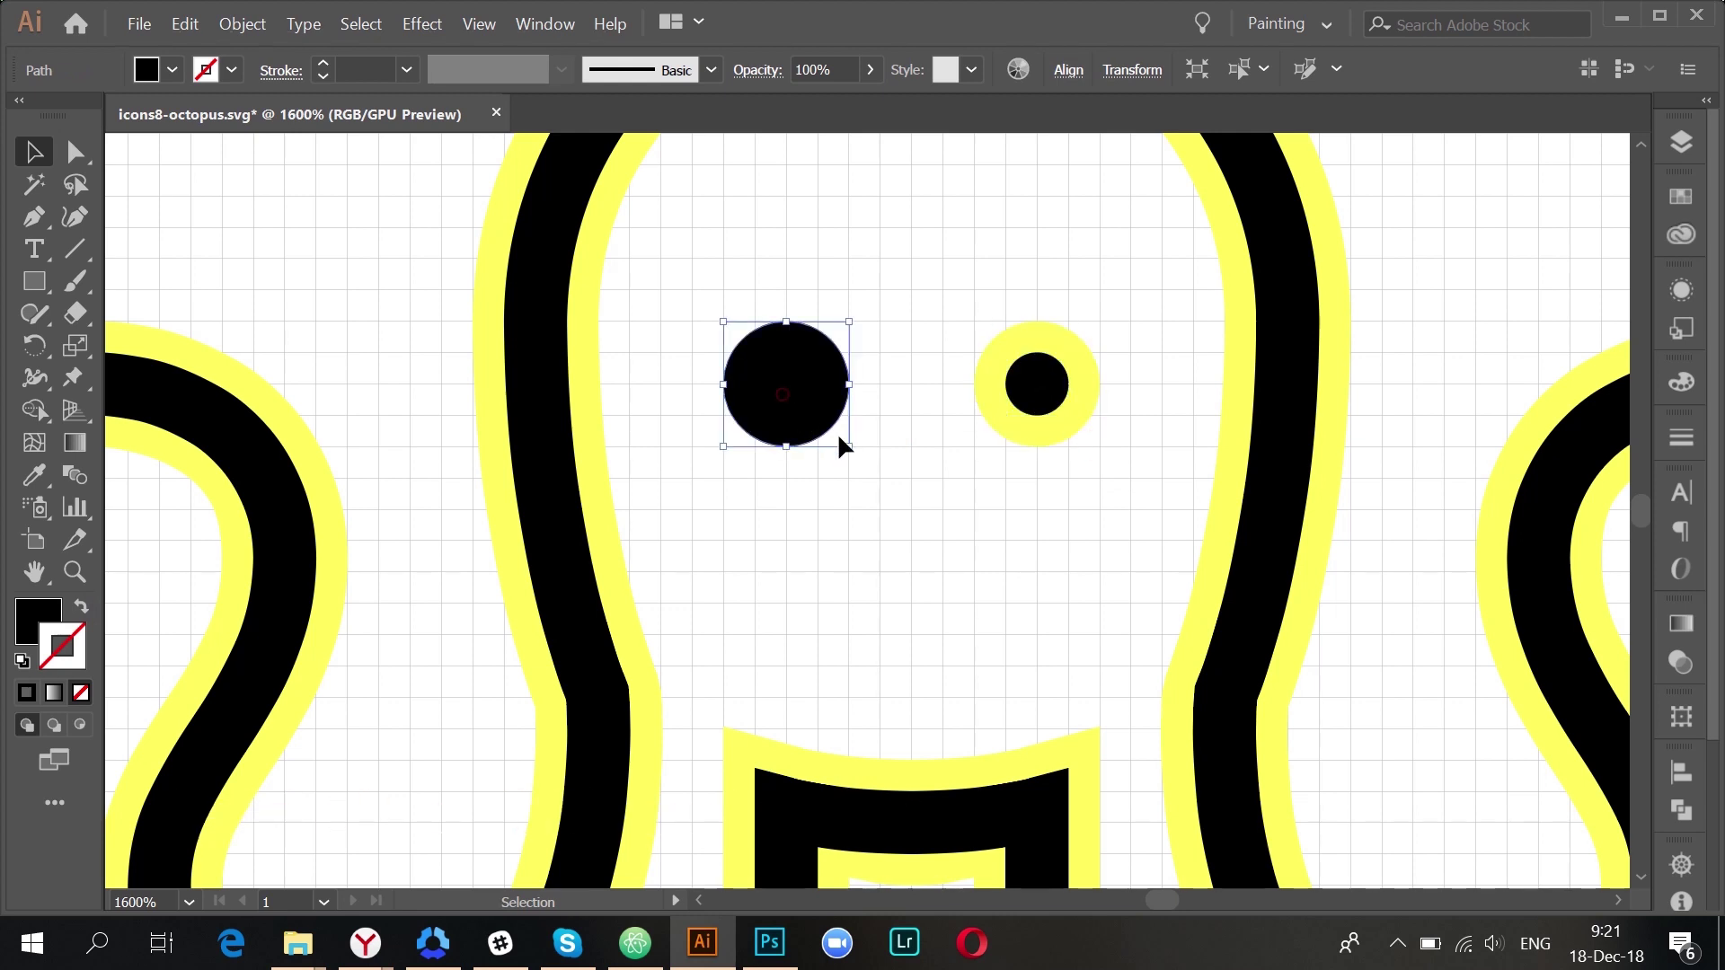
{"action": "left_click_drag", "start_coordinate": [852, 449], "coordinate": [814, 417]}
{"action": "left_click", "coordinate": [940, 494]}
{"action": "scroll", "coordinate": [1038, 529], "scroll_direction": "down", "scroll_amount": 3}
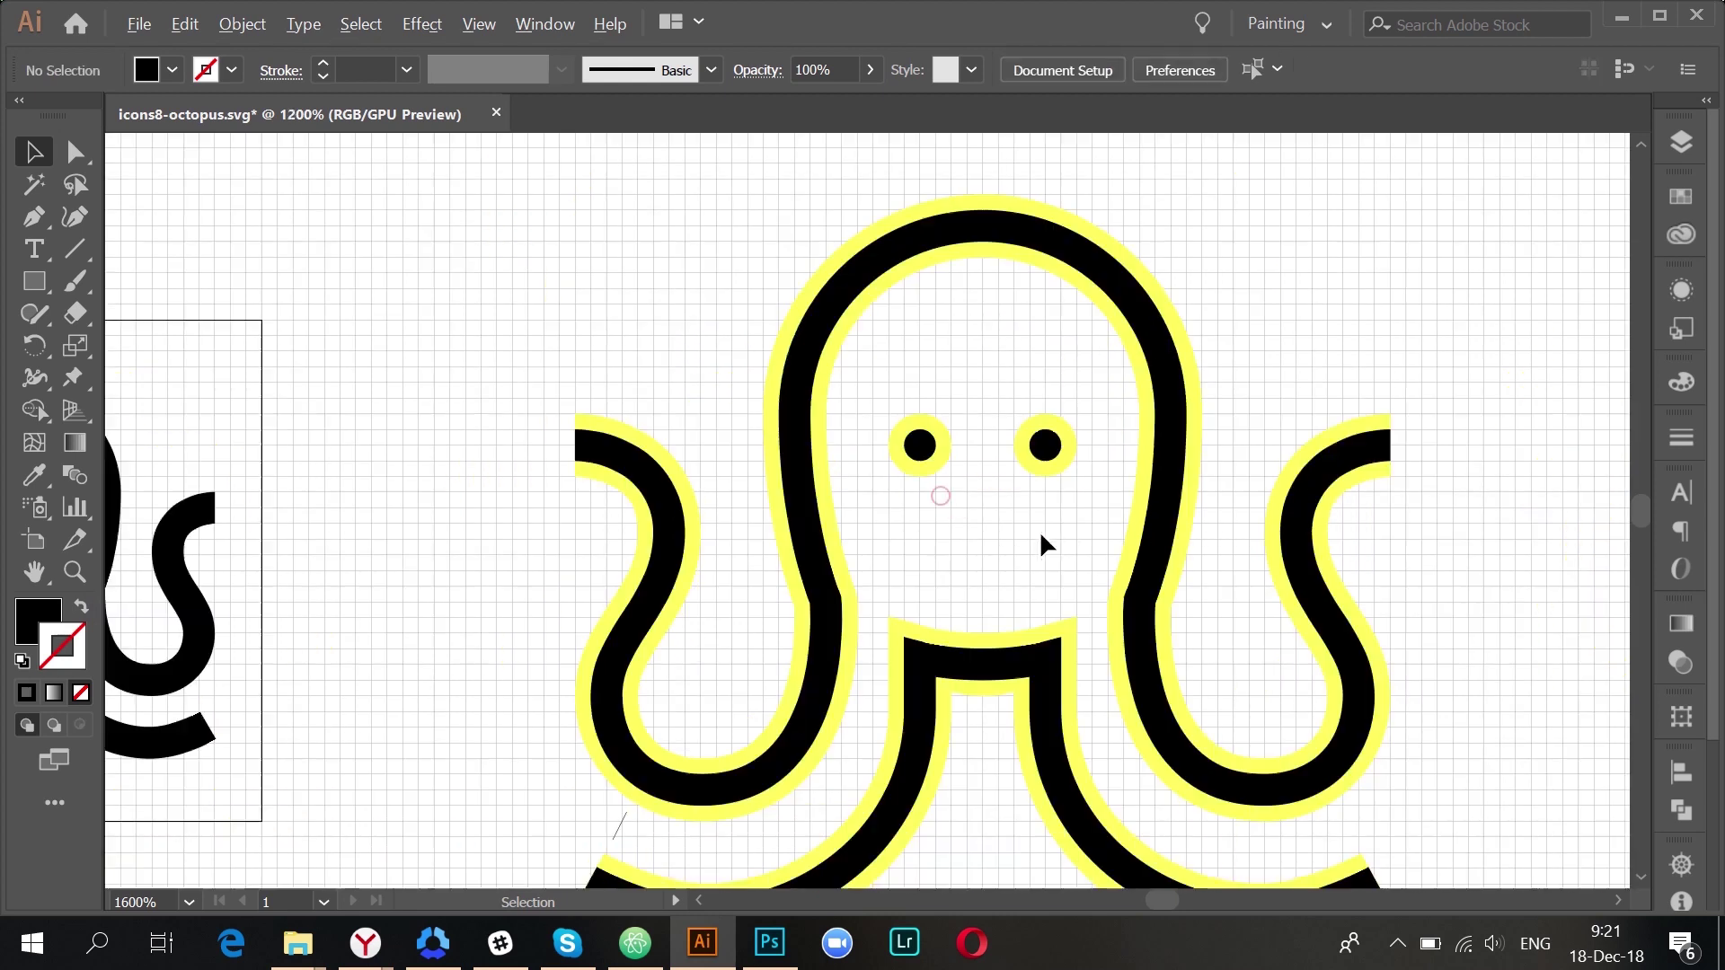
{"action": "scroll", "coordinate": [1064, 542], "scroll_direction": "down", "scroll_amount": 2}
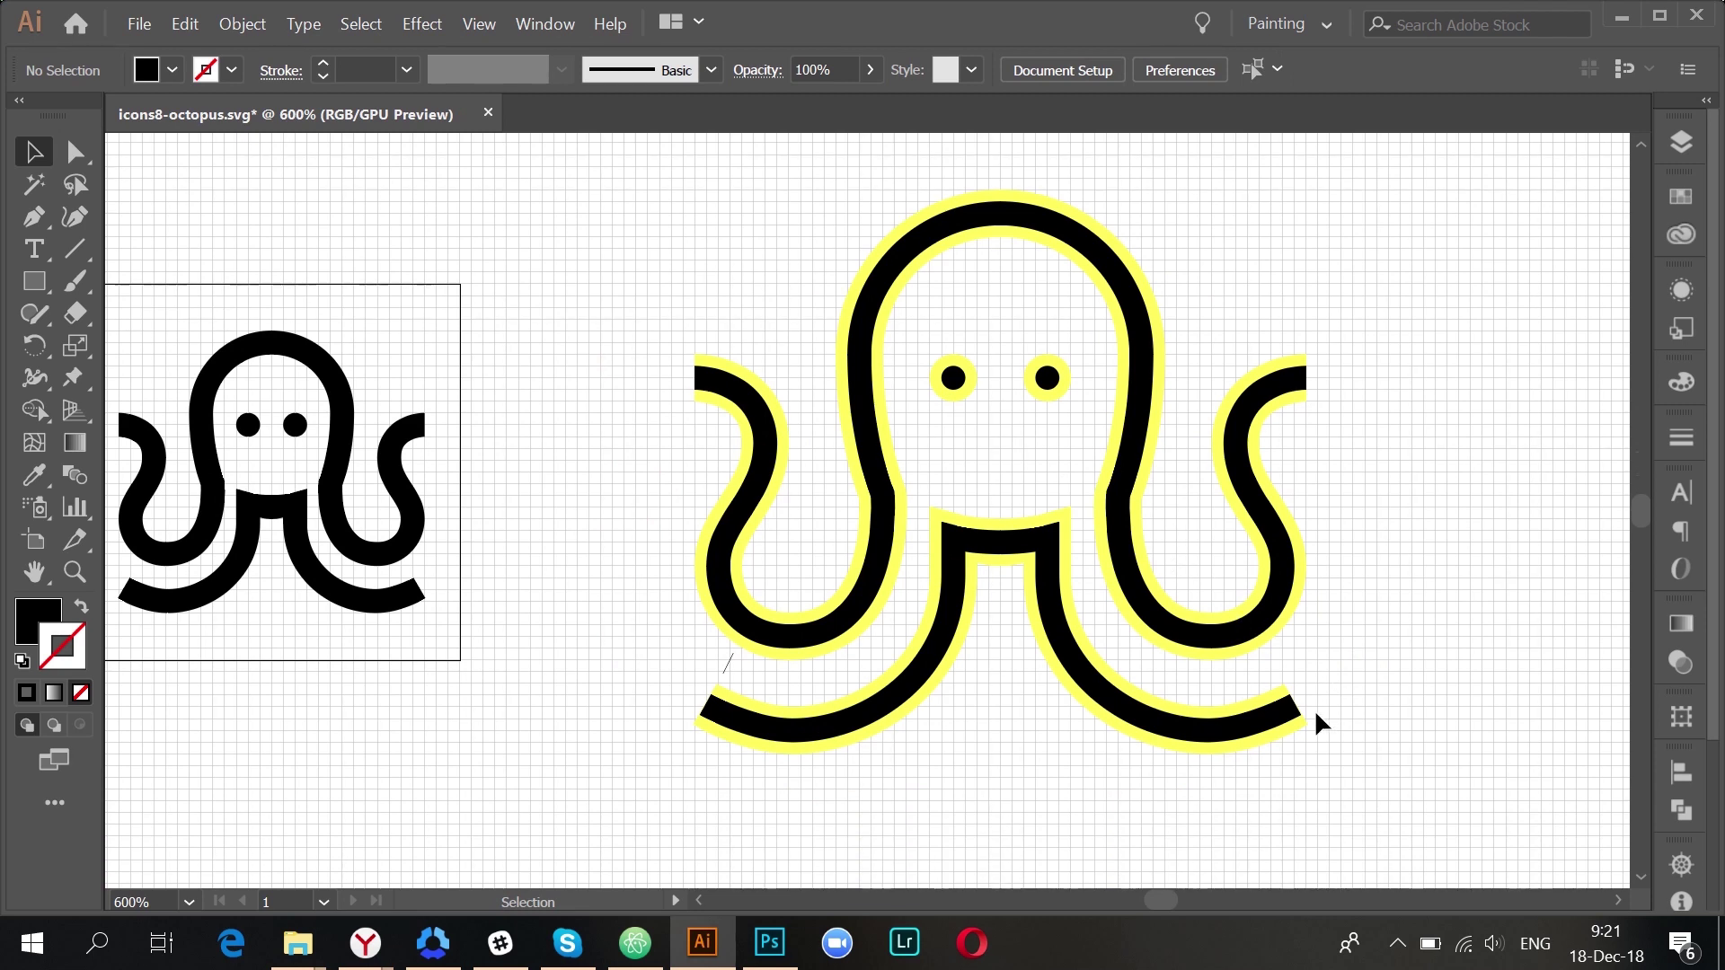
- Unlock all objects with Alt+Ctrl+2 and delete the yellow outline shapes
{"action": "key", "text": "ctrl+alt+2"}
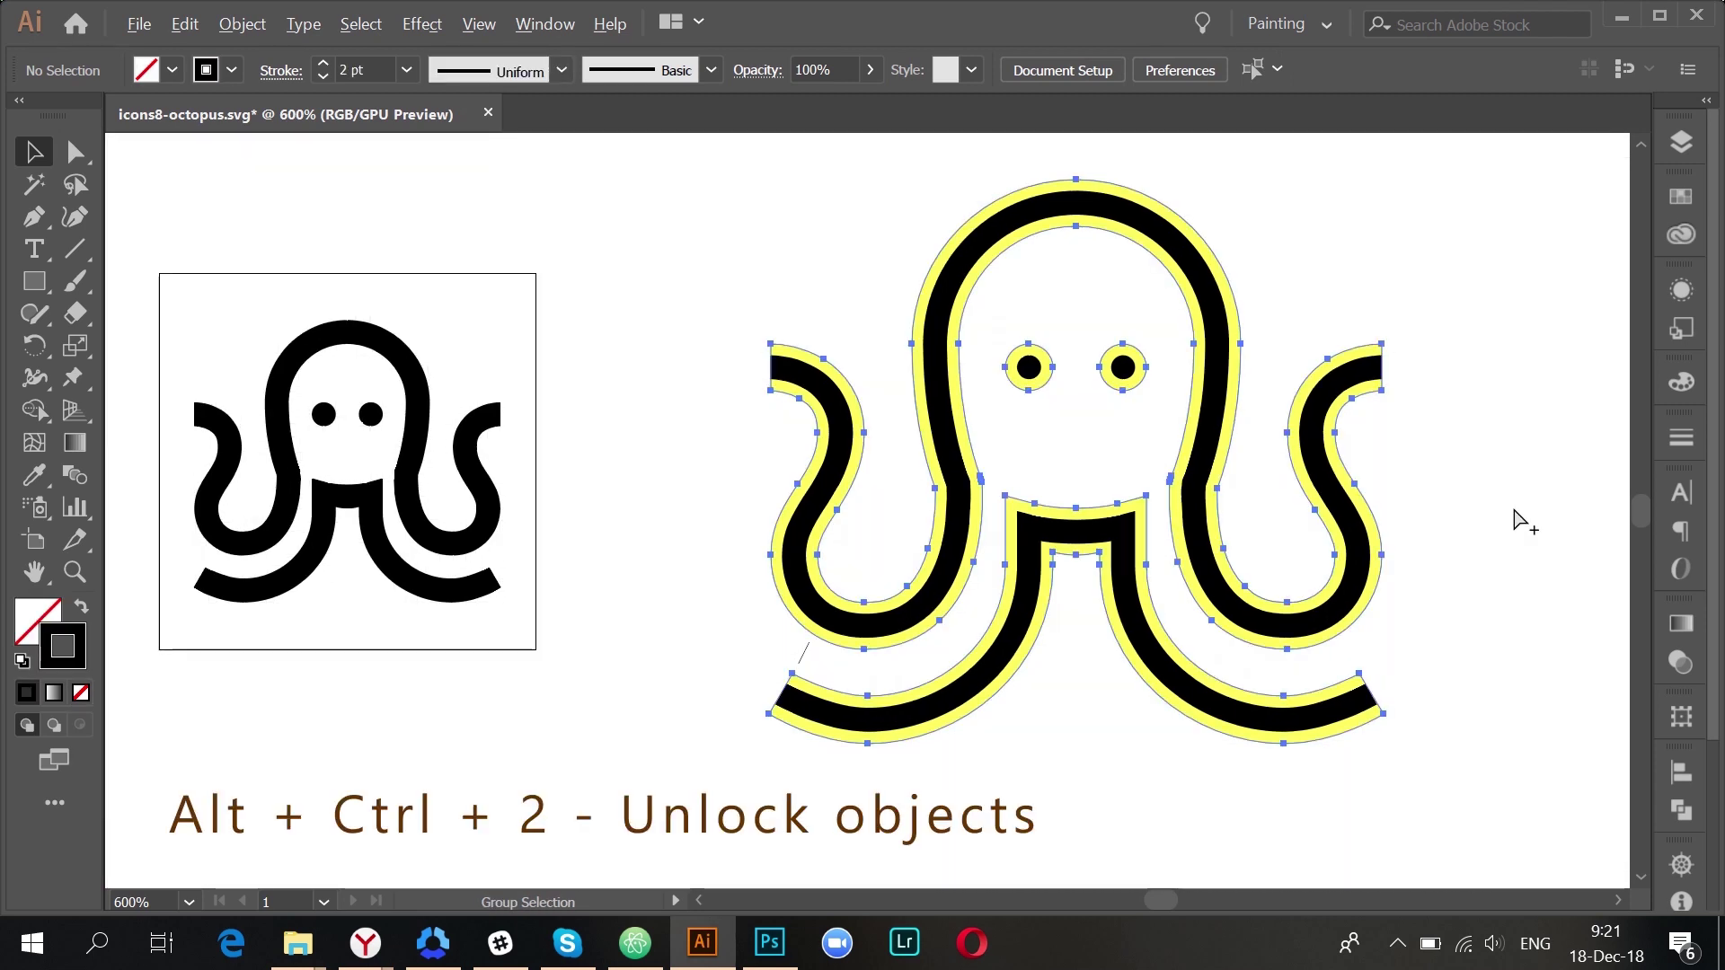
{"action": "key", "text": "v"}
{"action": "key", "text": "Delete"}
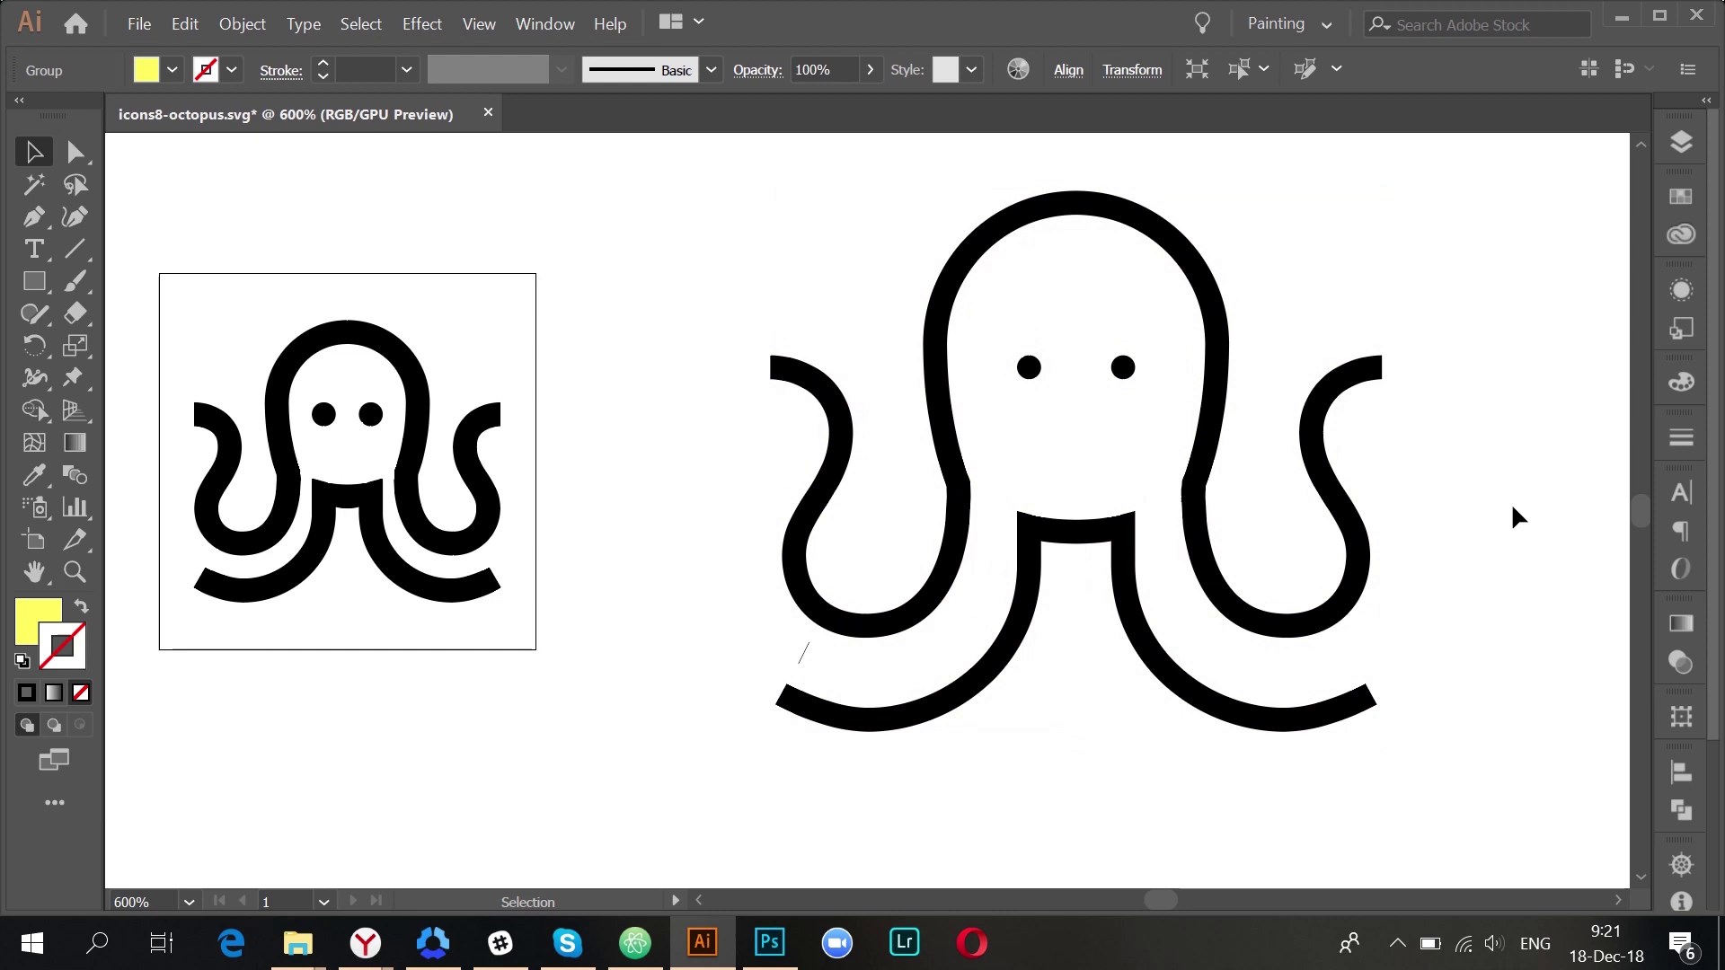
- Re-show the two hidden paths in the Layers panel and delete the leftover outer outlines
{"action": "left_click", "coordinate": [1680, 146]}
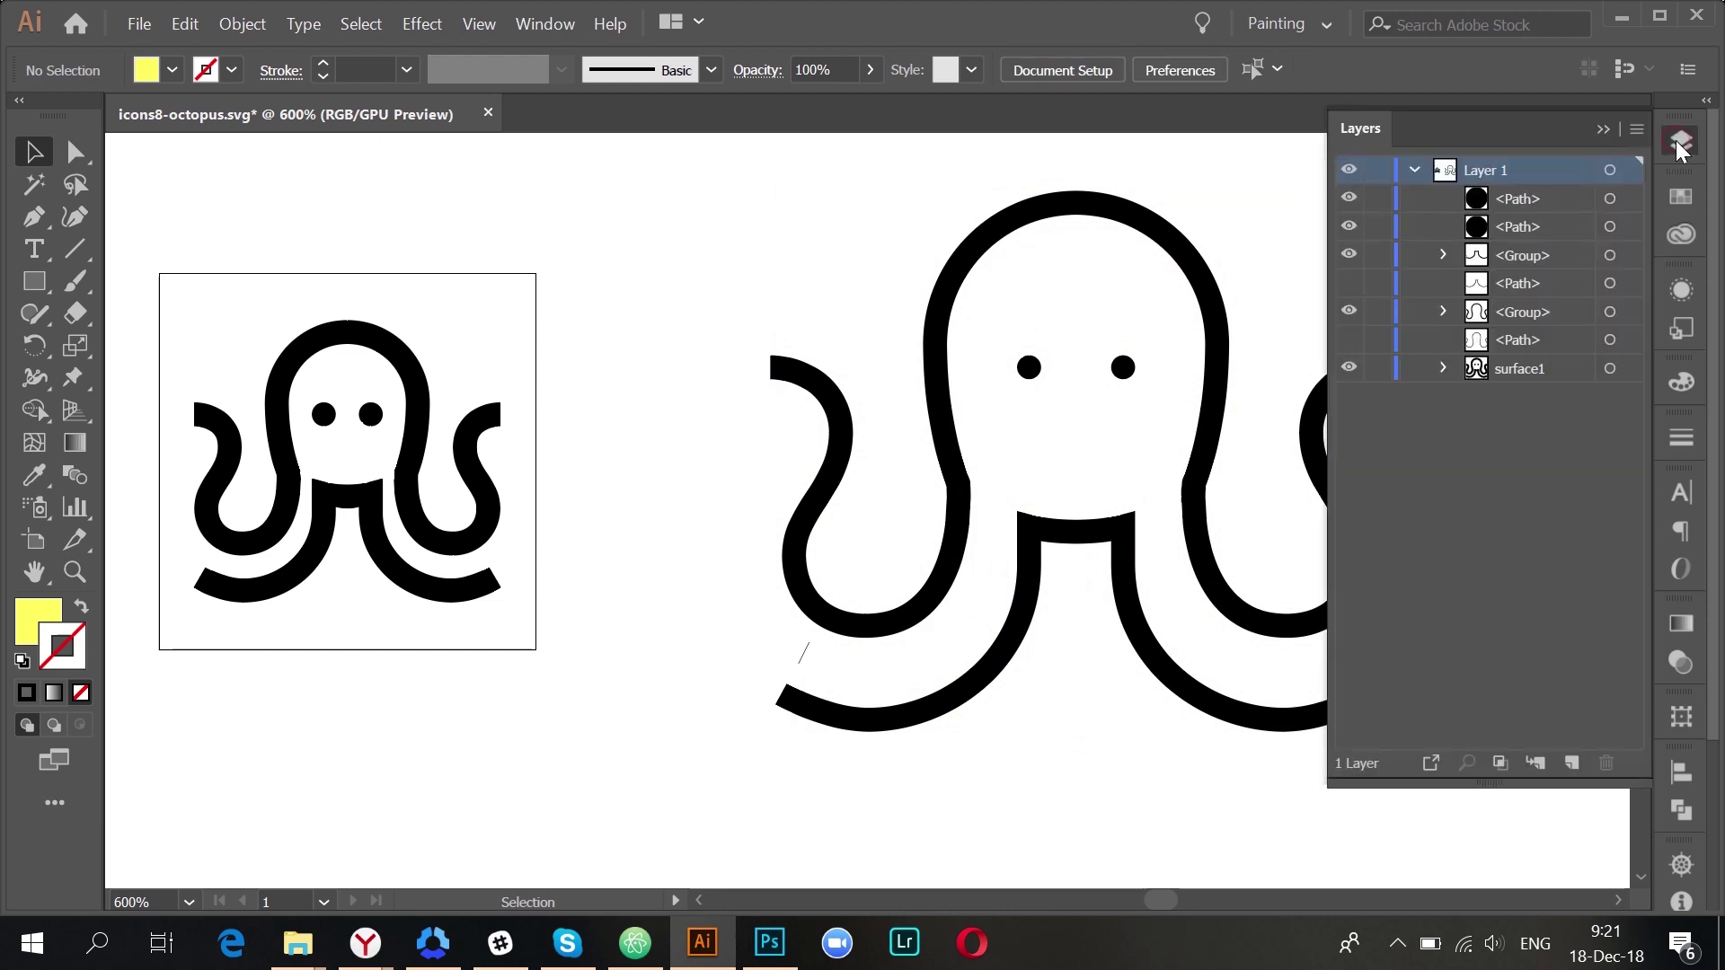
{"action": "left_click", "coordinate": [1349, 340]}
{"action": "left_click", "coordinate": [1349, 283]}
{"action": "left_click", "coordinate": [1603, 131]}
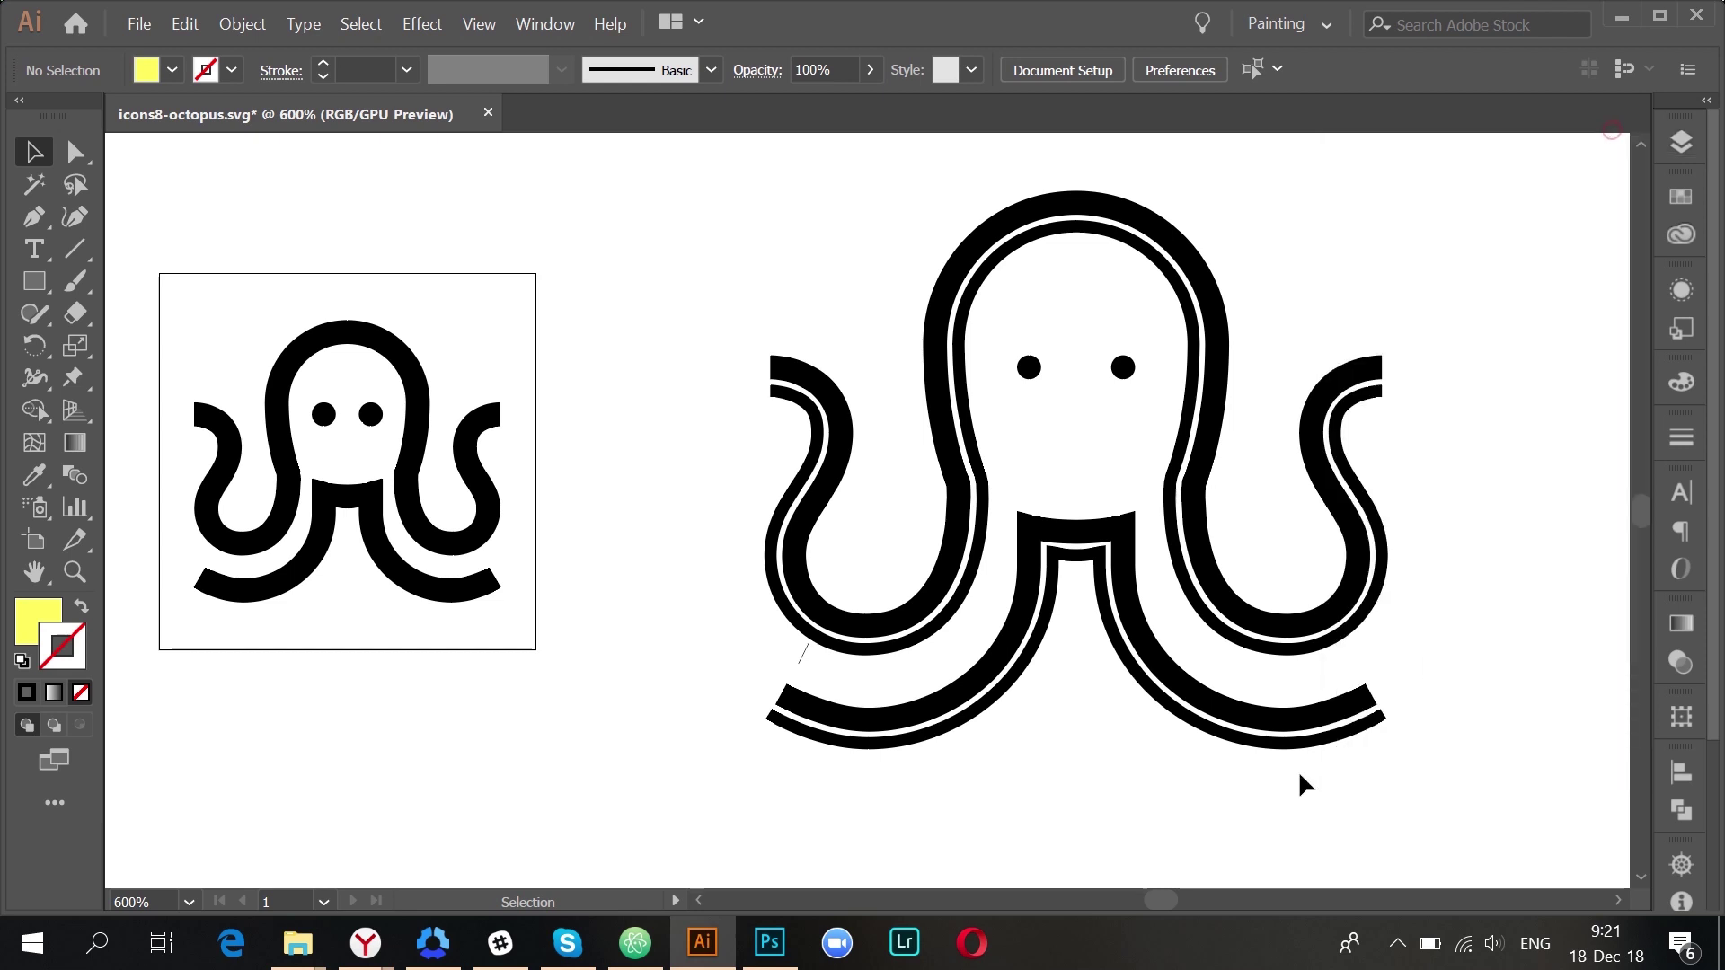
{"action": "left_click_drag", "start_coordinate": [1255, 739], "coordinate": [1255, 738]}
{"action": "key", "text": "Delete"}
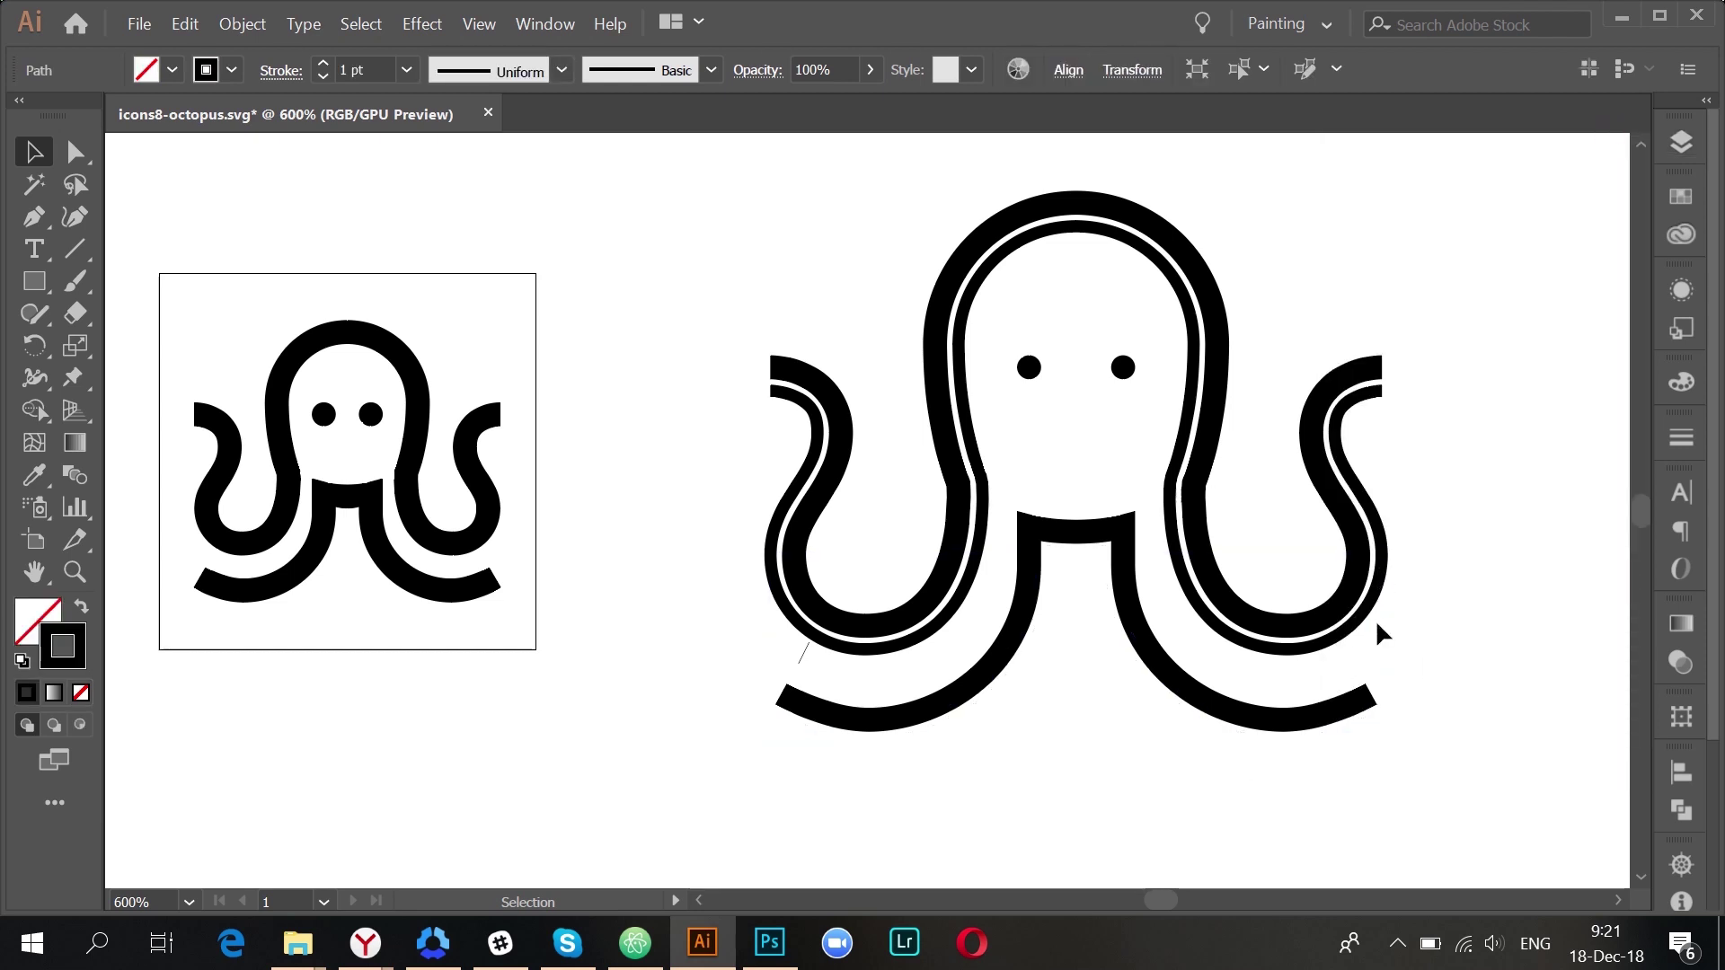
- Check the lower left tentacle for a stray point using Direct Selection
{"action": "left_click", "coordinate": [785, 636]}
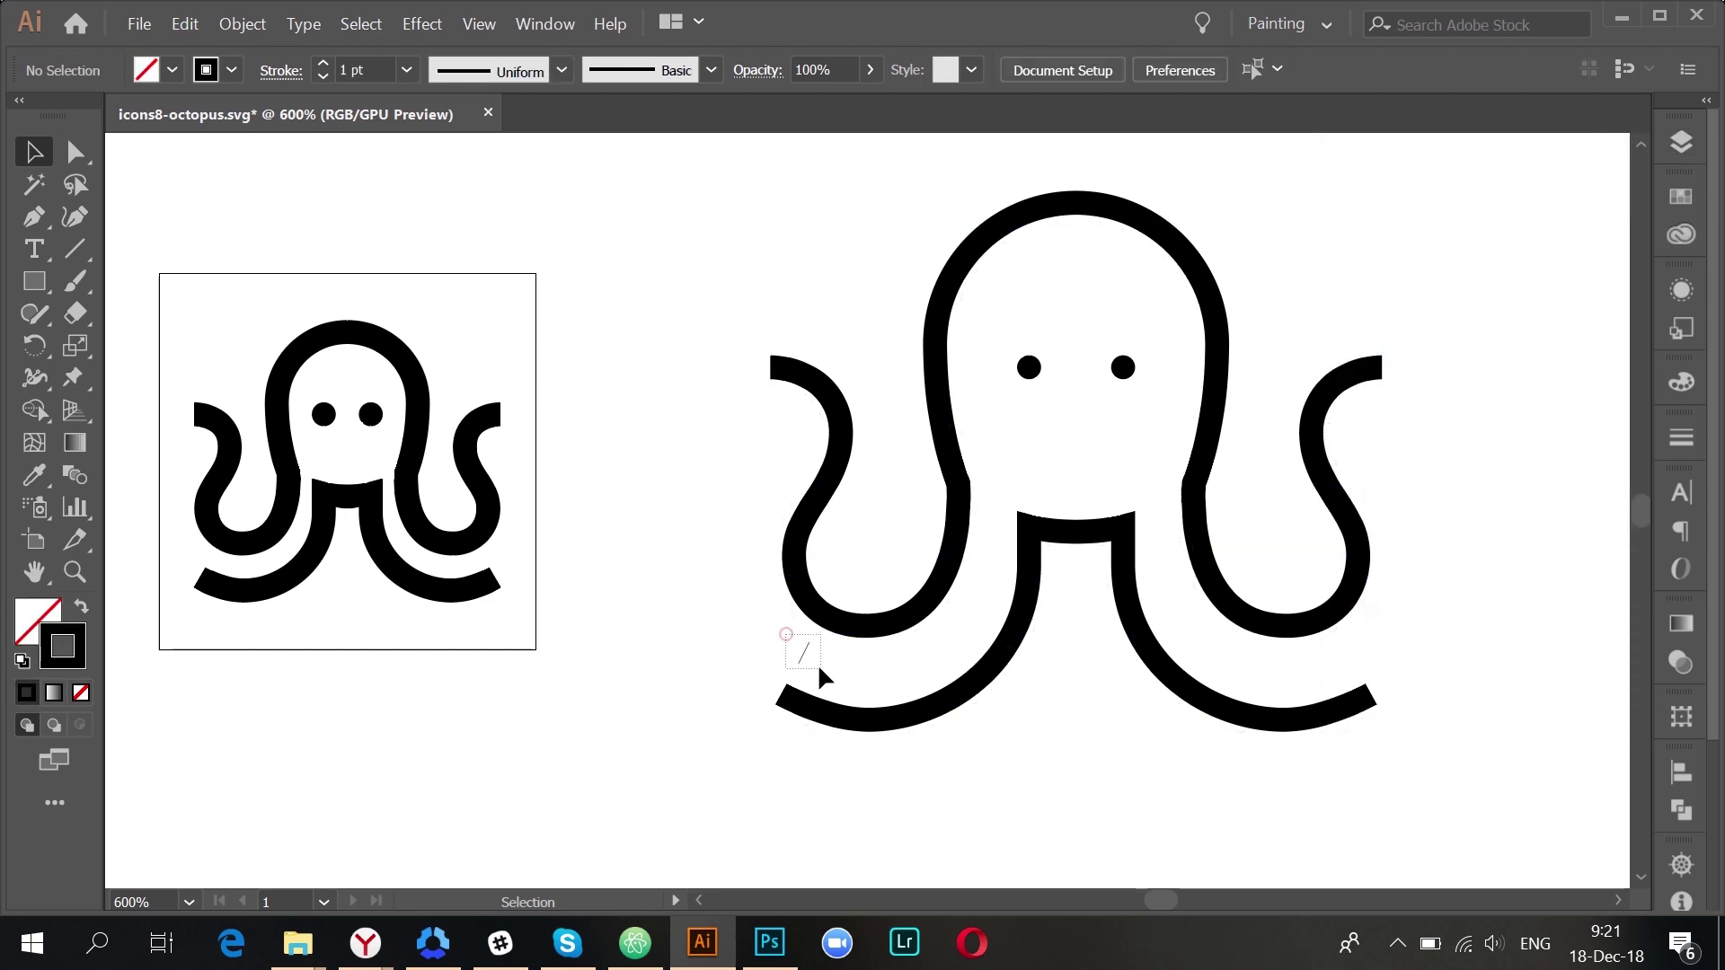
{"action": "key", "text": "a"}
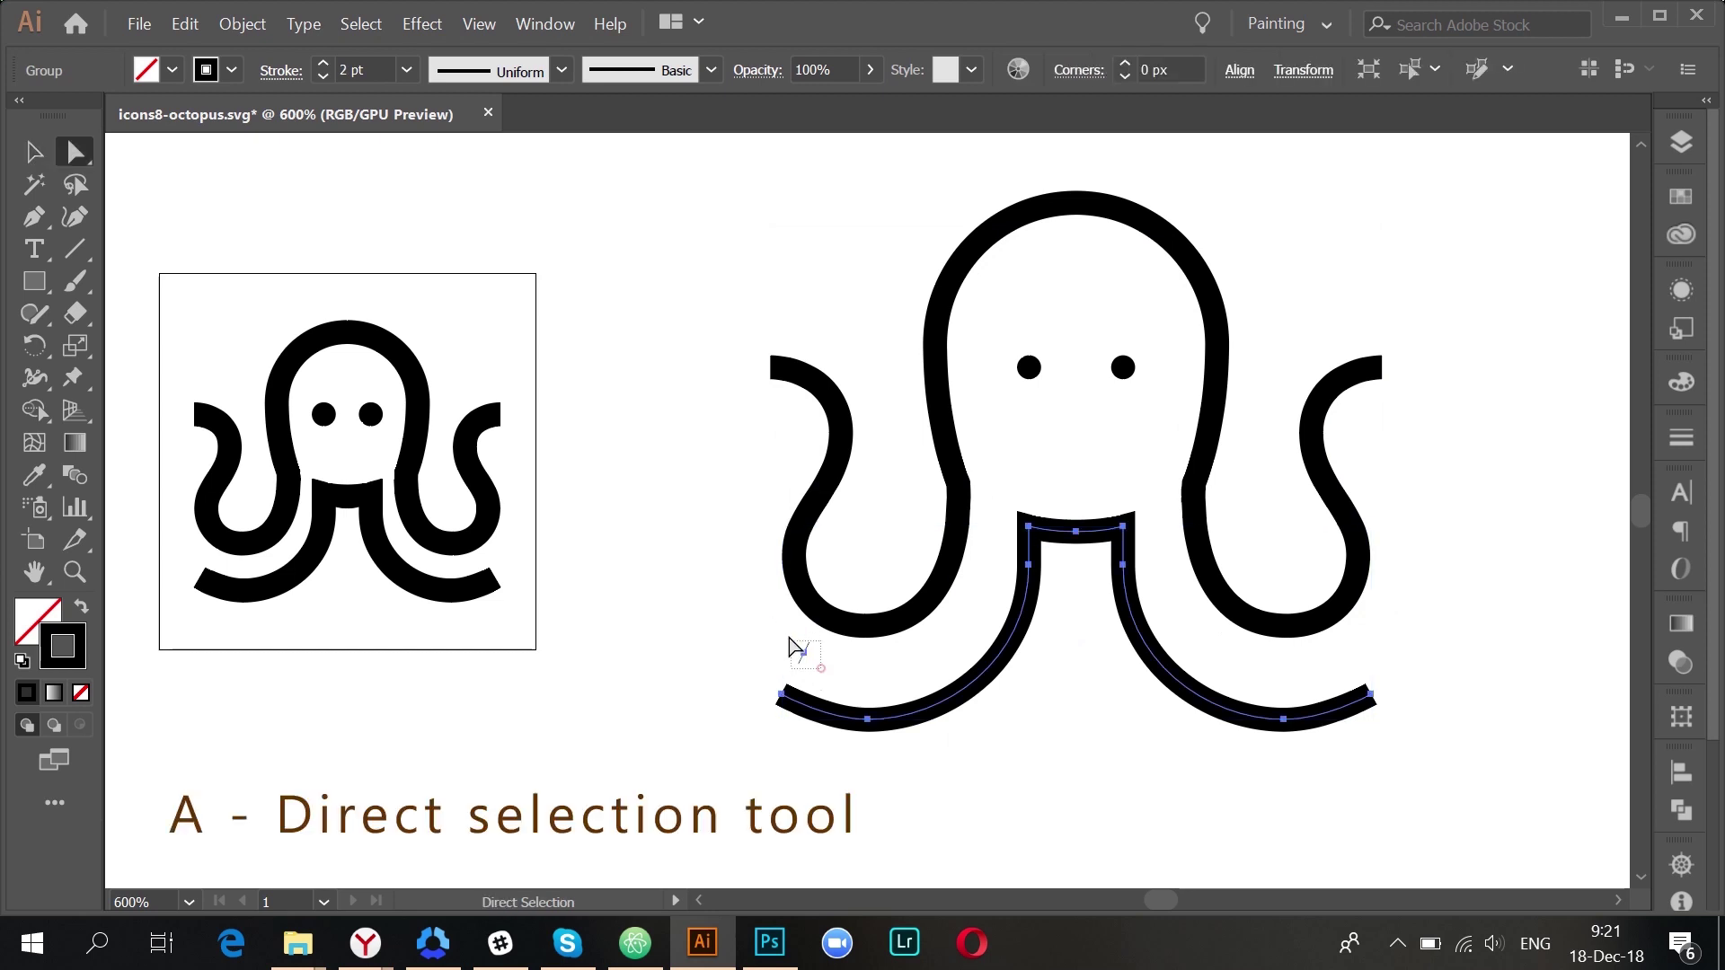
{"action": "left_click", "coordinate": [819, 665]}
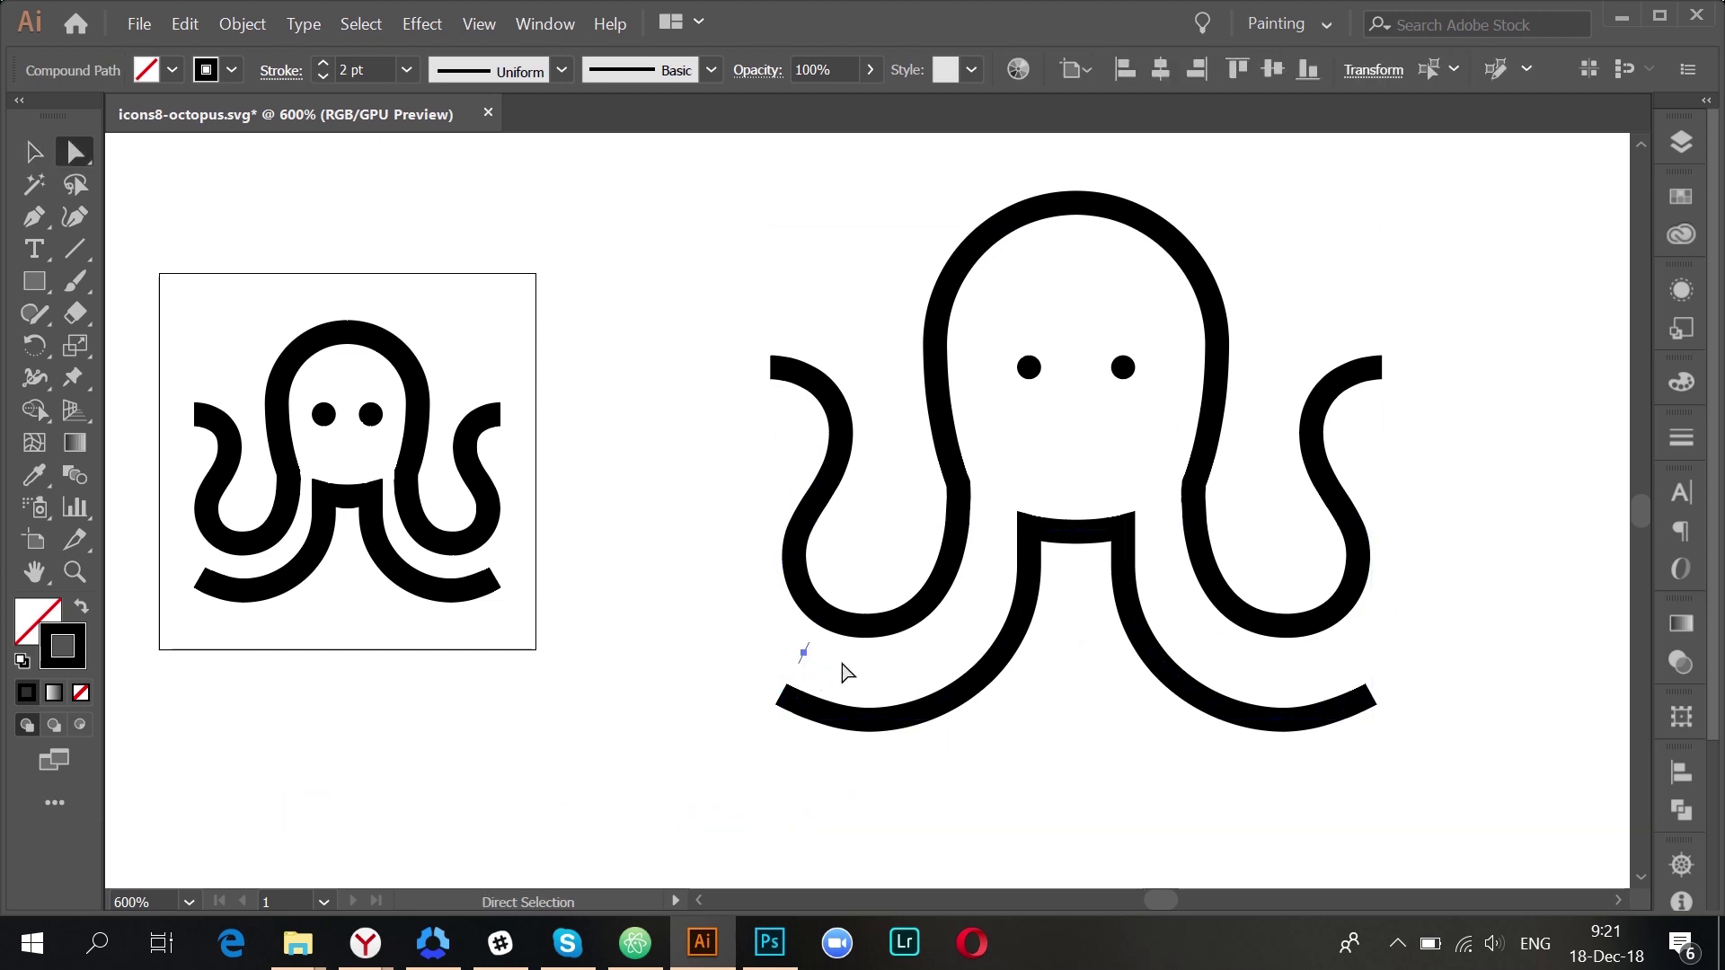
{"action": "left_click", "coordinate": [833, 674]}
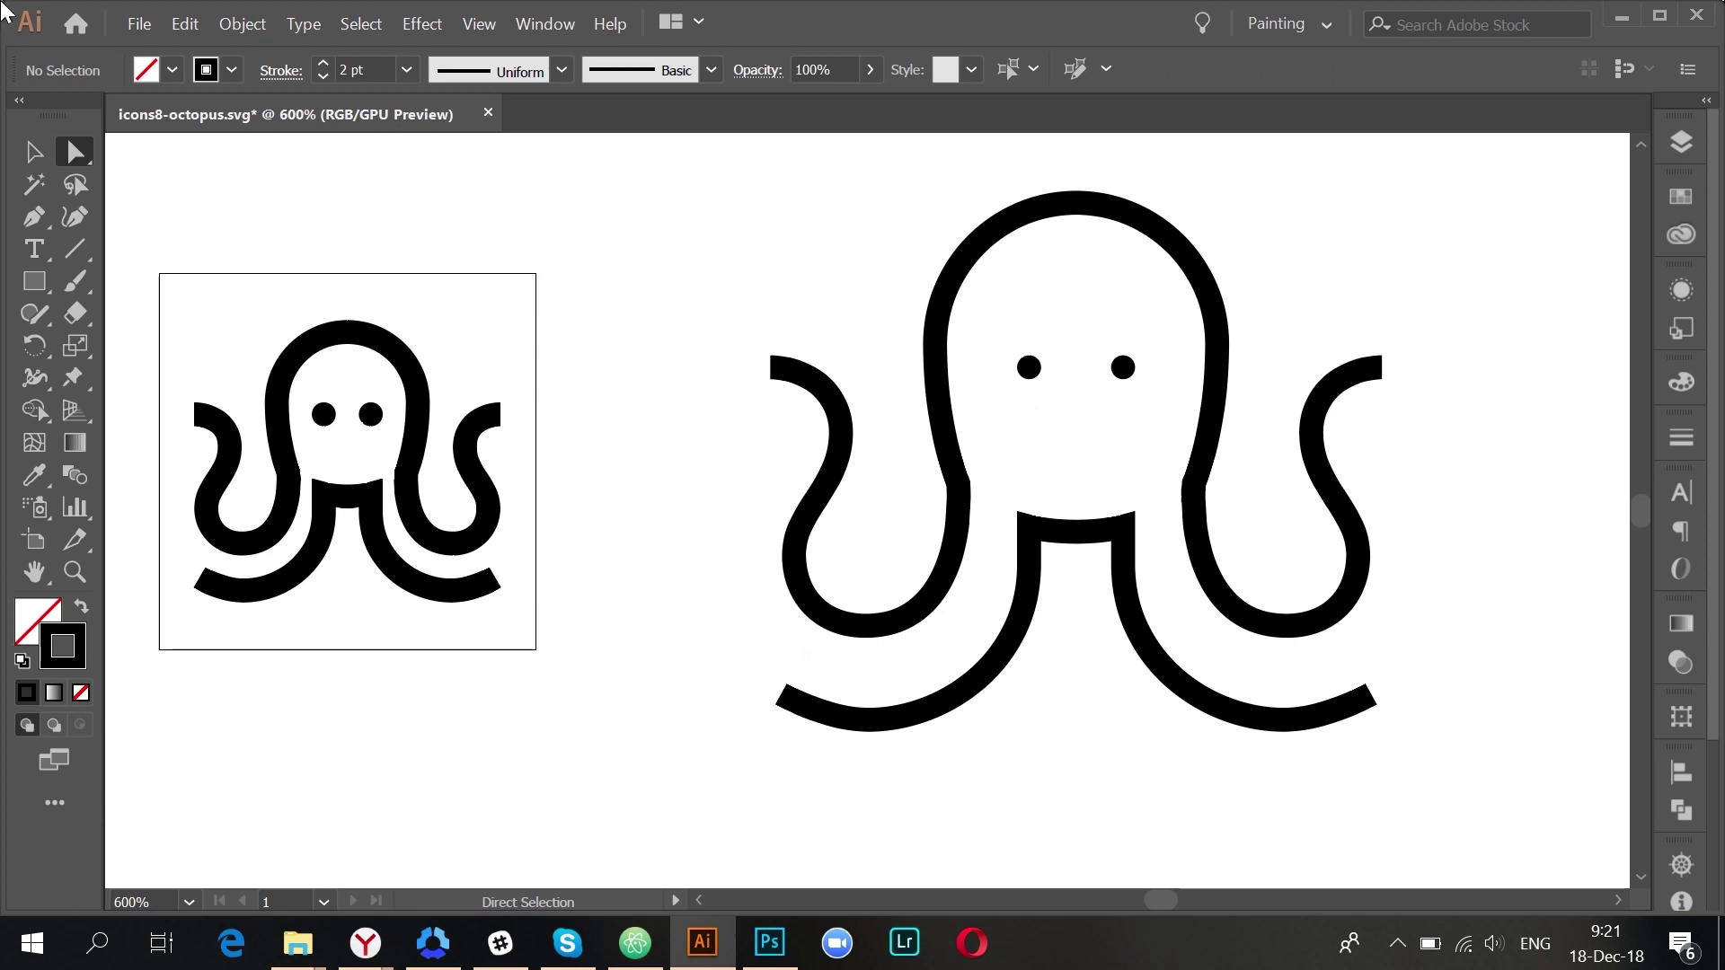
{"action": "left_click", "coordinate": [35, 154]}
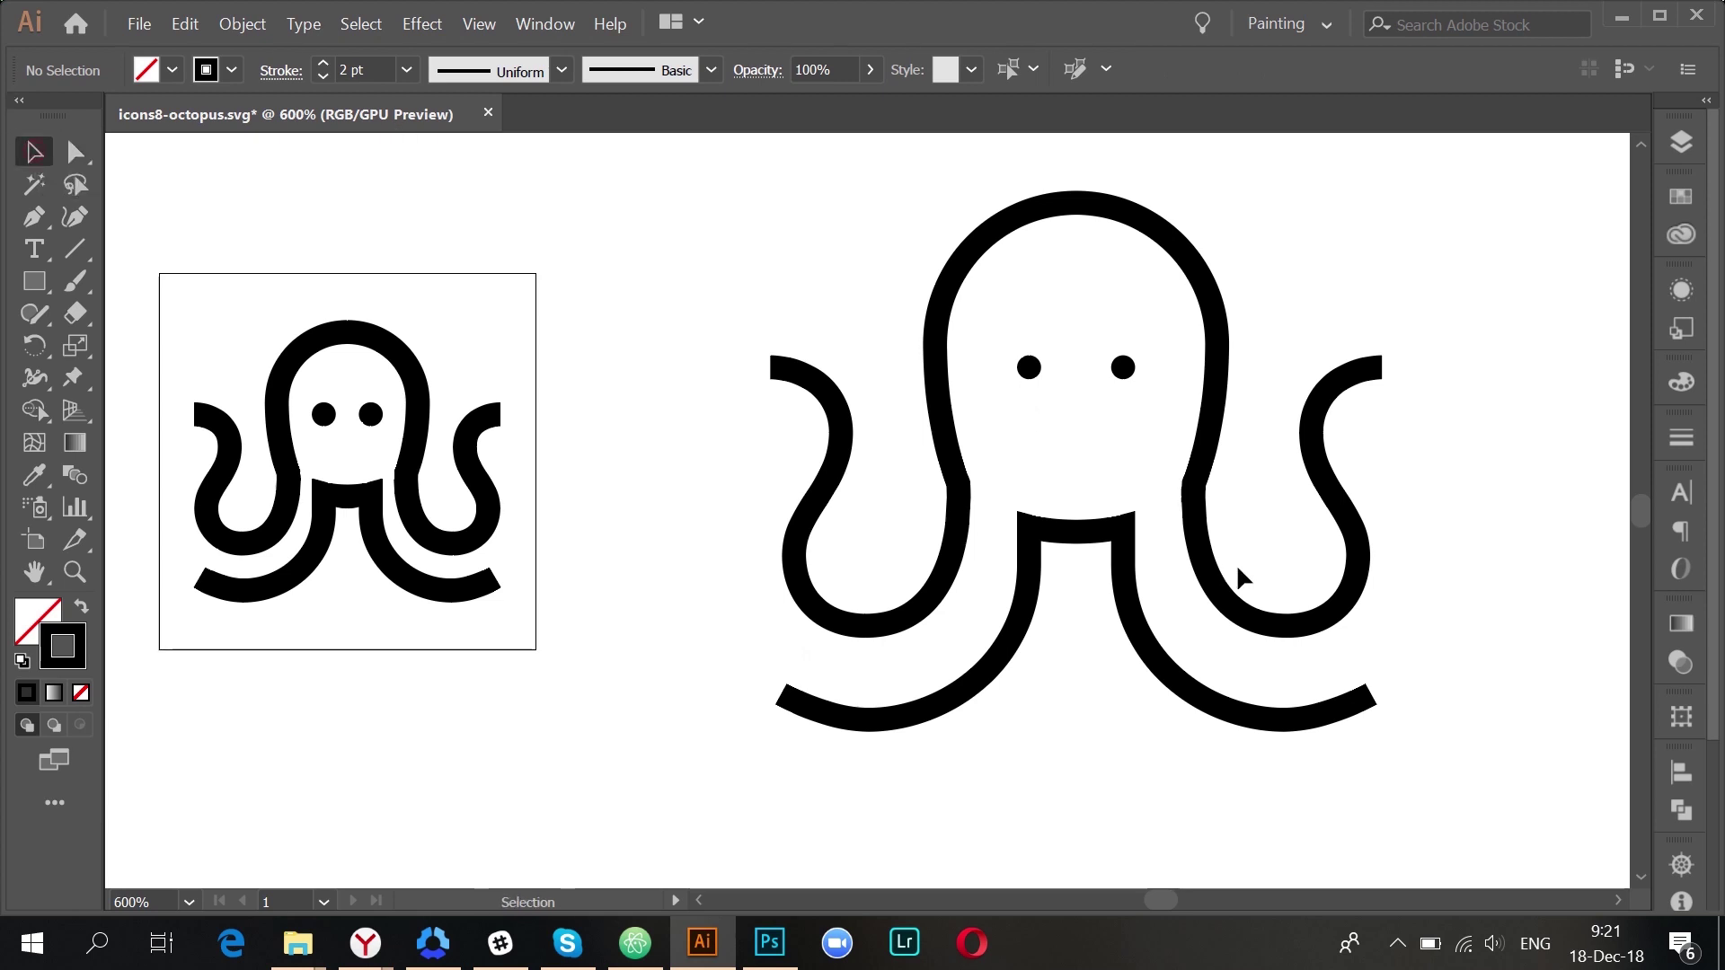
- With the grid shown, slightly enlarge both octopus eyes so they match
{"action": "left_click", "coordinate": [1132, 449]}
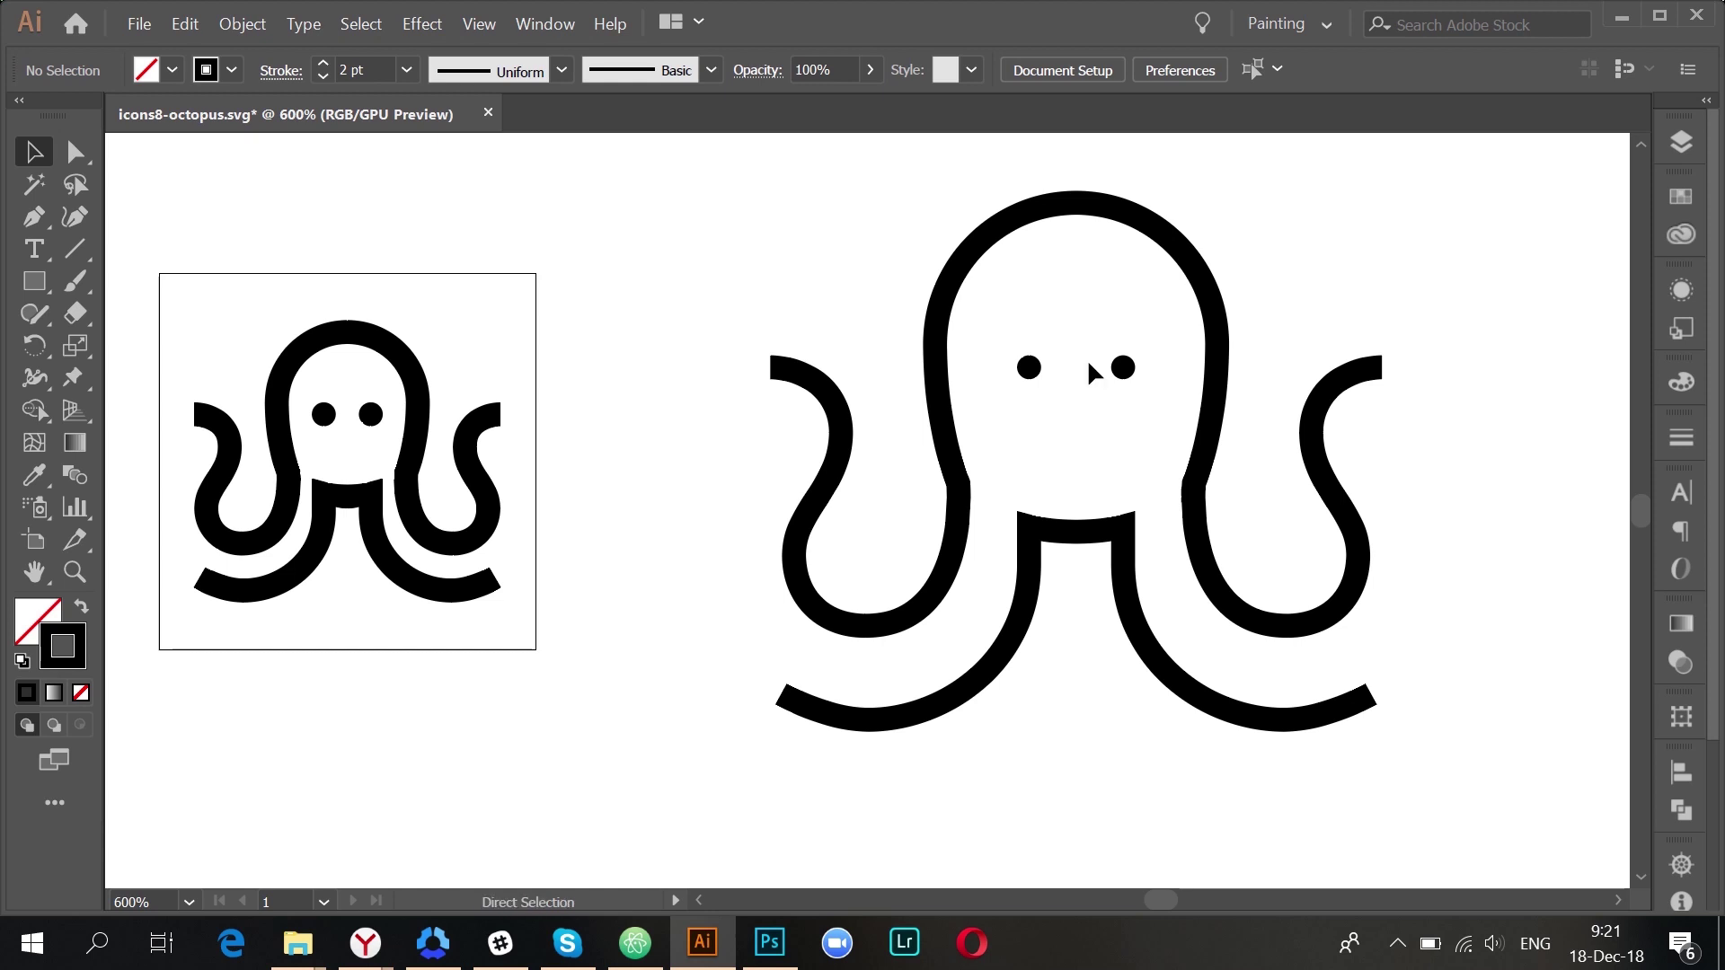
{"action": "key", "text": "ctrl+apostrophe"}
{"action": "key", "text": "ctrl+equal"}
{"action": "key", "text": "ctrl+equal"}
{"action": "left_click", "coordinate": [1211, 388]}
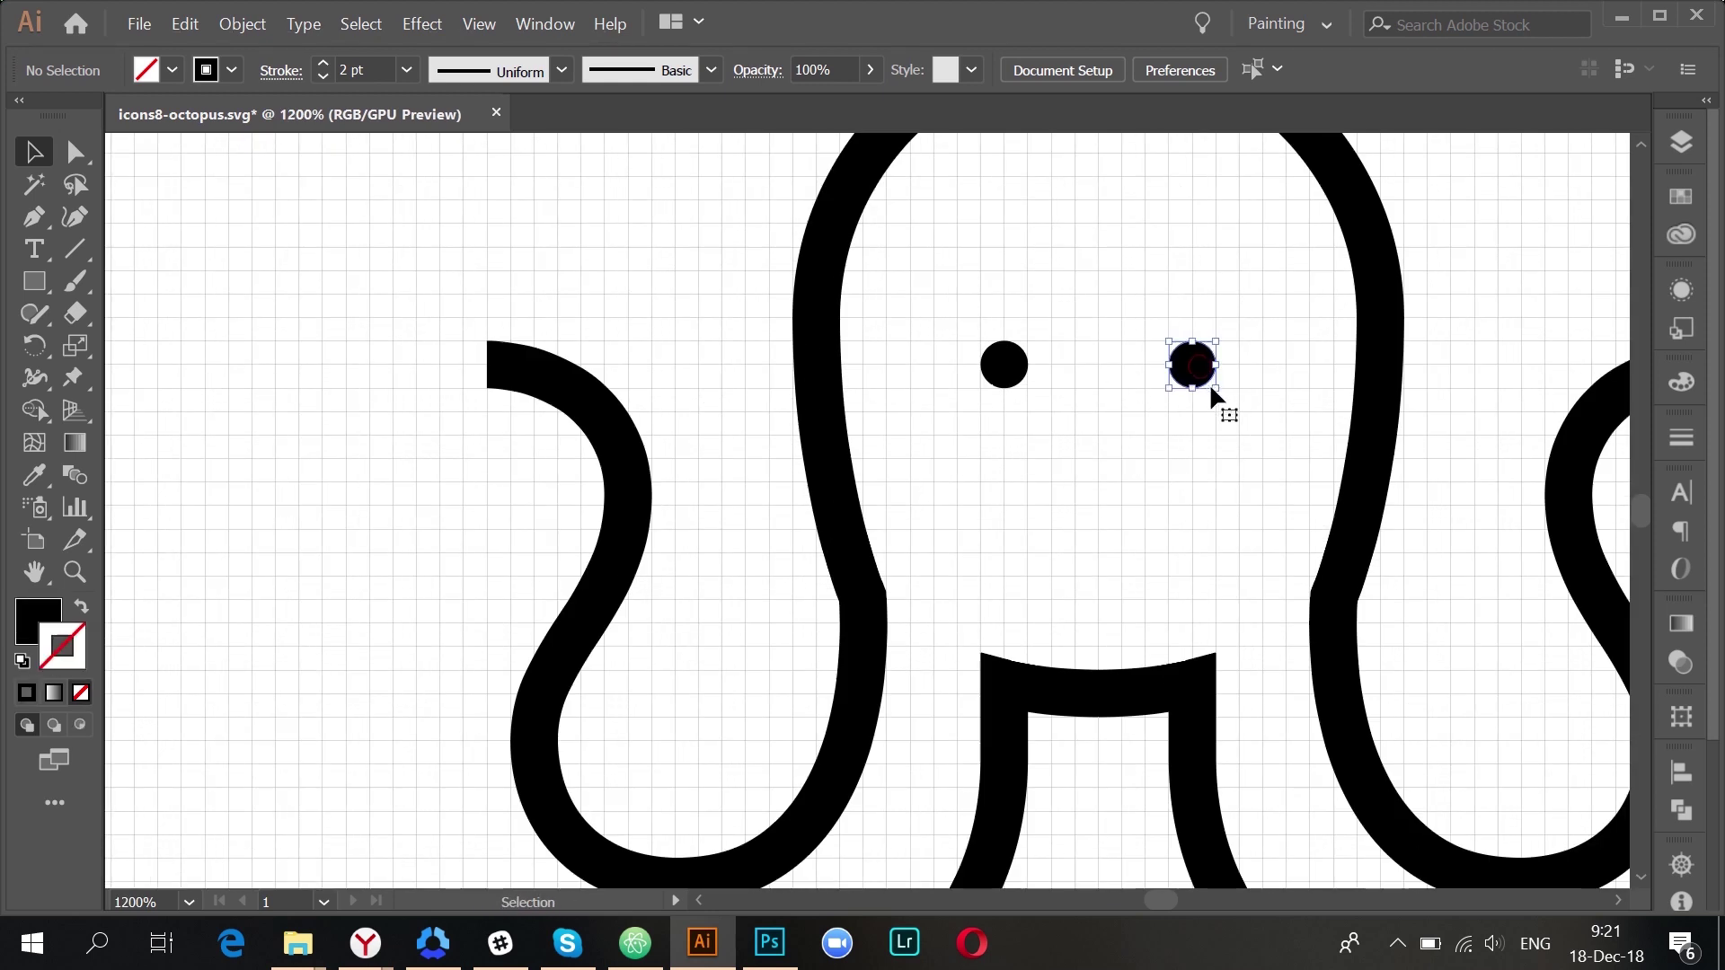
{"action": "left_click_drag", "start_coordinate": [1236, 422], "coordinate": [1238, 413]}
{"action": "left_click", "coordinate": [1002, 361]}
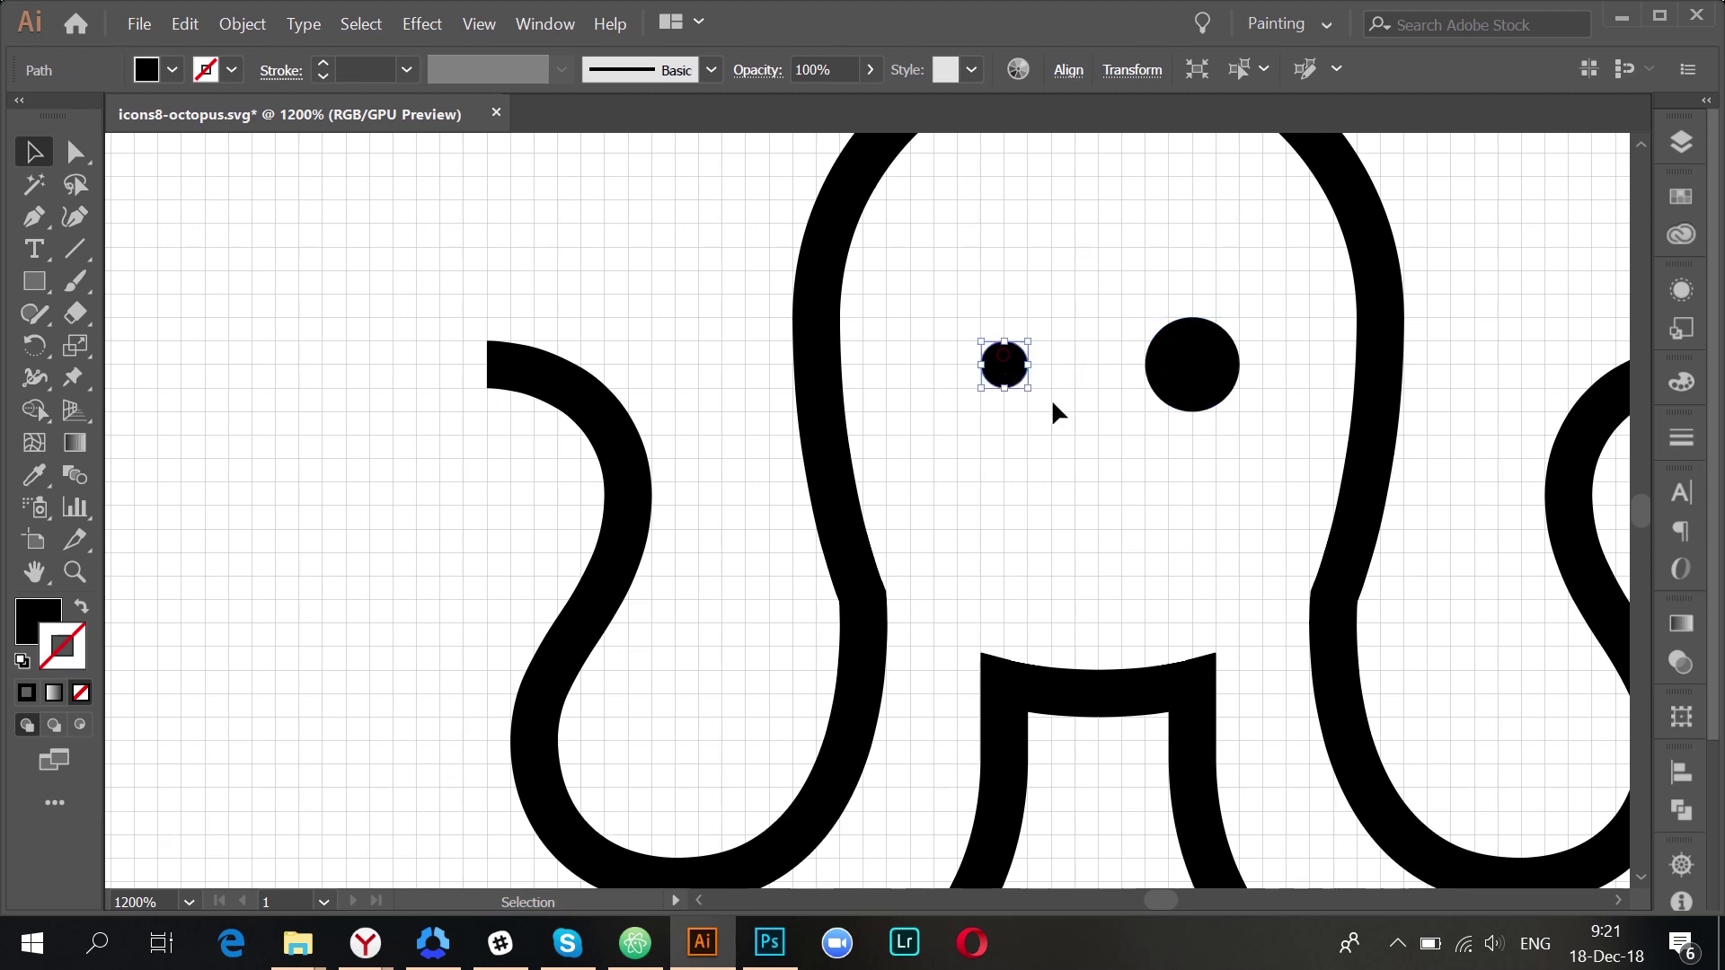
{"action": "left_click_drag", "start_coordinate": [1035, 401], "coordinate": [1049, 412]}
{"action": "left_click", "coordinate": [1155, 500]}
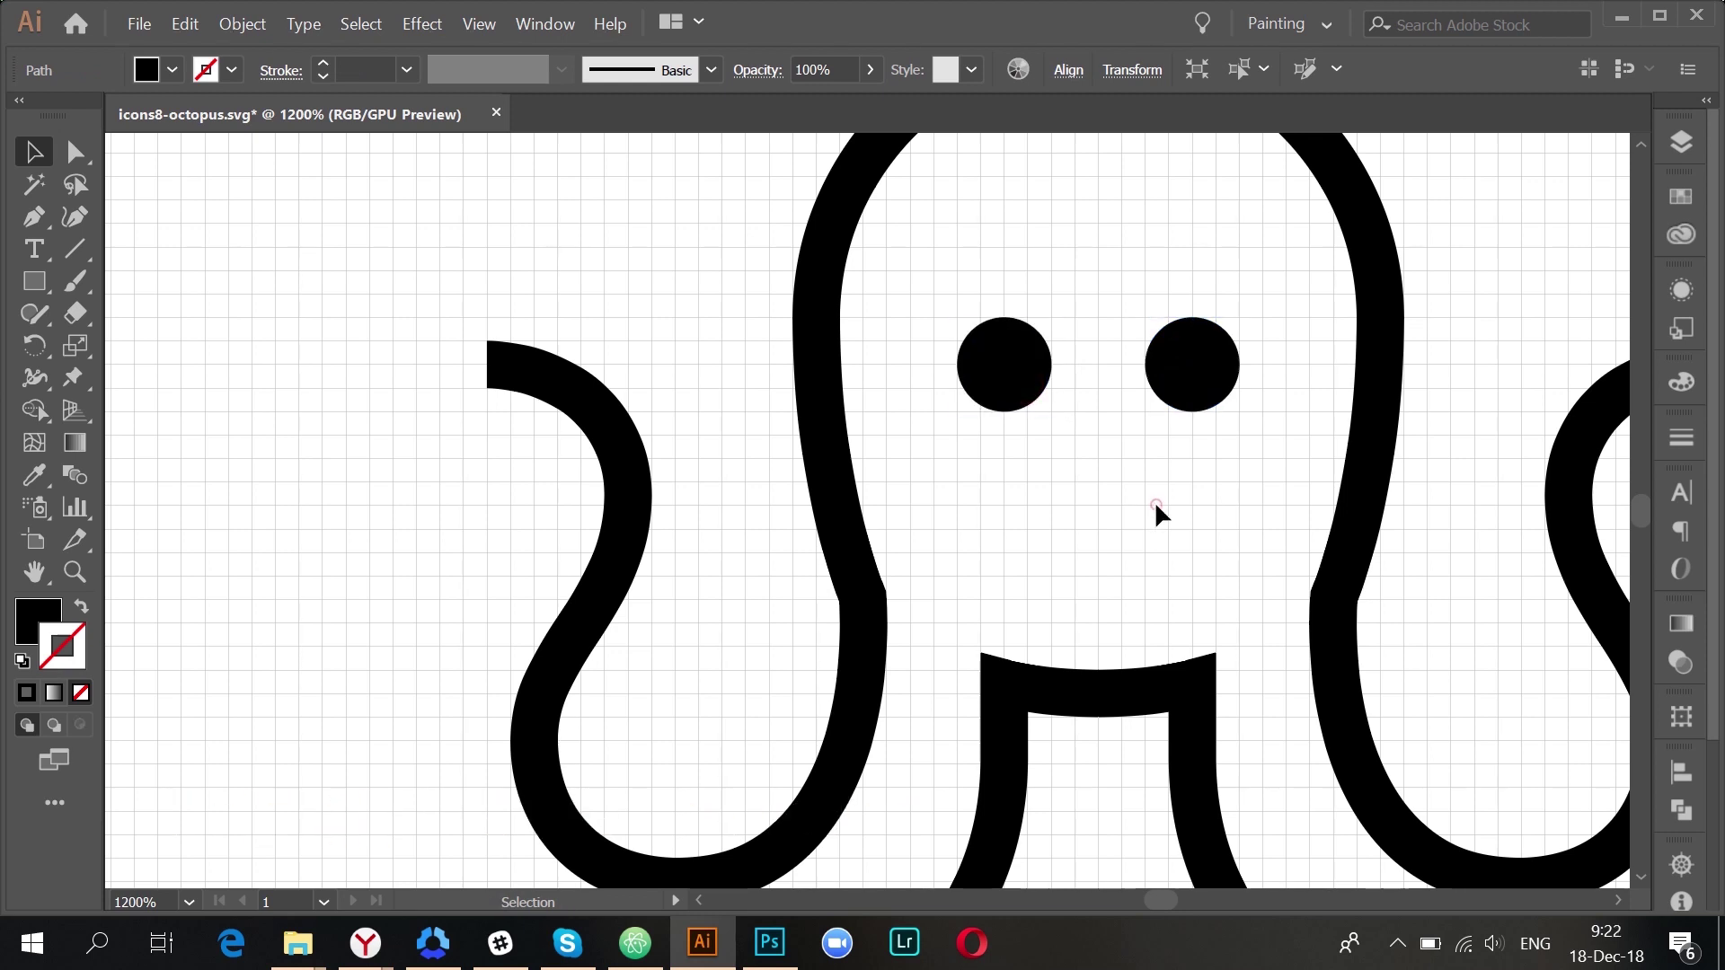
{"action": "key", "text": "ctrl+minus"}
{"action": "key", "text": "ctrl+minus"}
{"action": "key", "text": "ctrl+minus"}
{"action": "key", "text": "ctrl+apostrophe"}
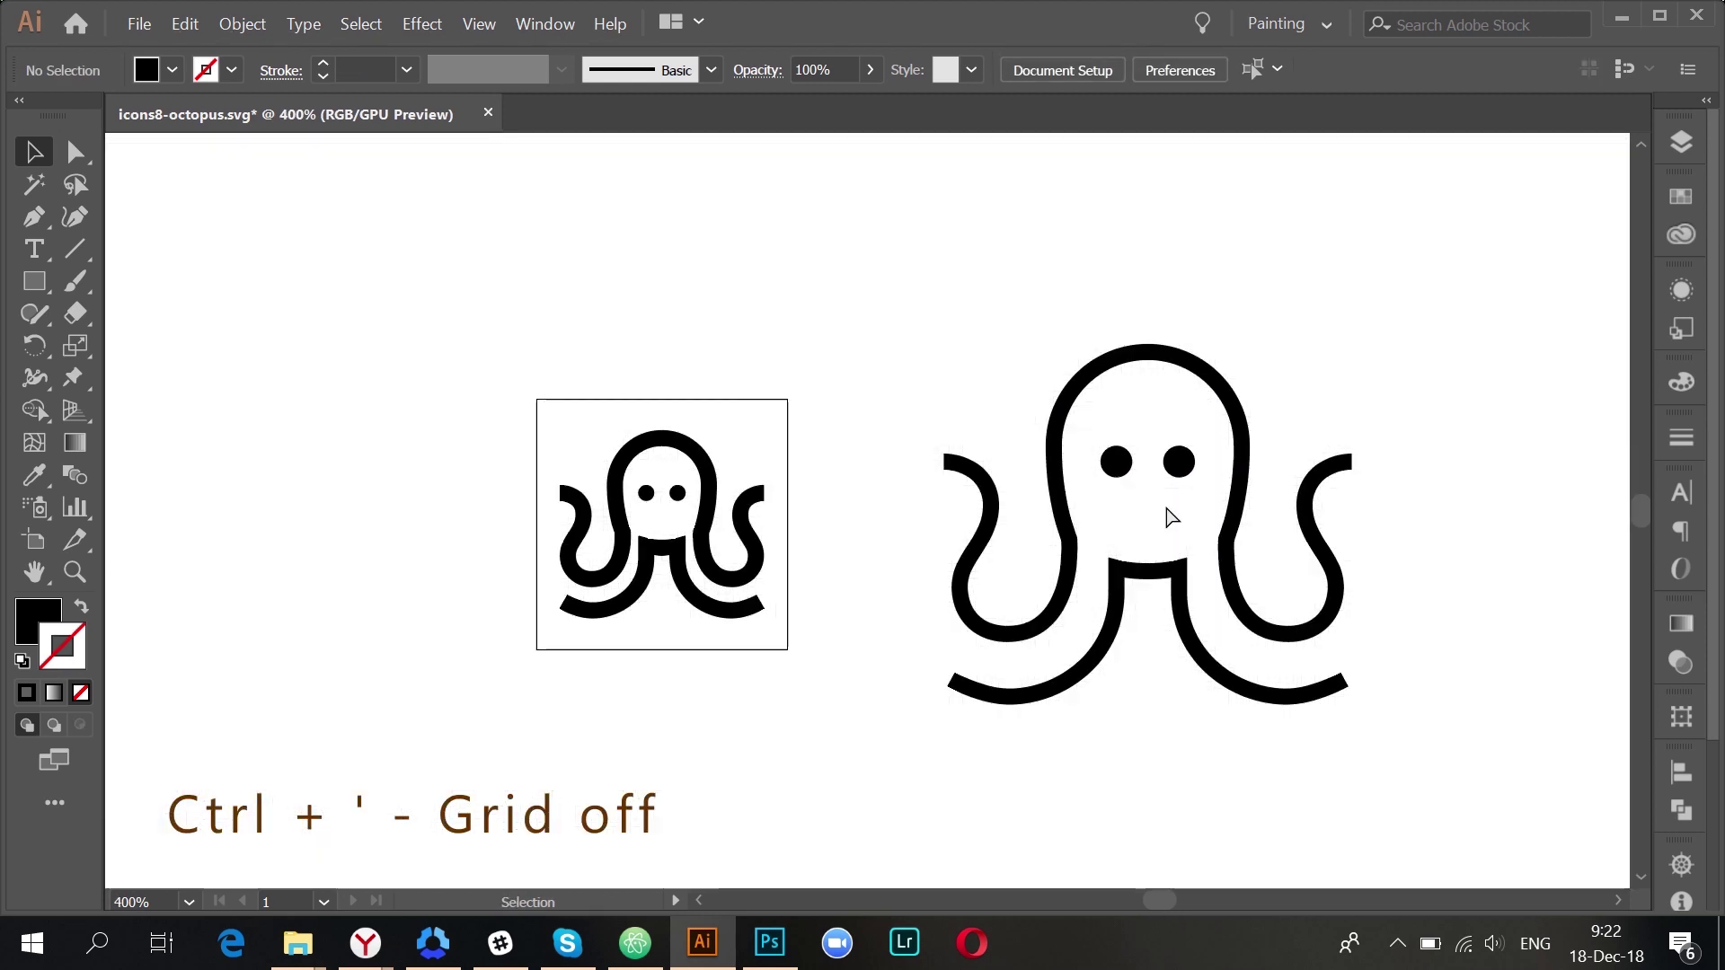
- Select the whole octopus and test stroke weights, settling back at 2 pt
{"action": "left_click", "coordinate": [1326, 320]}
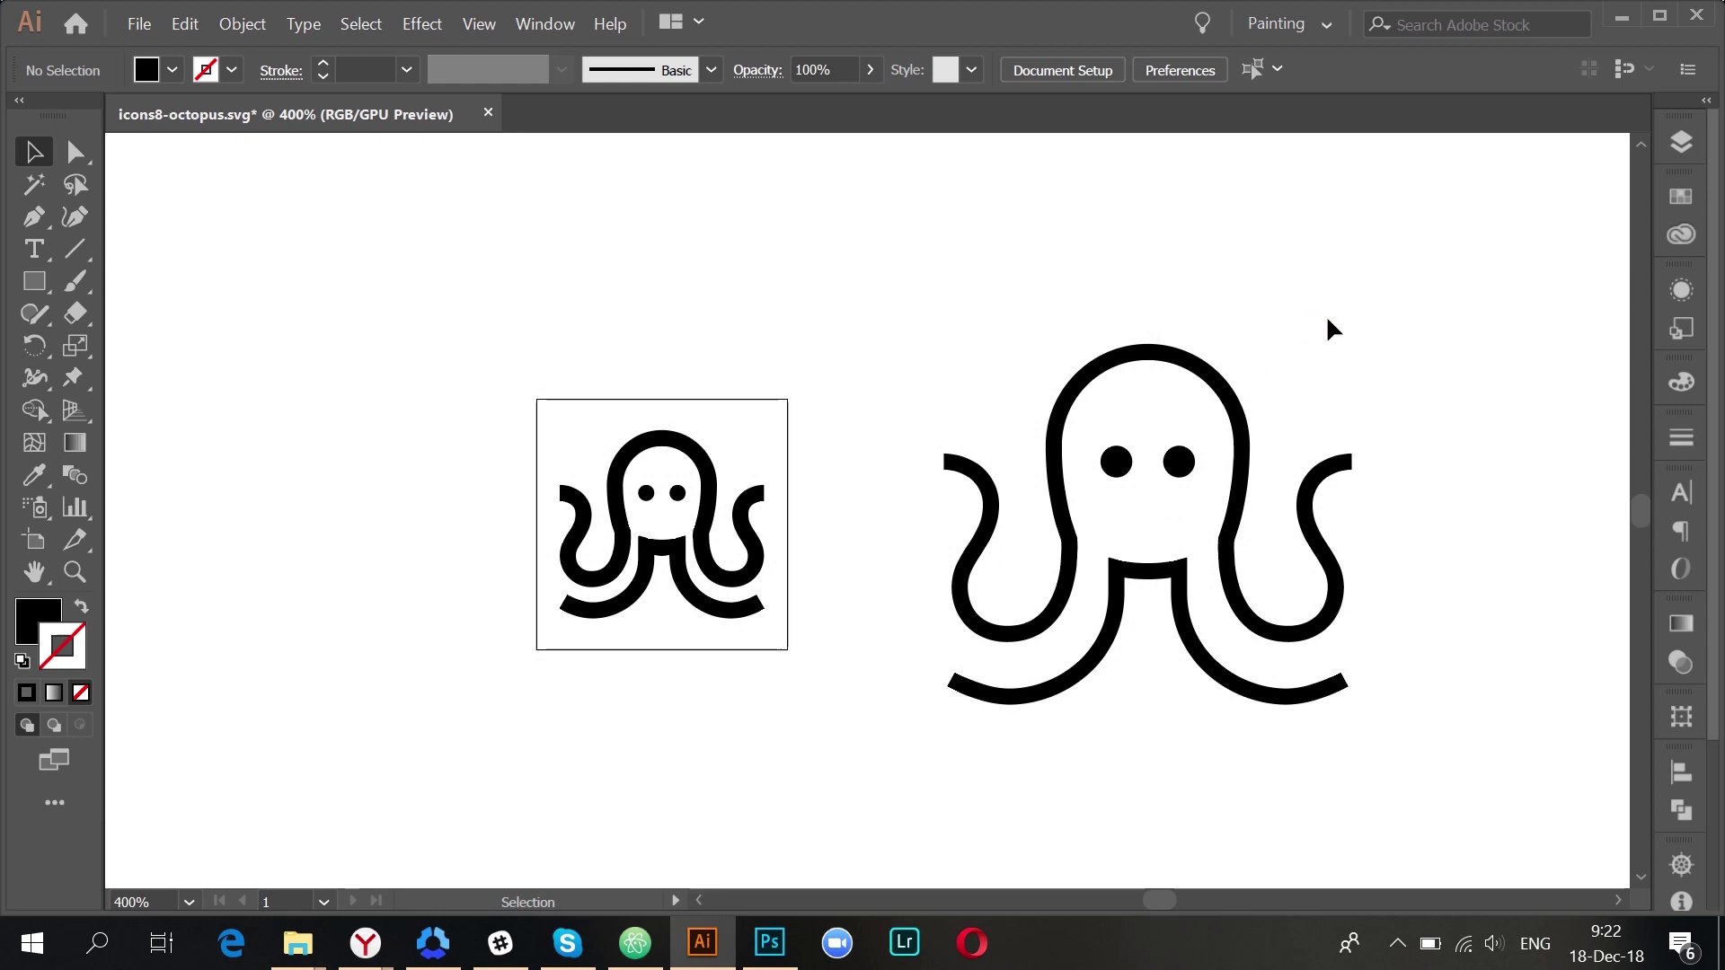
{"action": "left_click", "coordinate": [1157, 359]}
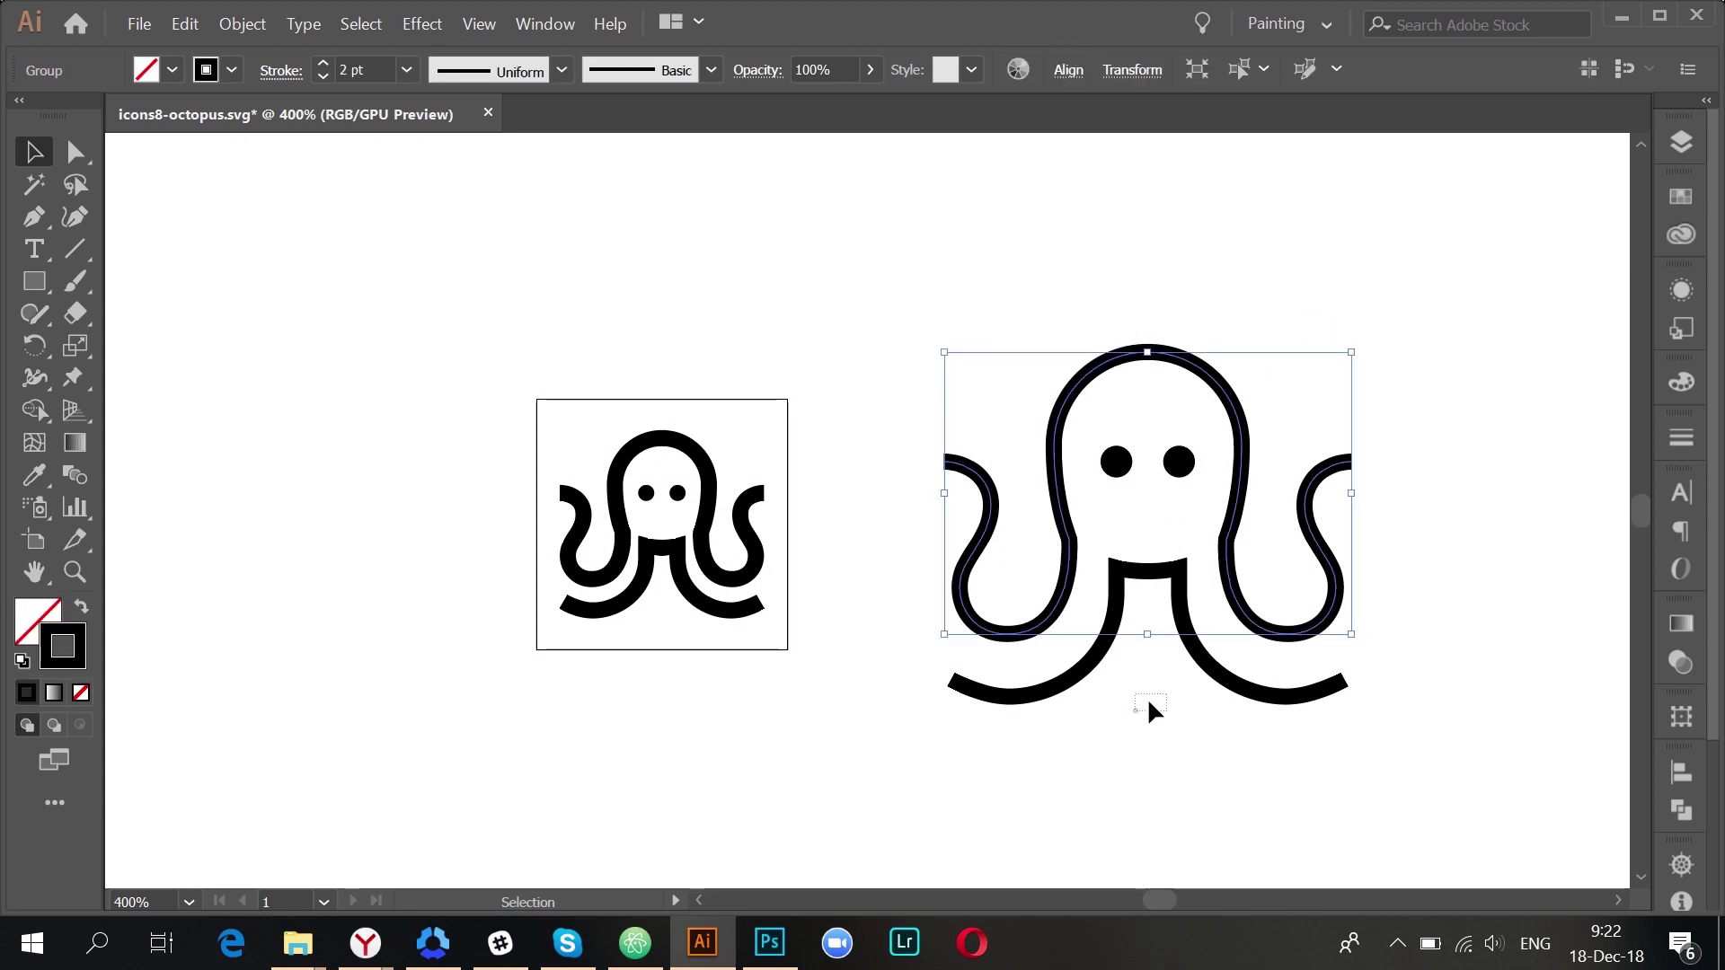
{"action": "left_click", "coordinate": [1232, 670]}
{"action": "left_click", "coordinate": [1446, 643]}
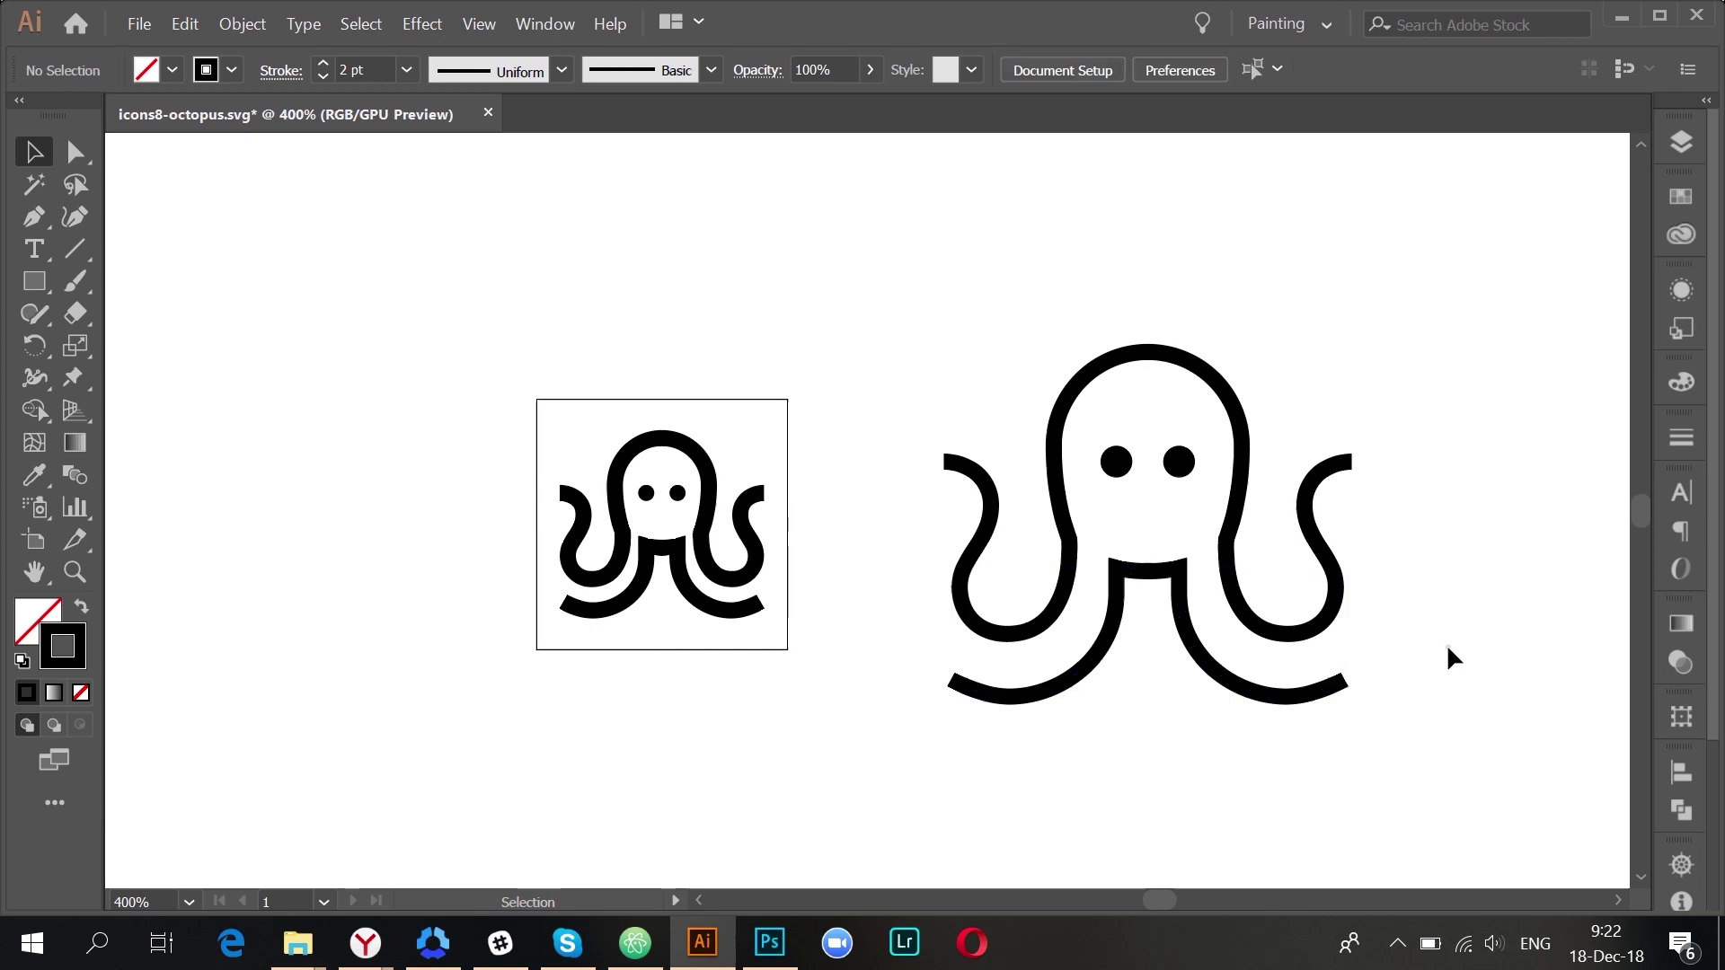
{"action": "left_click_drag", "start_coordinate": [1446, 643], "coordinate": [997, 481]}
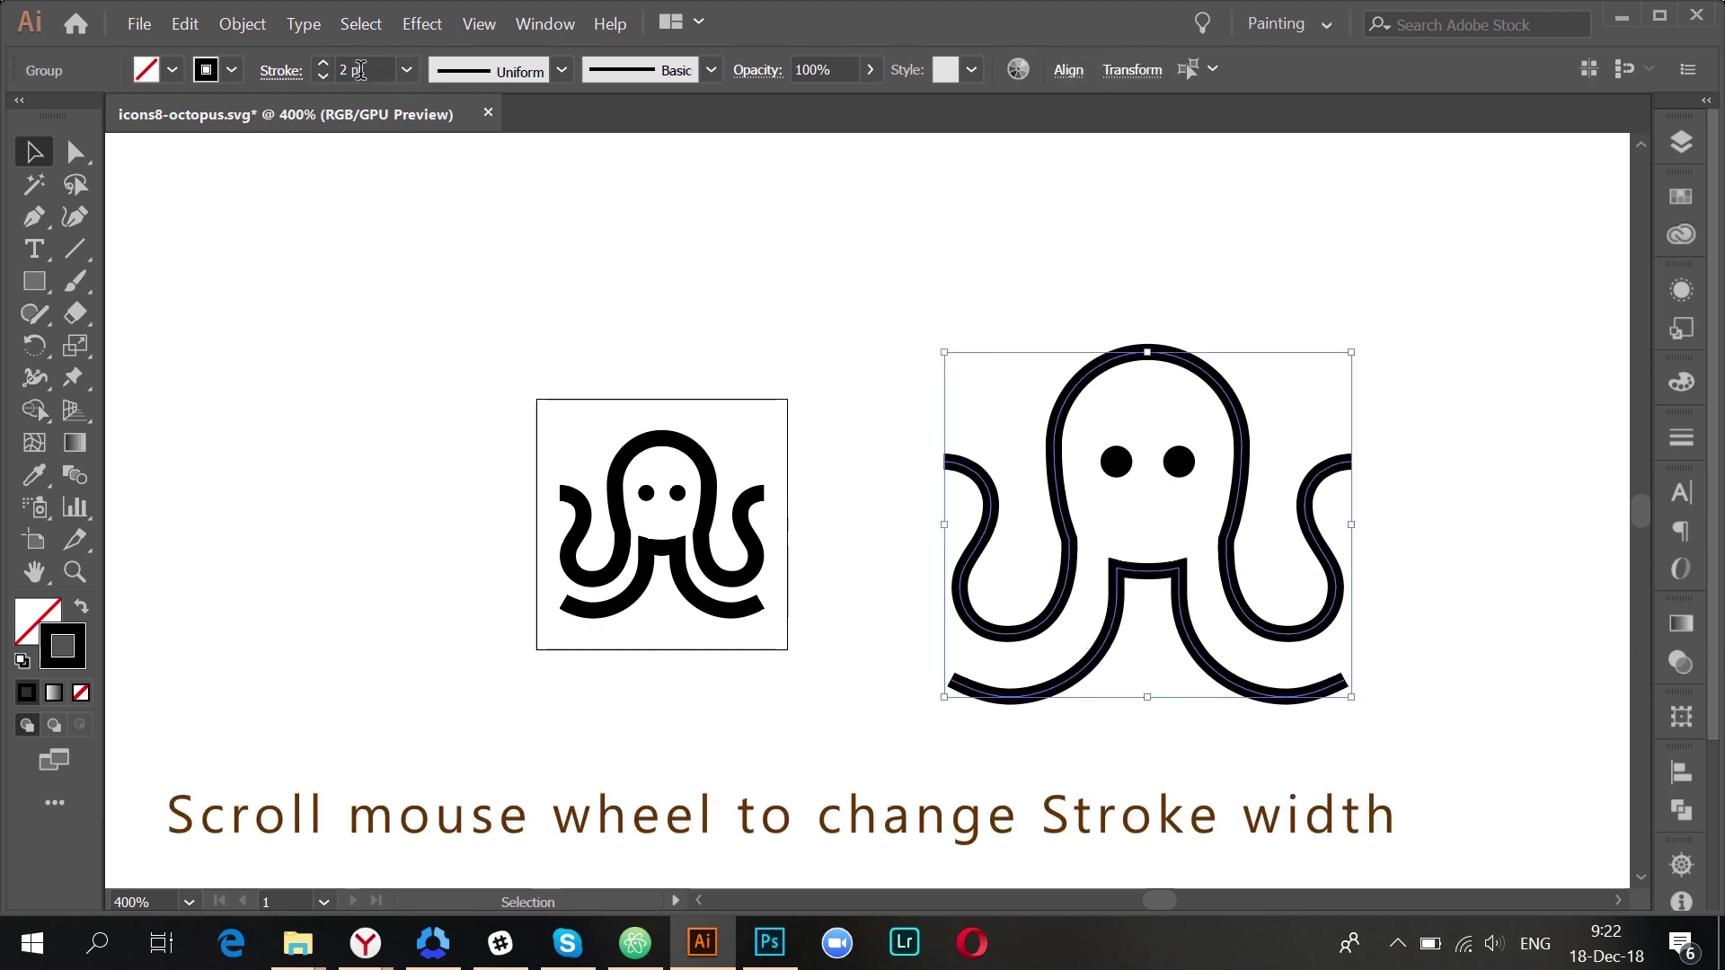
{"action": "scroll", "coordinate": [362, 69], "scroll_direction": "up", "scroll_amount": 2}
{"action": "scroll", "coordinate": [359, 70], "scroll_direction": "down", "scroll_amount": 2}
{"action": "scroll", "coordinate": [360, 70], "scroll_direction": "down", "scroll_amount": 1}
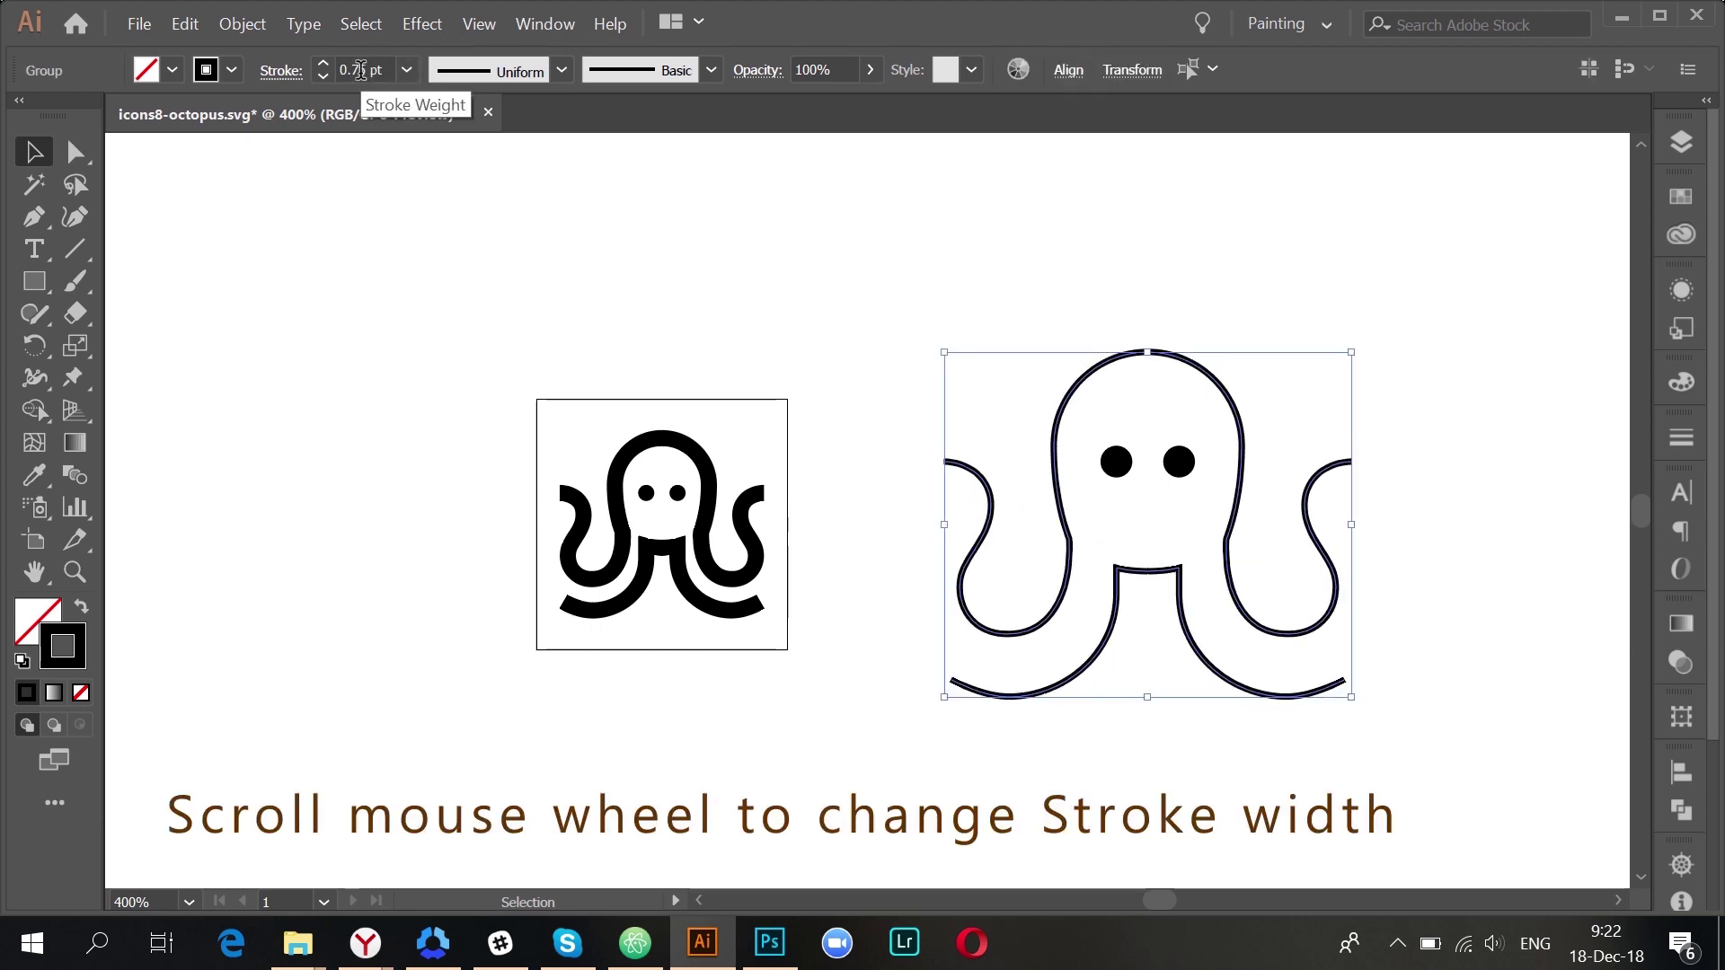
{"action": "scroll", "coordinate": [360, 70], "scroll_direction": "up", "scroll_amount": 2}
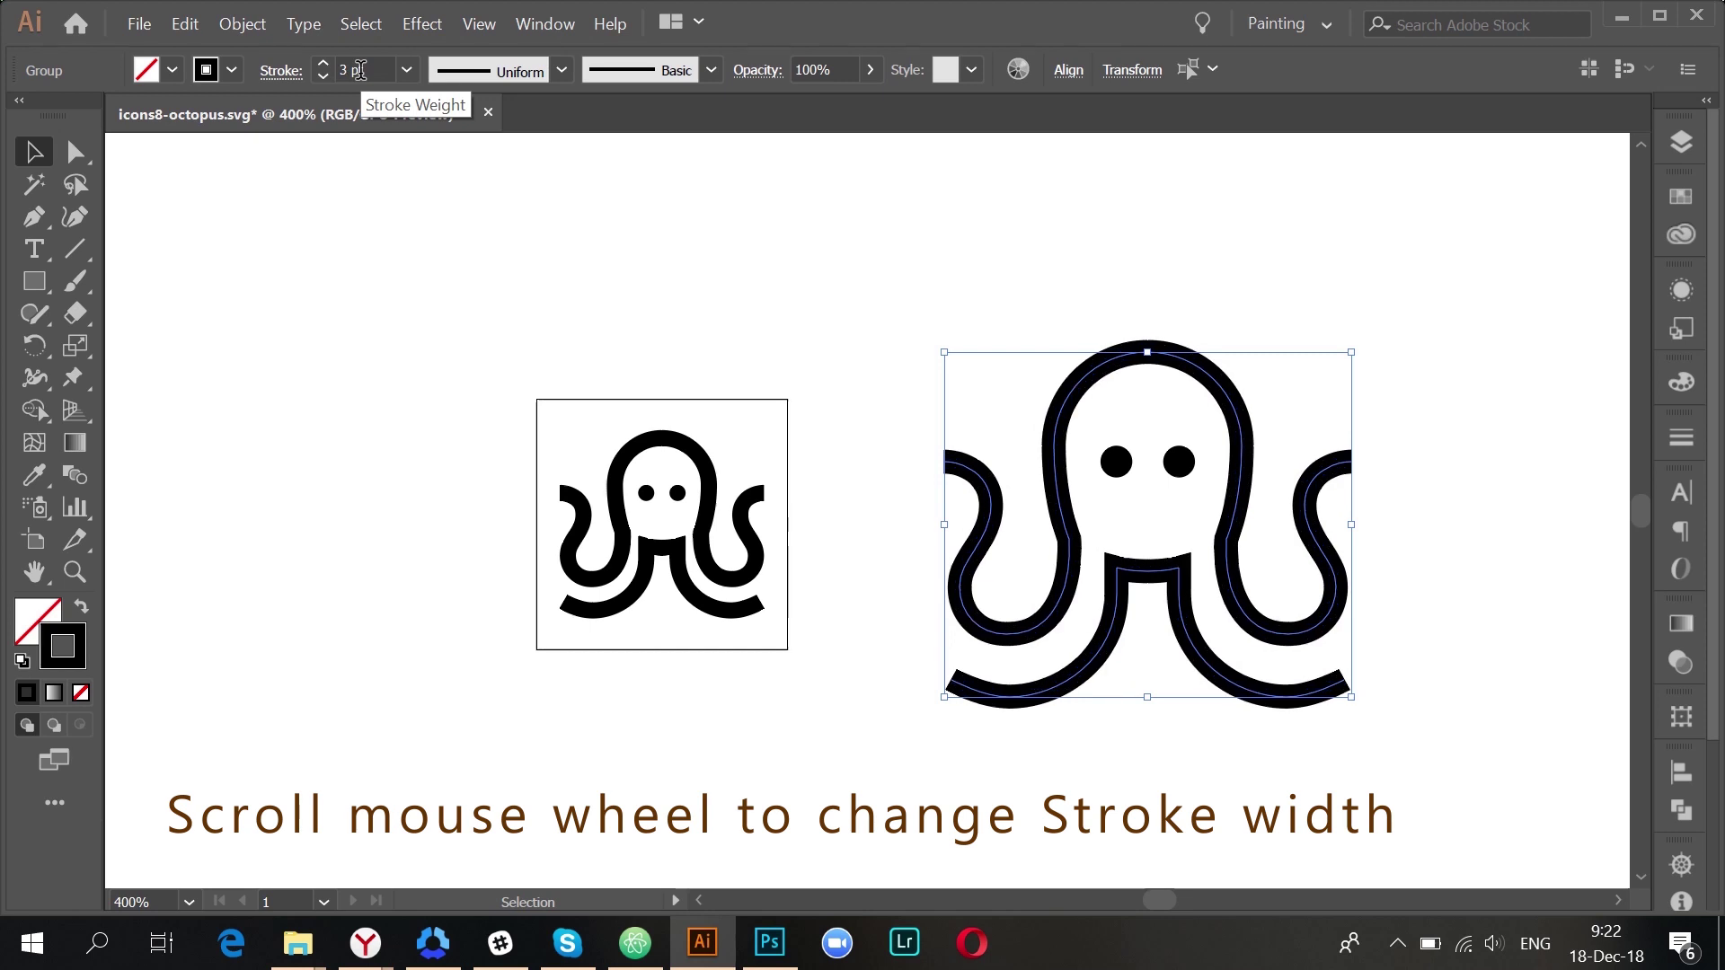
{"action": "scroll", "coordinate": [359, 70], "scroll_direction": "down", "scroll_amount": 1}
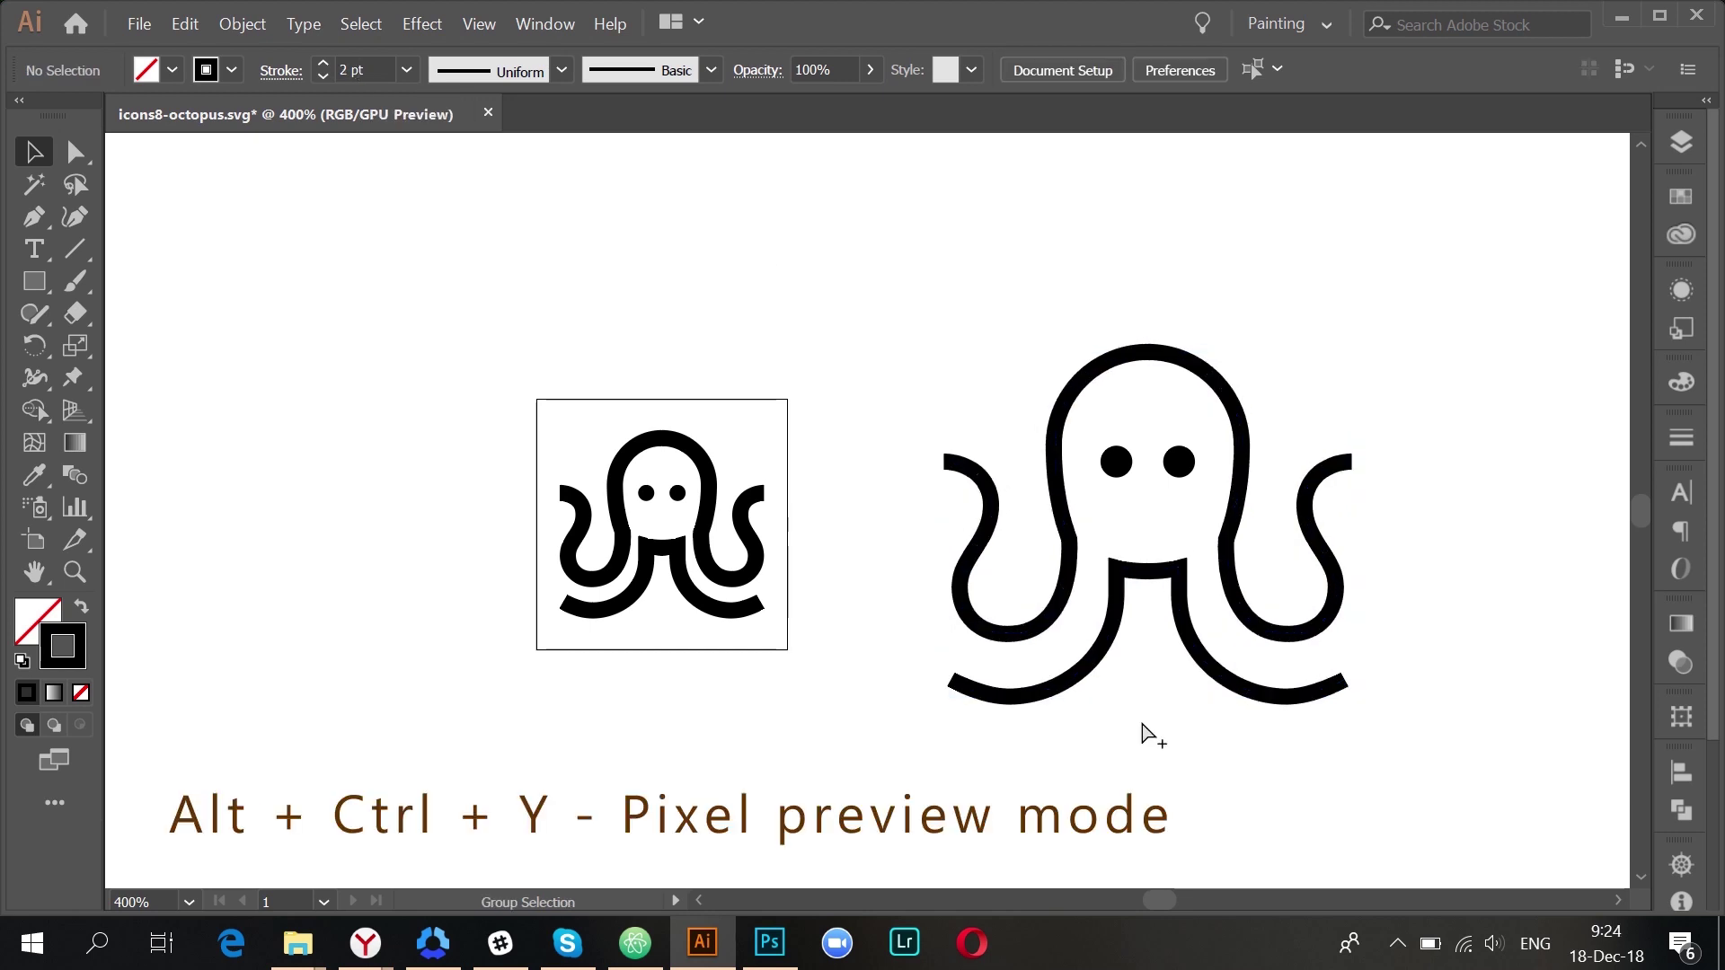
- Turn on Pixel Preview, select the enlarged octopus, and set its stroke weight to 3 pt
{"action": "key", "text": "ctrl+alt+y"}
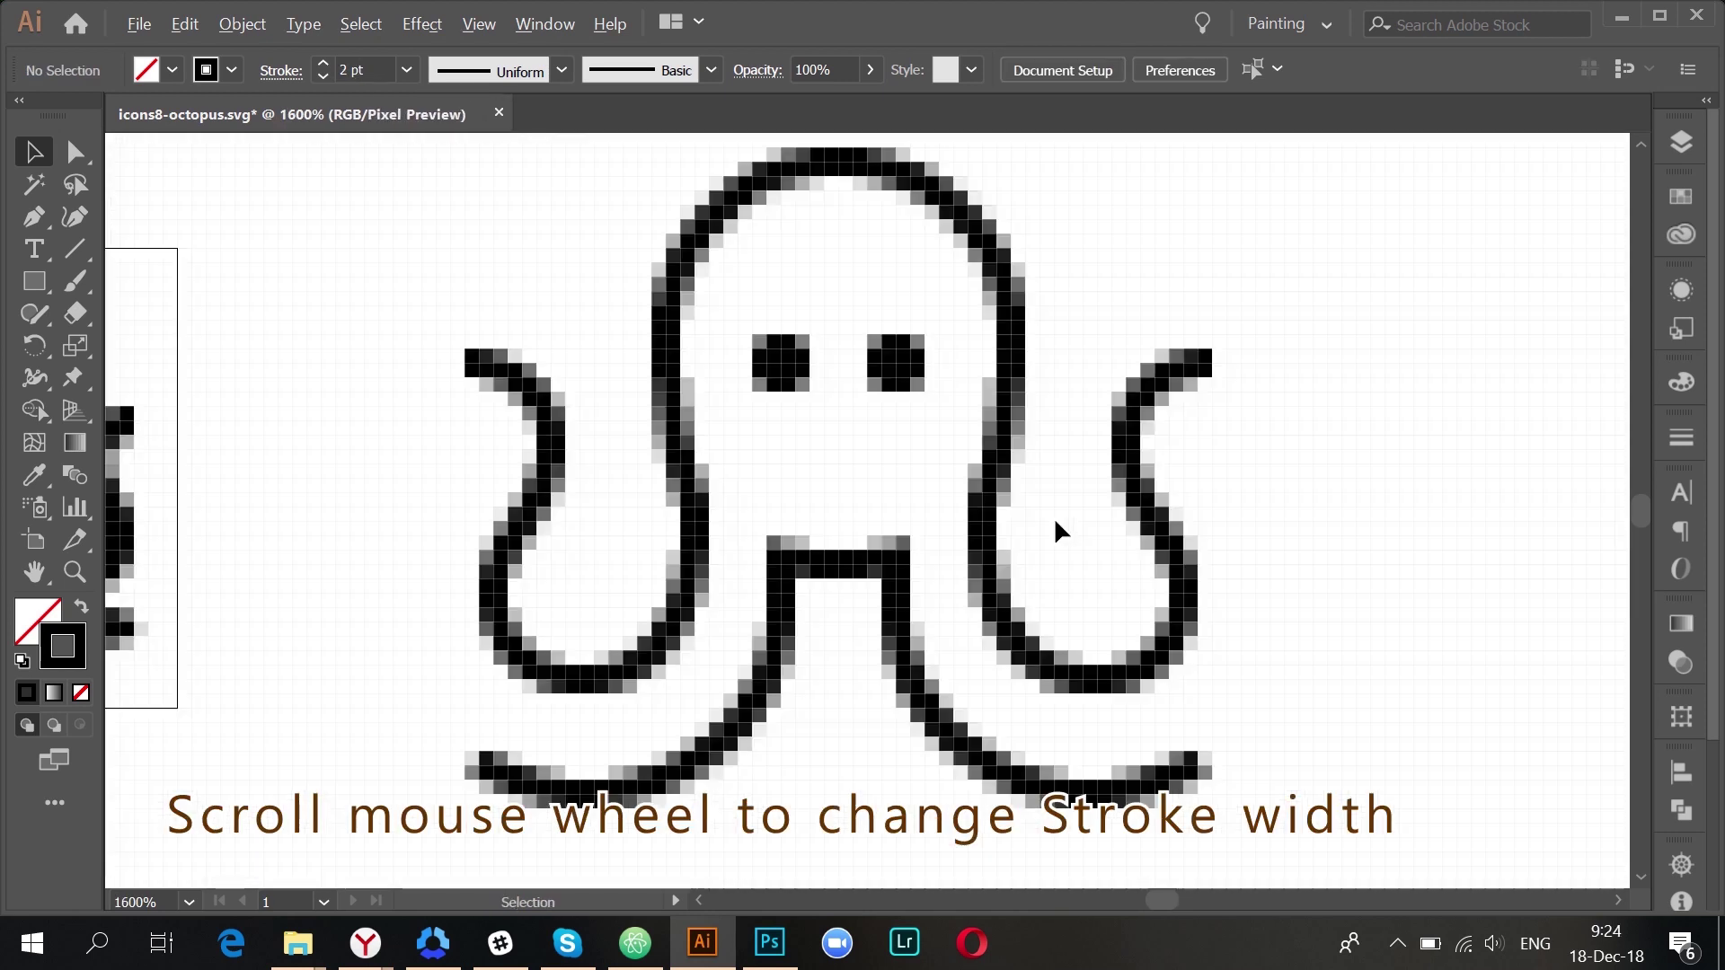
{"action": "left_click_drag", "start_coordinate": [1033, 574], "coordinate": [465, 307]}
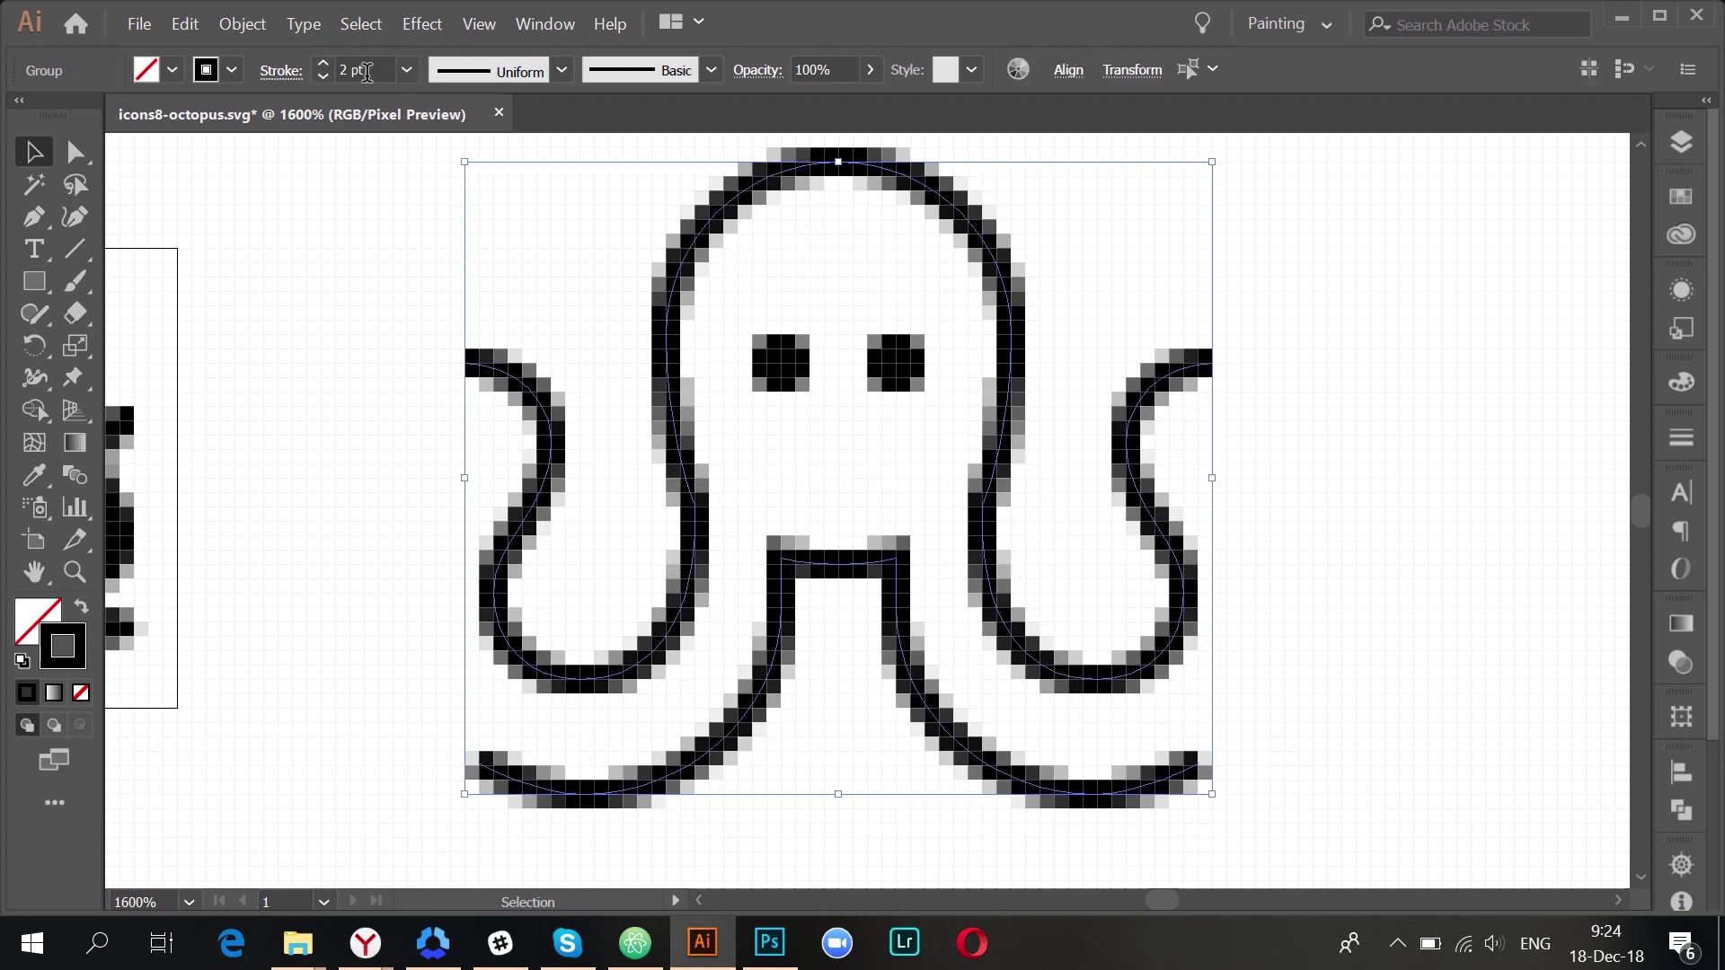
{"action": "scroll", "coordinate": [366, 72], "scroll_direction": "up", "scroll_amount": 2}
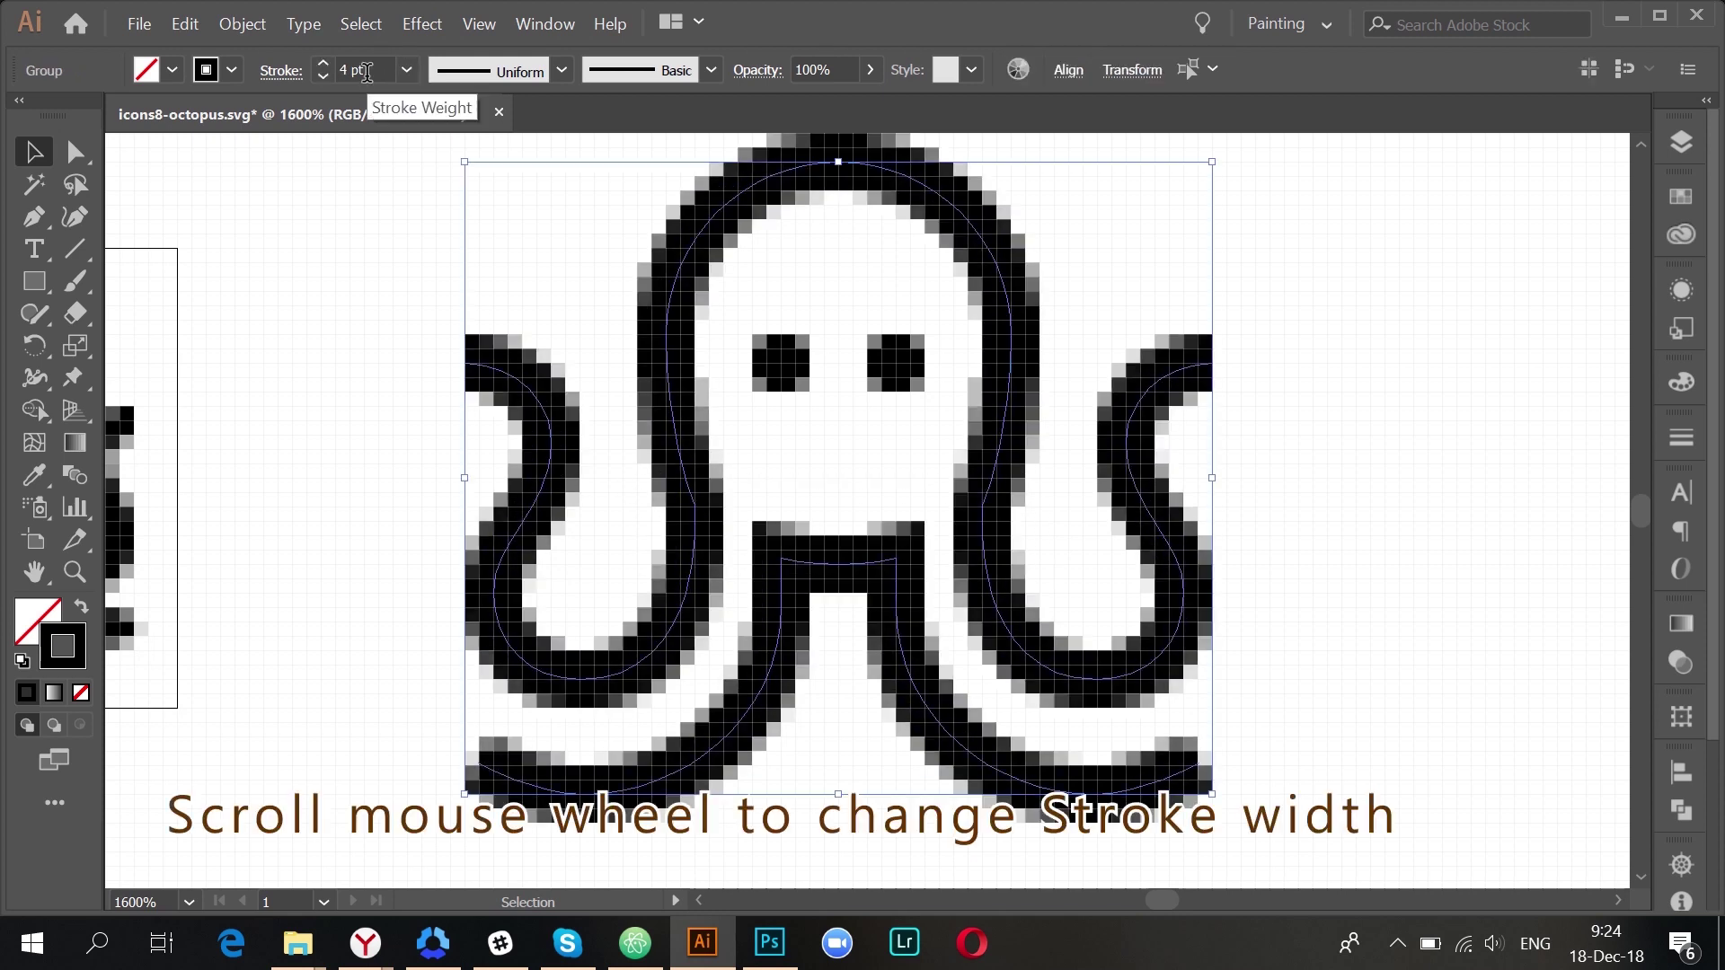
{"action": "scroll", "coordinate": [366, 71], "scroll_direction": "up", "scroll_amount": 1}
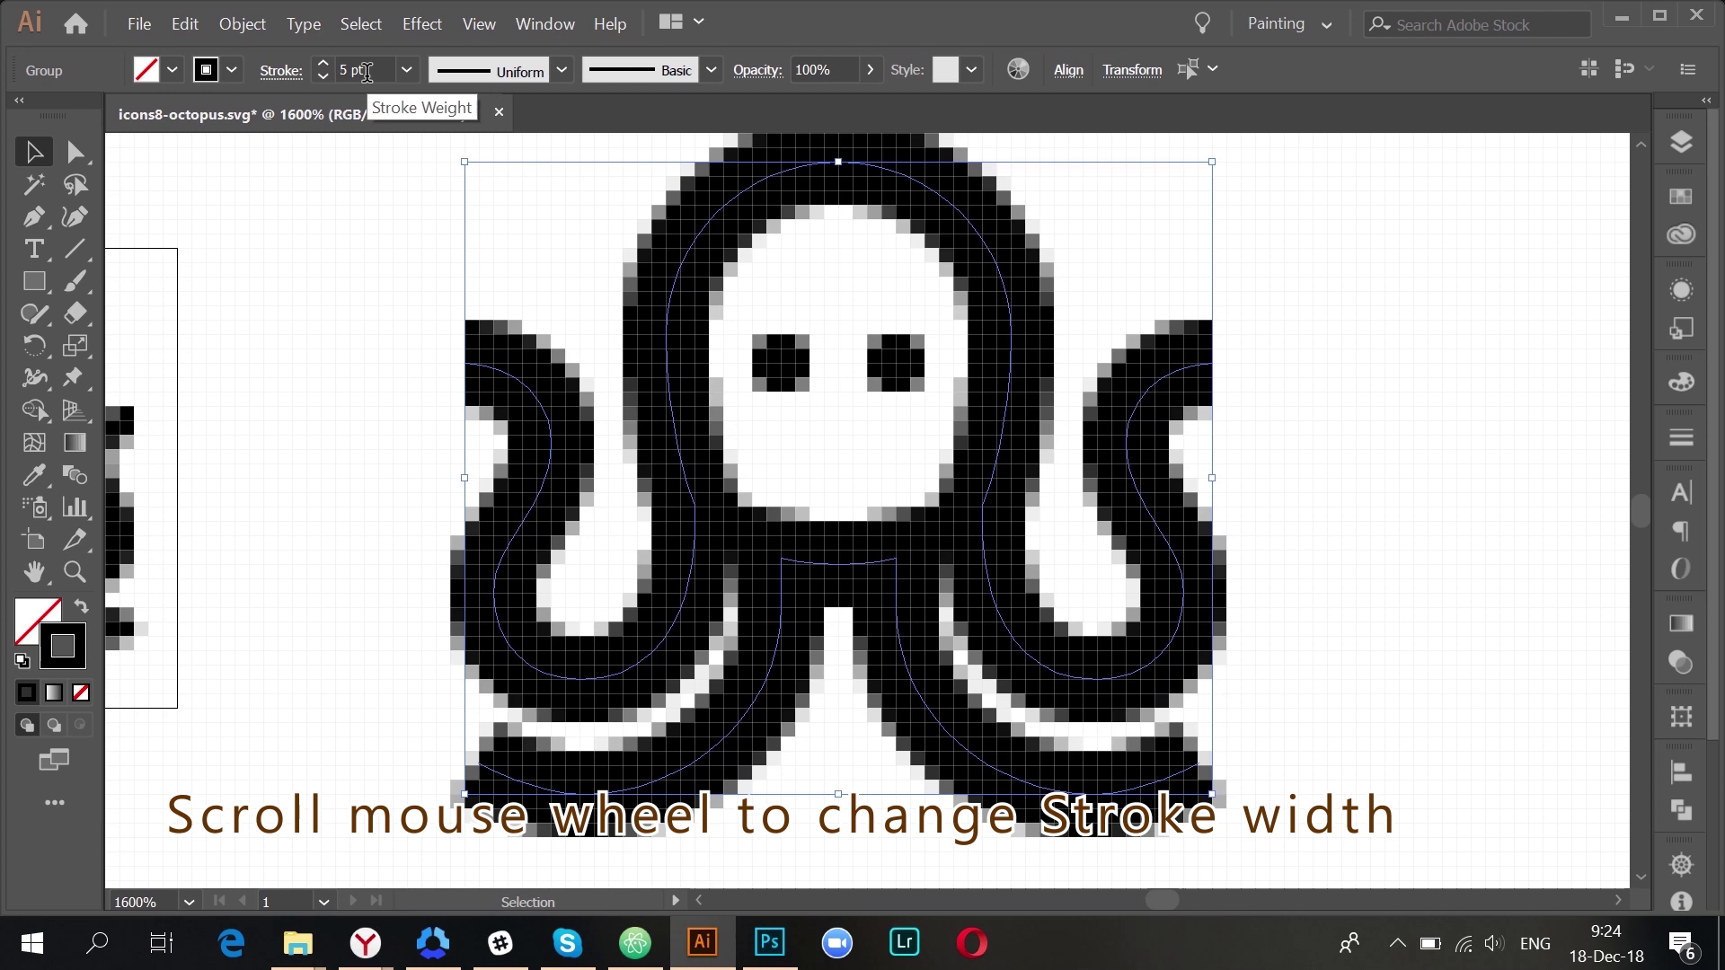
{"action": "scroll", "coordinate": [366, 72], "scroll_direction": "down", "scroll_amount": 1}
{"action": "scroll", "coordinate": [367, 72], "scroll_direction": "down", "scroll_amount": 1}
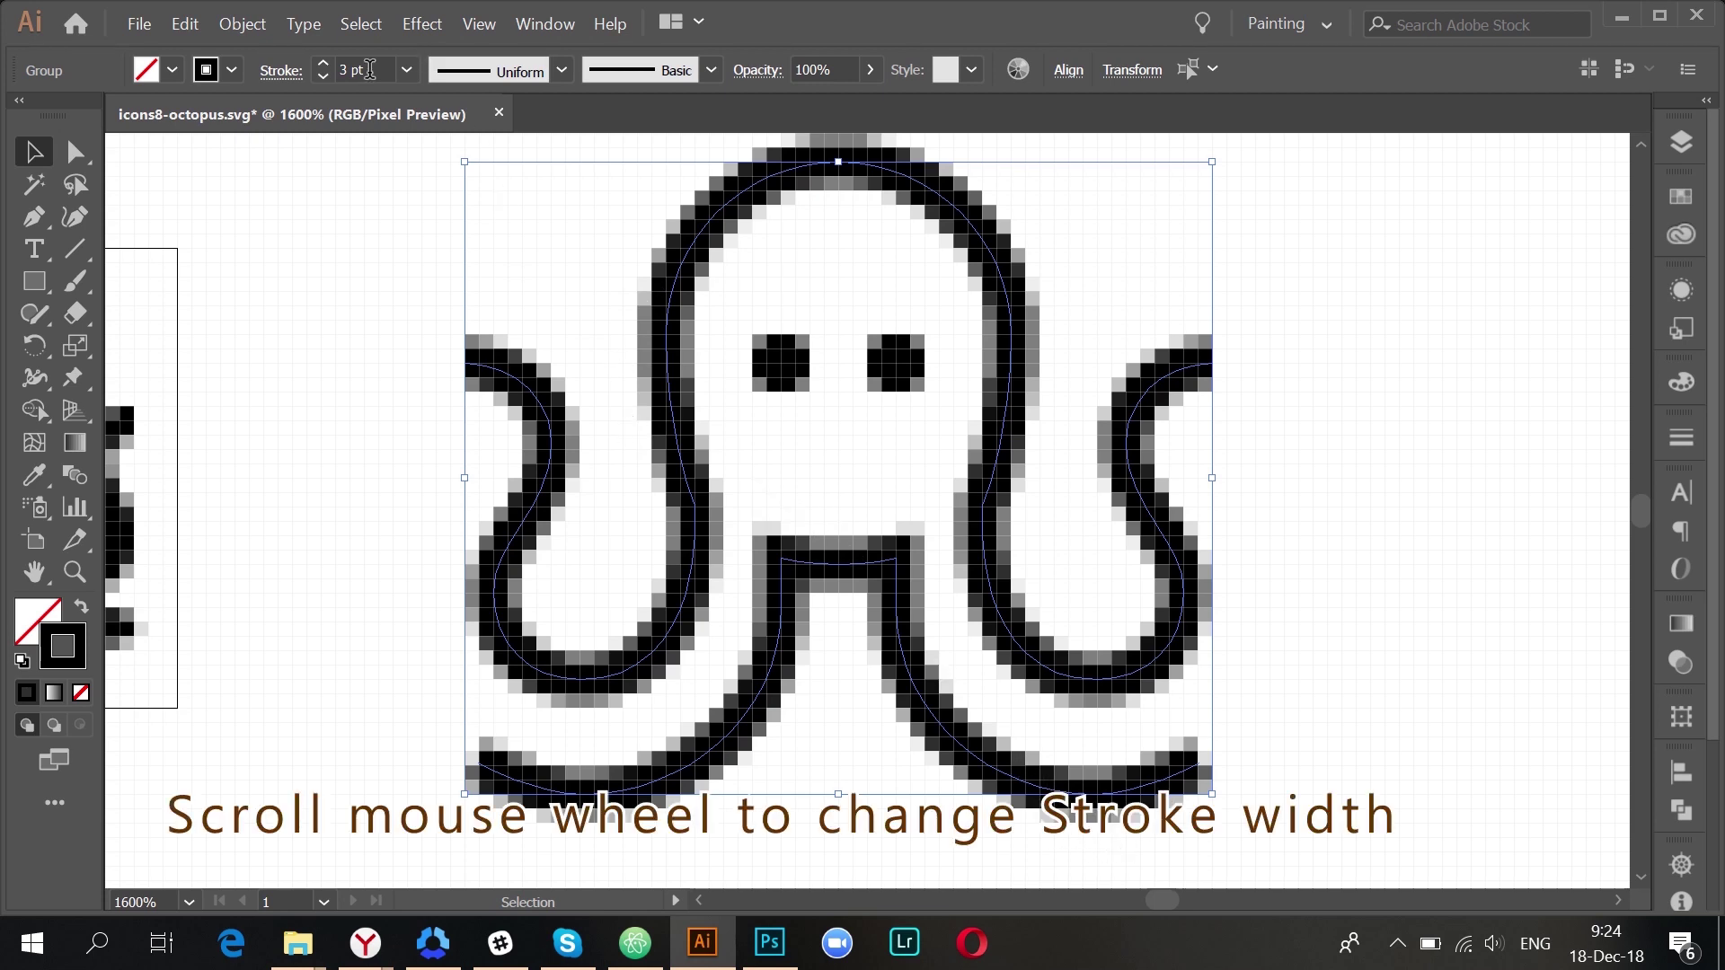
{"action": "scroll", "coordinate": [365, 69], "scroll_direction": "down", "scroll_amount": 3}
{"action": "scroll", "coordinate": [365, 69], "scroll_direction": "up", "scroll_amount": 2}
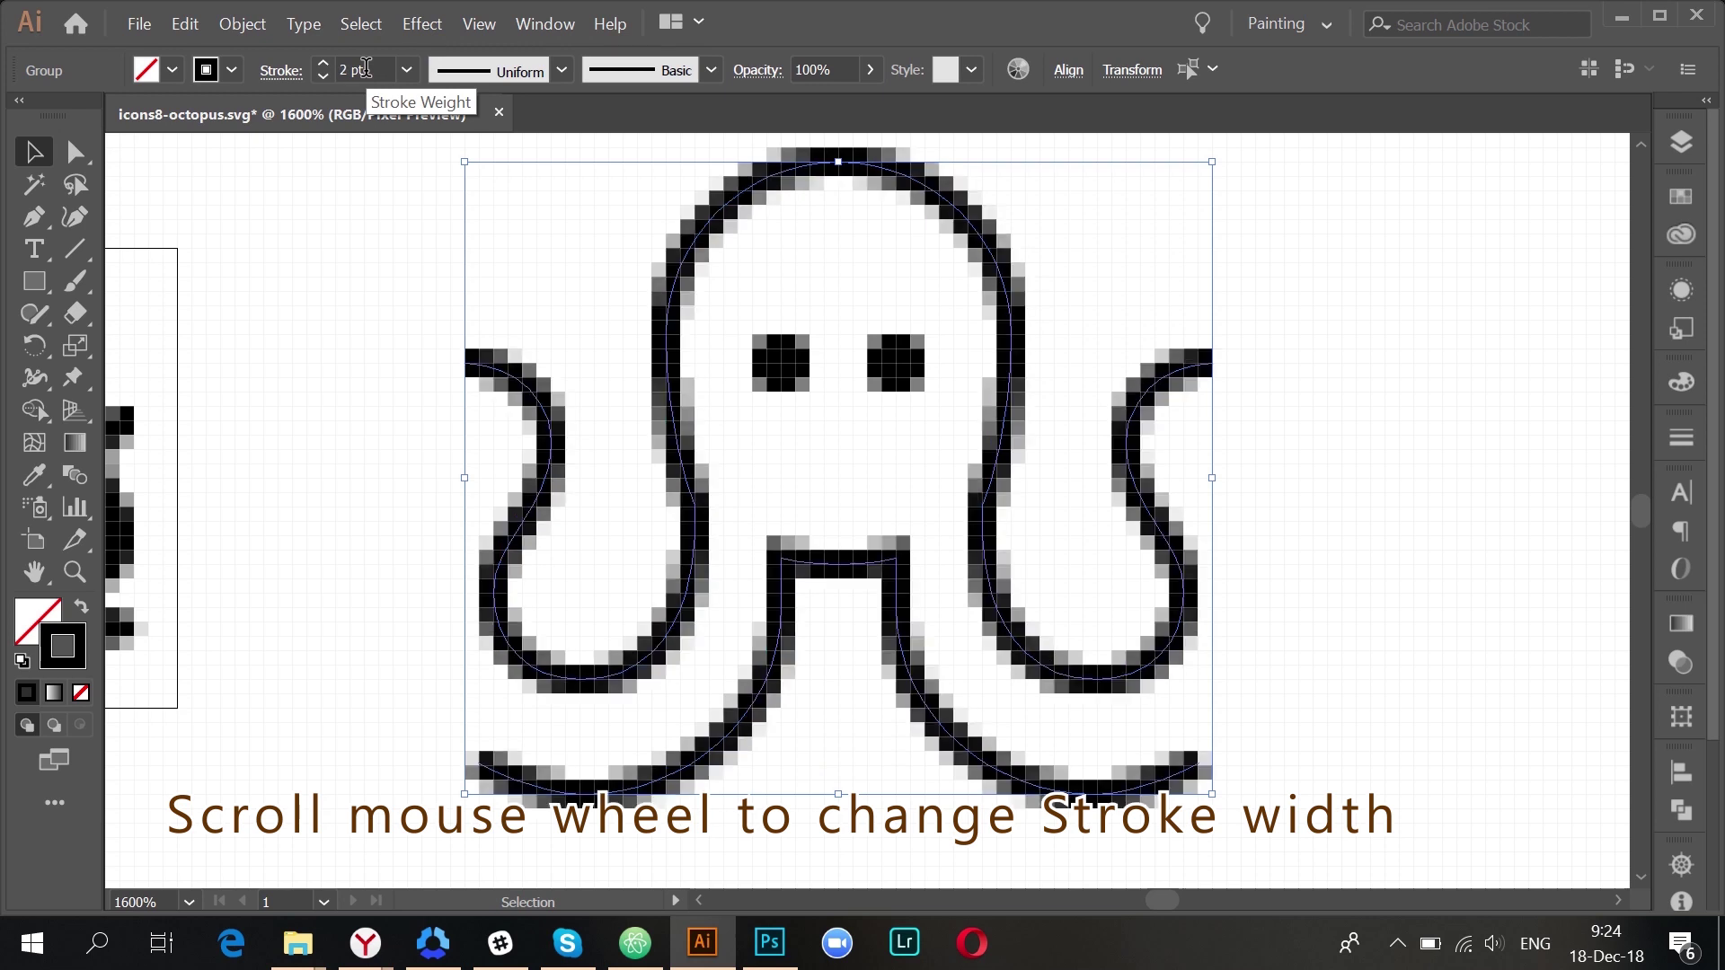
{"action": "scroll", "coordinate": [366, 69], "scroll_direction": "up", "scroll_amount": 1}
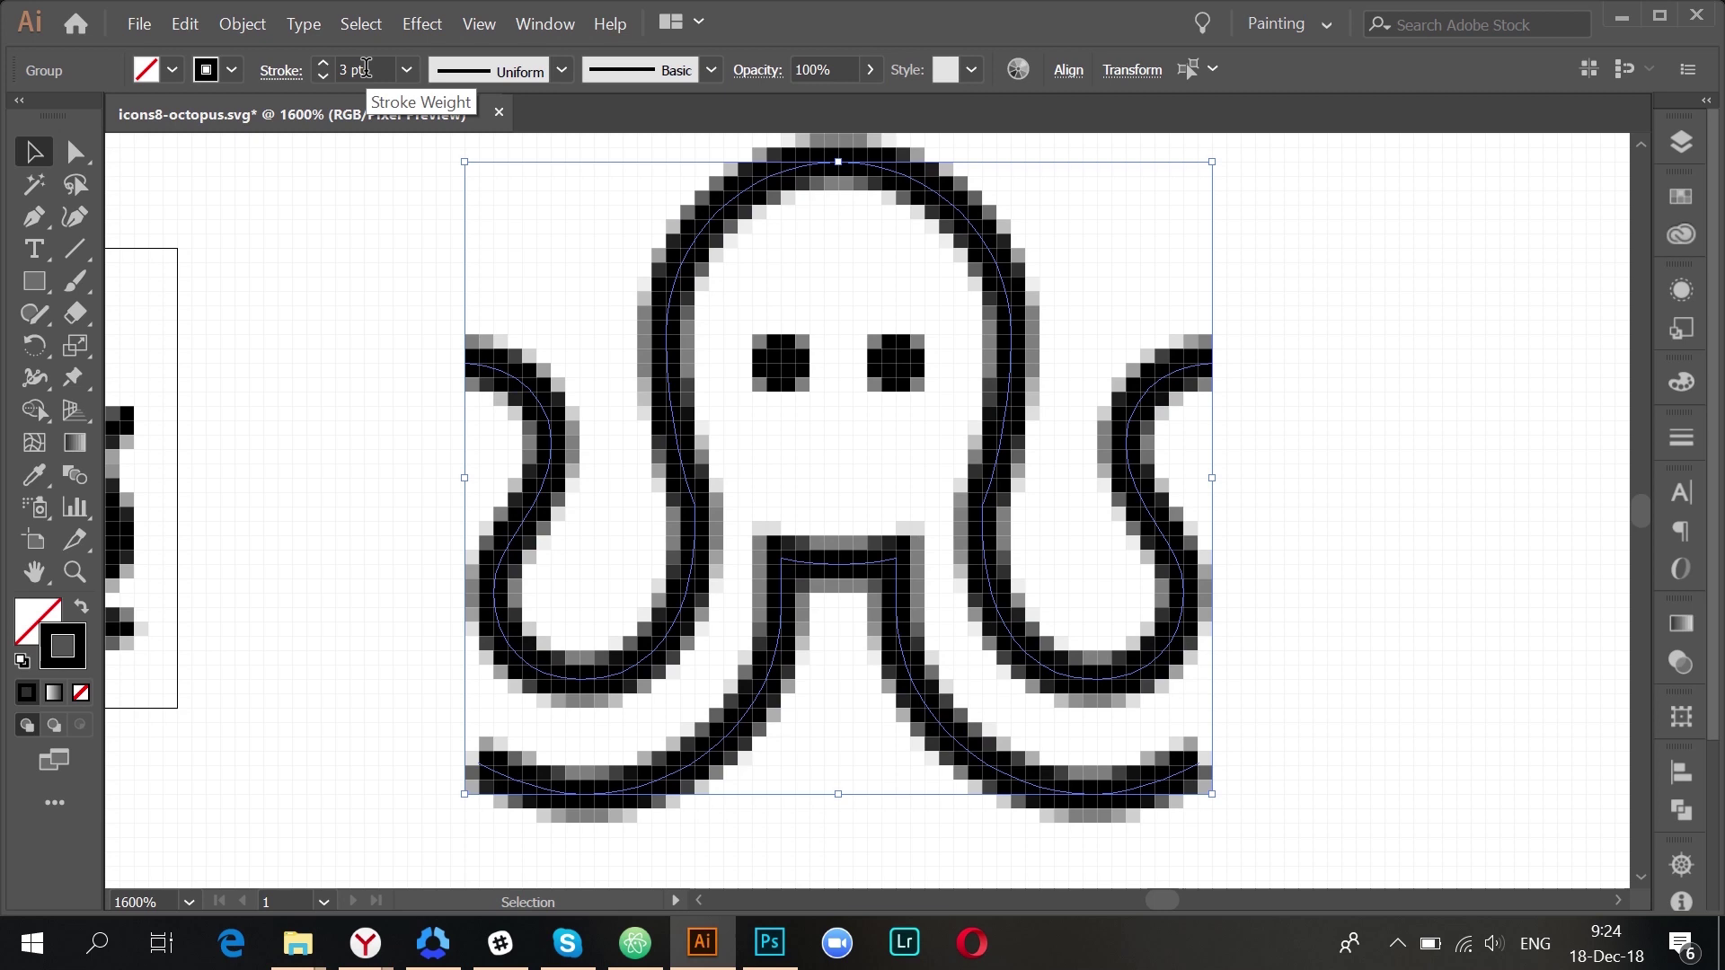
- Turn both wolf heads into black outlines by swapping their fill and stroke
{"action": "left_click", "coordinate": [524, 280]}
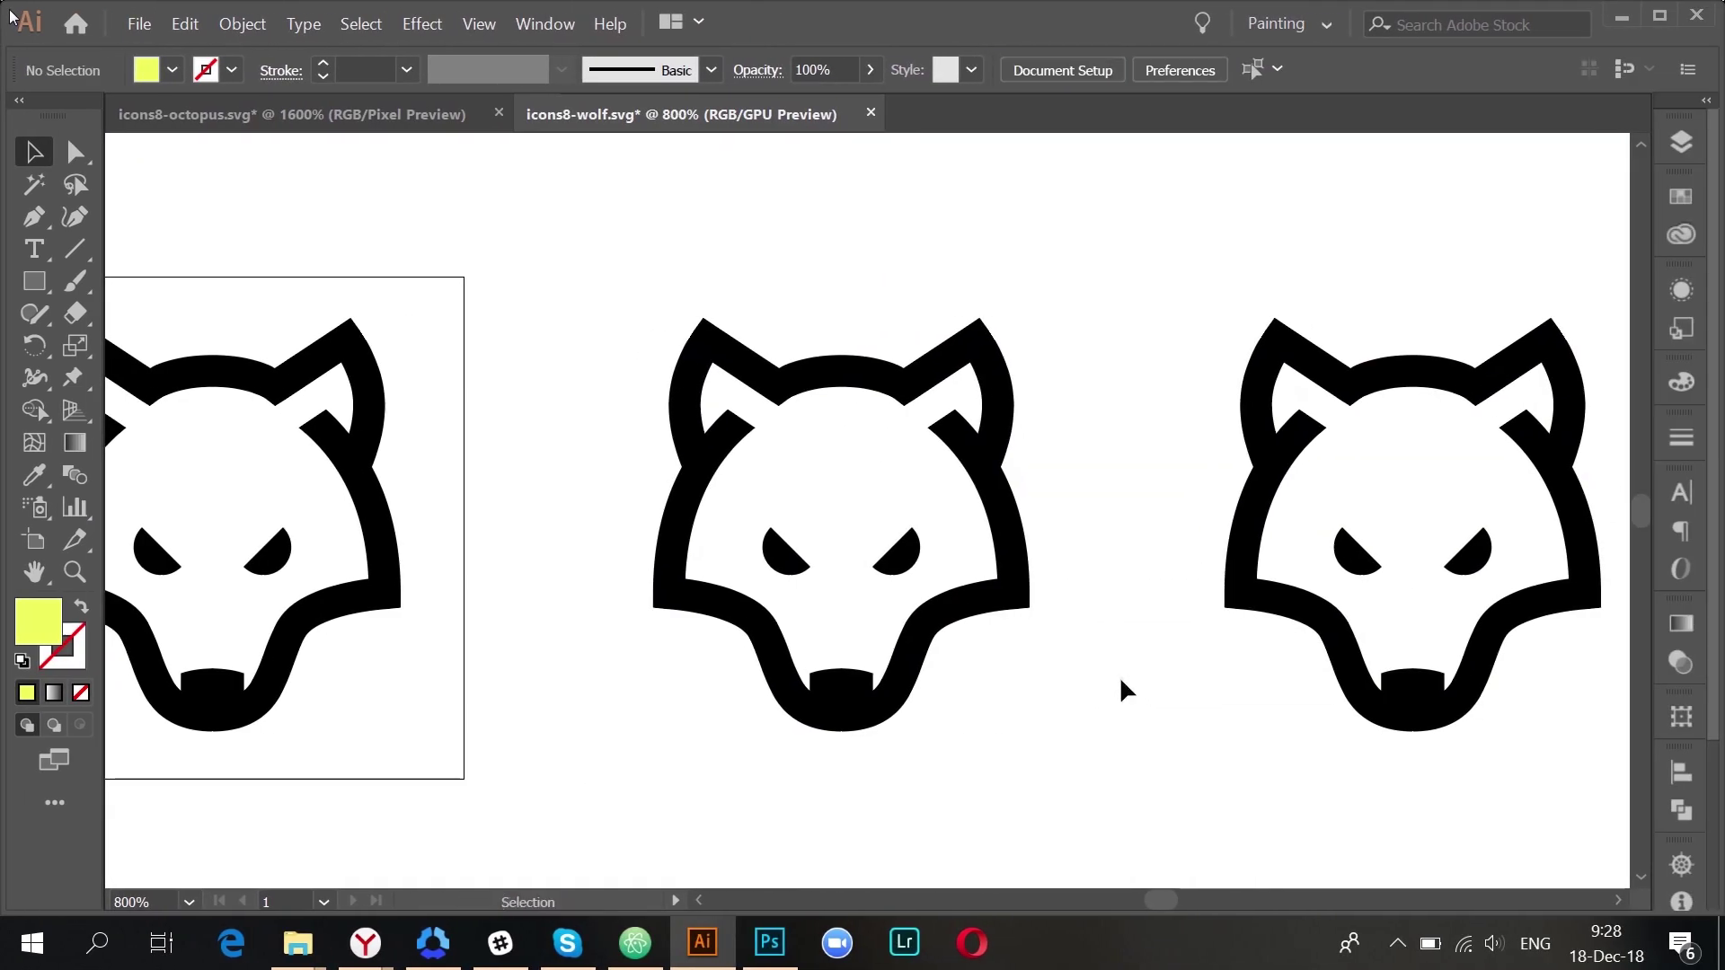
{"action": "left_click_drag", "start_coordinate": [542, 375], "coordinate": [1482, 662]}
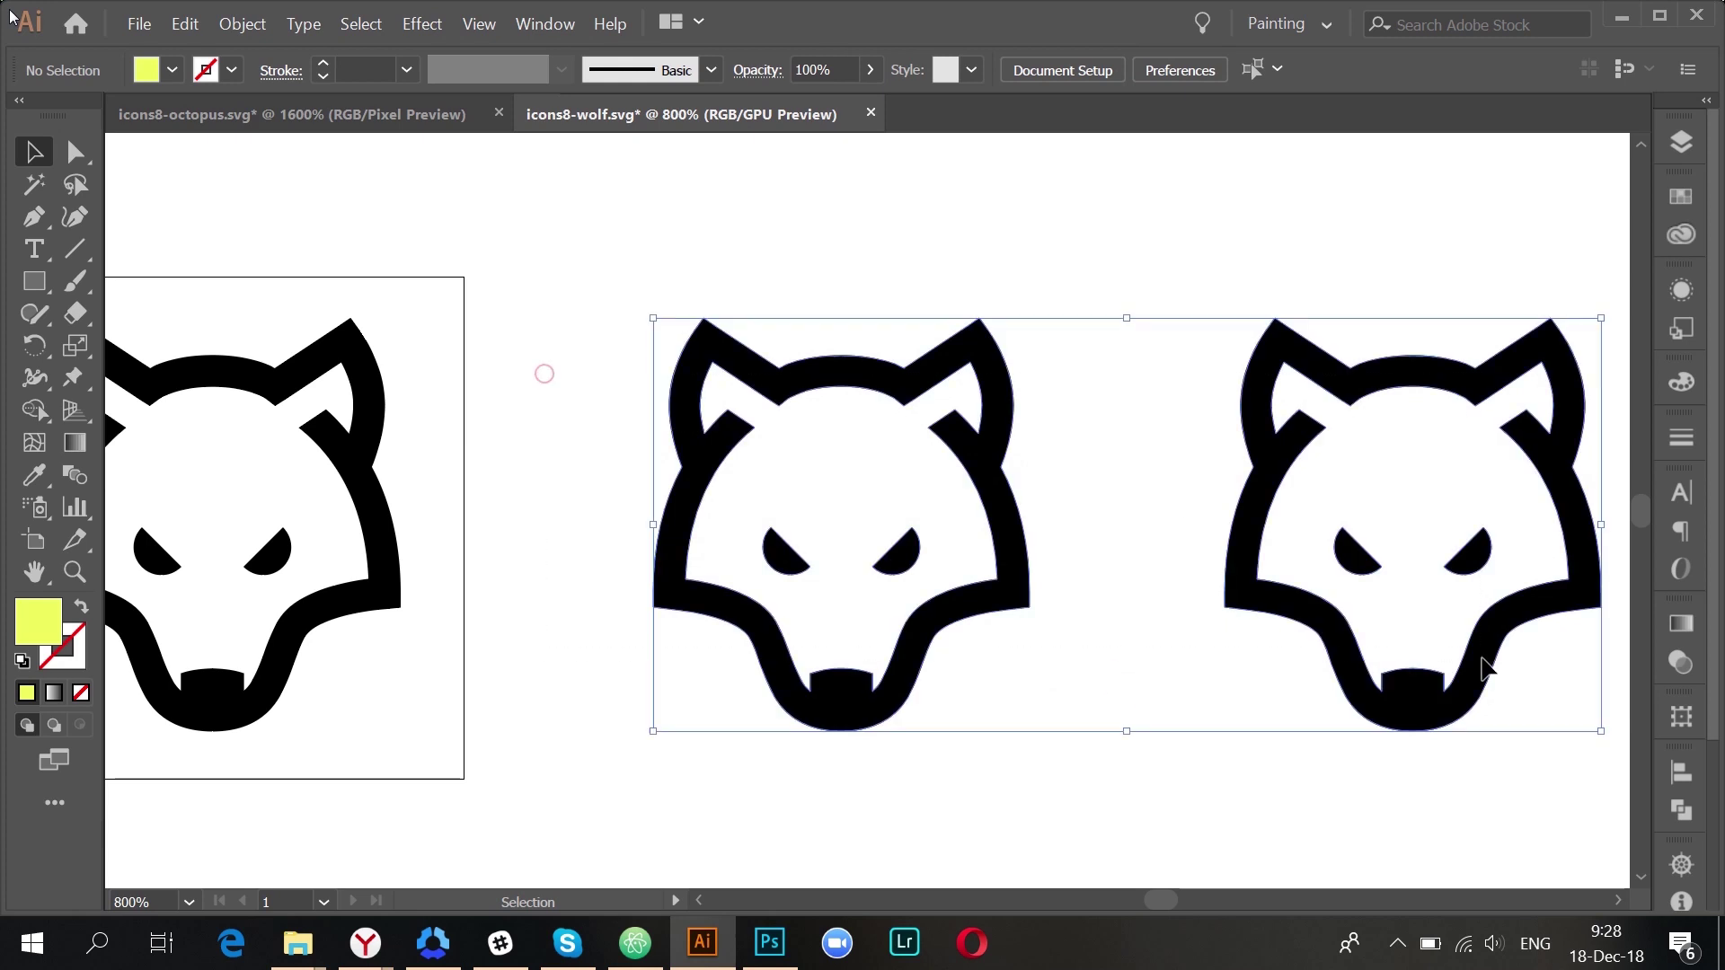
{"action": "left_click", "coordinate": [81, 607]}
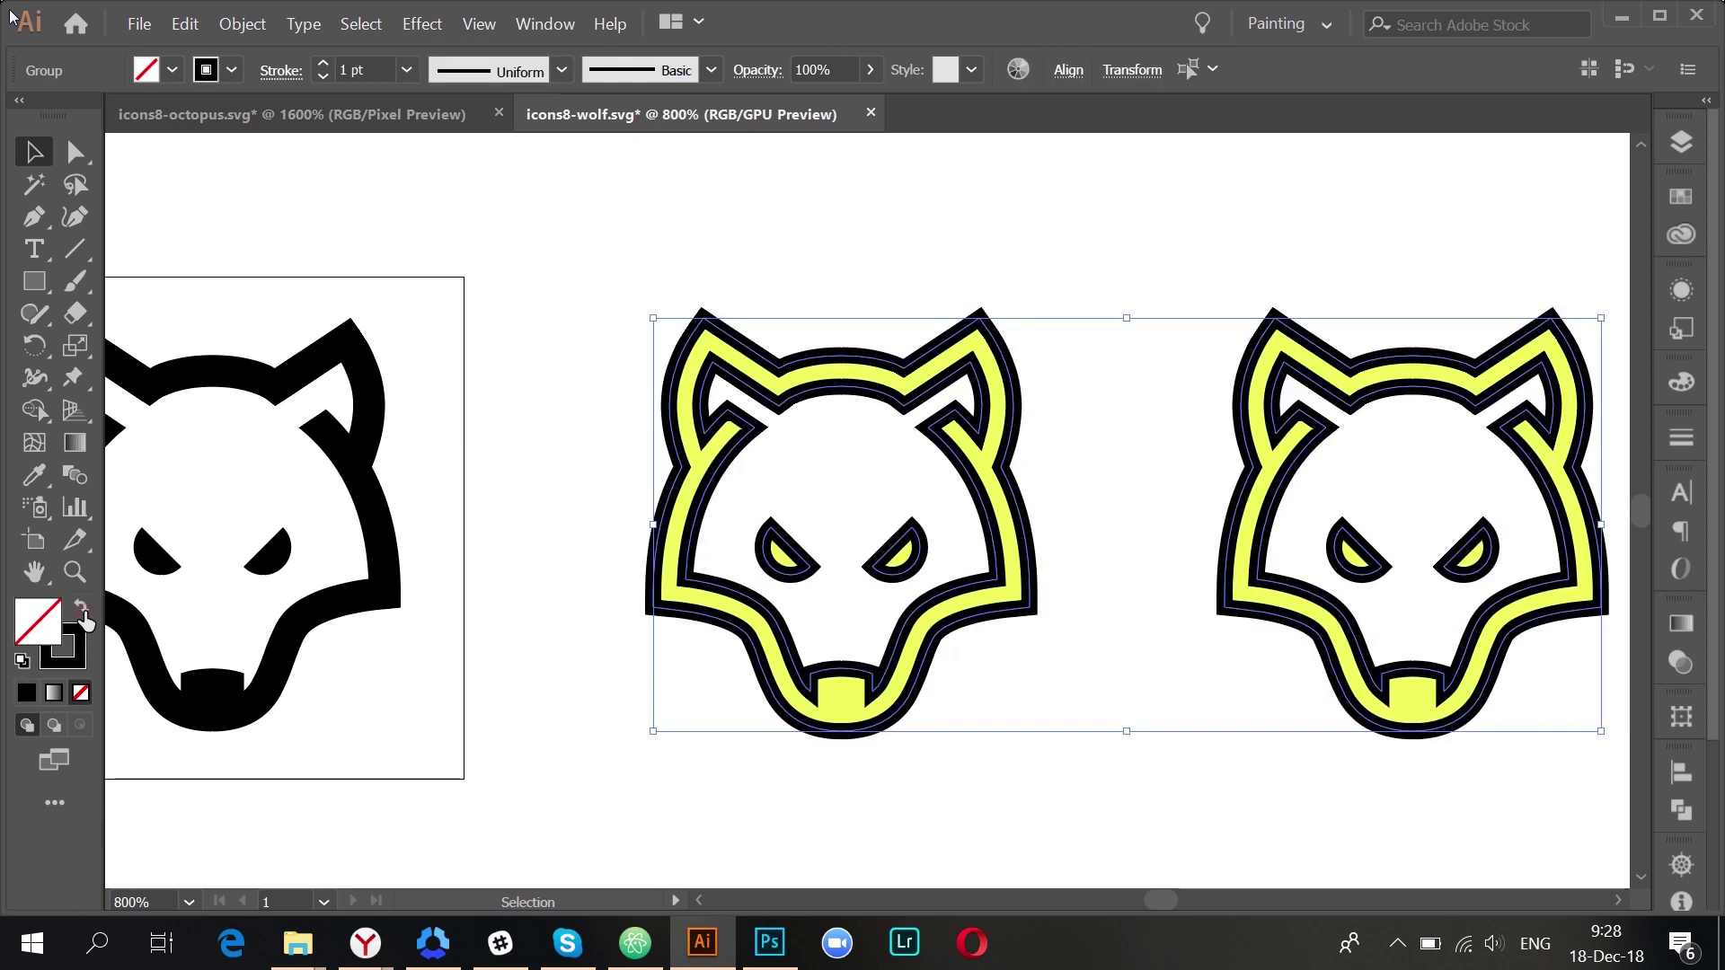
{"action": "left_click", "coordinate": [1165, 699]}
- Delete the middle wolf's inner outline path, leaving only its outer edge
{"action": "left_click", "coordinate": [982, 624]}
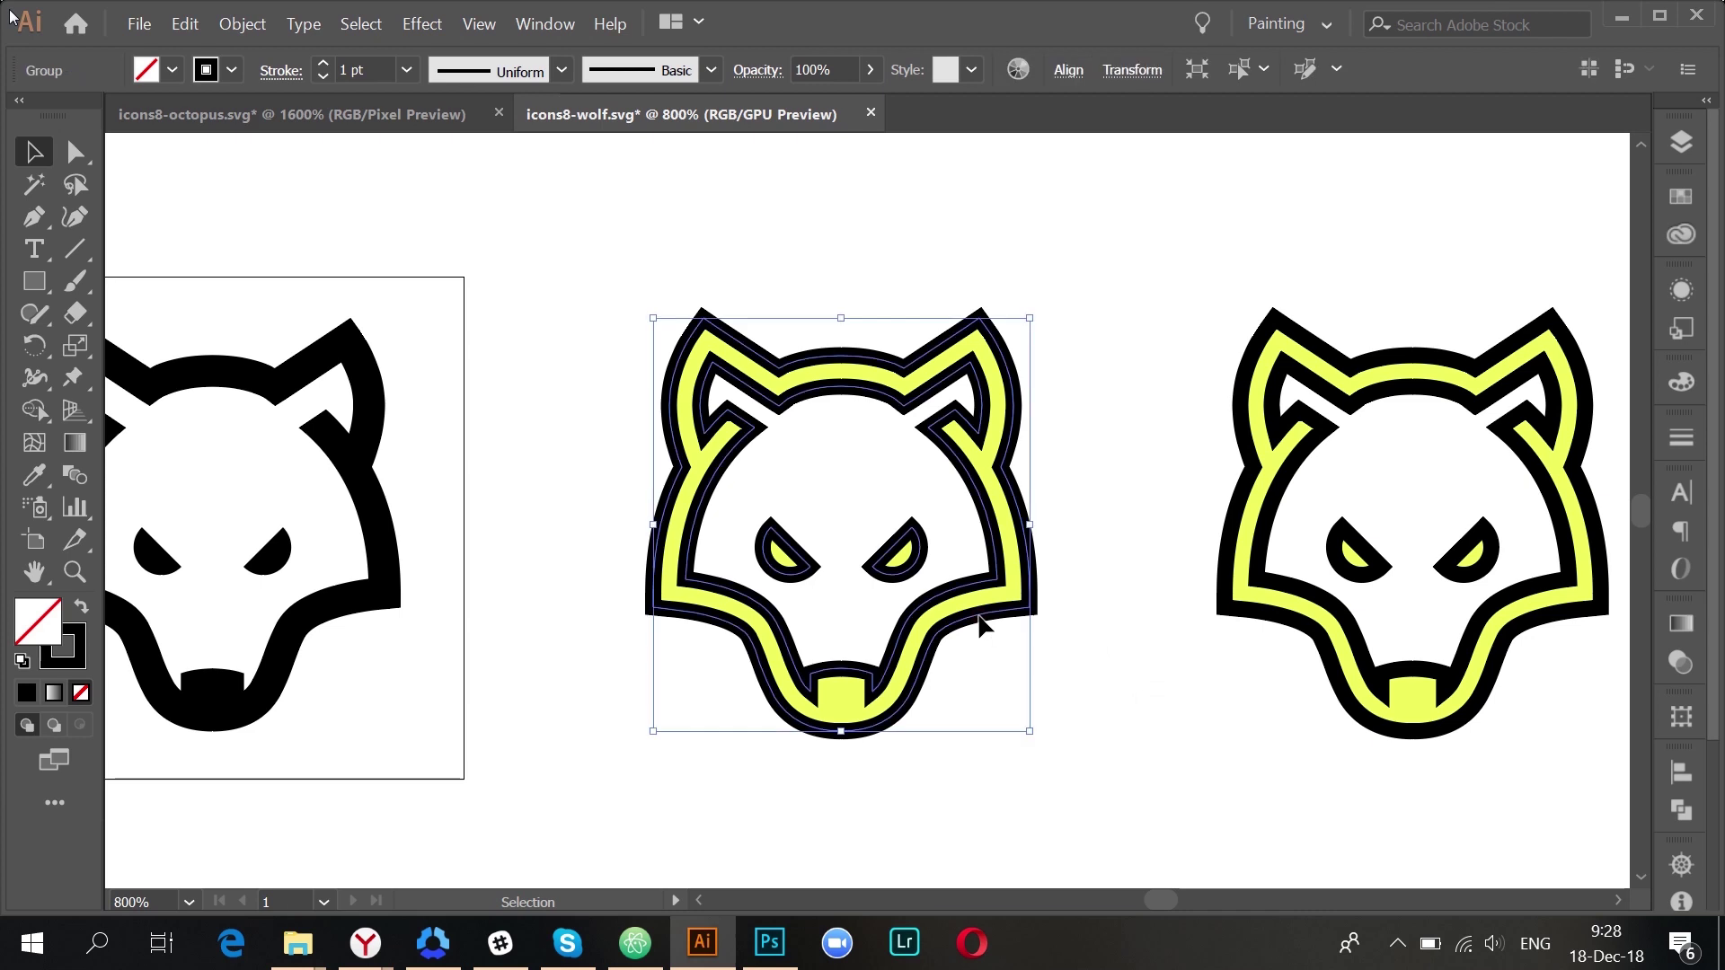
{"action": "scroll", "coordinate": [880, 564], "scroll_direction": "up", "scroll_amount": 1}
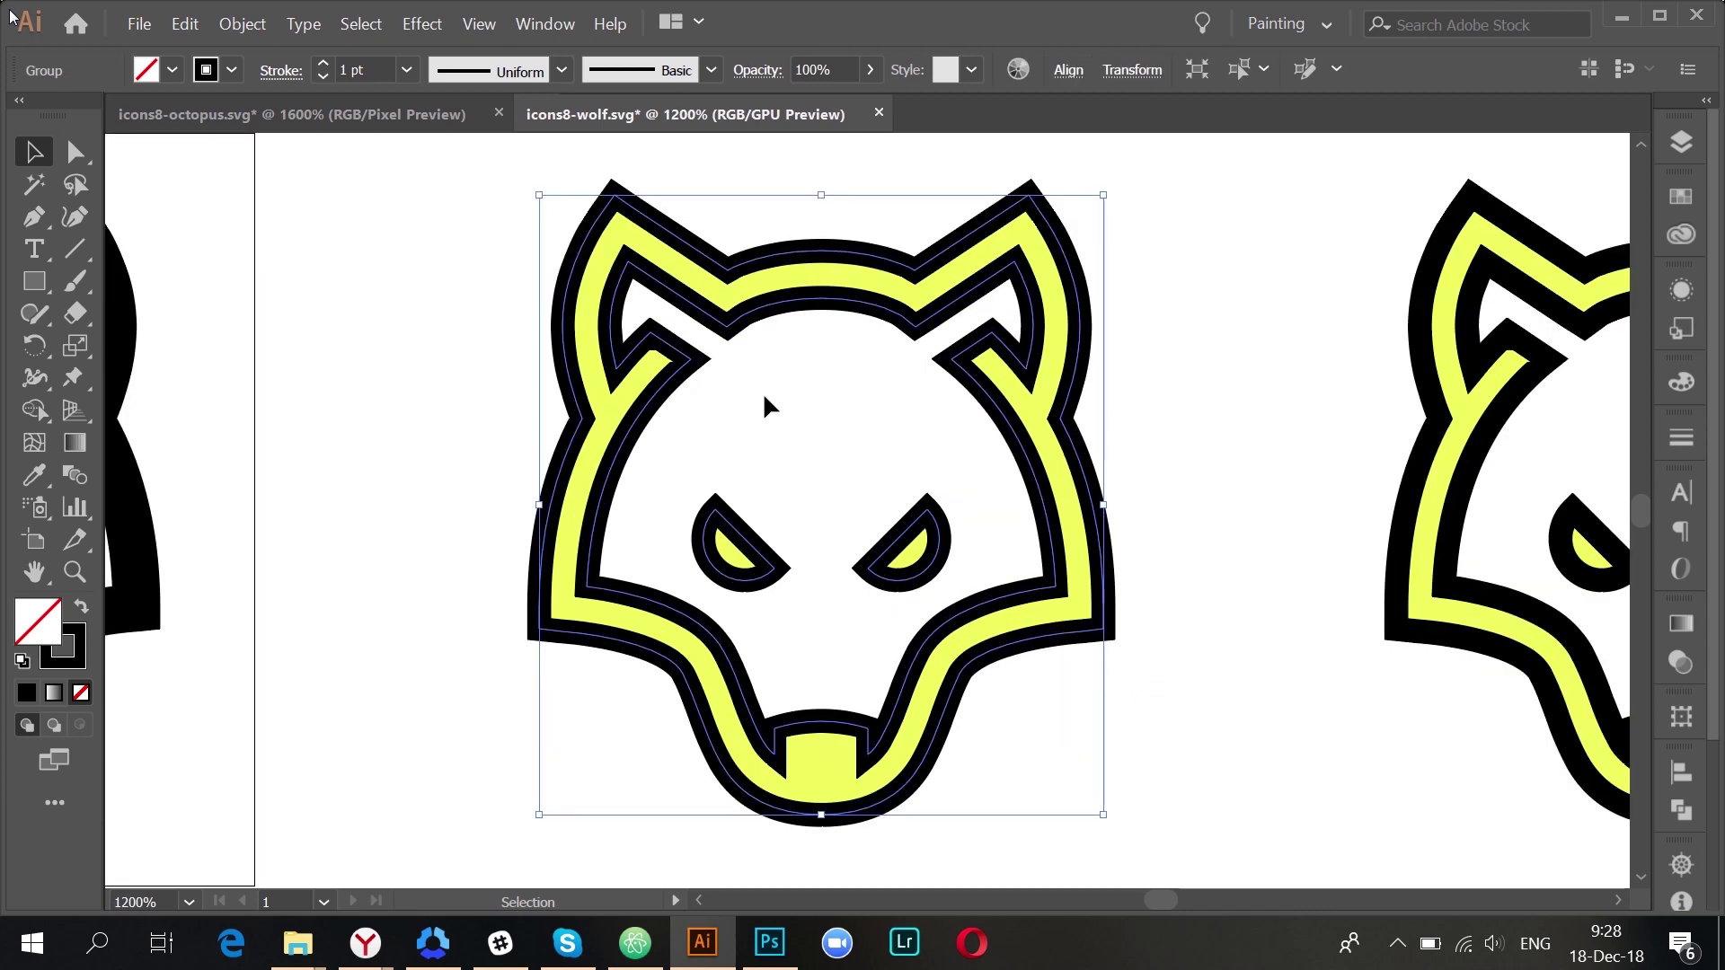
{"action": "key", "text": "a"}
{"action": "left_click", "coordinate": [808, 695]}
{"action": "left_click", "coordinate": [783, 687]}
{"action": "key", "text": "Delete"}
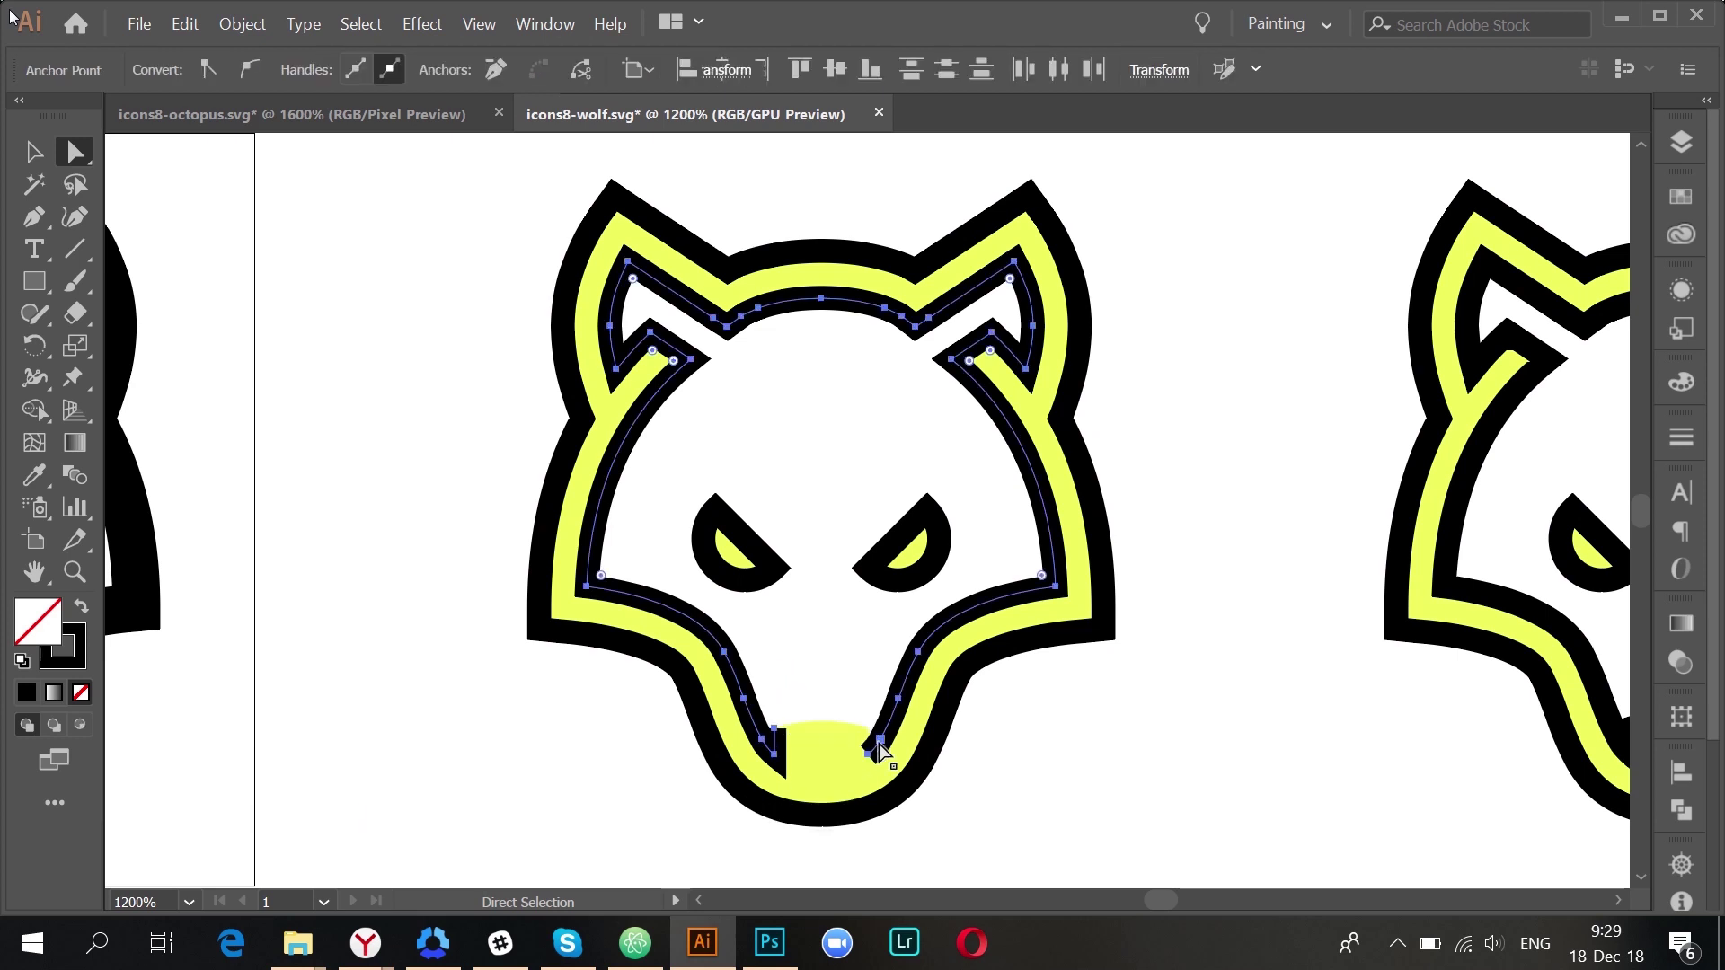
{"action": "key", "text": "Delete"}
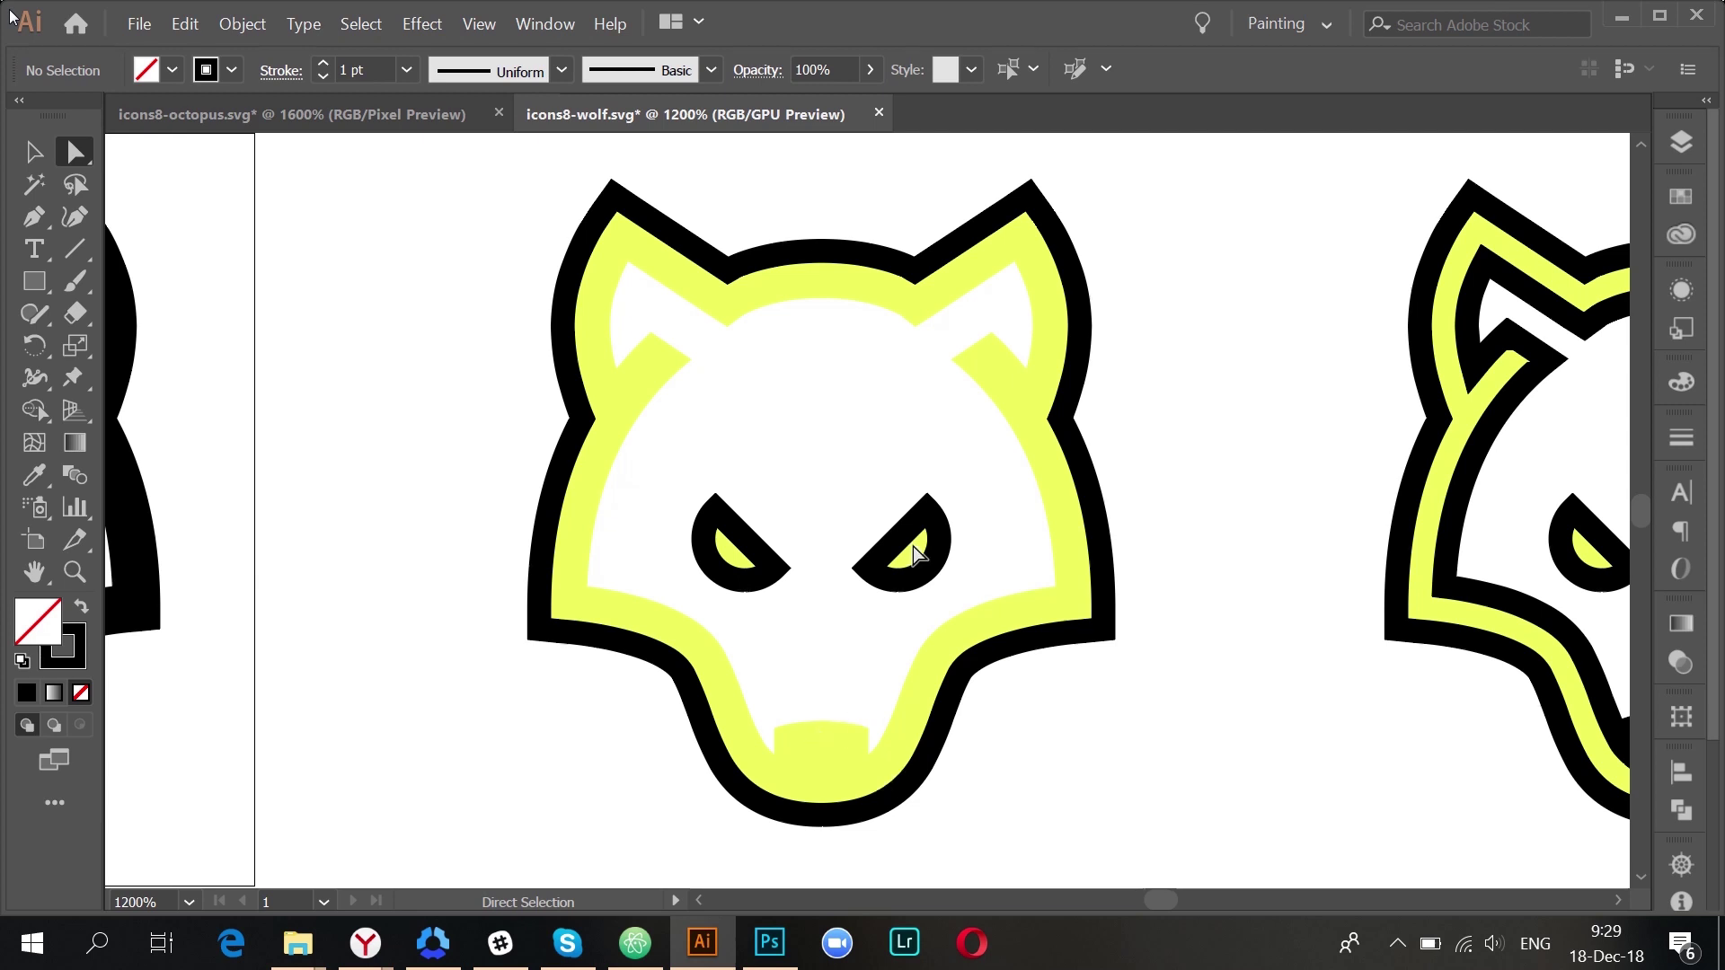
{"action": "scroll", "coordinate": [809, 426], "scroll_direction": "down", "scroll_amount": 4}
- With the Selection tool, marquee-select the entire right-hand wolf group
{"action": "scroll", "coordinate": [1380, 421], "scroll_direction": "up", "scroll_amount": 2}
{"action": "key", "text": "v"}
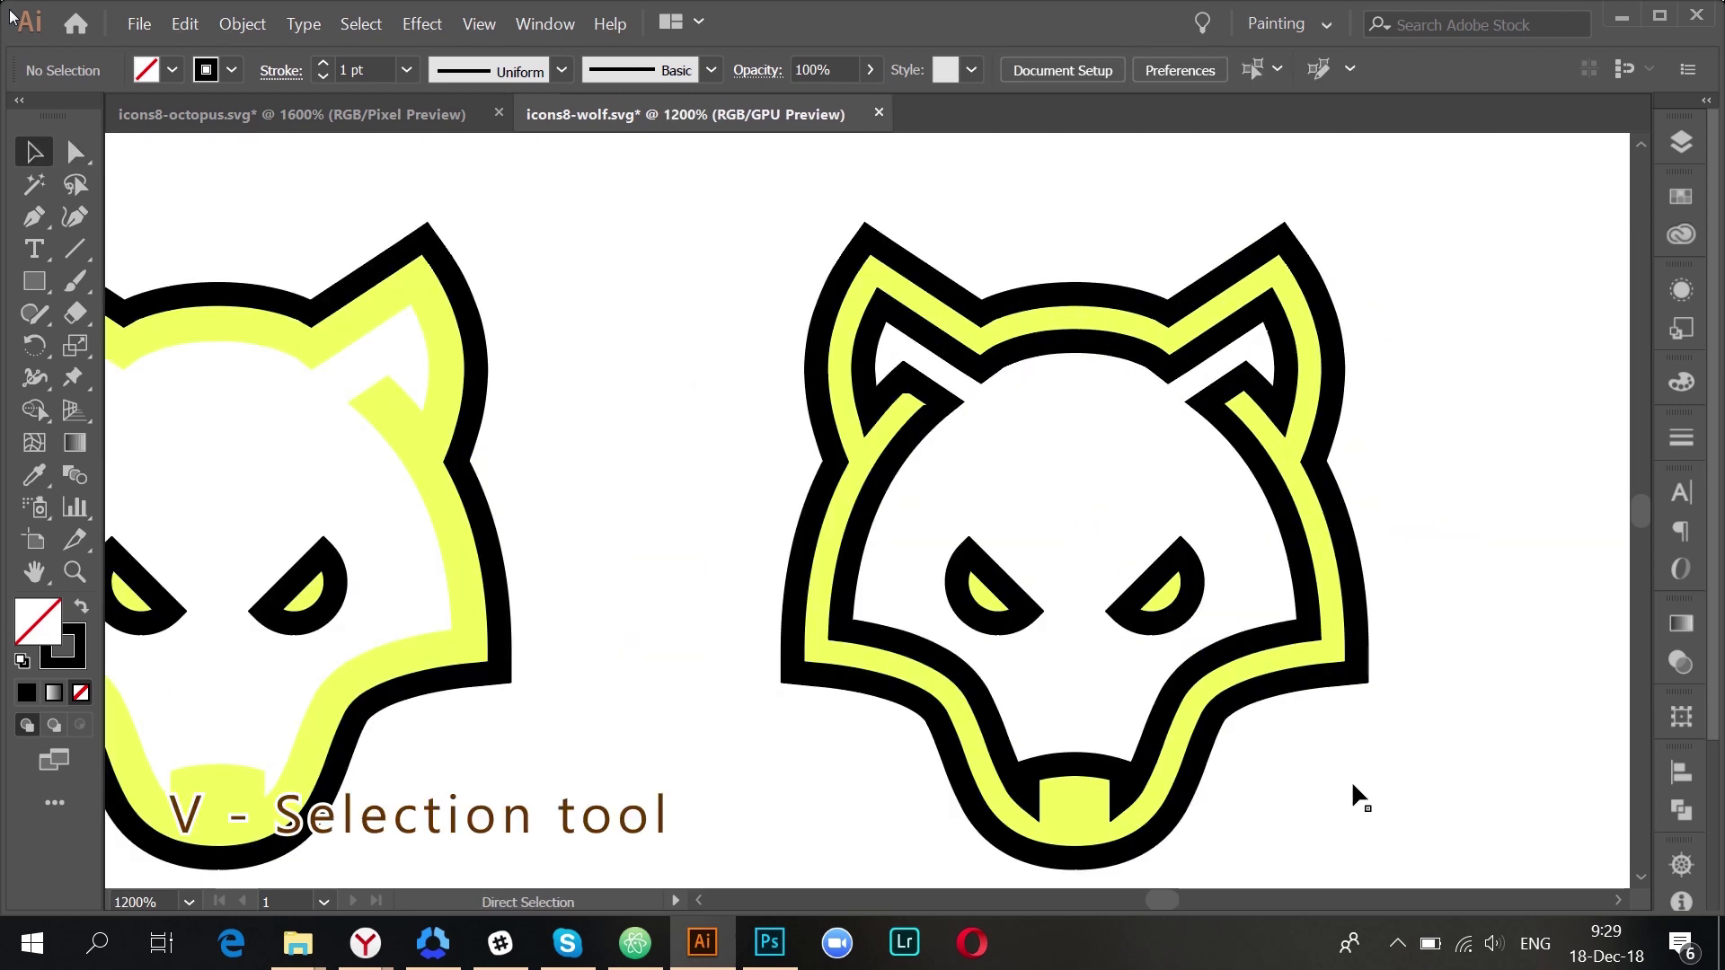
{"action": "left_click_drag", "start_coordinate": [1354, 762], "coordinate": [1257, 615]}
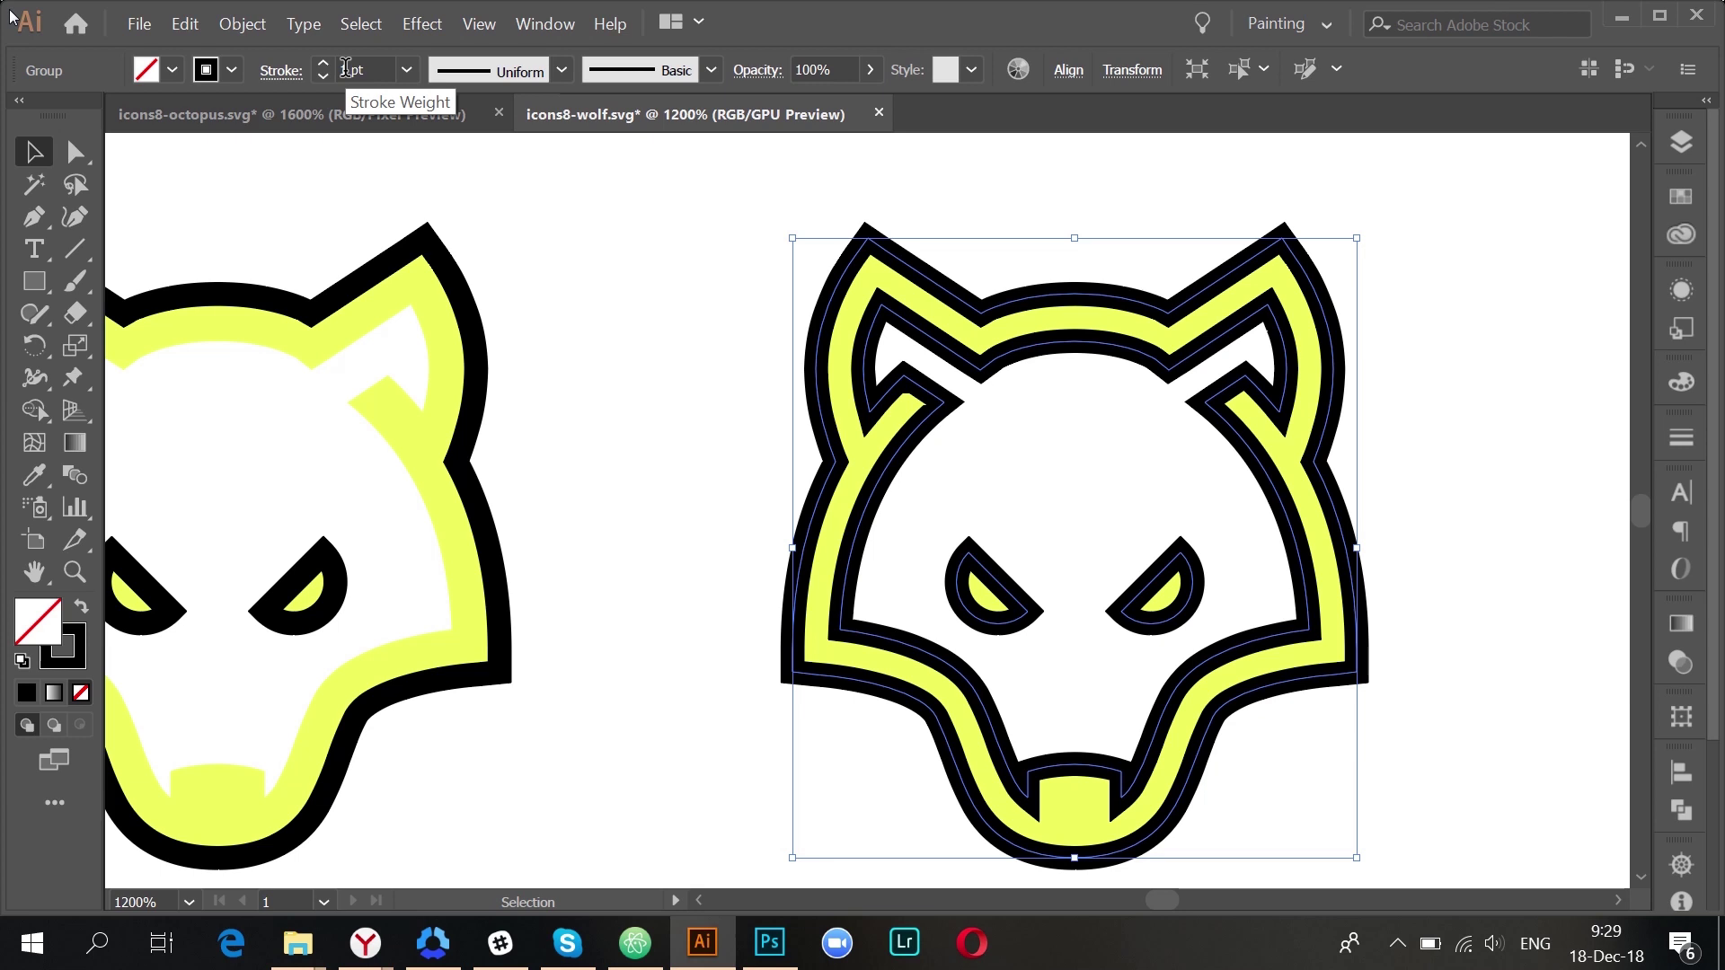
- Show the grid, expand the wolf's fill and stroke, and make it a compound path
{"action": "key", "text": "ctrl+apostrophe"}
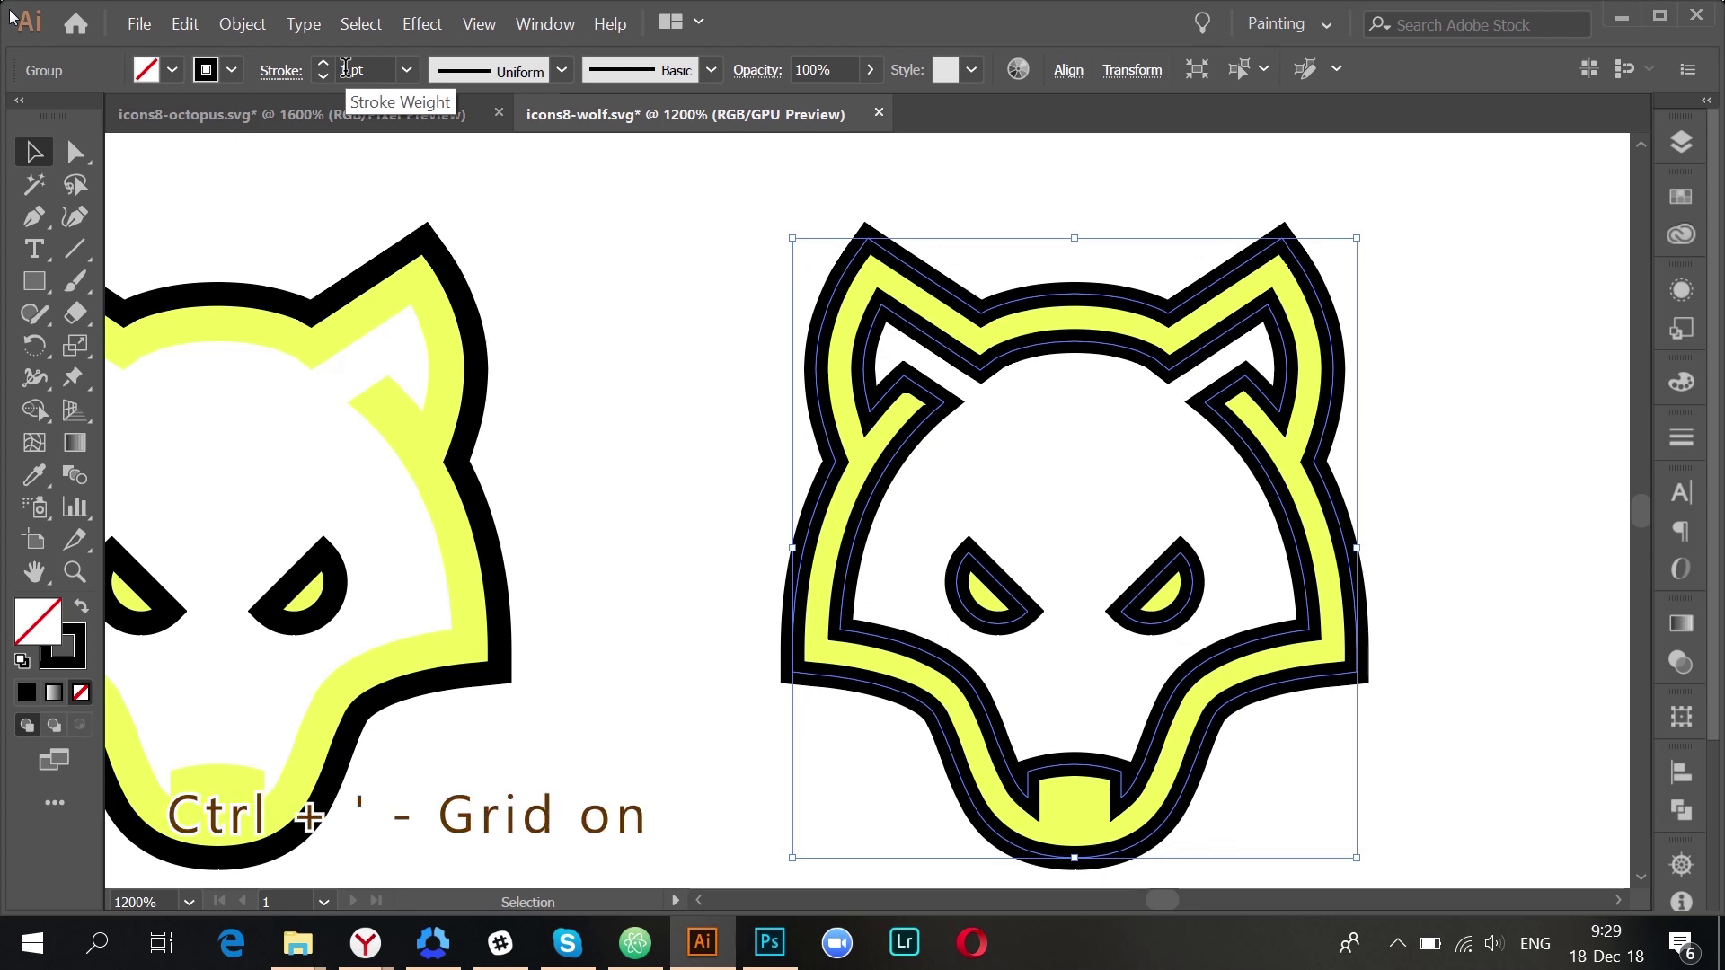
{"action": "left_click", "coordinate": [243, 24]}
{"action": "left_click", "coordinate": [347, 253]}
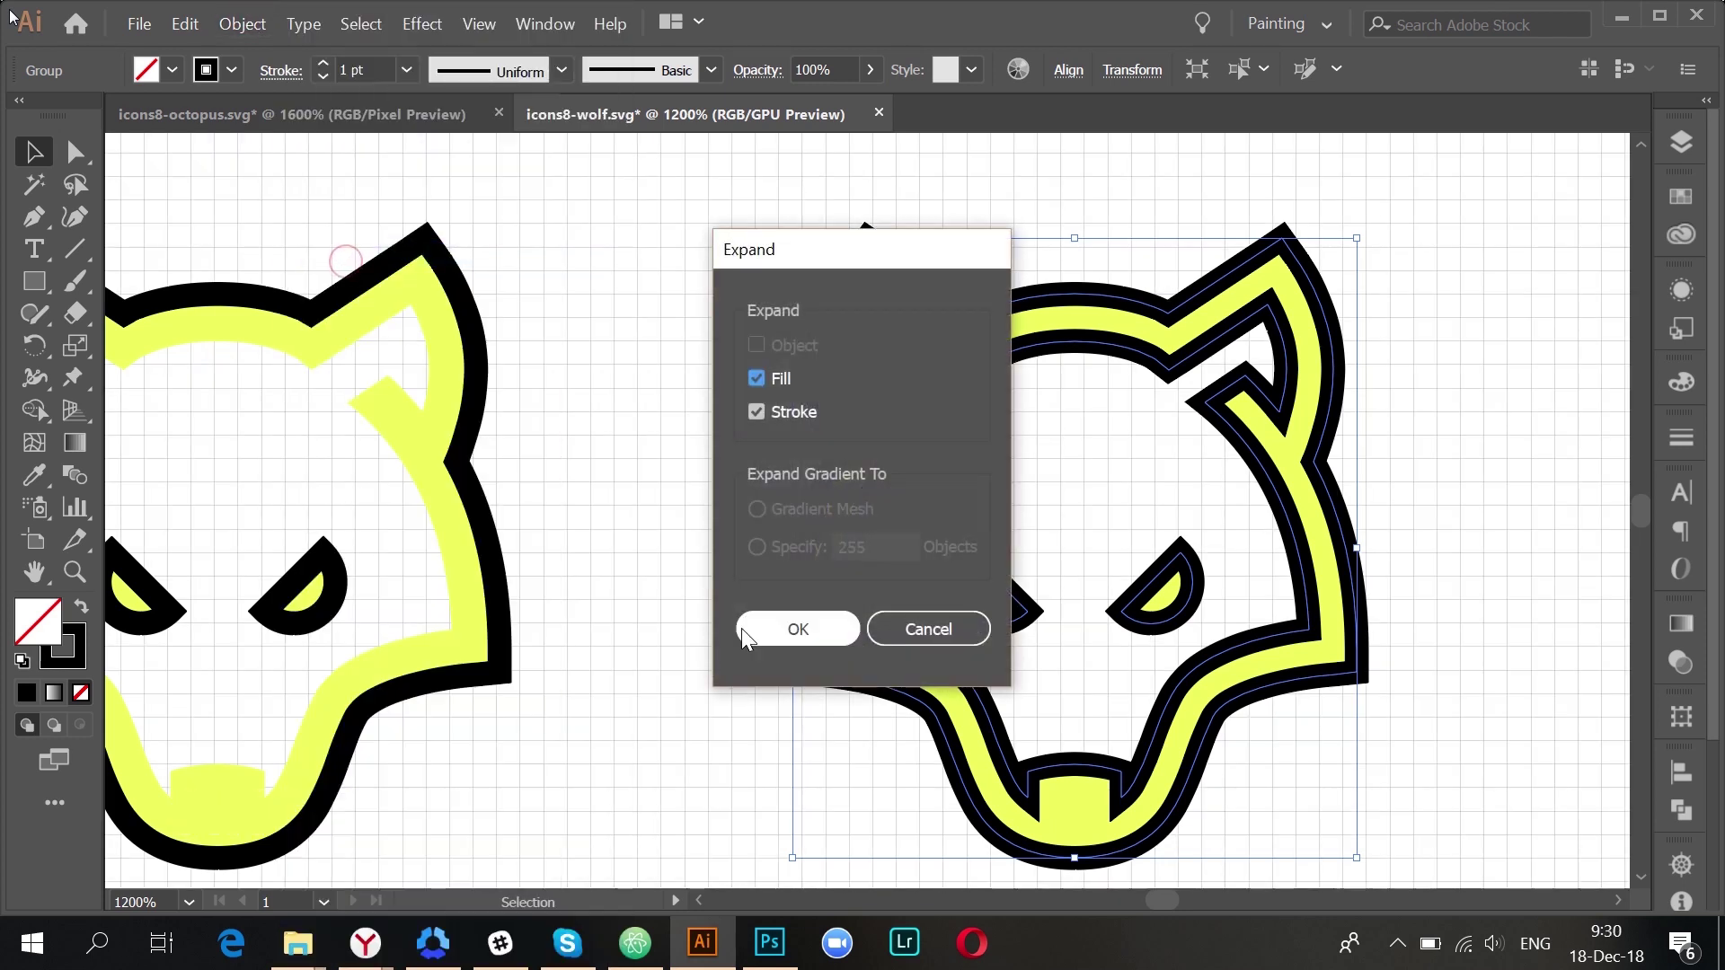
{"action": "left_click", "coordinate": [780, 638]}
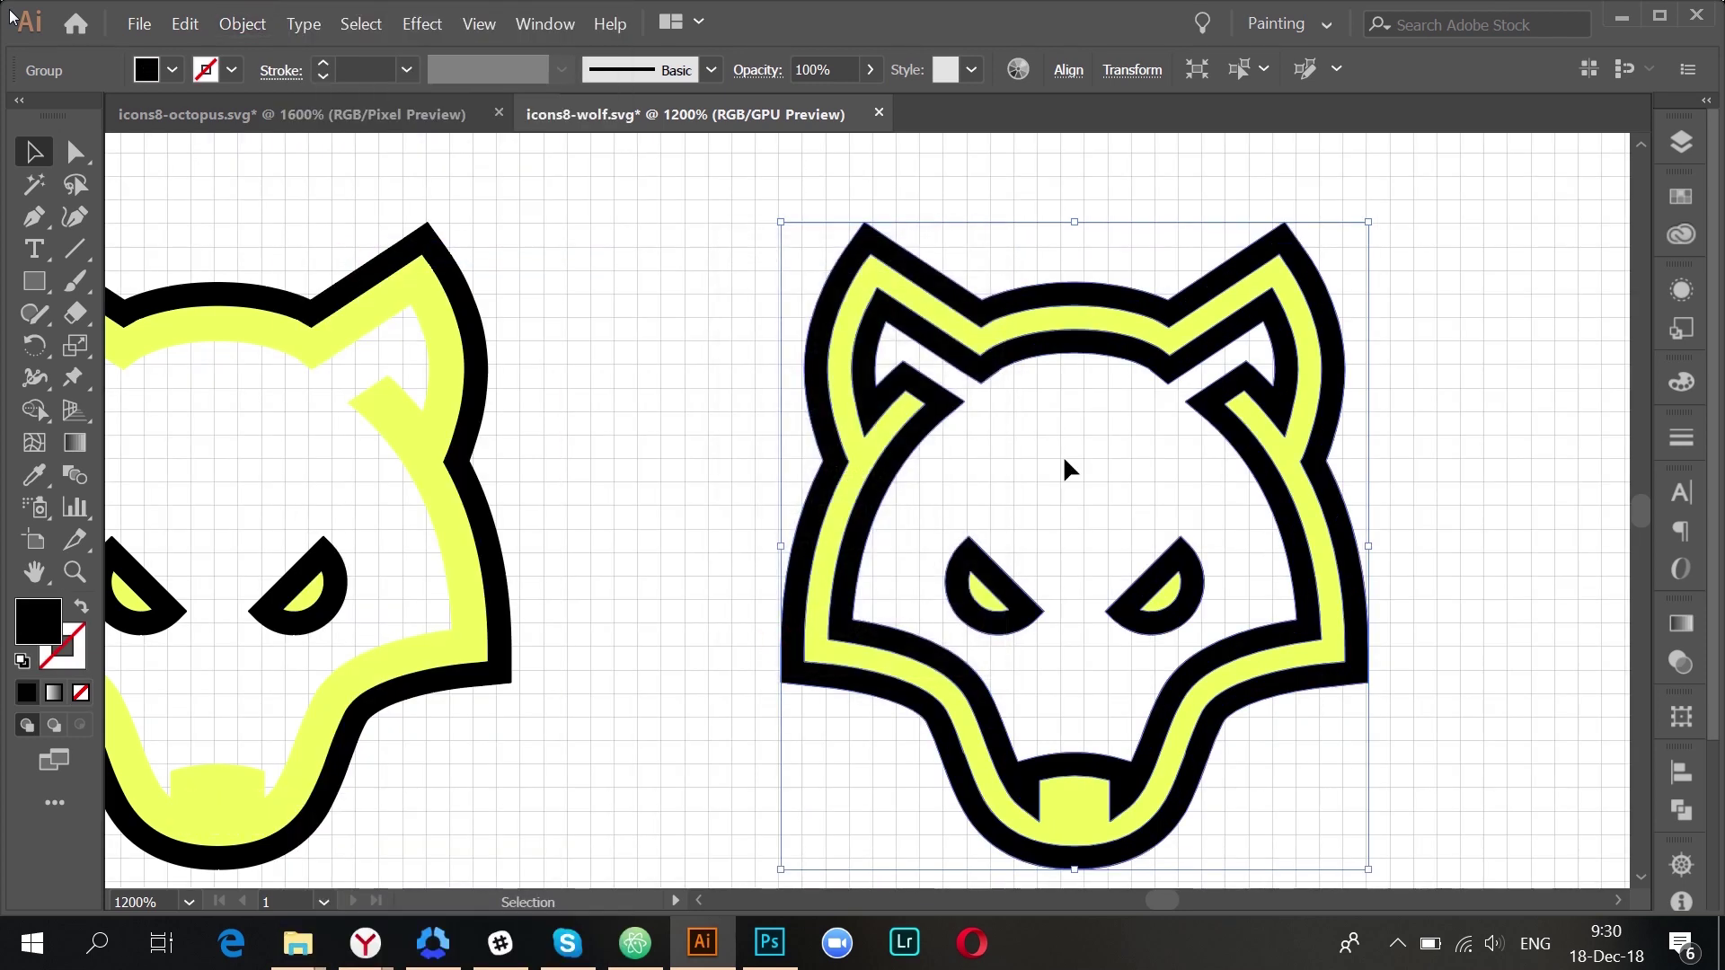
{"action": "key", "text": "ctrl+8"}
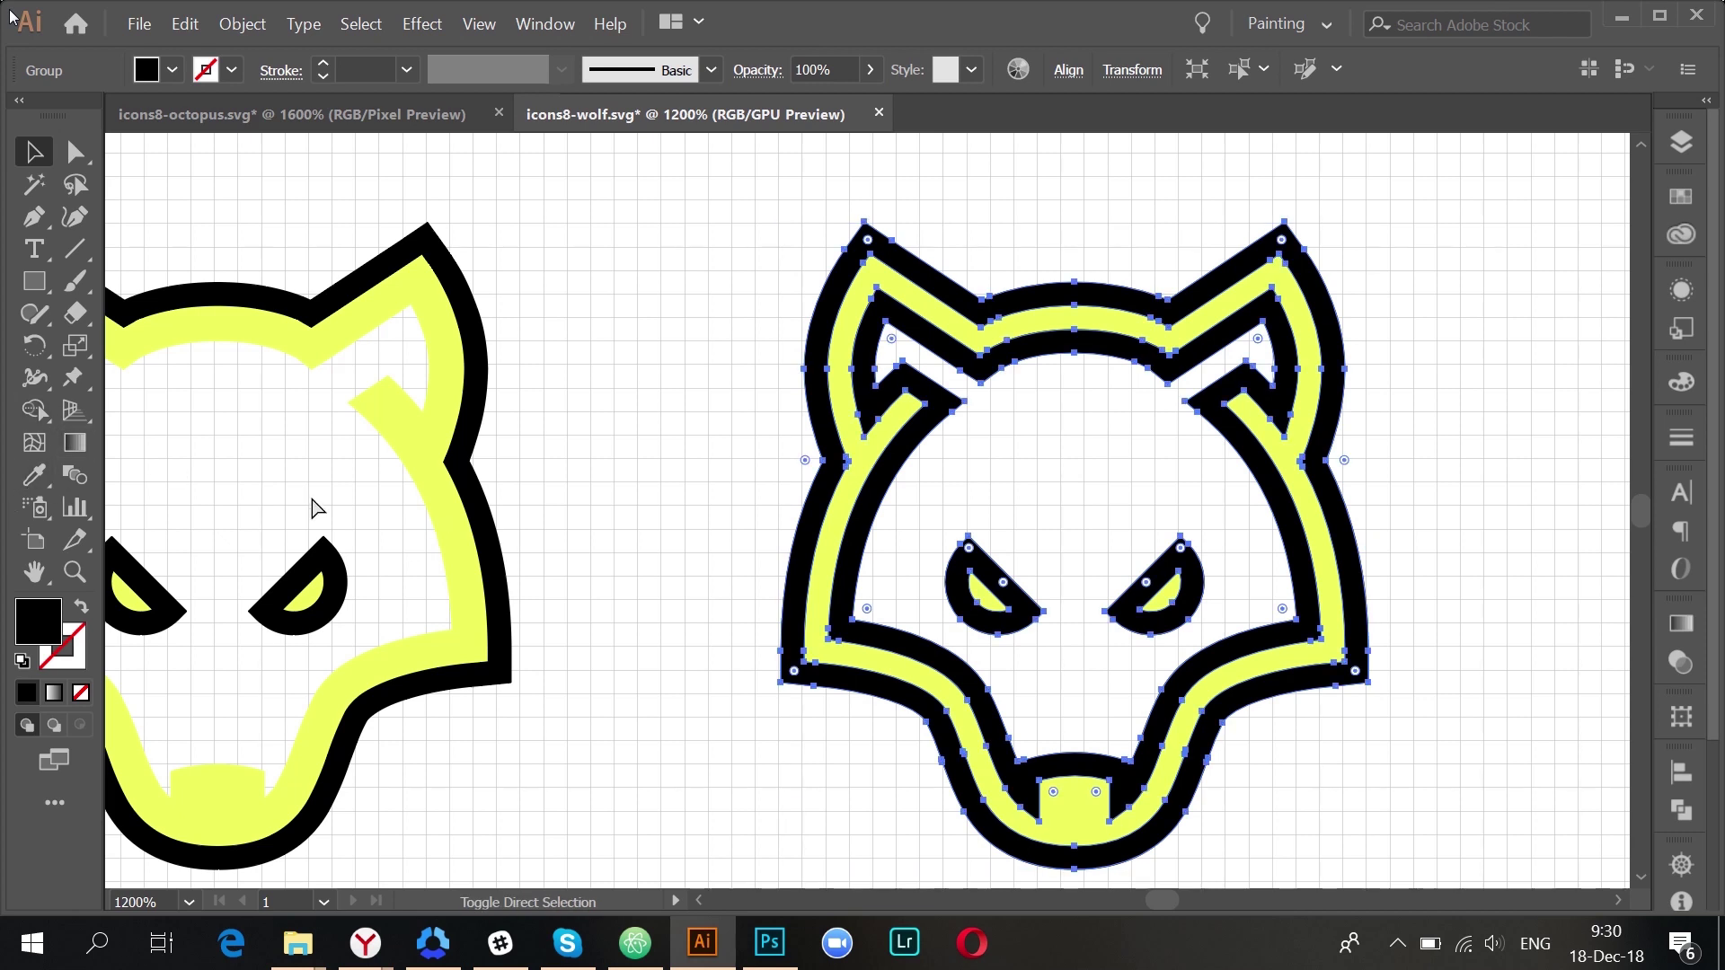
- Remove the outer black band with the Shape Builder and delete the black eye shapes
{"action": "left_click", "coordinate": [610, 558]}
{"action": "left_click", "coordinate": [858, 539]}
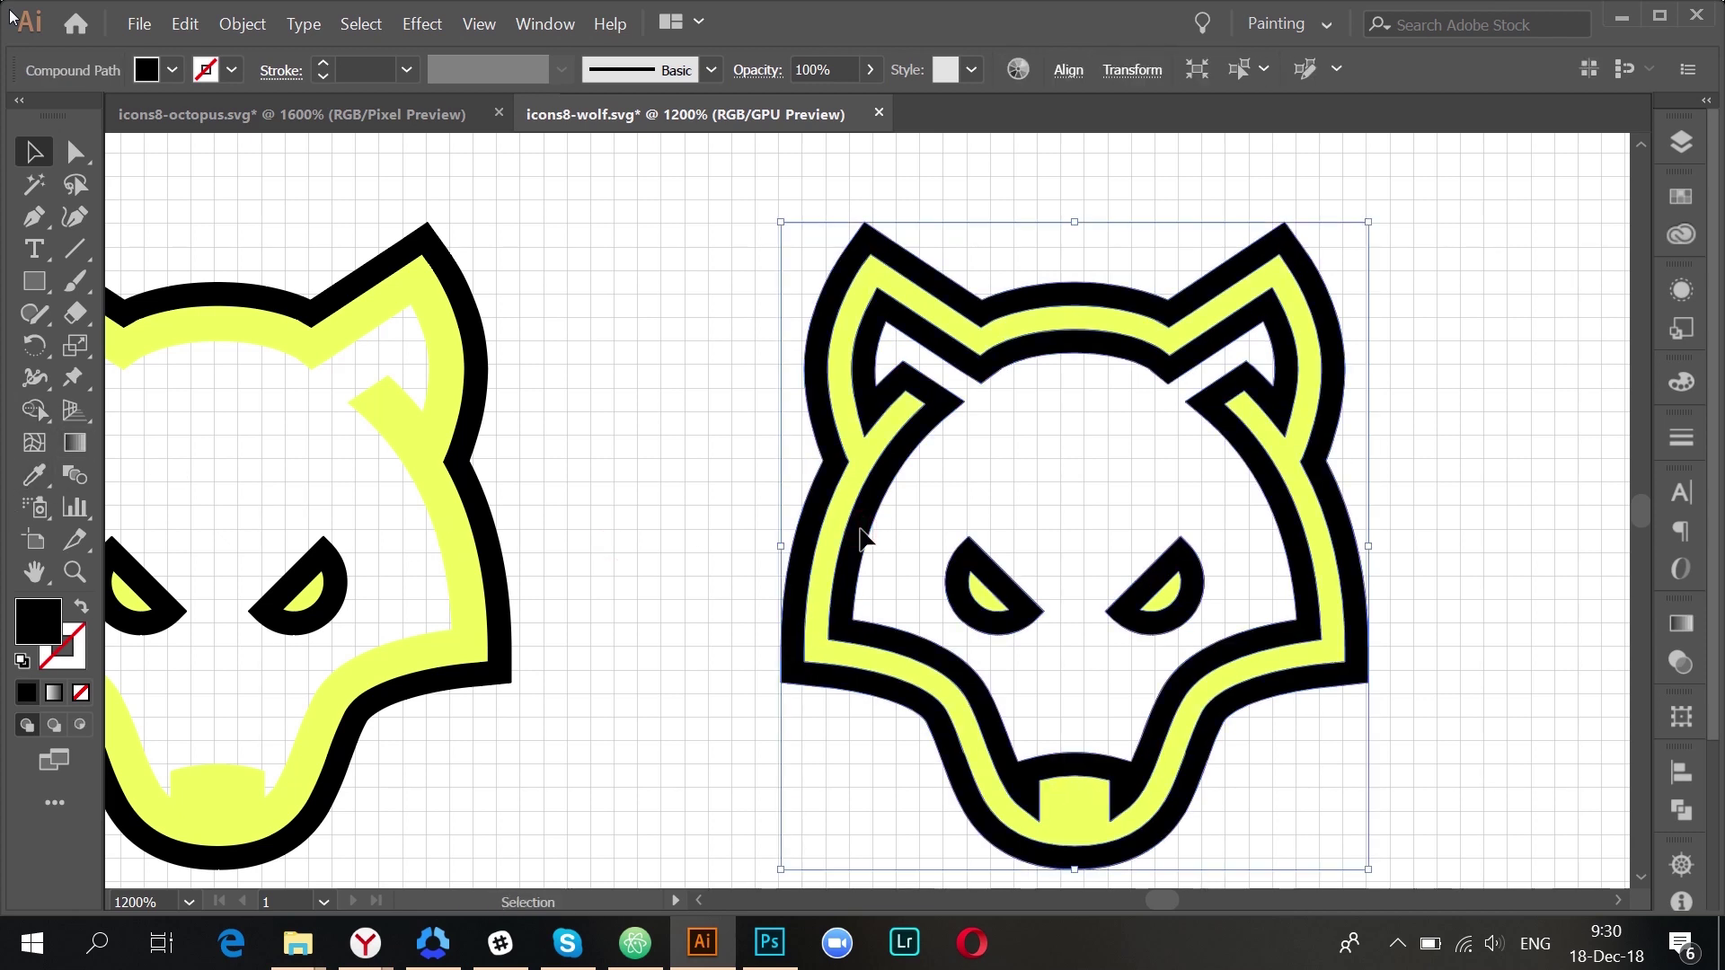
{"action": "left_click", "coordinate": [34, 409]}
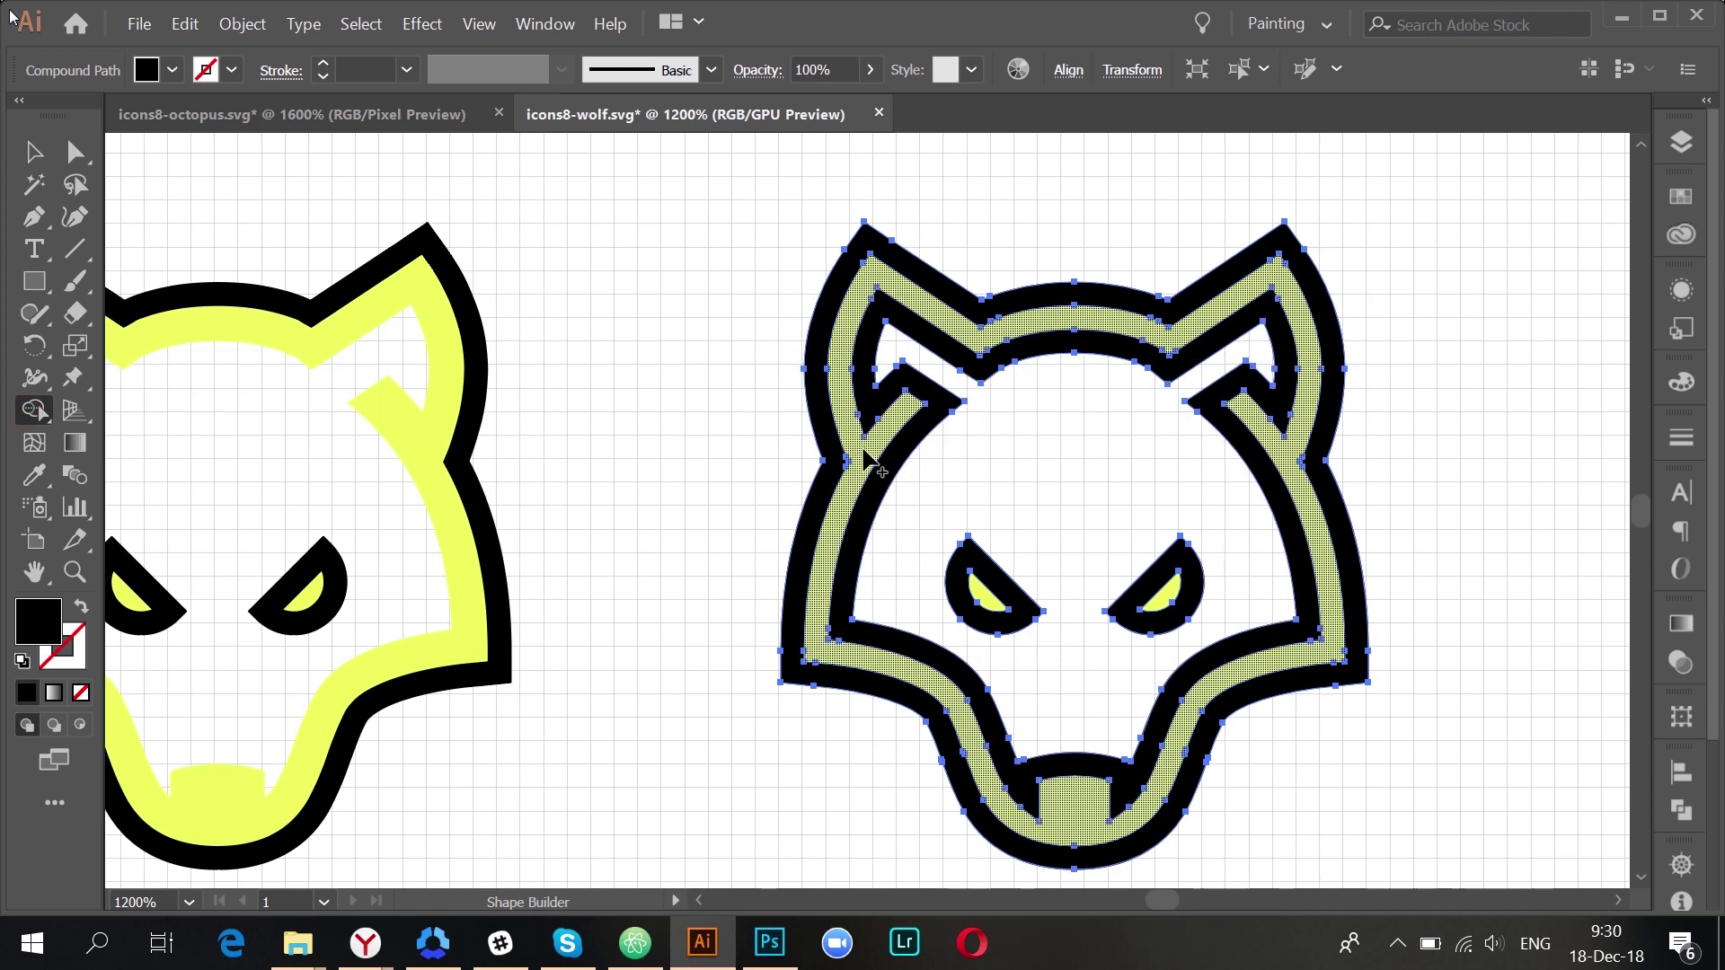
{"action": "left_click", "coordinate": [831, 500], "text": "alt"}
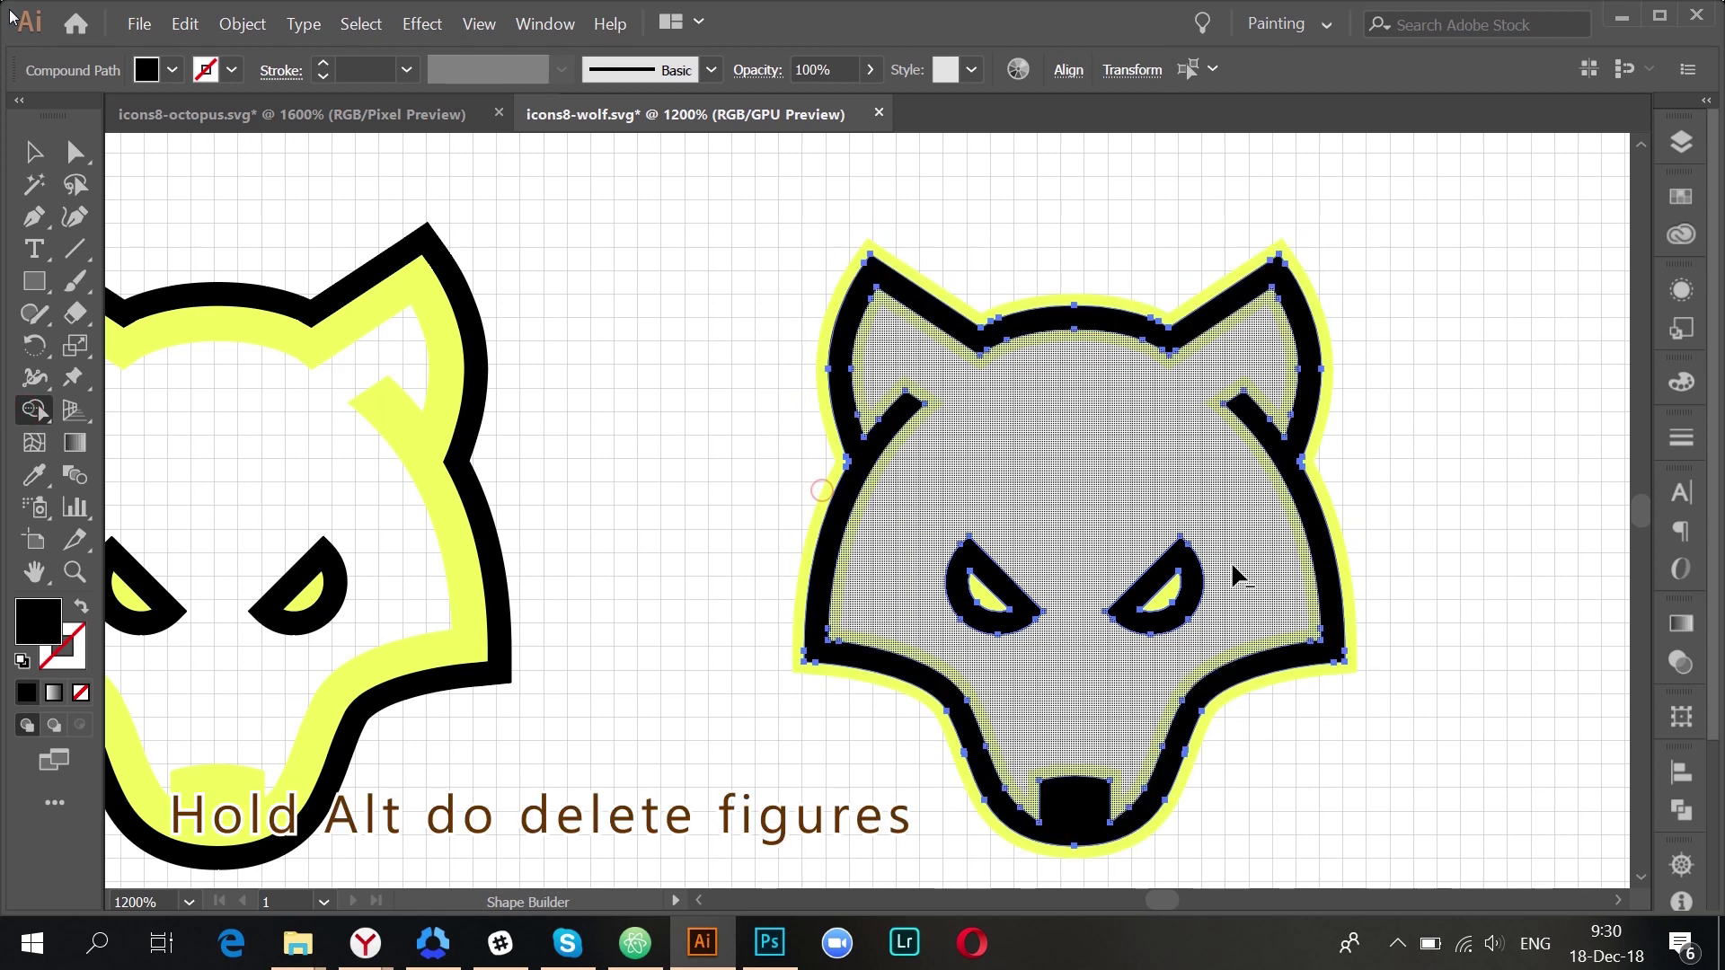
{"action": "key", "text": "v"}
{"action": "left_click", "coordinate": [1254, 814]}
{"action": "left_click", "coordinate": [1150, 631]}
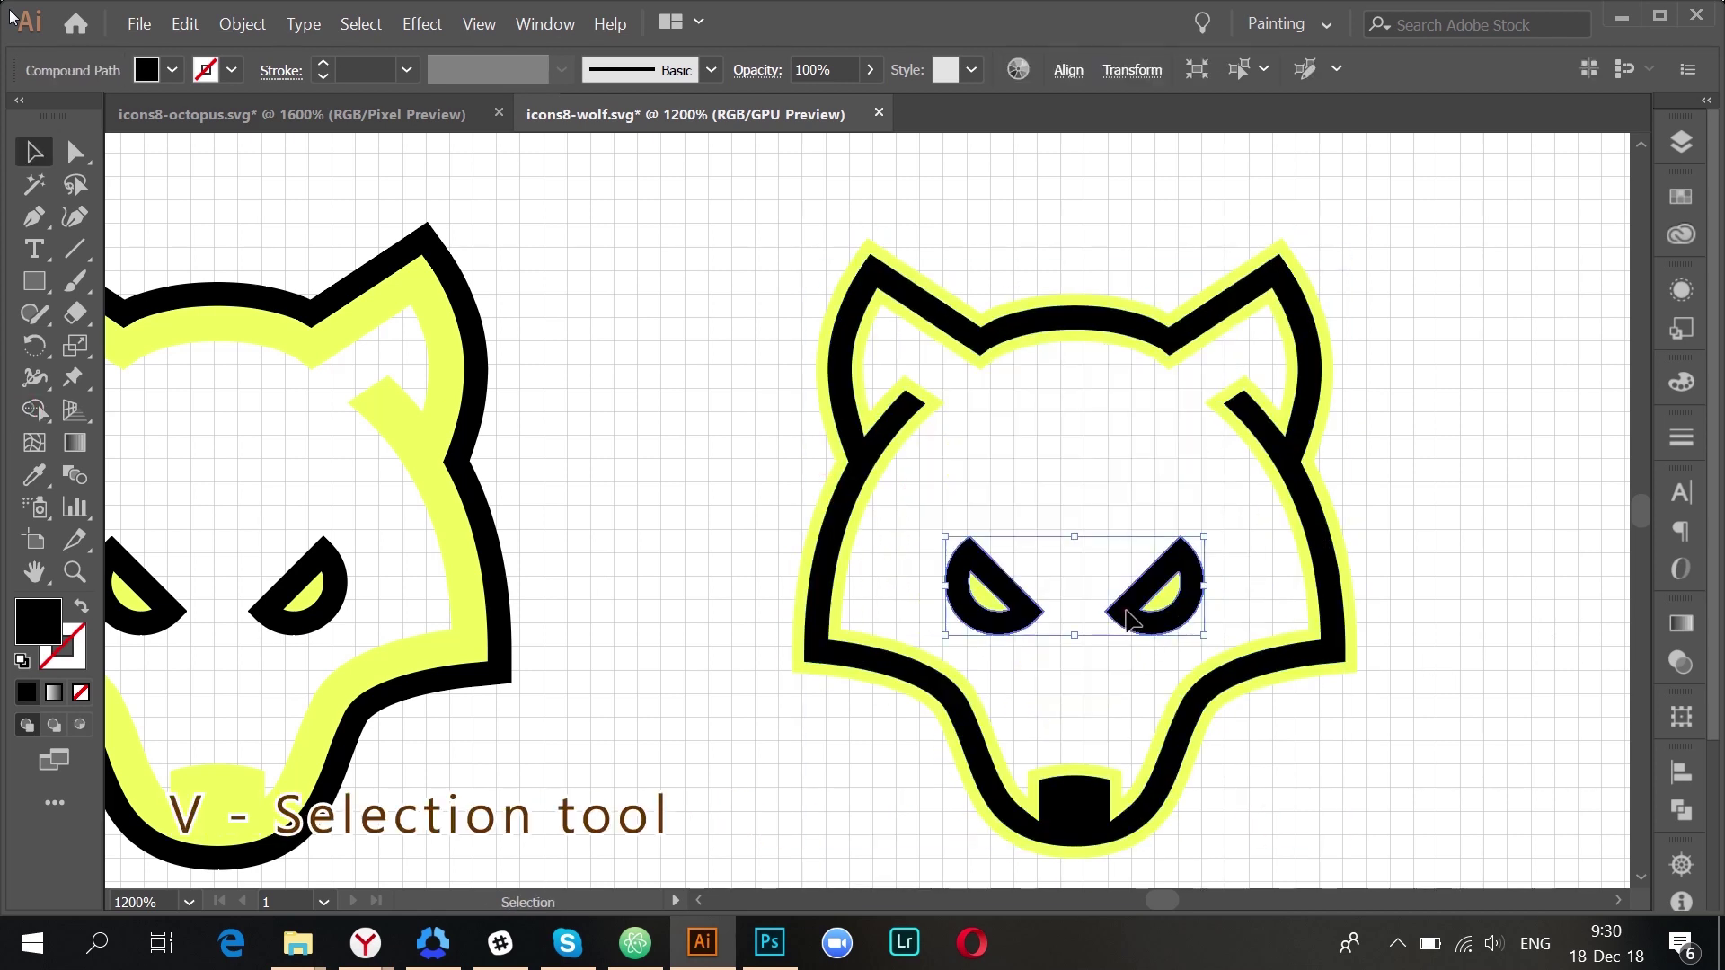
{"action": "key", "text": "Delete"}
- Unlock all artwork, delete the yellow outer outline, and select both yellow eyes
{"action": "key", "text": "ctrl+alt+2"}
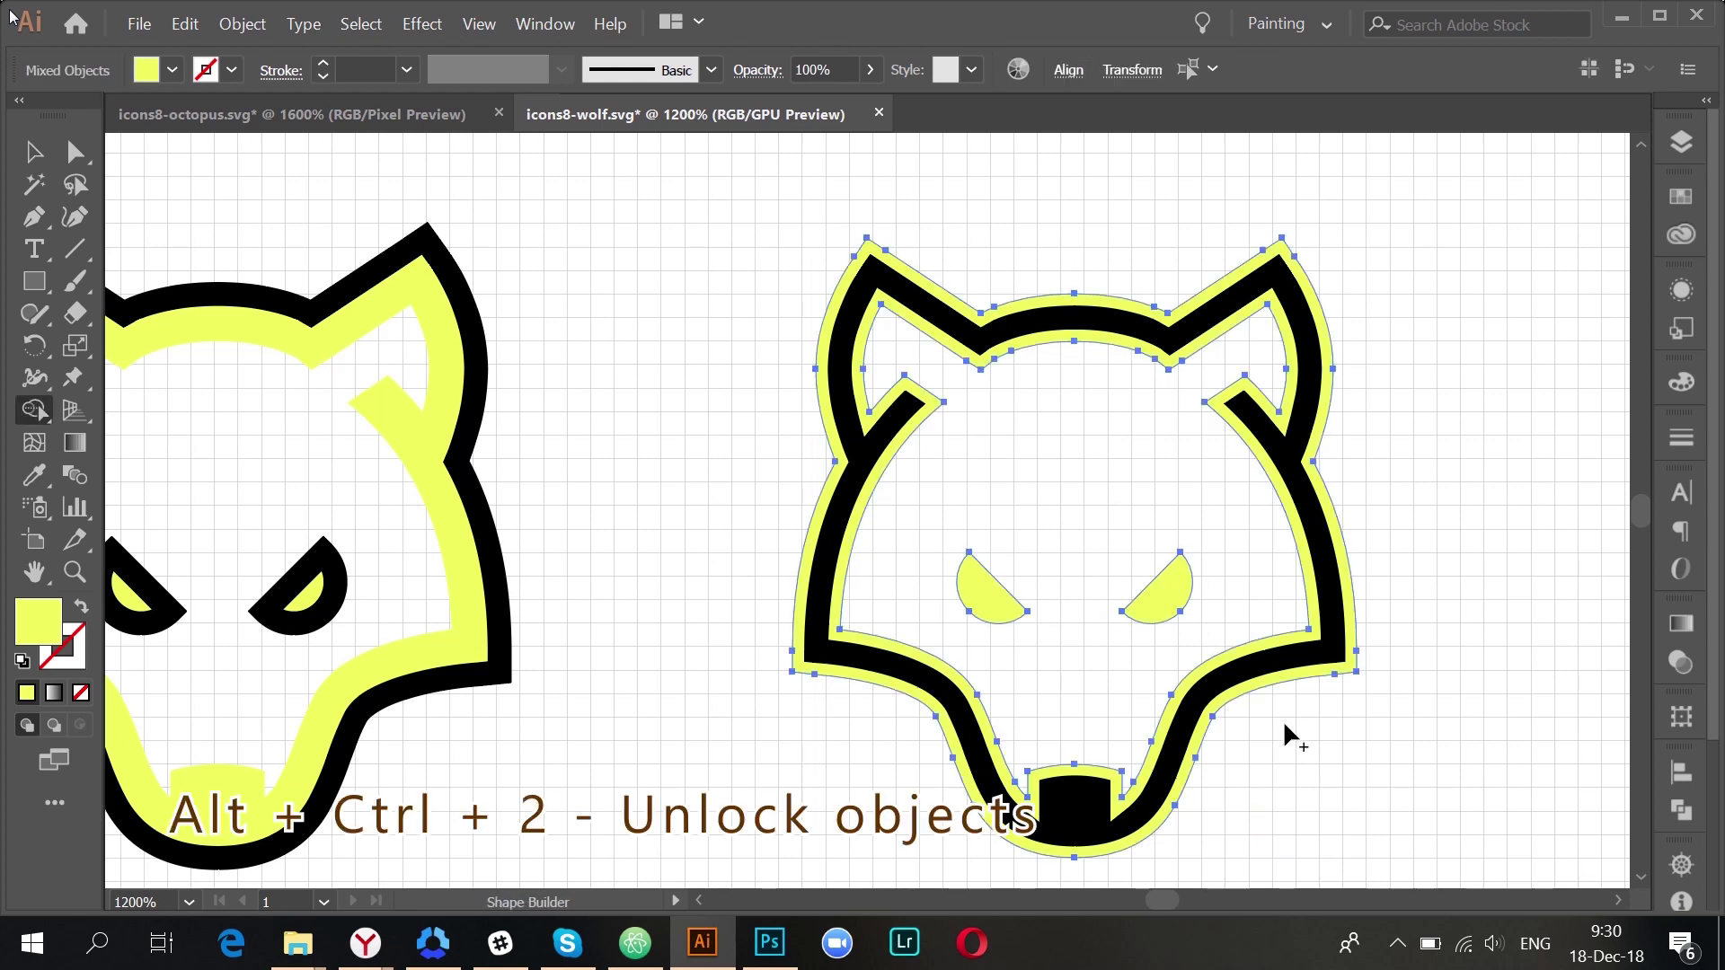
{"action": "key", "text": "shift+m"}
{"action": "key", "text": "v"}
{"action": "left_click", "coordinate": [1174, 596], "text": "shift"}
{"action": "left_click", "coordinate": [1004, 594], "text": "shift"}
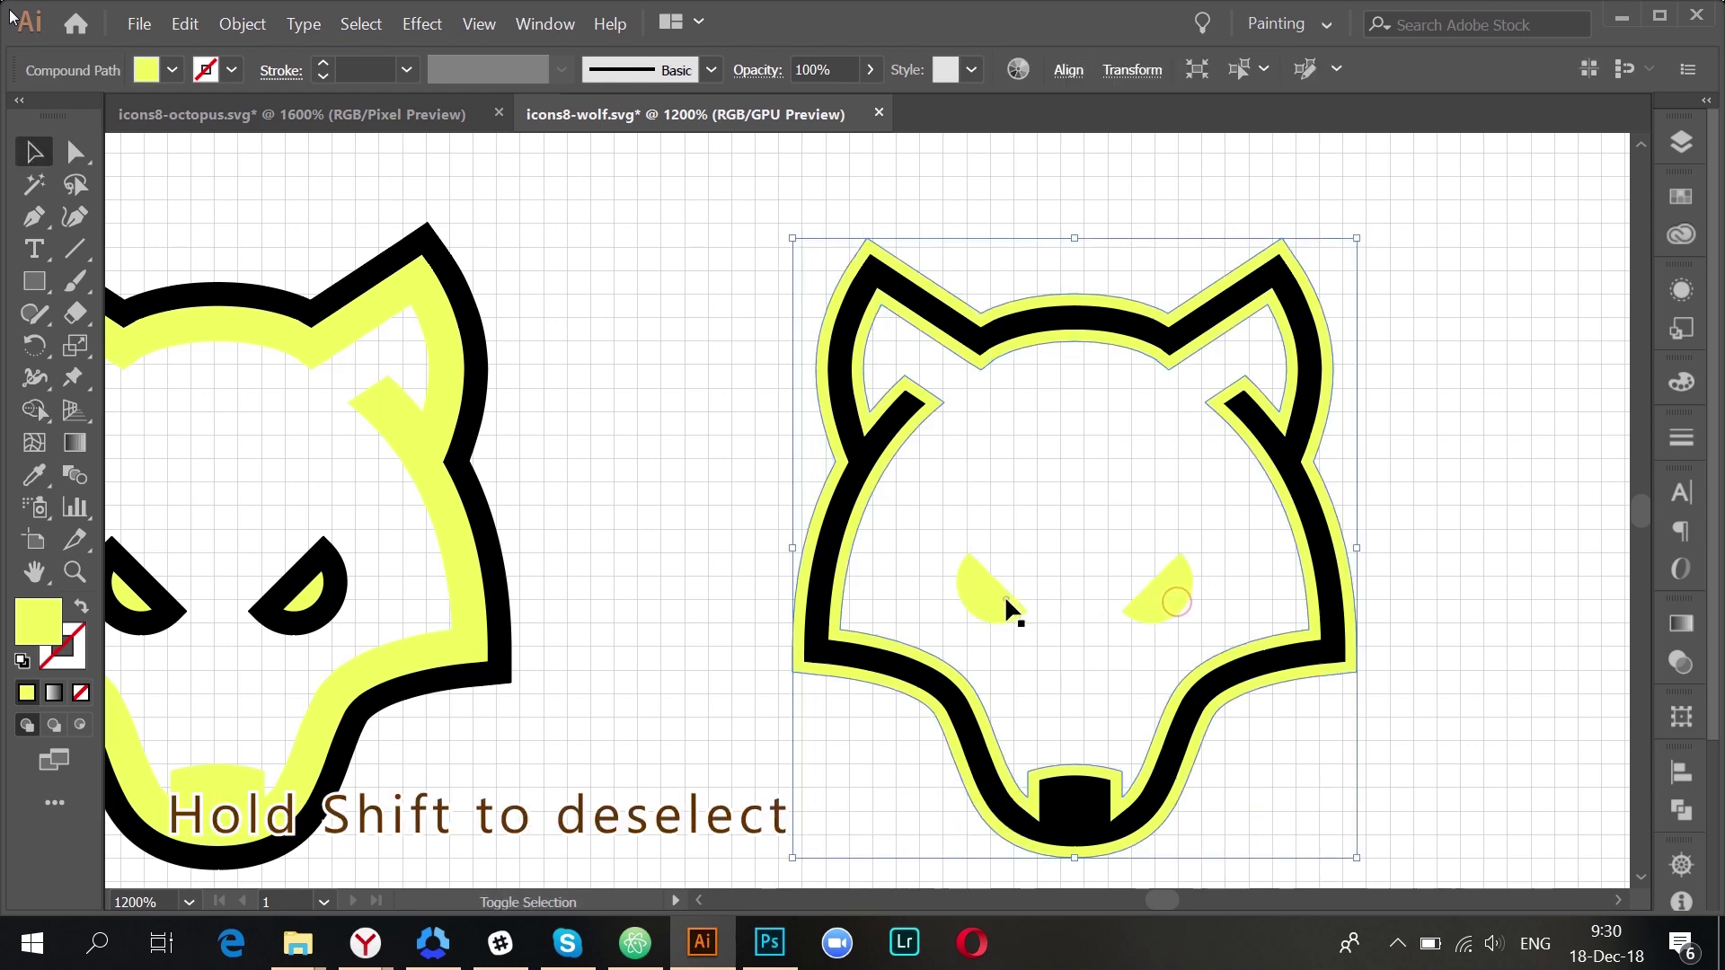
{"action": "key", "text": "Delete"}
{"action": "left_click_drag", "start_coordinate": [946, 516], "coordinate": [1232, 609]}
- Eyedrop the nose's black onto the eyes and reselect the whole right wolf head
{"action": "key", "text": "i"}
{"action": "left_click", "coordinate": [1078, 795]}
{"action": "key", "text": "v"}
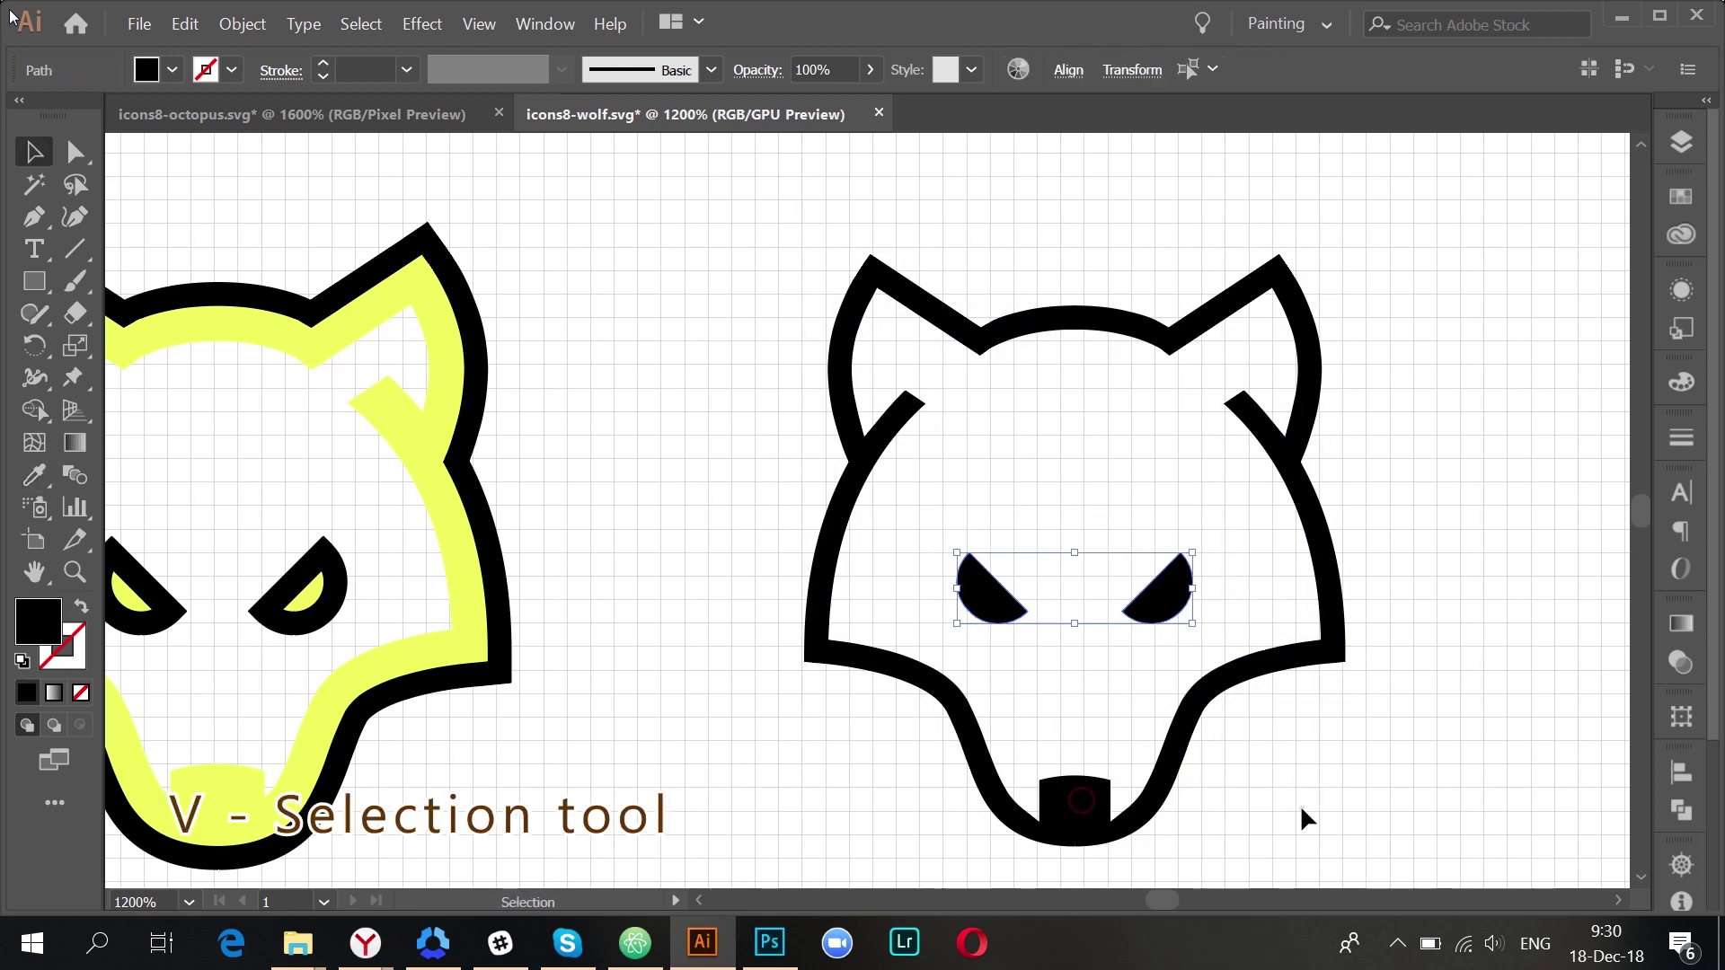
{"action": "left_click_drag", "start_coordinate": [1302, 804], "coordinate": [1095, 593]}
- Double the wolf's width to 46 px with *2 in the Transform panel
{"action": "scroll", "coordinate": [1134, 144], "scroll_direction": "left", "scroll_amount": 2}
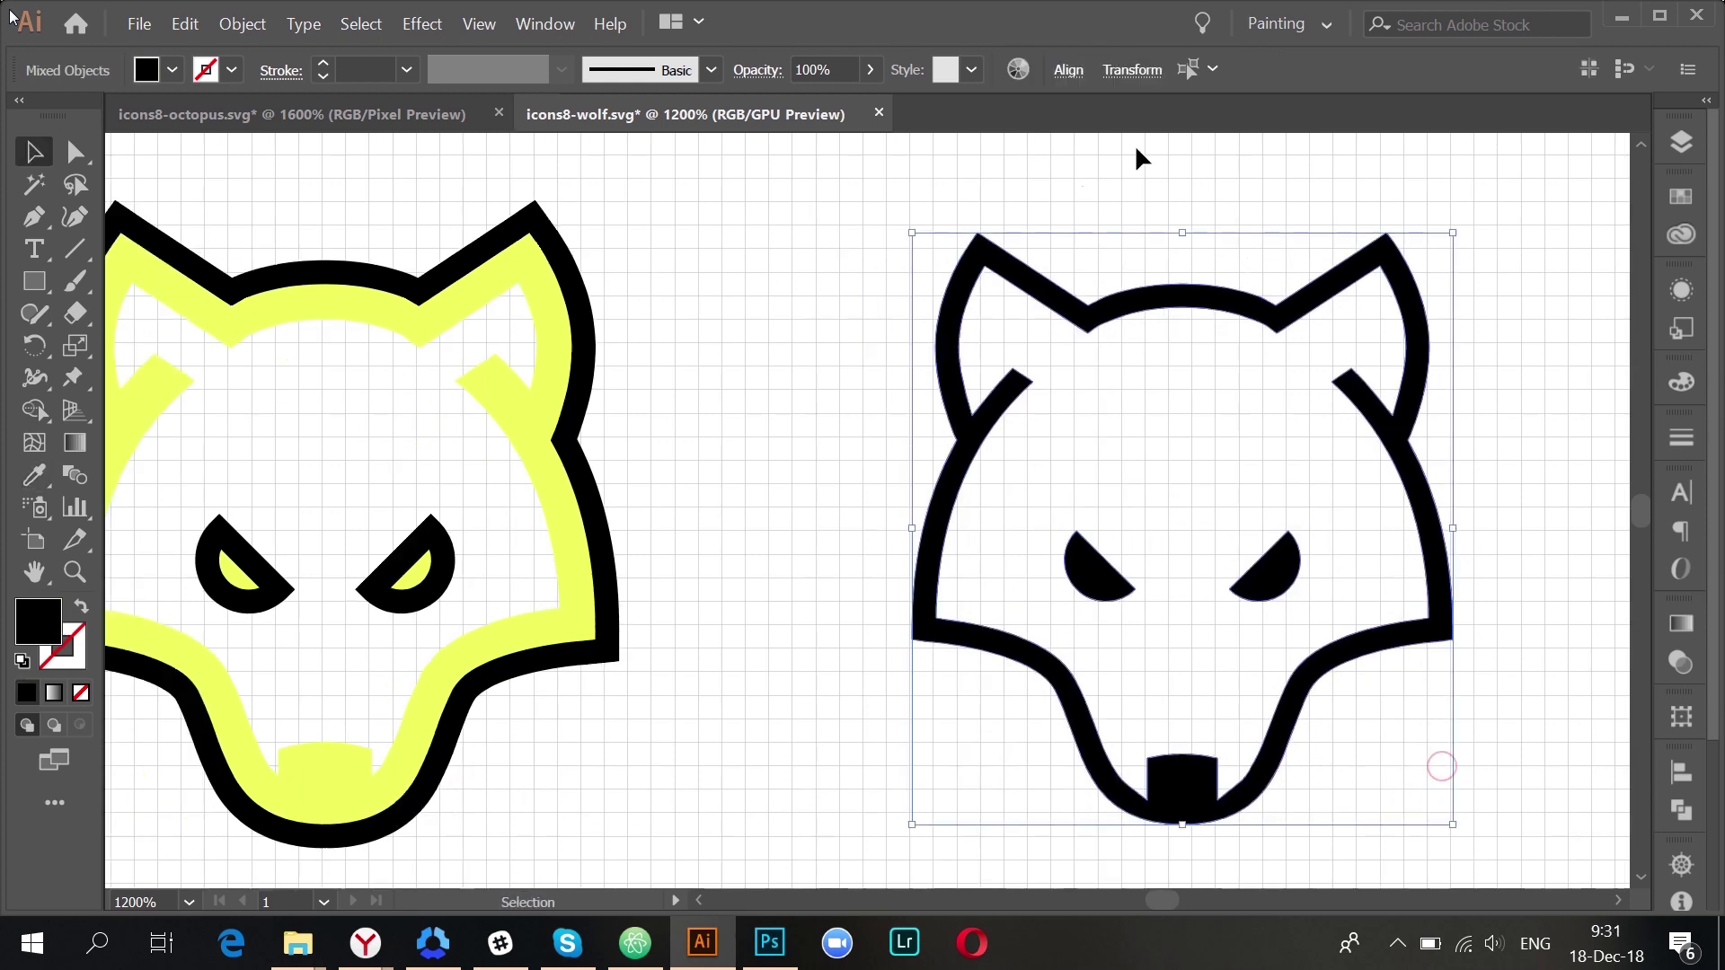
{"action": "left_click", "coordinate": [1129, 71]}
{"action": "left_click", "coordinate": [1078, 115]}
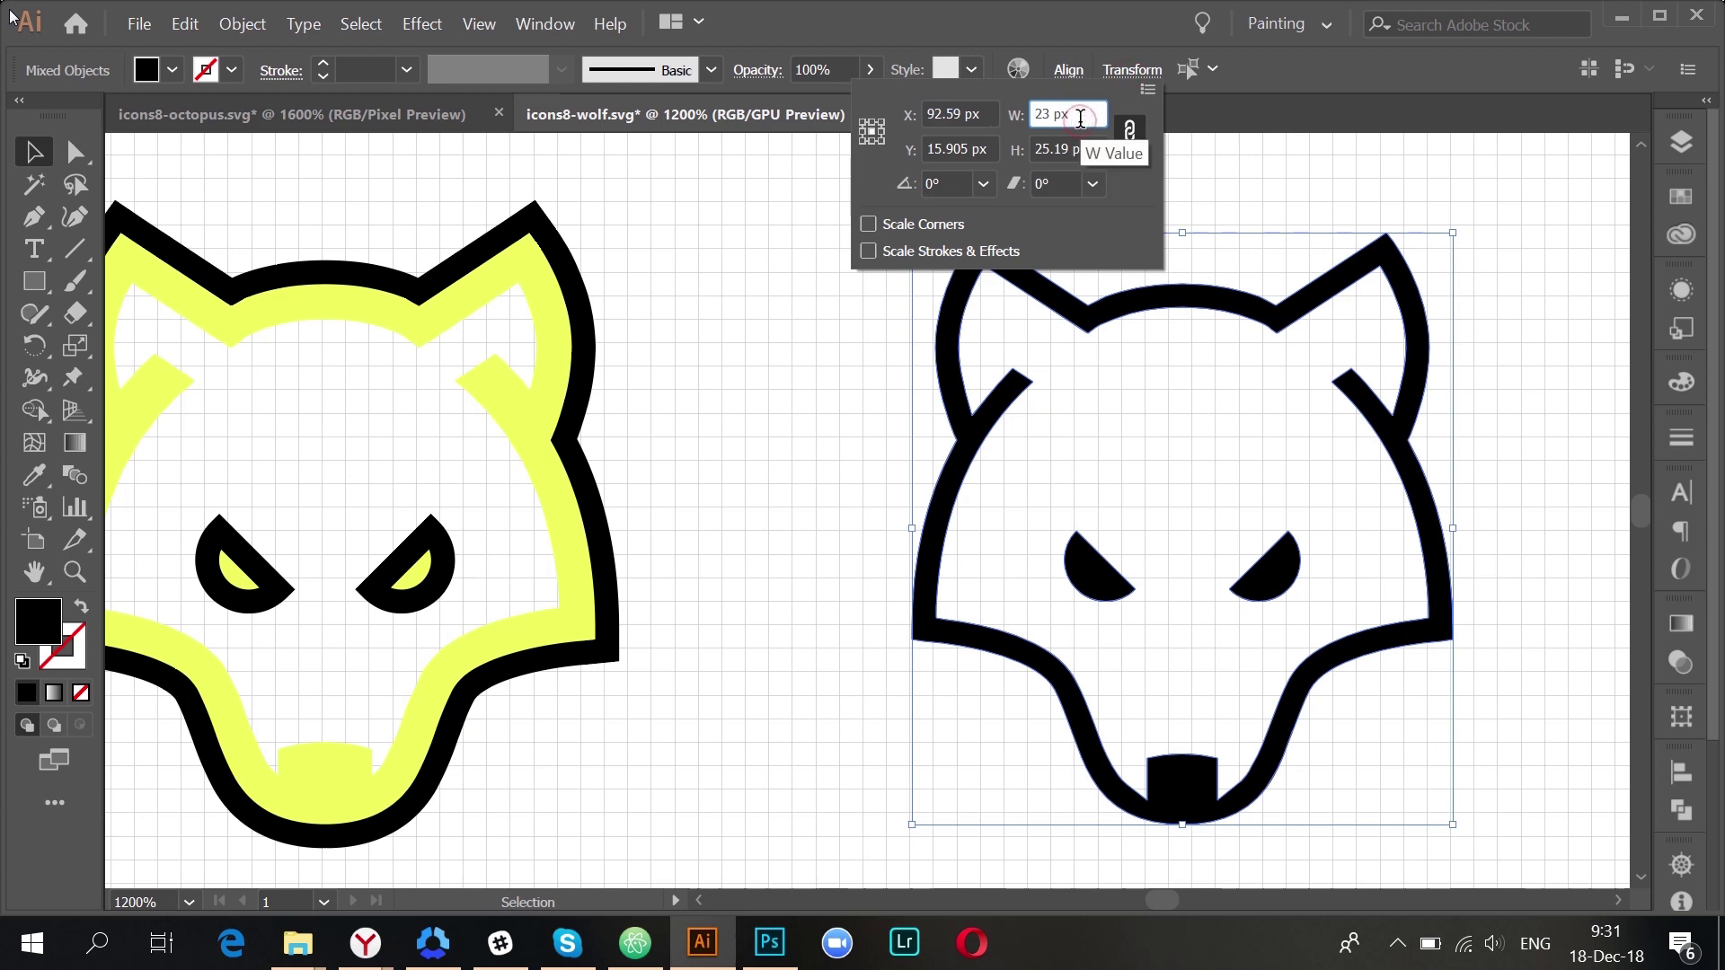
{"action": "type", "text": "*2"}
{"action": "key", "text": "Return"}
{"action": "key", "text": "ctrl+minus"}
{"action": "key", "text": "ctrl+minus"}
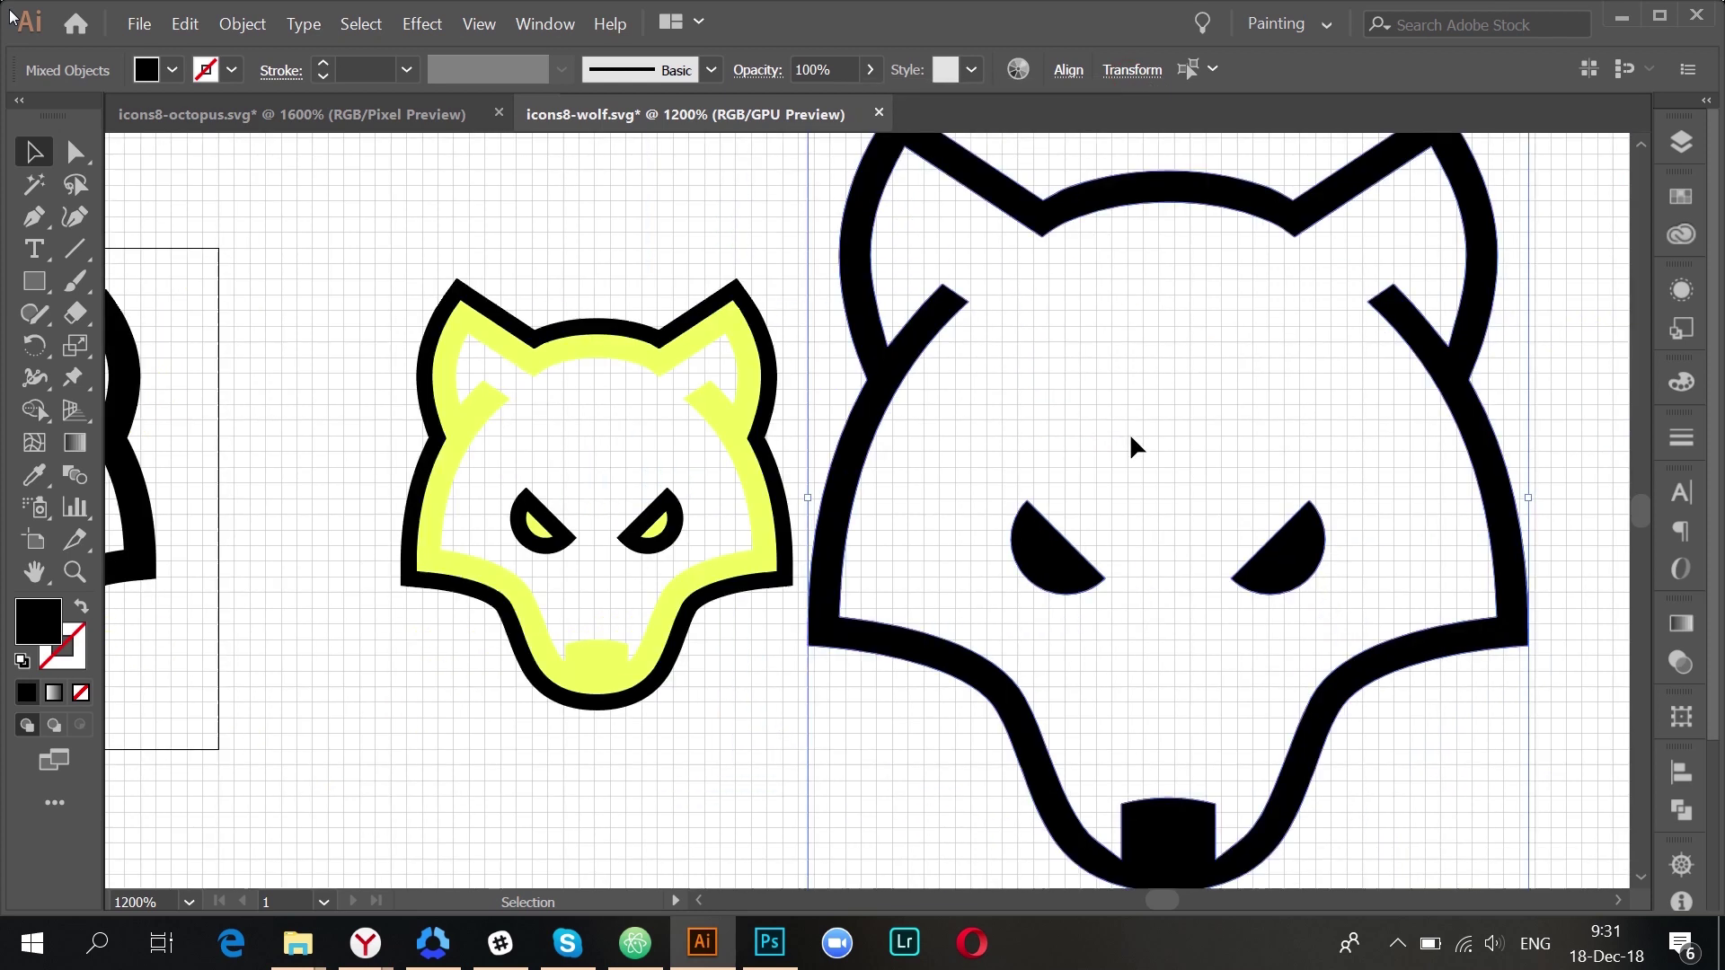
- Set the wolf's X position to 93 px and turn on Pixel Preview
{"action": "scroll", "coordinate": [1129, 433], "scroll_direction": "down", "scroll_amount": 1}
{"action": "left_click", "coordinate": [1120, 74]}
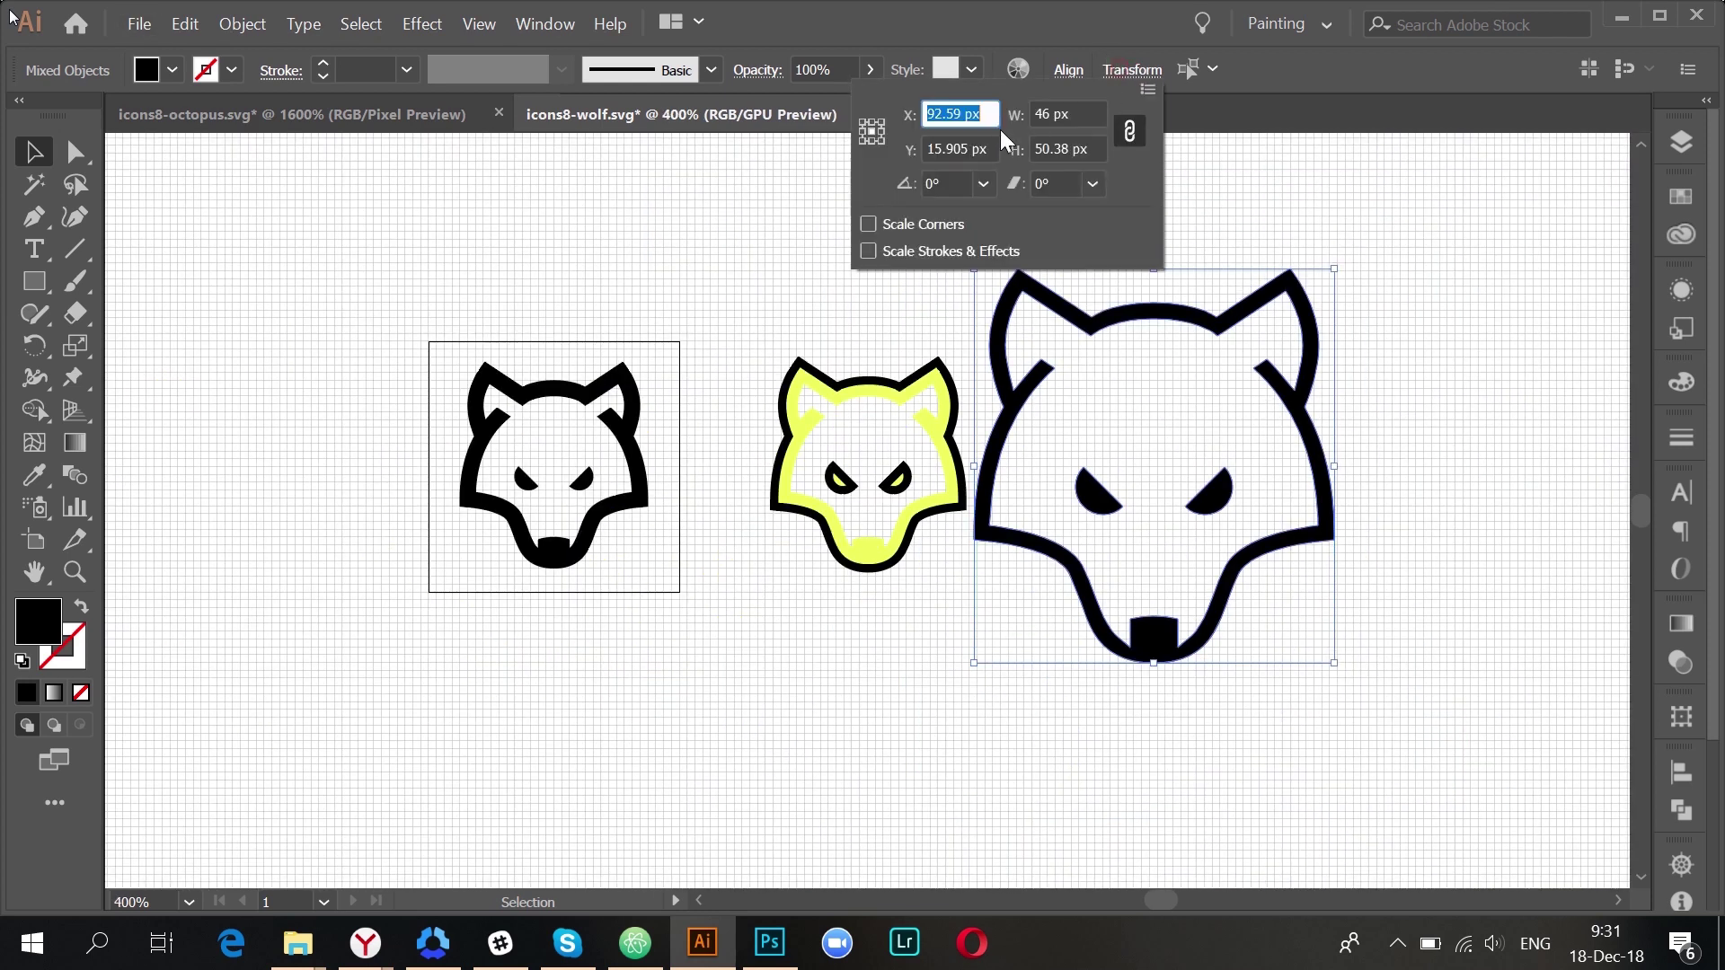
{"action": "type", "text": "93"}
{"action": "key", "text": "Return"}
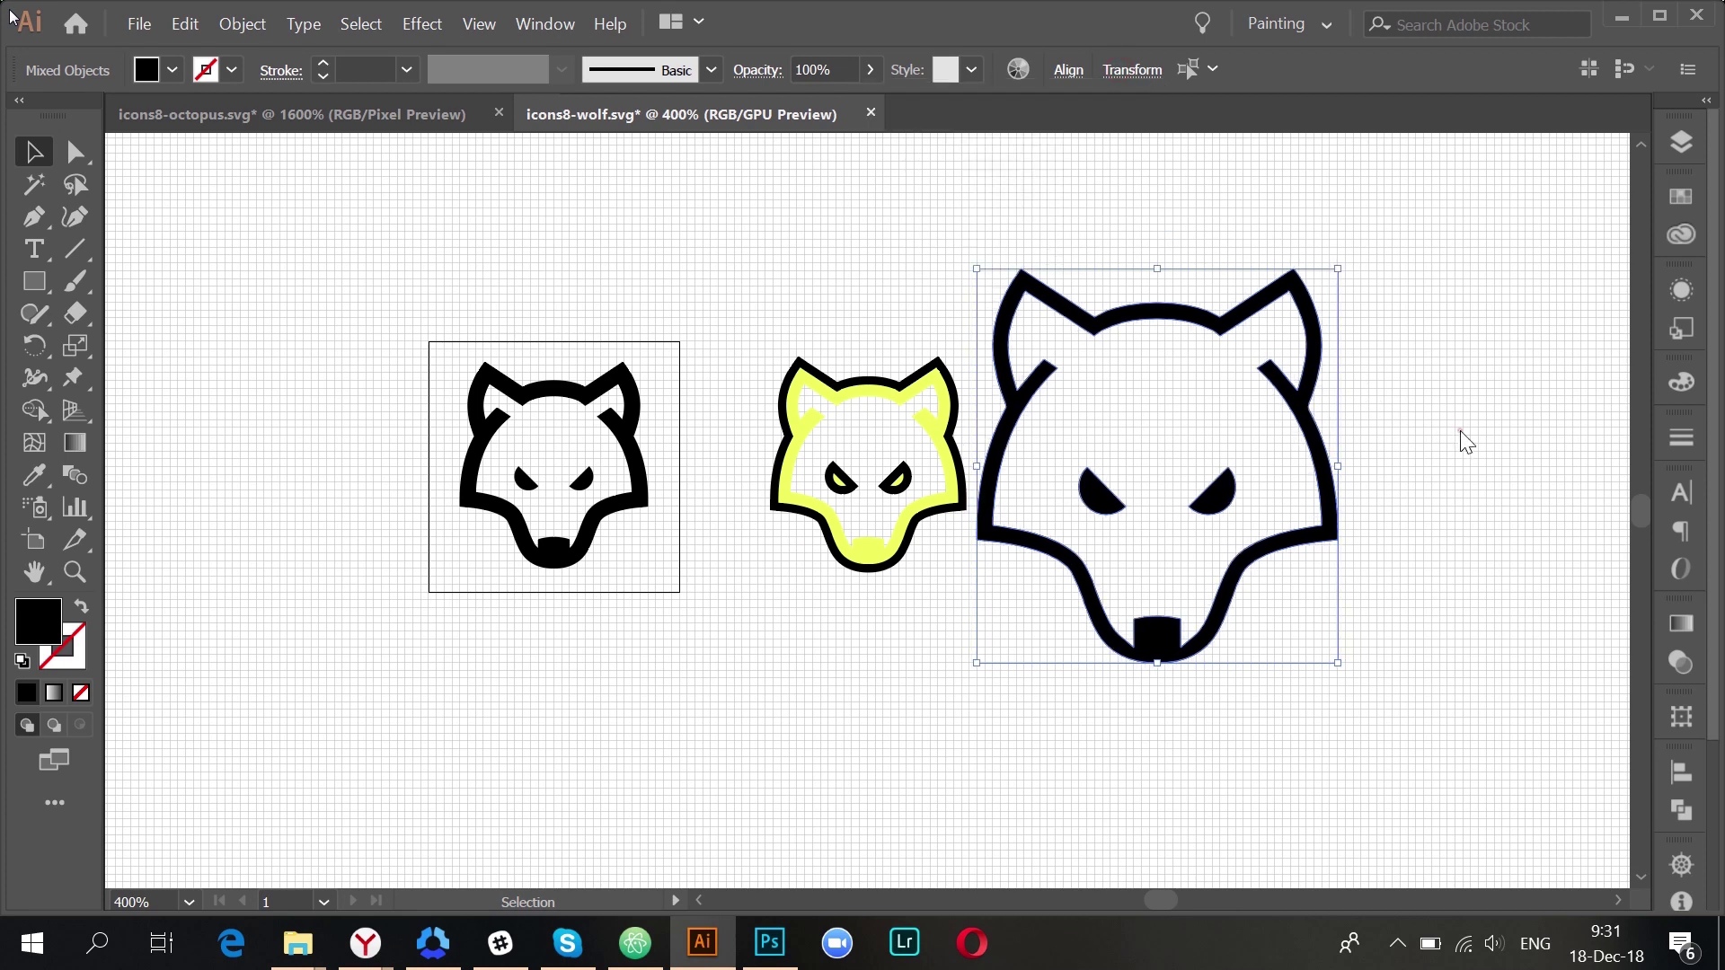
{"action": "key", "text": "ctrl+alt+y"}
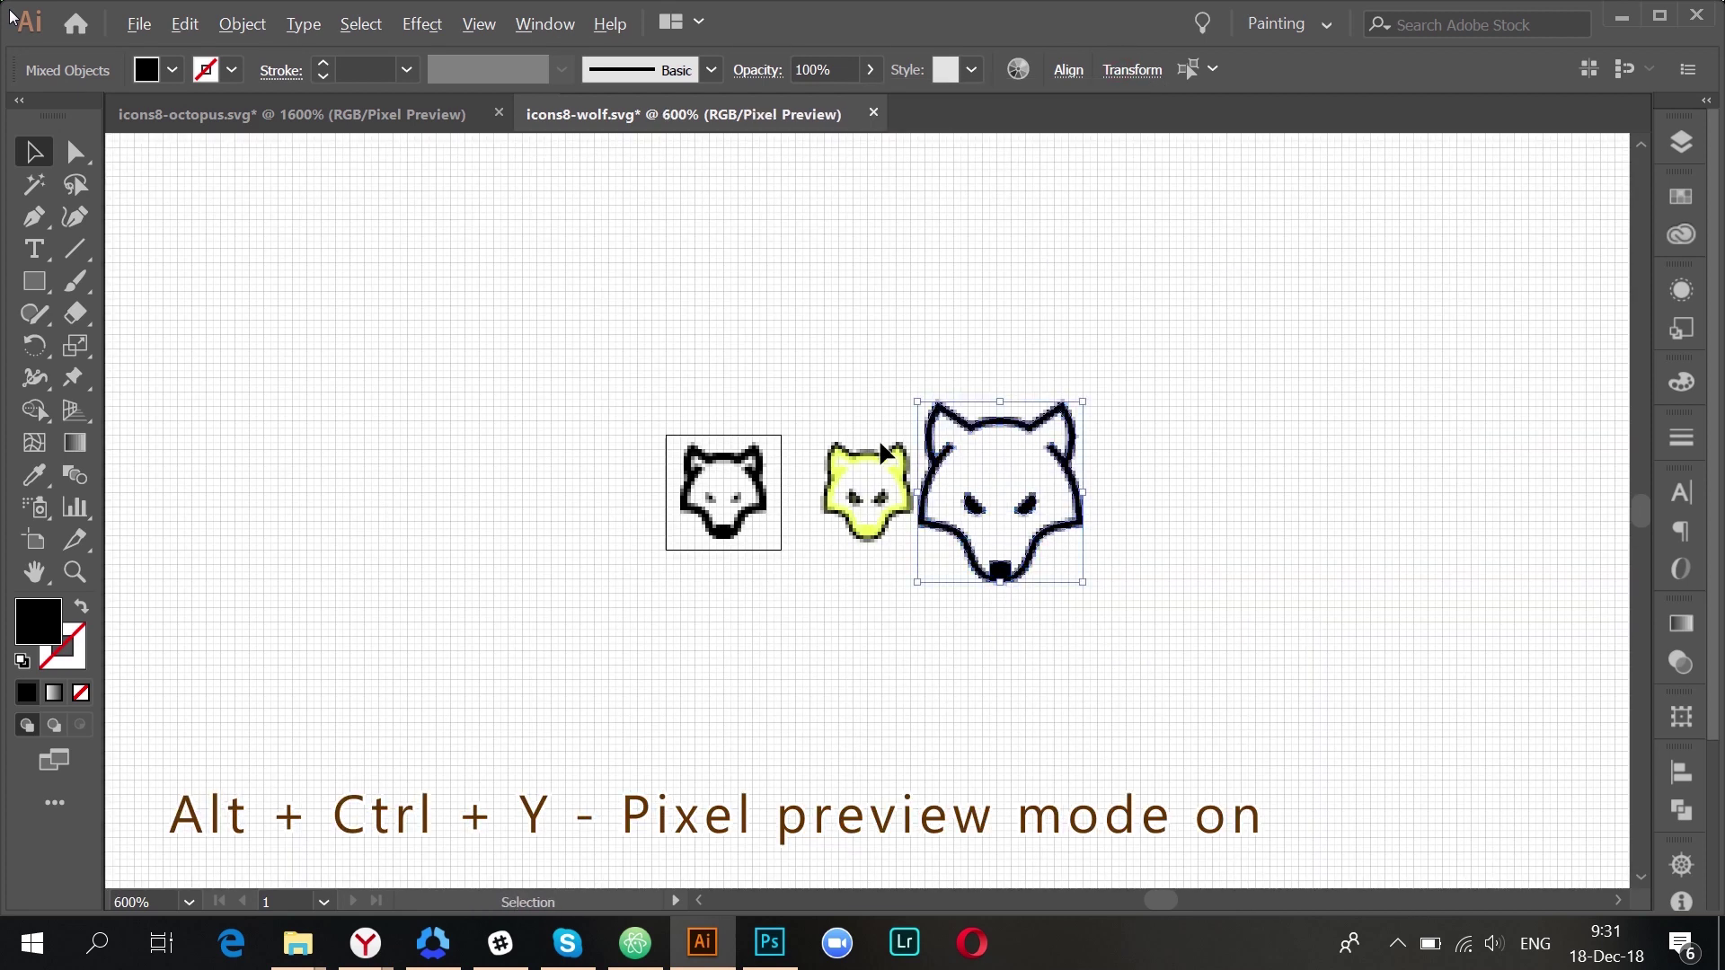
- Marquee-select the yellow wolf icon and delete it
{"action": "scroll", "coordinate": [879, 438], "scroll_direction": "up", "scroll_amount": 2}
{"action": "left_click_drag", "start_coordinate": [662, 355], "coordinate": [979, 794]}
{"action": "key", "text": "Delete"}
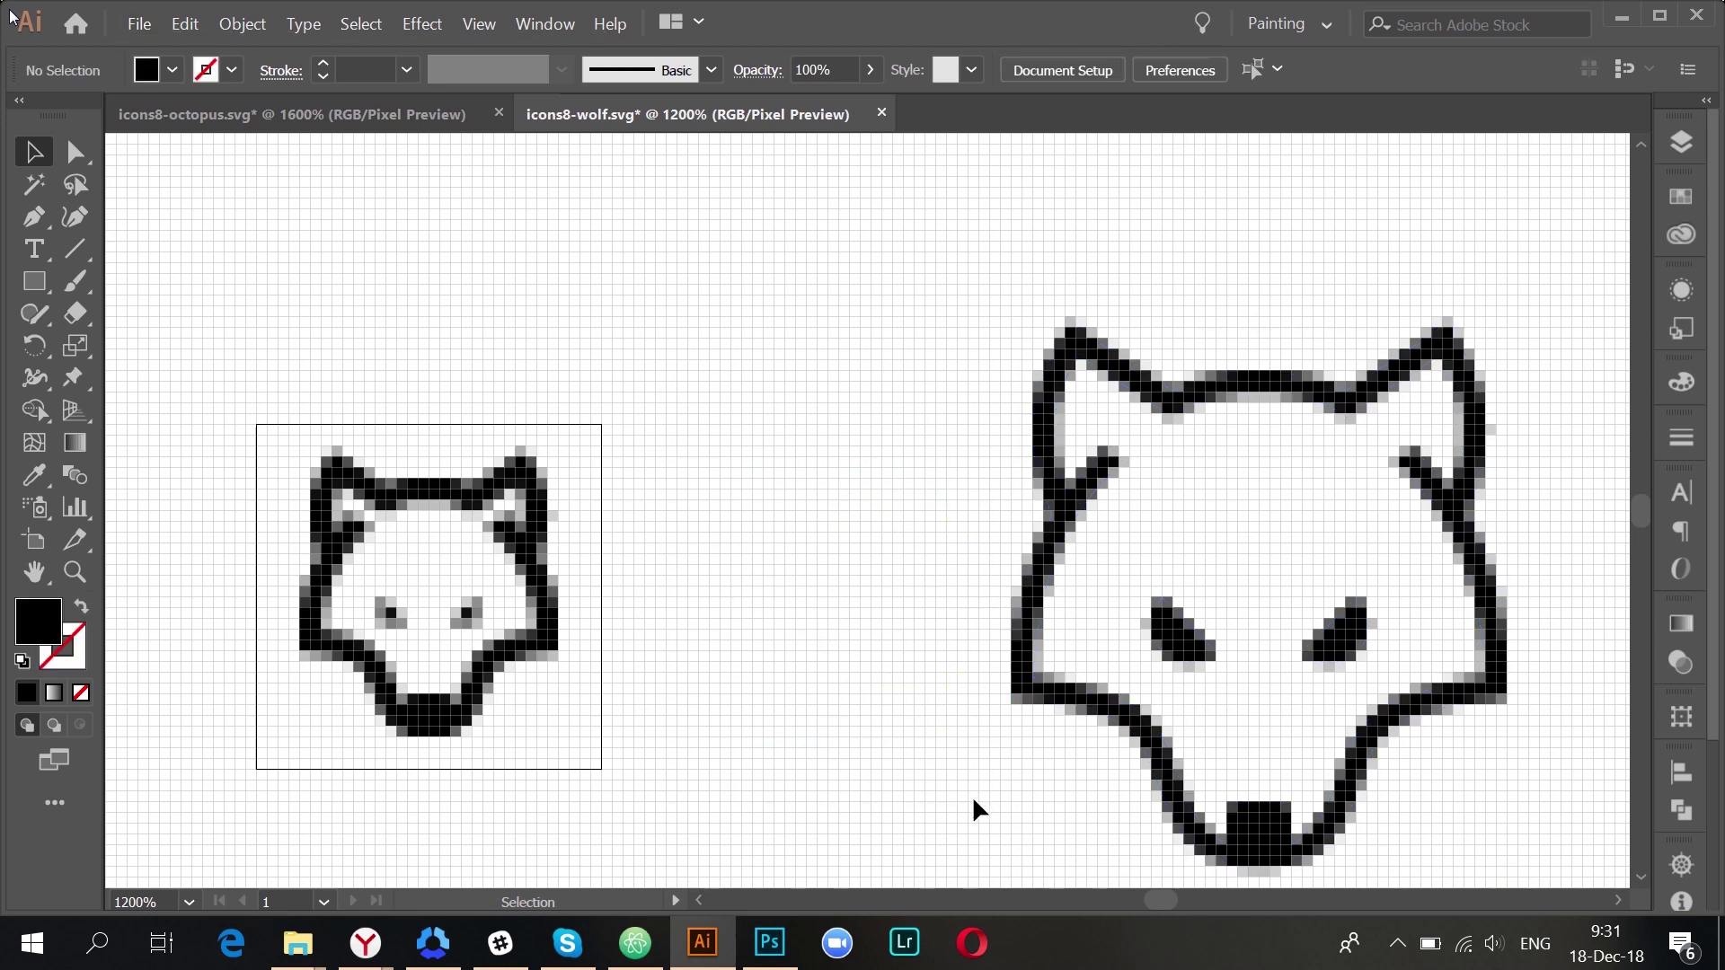
- Alt-drag a copy of the left eye over the right eye so both match
{"action": "scroll", "coordinate": [1301, 578], "scroll_direction": "up", "scroll_amount": 1}
{"action": "scroll", "coordinate": [1301, 579], "scroll_direction": "up", "scroll_amount": 2}
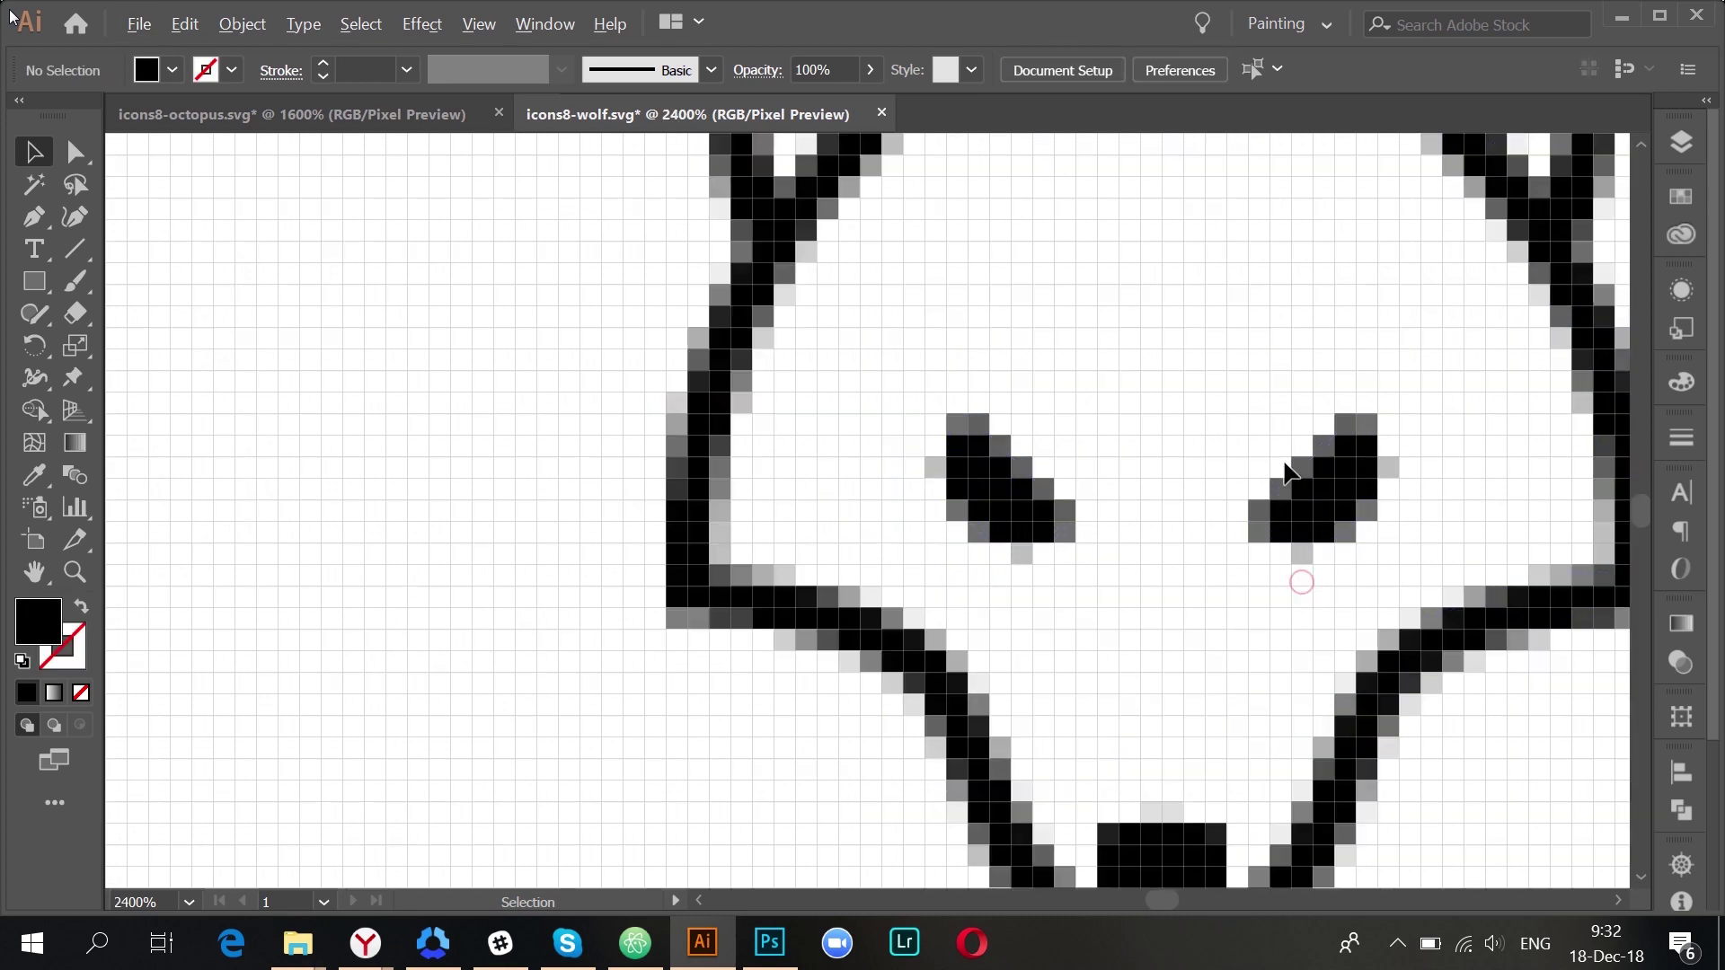
{"action": "left_click_drag", "start_coordinate": [1475, 522], "coordinate": [886, 477]}
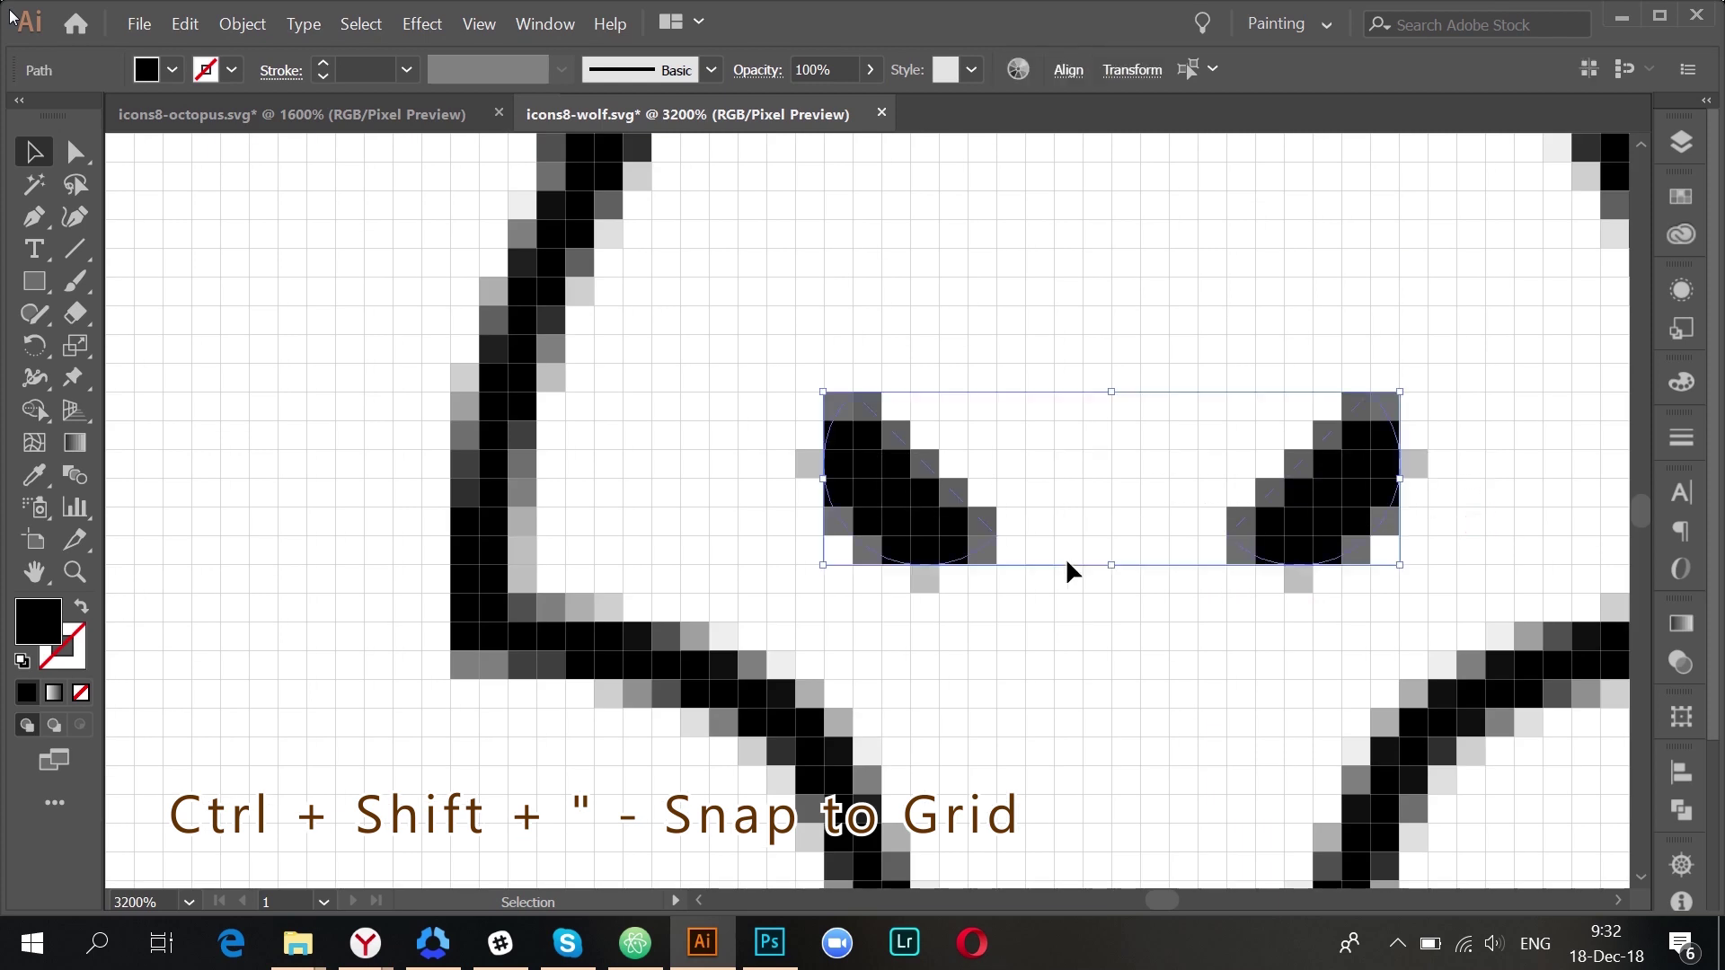
{"action": "left_click", "coordinate": [1139, 613]}
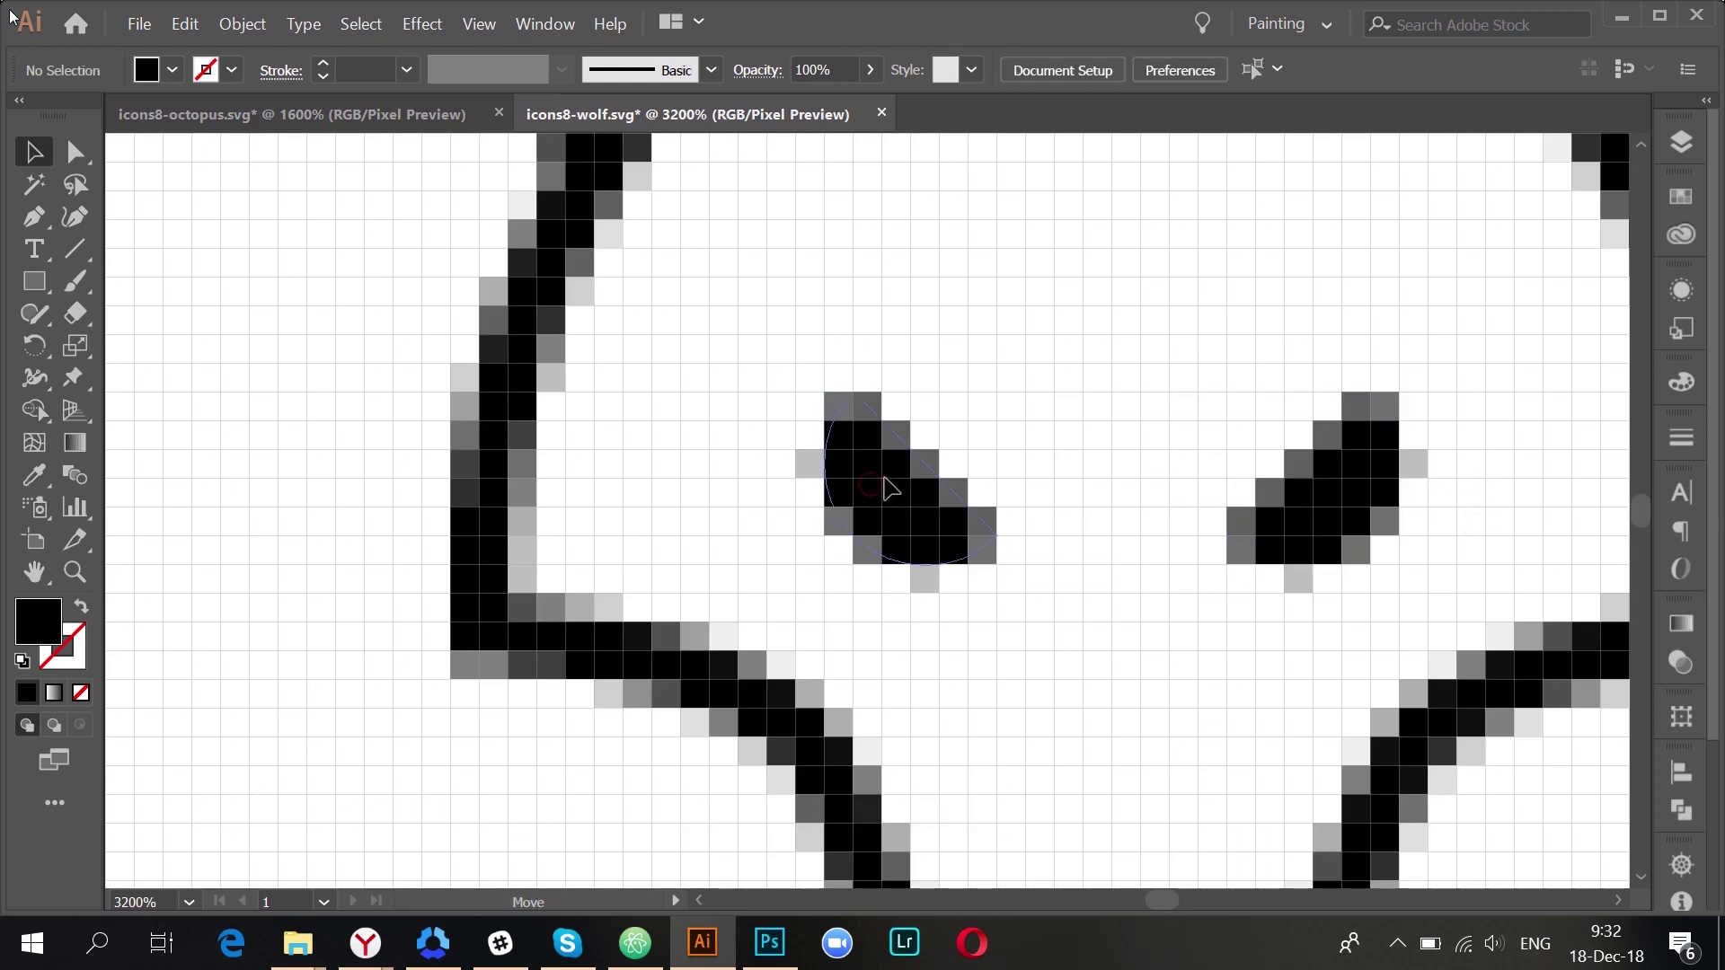
{"action": "key", "text": "ctrl+z"}
{"action": "key", "text": "ctrl+z"}
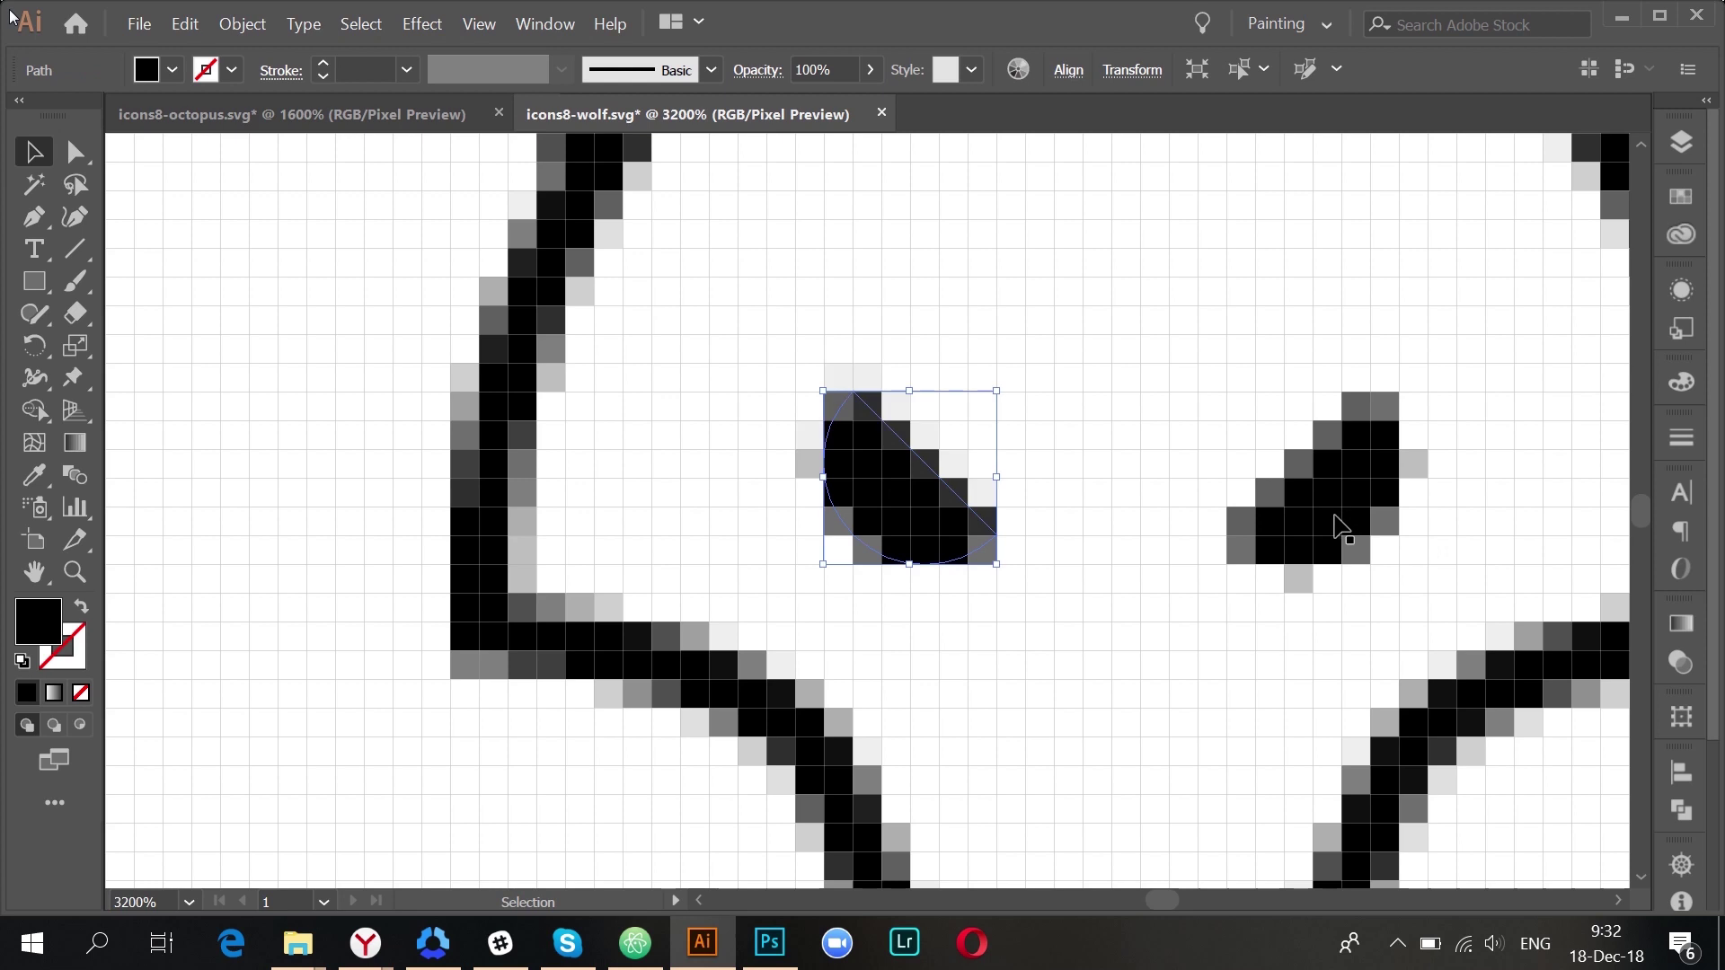
{"action": "left_click_drag", "start_coordinate": [889, 485], "coordinate": [1363, 504]}
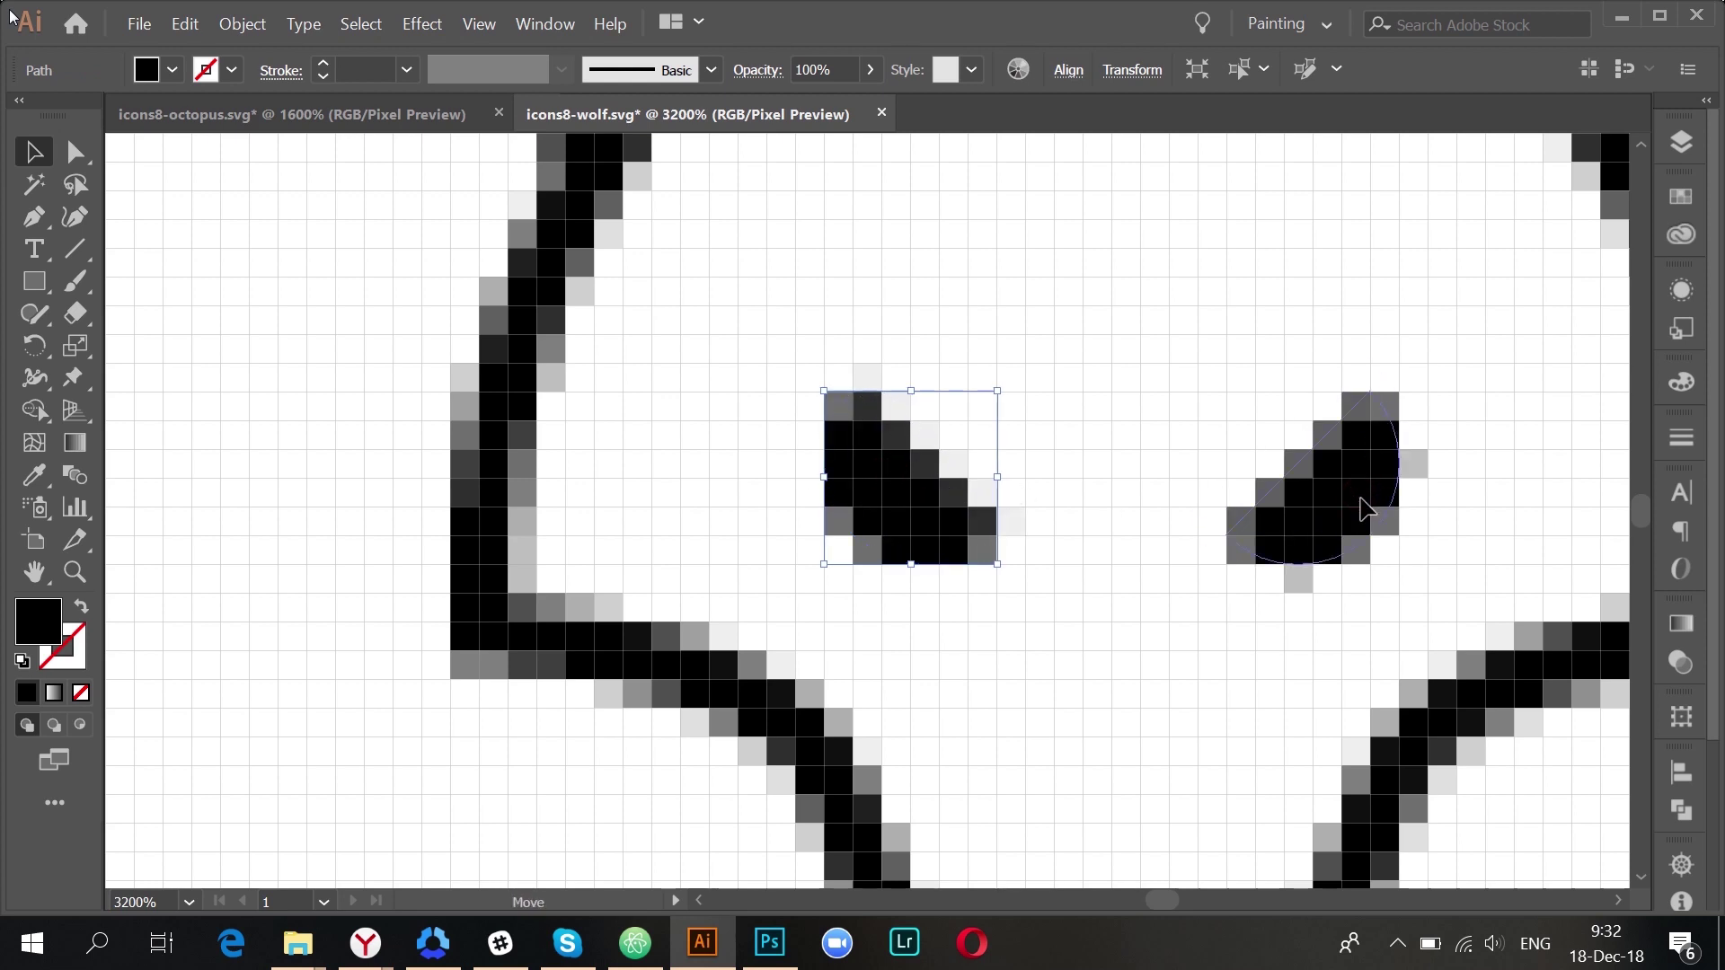
{"action": "left_click", "coordinate": [1441, 532]}
- Flatten the top of the nose by adjusting its top anchor points with Direct Selection
{"action": "scroll", "coordinate": [1044, 530], "scroll_direction": "down", "scroll_amount": 3}
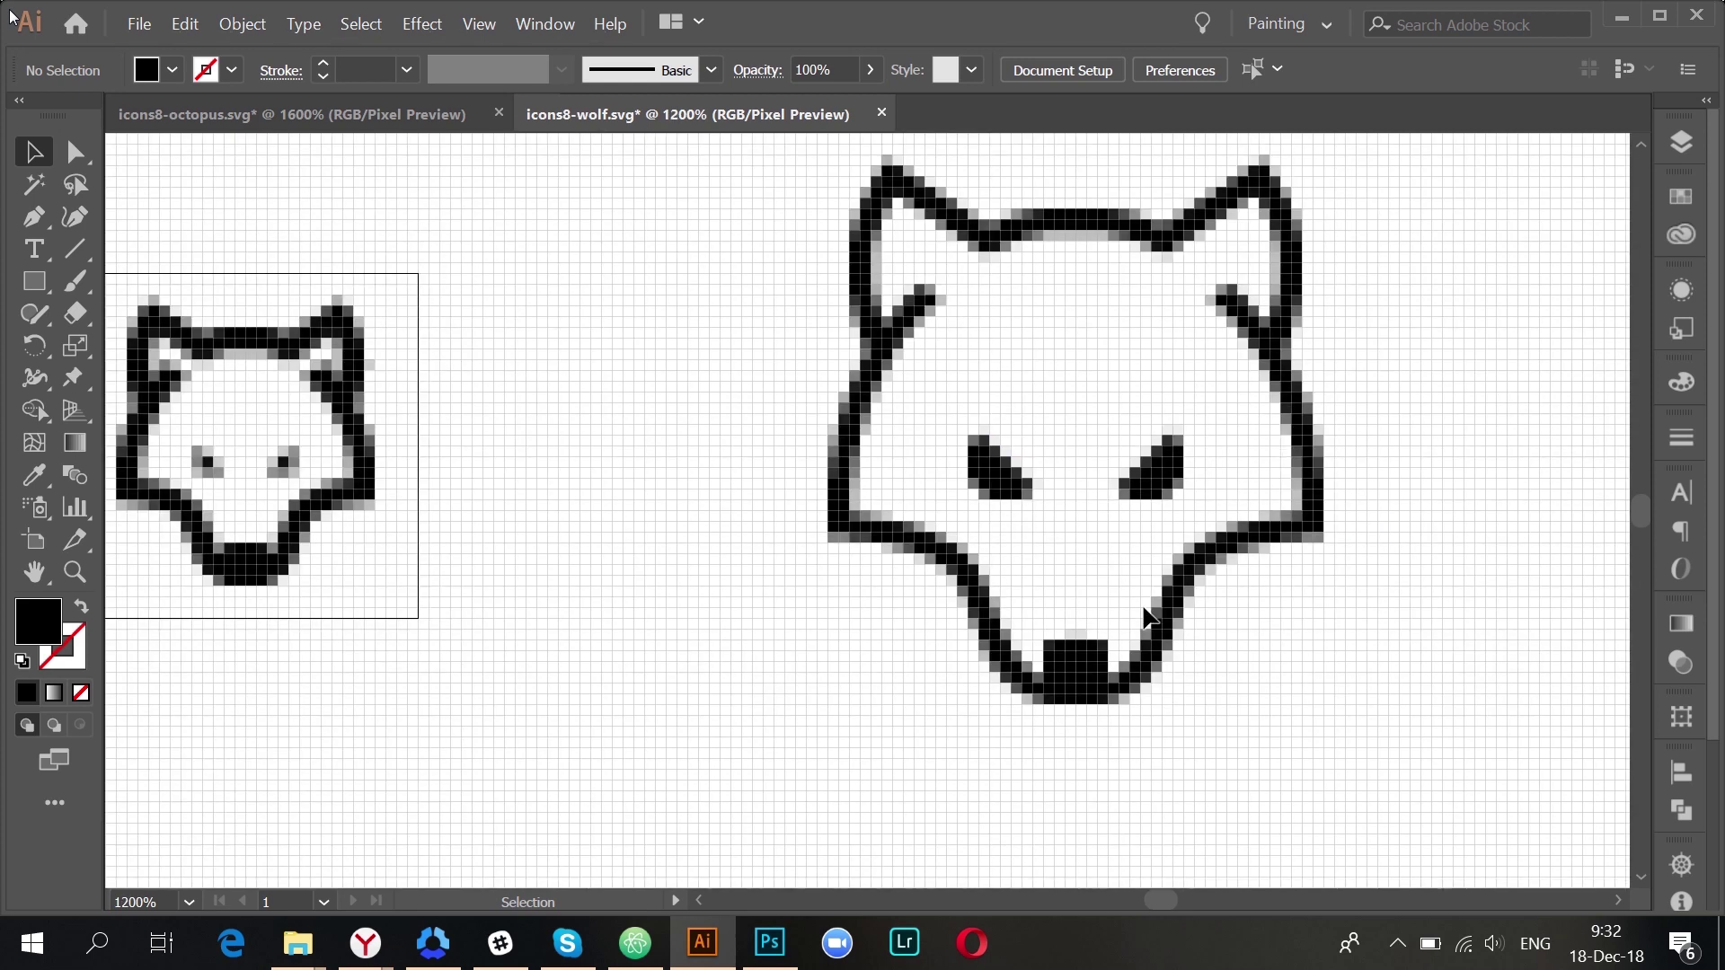
{"action": "scroll", "coordinate": [1070, 532], "scroll_direction": "up", "scroll_amount": 1}
{"action": "left_click_drag", "start_coordinate": [1144, 740], "coordinate": [1317, 730]}
{"action": "key", "text": "a"}
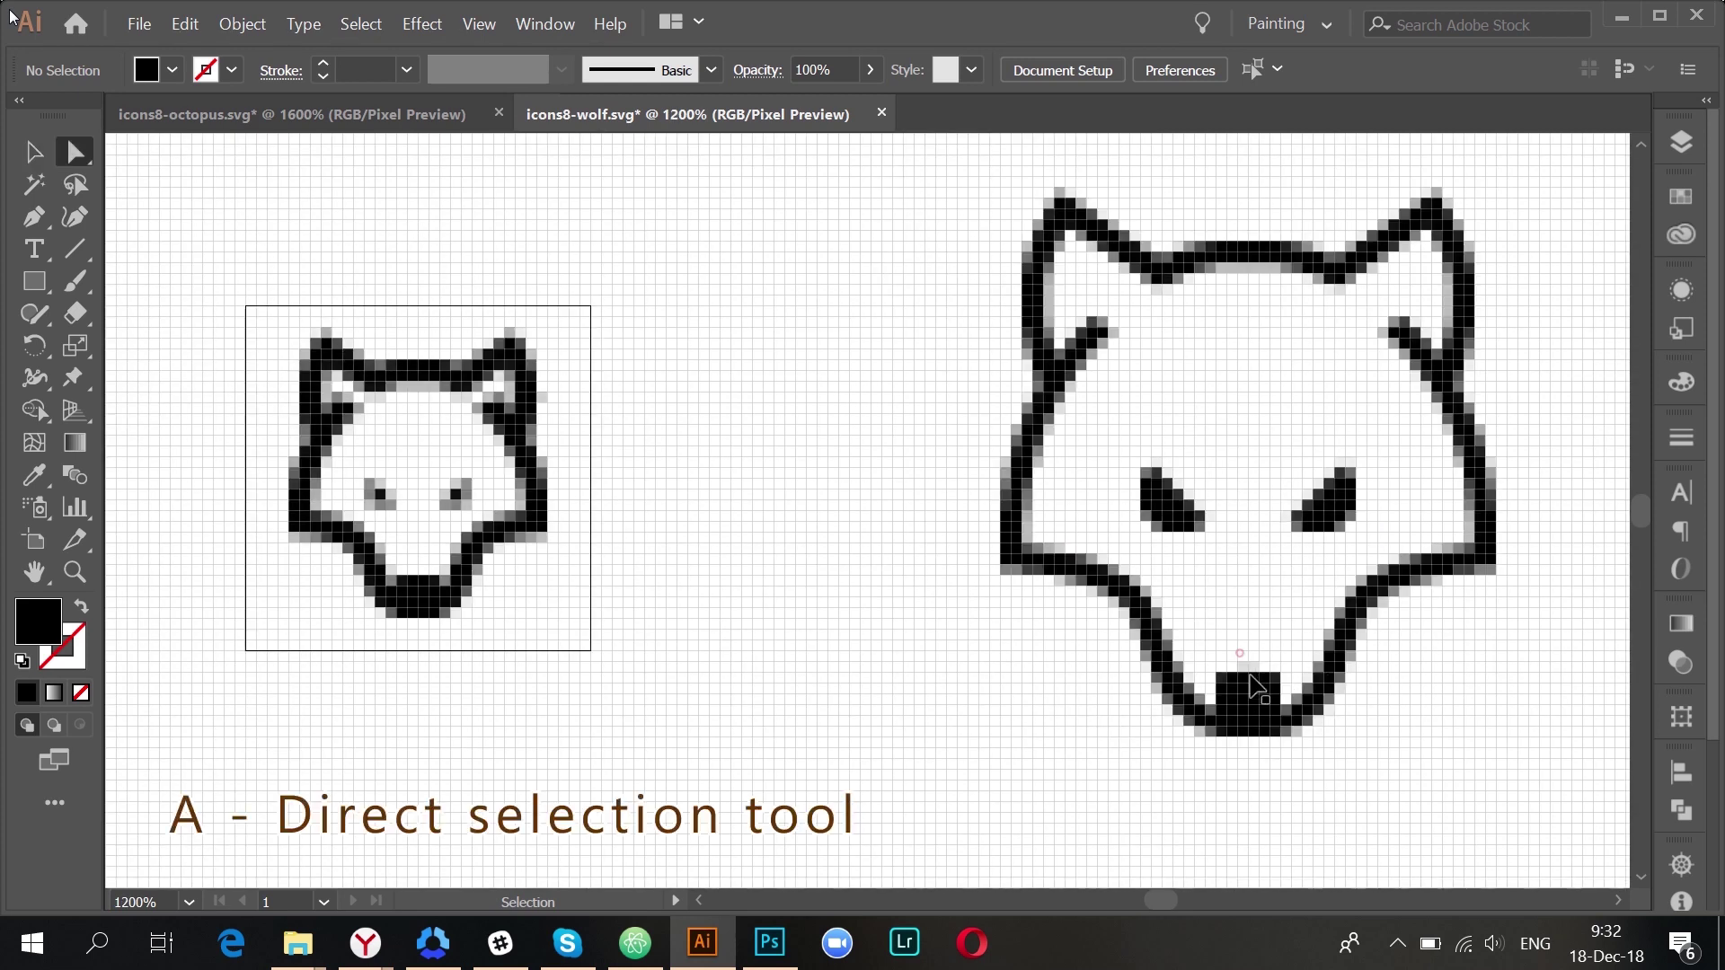
{"action": "left_click_drag", "start_coordinate": [1239, 653], "coordinate": [1253, 681]}
{"action": "scroll", "coordinate": [1270, 697], "scroll_direction": "up", "scroll_amount": 2}
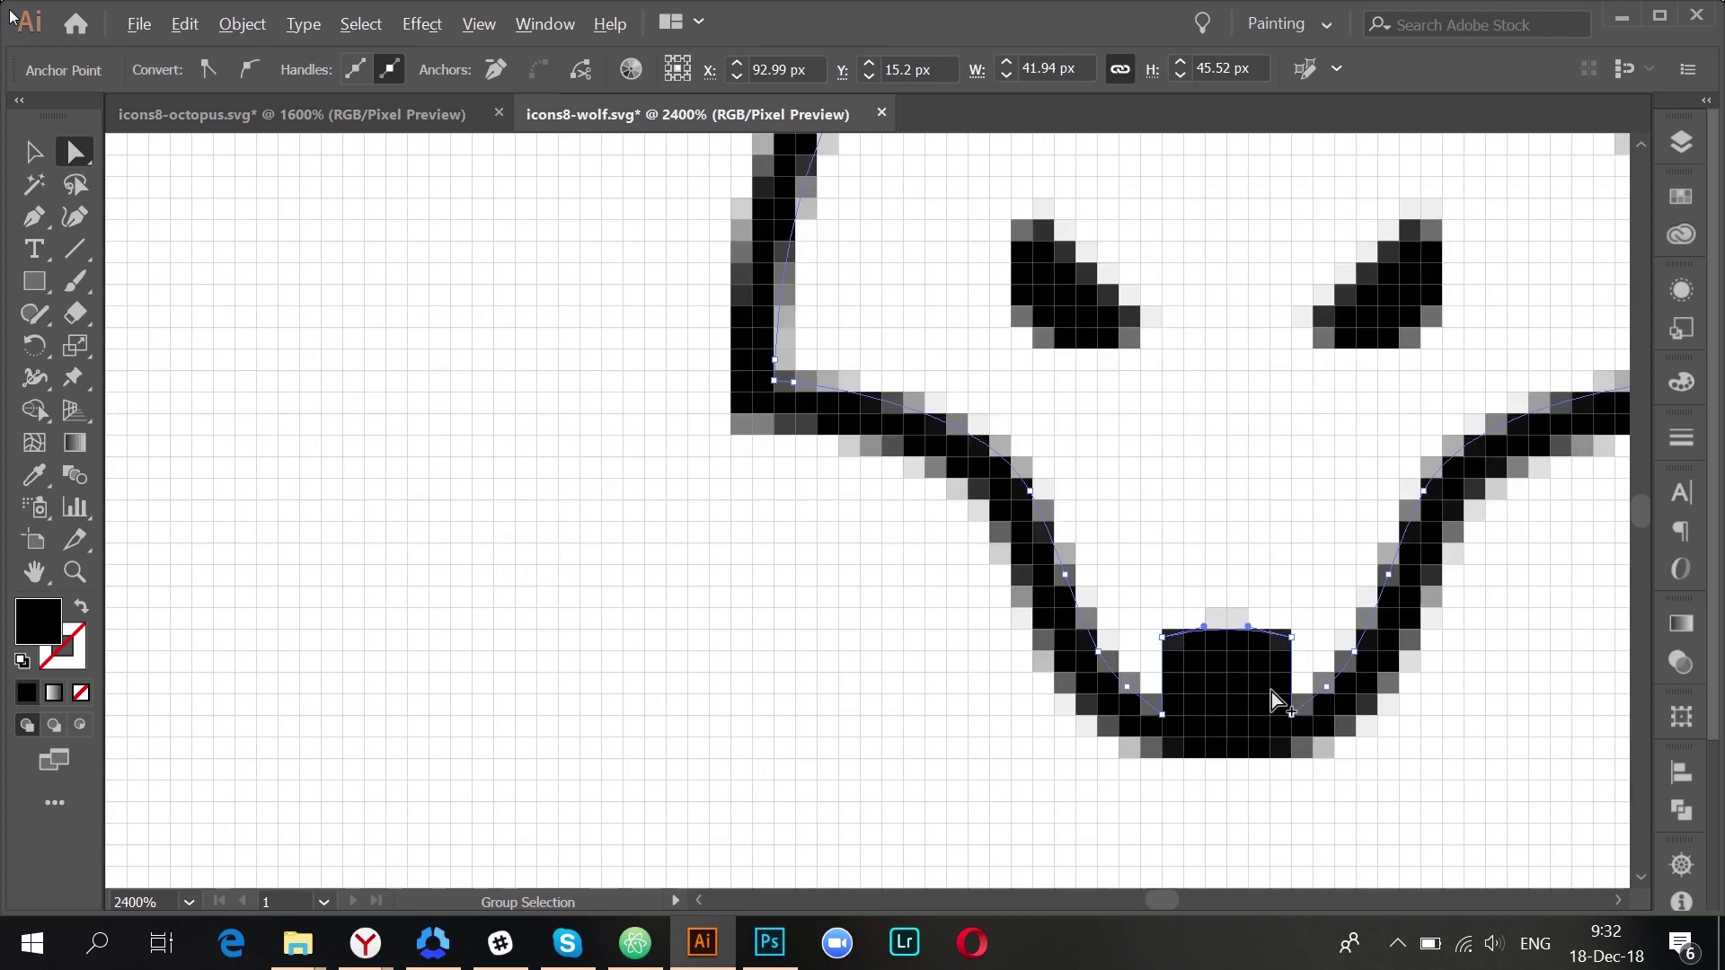
{"action": "scroll", "coordinate": [1270, 691], "scroll_direction": "up", "scroll_amount": 4}
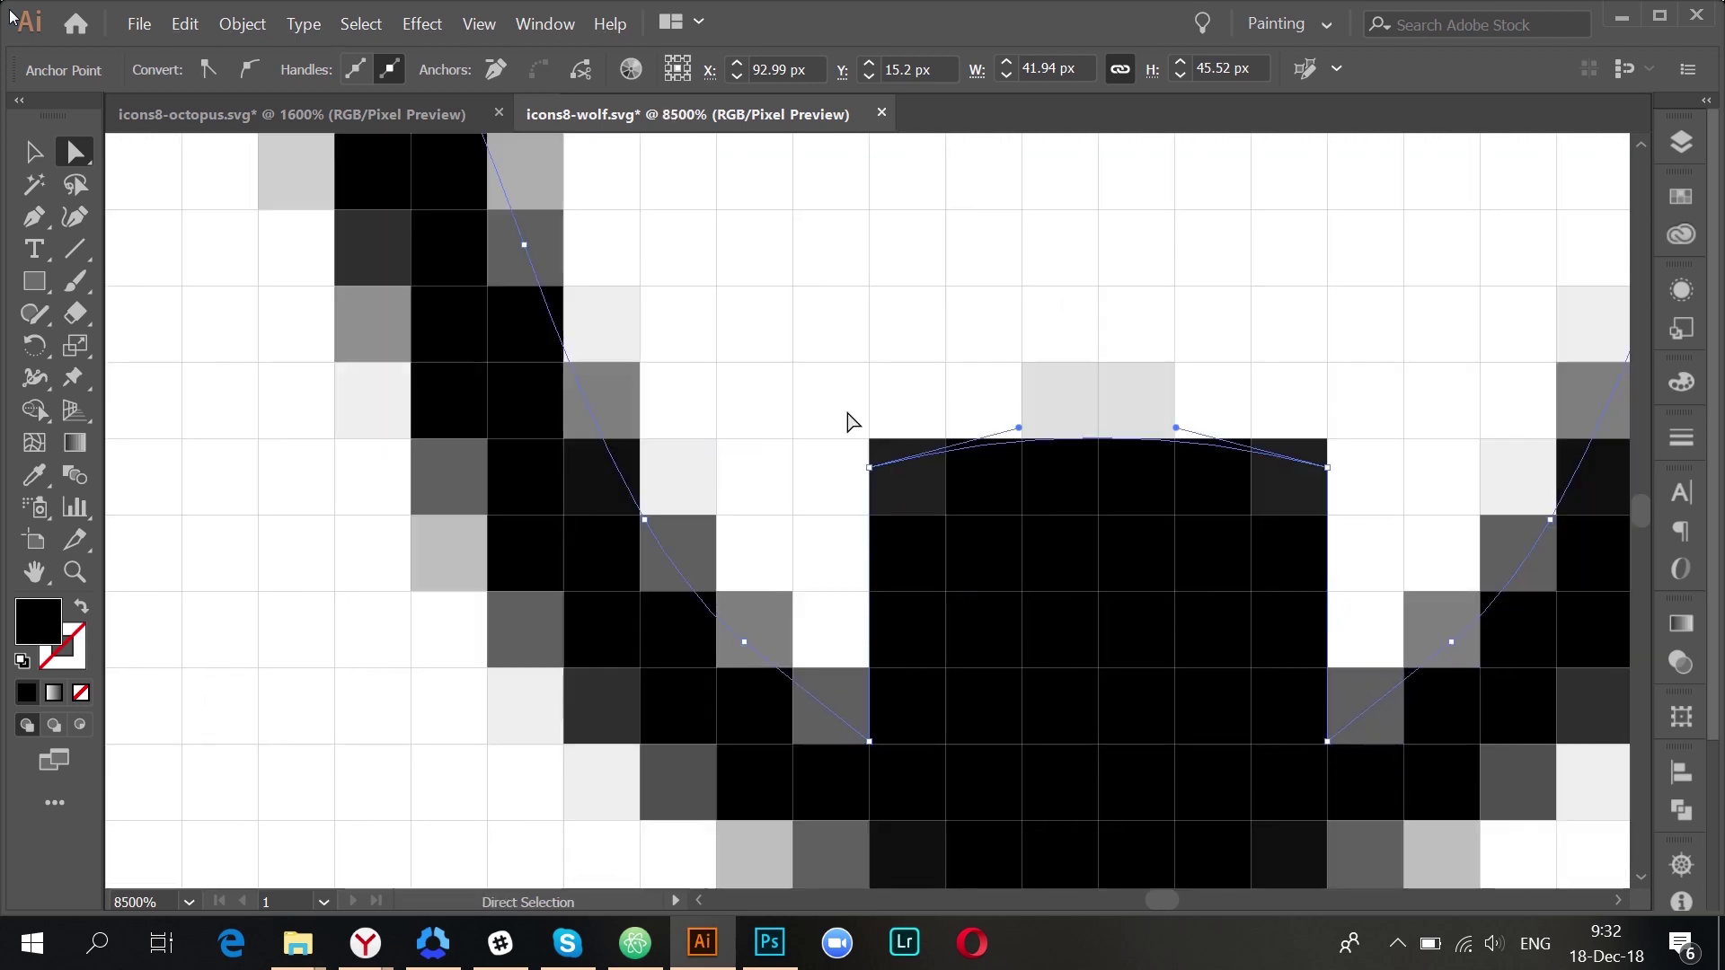
{"action": "left_click_drag", "start_coordinate": [765, 366], "coordinate": [1340, 500]}
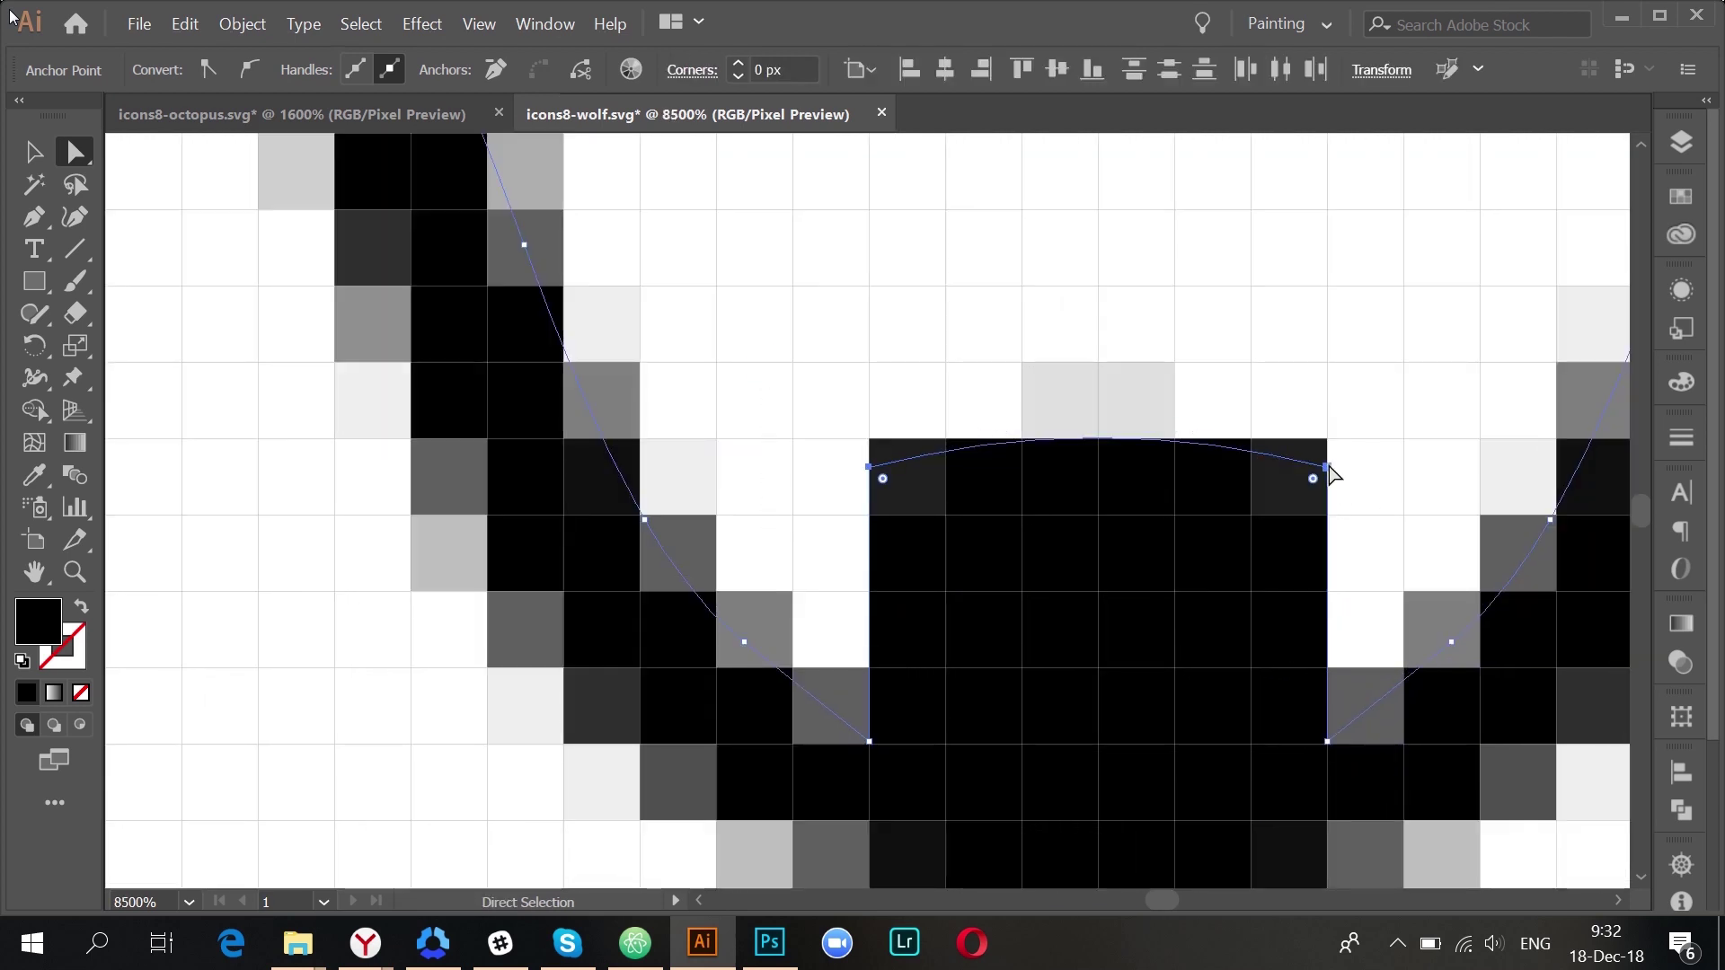
{"action": "left_click", "coordinate": [1325, 369]}
- Return to the Selection tool and hide the document grid
{"action": "scroll", "coordinate": [1328, 375], "scroll_direction": "down", "scroll_amount": 4}
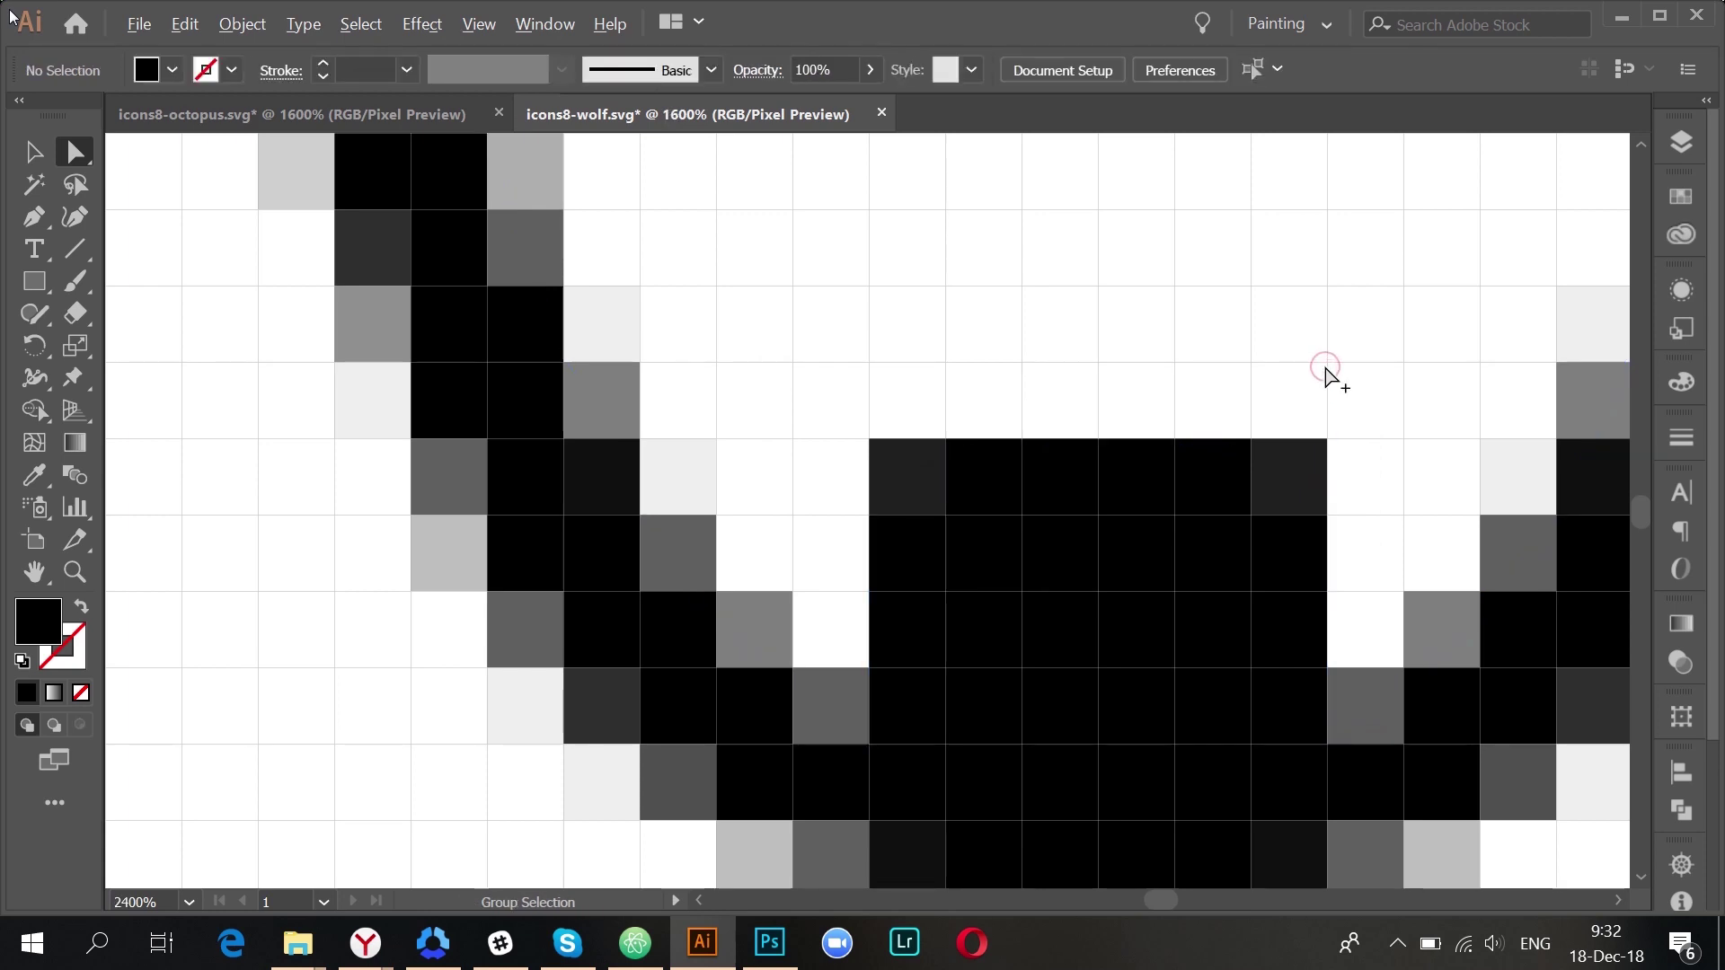
{"action": "scroll", "coordinate": [1325, 377], "scroll_direction": "down", "scroll_amount": 3}
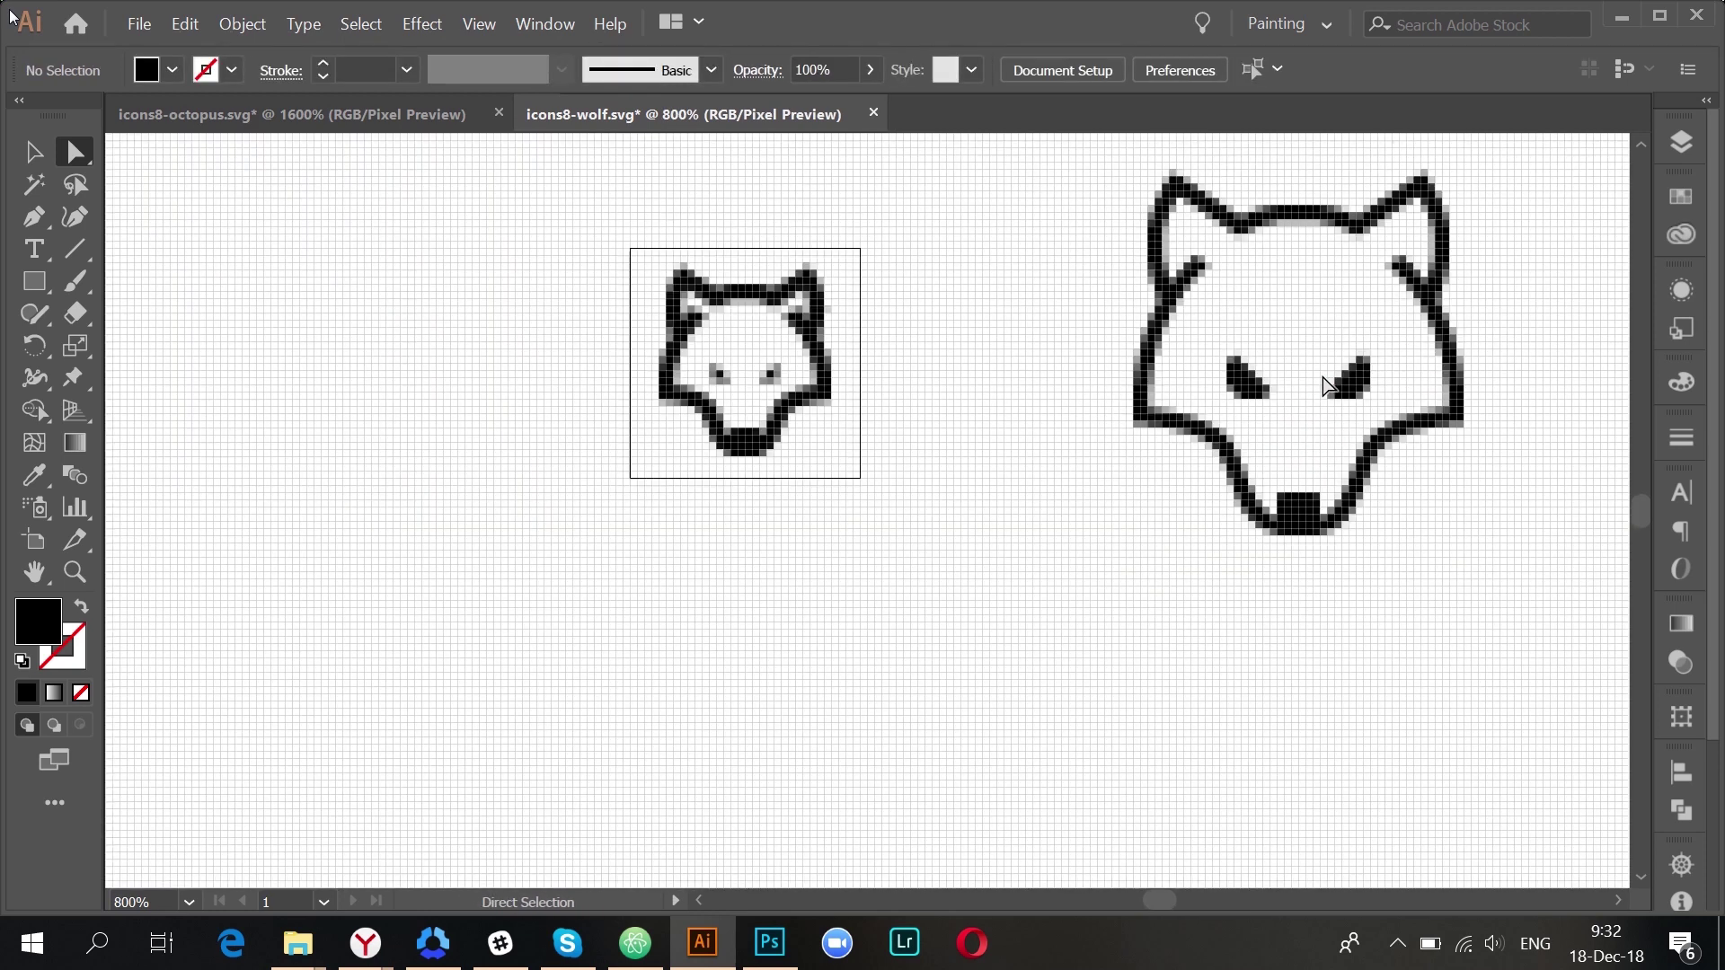
{"action": "scroll", "coordinate": [1322, 377], "scroll_direction": "up", "scroll_amount": 2}
{"action": "key", "text": "v"}
{"action": "key", "text": "ctrl+apostrophe"}
{"action": "scroll", "coordinate": [1315, 334], "scroll_direction": "up", "scroll_amount": 1}
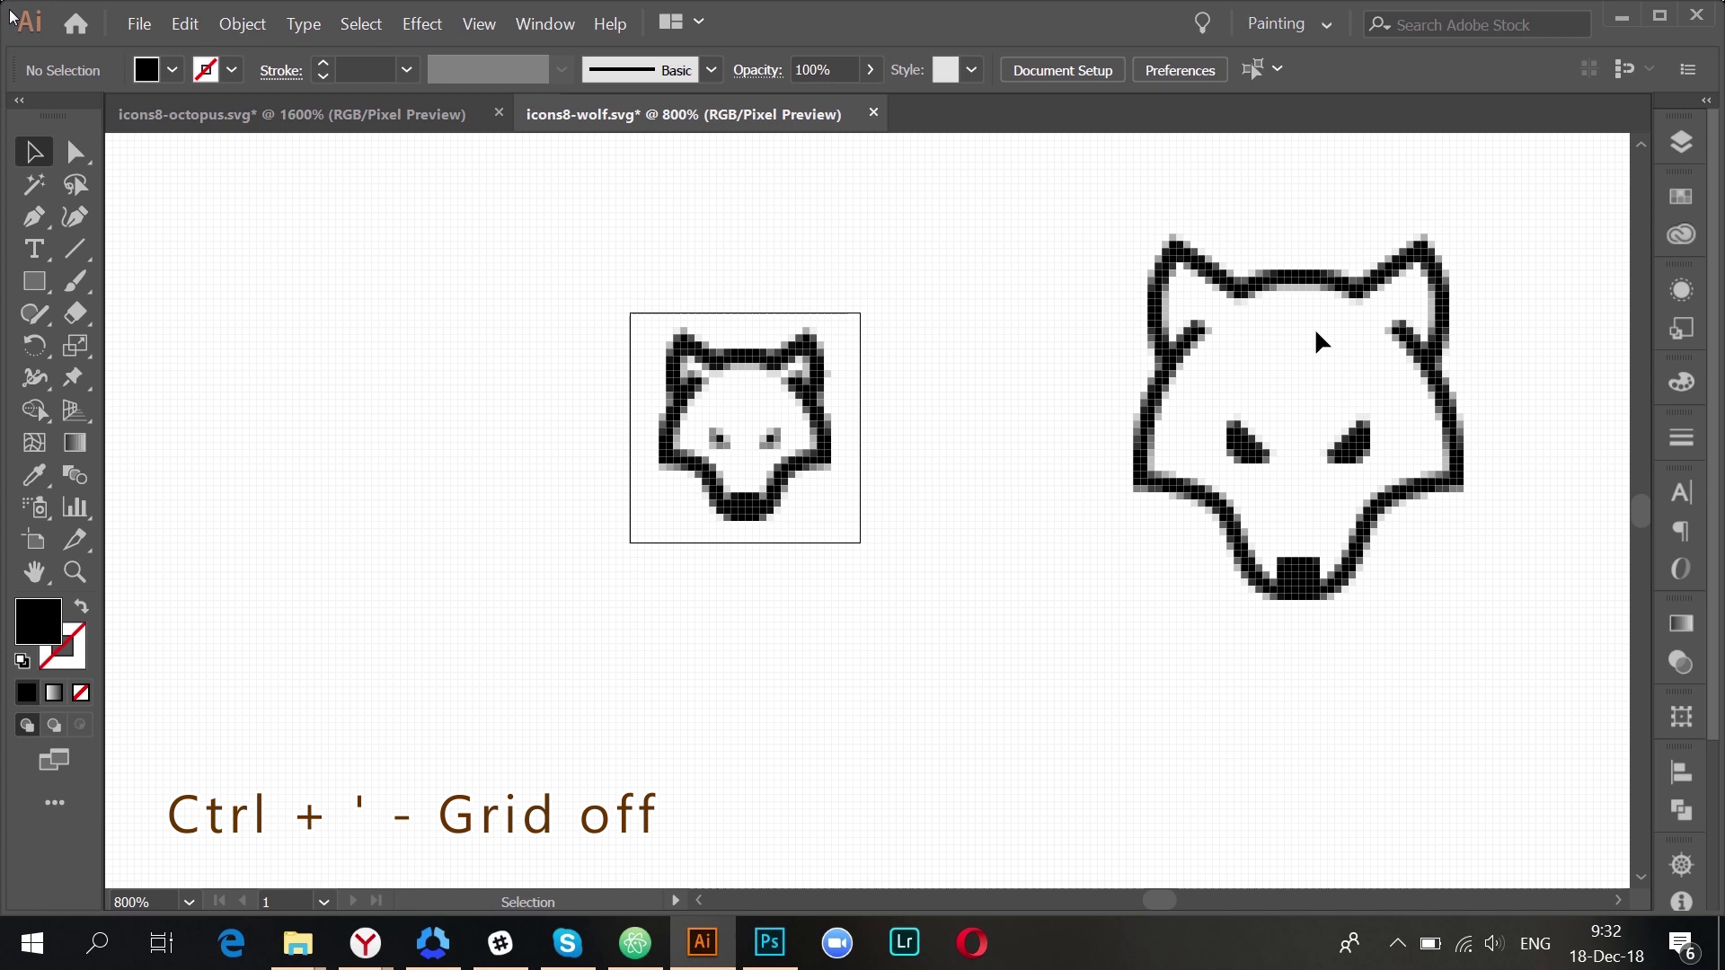
- Turn off Pixel Preview, then download the Fox icon as 32px SVG with Simplified SVG off
{"action": "key", "text": "ctrl+alt+y"}
{"action": "key", "text": "space"}
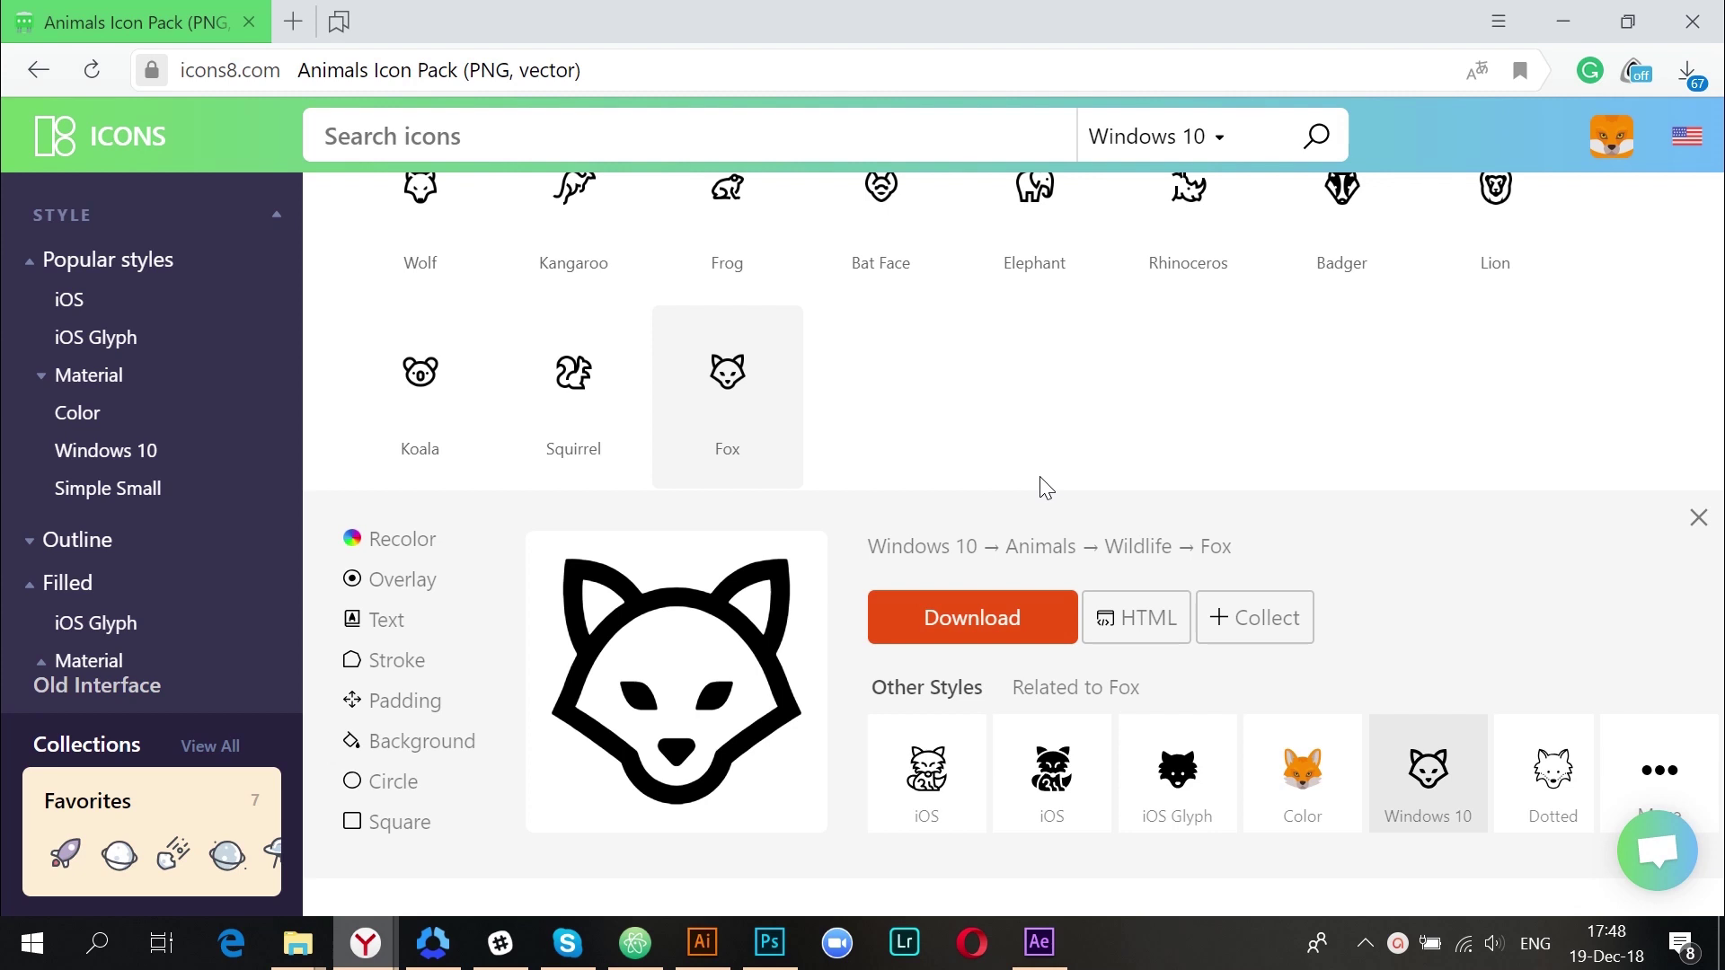
{"action": "left_click", "coordinate": [953, 642]}
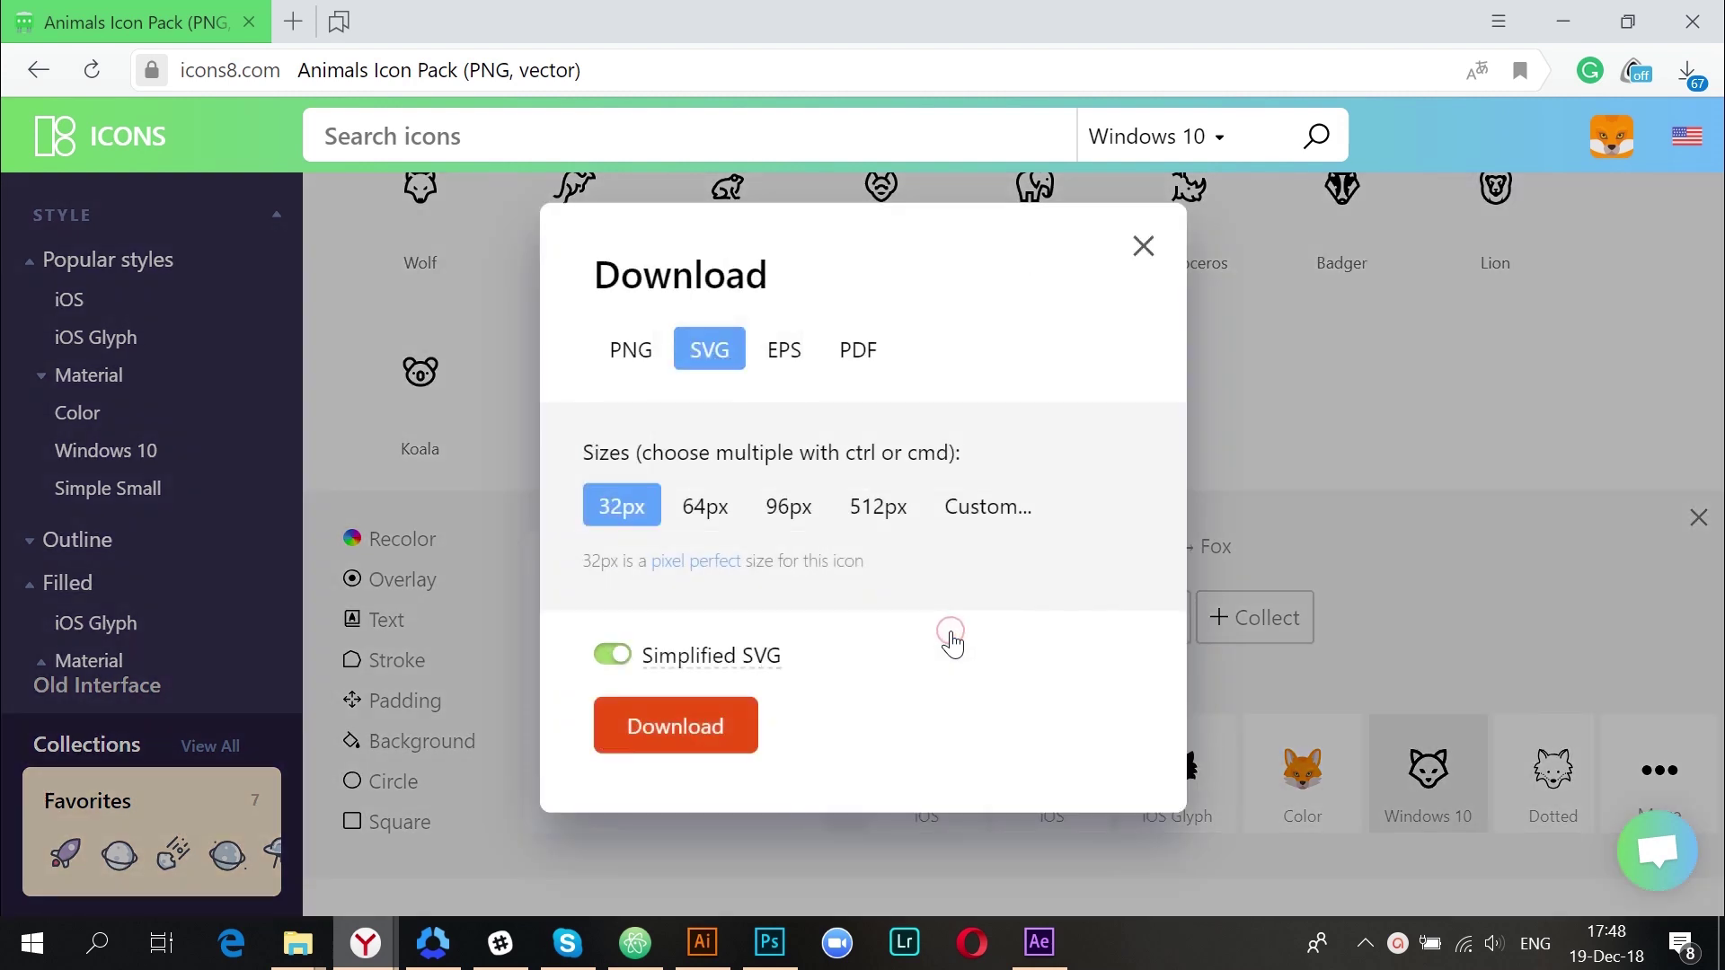
{"action": "mouse_move", "coordinate": [715, 660]}
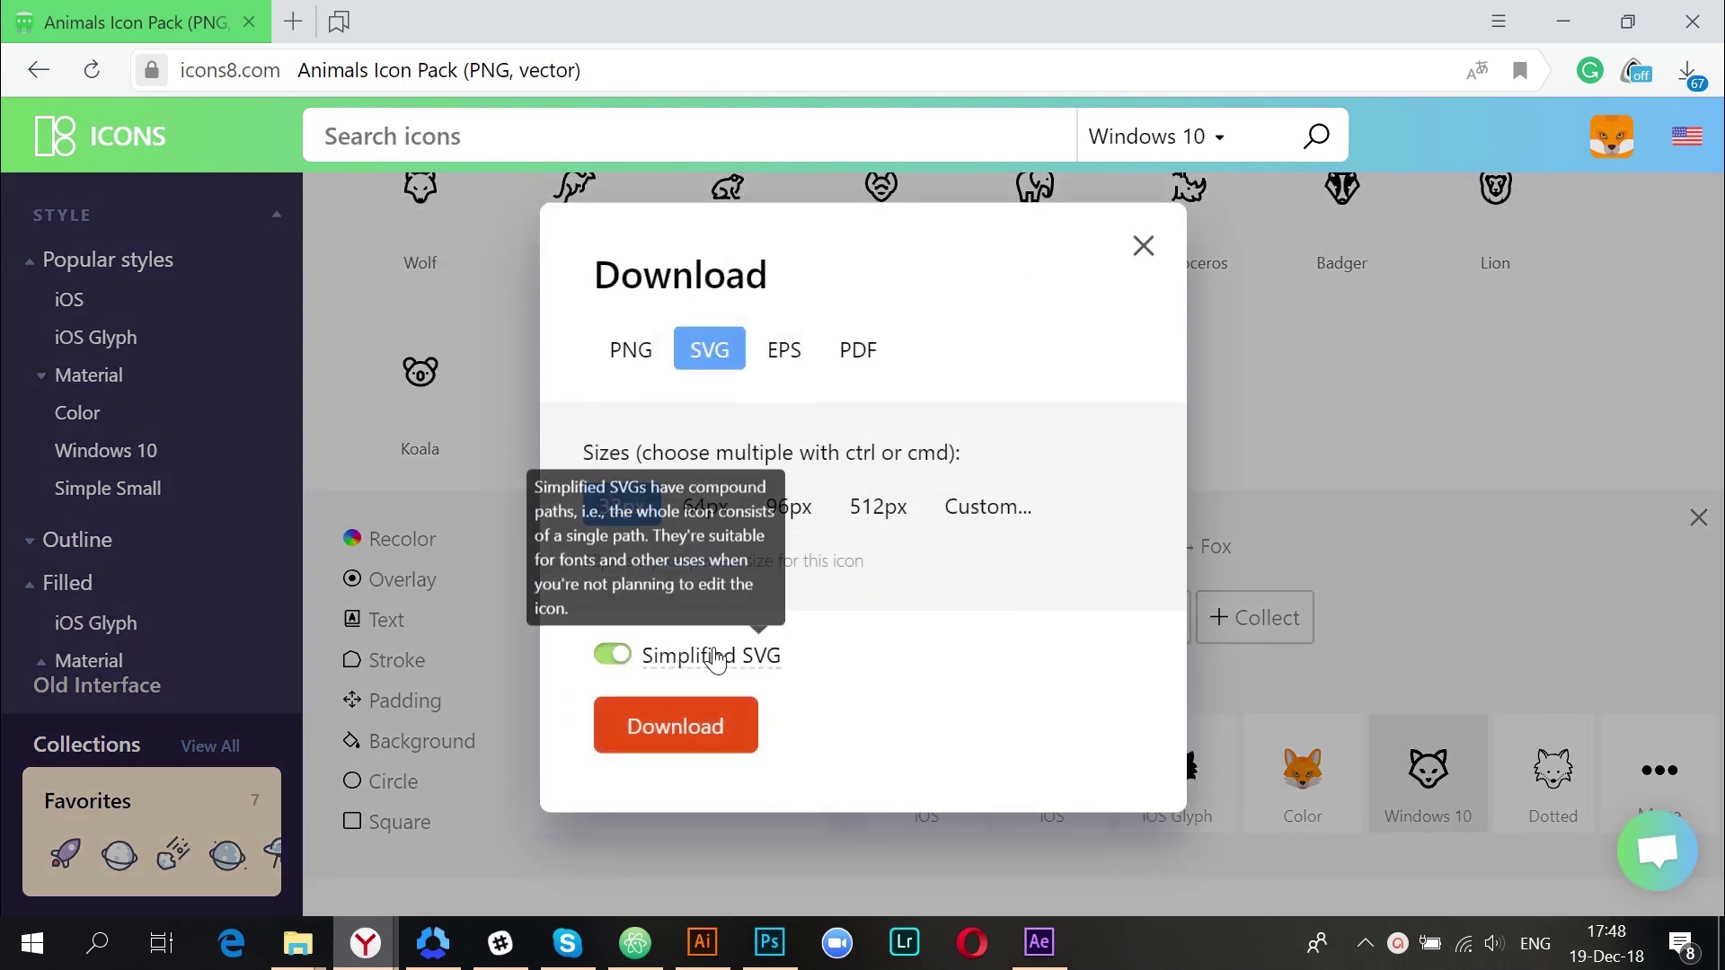
{"action": "left_click", "coordinate": [716, 660]}
{"action": "left_click", "coordinate": [673, 724]}
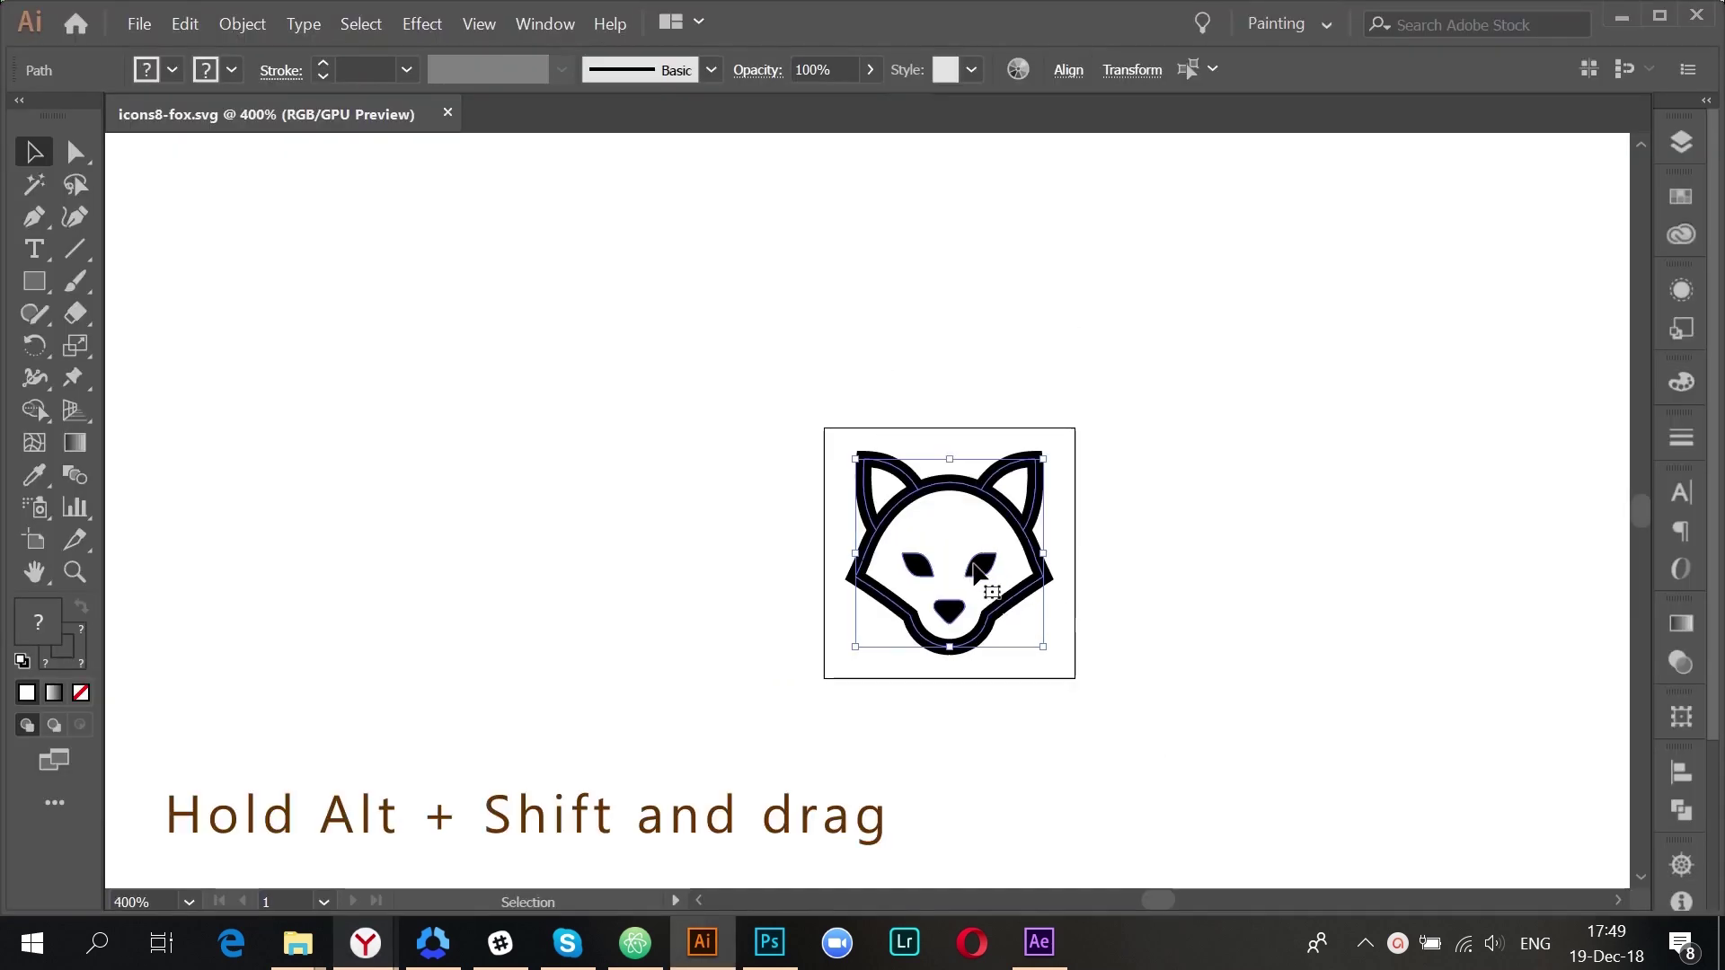
- Alt-drag a fox copy to the right and scale its 24 px width by *2
{"action": "left_click_drag", "start_coordinate": [979, 564], "coordinate": [1348, 565]}
{"action": "left_click", "coordinate": [1131, 70]}
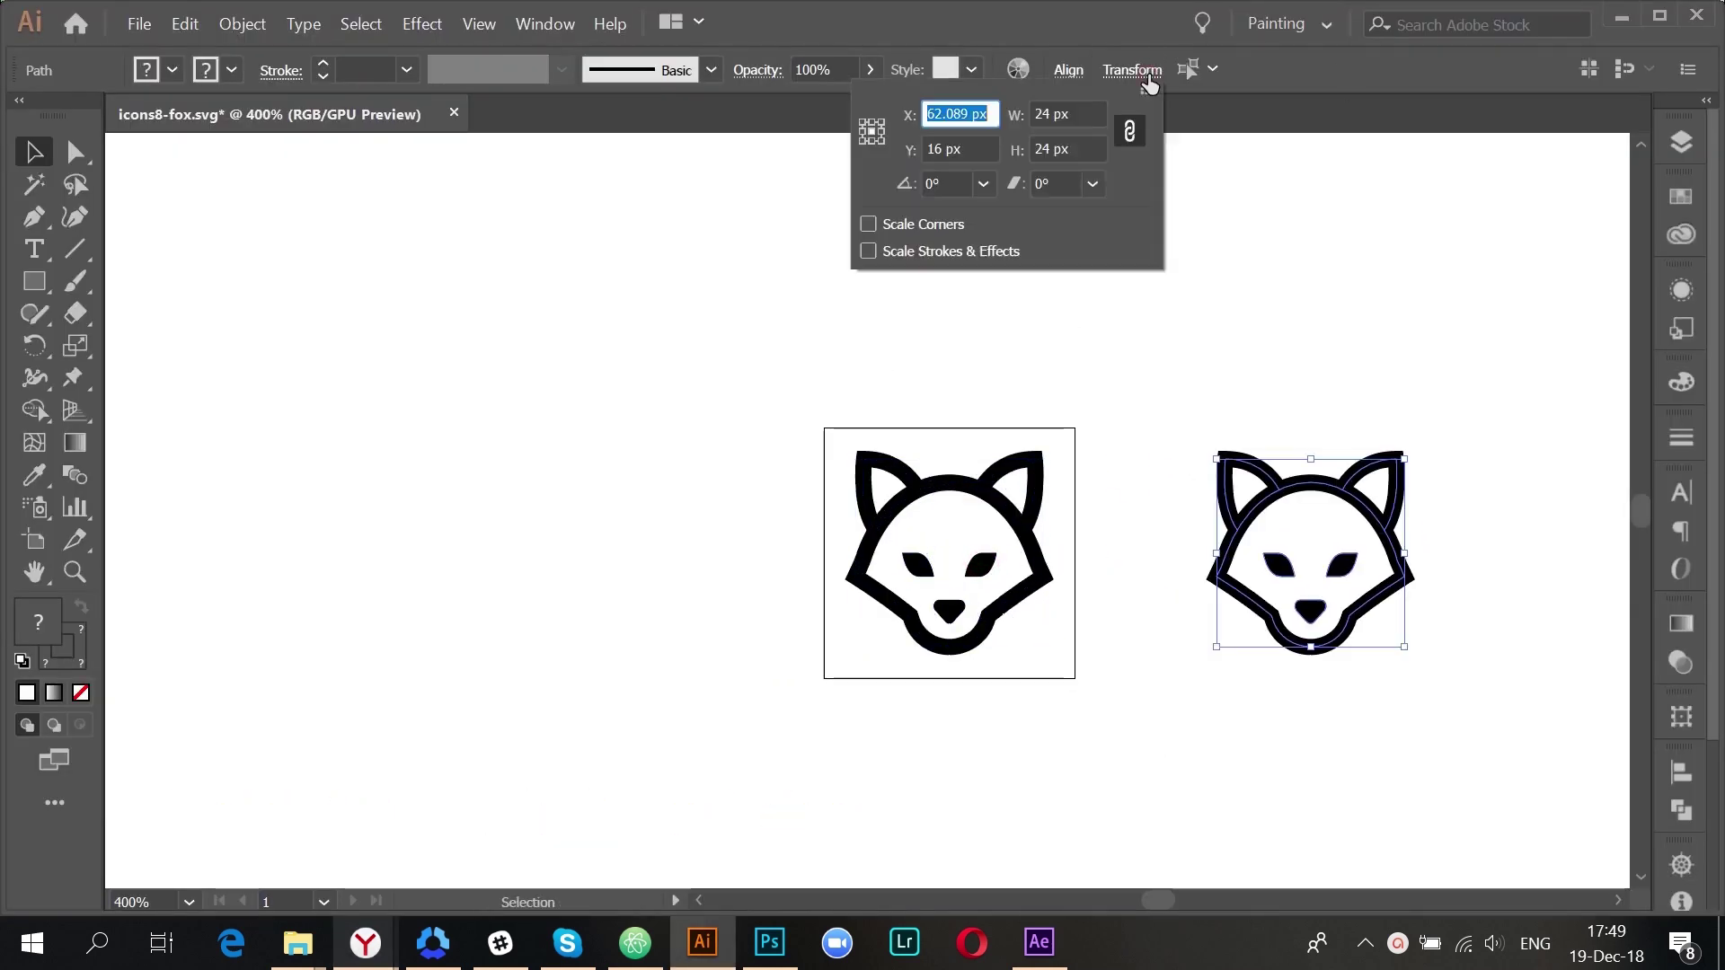
{"action": "left_click", "coordinate": [1069, 114]}
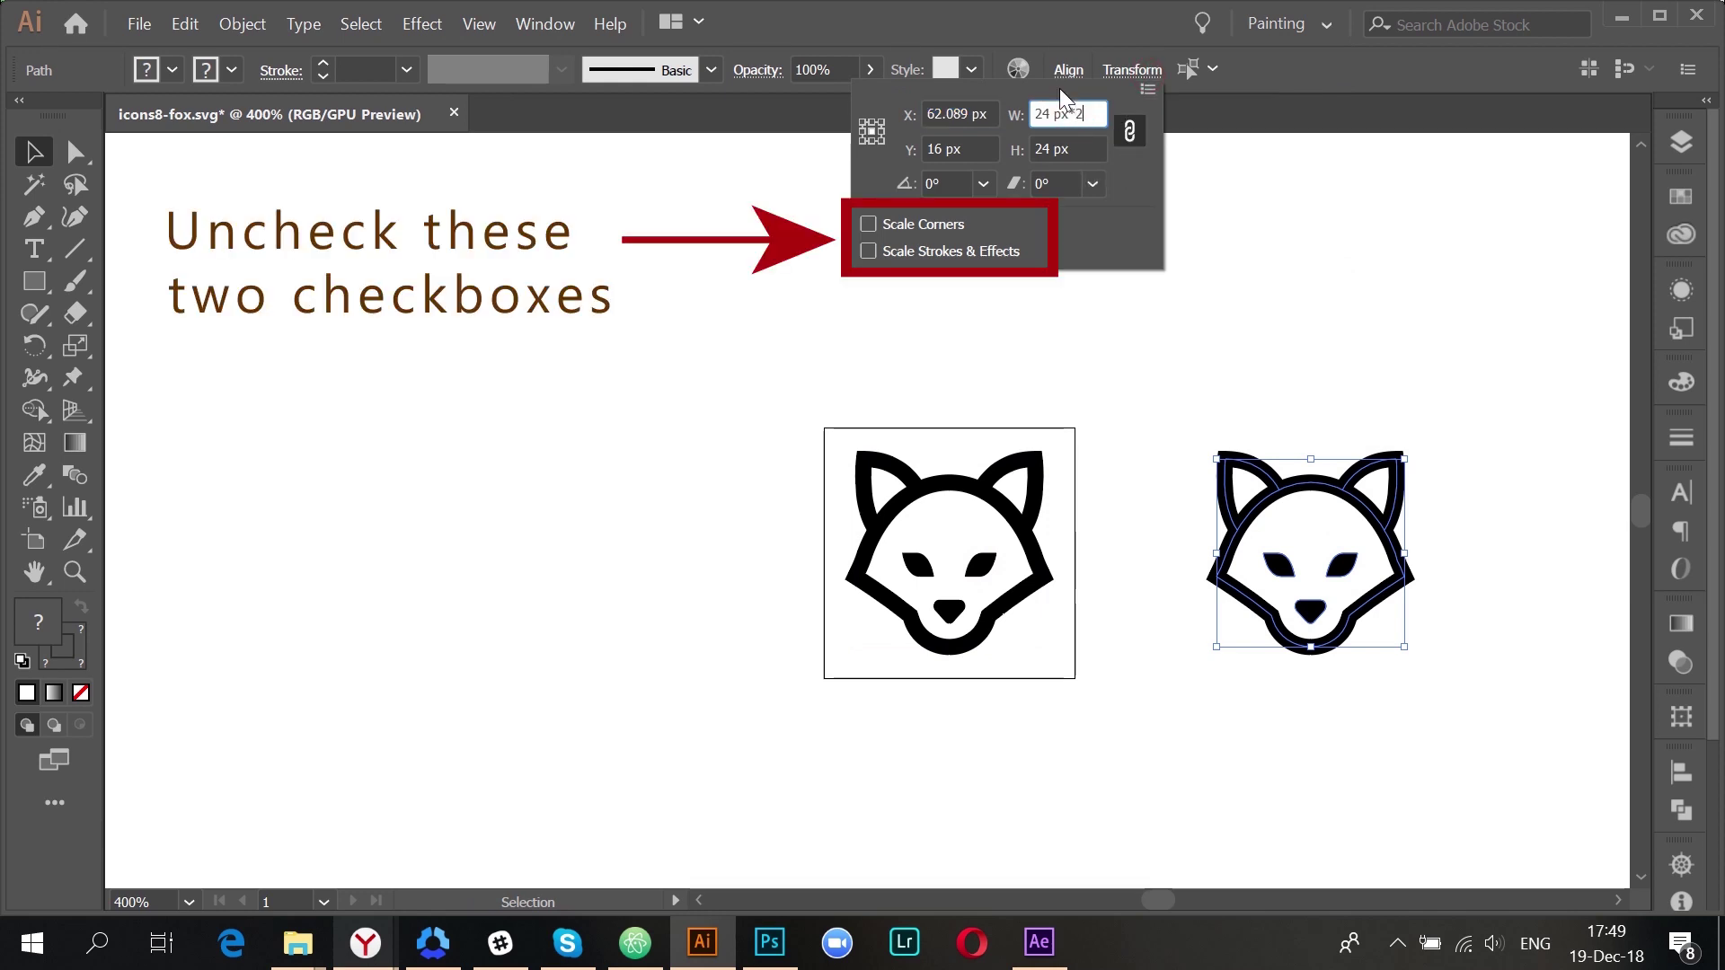
{"action": "type", "text": "*2"}
{"action": "key", "text": "Return"}
{"action": "left_click", "coordinate": [1501, 801]}
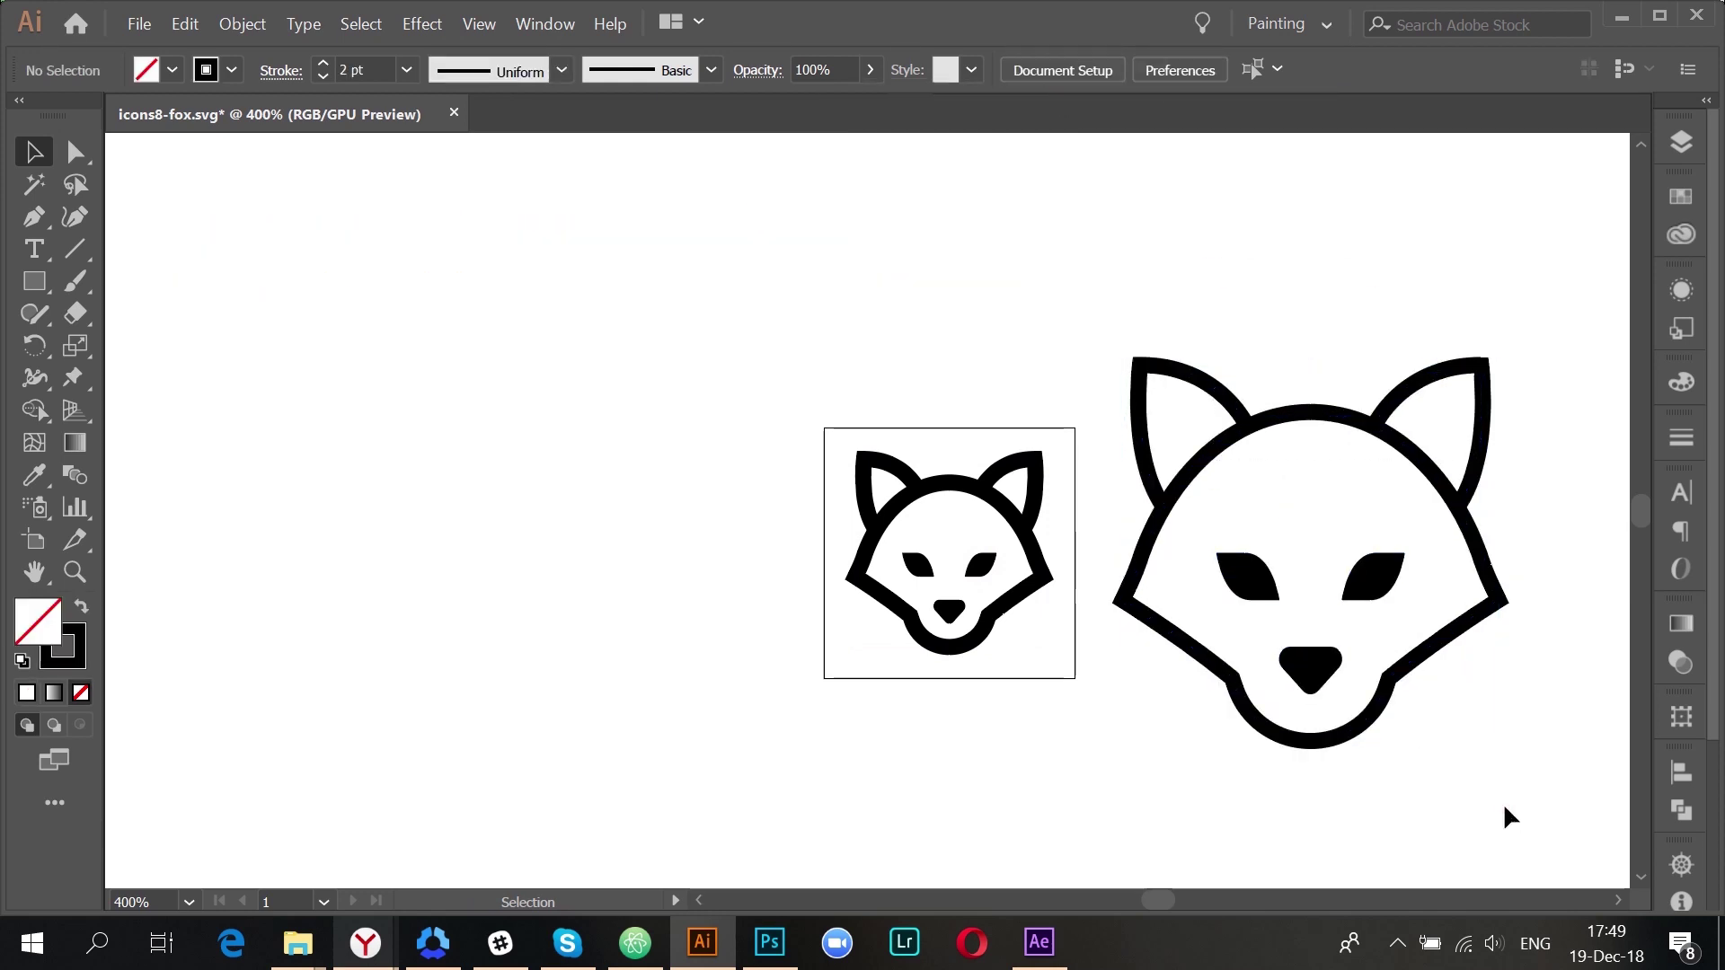